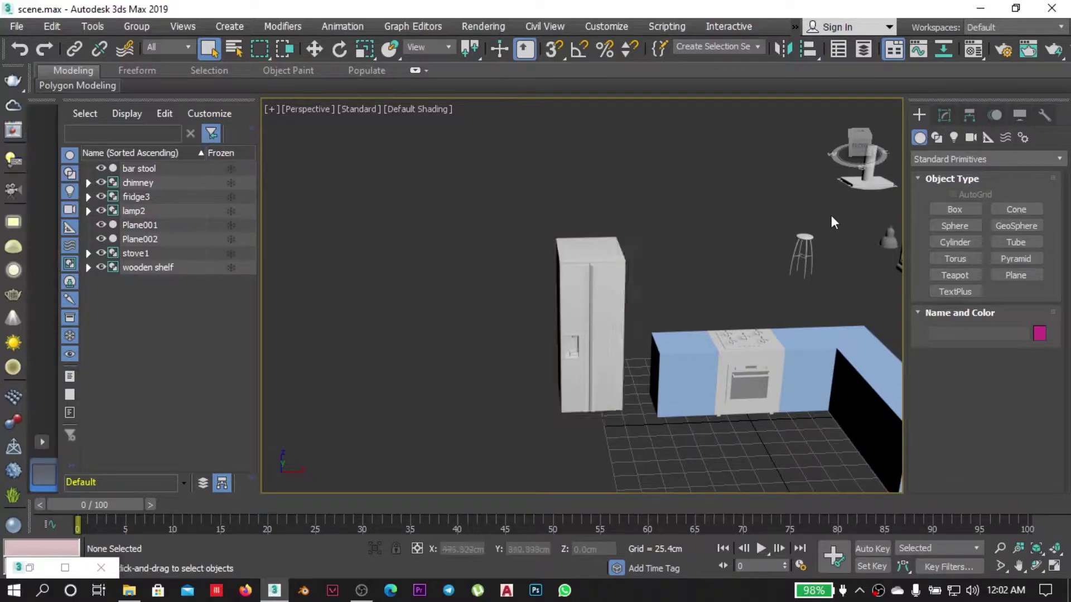
Draw an upright plane, Plane003, over the fridge in the Back view.
key(t)
key(l)
key(k)
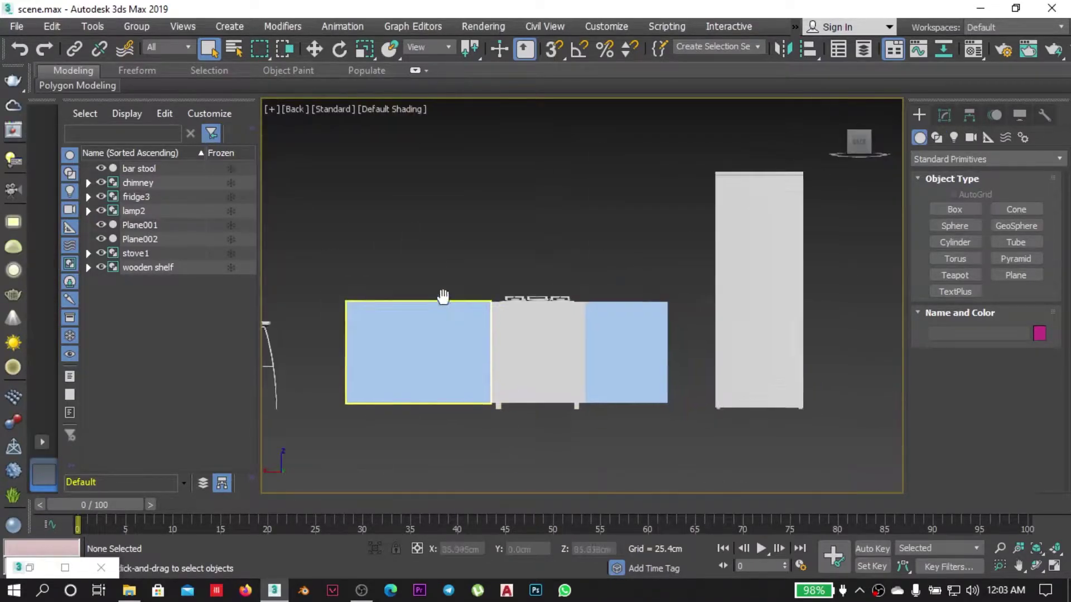
click(1015, 275)
drag(633, 203, 741, 374)
Move the plane into line with the fridge, checking it in Top and Front wireframe views.
key(w)
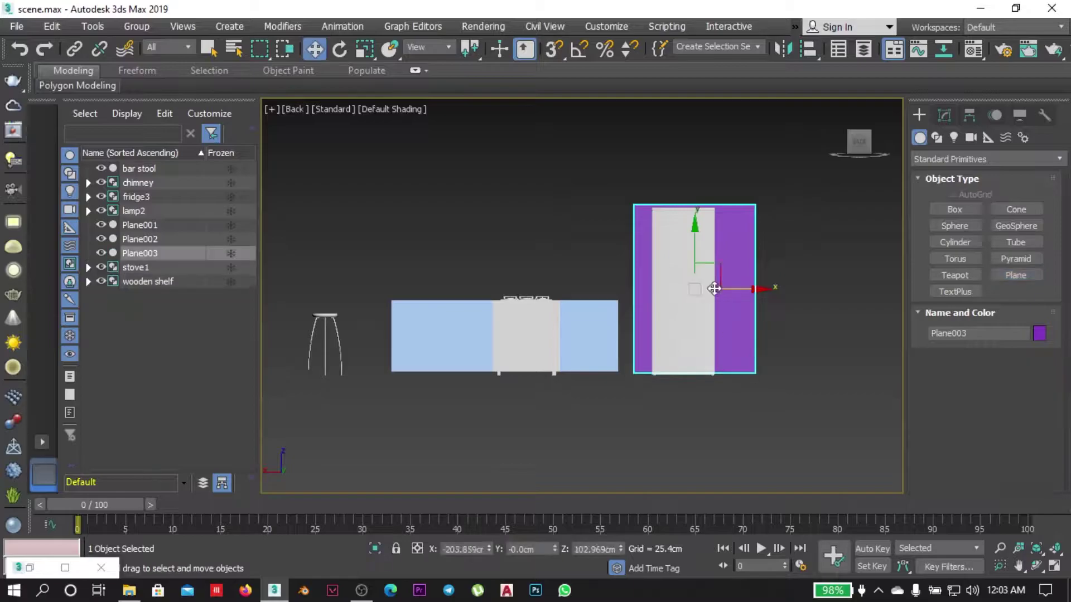
key(t)
scroll(651, 297, down, 4)
scroll(663, 227, up, 3)
key(f)
key(F3)
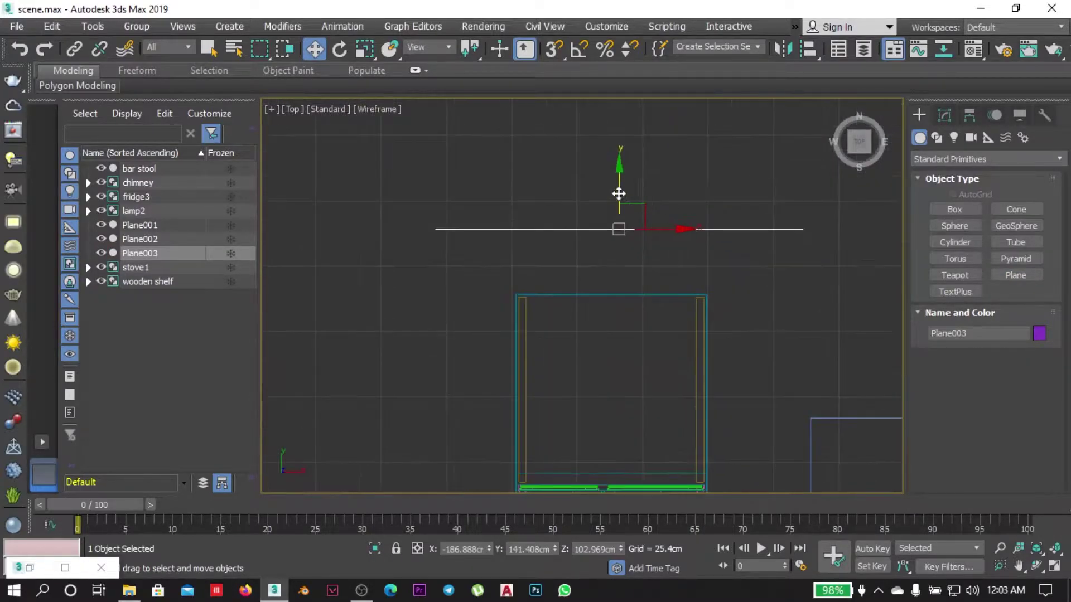
scroll(613, 212, up, 3)
drag(623, 280, 621, 279)
Convert Plane003 to an Editable Poly.
click(944, 114)
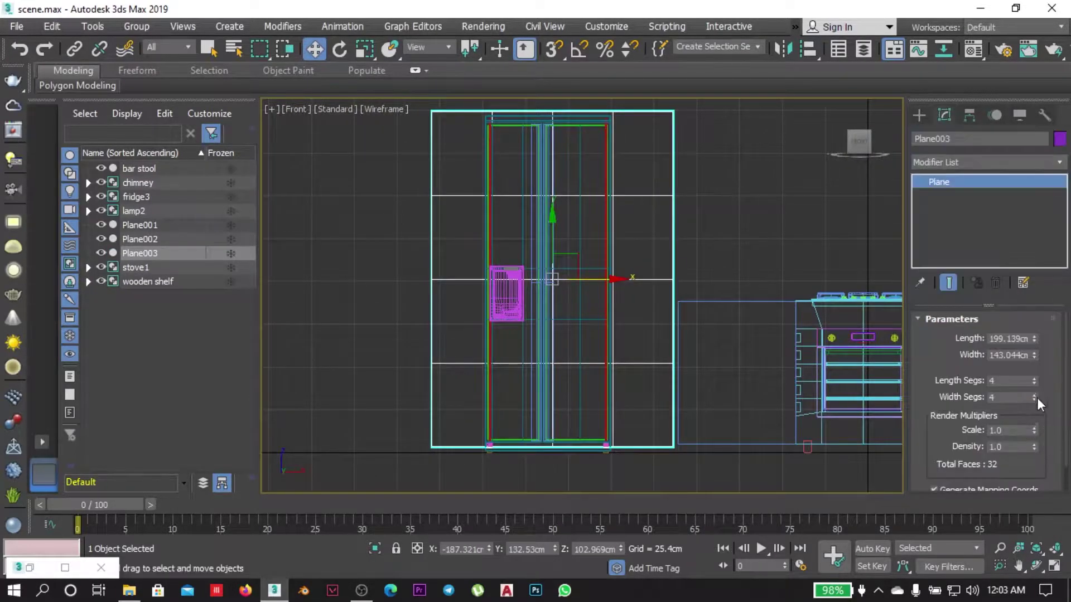
right_click(702, 268)
click(837, 412)
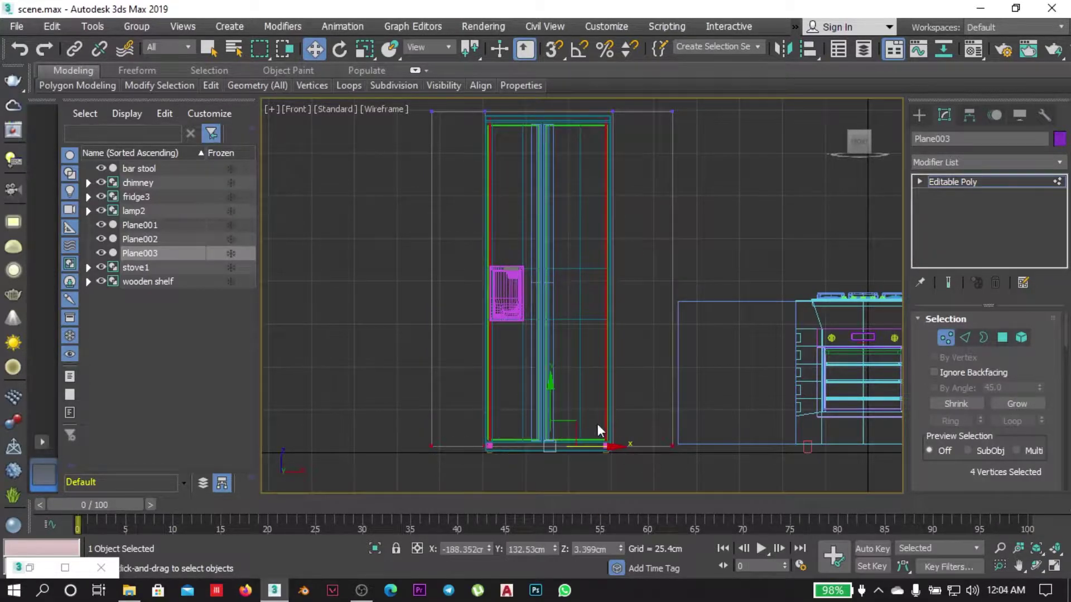
scroll(566, 334, down, 3)
ctrl+click(598, 315)
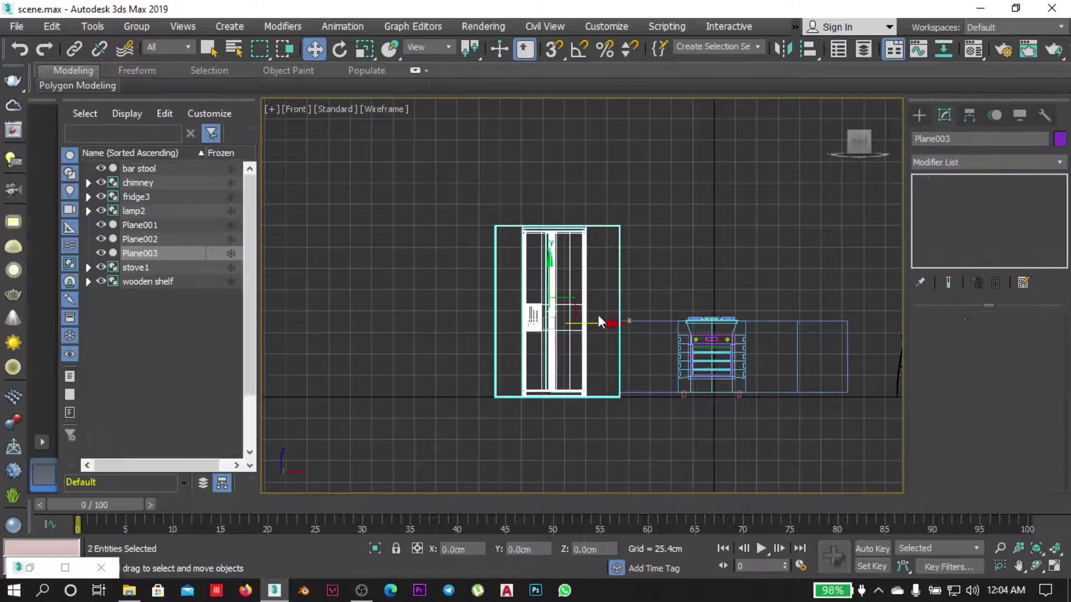
scroll(588, 326, up, 2)
key(ctrl+z)
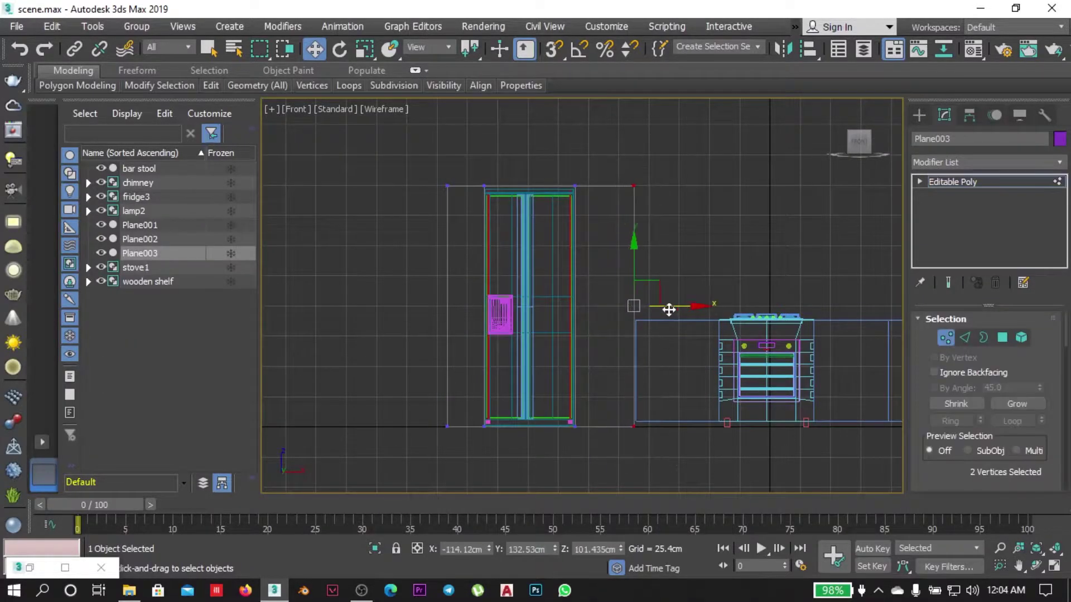
Extrude the two selected side polygons by about -50.303 cm in Top view.
key(4)
click(610, 306)
ctrl+click(473, 337)
key(t)
right_click(477, 334)
click(550, 327)
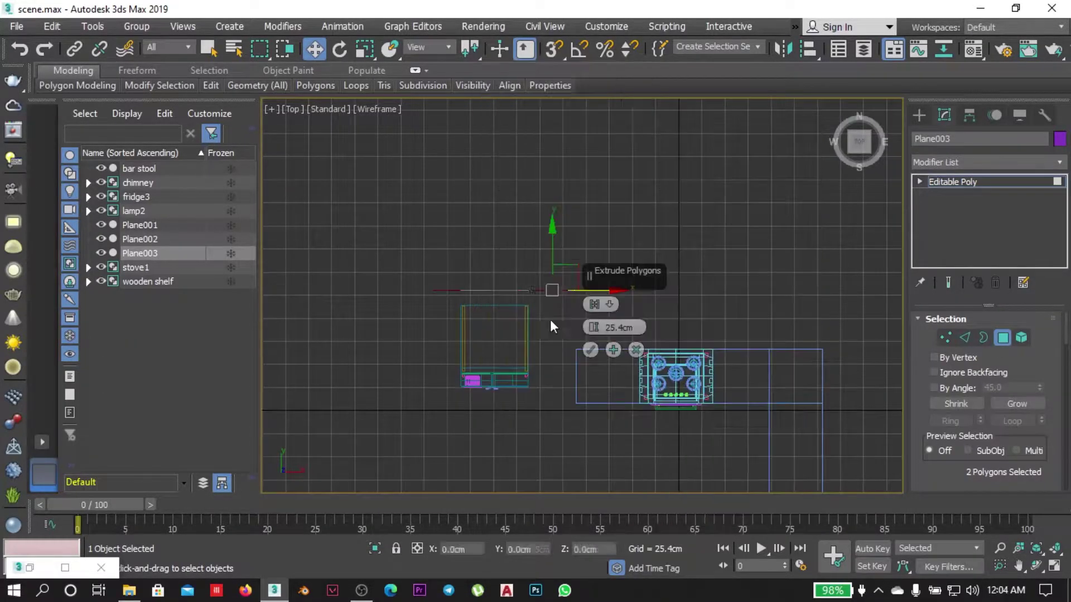
scroll(600, 363, up, 2)
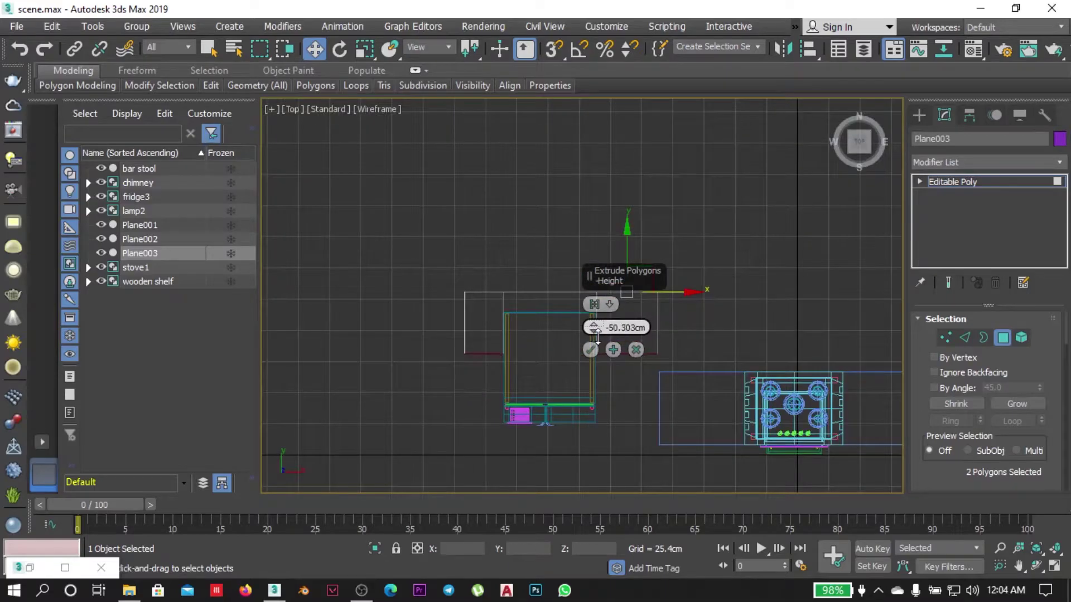
Shift the housing's vertices to fit around the fridge.
click(1002, 337)
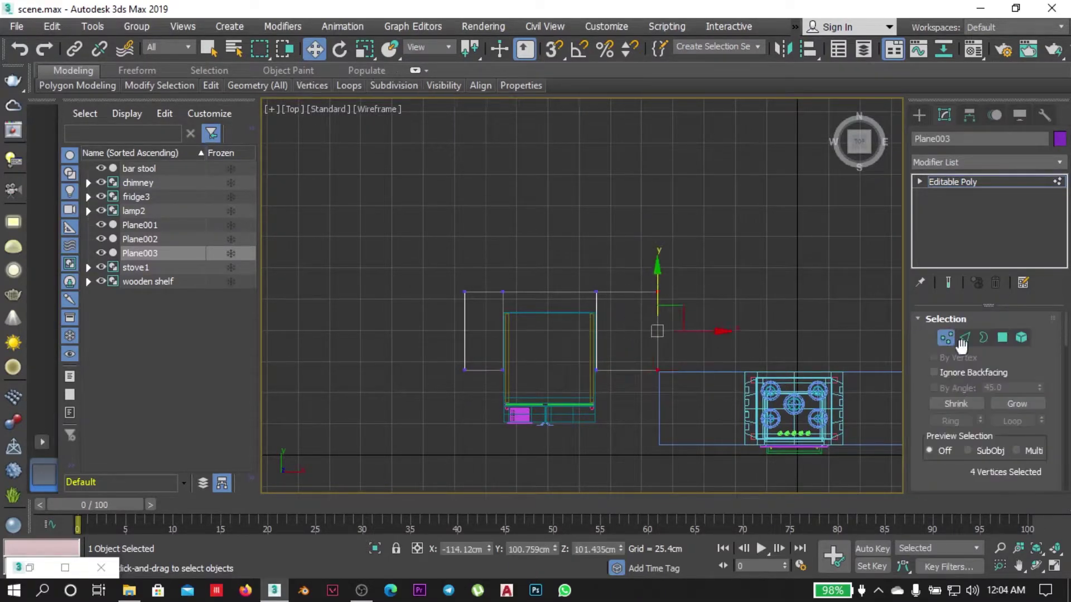
scroll(557, 262, up, 4)
scroll(575, 271, up, 2)
scroll(575, 266, down, 5)
key(1)
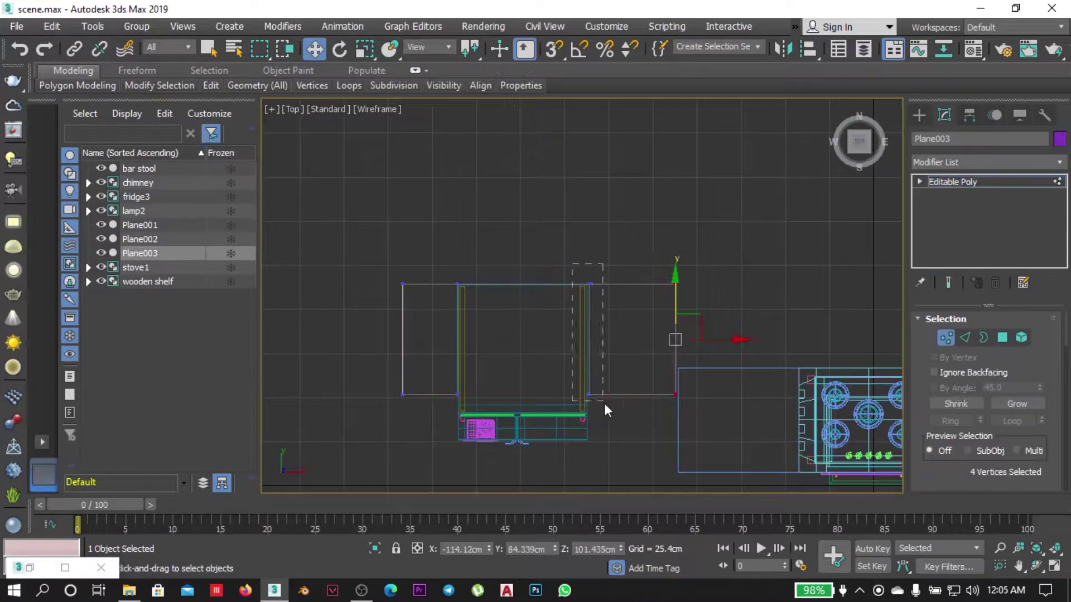
scroll(604, 403, up, 5)
scroll(570, 270, down, 4)
scroll(535, 262, up, 4)
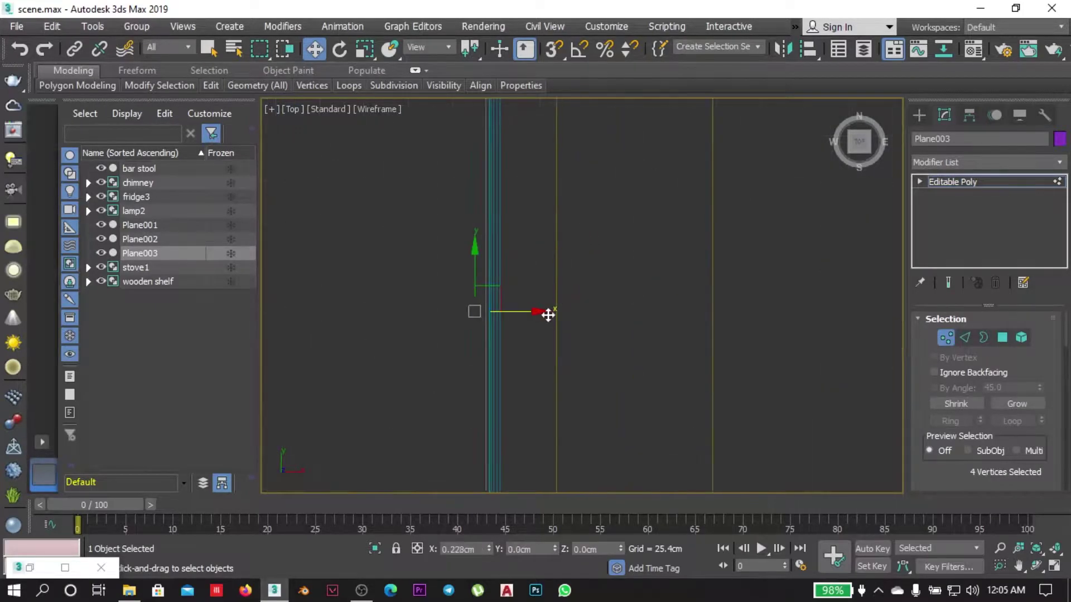
scroll(611, 359, up, 2)
scroll(742, 366, down, 4)
scroll(739, 362, up, 3)
click(946, 338)
Orbit around the housing and select its front face in Polygon mode.
scroll(548, 300, down, 3)
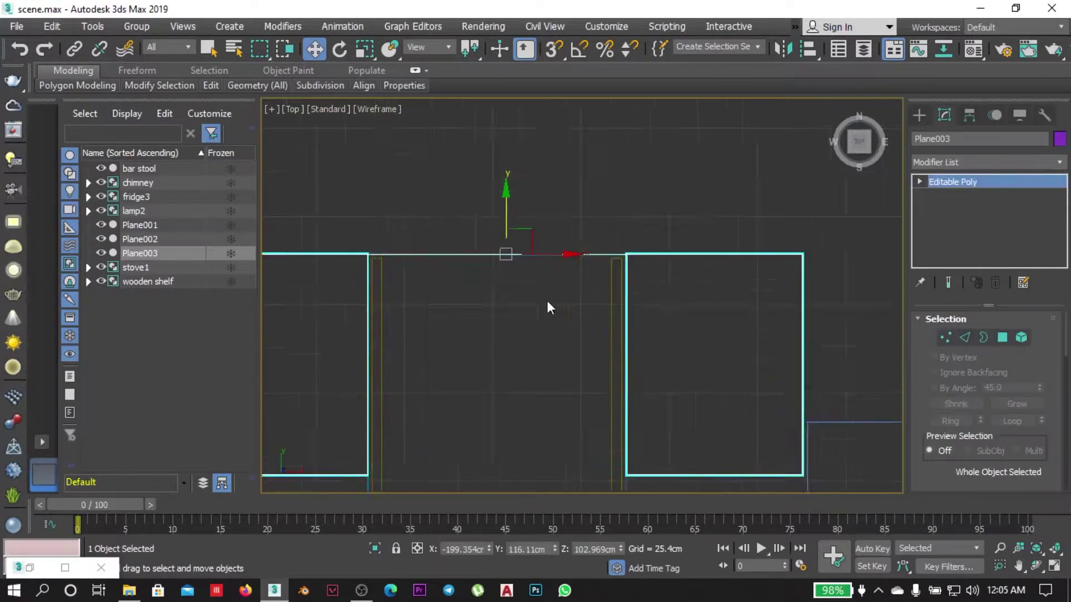
key(4)
alt+middle_drag(547, 300, 607, 378)
click(607, 378)
click(758, 301)
key(3)
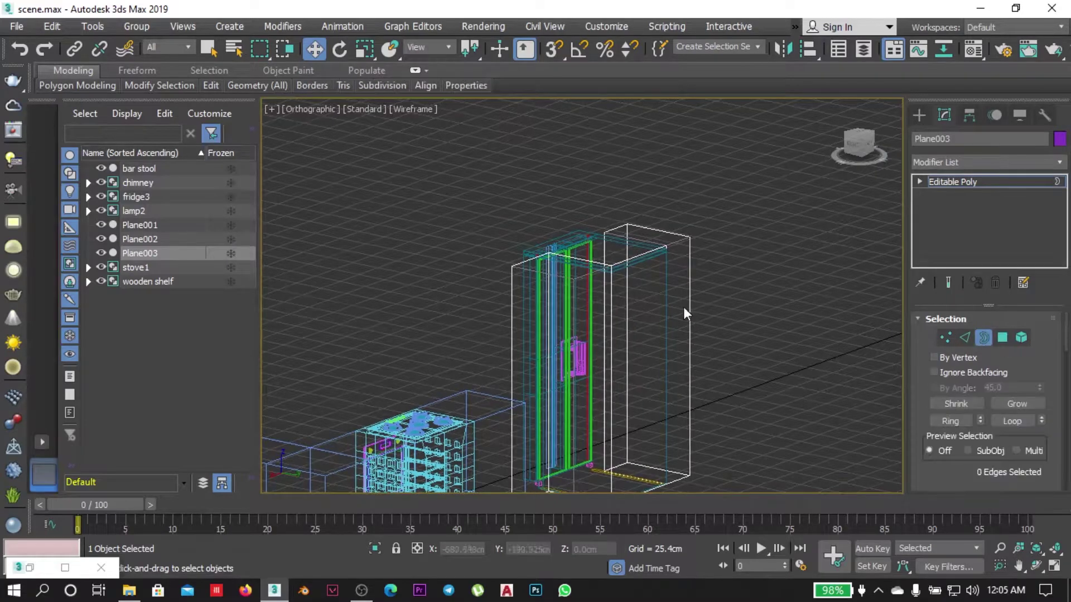
alt+middle_drag(684, 307, 594, 311)
key(4)
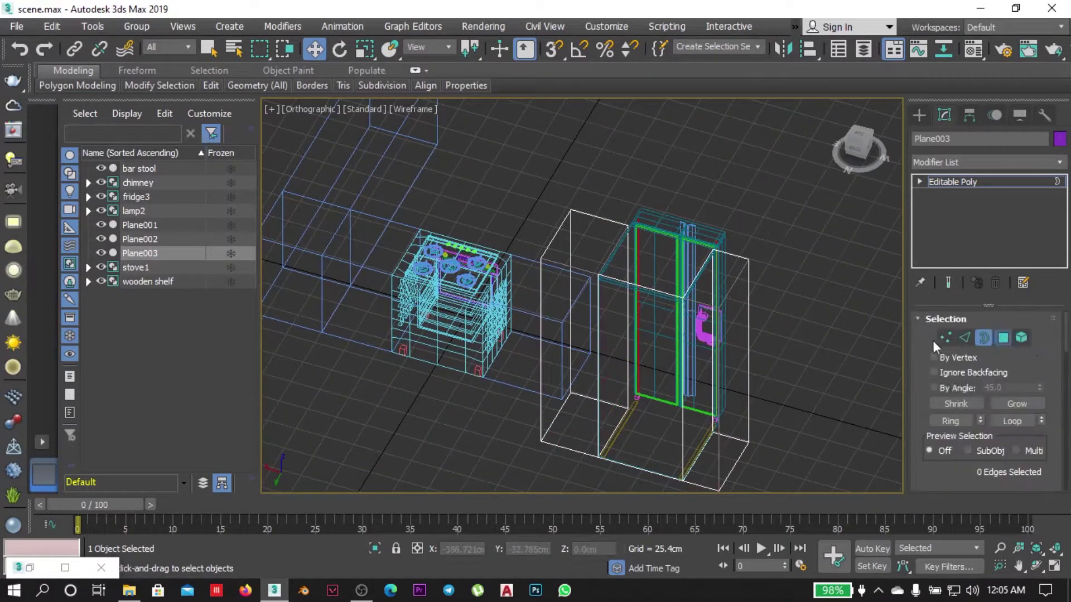
click(705, 351)
Extrude the front face by -74.219 cm.
key(shift+e)
key(t)
scroll(660, 290, up, 2)
drag(597, 341, 600, 335)
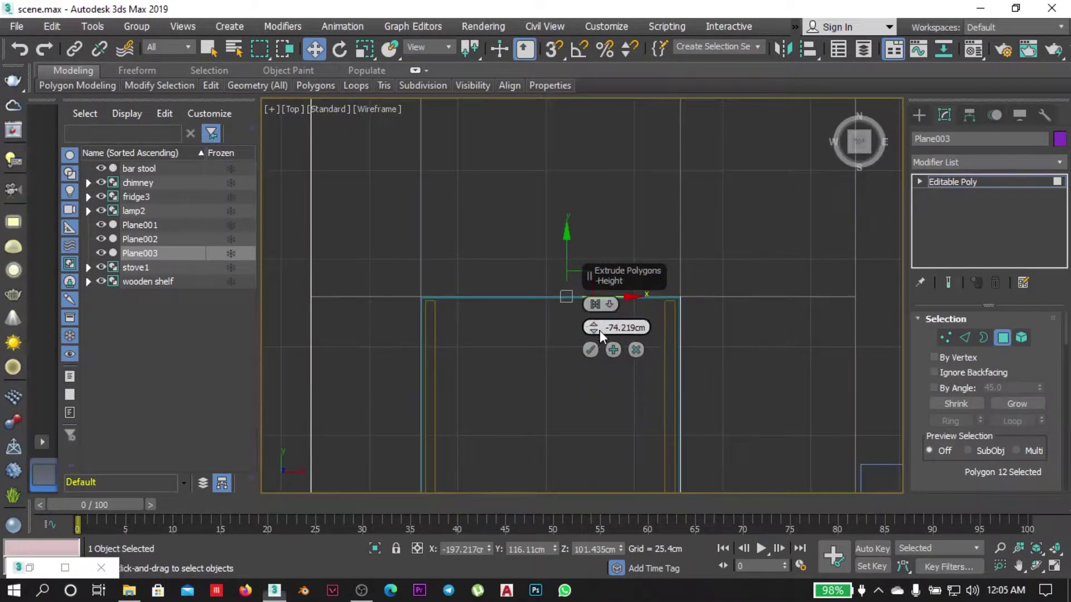
click(590, 350)
scroll(540, 268, down, 5)
scroll(598, 350, up, 3)
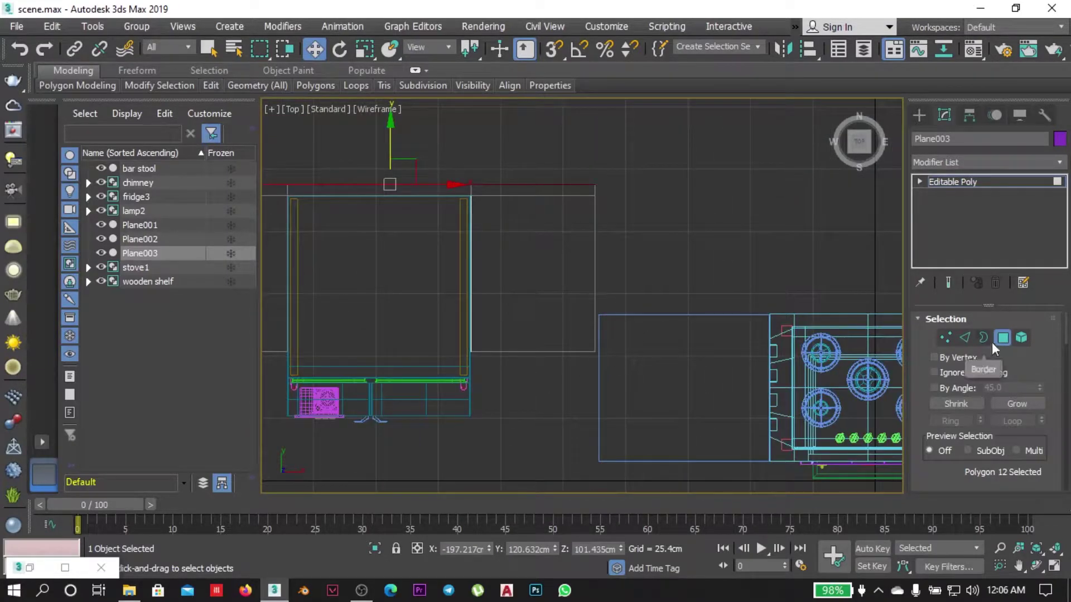
scroll(558, 279, down, 1)
Chamfer the face's edges at 0.425 cm with 4 segments, then return to shaded object view.
ctrl+click(965, 338)
scroll(558, 279, down, 1)
right_click(537, 243)
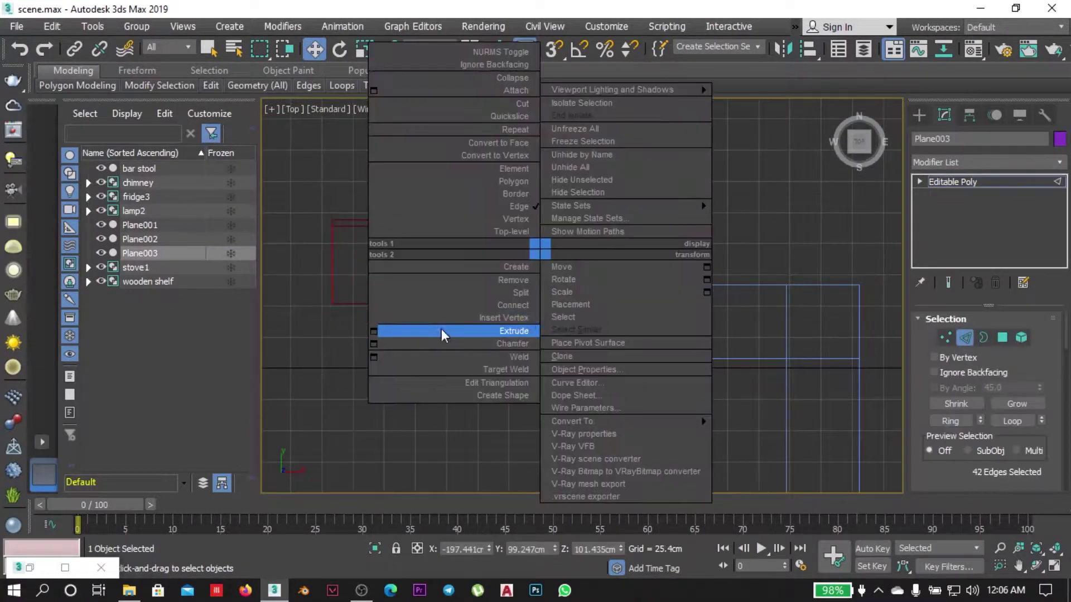
click(533, 332)
key(p)
scroll(552, 346, up, 5)
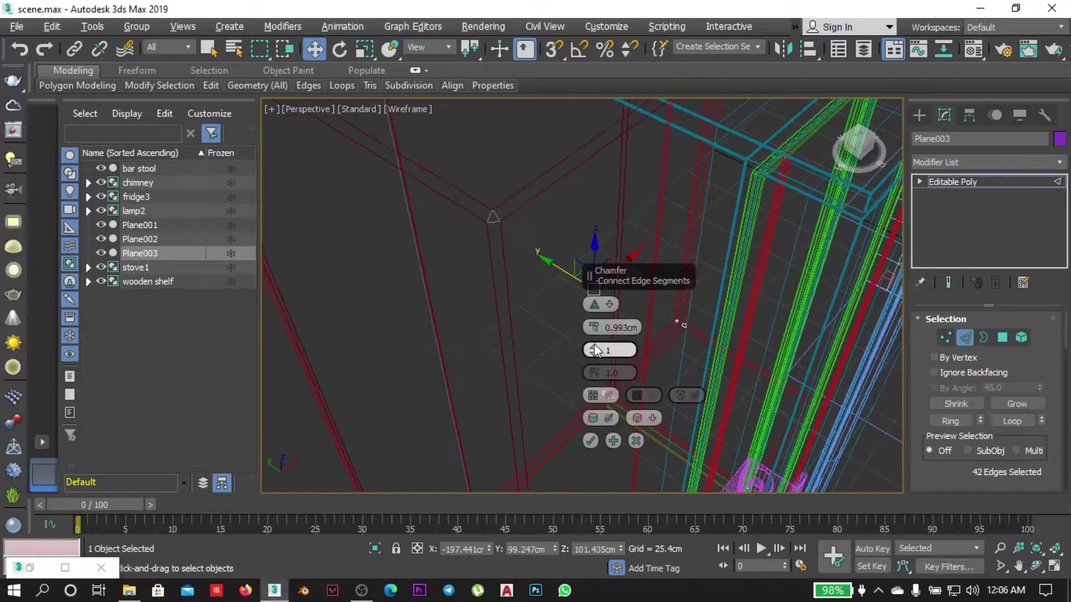
mouse_move(596, 350)
mouse_down()
mouse_move(567, 313)
mouse_move(466, 309)
mouse_up()
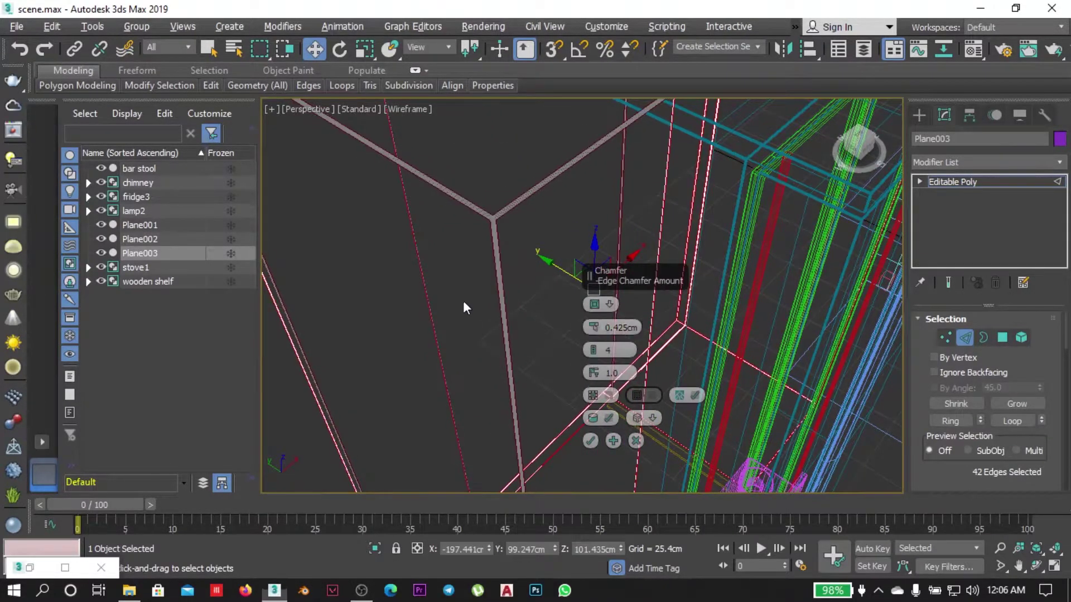
scroll(466, 308, down, 3)
click(636, 441)
scroll(659, 314, down, 5)
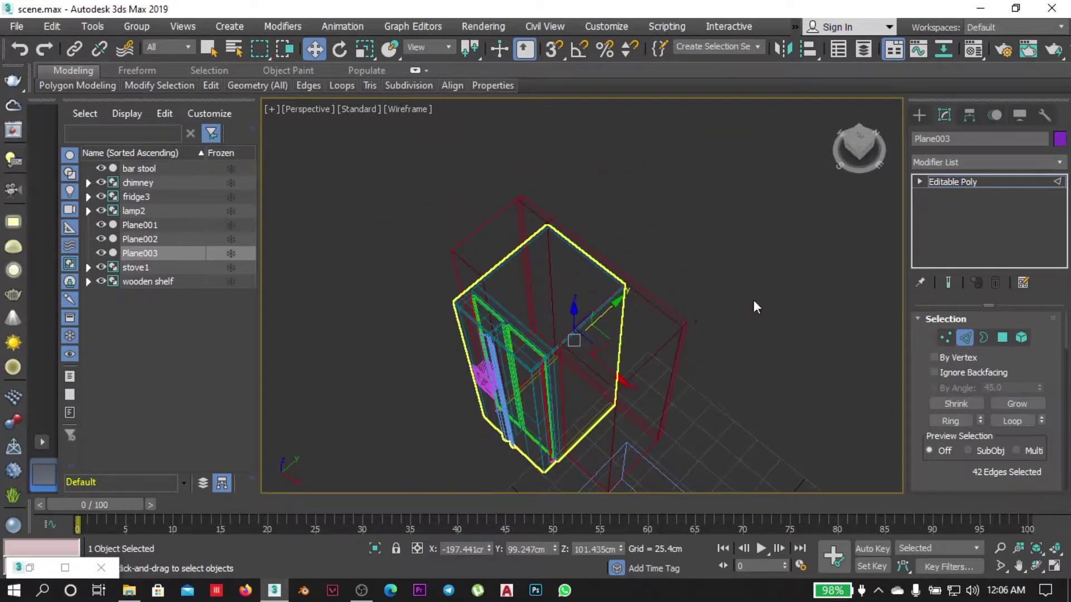
key(2)
key(F3)
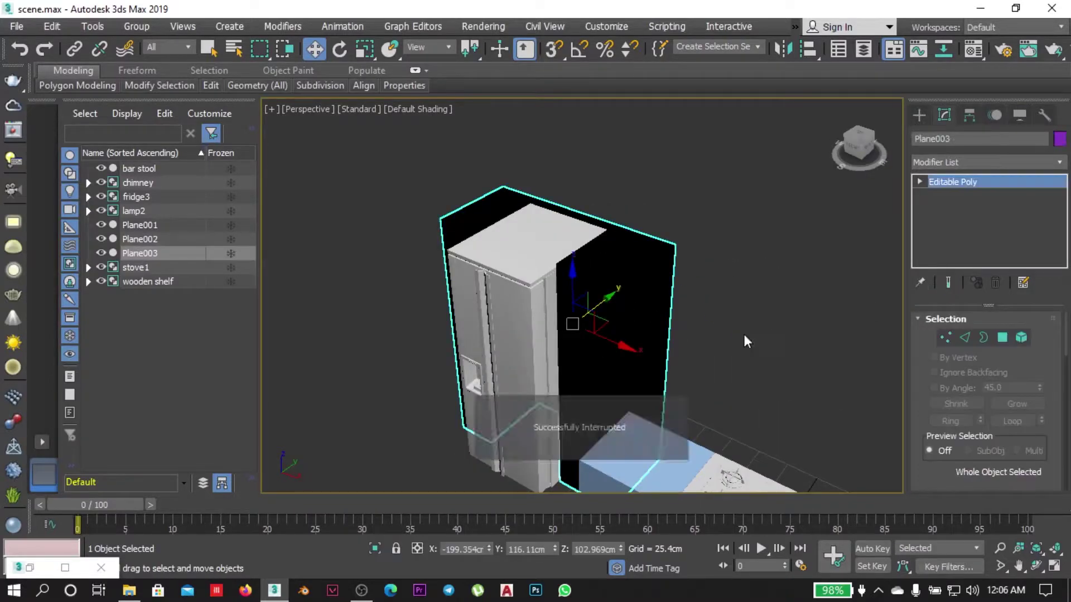
Glance at the Material Editor, then select the housing's front face.
click(973, 49)
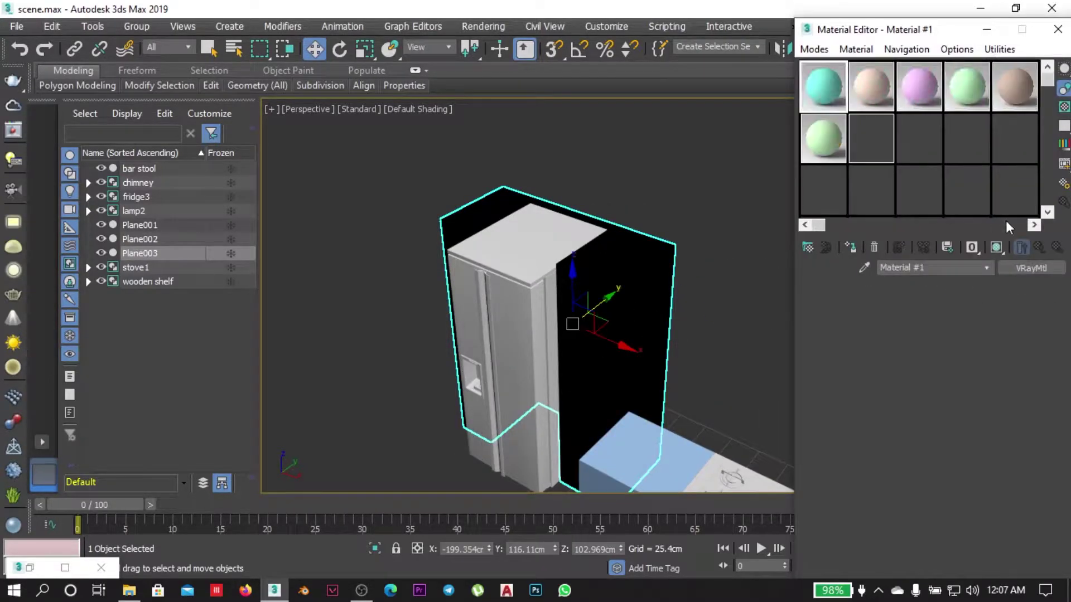
click(1058, 30)
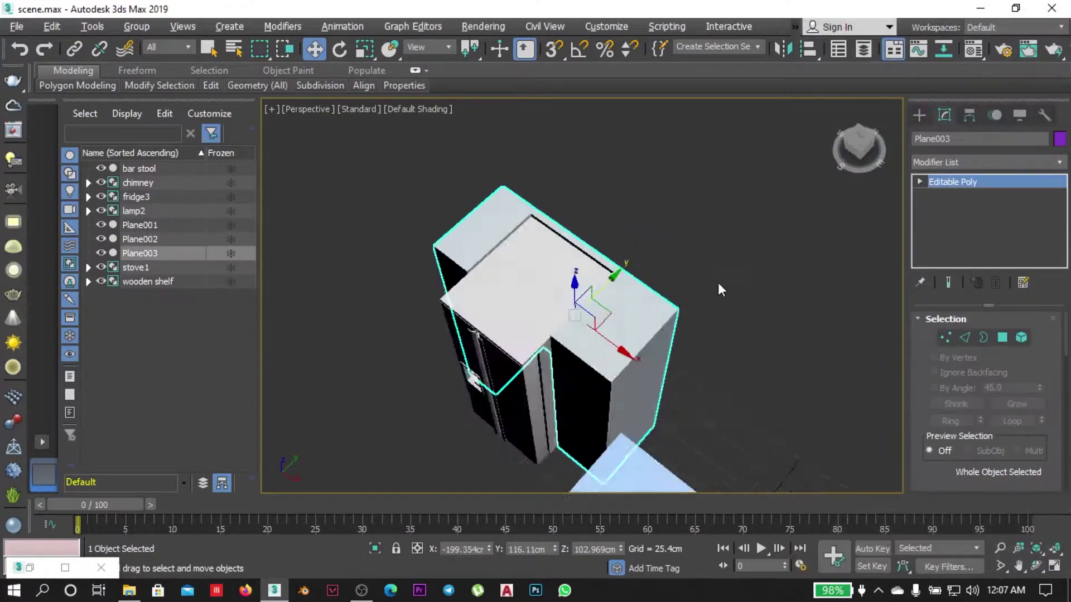
click(697, 285)
key(4)
click(619, 312)
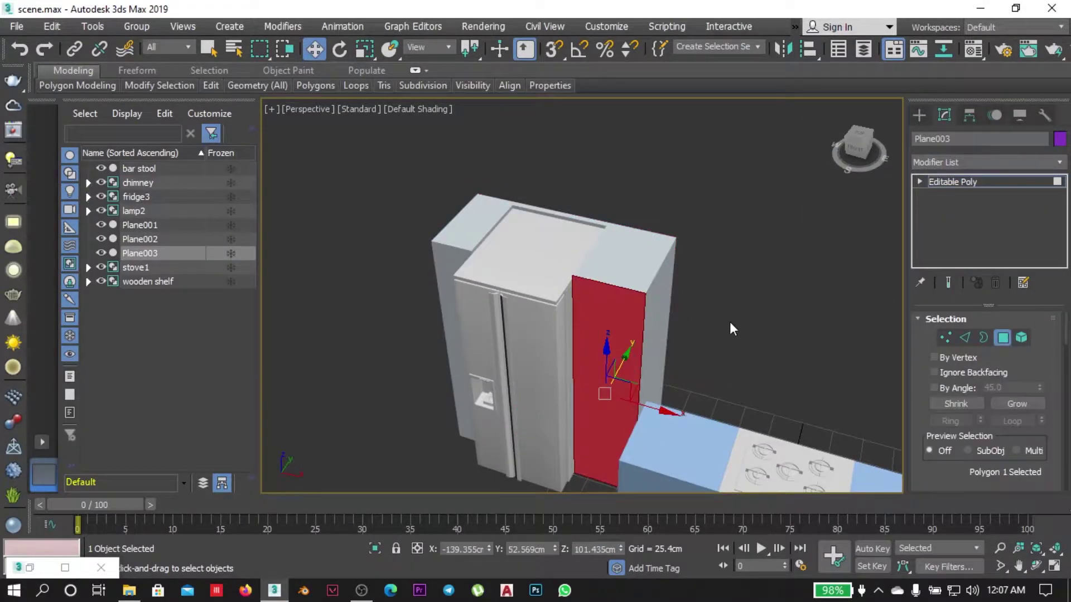
Inset the front face by 2.888 cm in Front view with the grid hidden.
key(f)
right_click(585, 228)
click(432, 300)
click(390, 112)
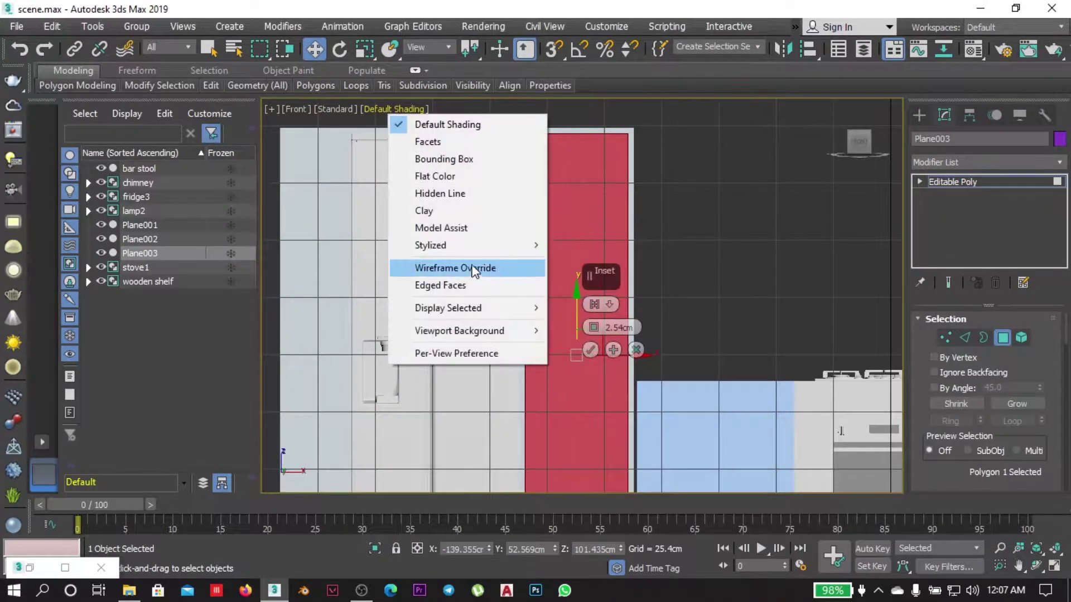
right_click(541, 330)
key(g)
right_click(573, 334)
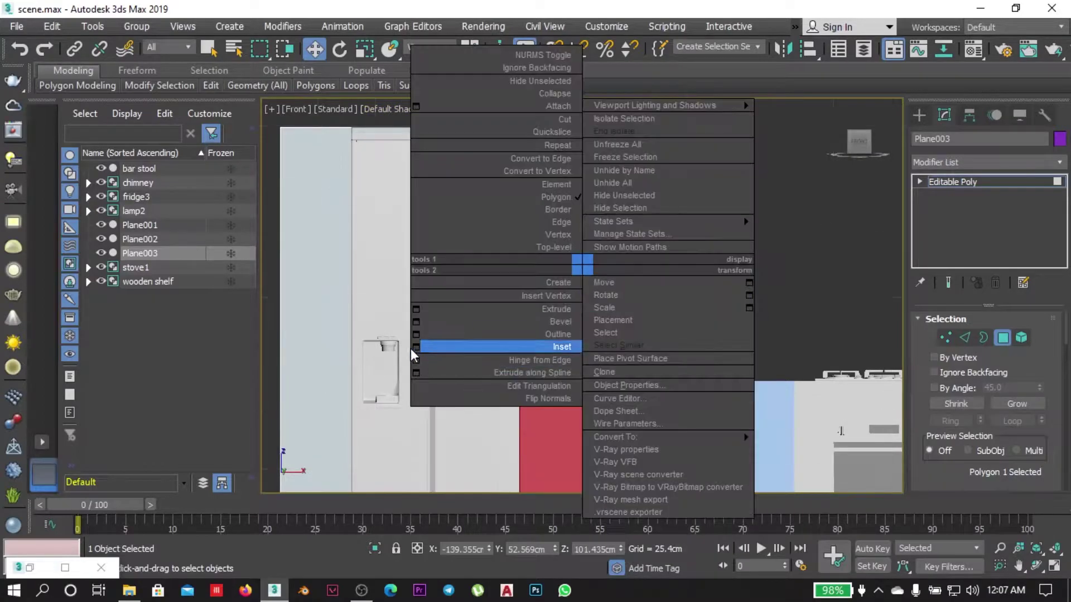
drag(594, 327, 595, 323)
click(590, 350)
Extrude the inset face by 1.0 cm.
key(t)
right_click(569, 313)
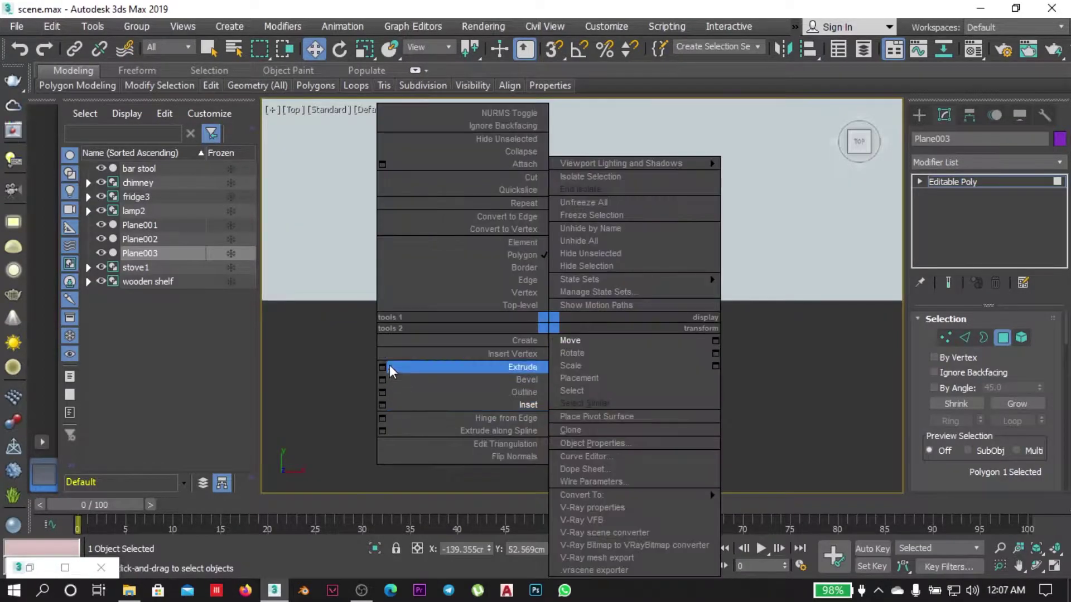
click(390, 365)
key(F3)
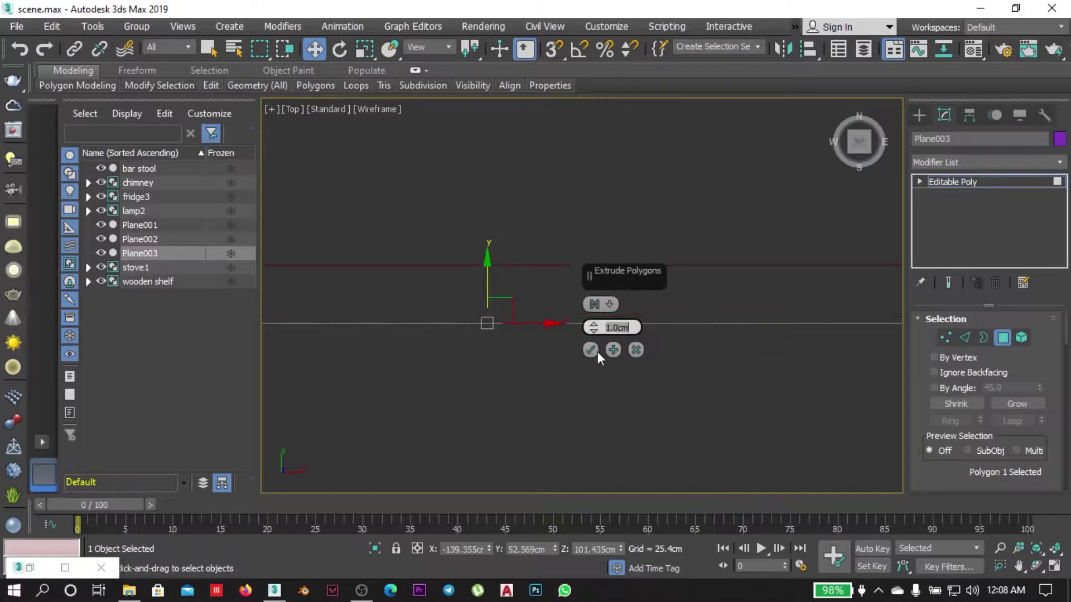
scroll(597, 352, down, 2)
click(590, 349)
Bevel the face with 0.5 cm height and -2.54 cm outline.
right_click(557, 379)
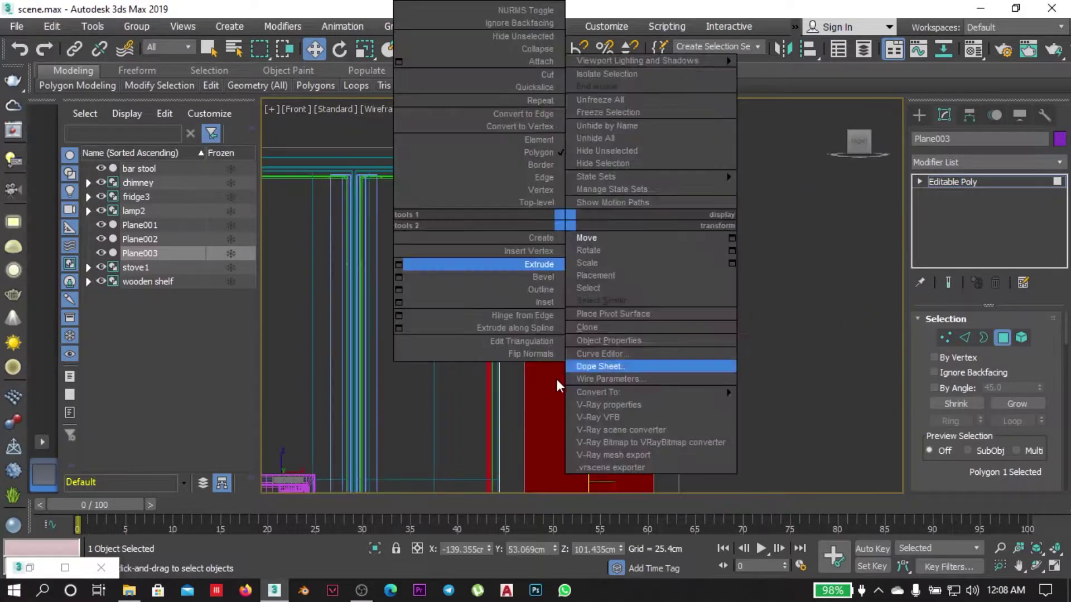
click(401, 280)
drag(593, 327, 593, 319)
key(Return)
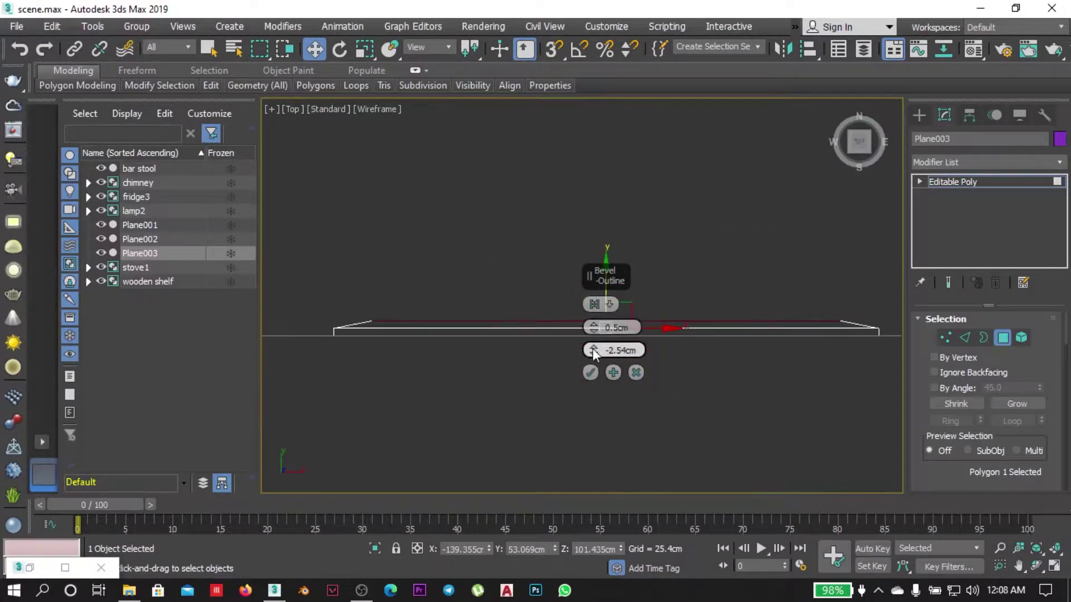
Return to Perspective and select the L-shaped counter Plane002.
key(p)
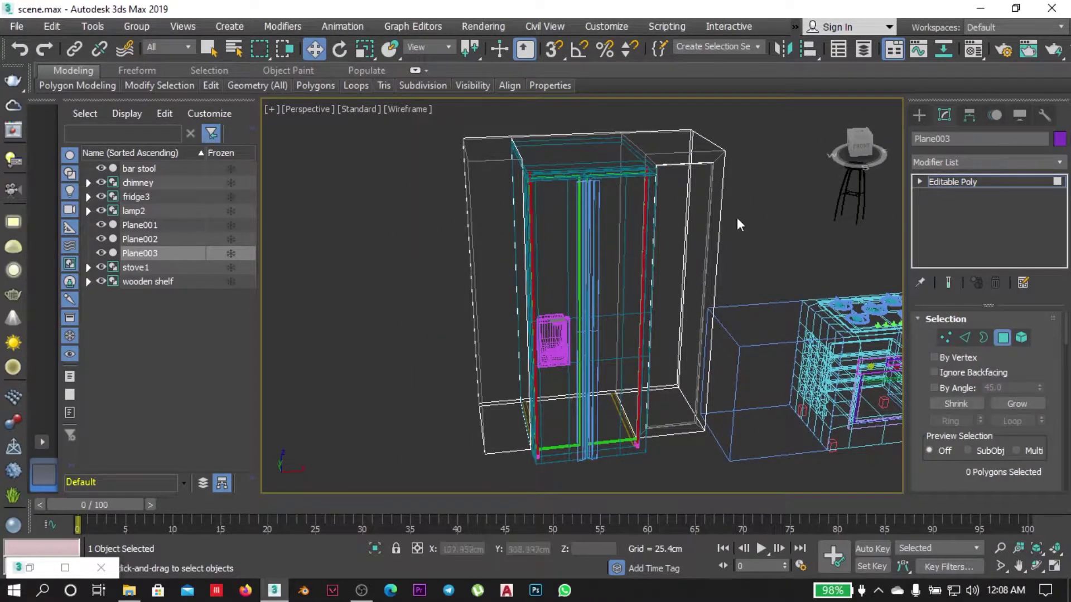
scroll(738, 217, up, 5)
scroll(647, 387, down, 6)
scroll(763, 398, down, 5)
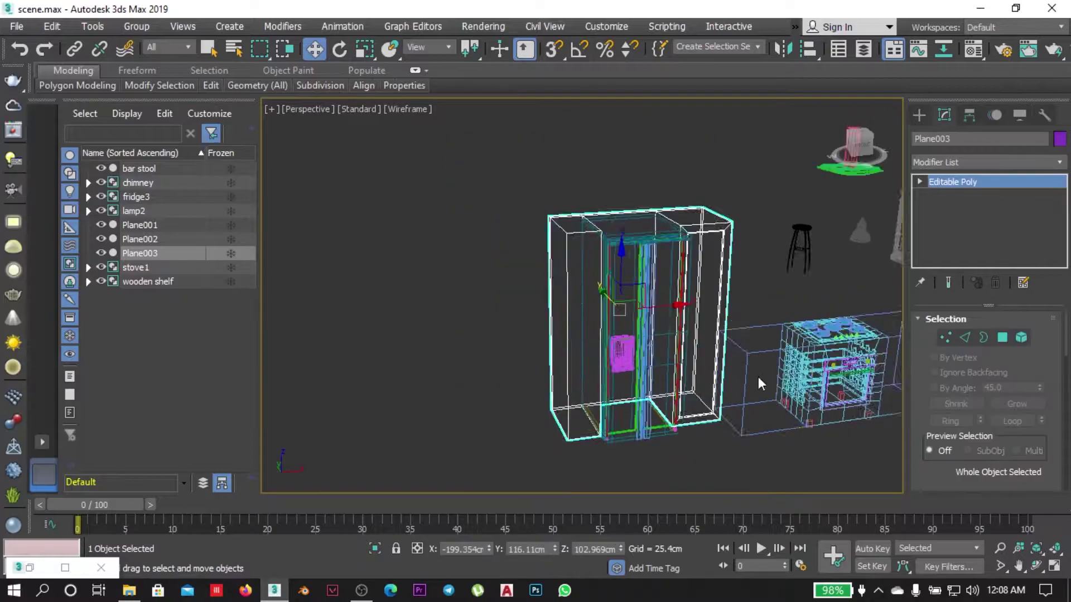
scroll(758, 376, down, 4)
click(688, 365)
Attach Plane001 to Plane002 and select the chimney group in Top view.
click(688, 364)
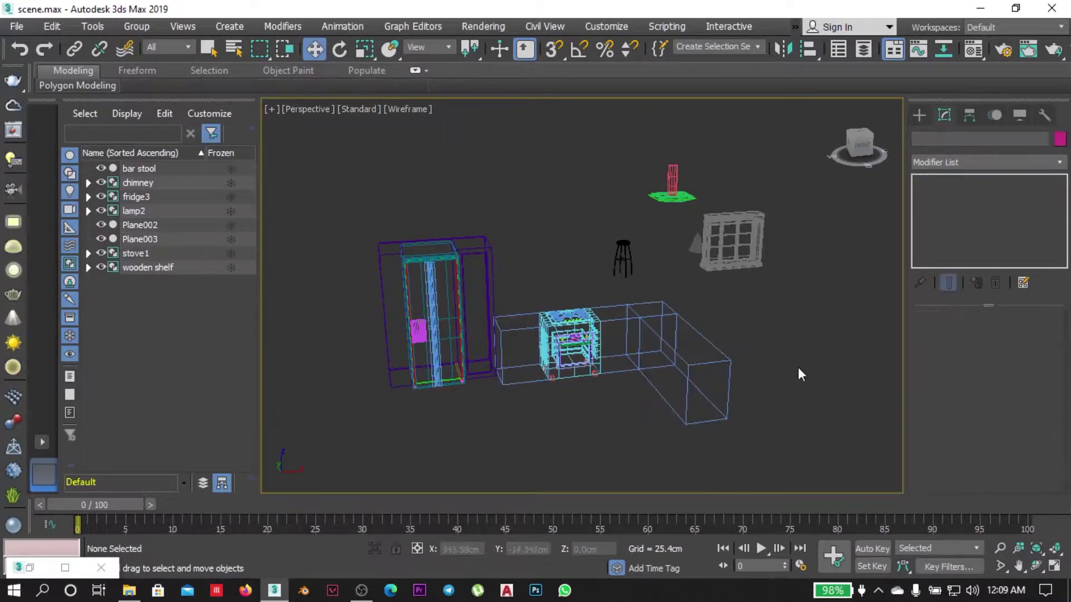
key(t)
click(669, 299)
scroll(618, 345, up, 3)
scroll(618, 345, up, 3)
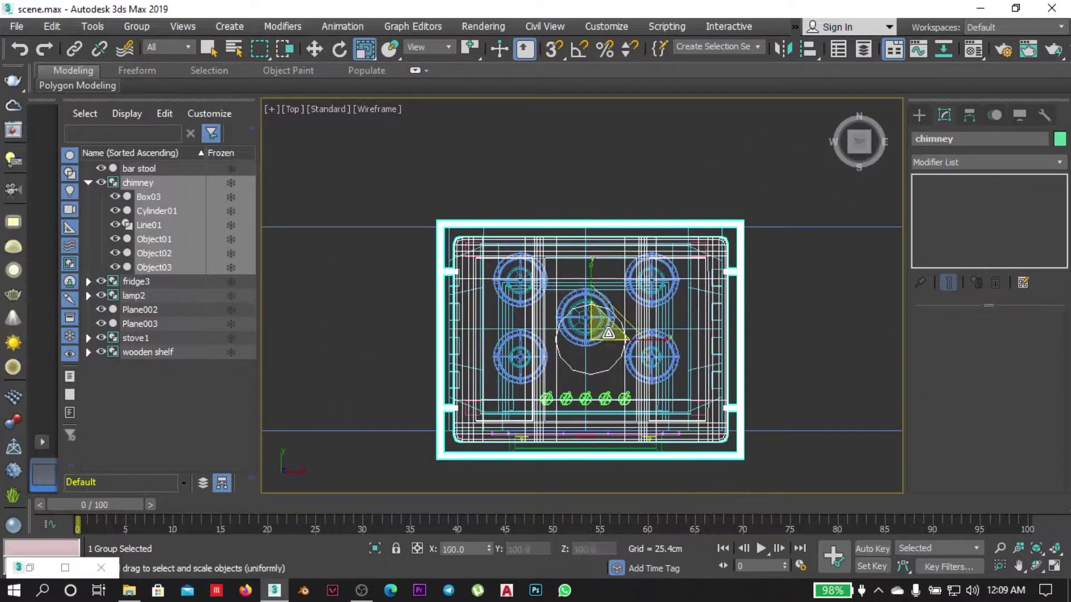
scroll(618, 345, down, 1)
Move the chimney hood vertically in Front view so it hangs above the stove.
key(f)
scroll(640, 389, down, 4)
scroll(640, 390, up, 3)
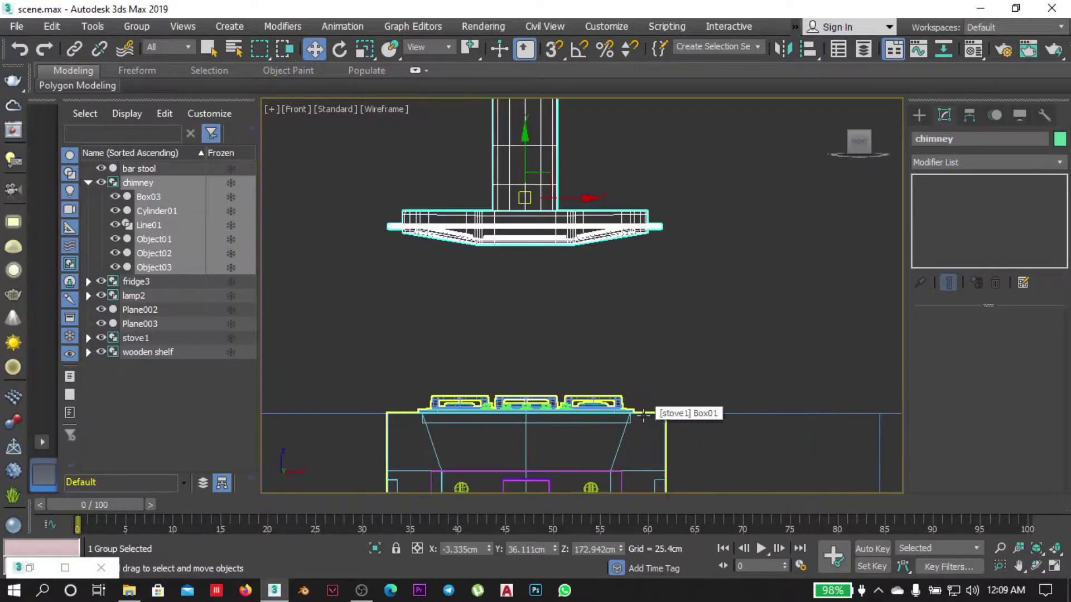
scroll(644, 410, down, 3)
click(617, 328)
scroll(617, 328, up, 4)
drag(612, 338, 613, 342)
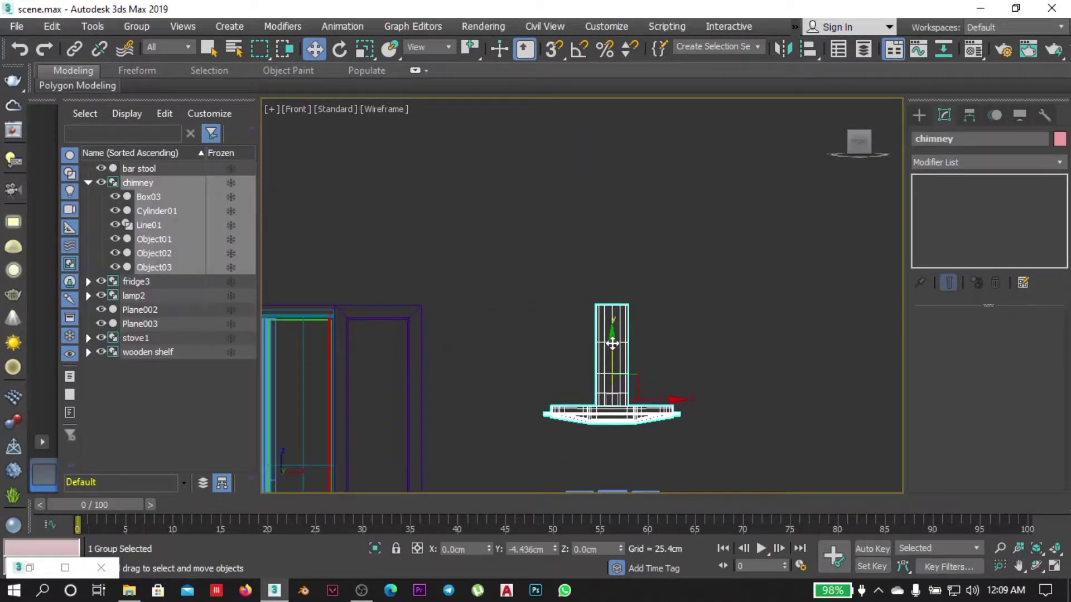
click(946, 338)
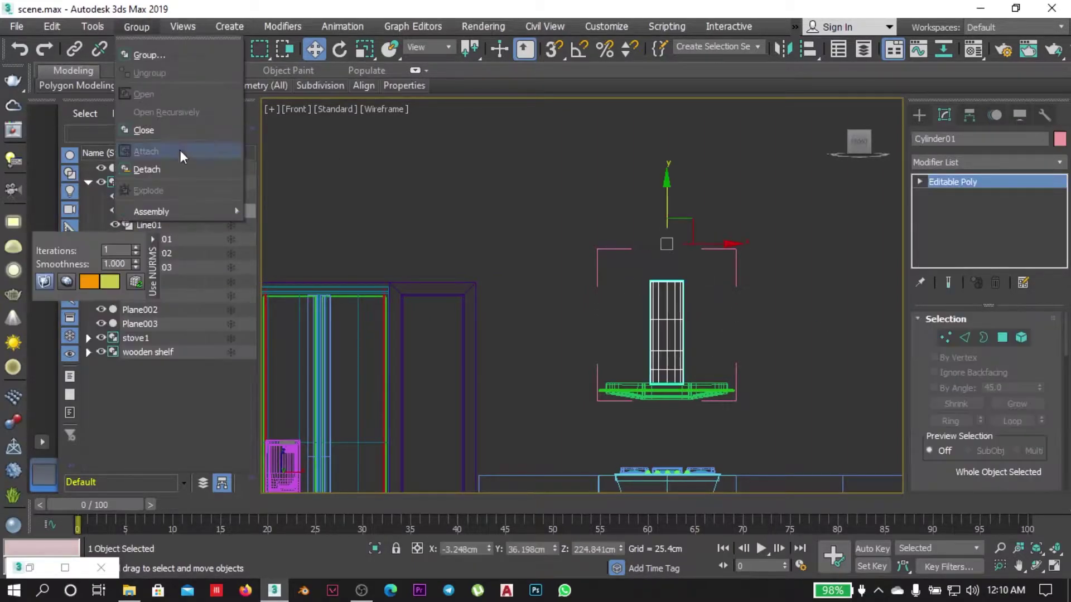
Check the chimney group in shaded Perspective view, then clear the selection.
key(p)
scroll(632, 320, up, 3)
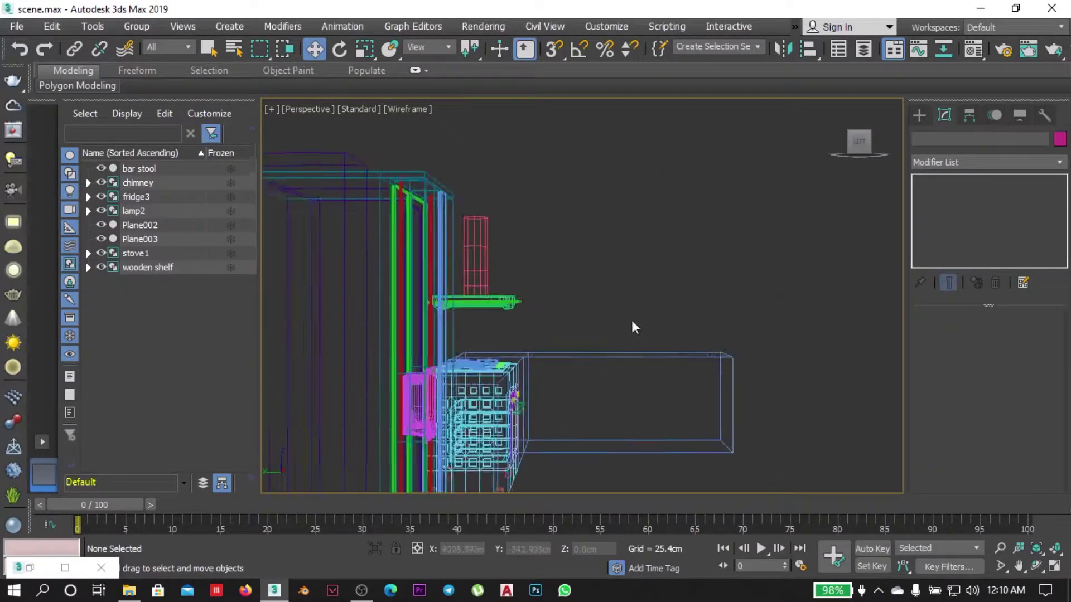
key(F3)
scroll(740, 345, down, 2)
click(682, 395)
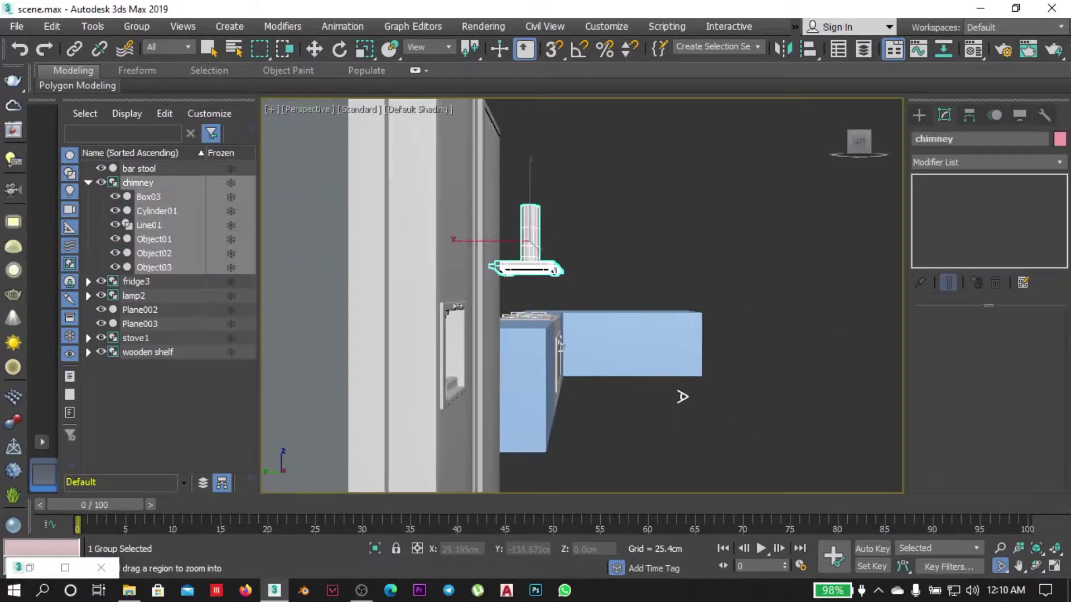
scroll(705, 424, down, 5)
click(706, 424)
Orbit and pan the perspective view to frame the whole kitchen.
mouse_move(706, 424)
alt+middle_down()
mouse_move(657, 324)
mouse_move(708, 323)
mouse_move(704, 371)
alt+middle_up()
scroll(709, 323, up, 5)
scroll(705, 363, up, 3)
scroll(686, 402, down, 2)
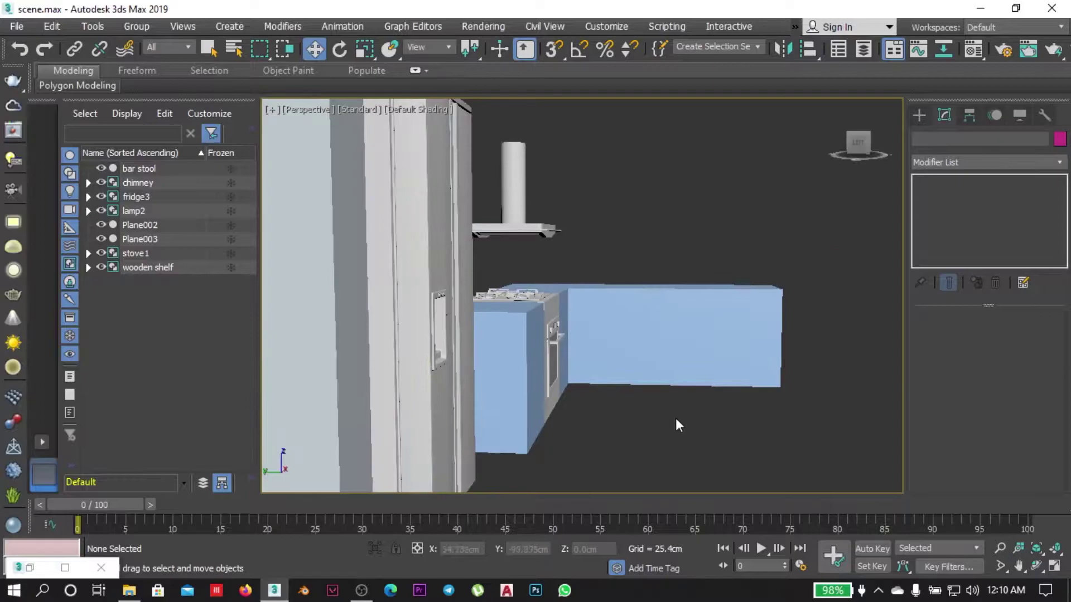
scroll(772, 456, down, 2)
scroll(744, 461, down, 2)
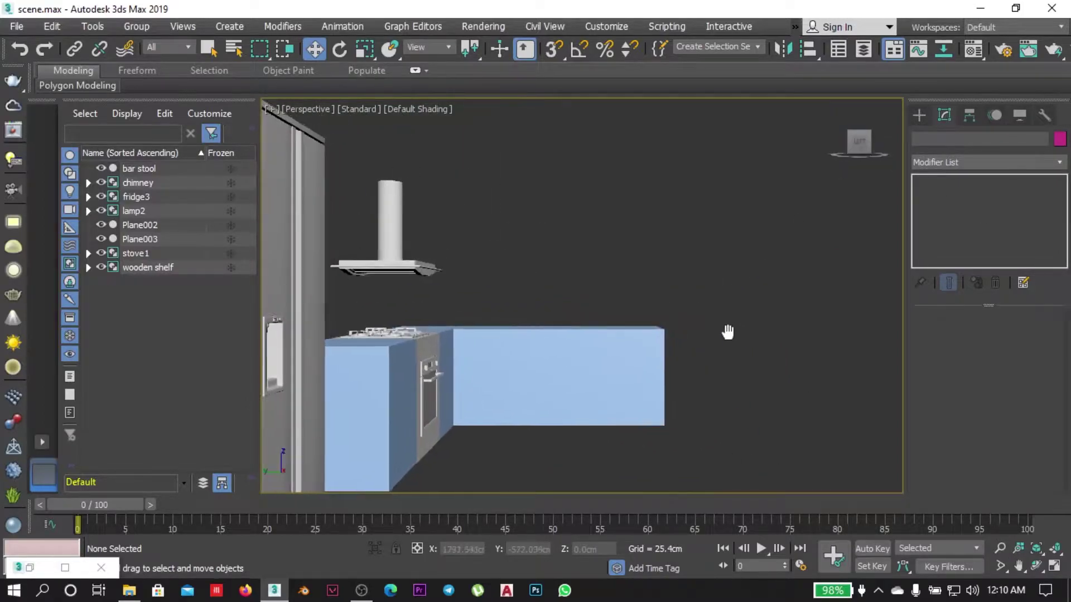
middle_drag(727, 330, 718, 342)
scroll(586, 329, up, 1)
scroll(643, 263, down, 1)
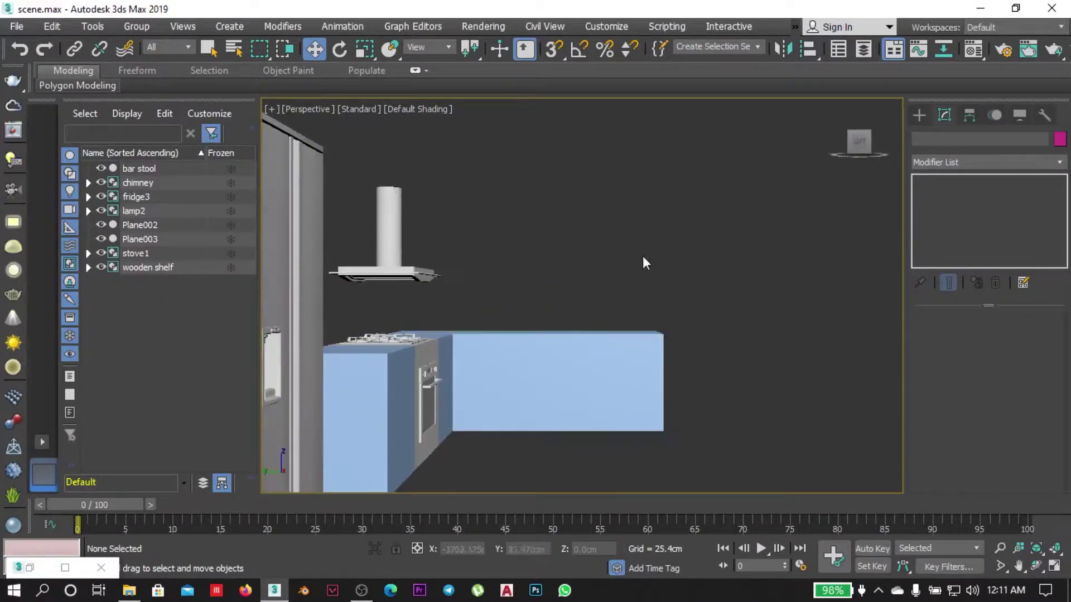
middle_drag(643, 263, 639, 292)
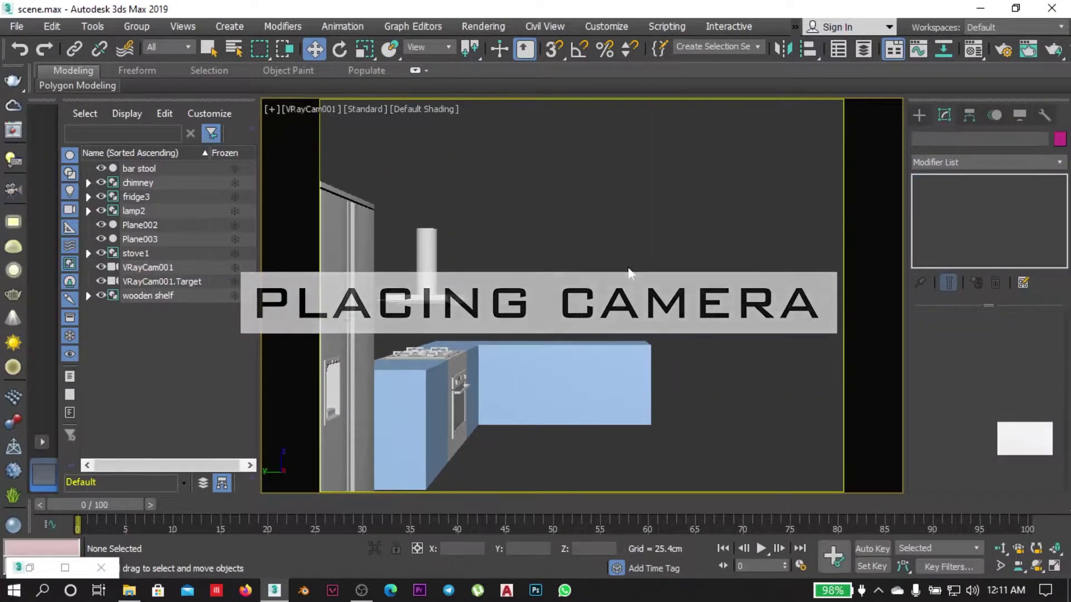
Select the wooden shelf group and lower it on the wall in the Left view.
scroll(489, 318, down, 2)
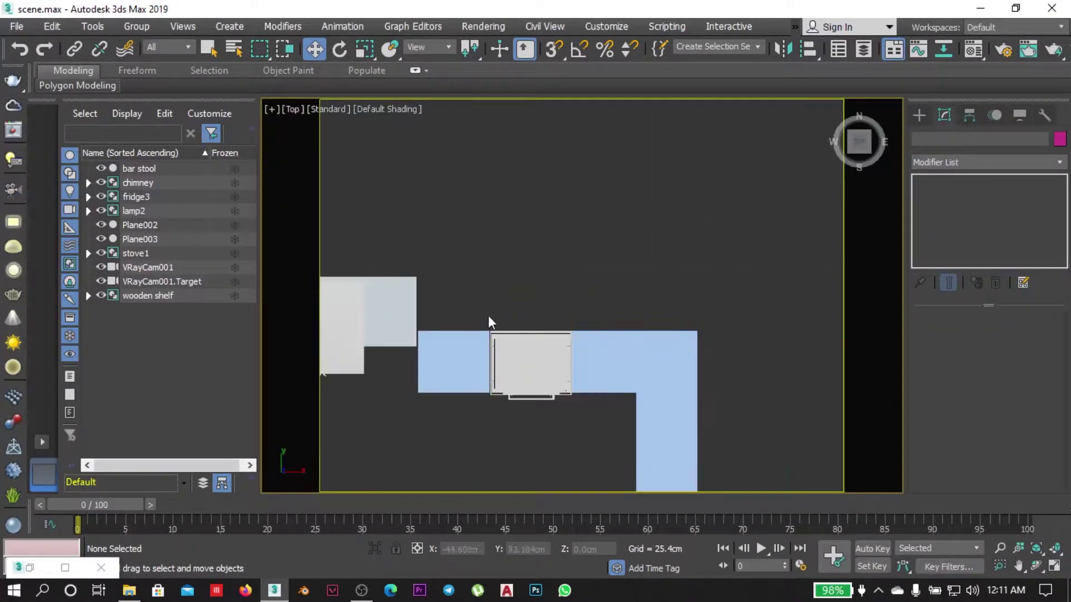
scroll(490, 318, down, 2)
click(574, 236)
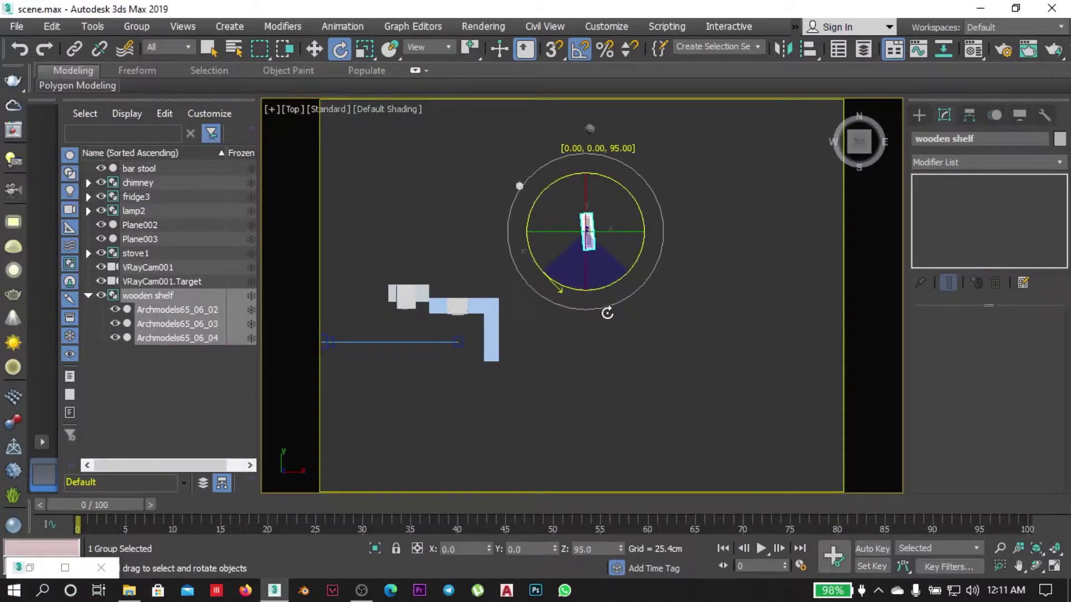
key(f)
key(l)
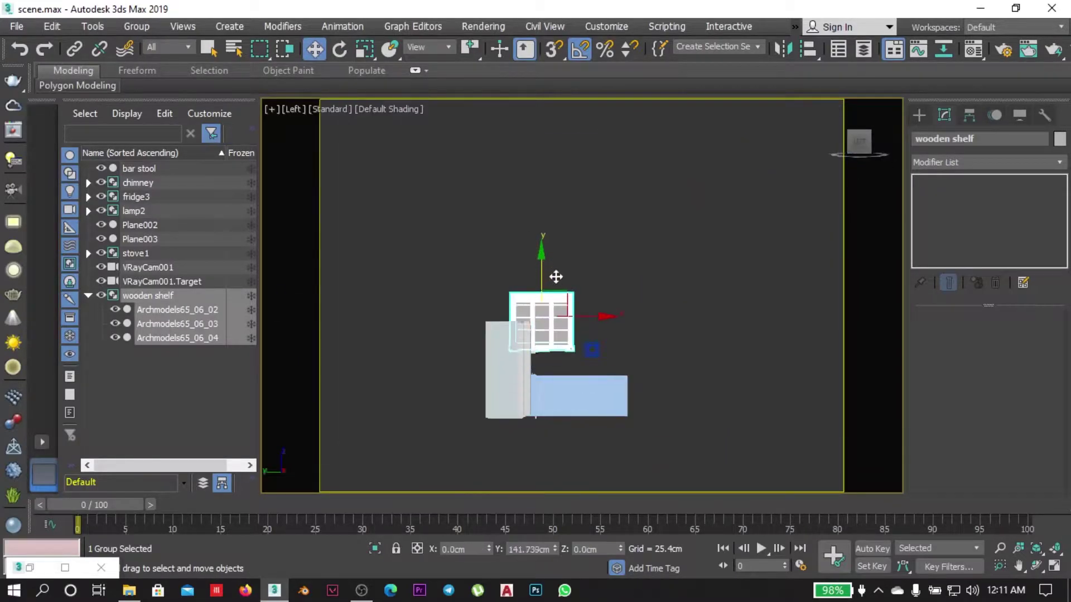
scroll(553, 278, up, 3)
key(w)
drag(538, 179, 536, 291)
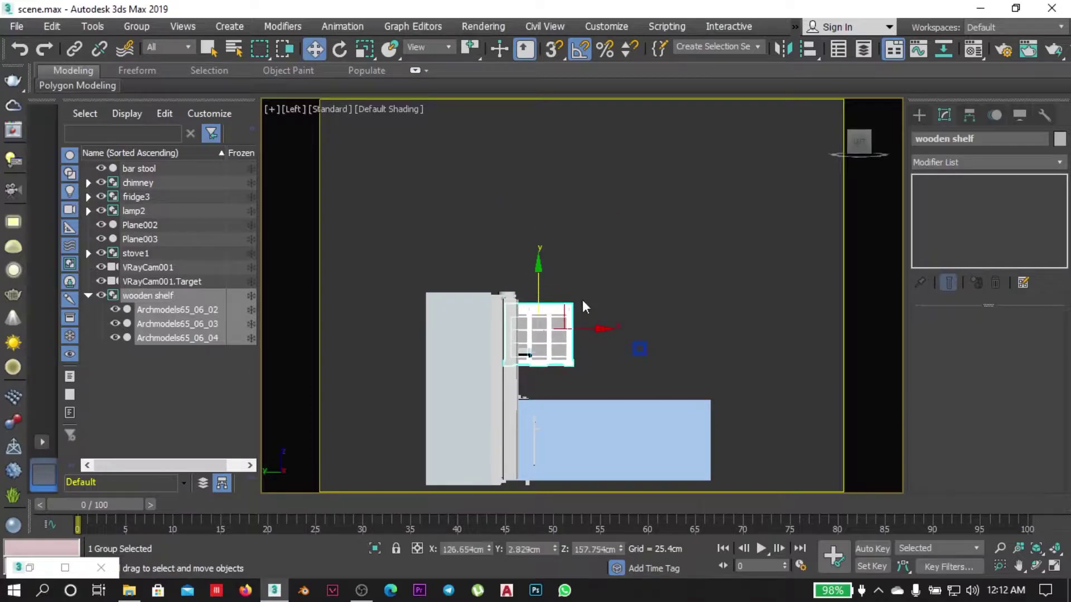
Slide the shelf along the counter wall in Top view and clone it as wooden shelf001.
key(t)
scroll(641, 329, up, 2)
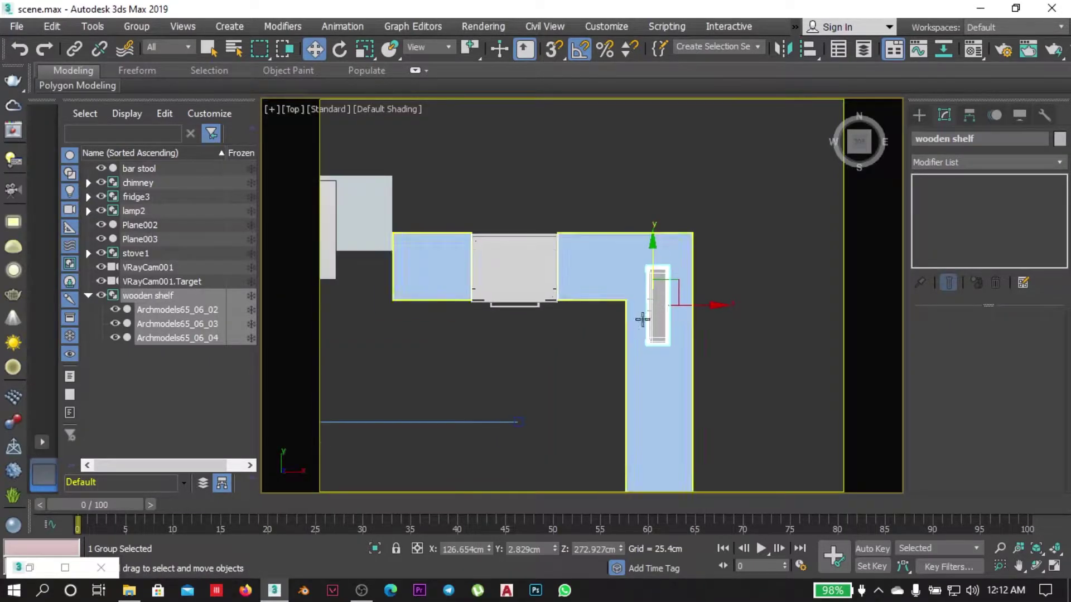
scroll(659, 347, up, 2)
drag(677, 366, 631, 313)
scroll(676, 352, down, 4)
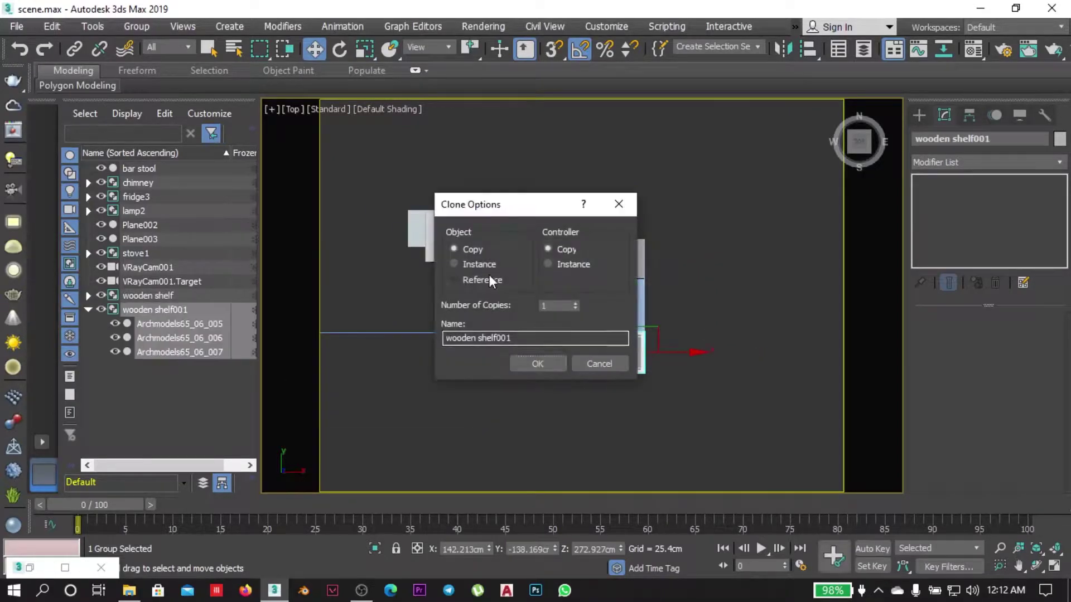
key(Return)
Lower both wooden shelves together above the counter in the VRayCam001 view.
scroll(611, 303, up, 3)
key(c)
ctrl+click(463, 226)
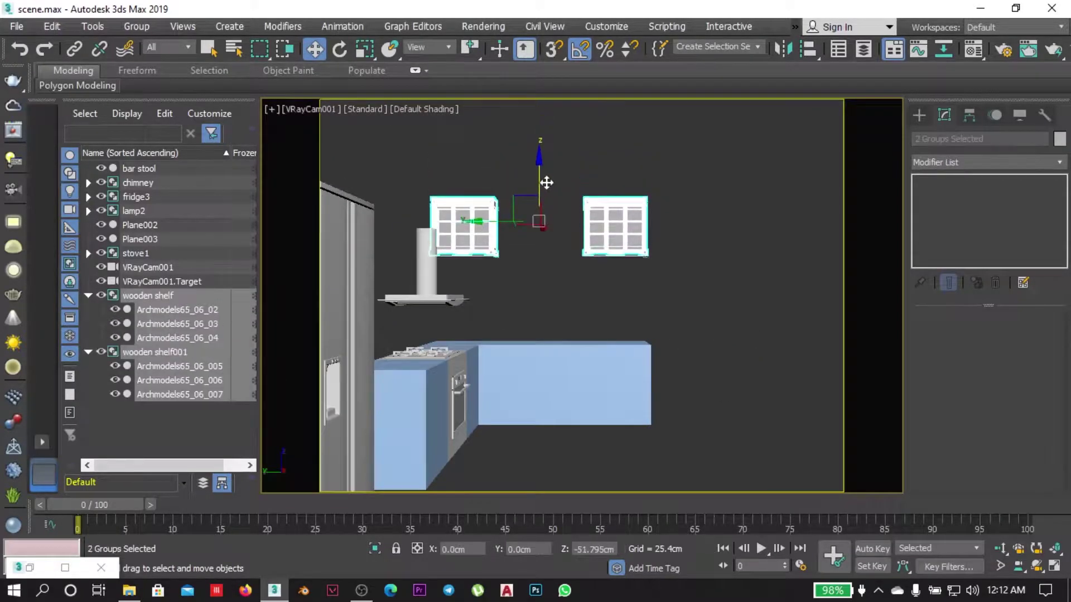
mouse_move(551, 187)
mouse_down()
mouse_move(560, 220)
mouse_move(543, 195)
mouse_up()
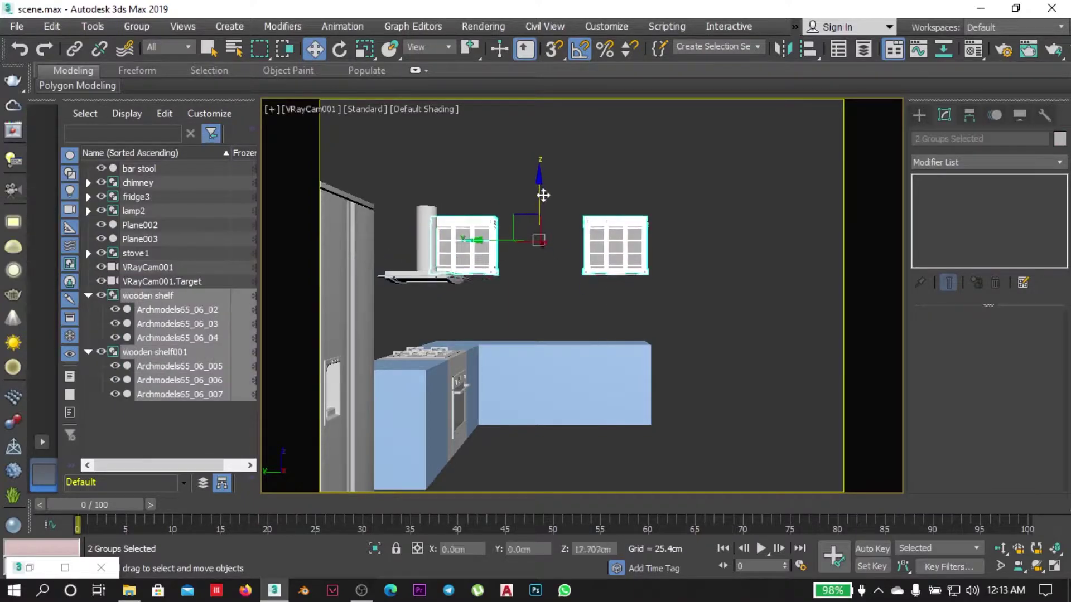
click(761, 191)
Draw a new box, Box013, around the whole kitchen.
key(t)
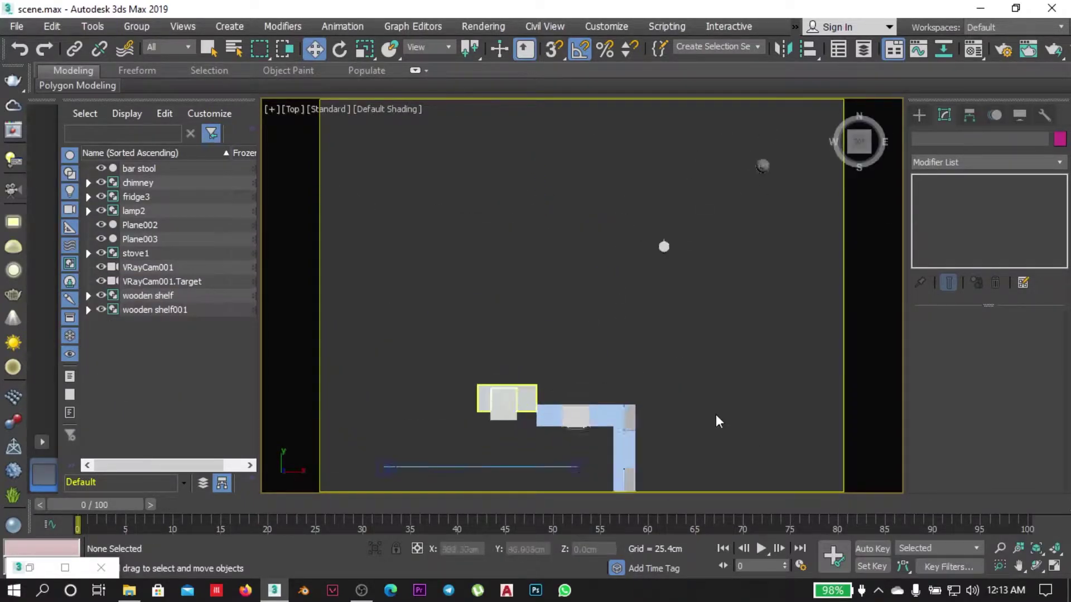
scroll(719, 421, down, 3)
click(919, 115)
click(955, 209)
key(p)
mouse_move(526, 369)
mouse_down()
mouse_move(671, 389)
mouse_move(692, 401)
mouse_up()
click(701, 425)
Switch scene units to feet and inches and raise Box013's top vertices to 9'0".
click(606, 26)
click(616, 229)
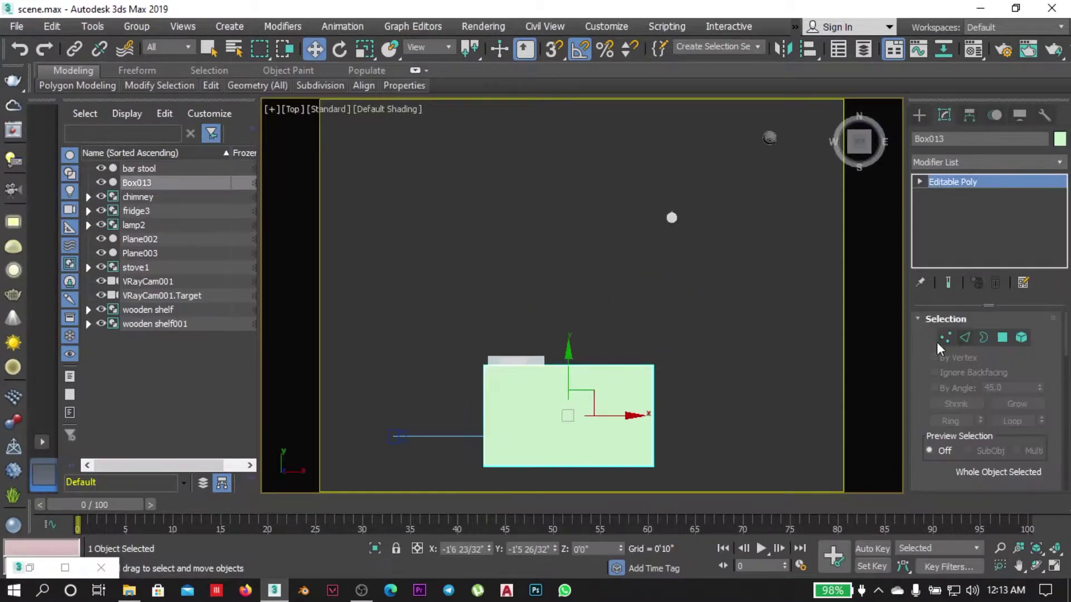
key(1)
drag(463, 240, 802, 279)
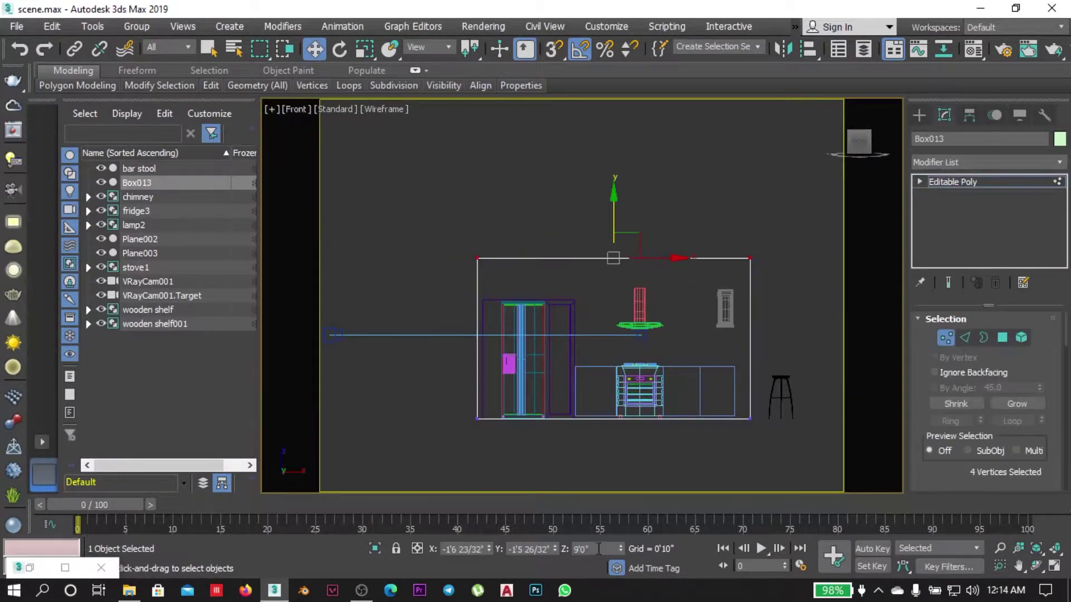
click(945, 338)
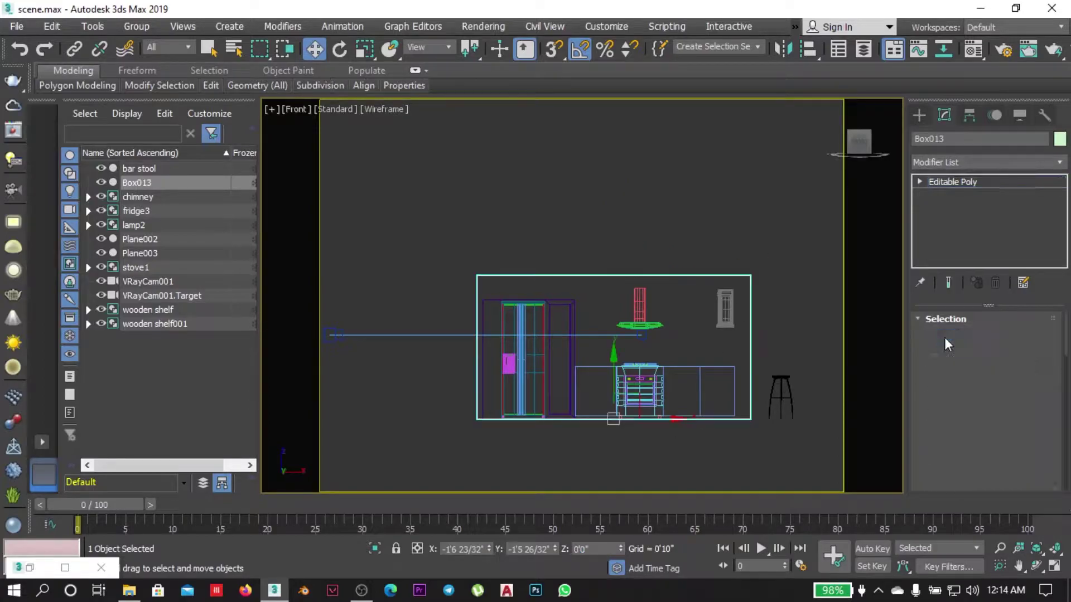
Select wooden shelf001 and Box013 in turn, then clear the selection in Top view.
click(729, 302)
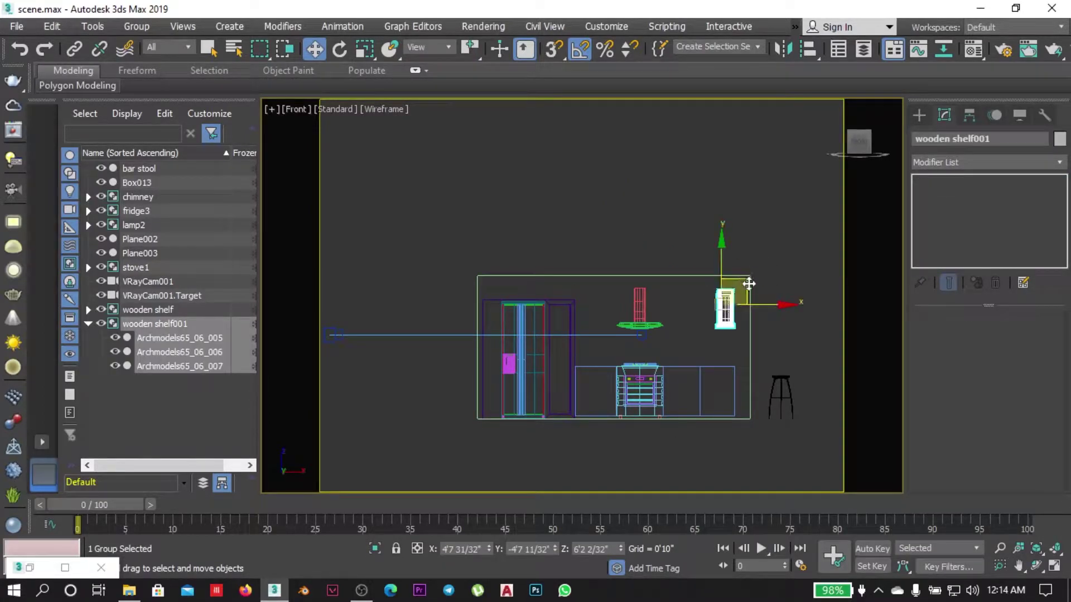
click(559, 388)
click(604, 290)
click(859, 136)
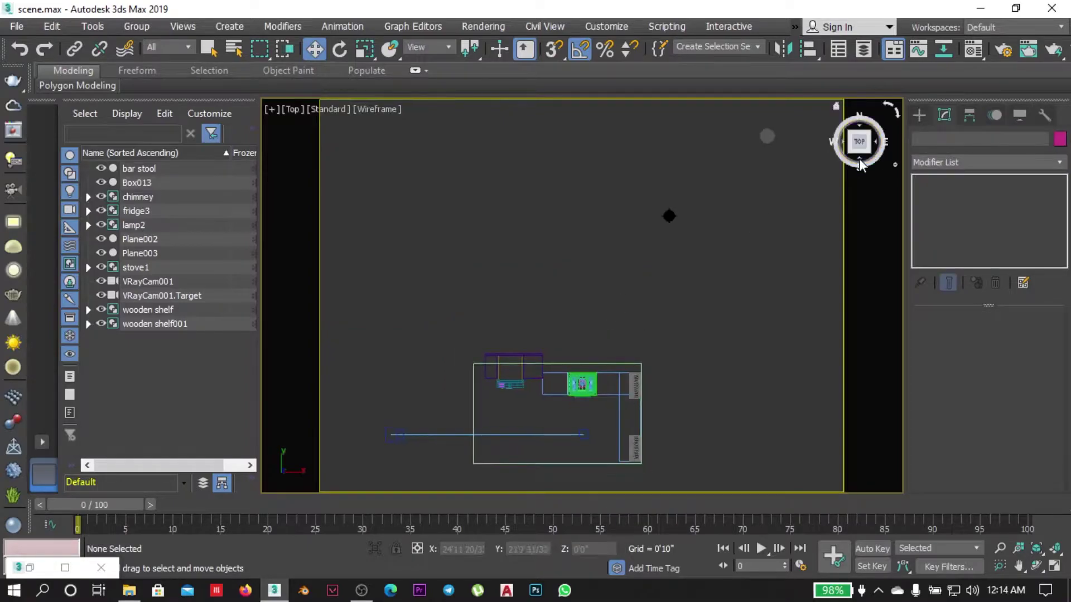
Select VRayCam001 and pan its view to reframe the kitchen shot.
drag(859, 142, 865, 155)
scroll(591, 368, down, 2)
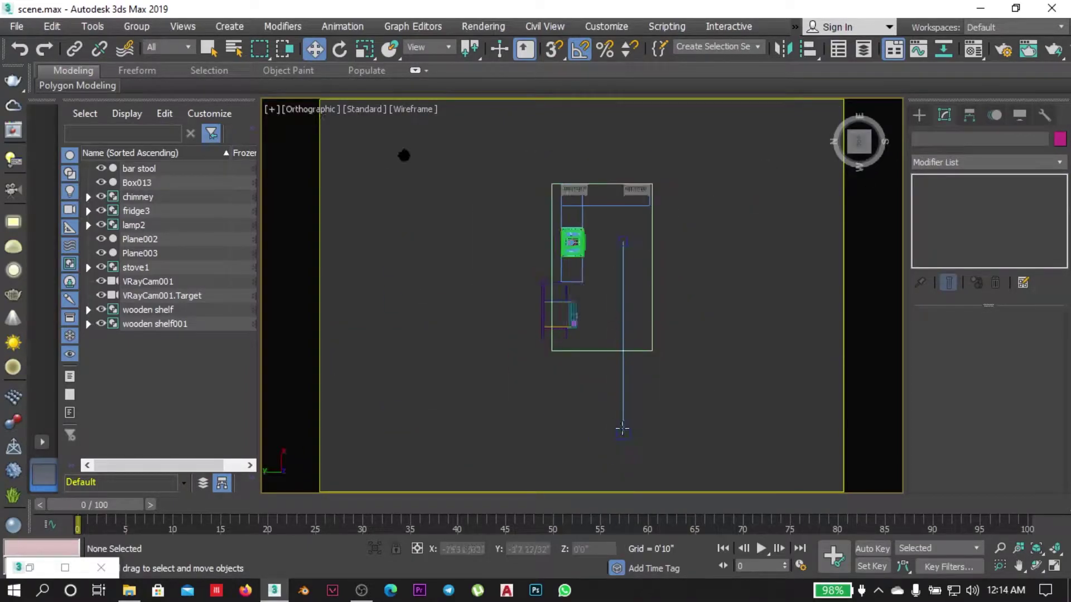
click(623, 432)
scroll(981, 391, down, 5)
scroll(951, 405, down, 5)
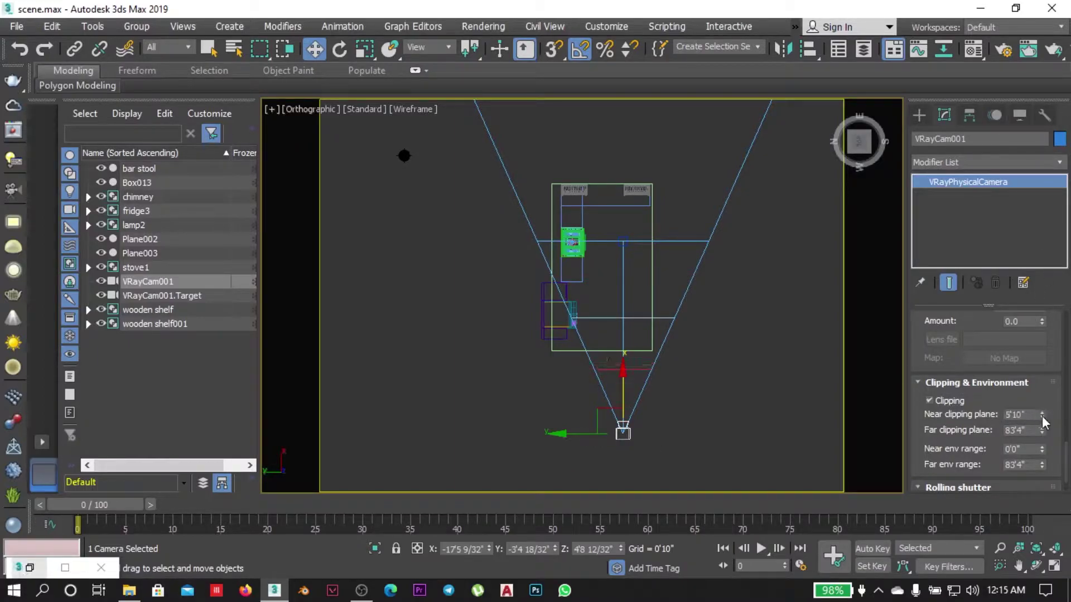
click(635, 423)
key(c)
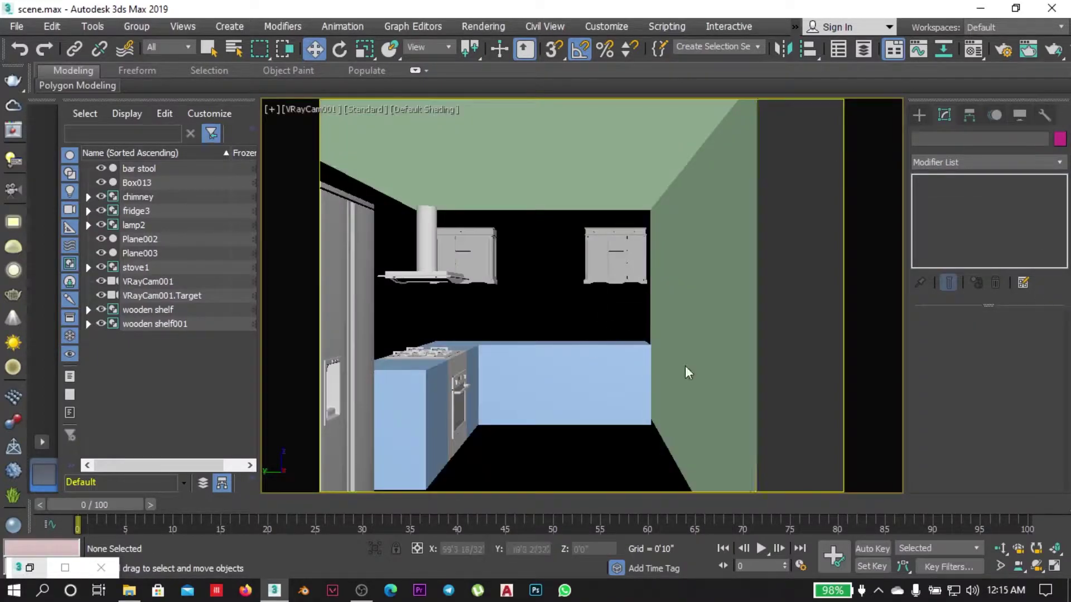
scroll(688, 373, up, 2)
scroll(624, 368, up, 2)
scroll(646, 370, up, 1)
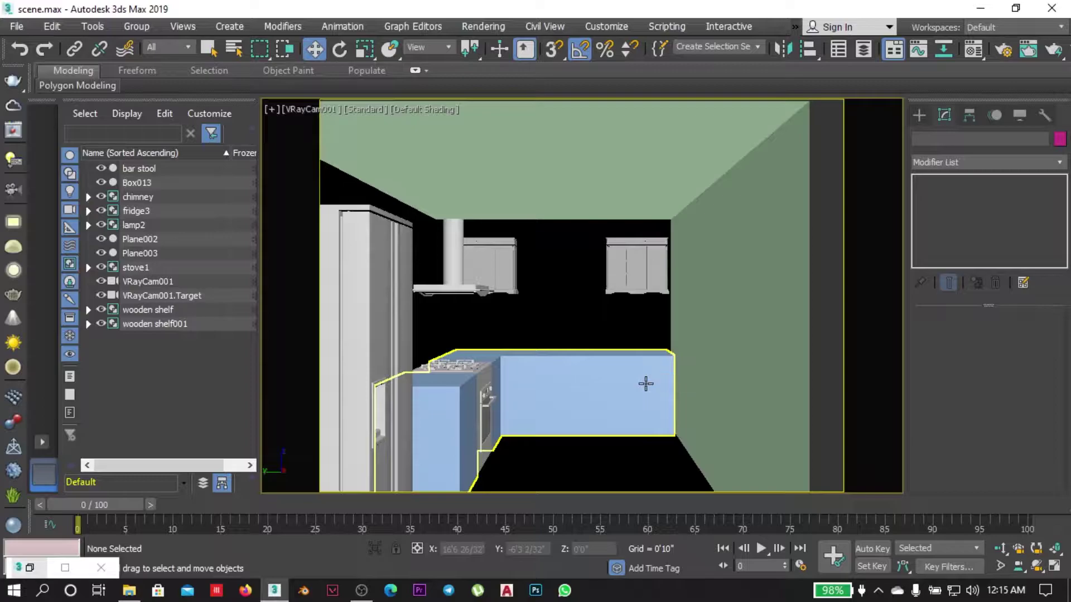
mouse_move(627, 317)
middle_down()
mouse_move(636, 294)
mouse_move(627, 304)
mouse_move(642, 318)
mouse_move(630, 322)
mouse_move(641, 313)
middle_up()
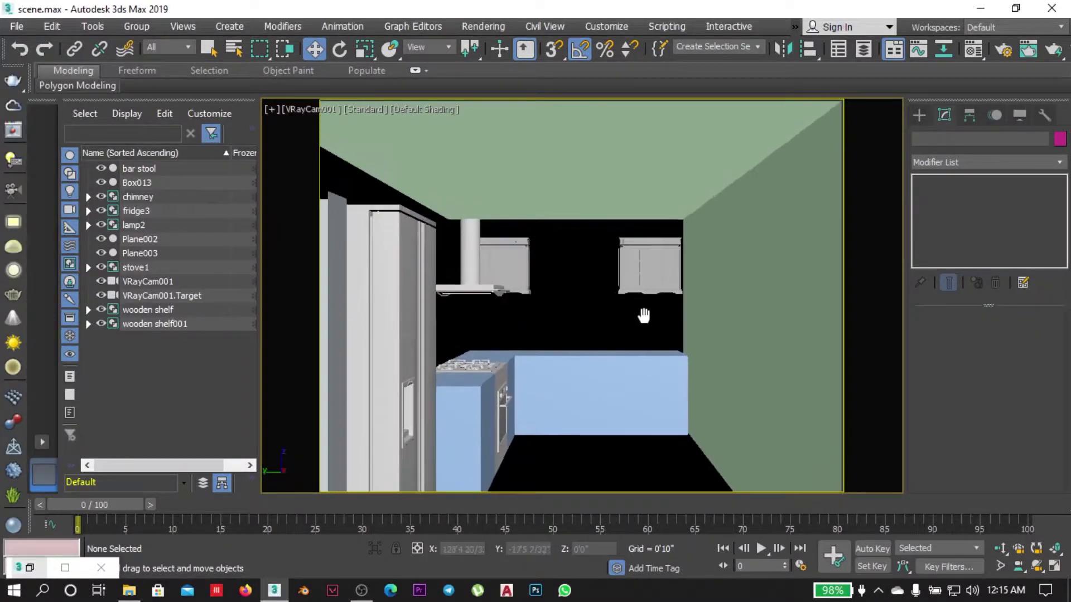
Check VRayCam001's placement in the Top plan and return to the shaded camera view.
key(t)
click(413, 366)
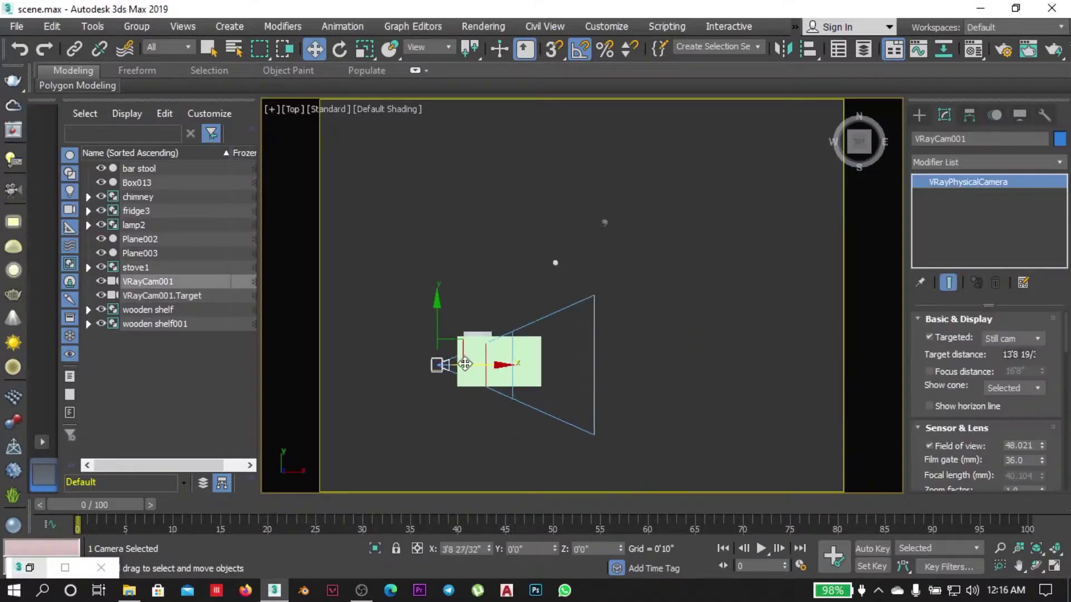
key(c)
key(t)
key(c)
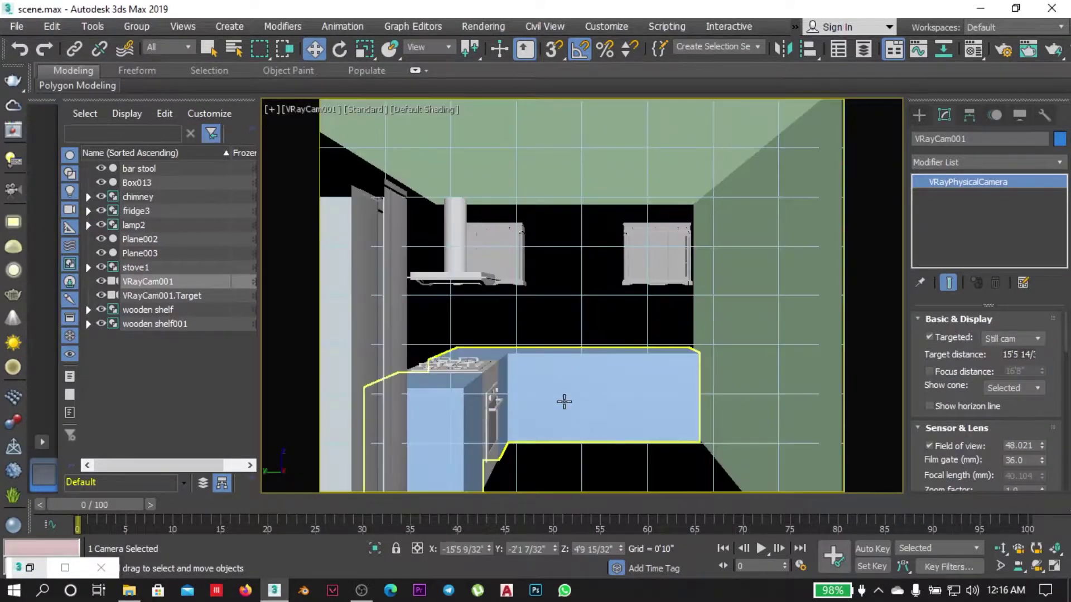
click(360, 412)
key(t)
key(ctrl+z)
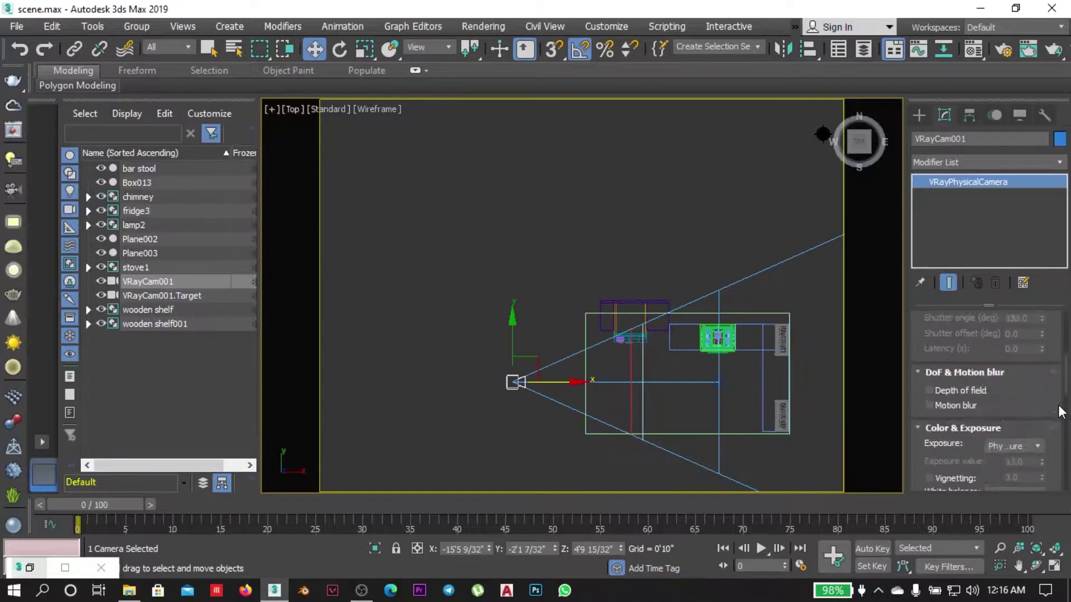
click(673, 231)
key(c)
key(F3)
Pan the VRayCam001 view slightly up and left to fit the counter and cabinets.
click(593, 383)
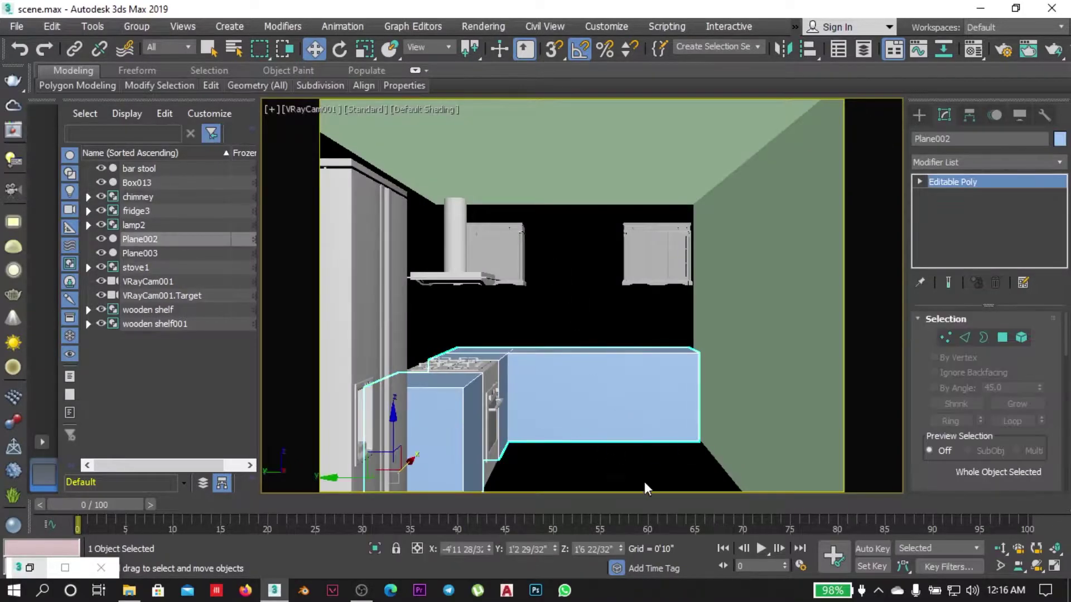
key(t)
click(474, 365)
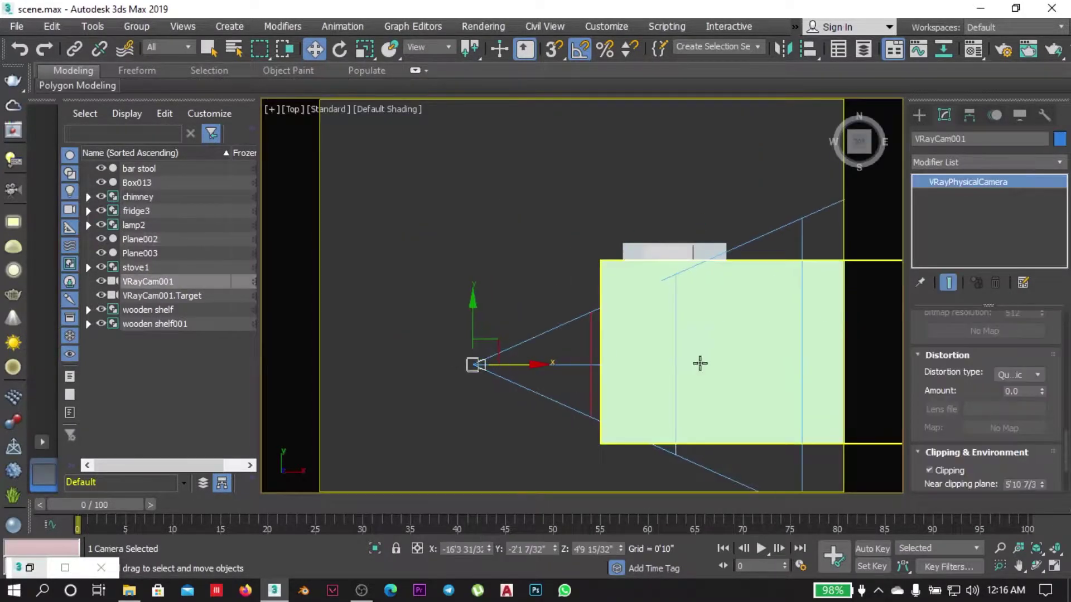
click(466, 367)
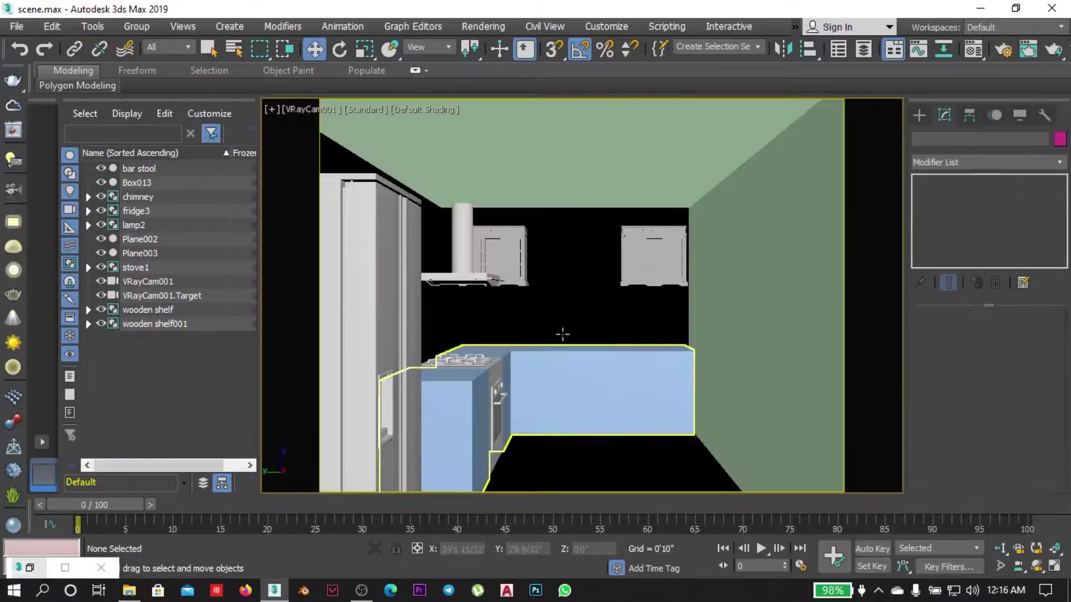
key(c)
middle_drag(606, 321, 593, 313)
click(581, 385)
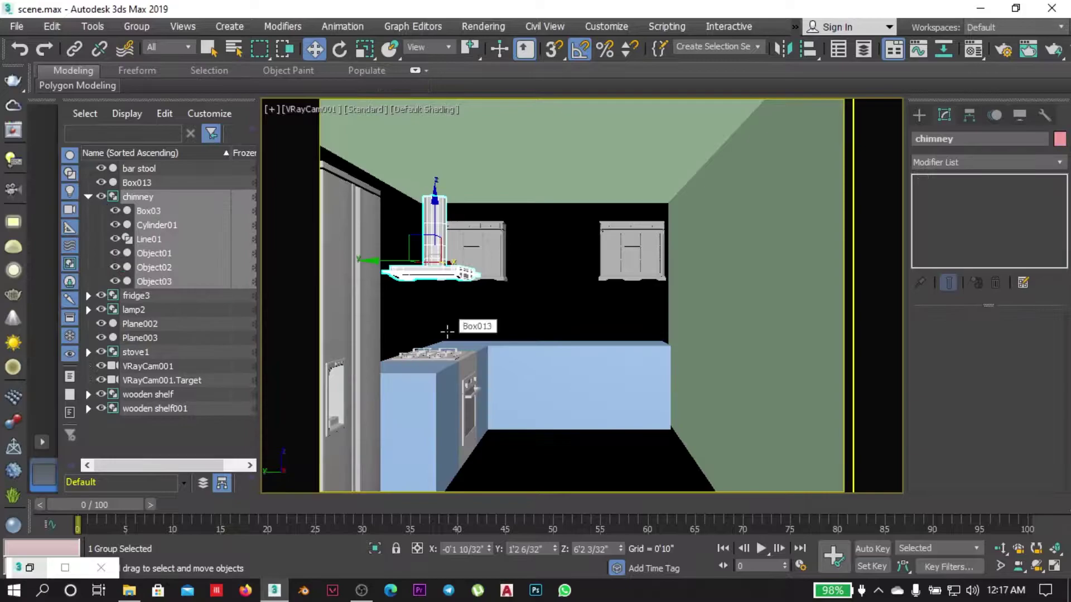
Select four of Box013's wall vertices in the Top wireframe view.
click(447, 312)
key(t)
key(F3)
key(1)
drag(729, 289, 450, 253)
scroll(502, 261, up, 2)
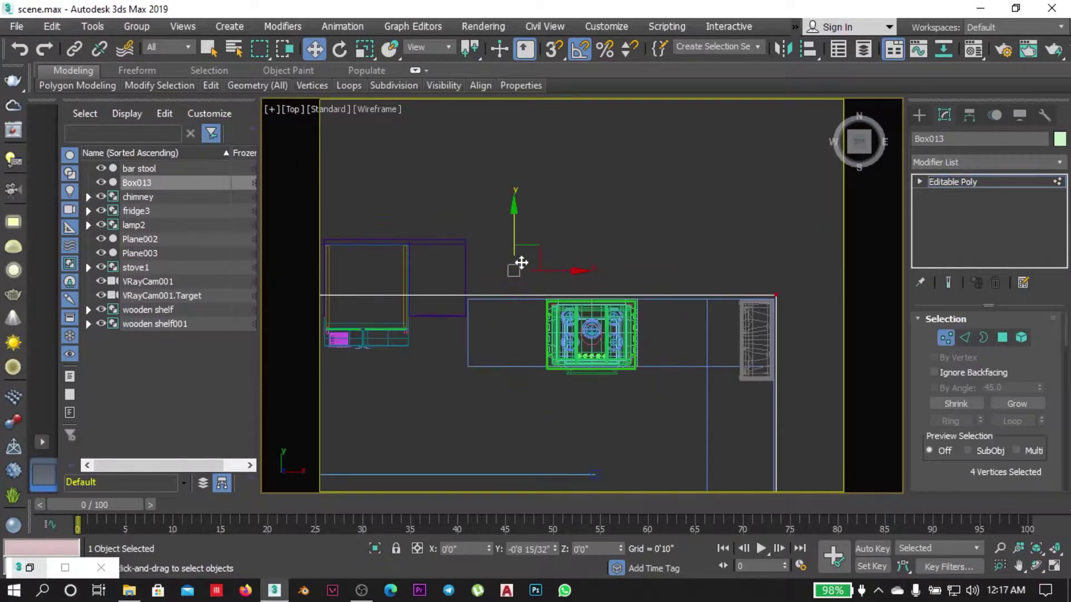
scroll(474, 255, up, 2)
scroll(558, 268, up, 3)
scroll(648, 269, up, 2)
scroll(649, 274, down, 3)
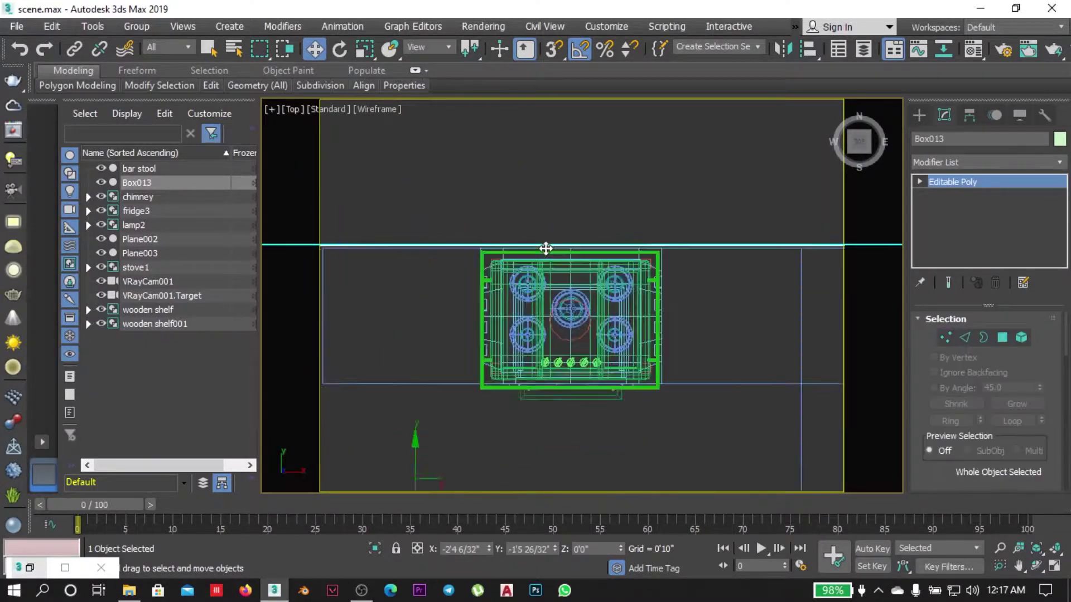
scroll(641, 334, down, 2)
key(ctrl+z)
Review the shaded camera view and select the counter Plane002.
scroll(777, 325, down, 3)
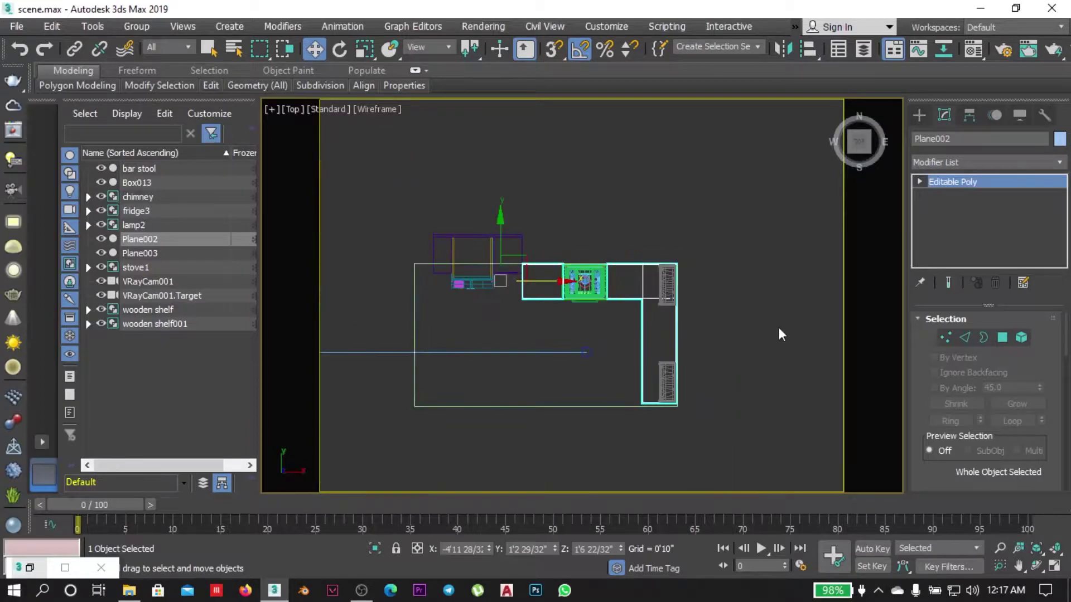
click(778, 324)
key(c)
key(F3)
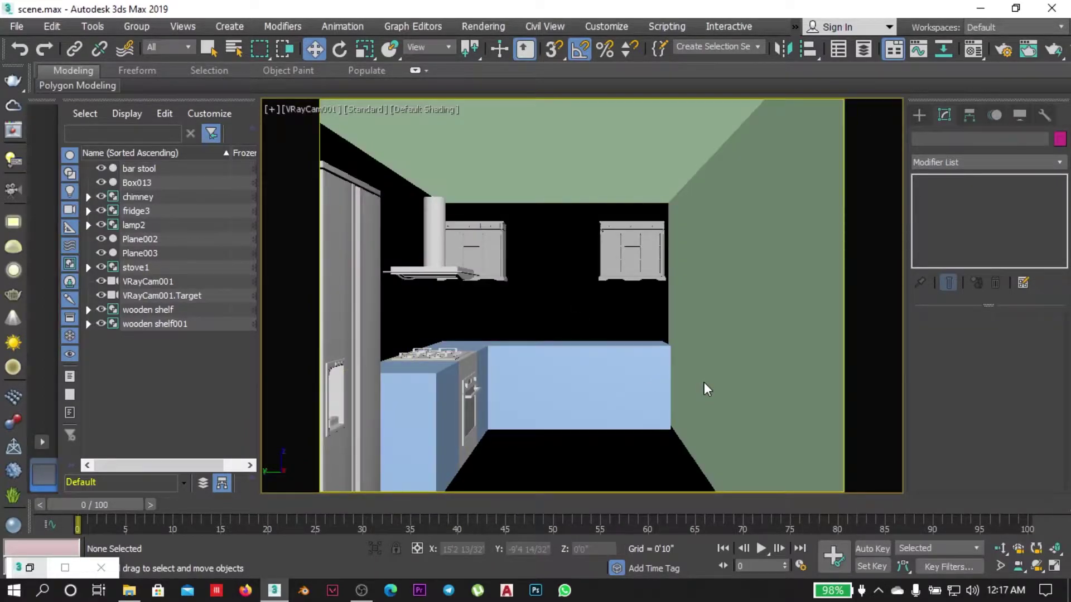
click(623, 384)
Move the wooden shelf001 group lower in the Top wireframe plan and check the camera view.
key(ctrl+z)
key(t)
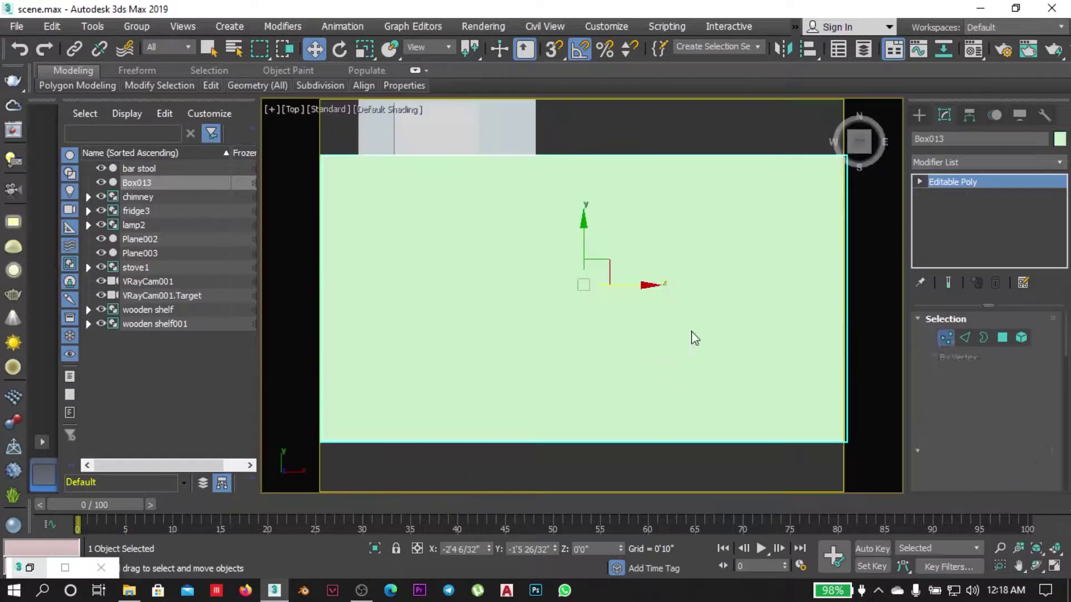
scroll(694, 335, down, 3)
key(F3)
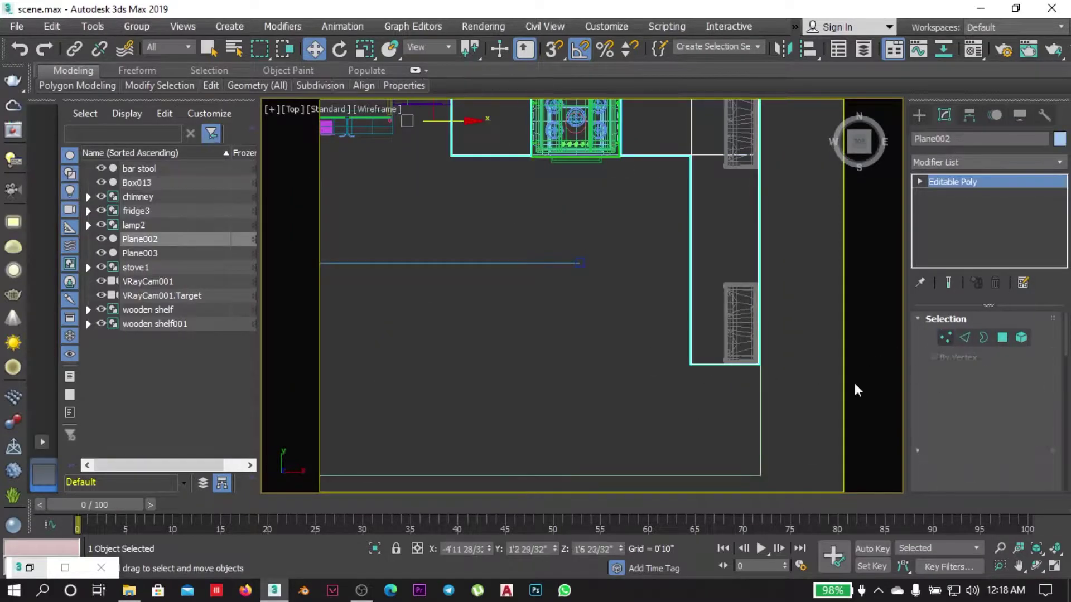
drag(735, 293, 735, 329)
key(c)
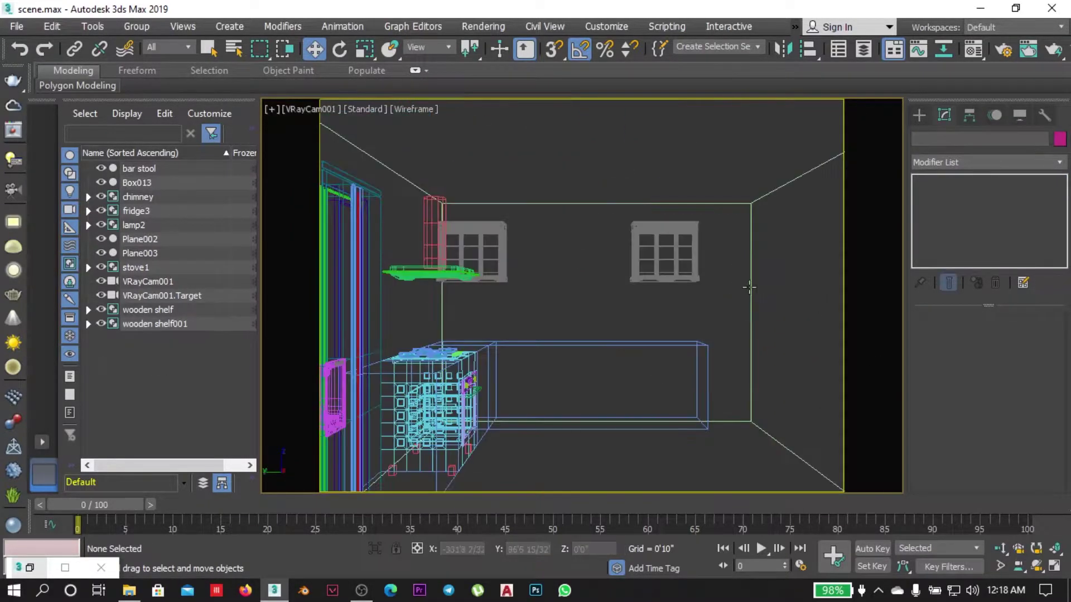
key(F3)
click(662, 398)
Draw Plane004 right of Box013 and size it 8'2 10/32" by 14'3 7/32".
key(t)
click(919, 115)
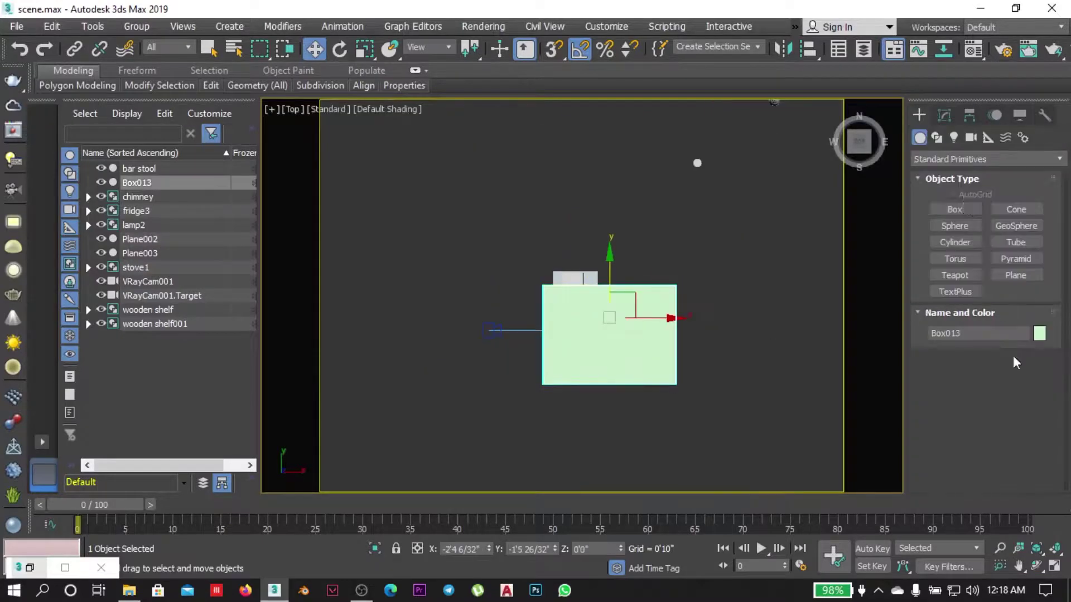
click(1015, 275)
drag(696, 283, 817, 292)
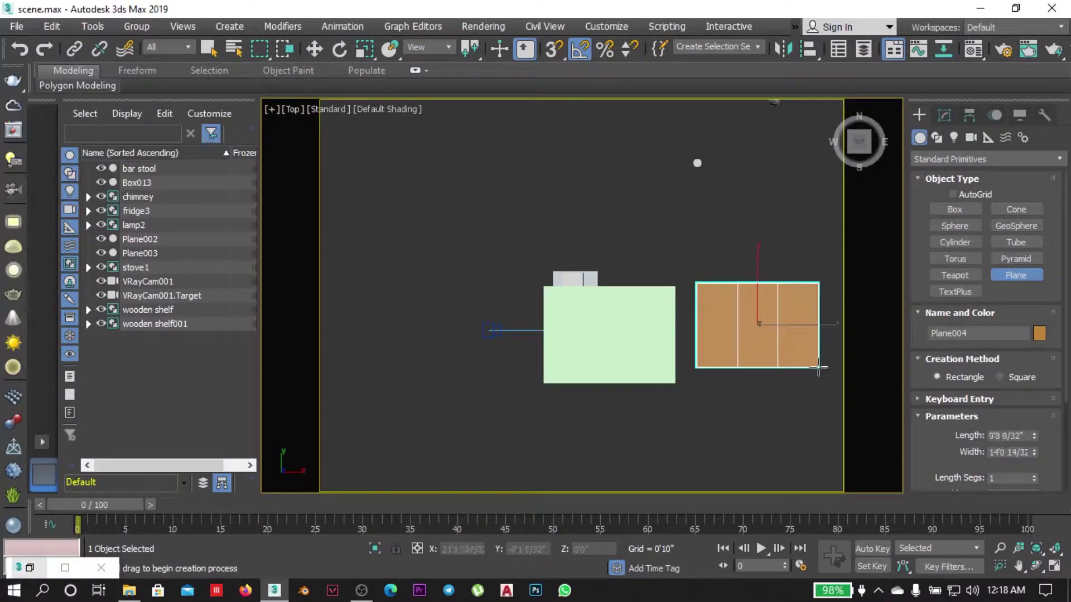
drag(819, 368, 819, 374)
key(w)
click(944, 115)
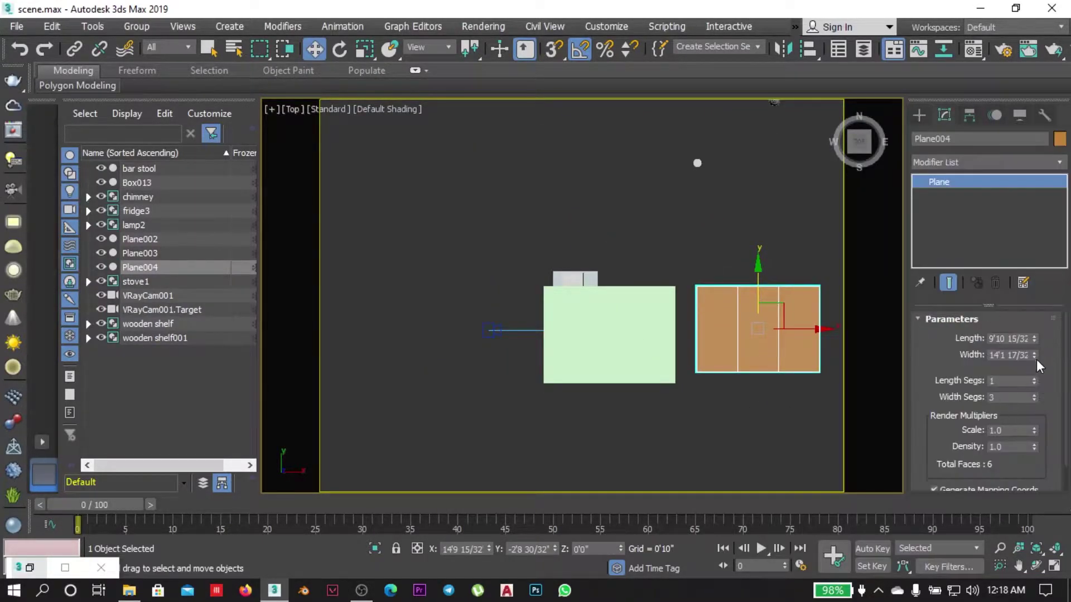
drag(1036, 358, 1034, 346)
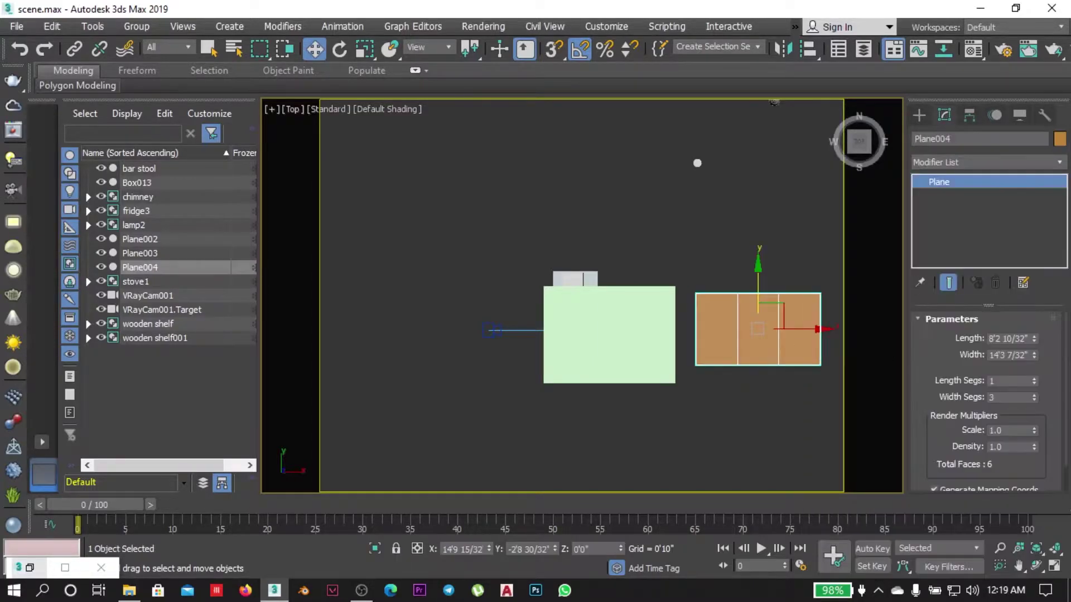
Connect the selected counter edges with 2 segments to split Plane002 into sections.
click(608, 335)
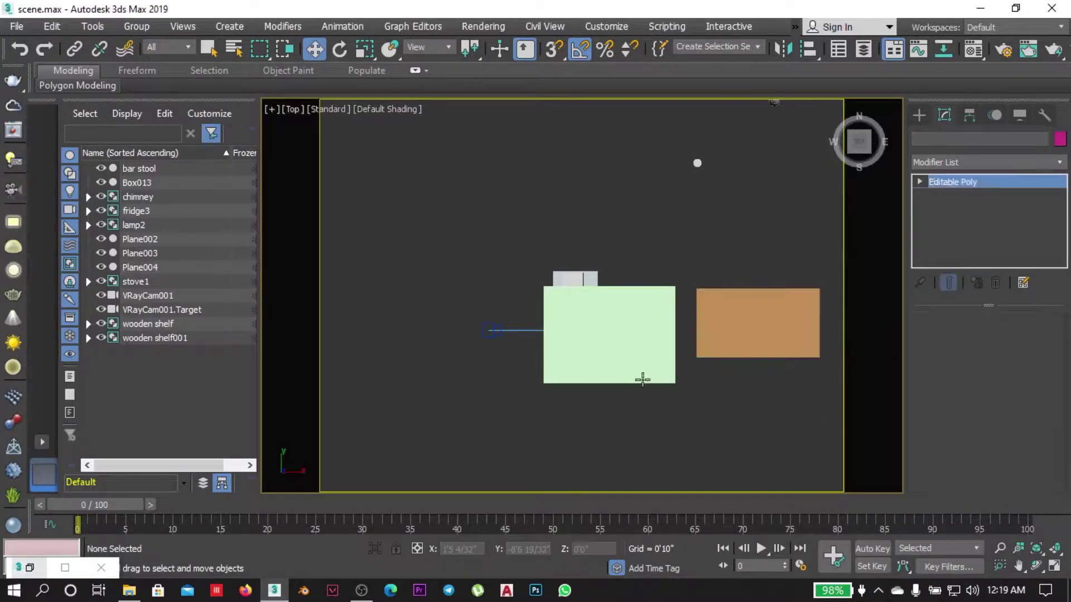
key(1)
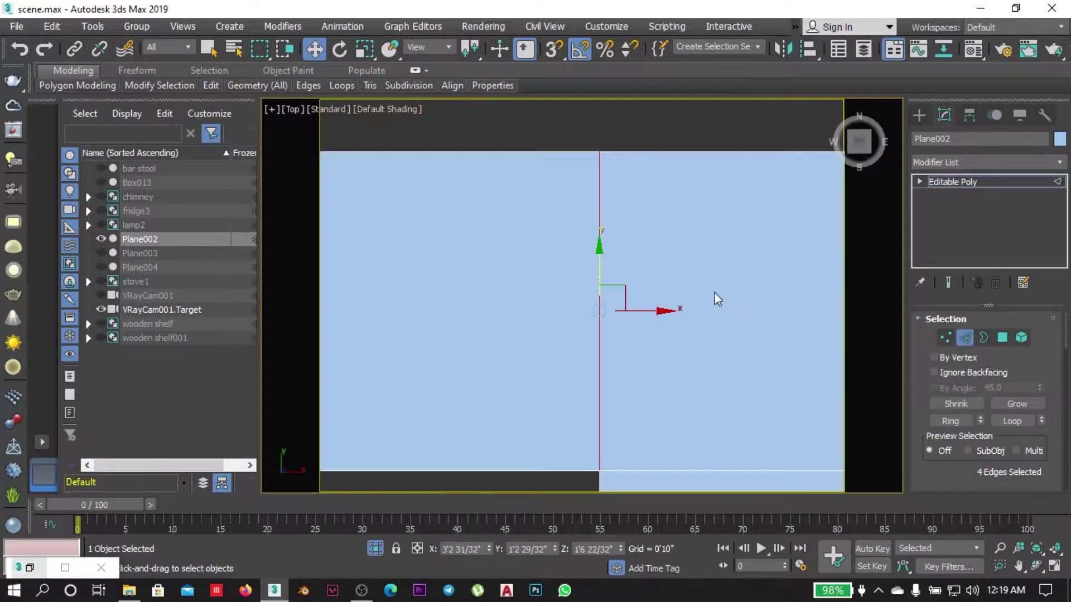
right_click(646, 325)
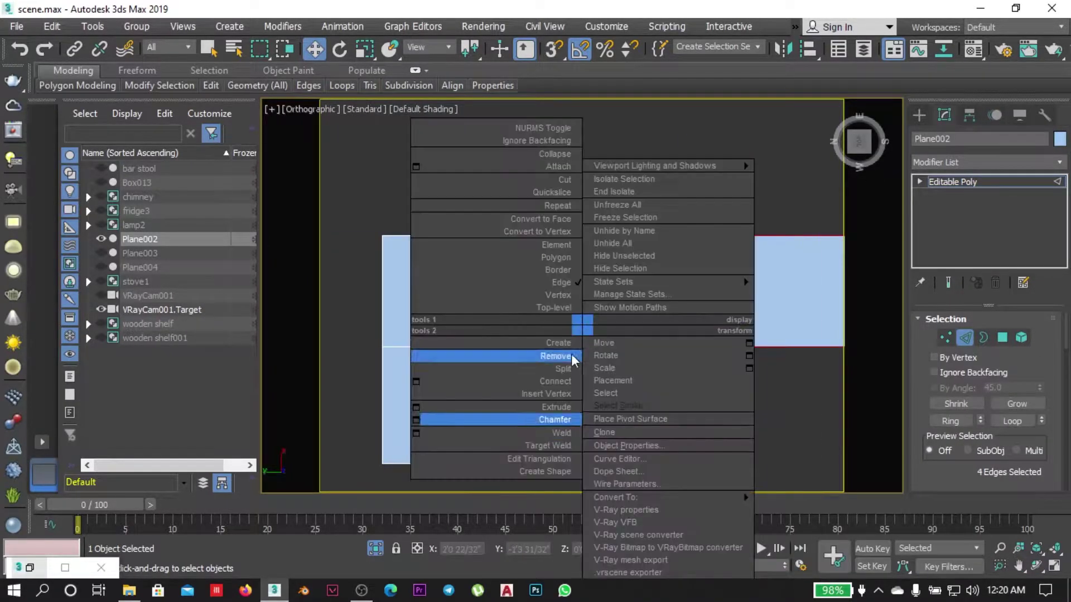
click(416, 382)
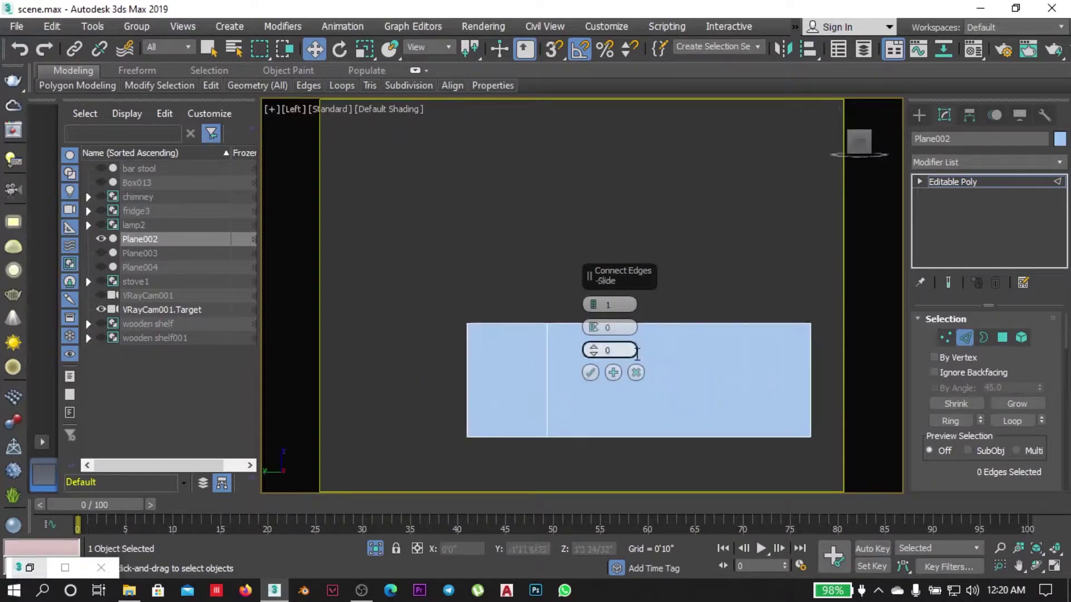
alt+middle_drag(698, 348, 642, 410)
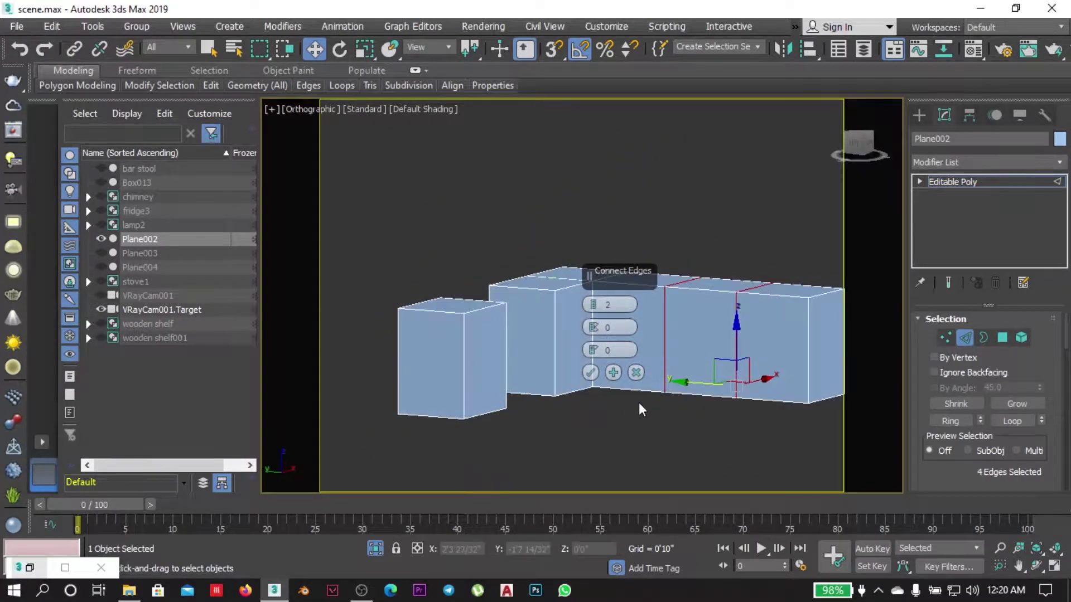
mouse_move(594, 301)
alt+middle_down()
mouse_move(648, 418)
mouse_move(586, 376)
alt+middle_up()
Confirm the connecting edges, select the cabinet front faces, and start an inset.
click(590, 372)
key(4)
click(454, 359)
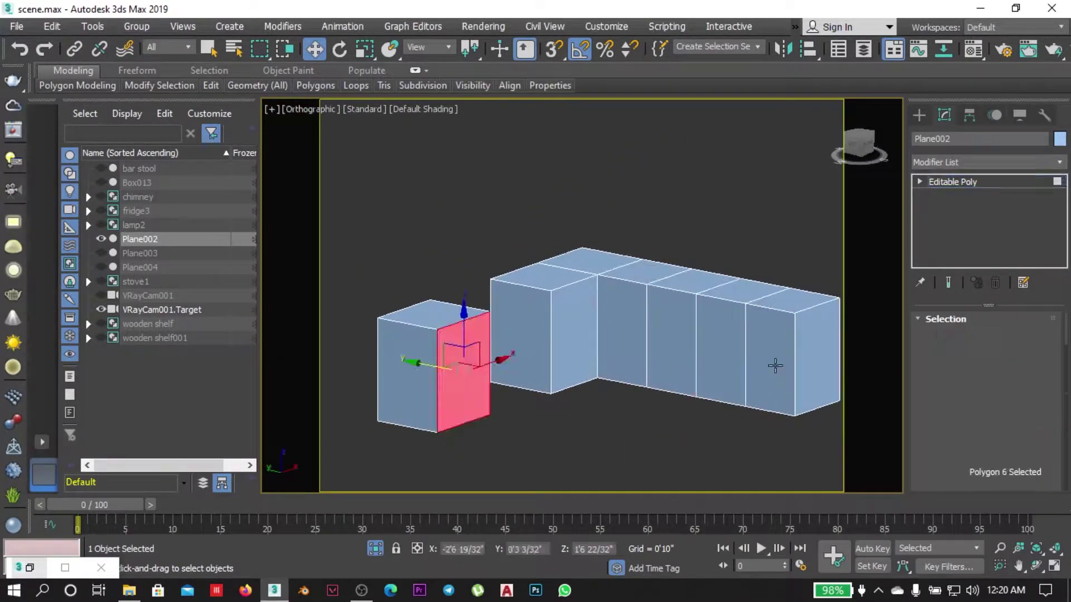
ctrl+click(511, 367)
ctrl+click(474, 371)
key(p)
right_click(601, 318)
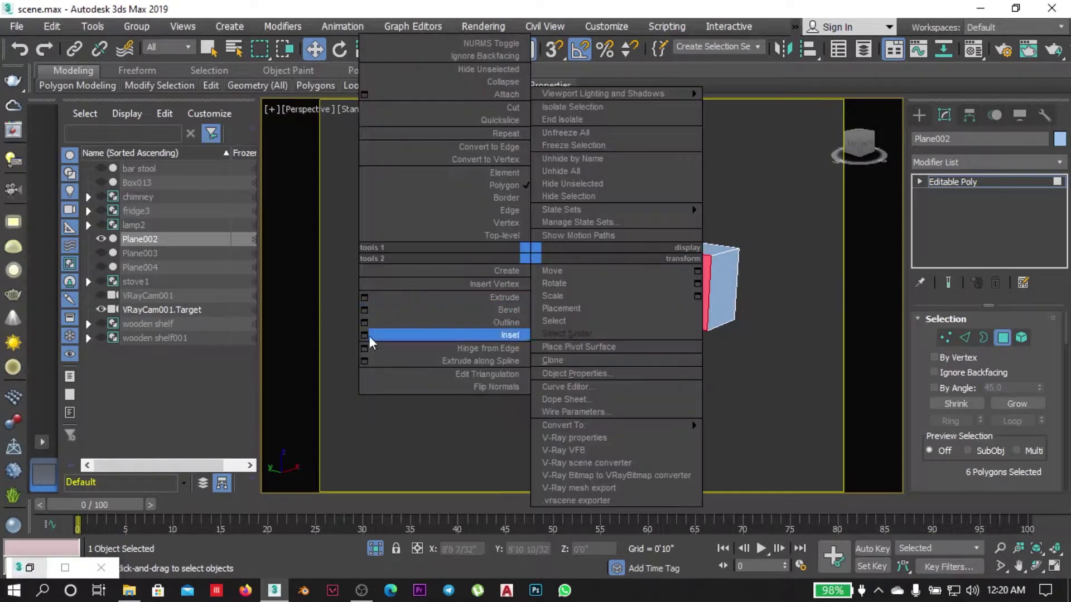
click(430, 471)
Set scene units to metric centimetres and apply the inset to the front faces.
scroll(634, 246, up, 3)
scroll(525, 392, down, 2)
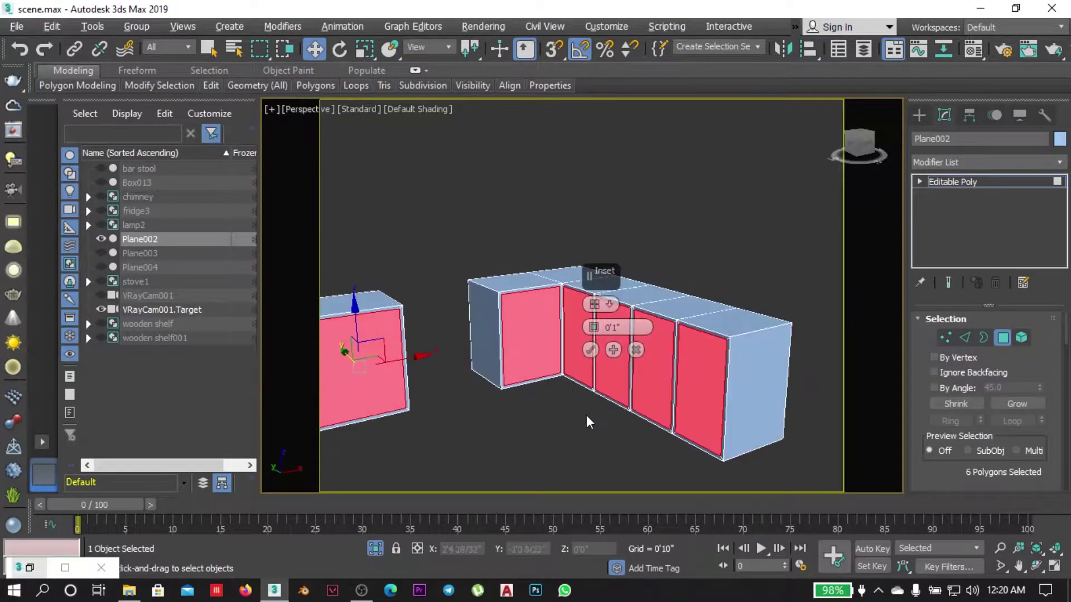
scroll(524, 392, down, 2)
click(606, 26)
click(608, 230)
click(438, 223)
key(Return)
scroll(606, 340, up, 3)
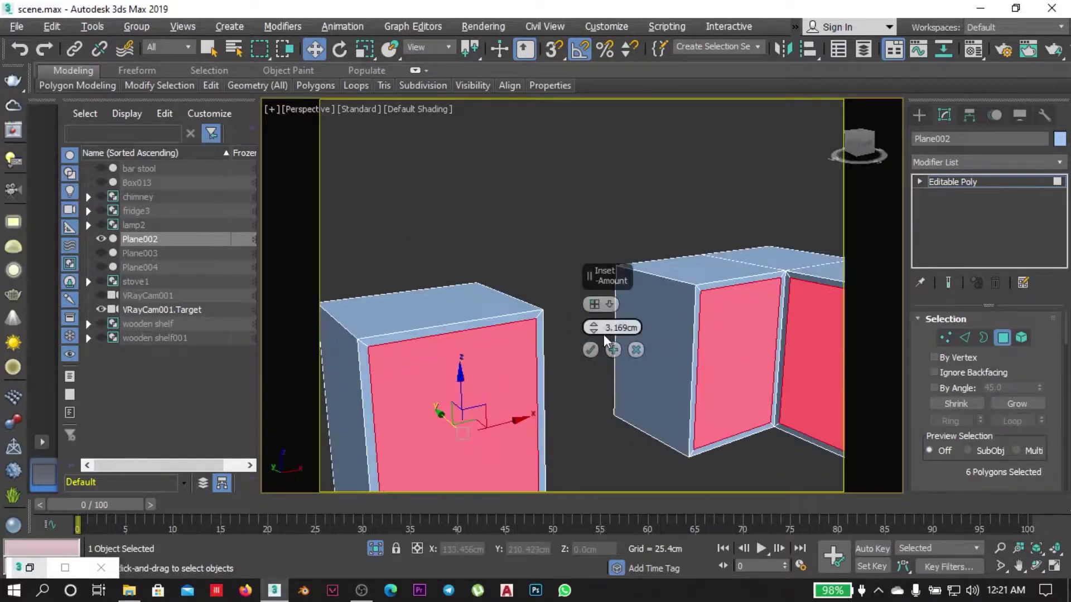
click(641, 352)
Extrude the inset front faces by -1.0 cm.
scroll(640, 352, down, 2)
scroll(485, 323, up, 3)
right_click(485, 322)
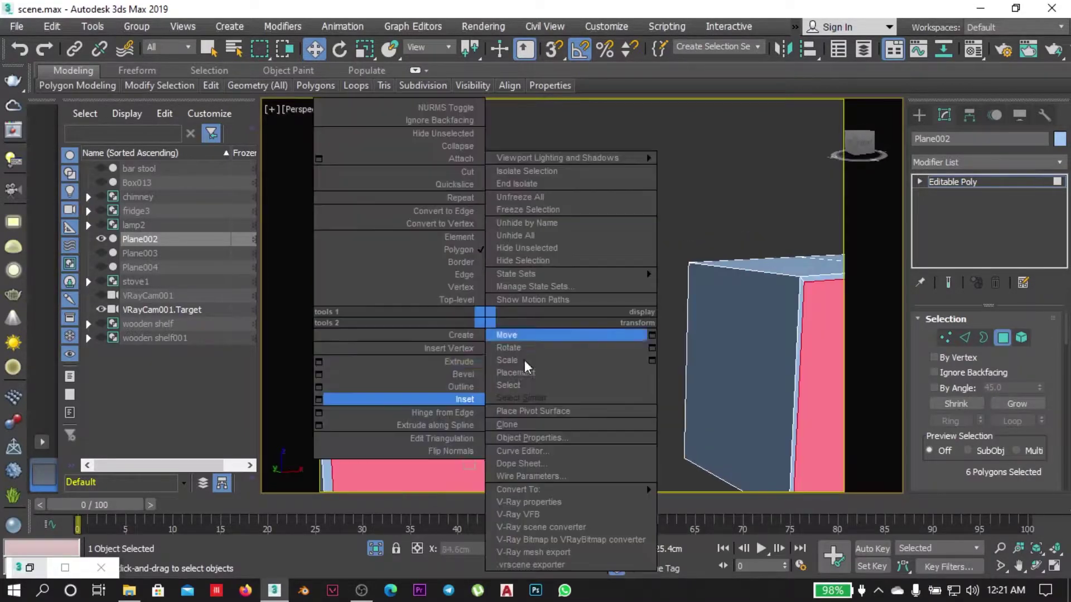
click(342, 362)
text(t-1)
key(Return)
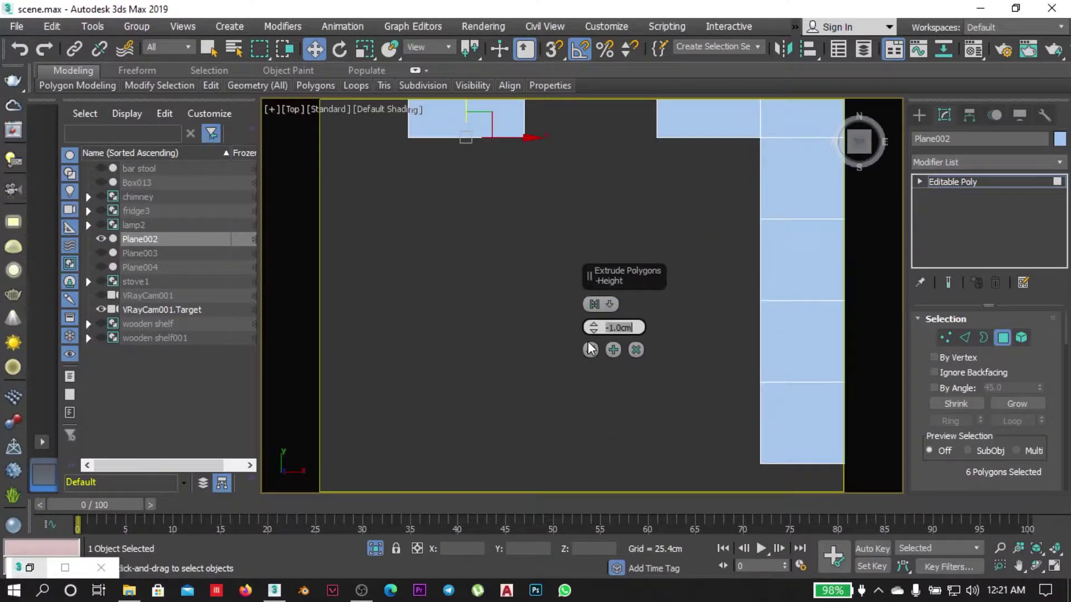
scroll(581, 340, down, 2)
click(590, 350)
Bevel the selected door faces inward with a -0.5 cm height.
key(p)
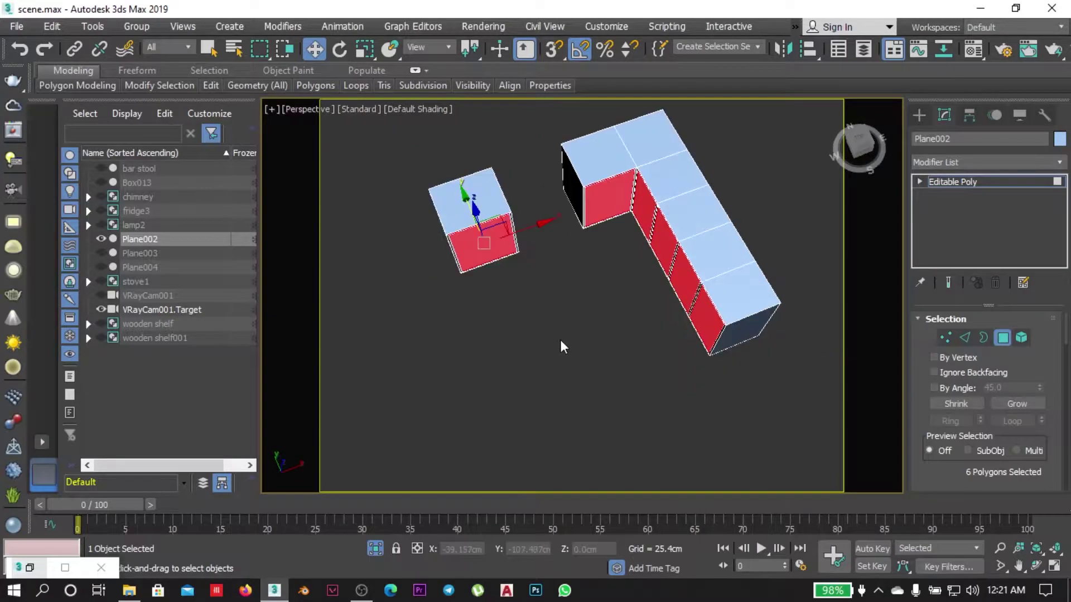
scroll(477, 266, up, 5)
right_click(621, 258)
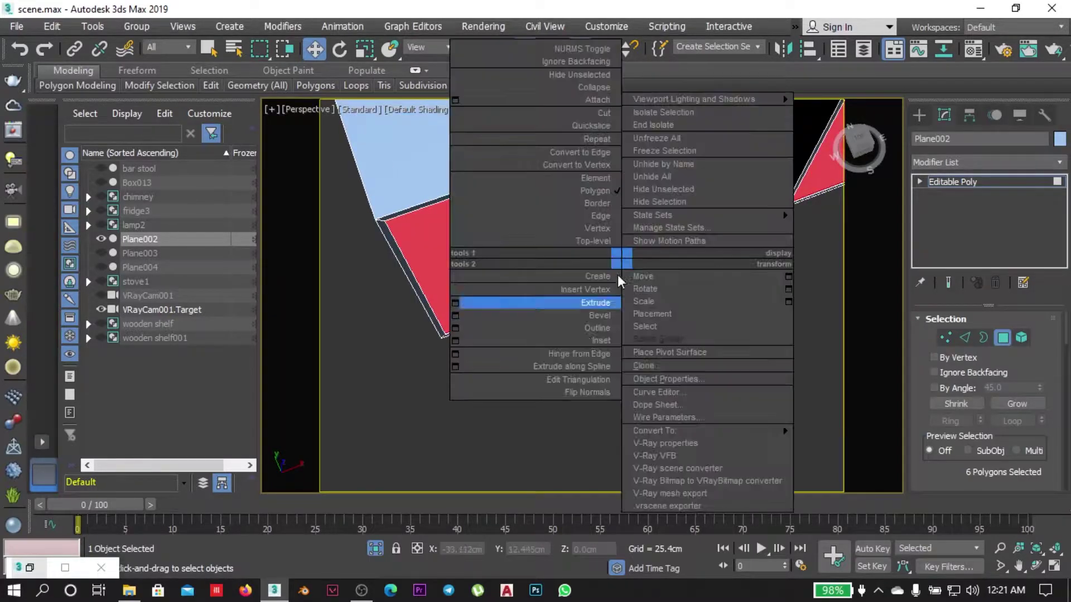
click(455, 316)
key(t)
text(-0.5)
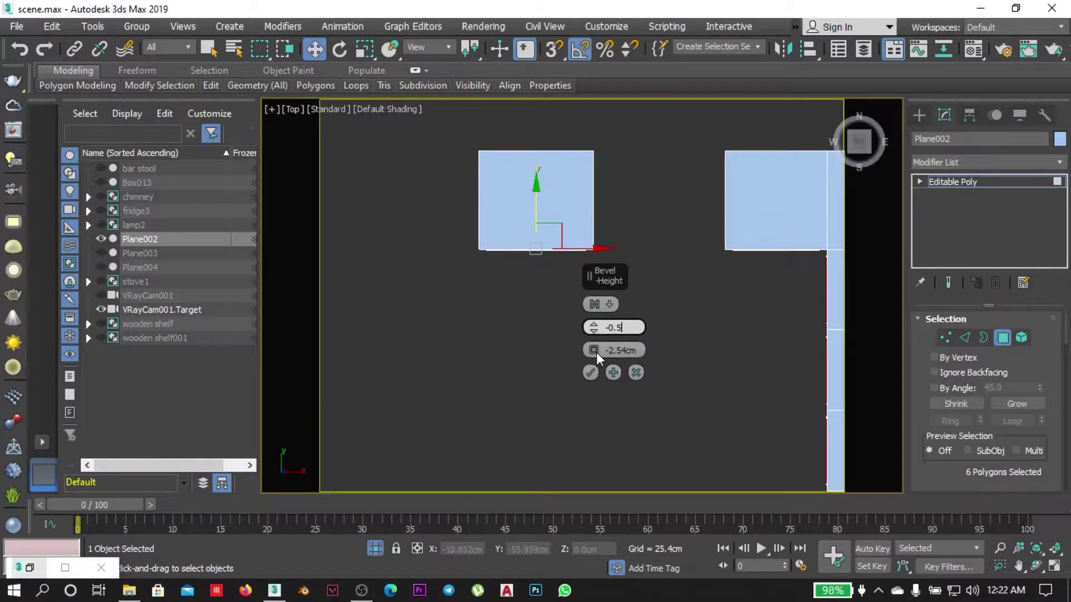
key(Return)
scroll(539, 251, up, 5)
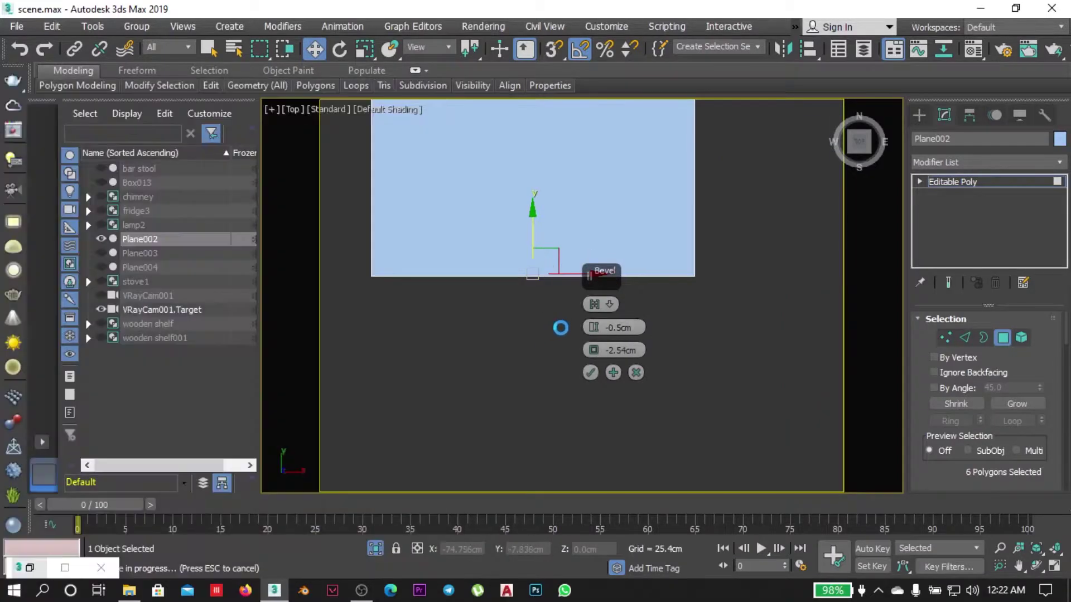
key(F3)
Reselect the six cabinet door faces and split the door front with a connecting edge.
key(p)
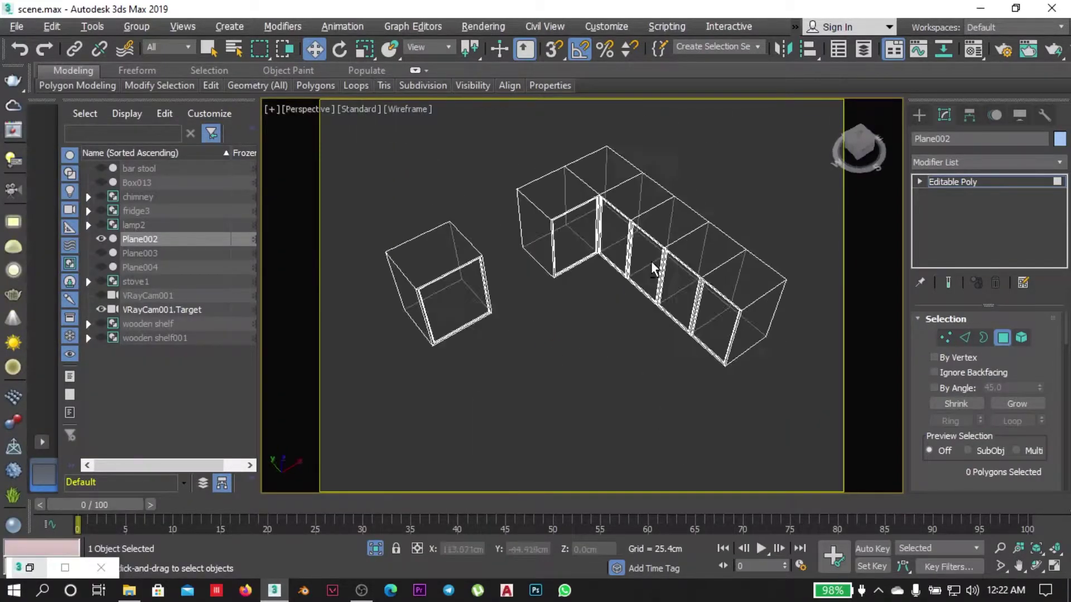
scroll(573, 318, up, 3)
click(573, 318)
key(ctrl+z)
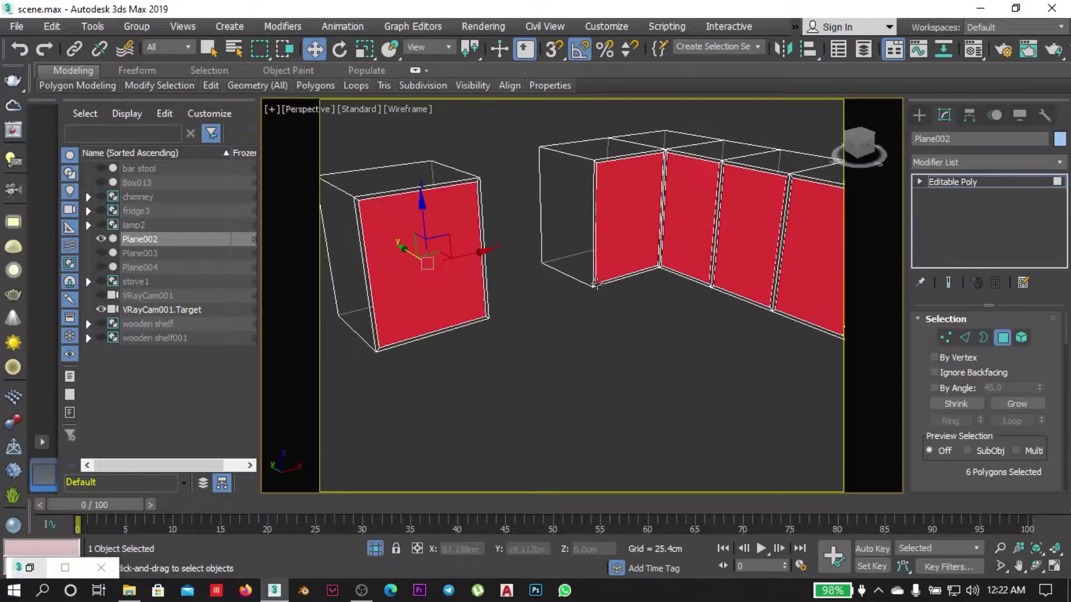
key(z)
click(965, 338)
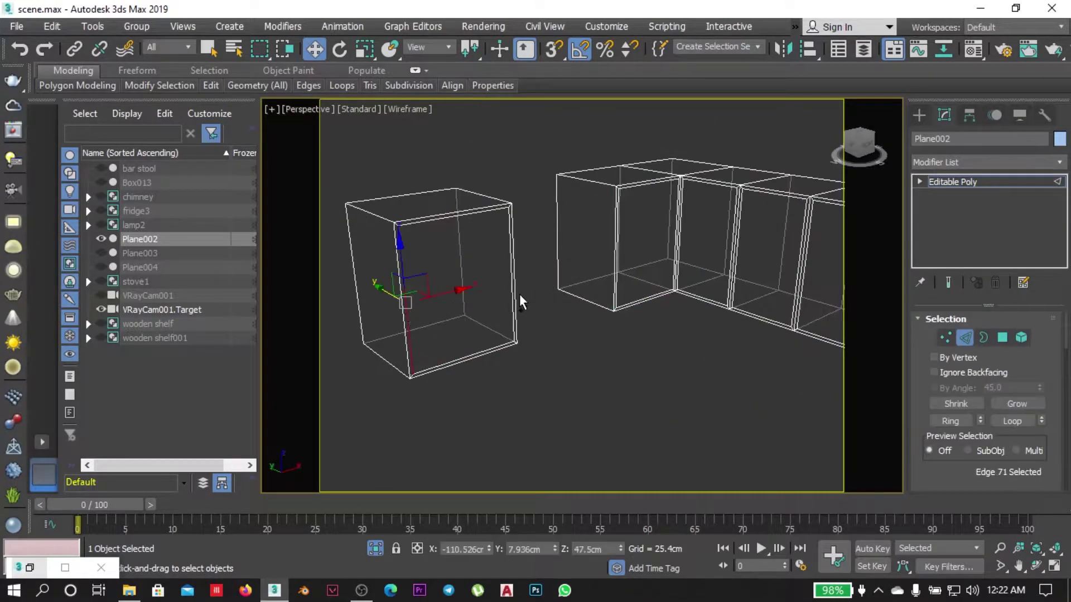
right_click(574, 323)
click(537, 395)
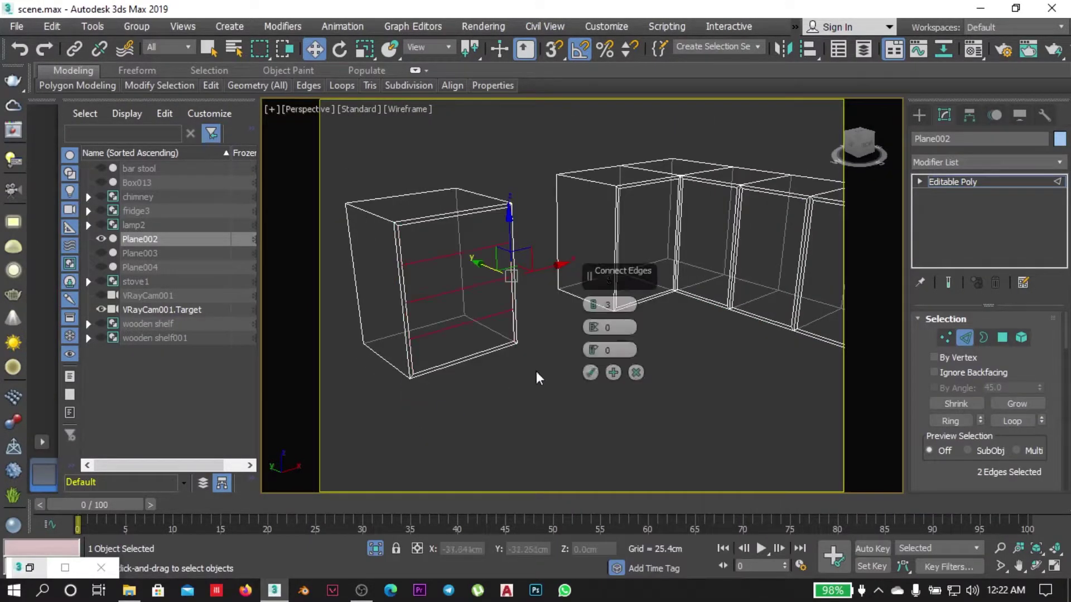
Inset the drawer fronts 2 cm and bevel them -0.5 cm.
click(1003, 339)
right_click(529, 362)
click(357, 382)
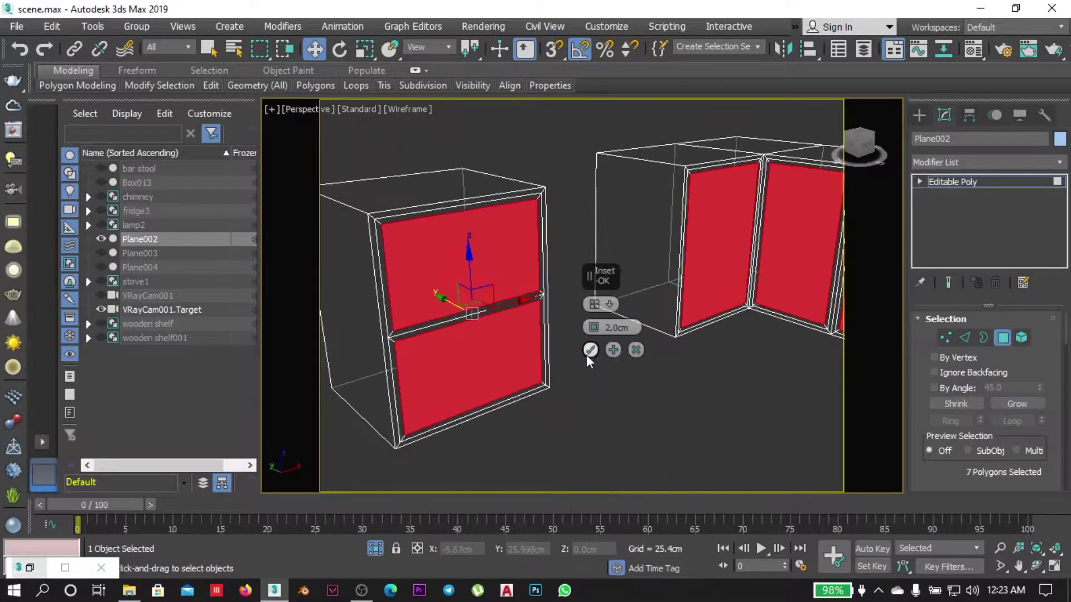
right_click(577, 323)
click(411, 381)
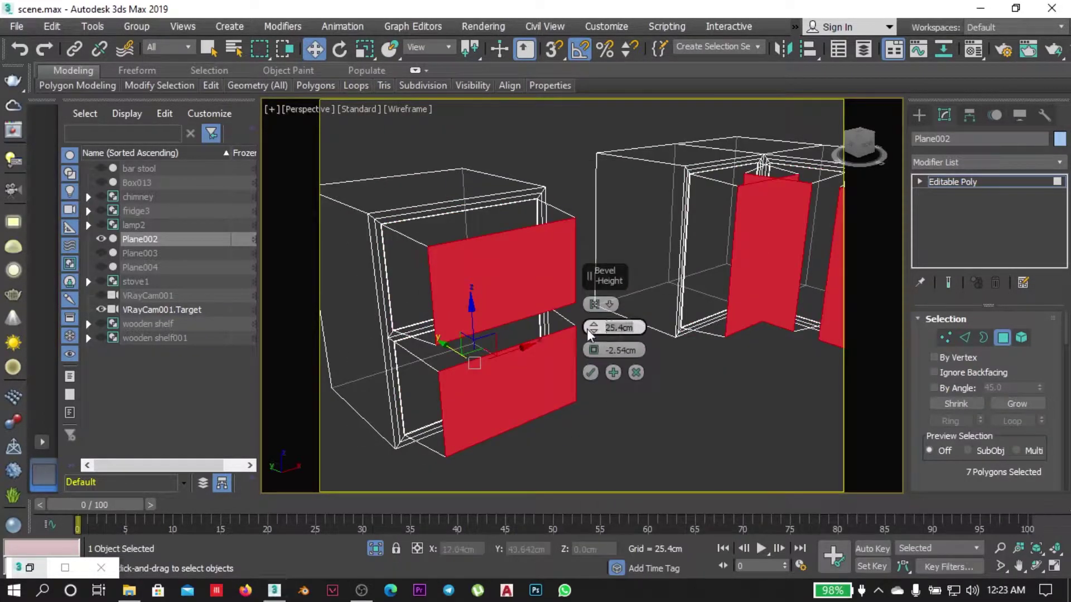
text(-0.5)
key(Return)
key(t)
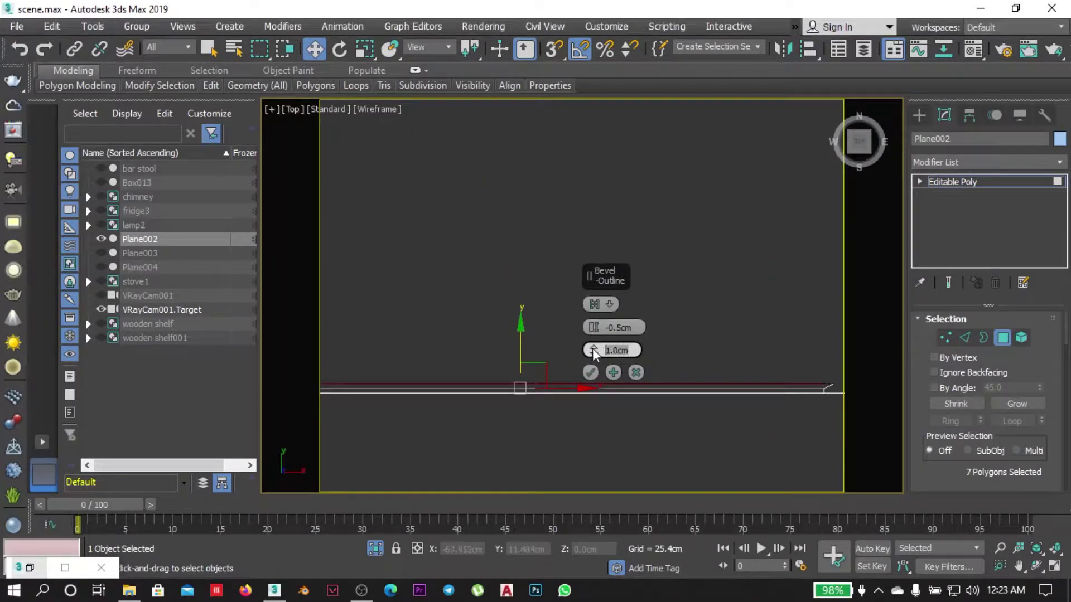
key(p)
key(F3)
End isolation to show the whole kitchen and hide the leftover box.
scroll(483, 270, up, 5)
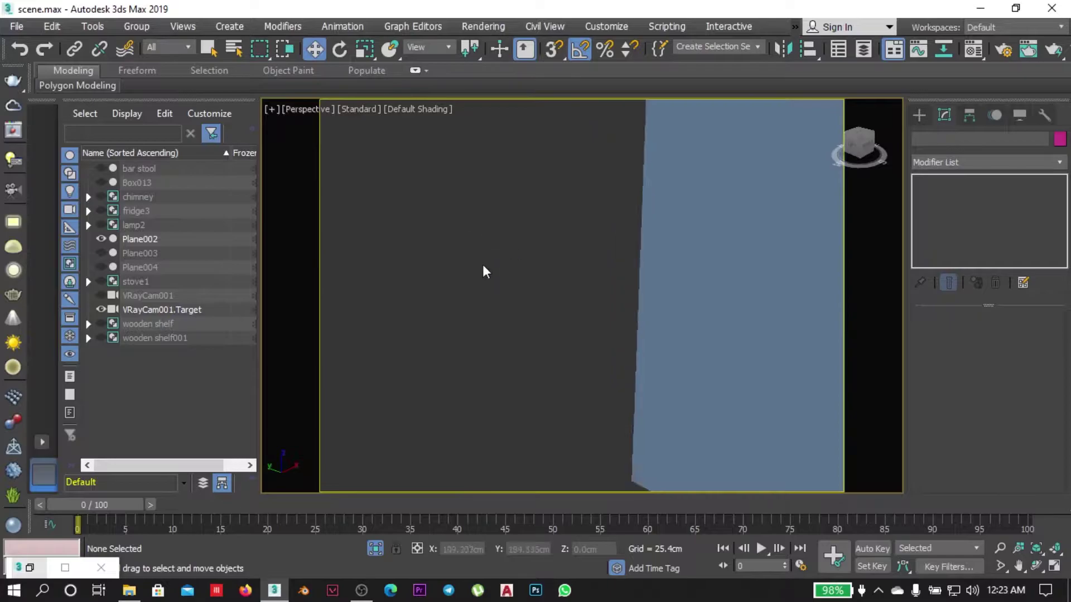
click(686, 387)
scroll(686, 387, down, 8)
click(375, 549)
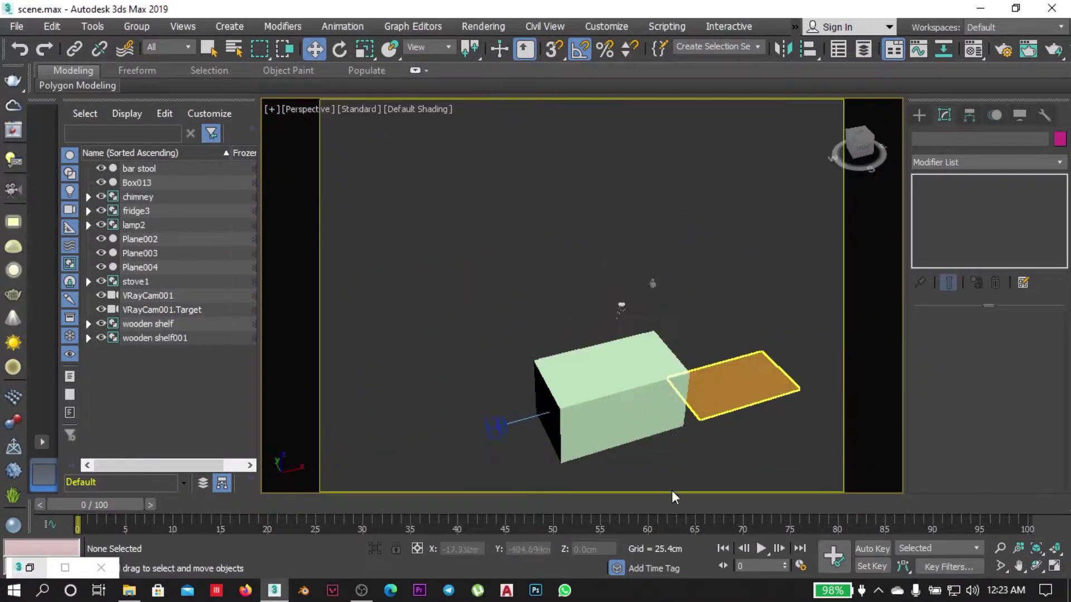
click(631, 390)
right_click(708, 257)
click(675, 226)
Detach a copy of the cabinets' top faces as a new object named platform.
scroll(703, 290, up, 4)
click(734, 302)
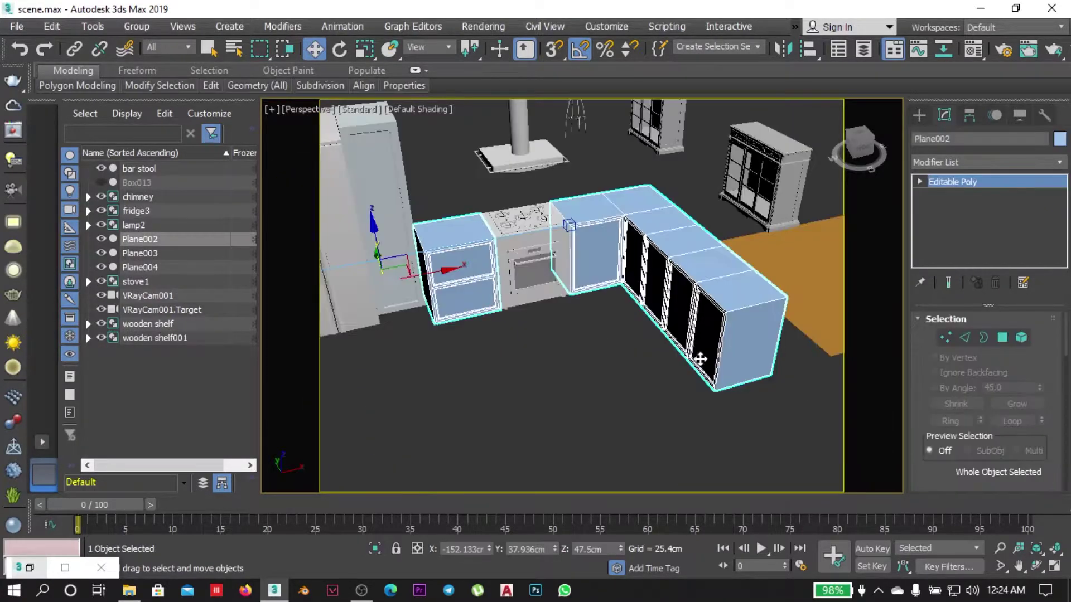
key(4)
key(f)
scroll(558, 346, up, 5)
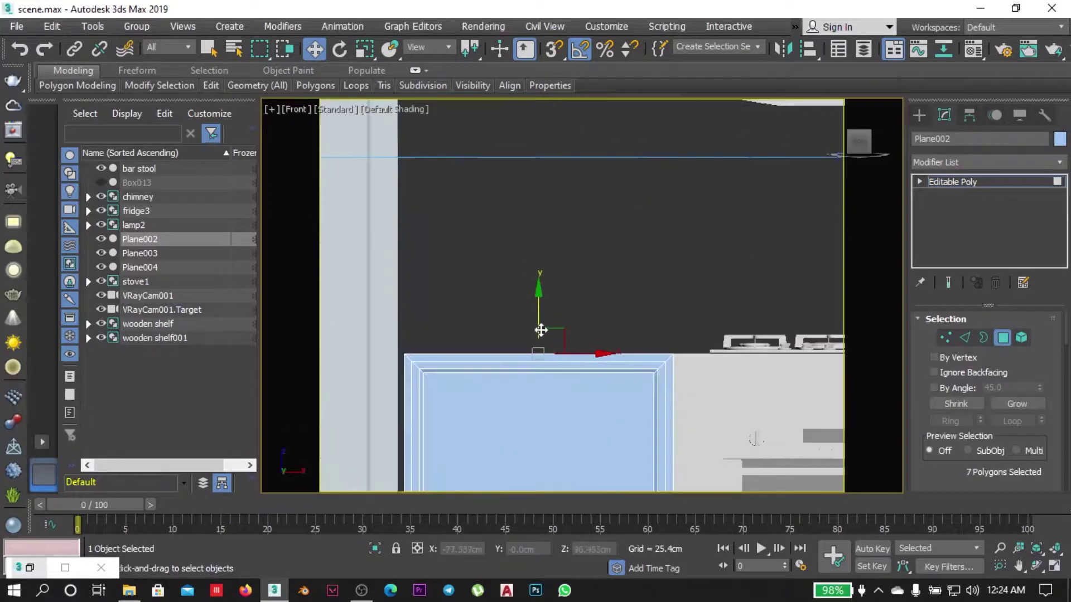
shift+drag(539, 333, 513, 306)
key(Return)
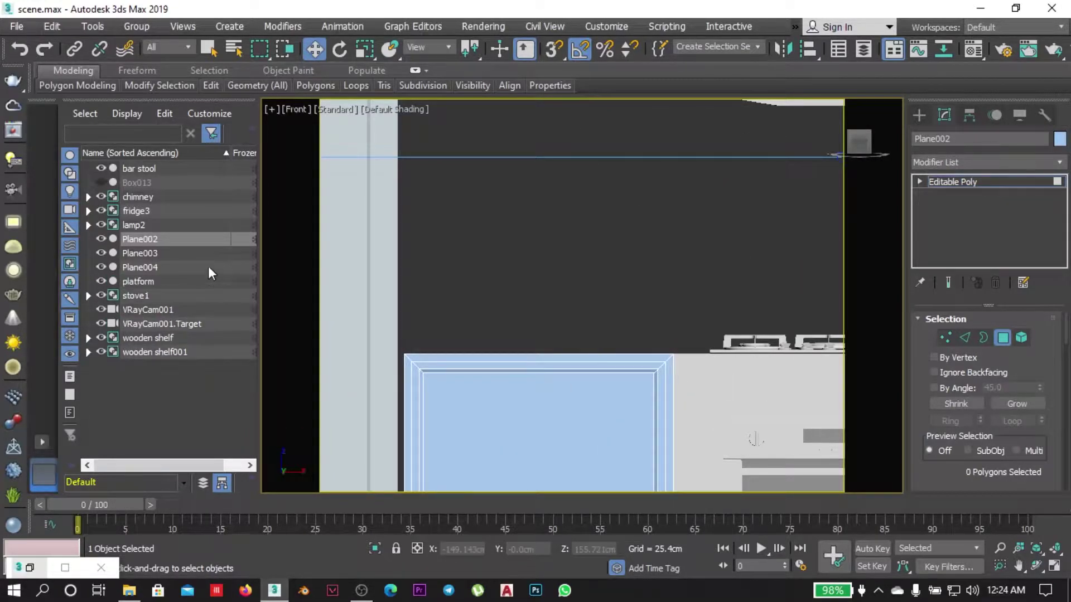
drag(586, 275, 662, 344)
Add a Shell modifier with 1 cm outer amount and collapse it into the platform.
click(946, 161)
double_click(1014, 358)
text(1)
key(Return)
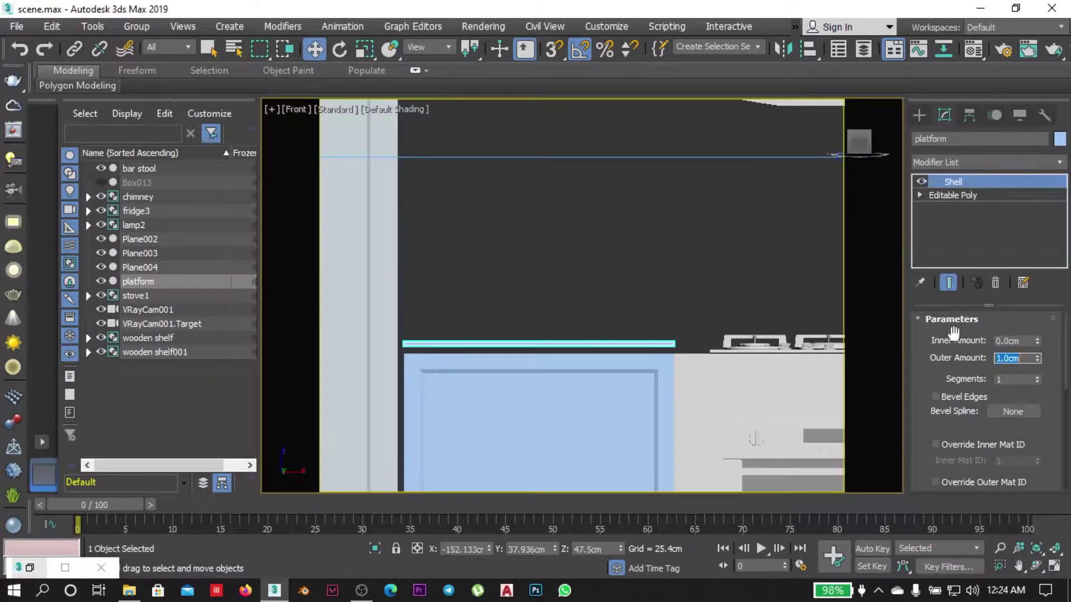
right_click(624, 311)
click(881, 490)
Chamfer the platform's edges by a small 0.126 cm amount.
key(2)
key(p)
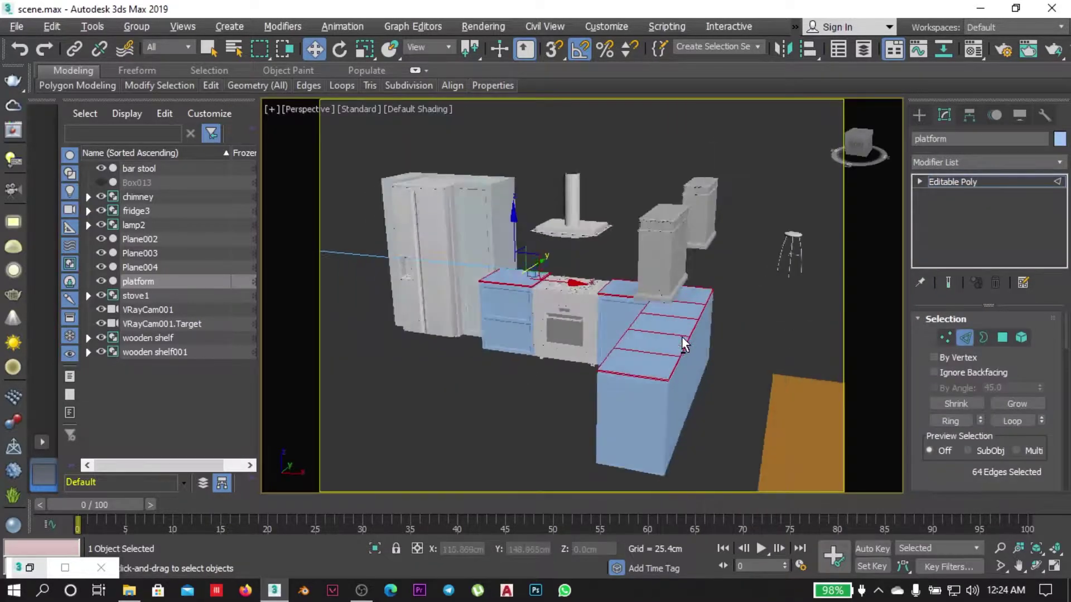
scroll(682, 336, up, 5)
right_click(680, 325)
click(513, 419)
drag(593, 329, 593, 313)
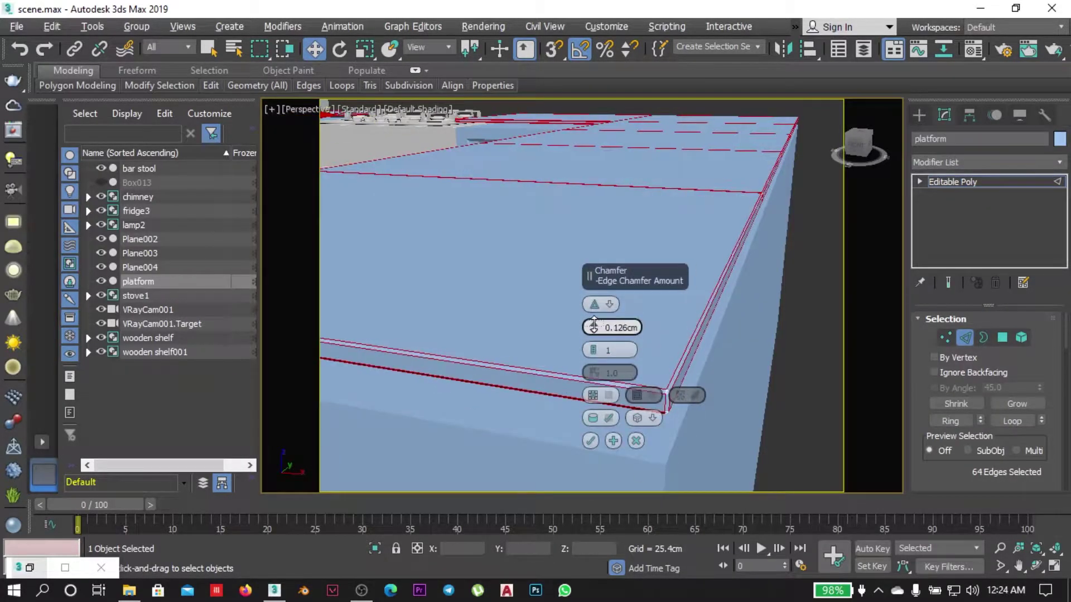
click(591, 441)
key(2)
In Top wireframe view, select a group of platform vertices for scaling and moving.
key(t)
key(F3)
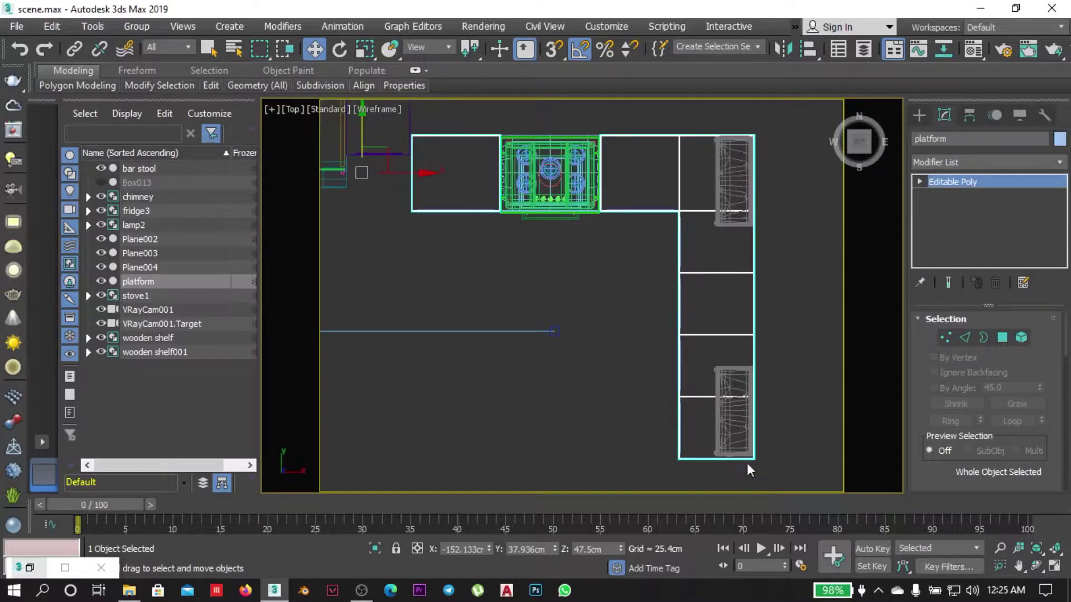
key(1)
key(r)
drag(767, 471, 664, 243)
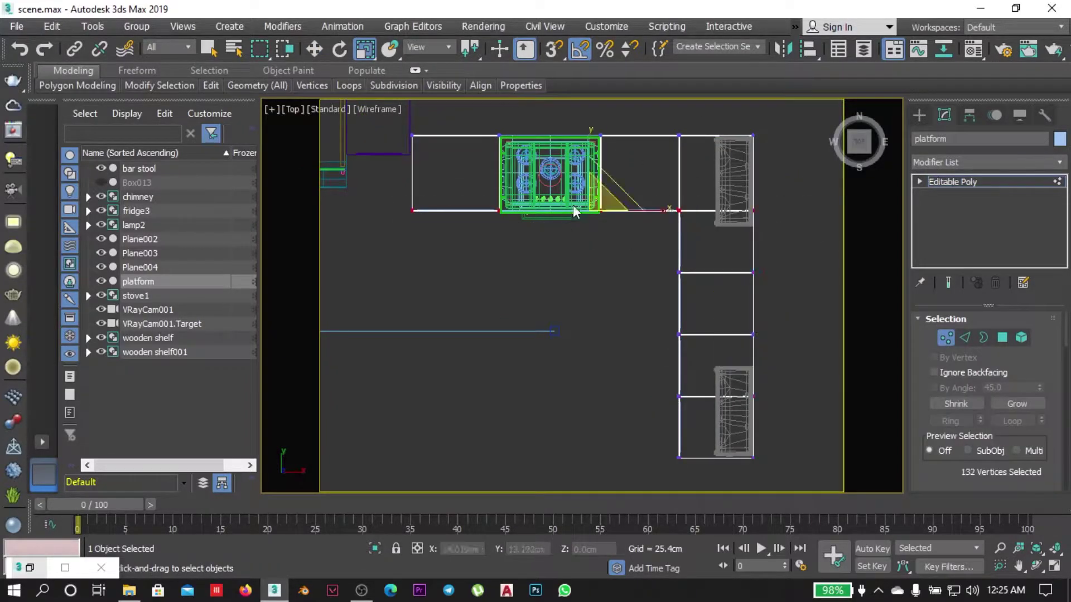
key(w)
Add more platform vertices around the stove to the selection.
scroll(573, 211, up, 5)
scroll(434, 277, down, 3)
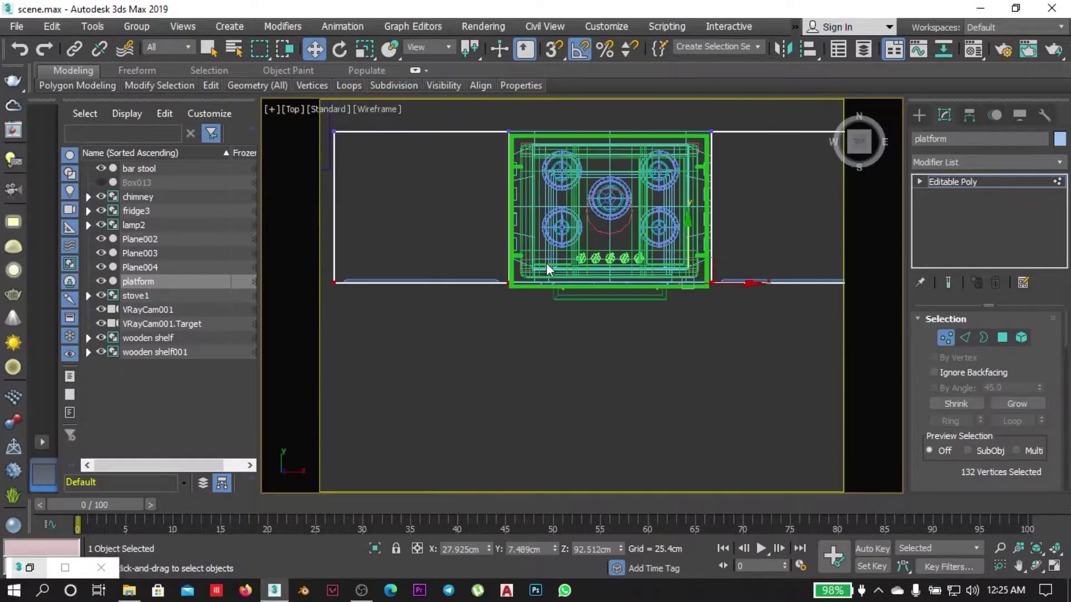
scroll(547, 262, down, 3)
scroll(686, 298, down, 3)
scroll(641, 265, up, 5)
scroll(696, 383, down, 3)
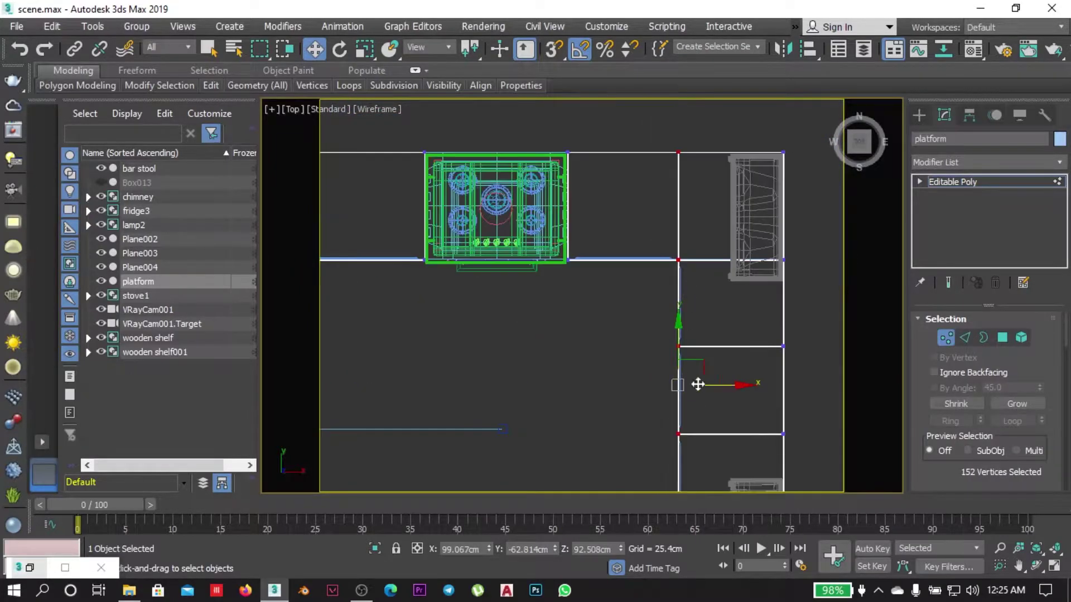
scroll(664, 299, up, 3)
ctrl+click(665, 299)
scroll(676, 242, down, 5)
scroll(676, 243, up, 5)
Reselect the platform in shaded perspective and open its pivot and creation panels.
key(p)
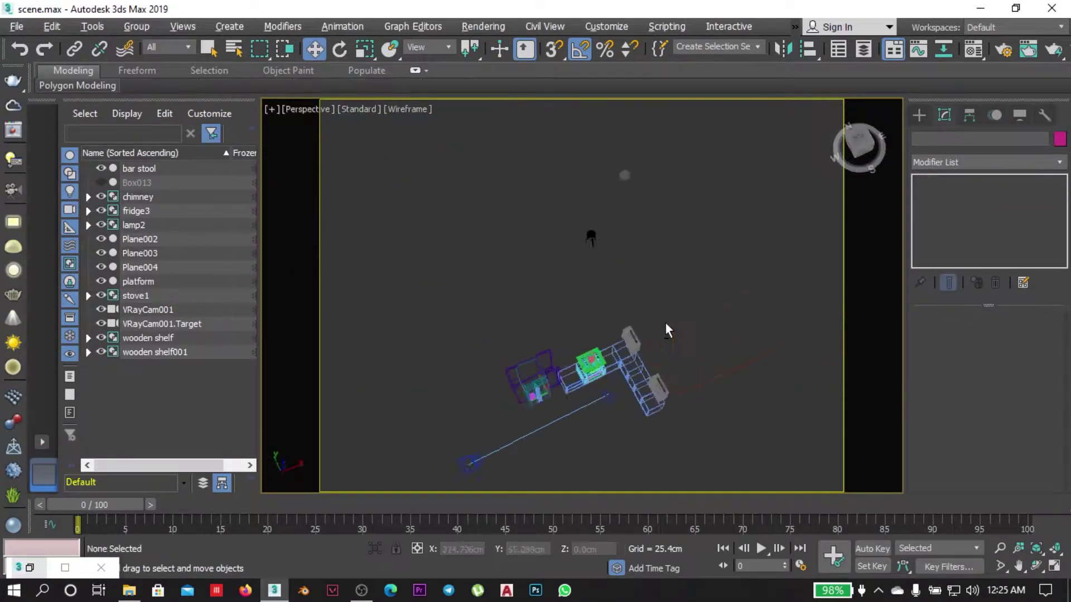
key(F3)
scroll(712, 289, up, 3)
click(712, 290)
key(f)
right_click(632, 279)
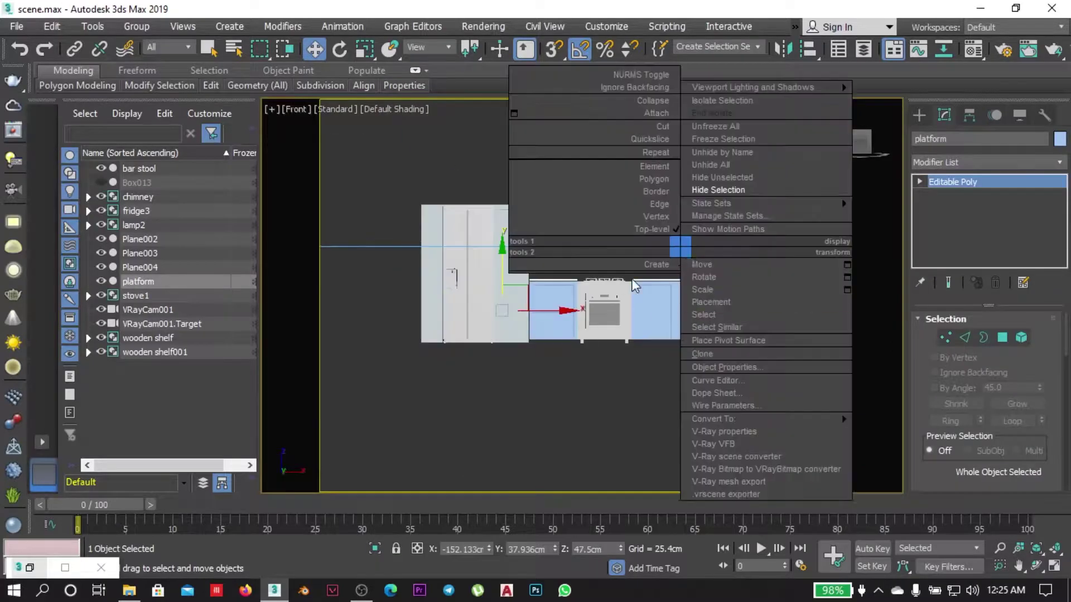
click(969, 114)
click(919, 115)
scroll(622, 299, up, 3)
Open the chimney group and inspect its Cylinder01 pipe and base box.
scroll(497, 329, up, 2)
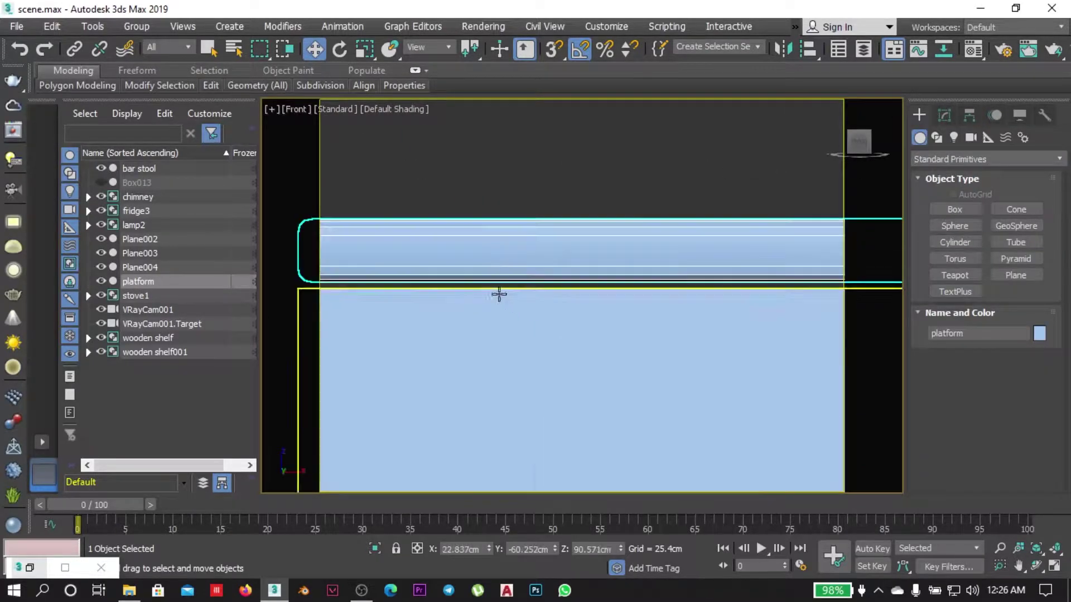
scroll(596, 239, down, 2)
key(p)
scroll(572, 307, down, 5)
scroll(573, 307, up, 5)
click(558, 369)
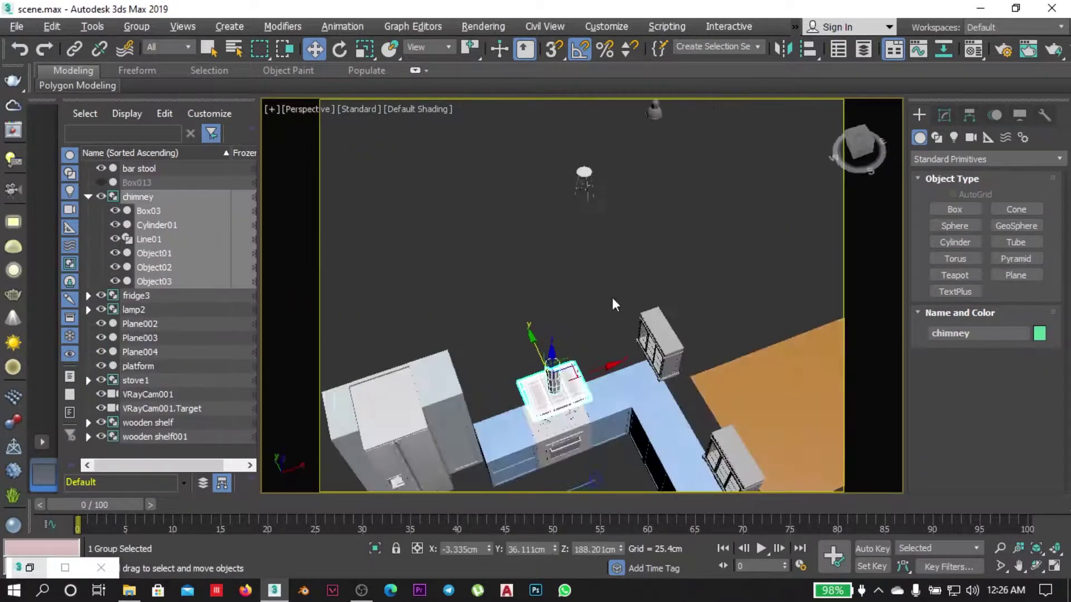
click(137, 26)
click(150, 96)
key(t)
key(z)
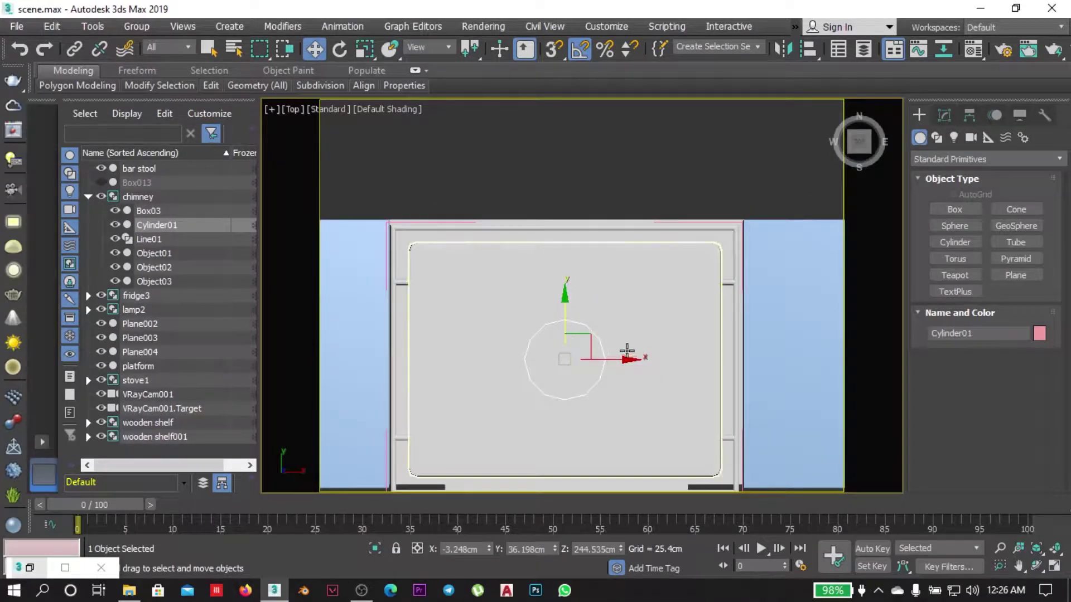
mouse_move(627, 351)
alt+middle_down()
mouse_move(638, 299)
mouse_move(688, 267)
alt+middle_up()
key(p)
click(540, 259)
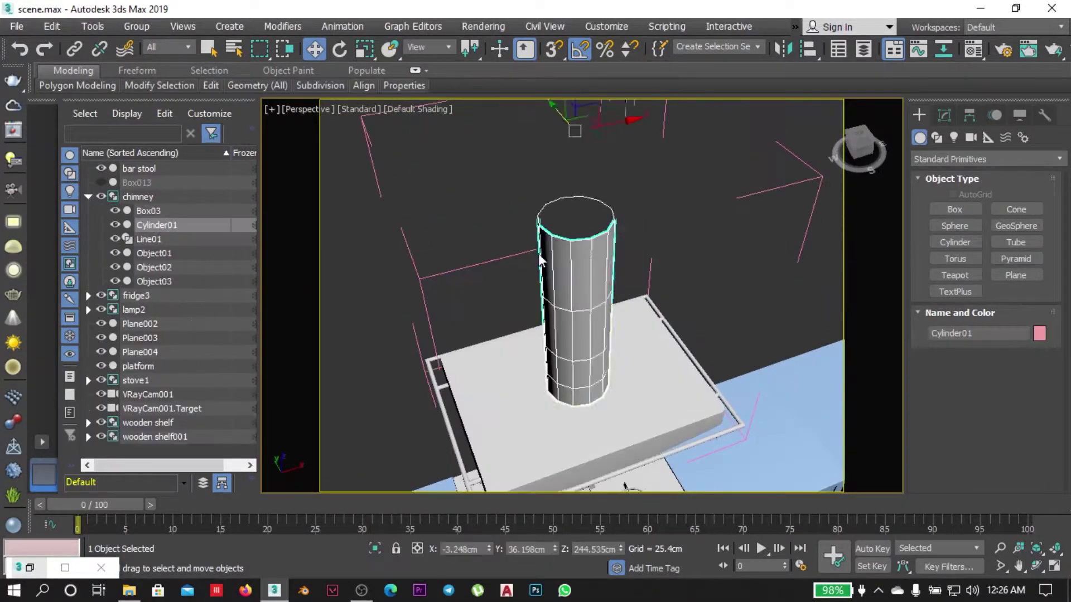
scroll(540, 260, down, 4)
click(581, 318)
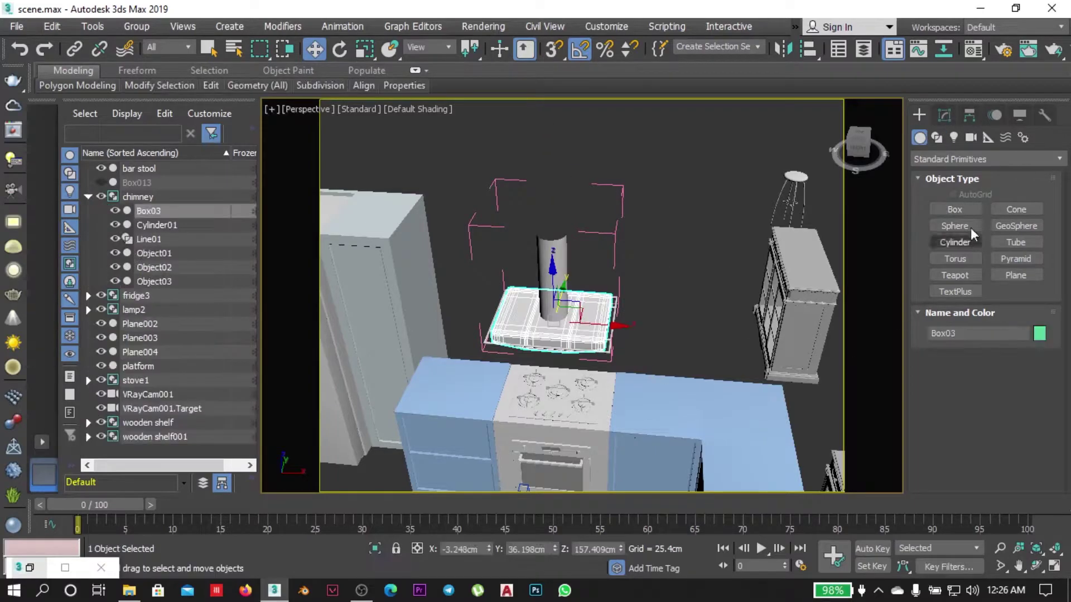
Draw a new box, Box014, around the chimney pipe above the range hood.
click(954, 209)
drag(521, 330, 586, 318)
click(578, 230)
key(w)
key(f)
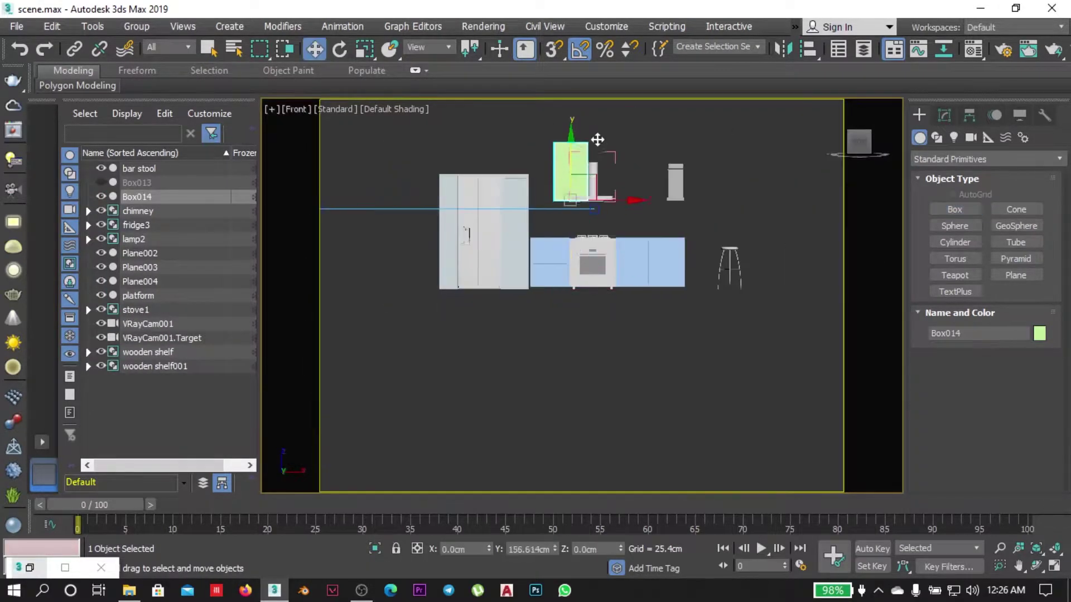
scroll(595, 143, up, 3)
key(t)
scroll(602, 404, down, 3)
key(r)
key(F3)
scroll(640, 377, up, 2)
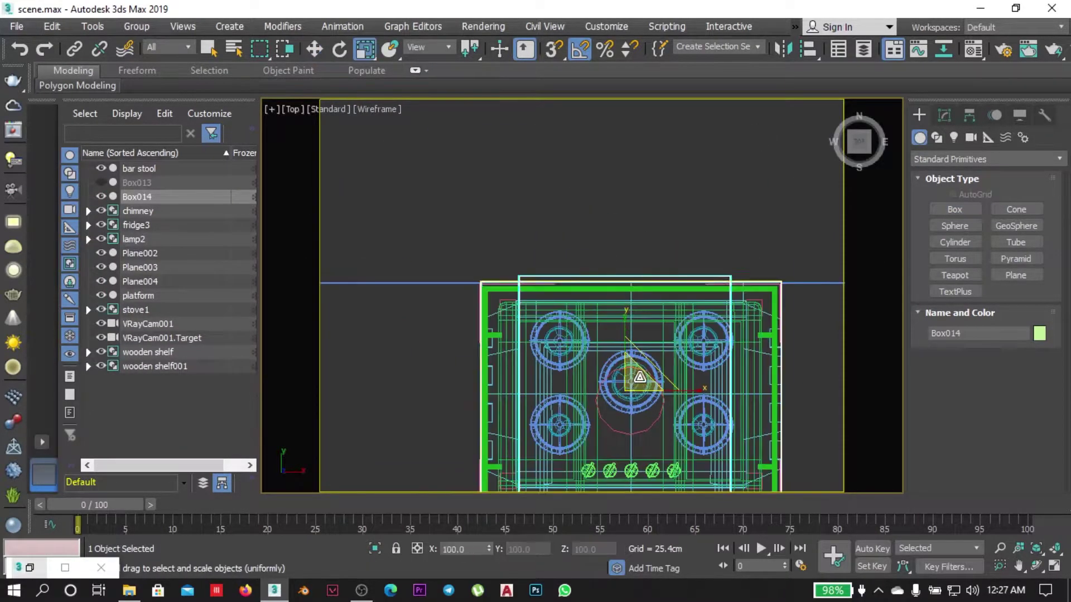
Frame Box014 alongside the chimney group, then reselect only Box014.
key(p)
ctrl+click(657, 316)
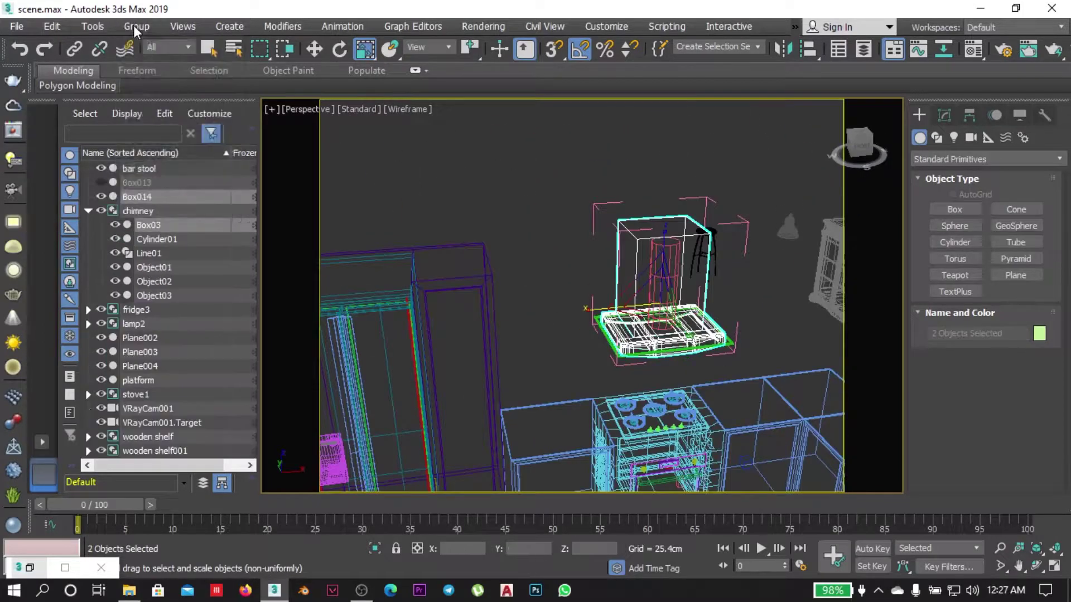
key(z)
key(f)
key(w)
scroll(653, 412, up, 2)
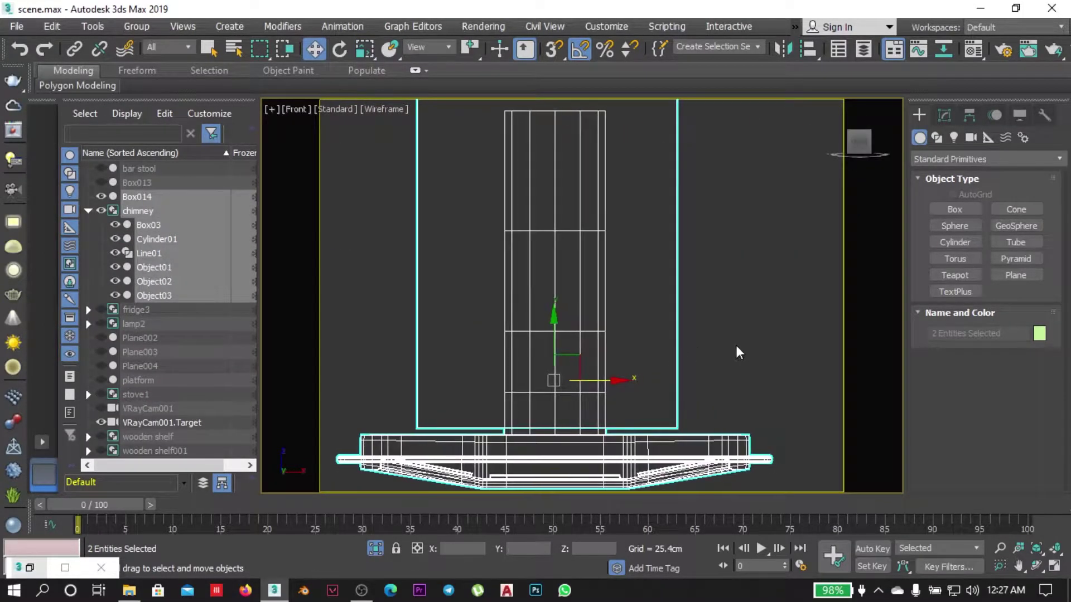
click(643, 414)
click(641, 380)
scroll(677, 383, down, 2)
click(612, 438)
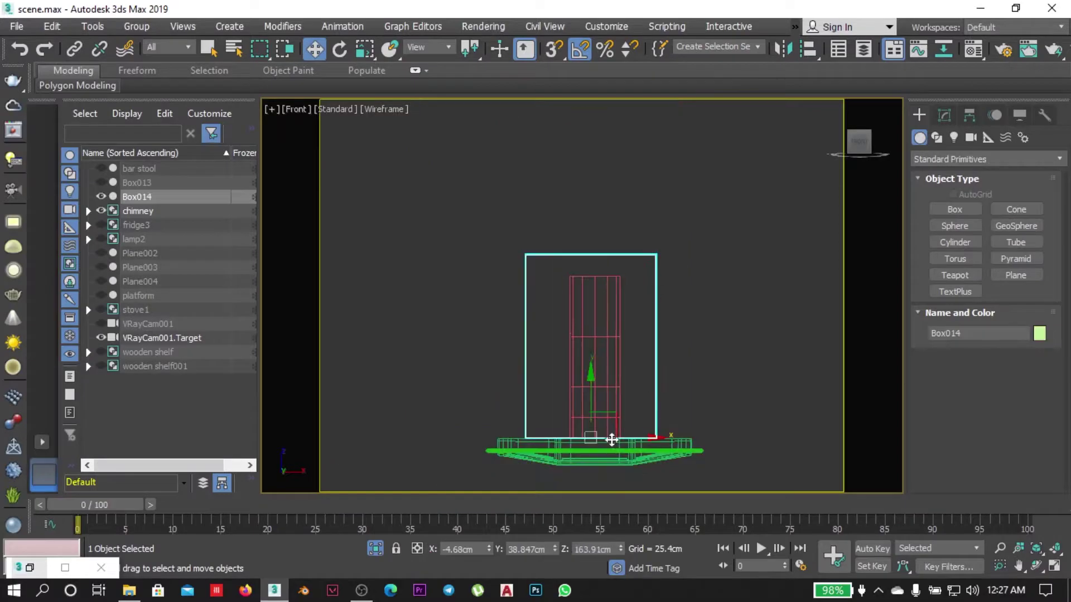
key(p)
alt+middle_drag(662, 375, 641, 235)
Convert Box014 to Editable Poly and chamfer its four vertical edges to 22.031 cm.
right_click(641, 234)
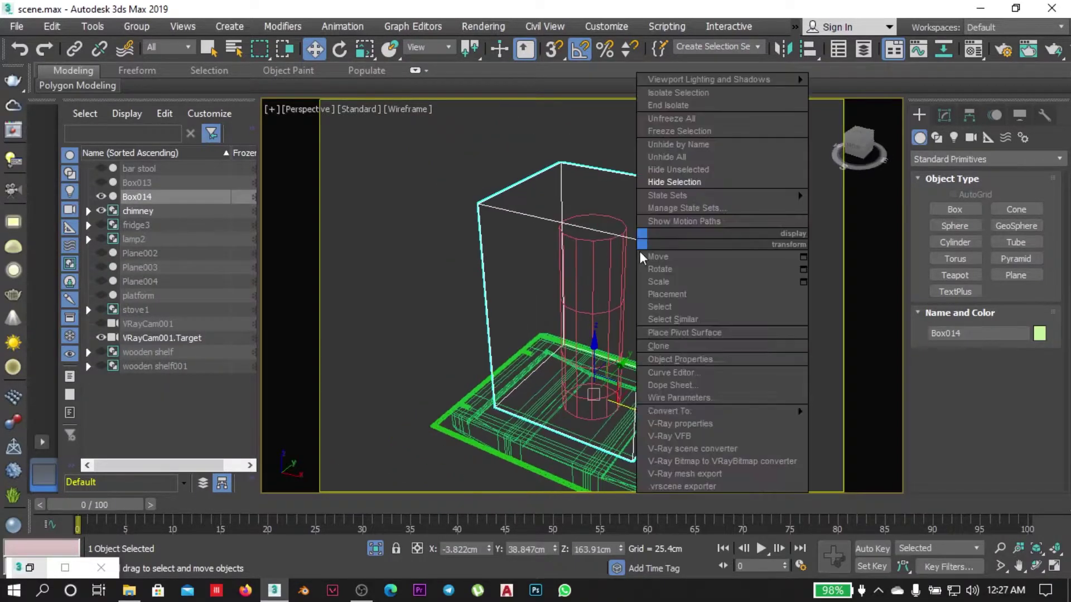
click(853, 407)
key(2)
scroll(714, 405, down, 2)
drag(788, 310, 787, 309)
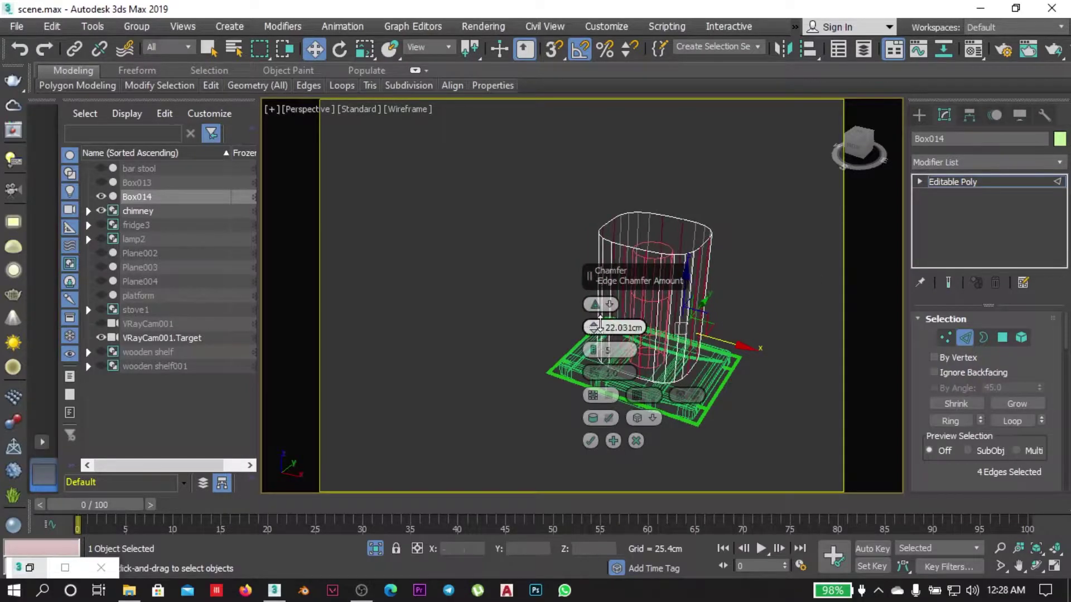
alt+middle_drag(595, 329, 619, 312)
click(987, 163)
Add a Shell modifier with 2 cm Inner thickness and collapse it into Box014.
click(1039, 364)
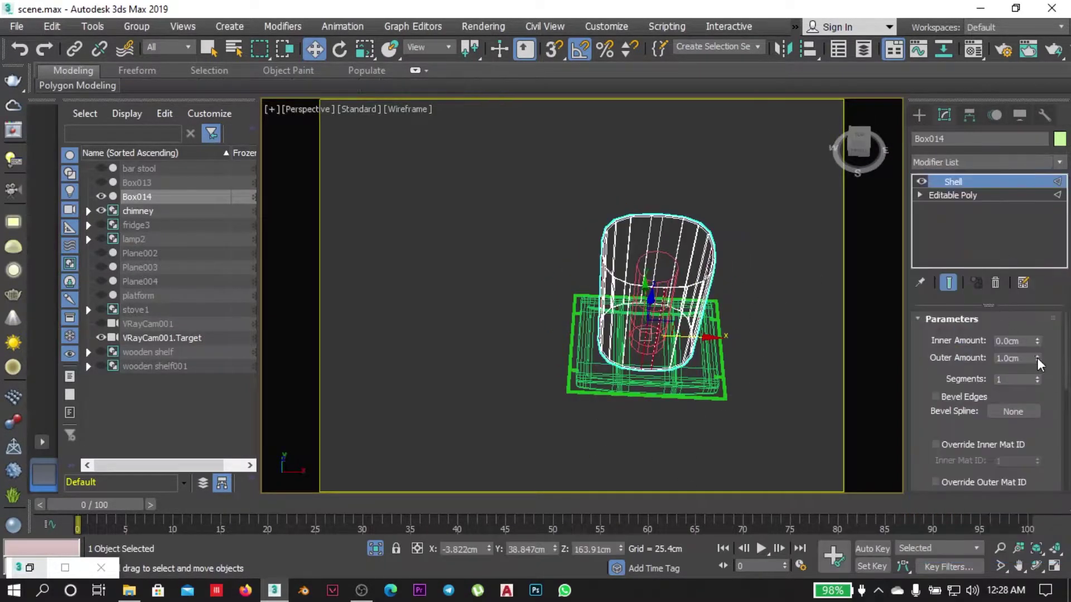
key(t)
right_click(645, 299)
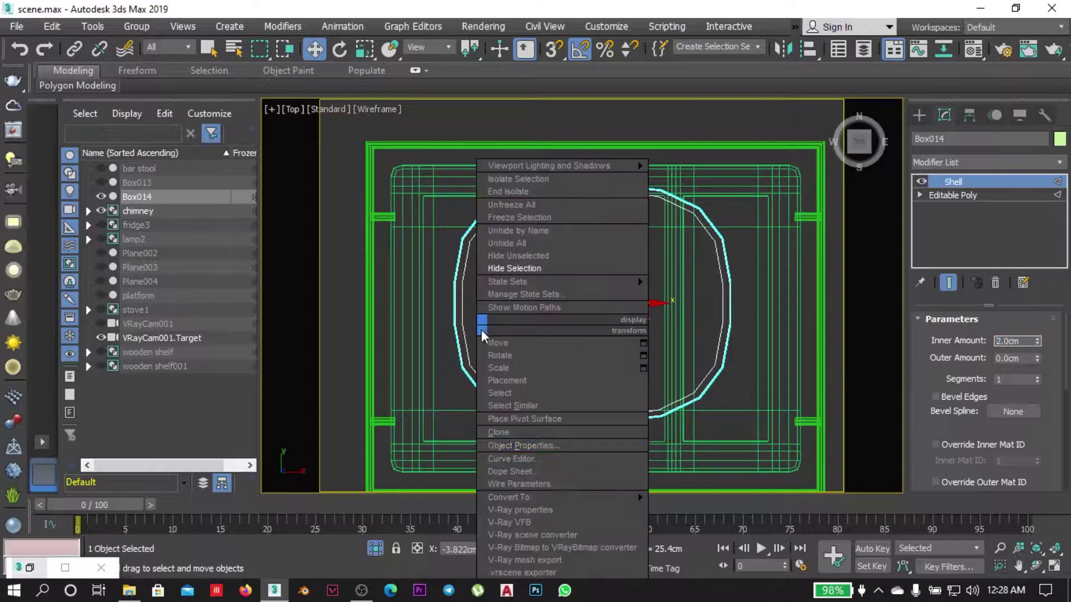
click(669, 491)
Reselect the chimney group and end isolation to show the whole kitchen again.
click(622, 239)
key(p)
key(f)
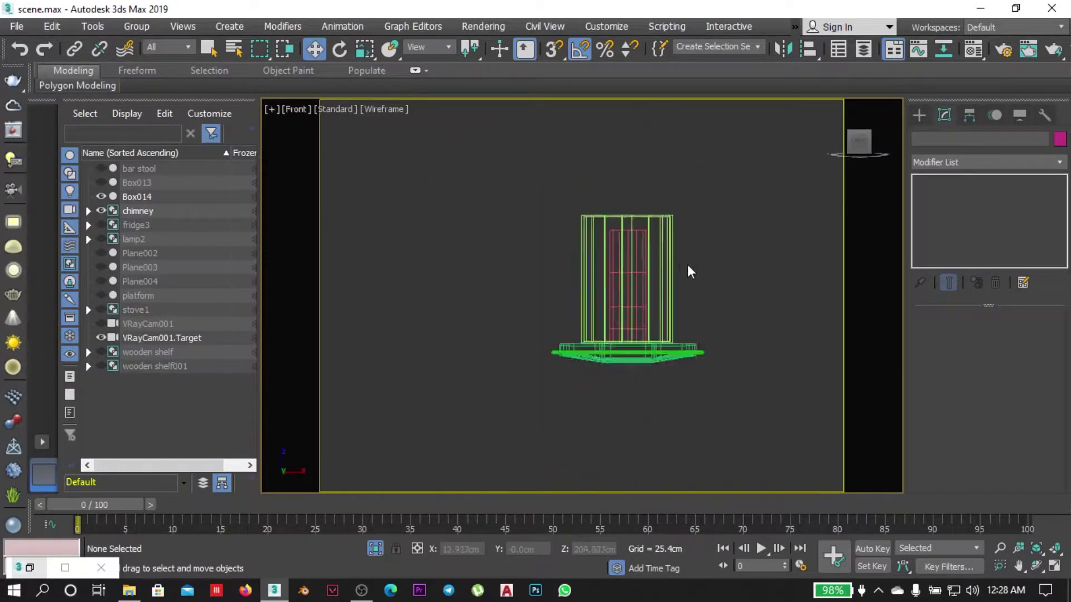
key(z)
scroll(501, 416, down, 3)
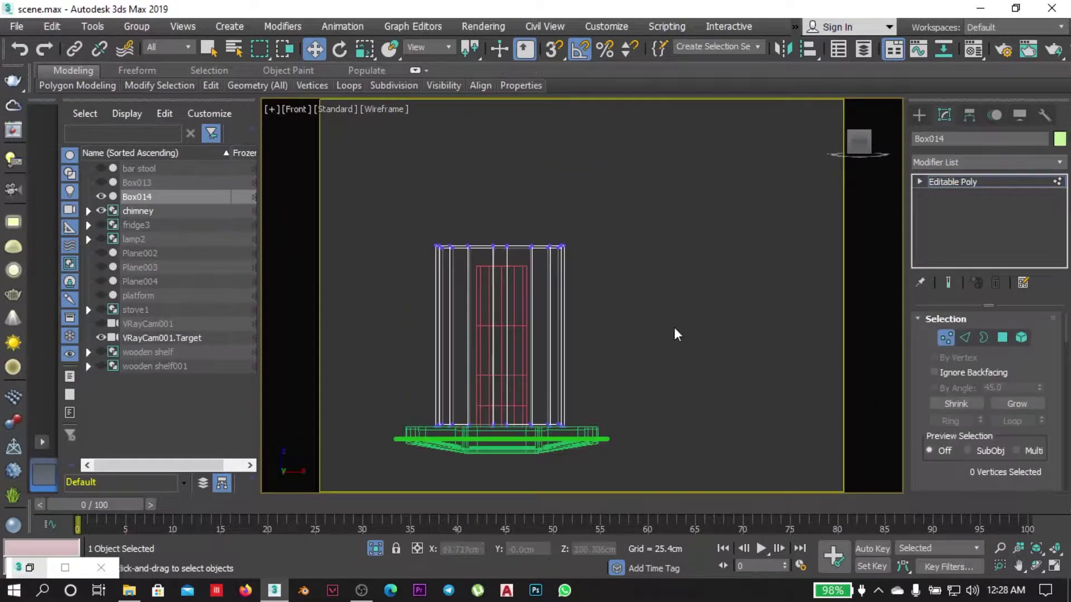
click(375, 549)
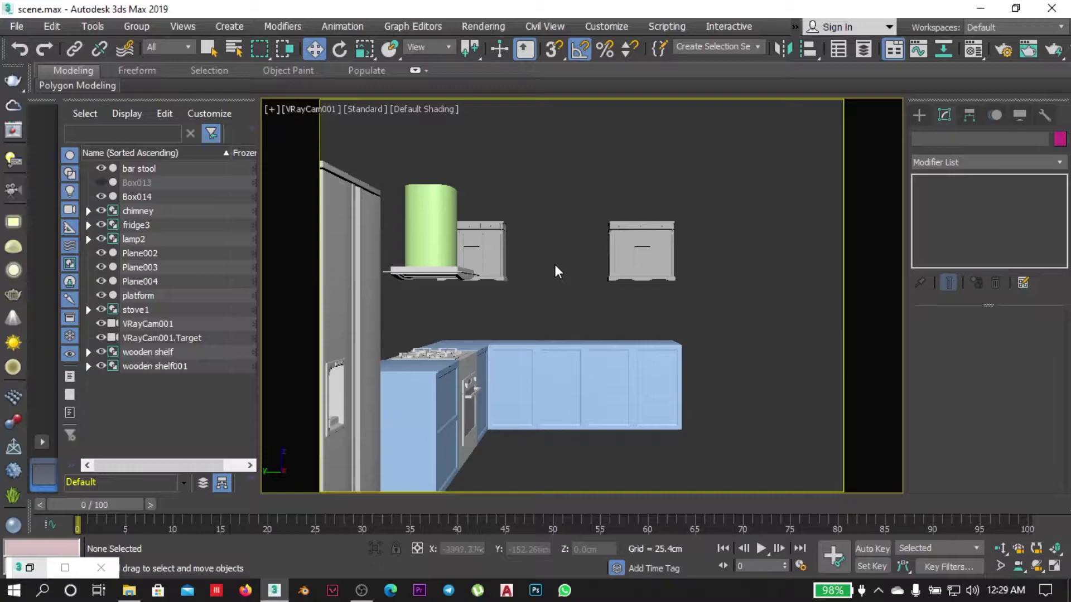
Check the L-shaped cabinet layout in the Top, Perspective and camera views.
key(t)
scroll(569, 353, up, 3)
click(569, 354)
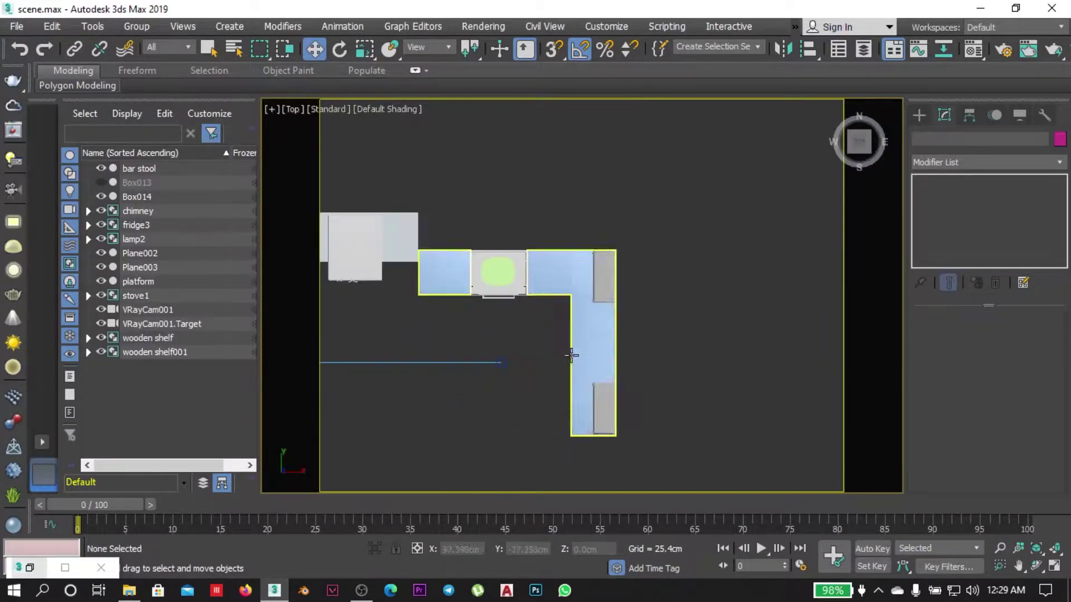
key(p)
scroll(738, 358, up, 3)
scroll(681, 388, up, 5)
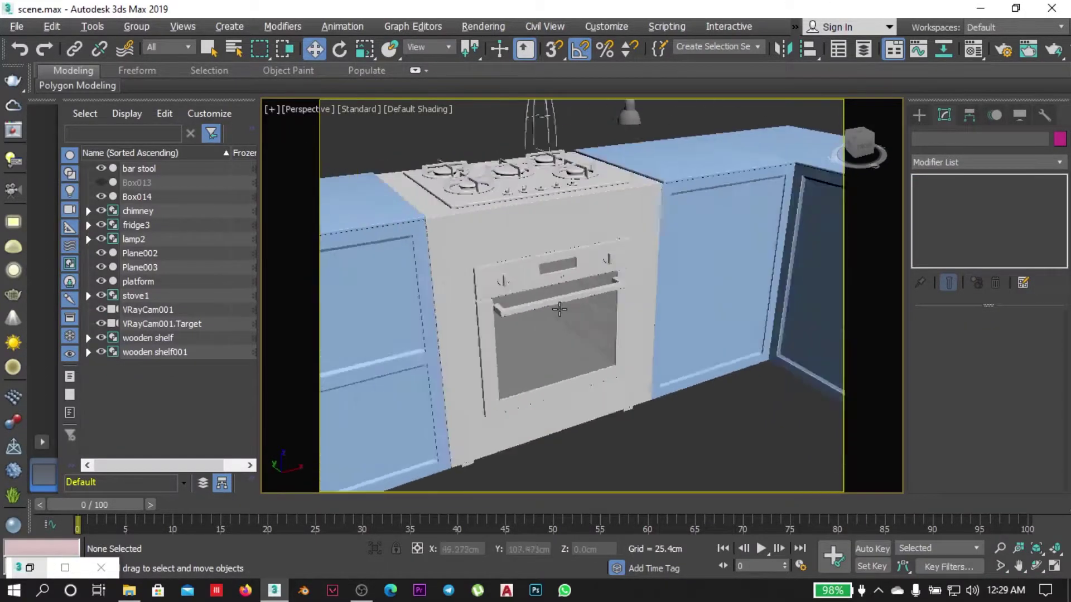
scroll(589, 418, down, 5)
key(c)
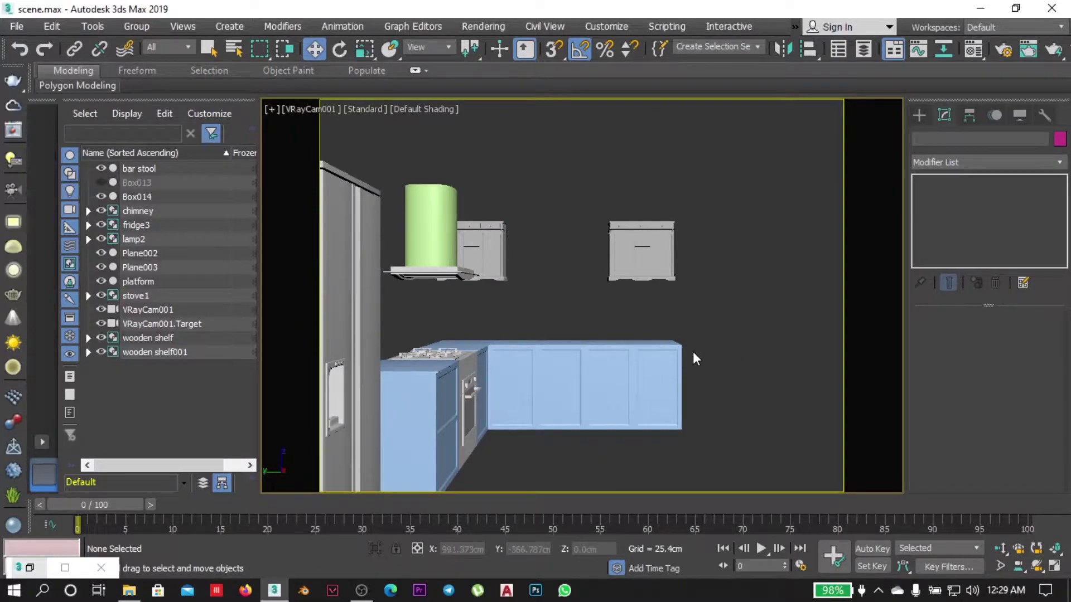
Rotate the Top view 90 degrees and draw Box015 in front of the stove.
key(t)
scroll(691, 347, down, 3)
click(859, 141)
scroll(827, 227, up, 3)
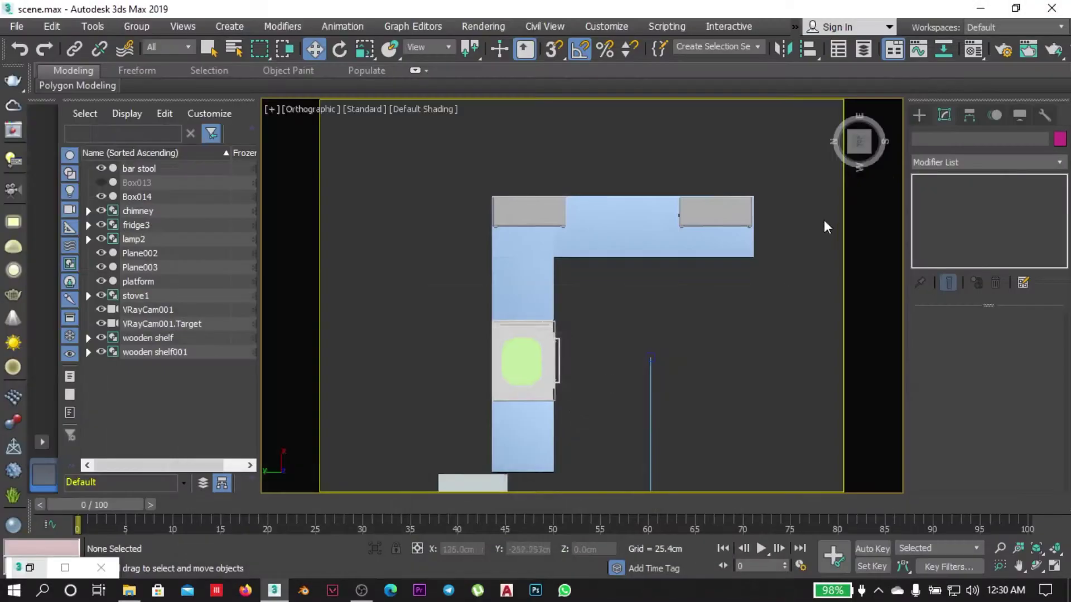
middle_drag(618, 342, 549, 337)
Stretch Box015 taller and convert it to an isolated Editable Poly.
key(f)
key(r)
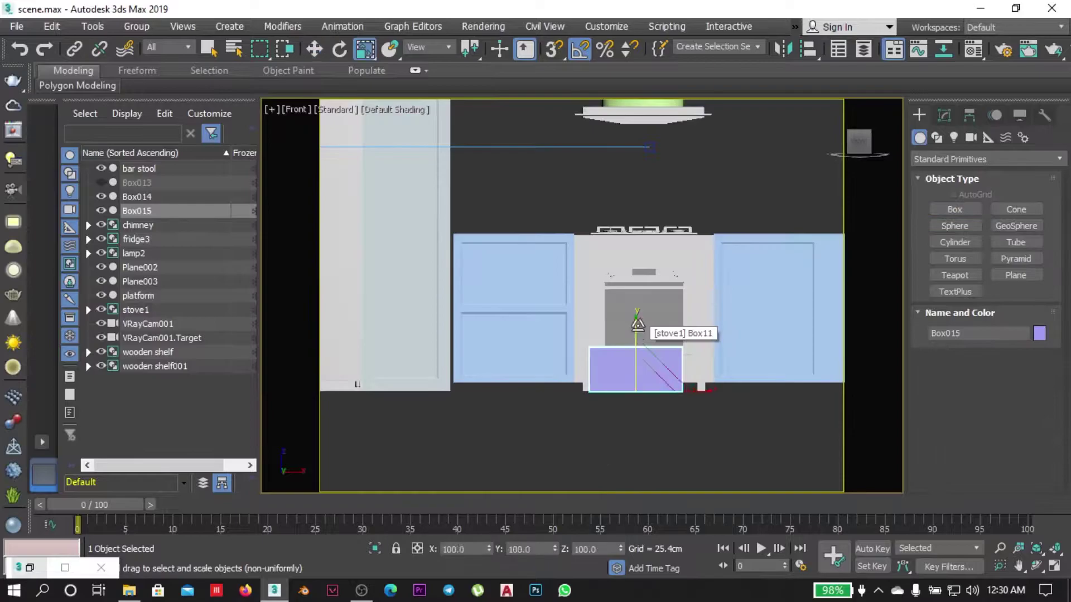
drag(655, 334, 667, 167)
key(c)
key(r)
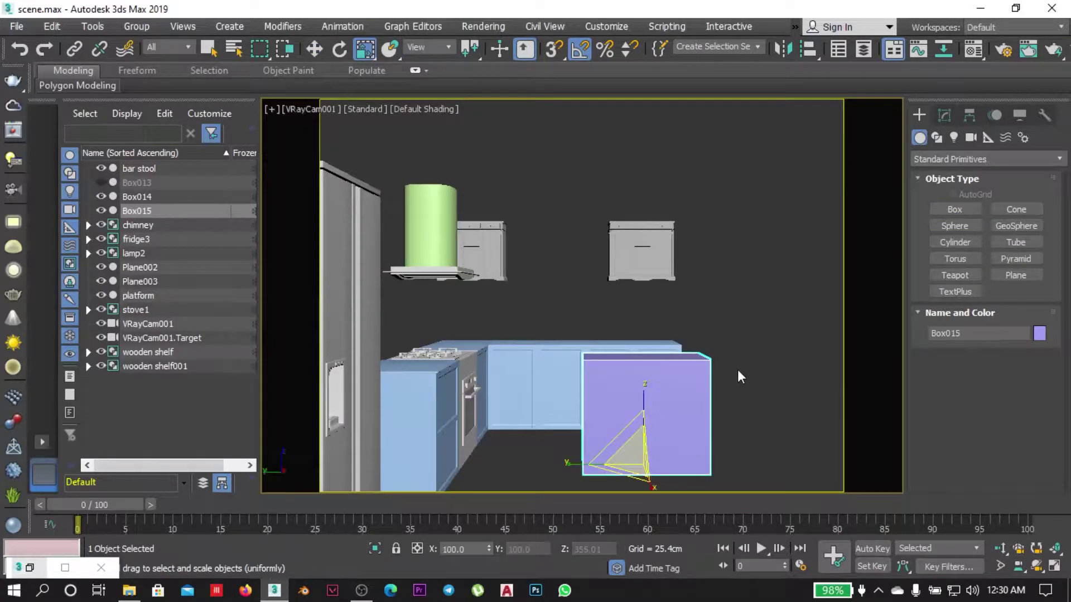
key(t)
key(p)
key(2)
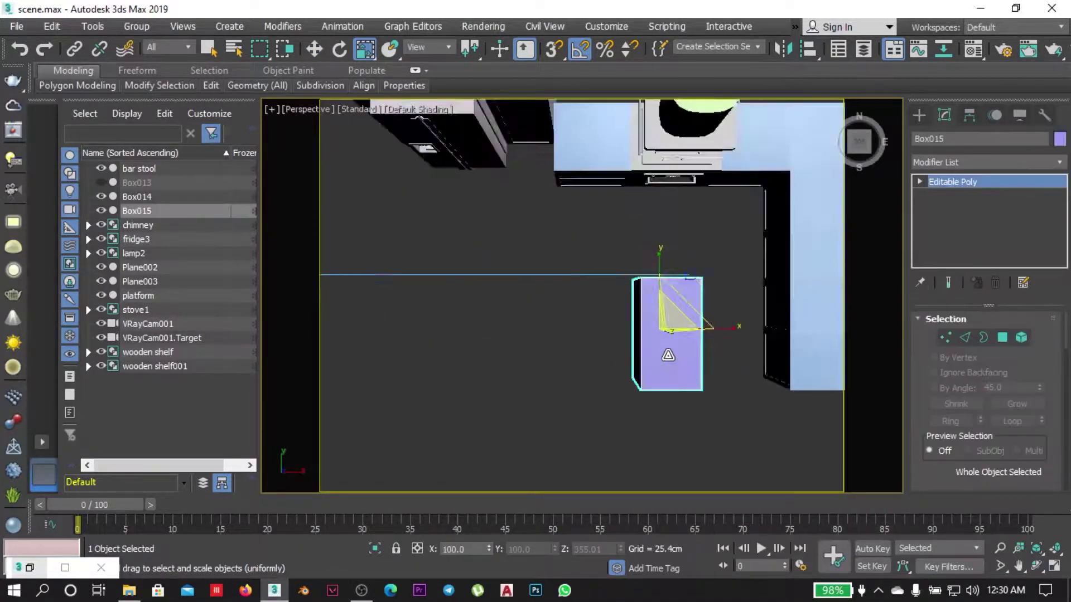
Connect the box's horizontal side edges with 2 segments, splitting each side into three.
key(alt+q)
alt+middle_drag(712, 420, 725, 413)
drag(562, 150, 612, 451)
right_click(759, 279)
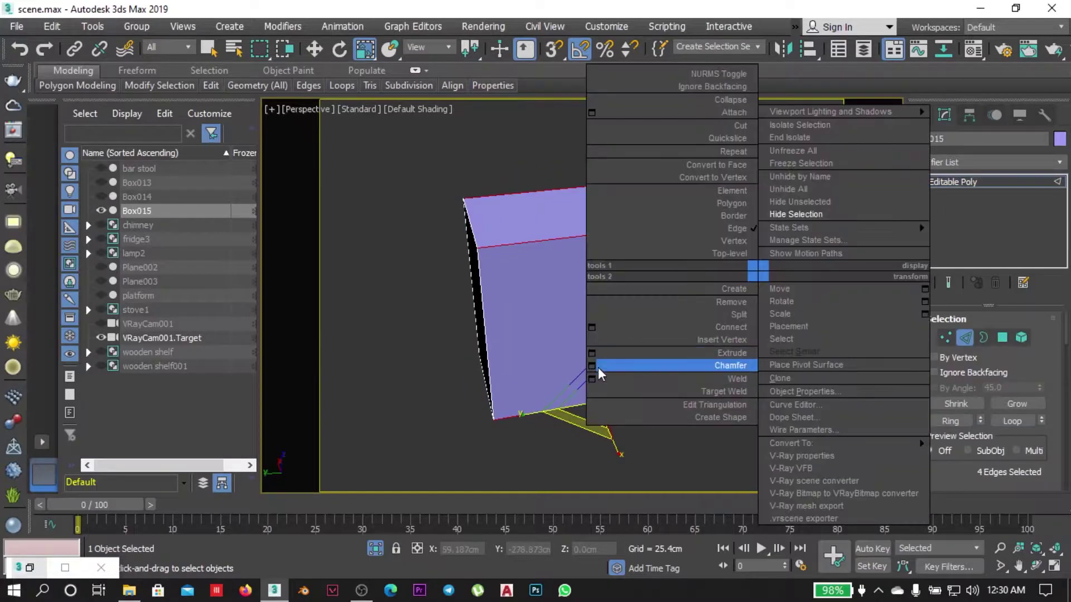
click(610, 366)
click(627, 301)
click(578, 376)
Inset the selected side panel polygons of Box015.
key(4)
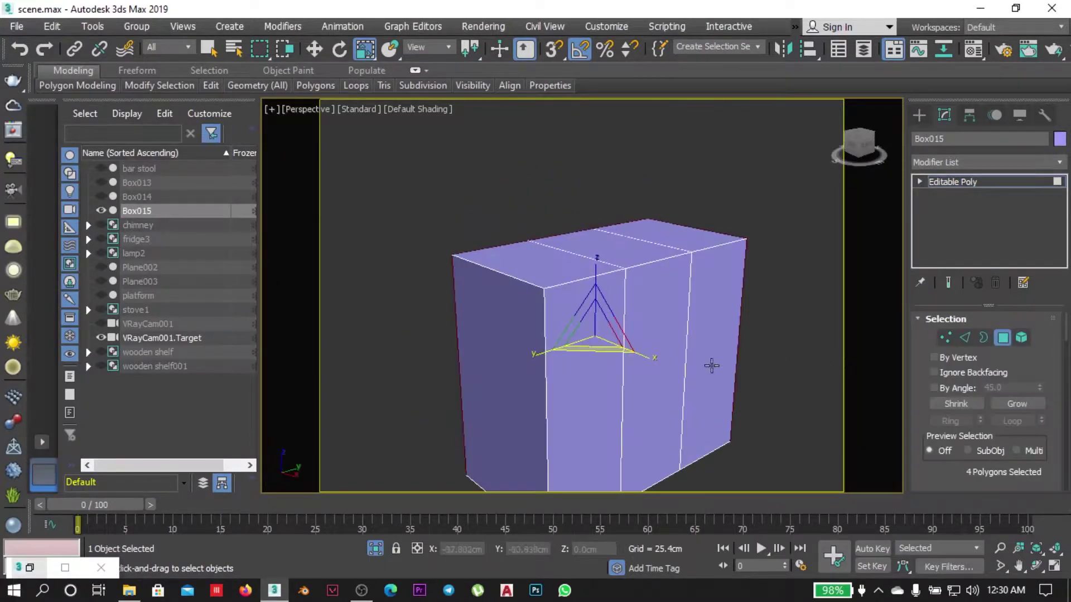
alt+middle_drag(556, 355, 418, 382)
right_click(781, 299)
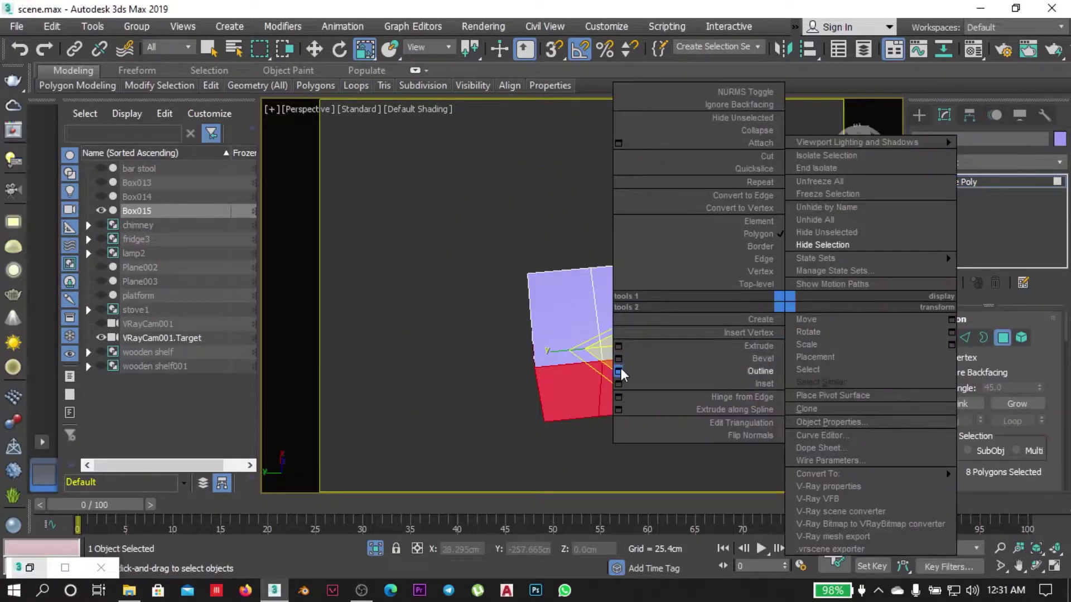
click(618, 374)
scroll(596, 329, up, 2)
scroll(596, 328, up, 4)
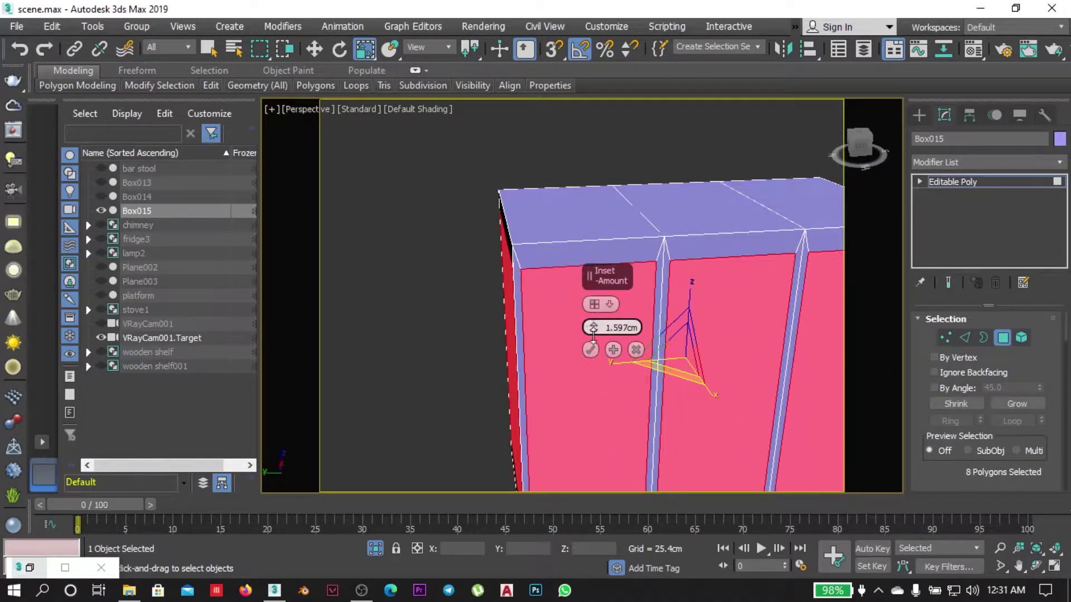
alt+middle_drag(714, 312, 713, 292)
scroll(713, 291, down, 3)
key(f)
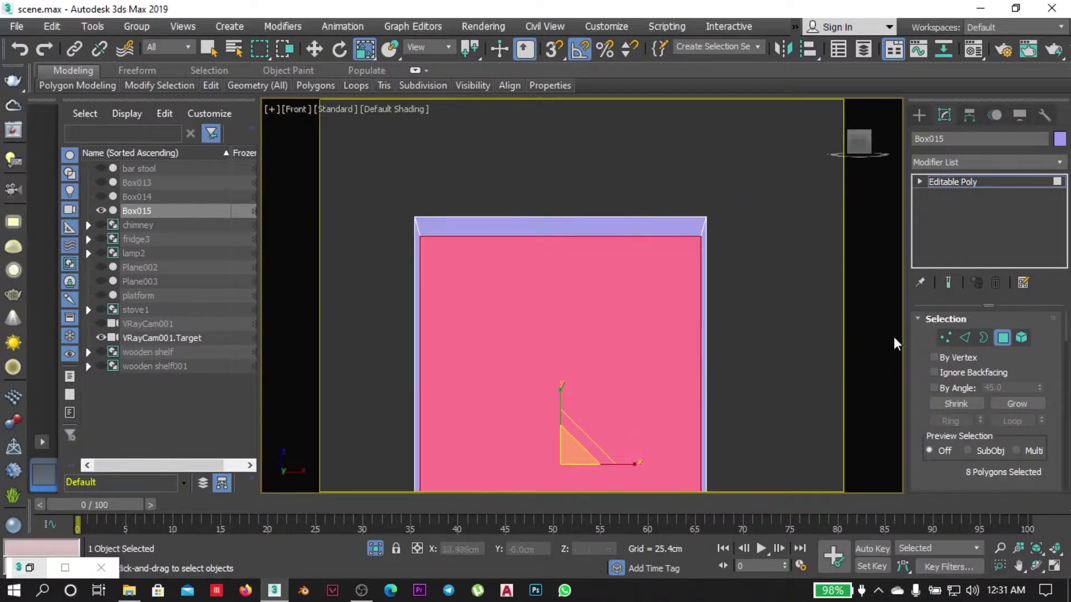
Bevel the inset panels -0.5 cm to recess them.
key(1)
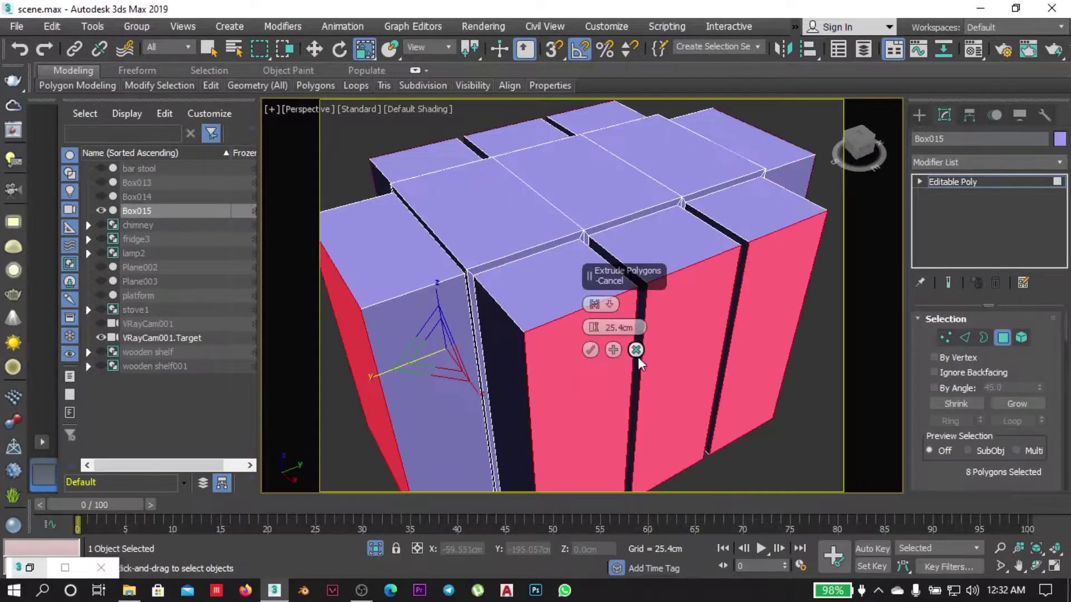
text(.5)
key(Return)
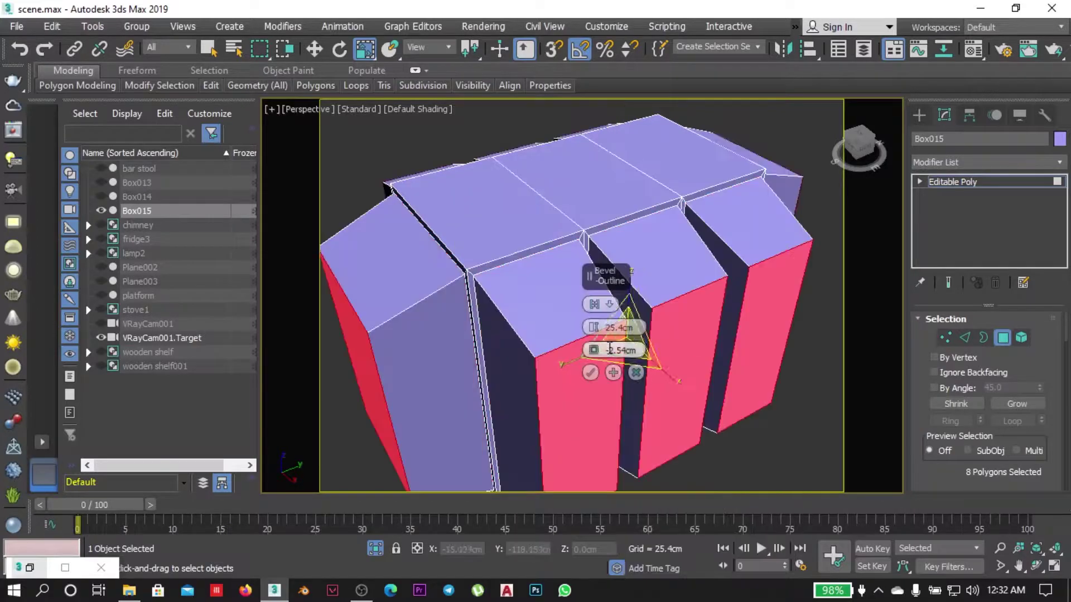
key(Return)
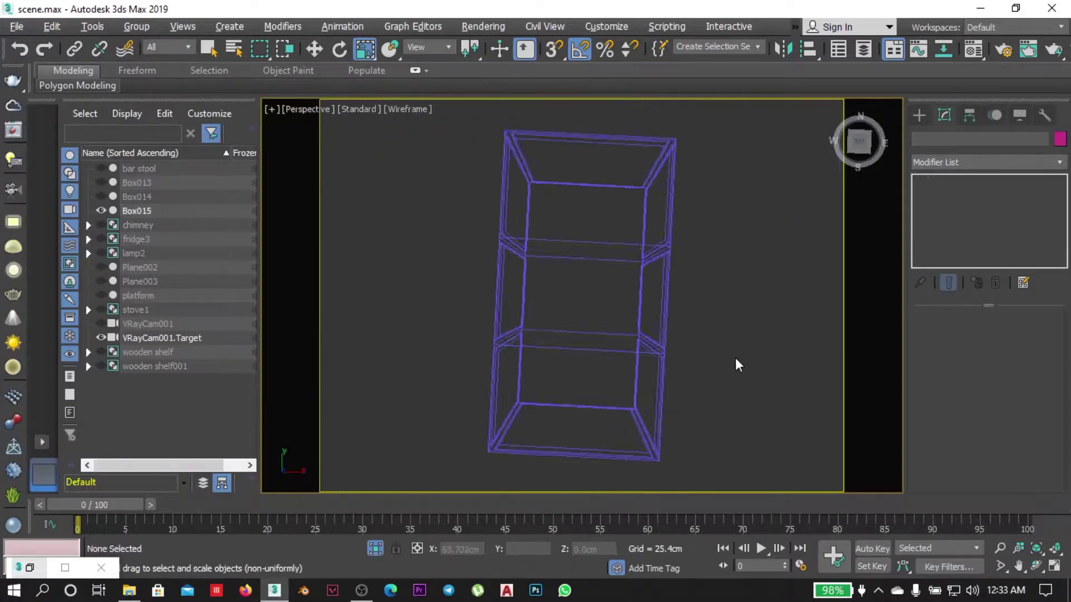
Try extruding the vertical edges between the panels into a small groove.
click(965, 337)
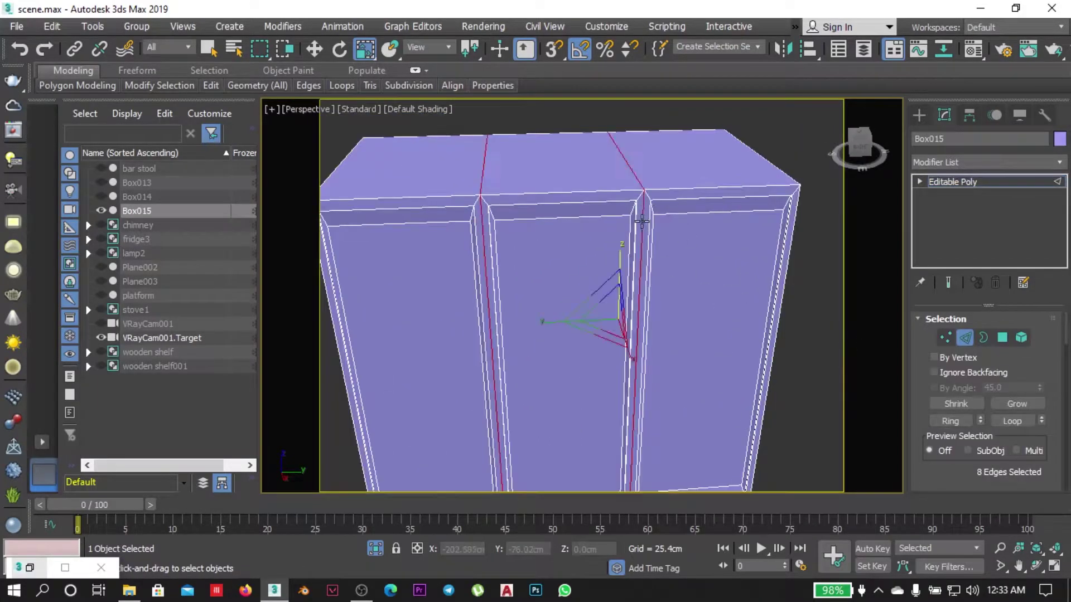
scroll(551, 201, down, 5)
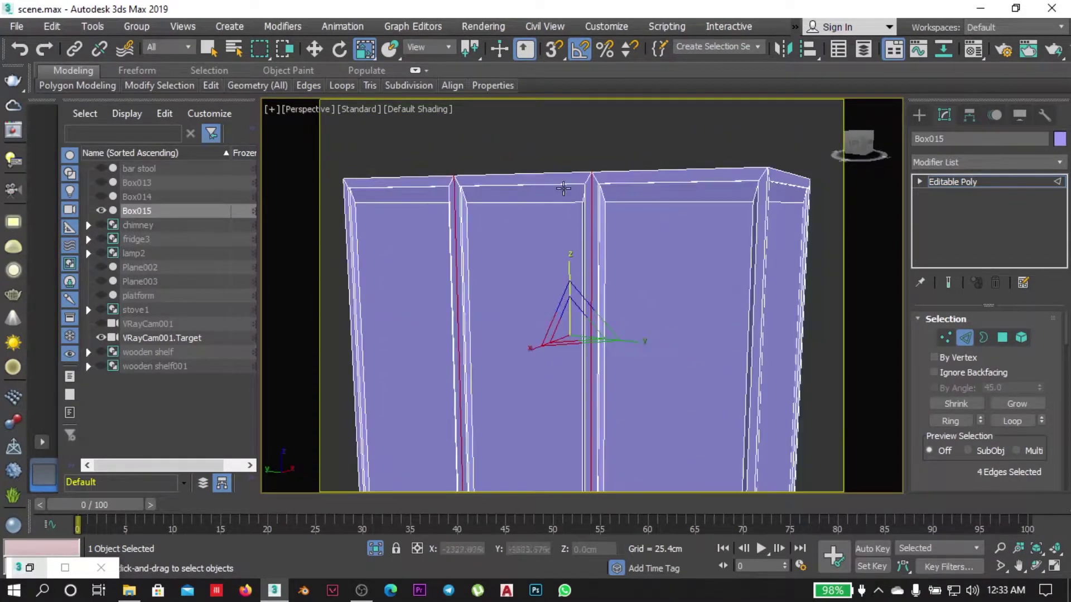
right_click(562, 207)
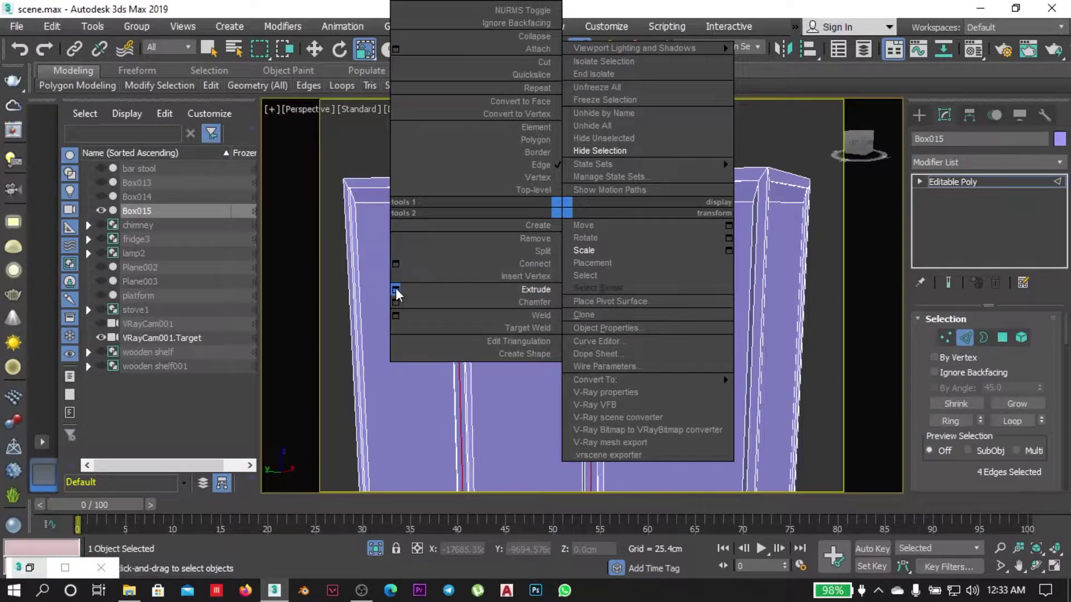
click(396, 289)
drag(593, 333, 577, 337)
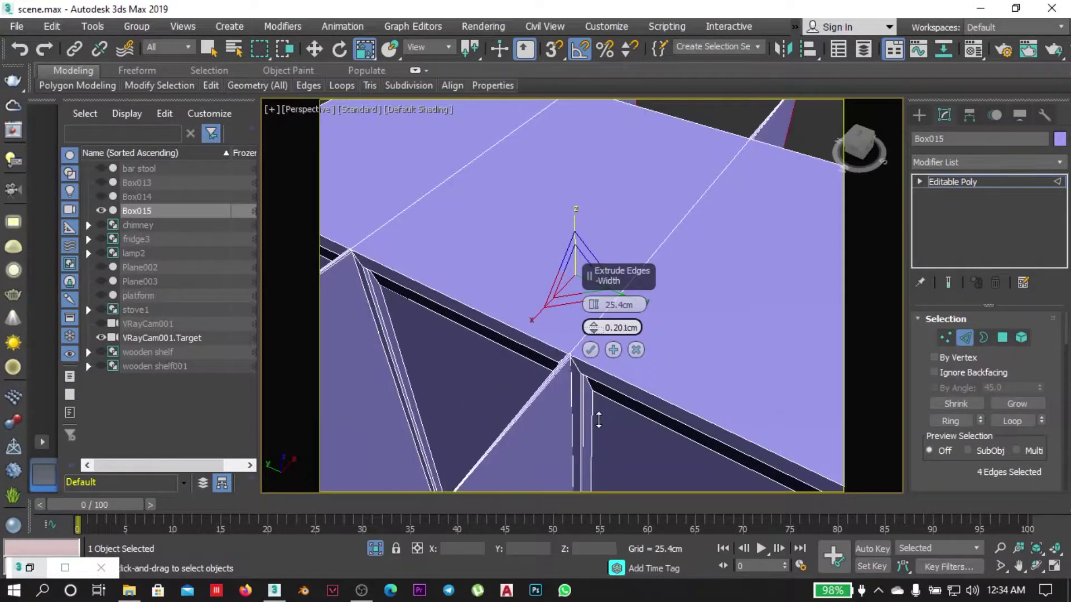
key(t)
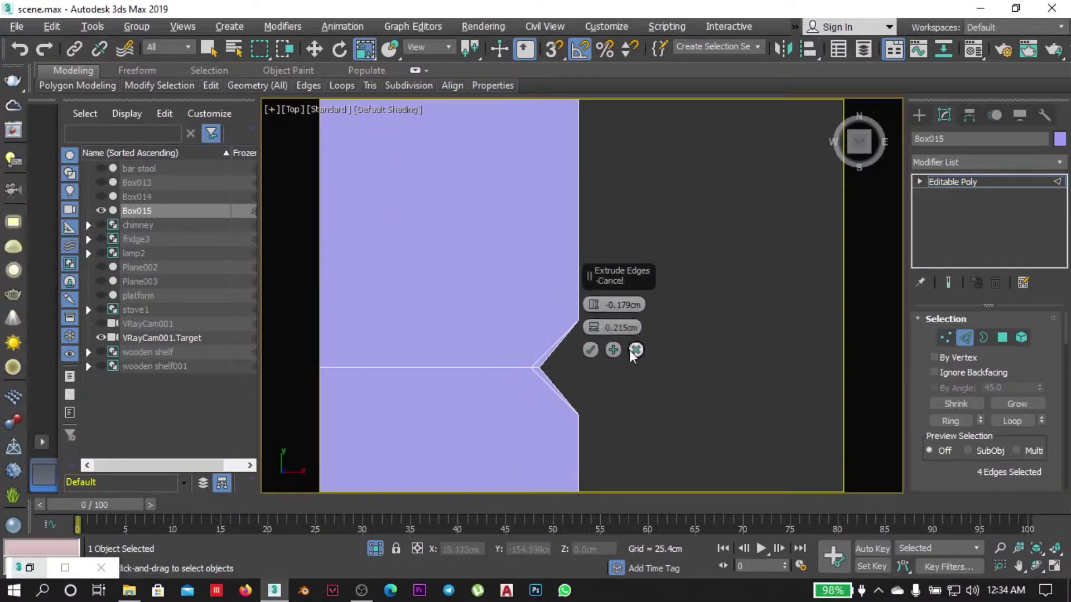
click(636, 350)
Clone Box015's three top faces into a new object named platform1.
key(p)
alt+middle_drag(694, 330, 738, 353)
key(4)
click(645, 208)
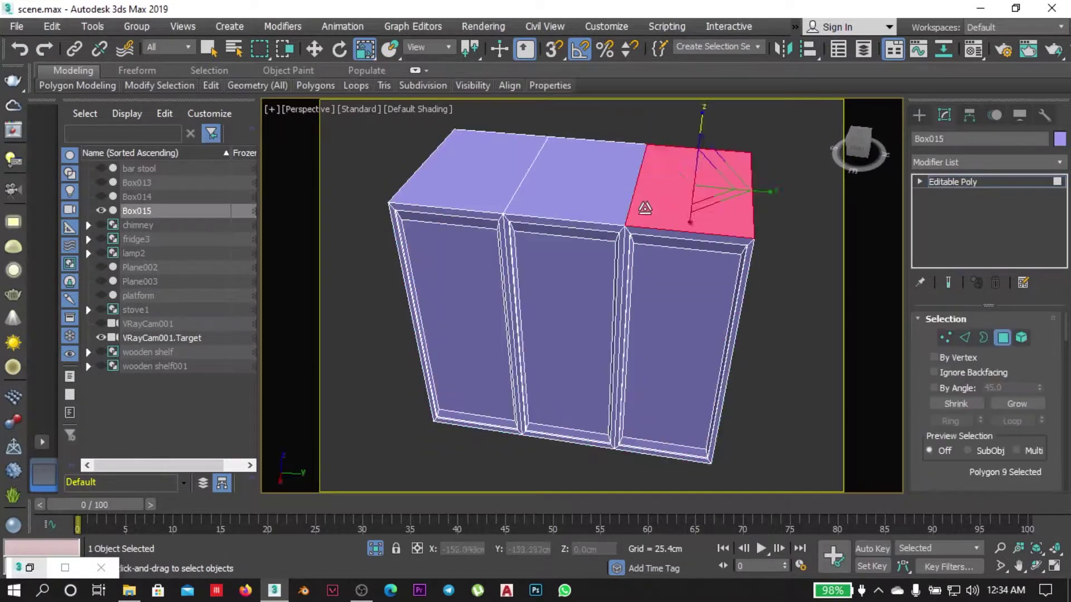
ctrl+click(458, 167)
ctrl+click(581, 149)
key(w)
shift+drag(582, 148, 581, 140)
click(598, 311)
Add a Shell modifier to platform1 and set a thin Outer Amount.
key(6)
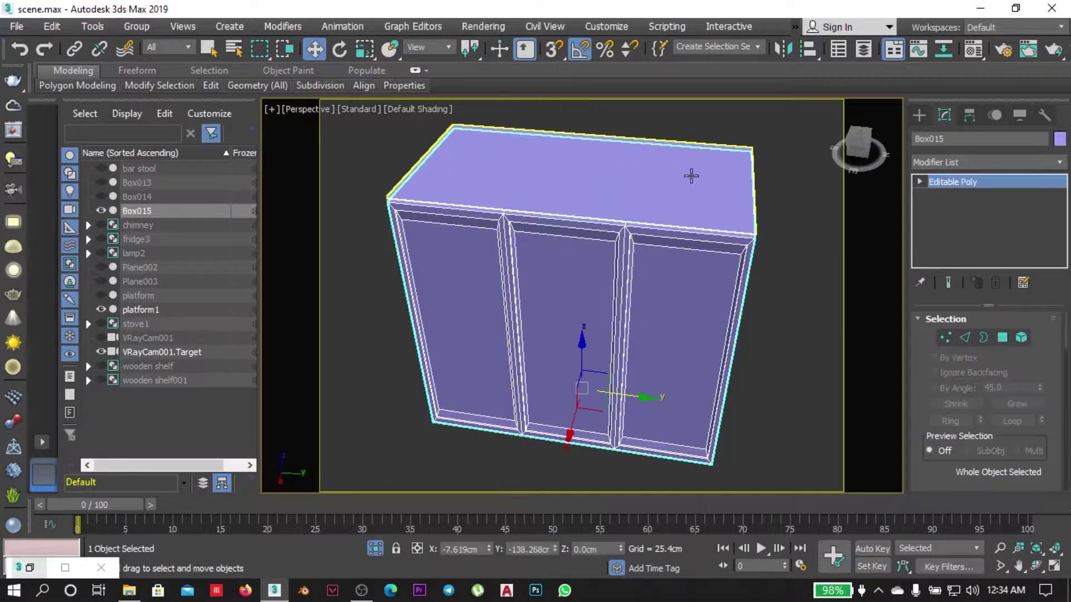
click(691, 176)
click(988, 162)
click(943, 174)
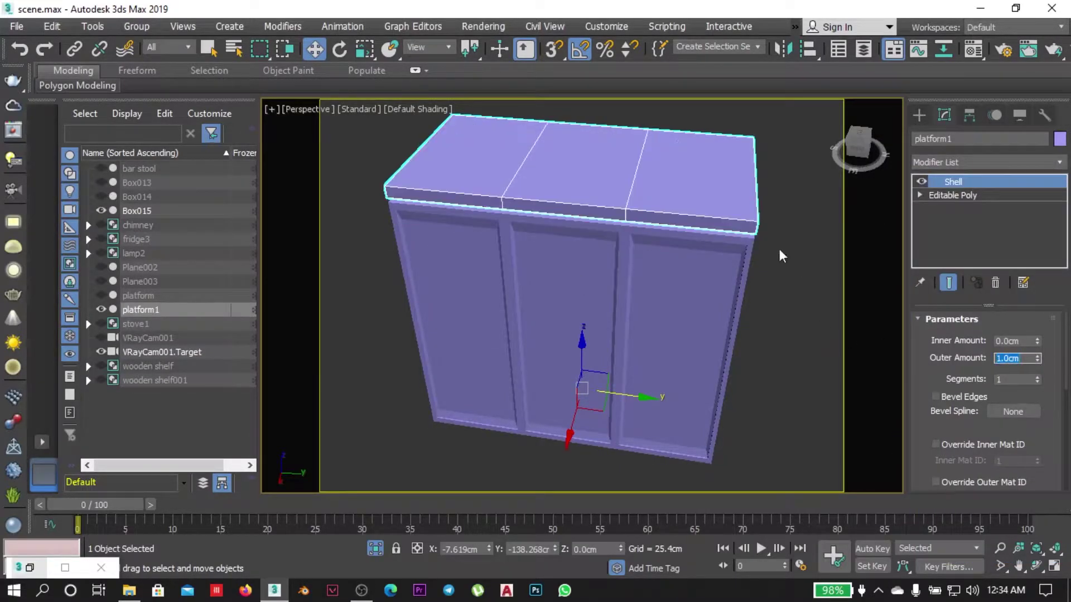
alt+middle_drag(781, 256, 787, 234)
click(1036, 361)
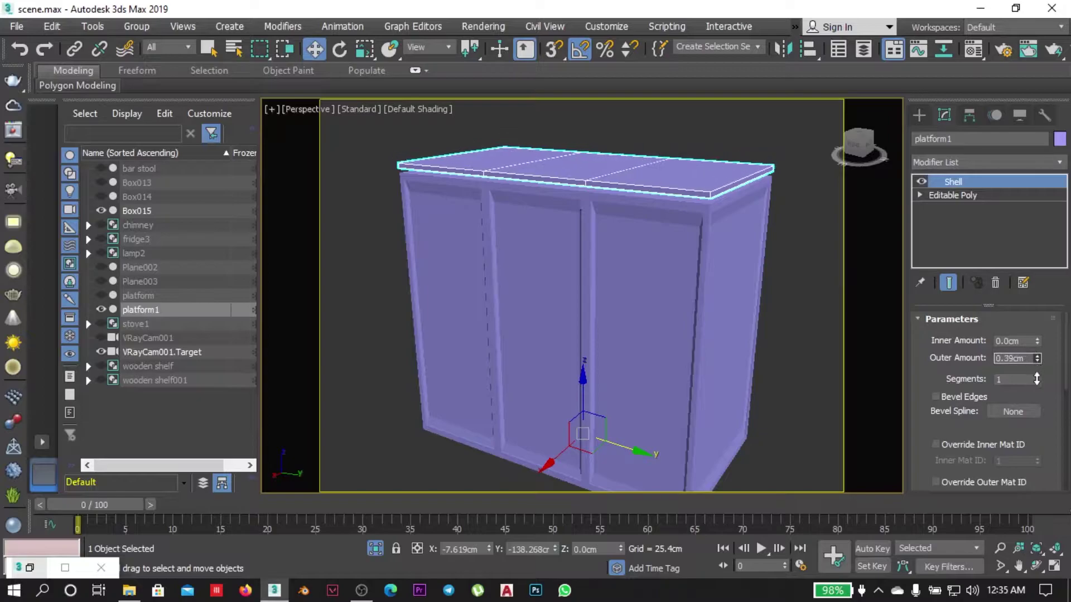
key(Return)
scroll(724, 292, up, 3)
Collapse platform1 to Editable Poly and chamfer the slab's outer edges.
right_click(675, 259)
click(881, 446)
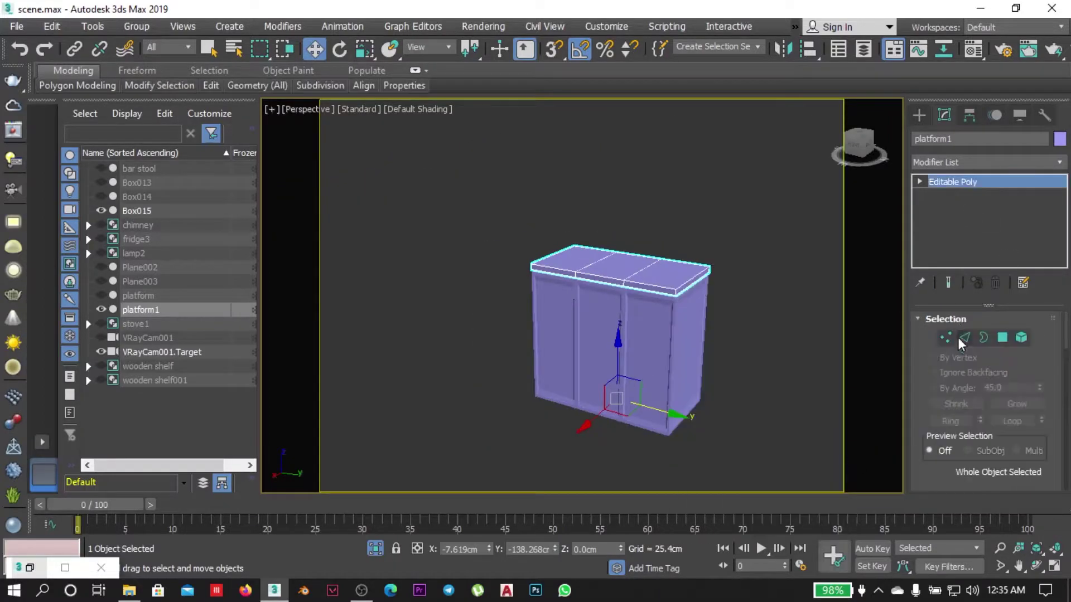
key(2)
scroll(768, 369, up, 5)
key(t)
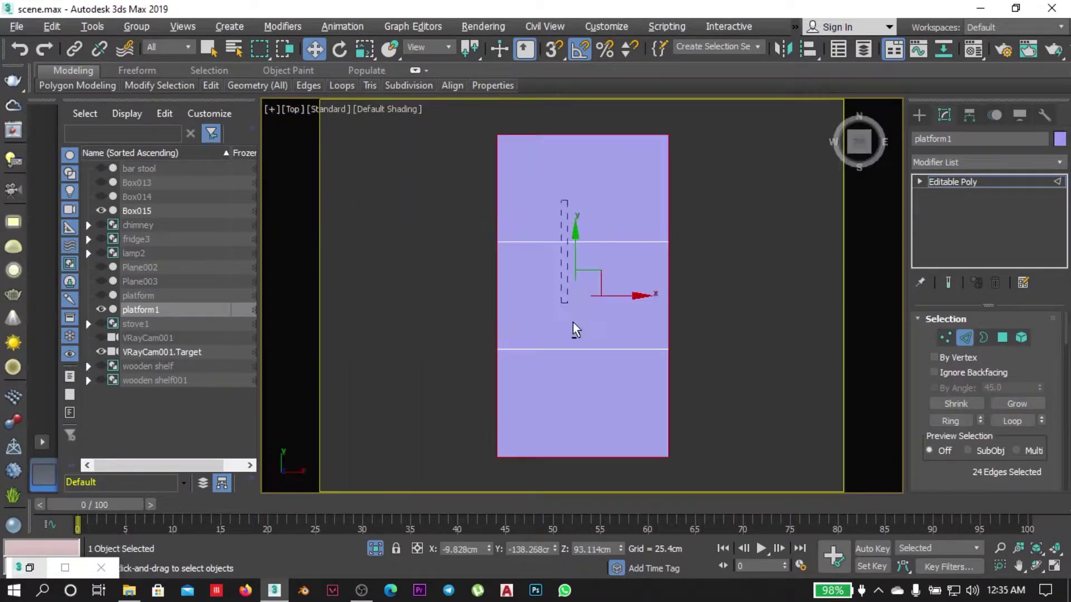
mouse_move(574, 328)
alt+middle_down()
mouse_move(605, 359)
mouse_move(600, 256)
mouse_move(706, 388)
alt+middle_up()
key(p)
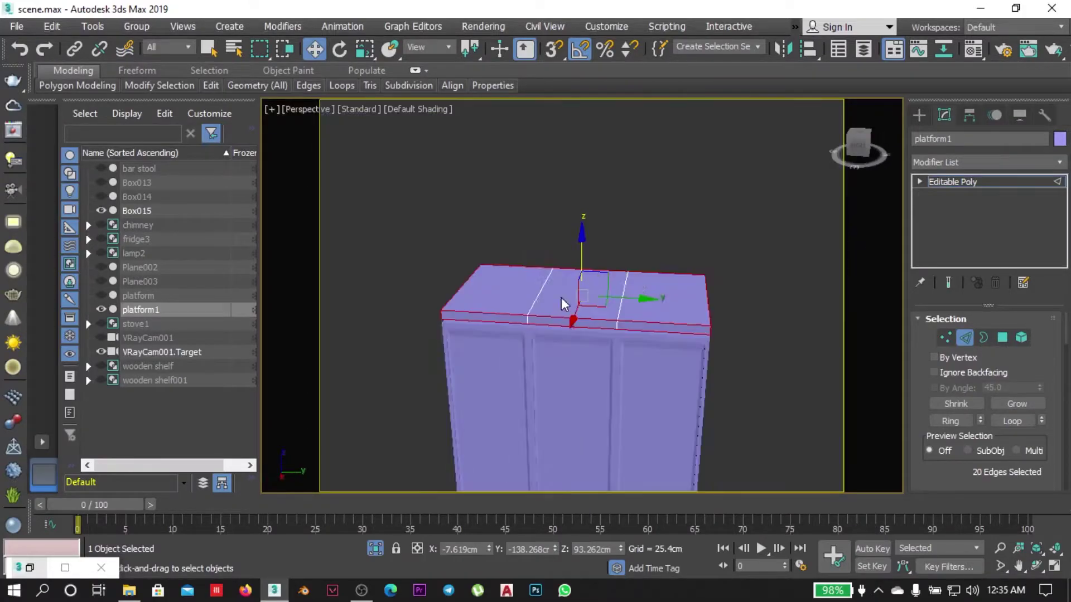
mouse_move(566, 303)
alt+middle_down()
mouse_move(371, 437)
mouse_move(585, 368)
mouse_move(609, 391)
alt+middle_up()
ctrl+click(609, 390)
right_click(495, 328)
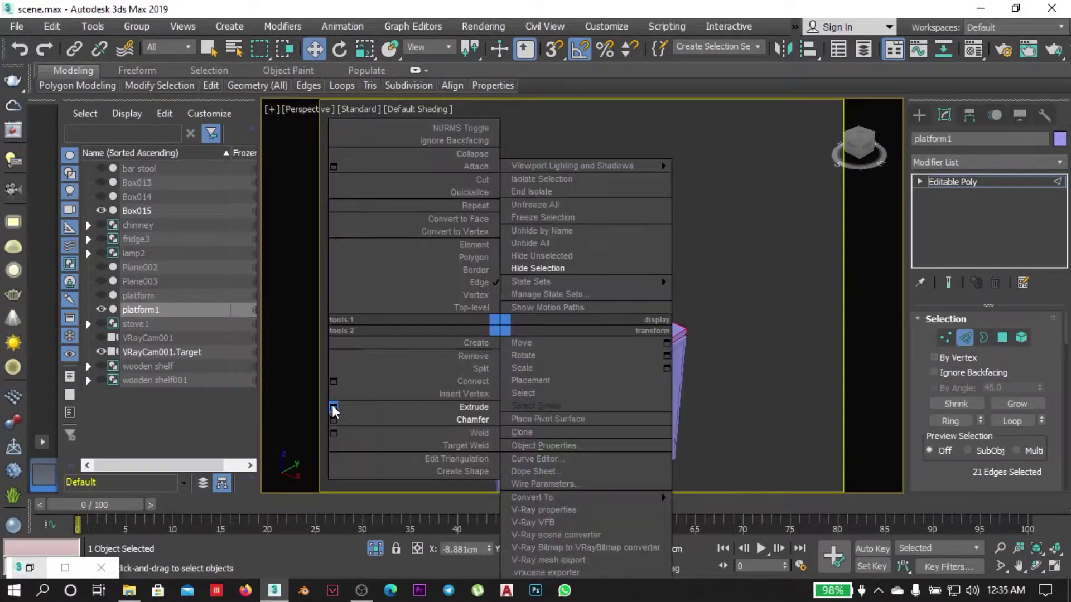
click(345, 409)
scroll(602, 417, up, 5)
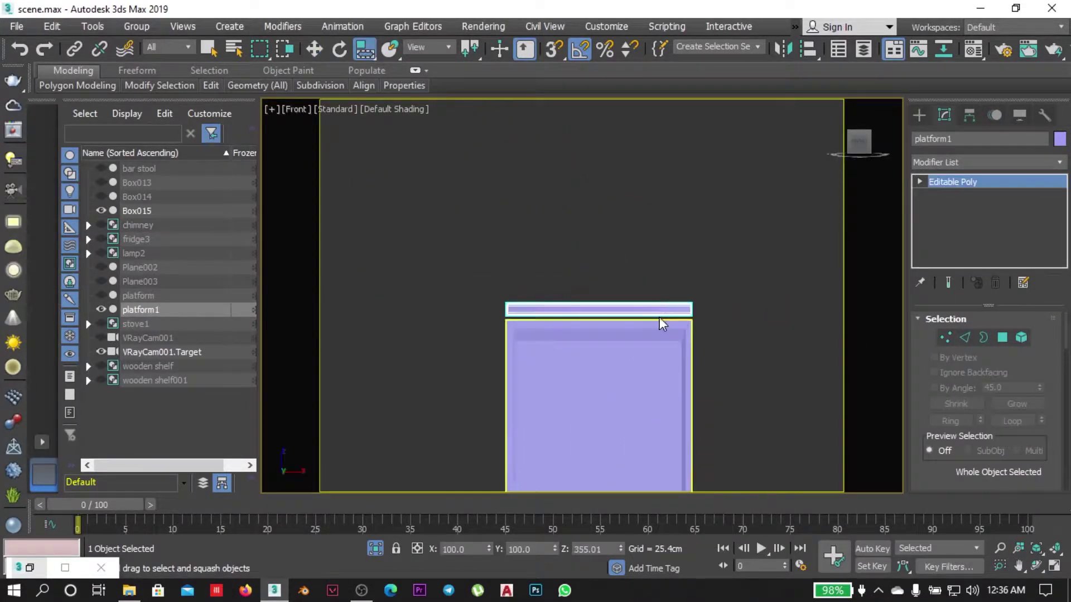
Adjust platform1's pivot settings and end isolation to show the whole scene.
click(969, 115)
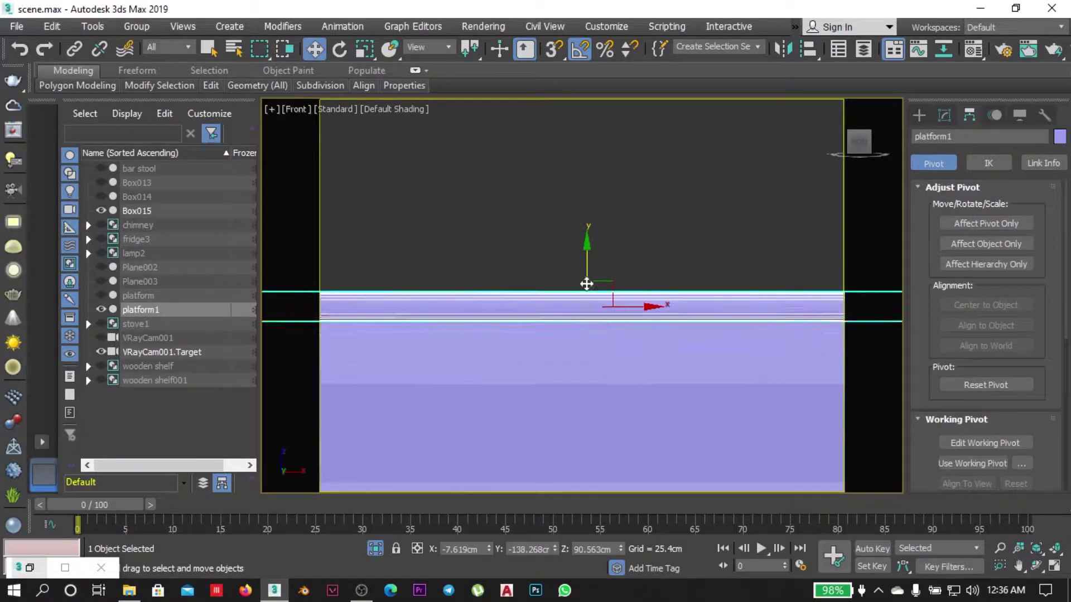
key(t)
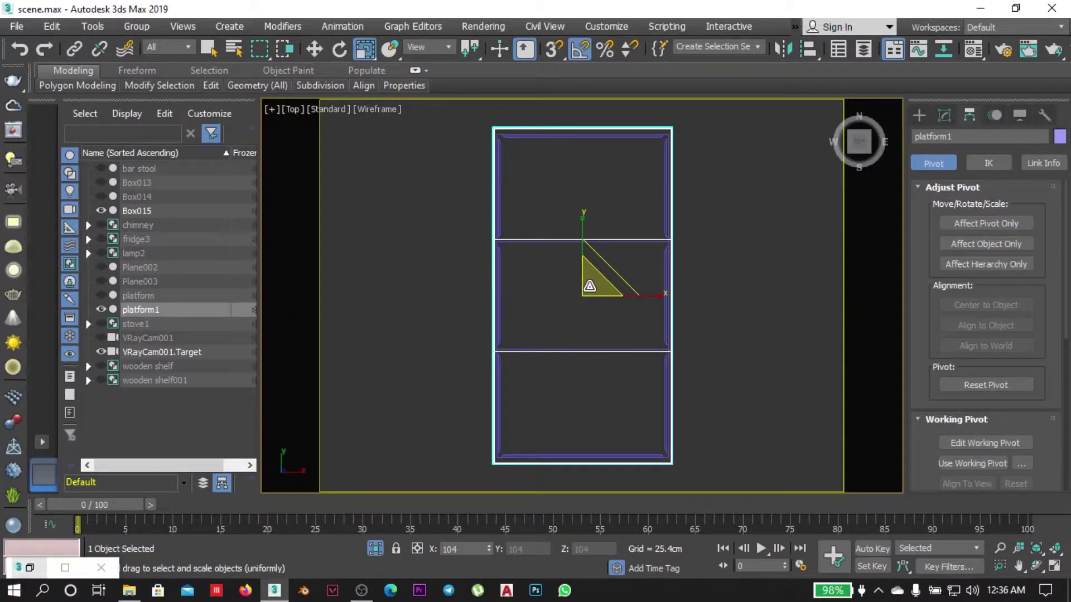
click(664, 334)
key(p)
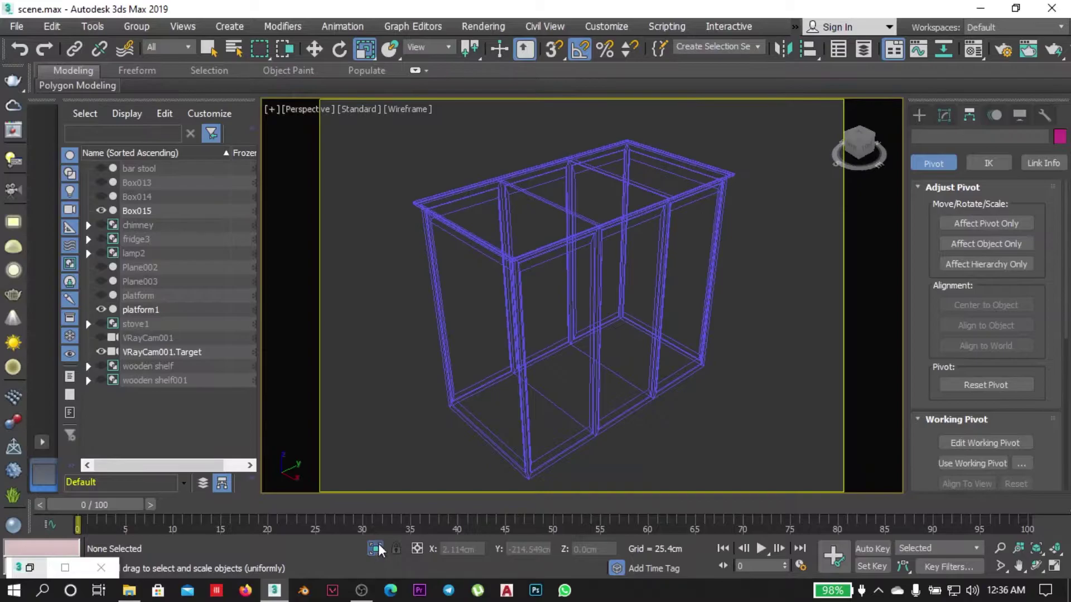
click(374, 549)
Lower platform1 onto Box015's top and select its edge vertices to scale slightly.
key(F3)
click(647, 335)
key(f)
key(w)
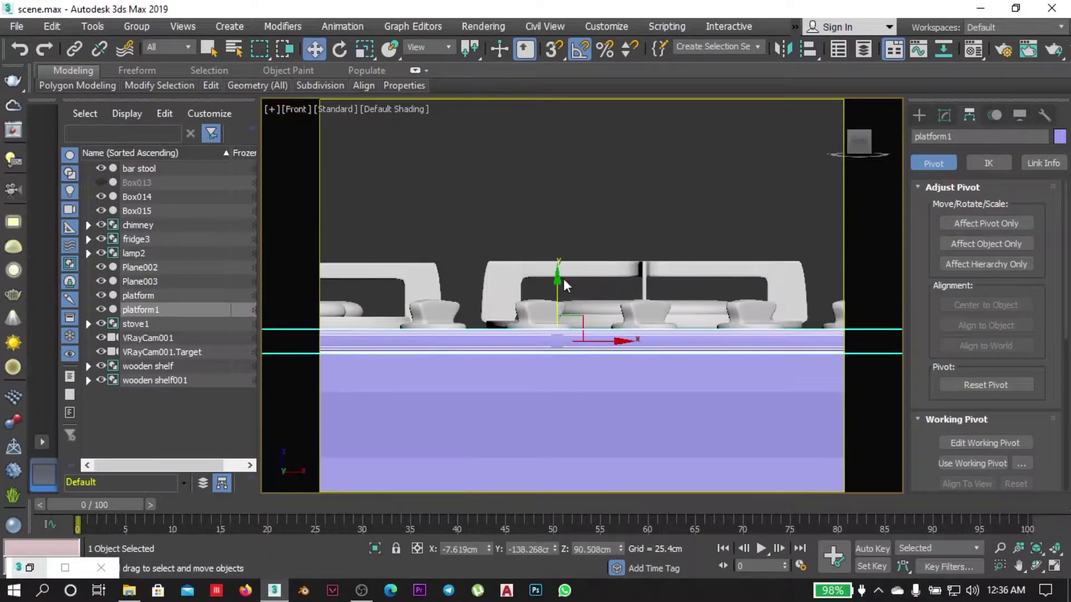
key(p)
key(t)
right_click(617, 485)
click(848, 509)
key(1)
drag(419, 255, 874, 309)
key(F3)
scroll(685, 407, up, 3)
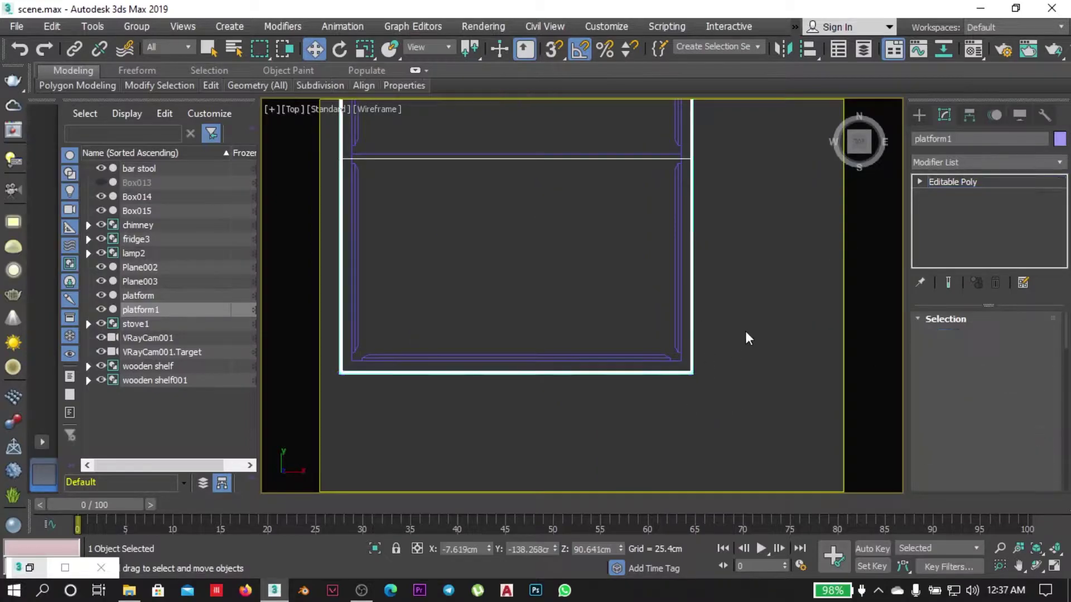
Unhide everything and view the whole kitchen through VRayCam001.
key(alt+q)
key(p)
key(c)
key(F3)
click(517, 287)
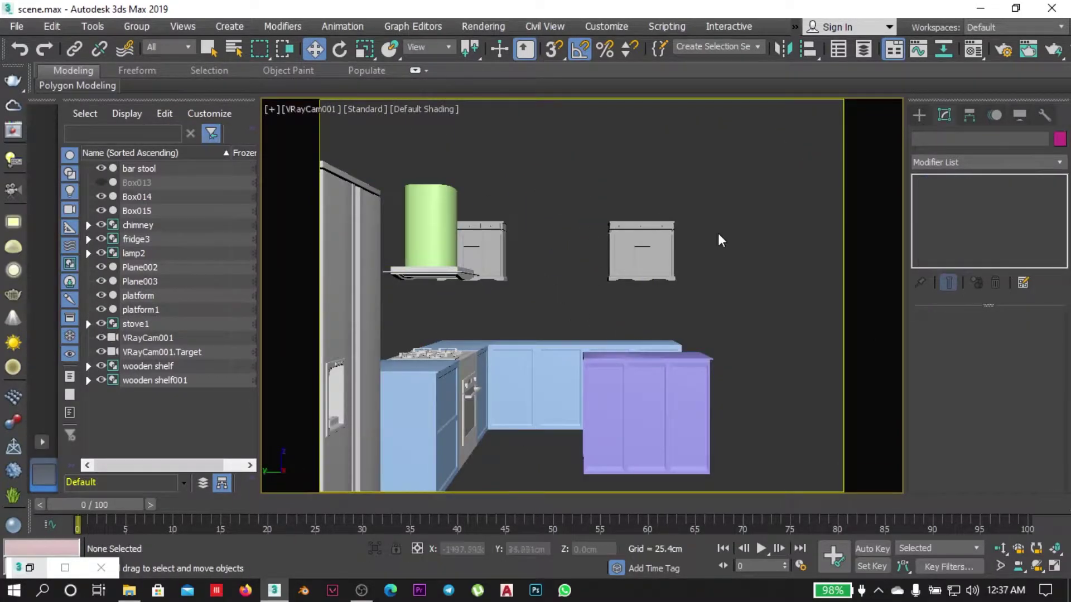
In Top view, Shift-drag the bar stool to clone it as bar stool001.
key(t)
click(581, 284)
scroll(536, 287, up, 3)
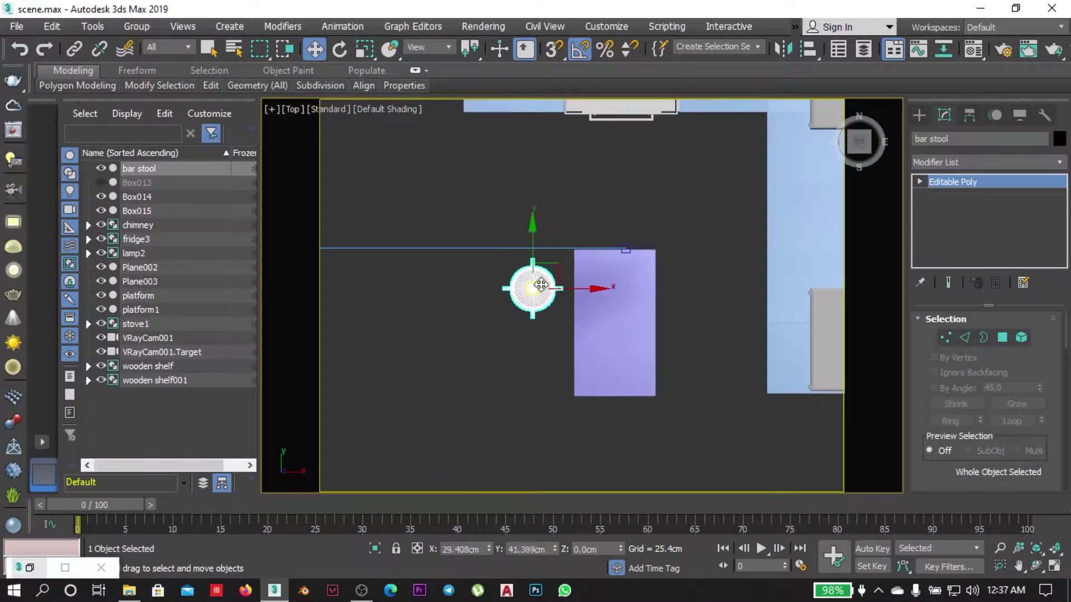
shift+drag(536, 297, 536, 378)
key(Return)
key(e)
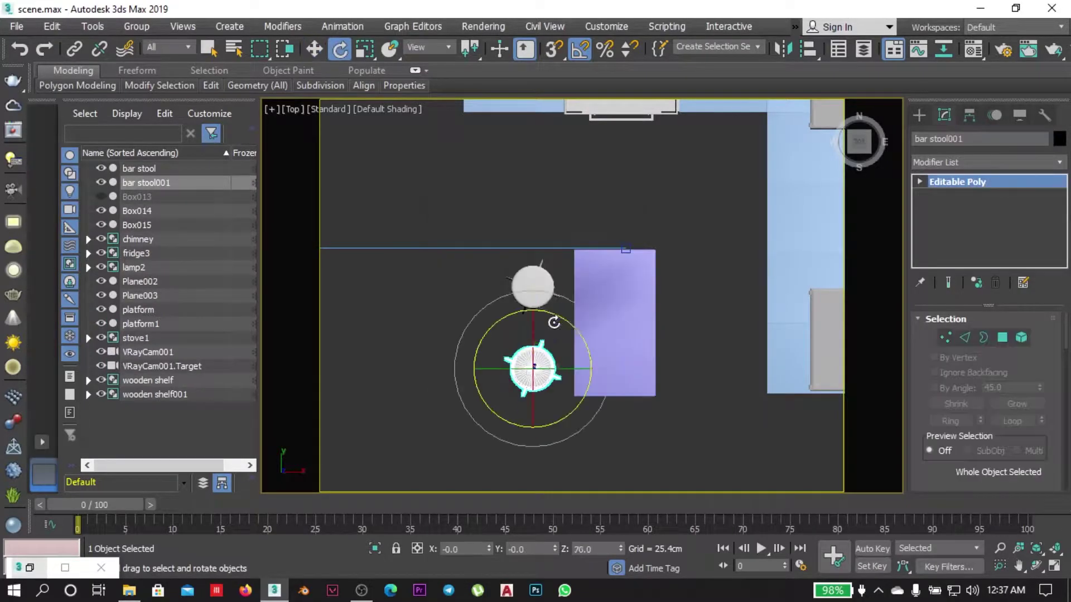
click(694, 300)
key(c)
key(f)
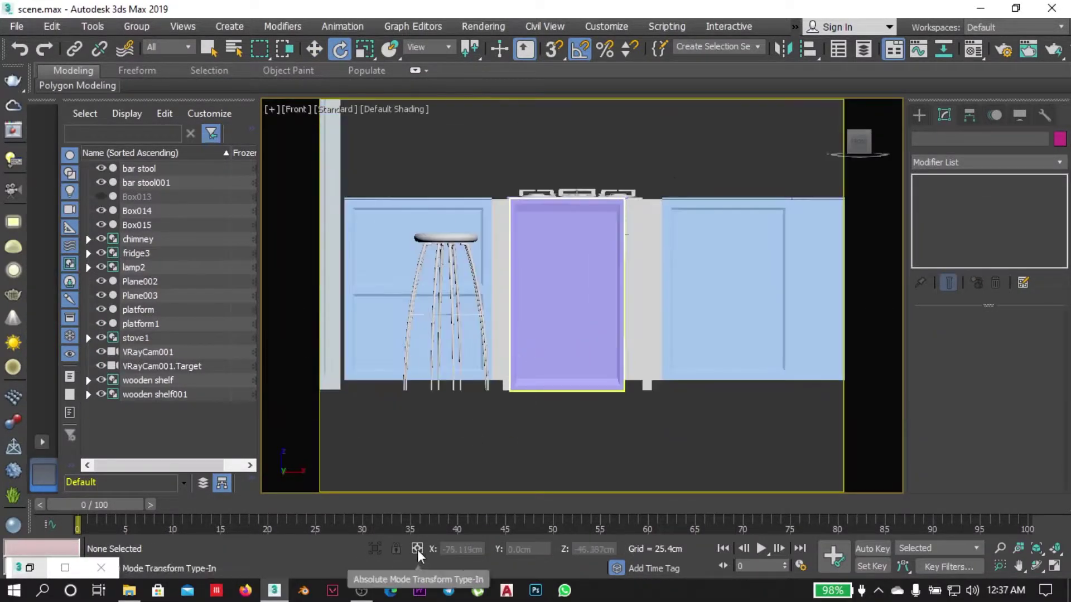
Unhide all objects and select bar stool001 in the camera view for moving.
right_click(670, 168)
click(743, 100)
key(c)
key(w)
click(656, 439)
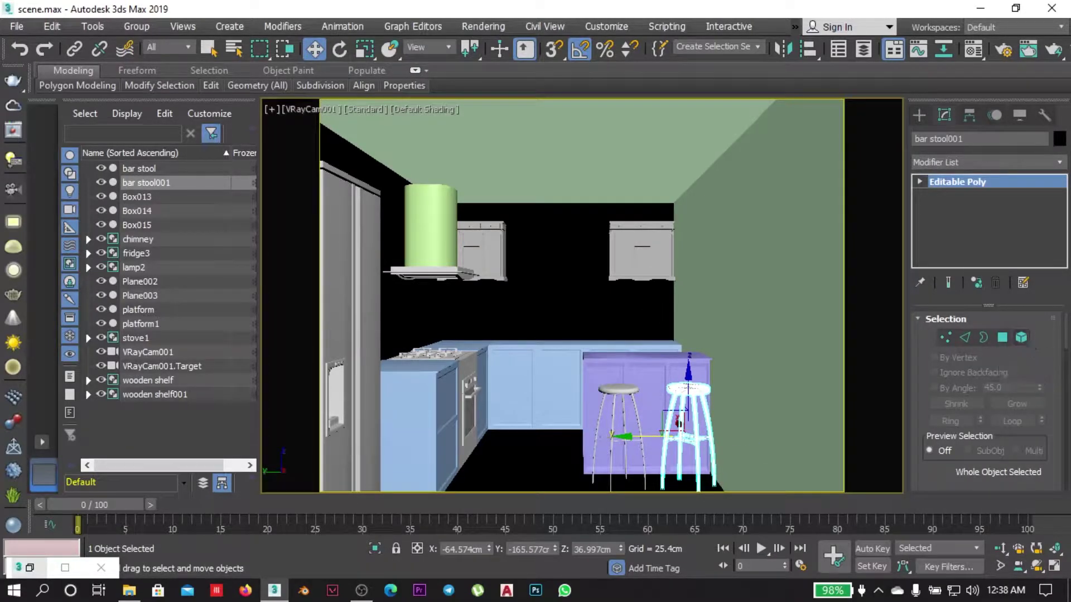
Isolate Box013 and connect its selected wall edges with new edges.
click(136, 196)
key(alt+q)
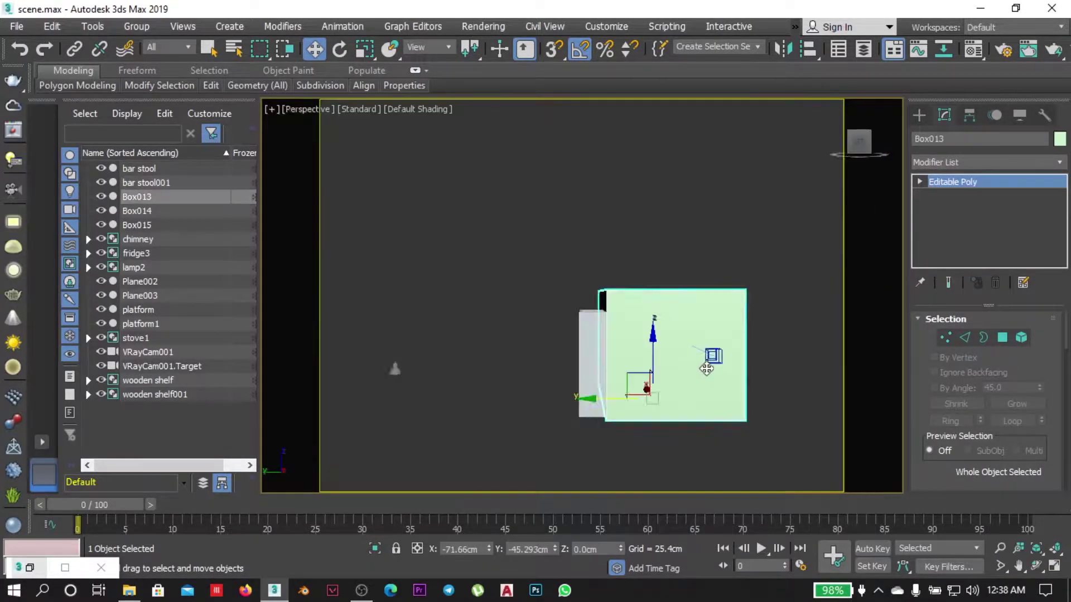
key(f)
key(2)
right_click(612, 282)
click(446, 338)
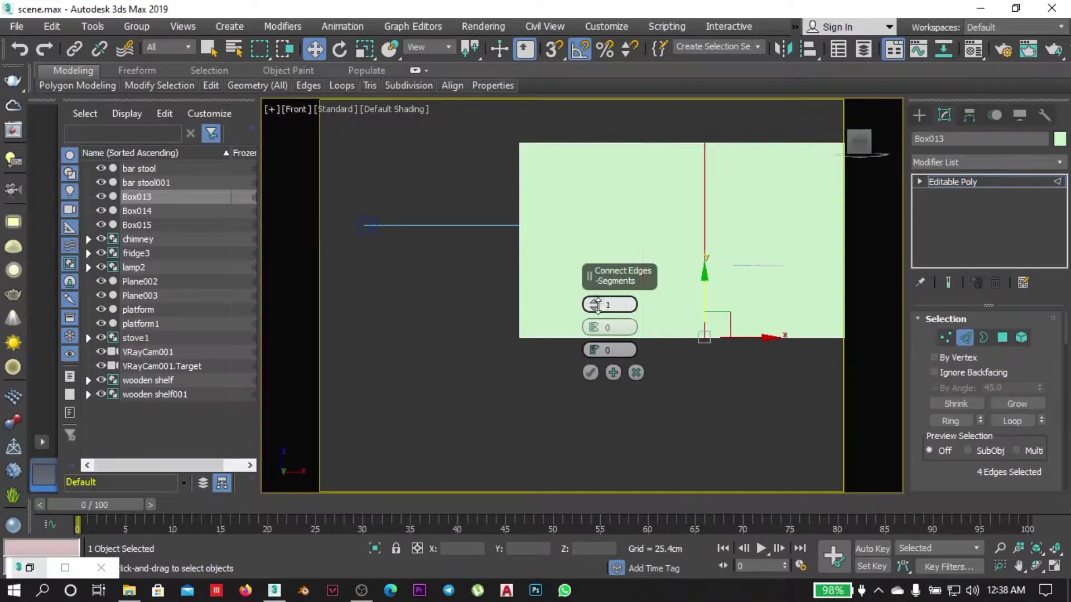
key(F3)
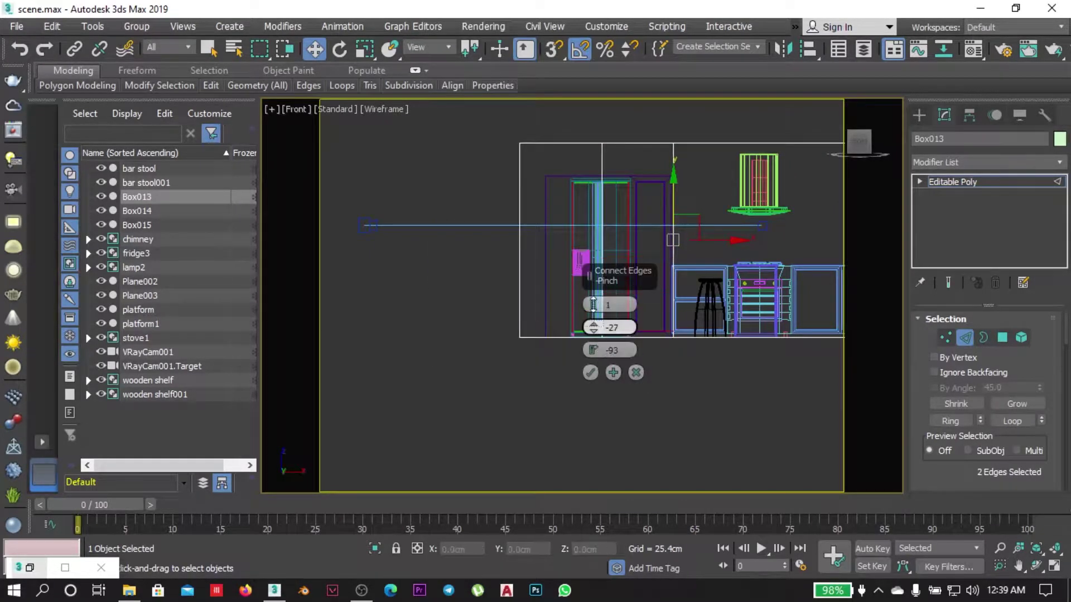
Set the scene units to feet and inches, then orbit to inspect the room.
click(606, 26)
click(672, 232)
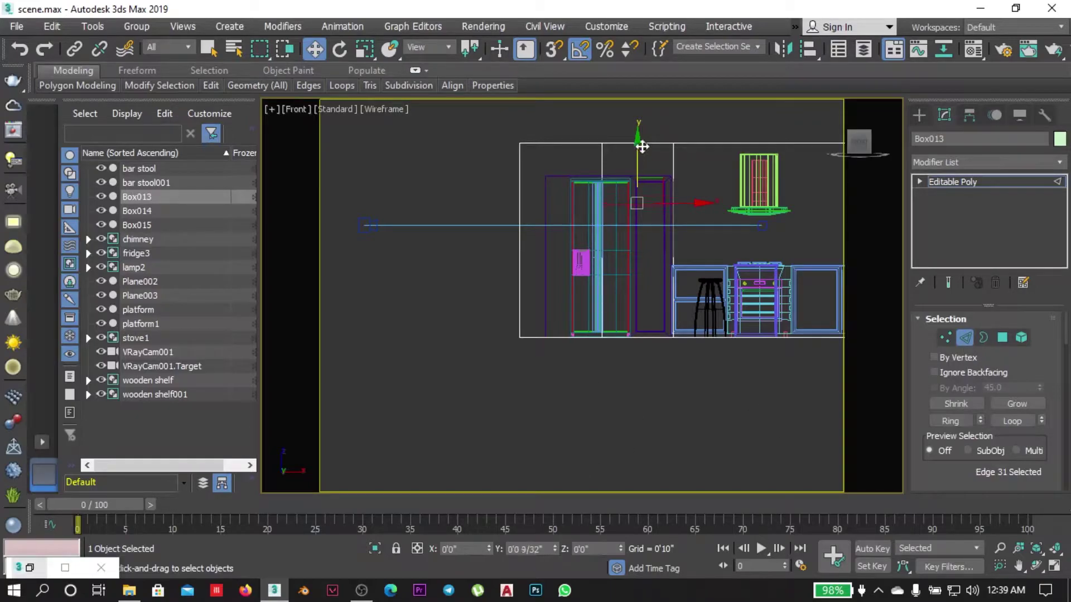
alt+middle_drag(650, 357, 688, 297)
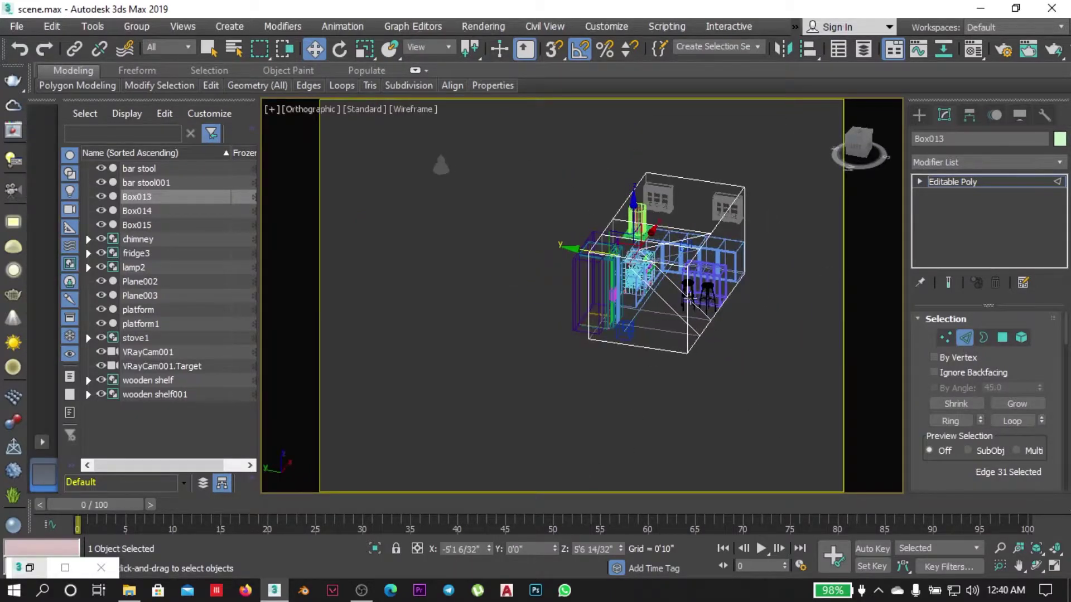
key(f)
alt+middle_drag(645, 211, 614, 234)
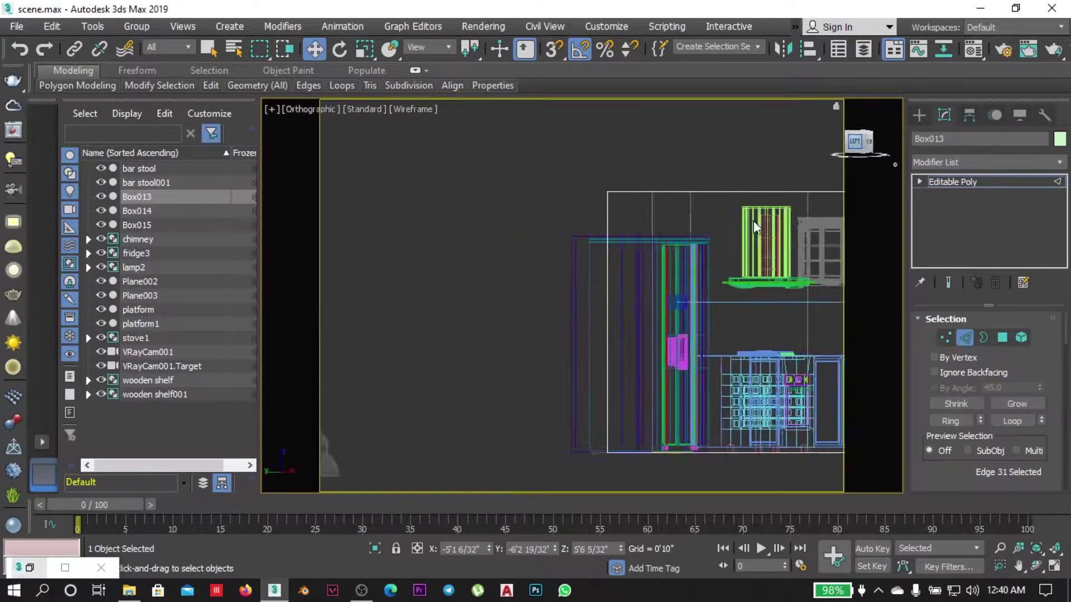
key(l)
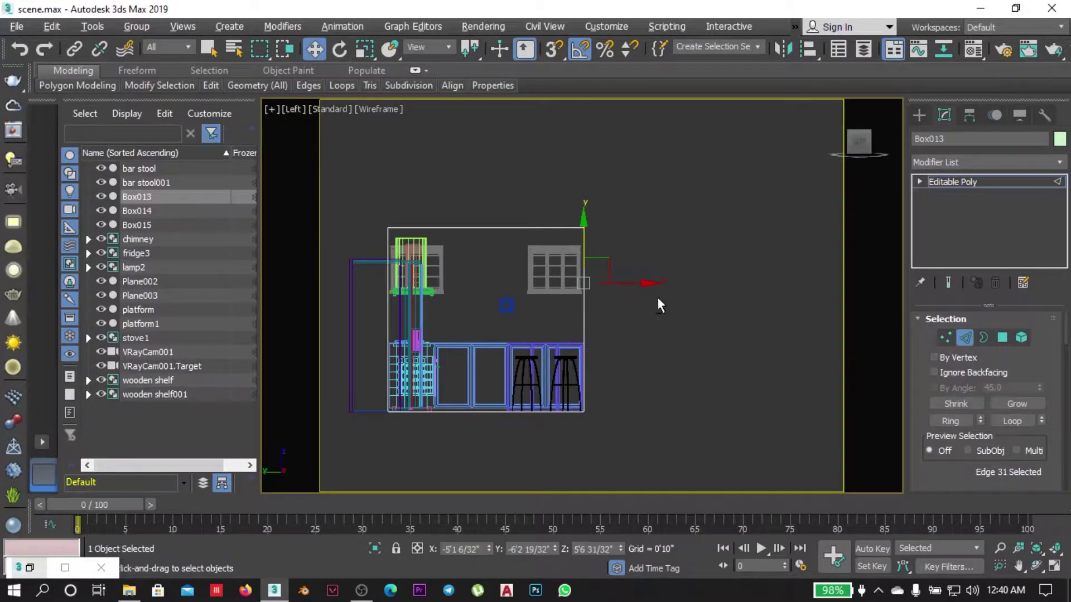
alt+middle_drag(659, 305, 616, 551)
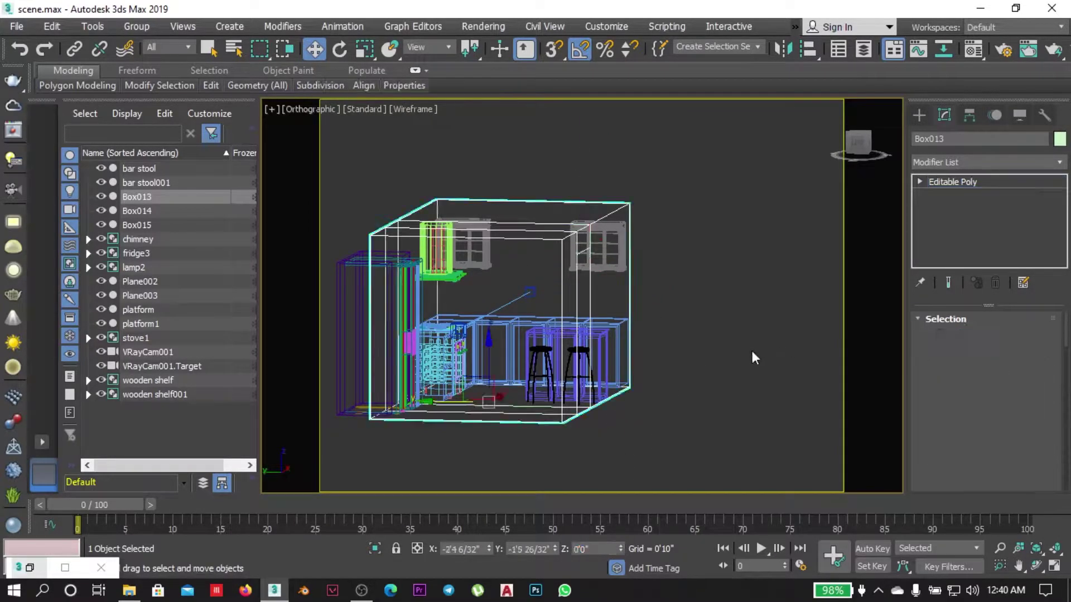
Select Box013's floor faces in the perspective view.
key(2)
key(p)
key(4)
key(z)
key(shift+z)
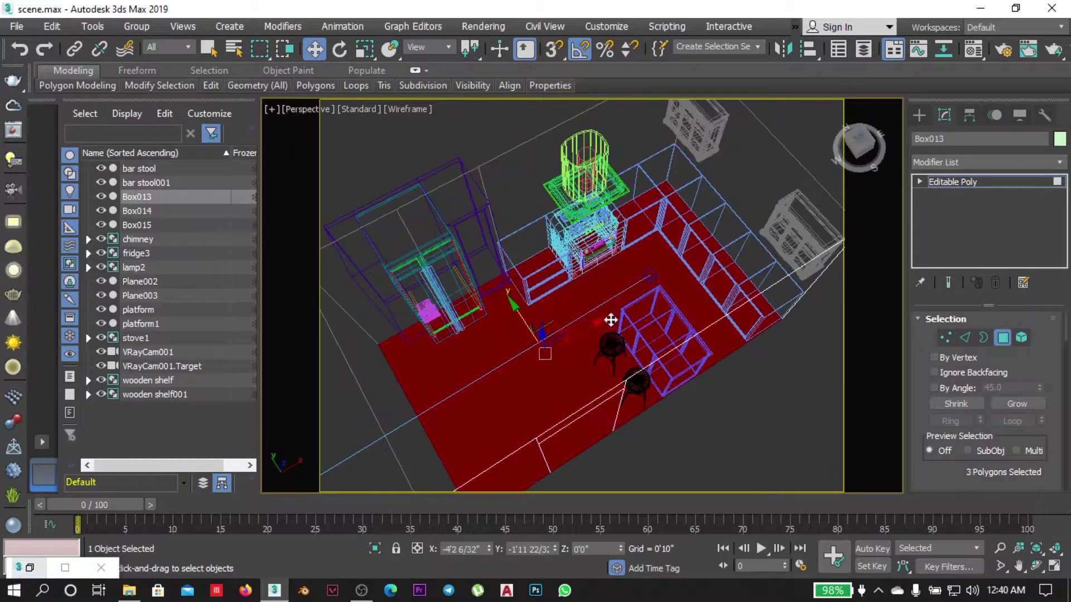
click(620, 352)
scroll(588, 368, down, 5)
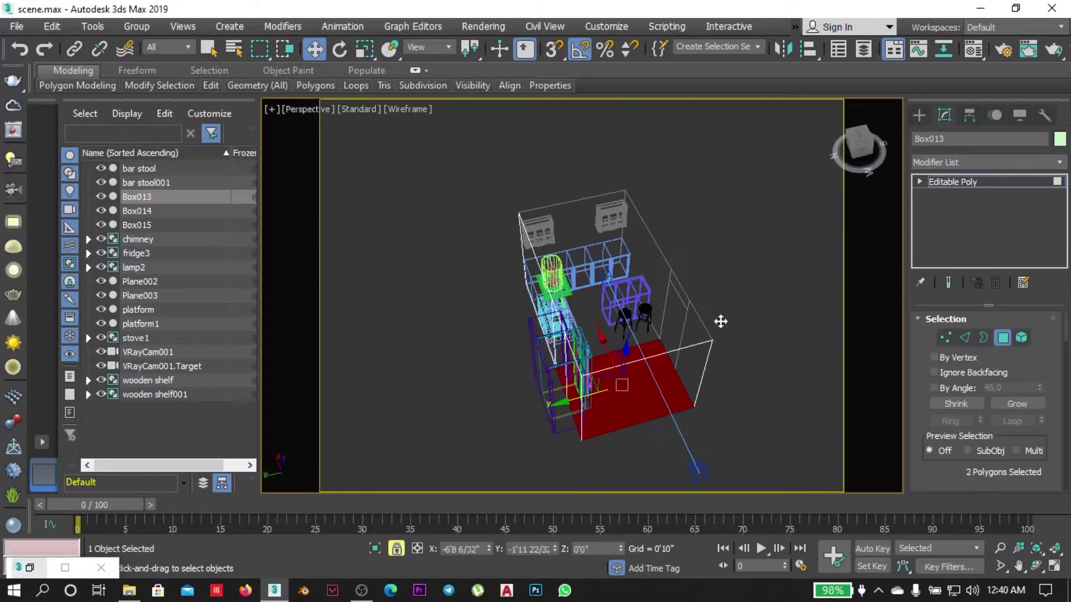
mouse_move(719, 318)
alt+middle_down()
mouse_move(706, 359)
mouse_move(528, 351)
mouse_move(517, 391)
alt+middle_up()
Delete the selected floor faces of the room box Box013.
key(4)
key(alt+q)
key(F3)
key(4)
key(Delete)
key(4)
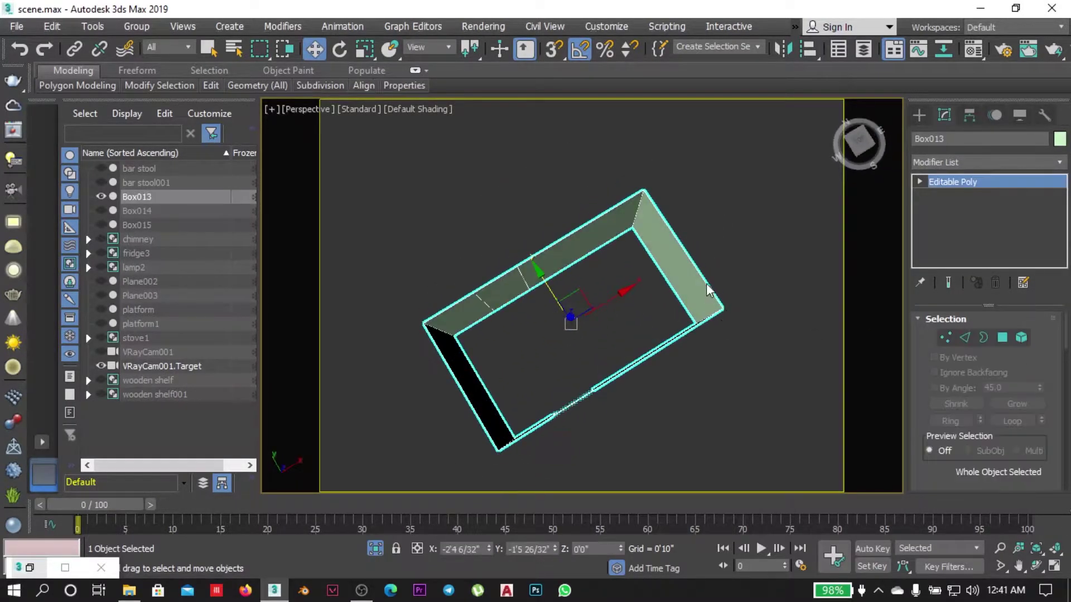
key(t)
Add a Shell modifier to Box013 with its Inner Amount set to 0.
click(998, 162)
key(s)
key(h)
key(Return)
key(F3)
scroll(721, 242, up, 5)
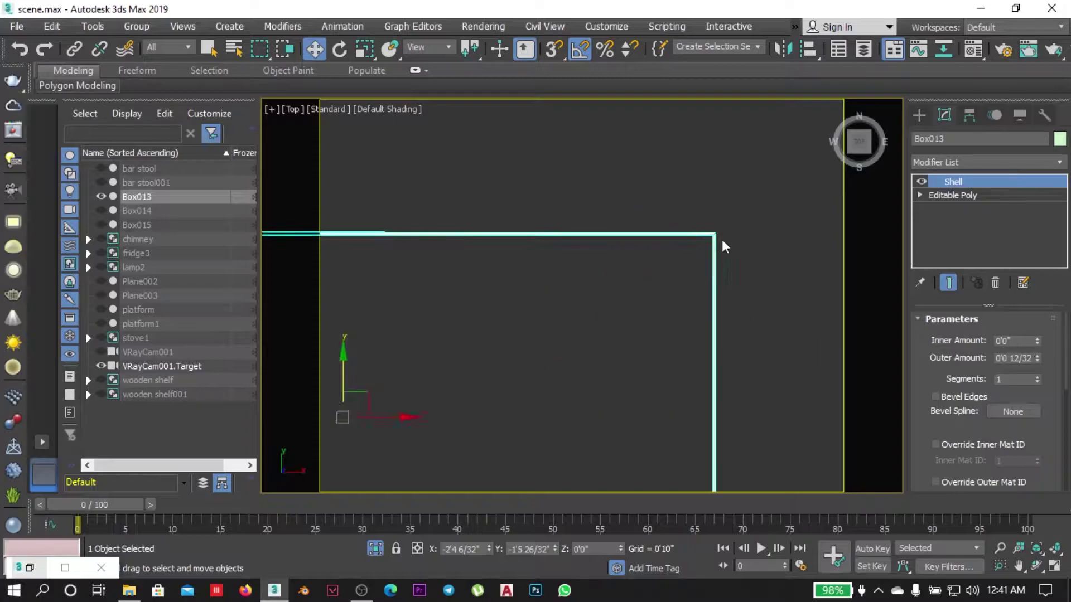
drag(1037, 358, 1038, 363)
key(Return)
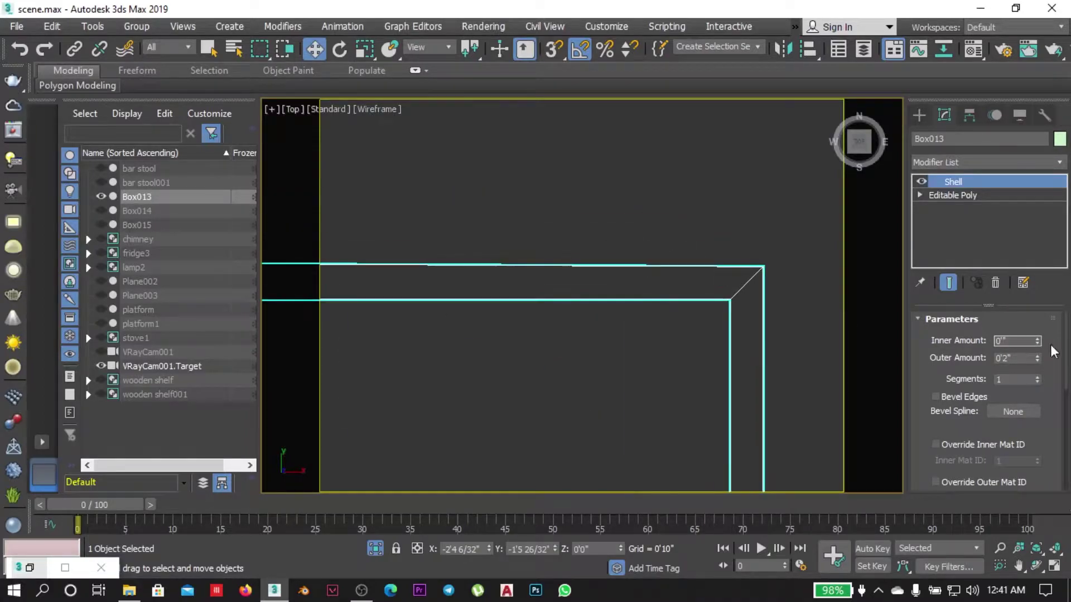
Convert the shelled wall box to Editable Poly and exit isolation.
right_click(724, 270)
click(956, 449)
key(1)
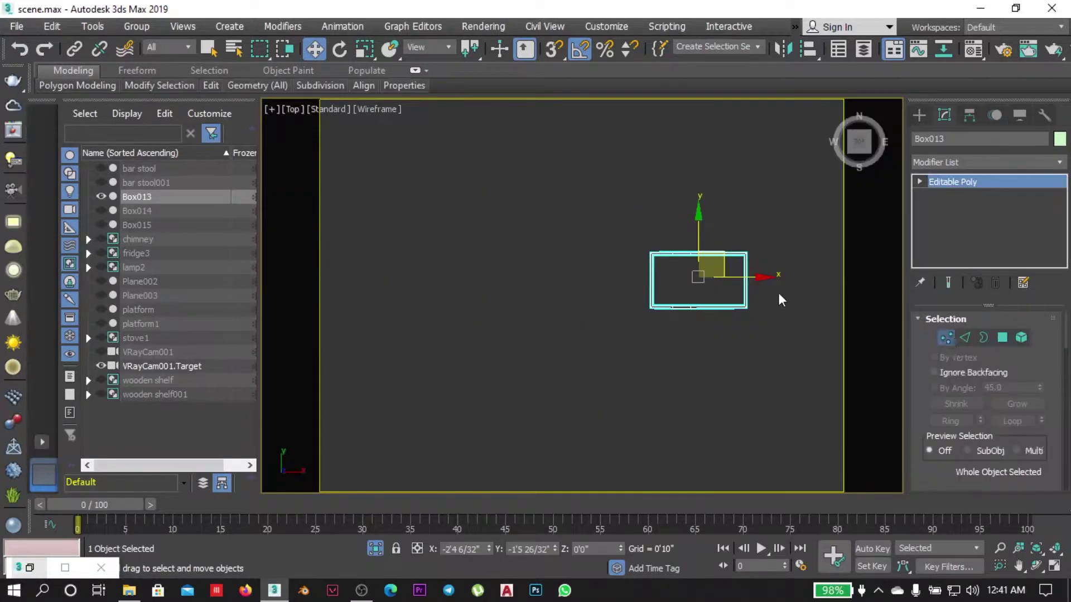
scroll(638, 205, up, 3)
key(ctrl+a)
scroll(516, 204, down, 4)
key(r)
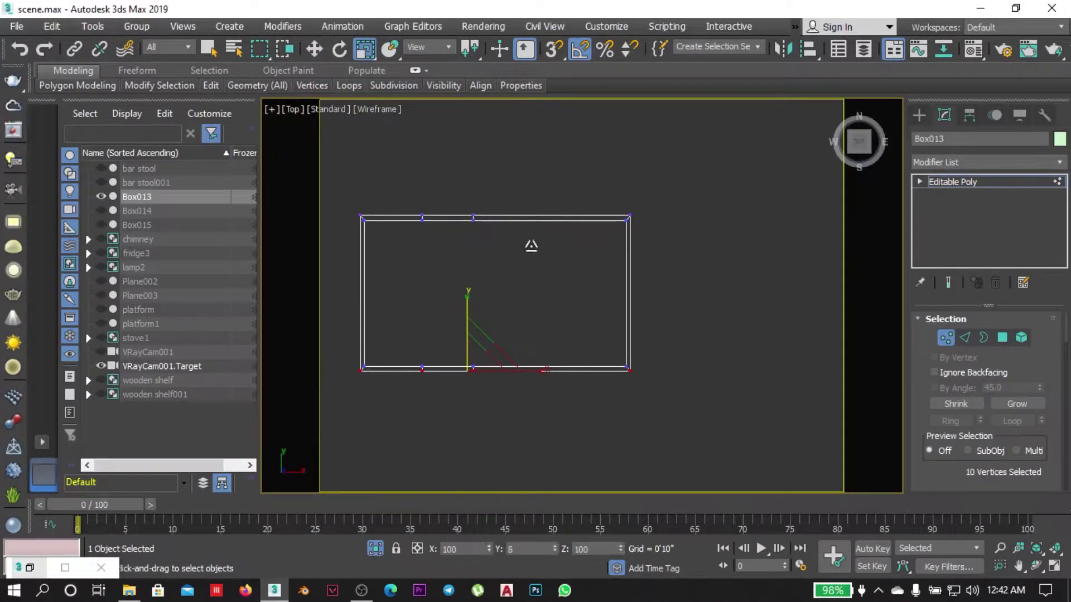
key(1)
key(alt+q)
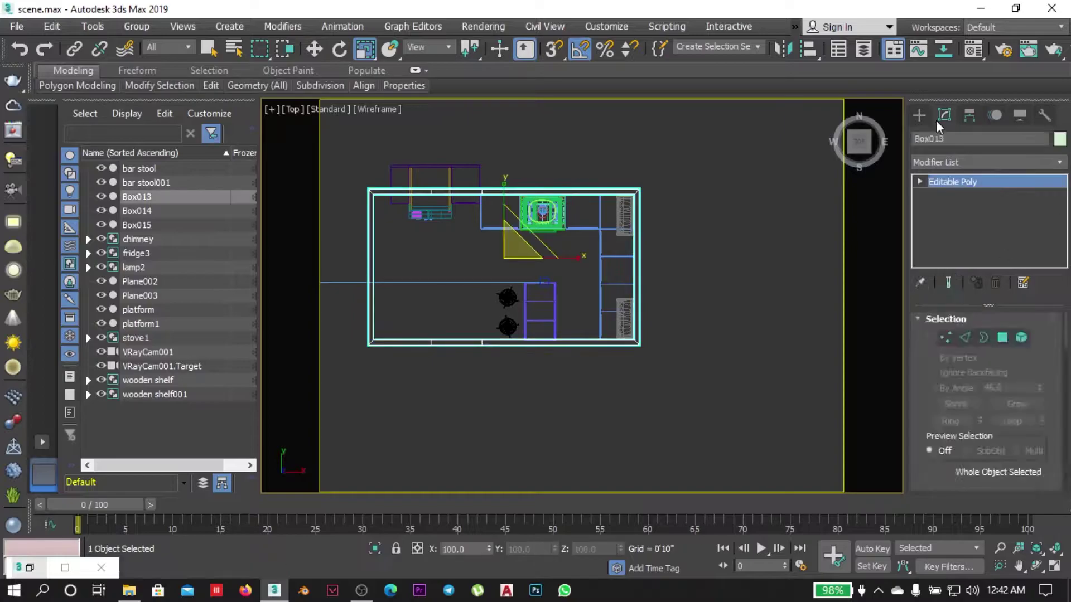
Draw Plane004 covering the whole room in Top view.
click(920, 115)
click(1016, 275)
drag(369, 189, 641, 346)
right_click(463, 254)
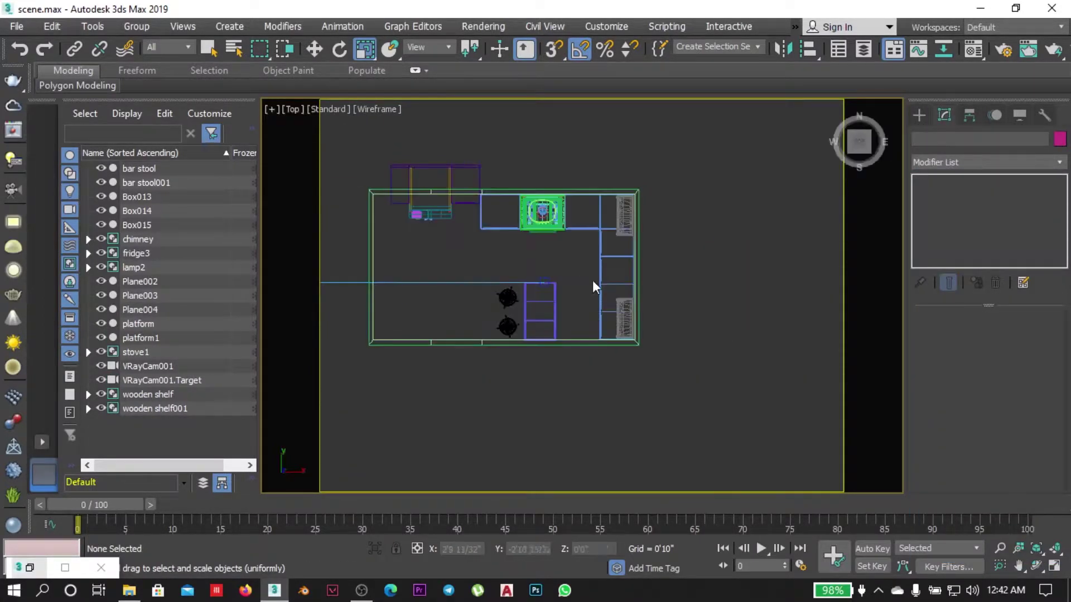
click(593, 286)
Shift-drag an instanced copy of the plane, Plane005, below it in Front view.
key(f)
scroll(597, 268, down, 5)
shift+drag(572, 163, 571, 178)
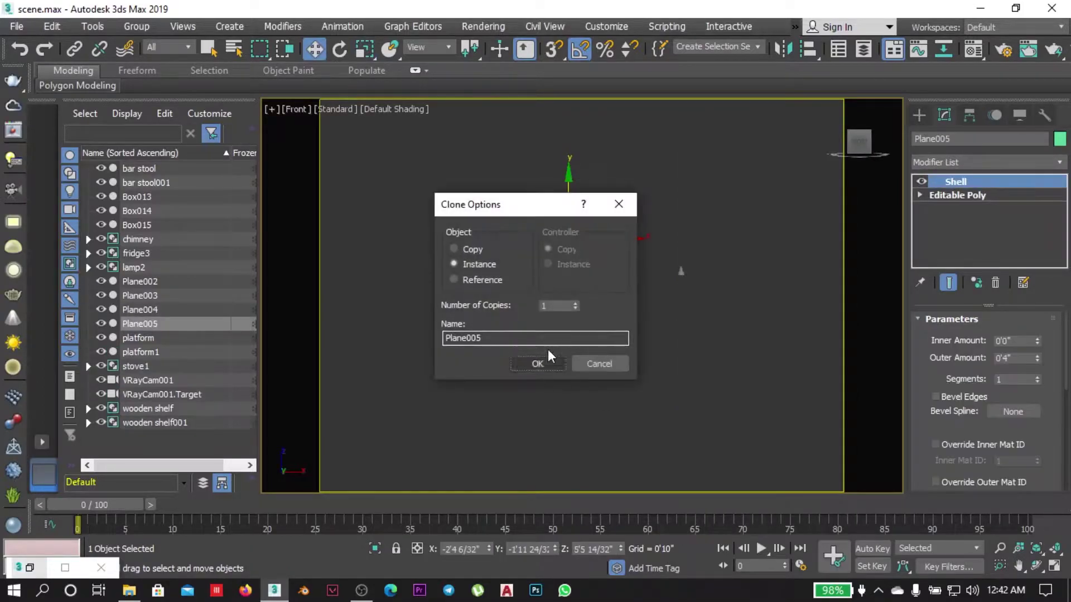
click(550, 360)
key(t)
click(681, 352)
scroll(621, 286, down, 3)
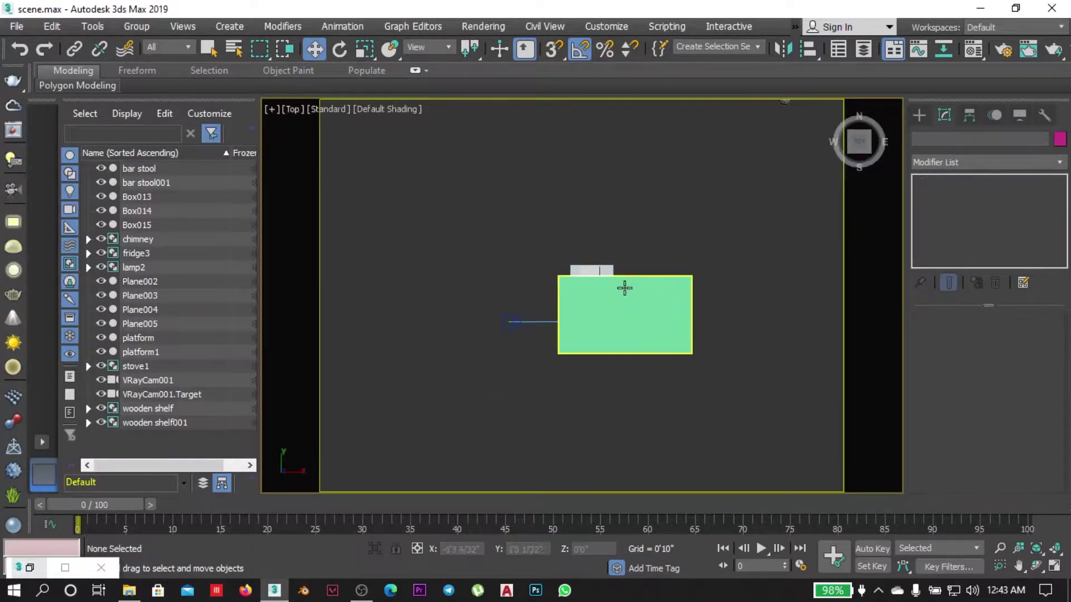
Switch between VRayCam001 and Top view, selecting then deselecting the fridge3 group.
key(p)
key(c)
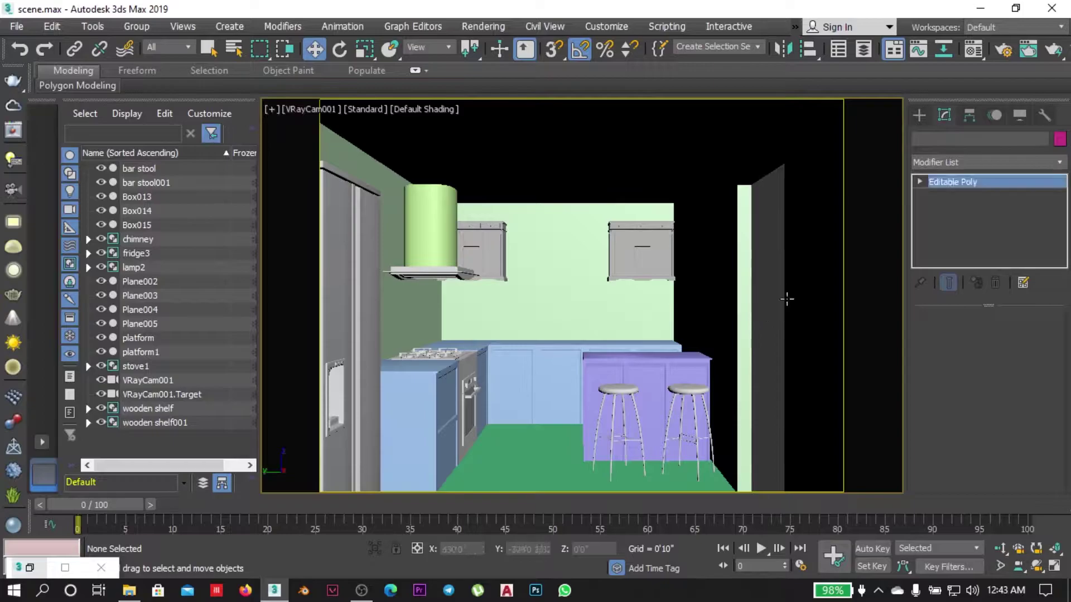
click(762, 310)
key(ctrl+d)
key(t)
click(524, 334)
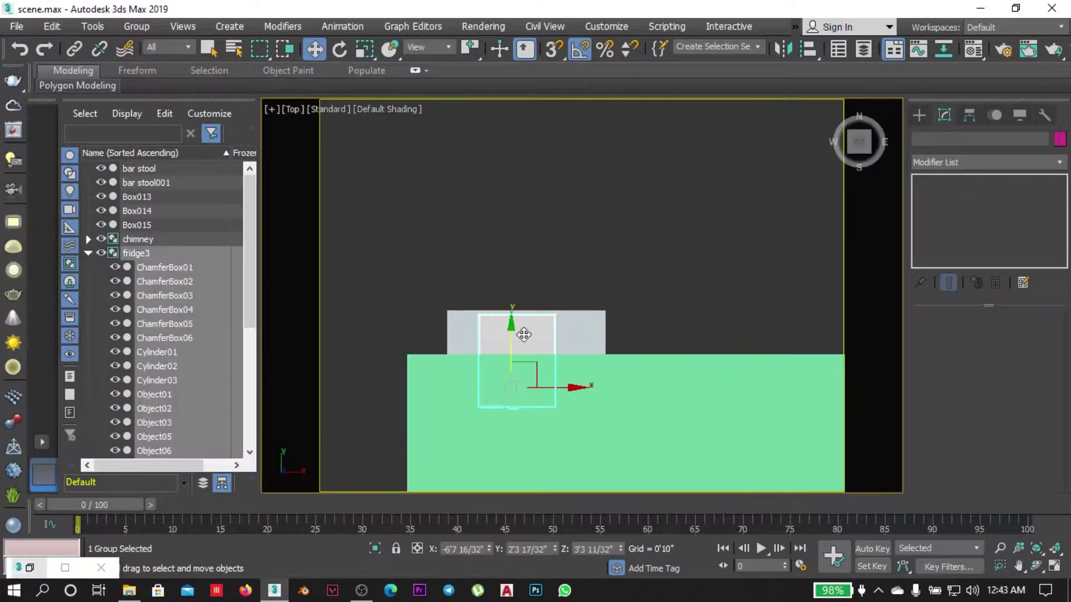
click(672, 265)
scroll(671, 266, down, 3)
key(F3)
scroll(558, 440, up, 4)
Select Box013, toggle vertex mode, and check it in Top and shaded camera views.
click(581, 438)
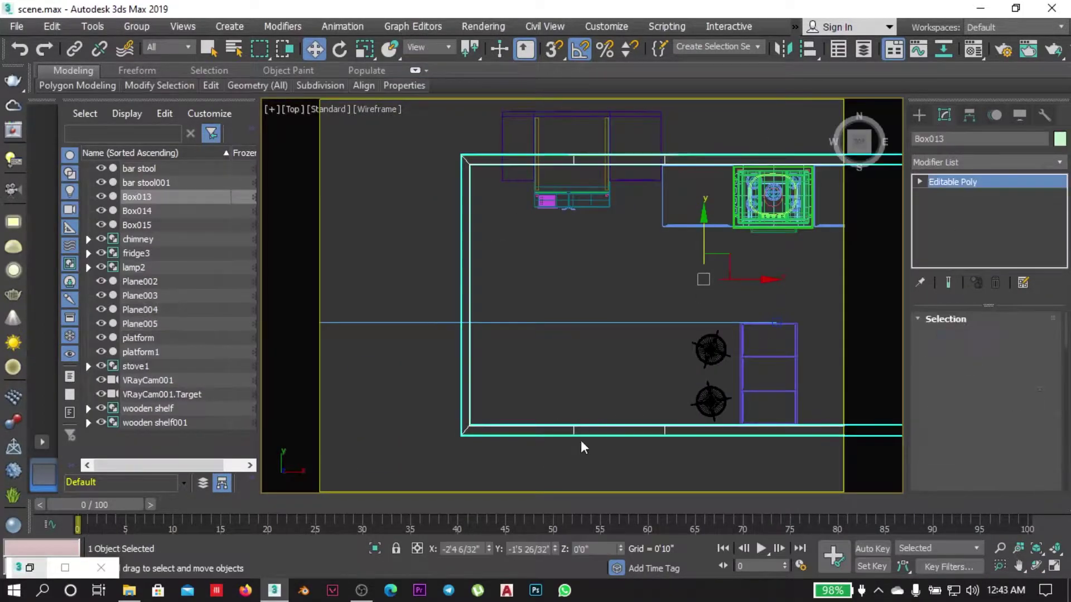
key(1)
key(c)
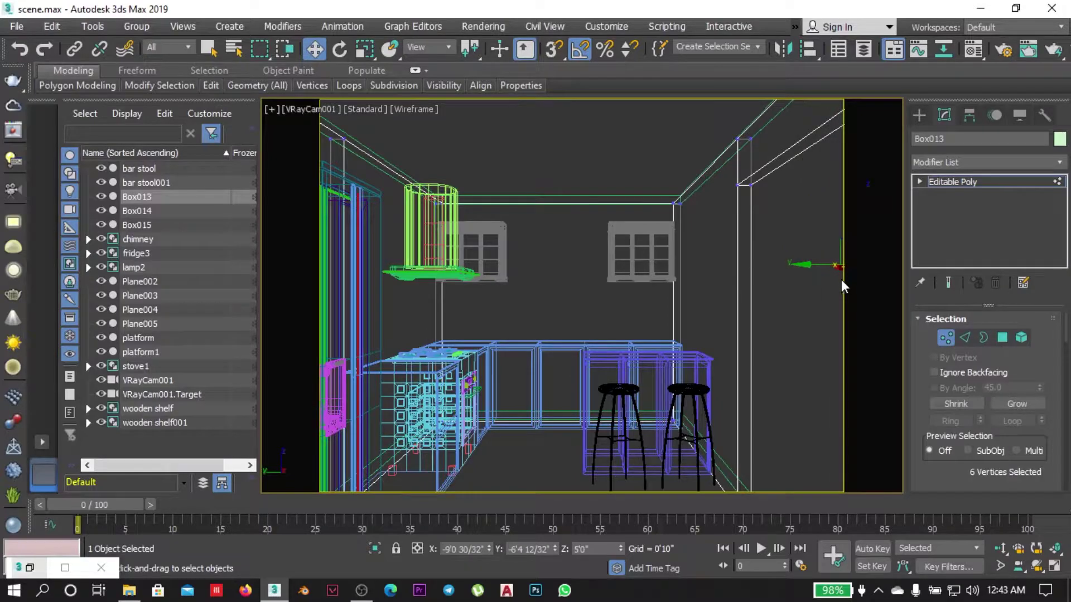
key(t)
key(1)
click(593, 391)
key(c)
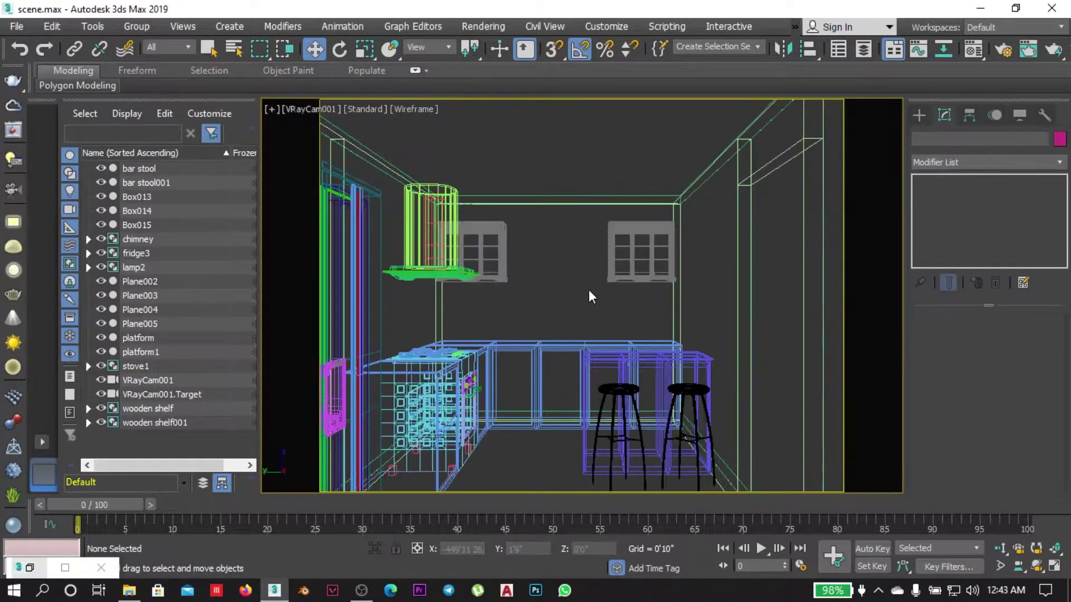
key(F3)
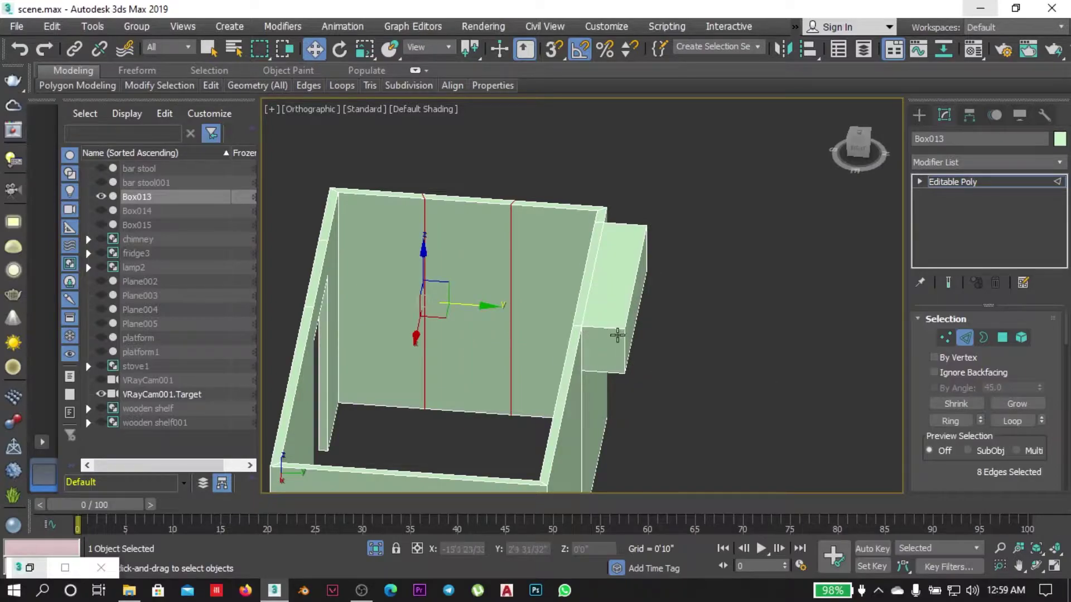
Scale Box013's selected vertices outward in the Top view.
key(t)
key(1)
key(r)
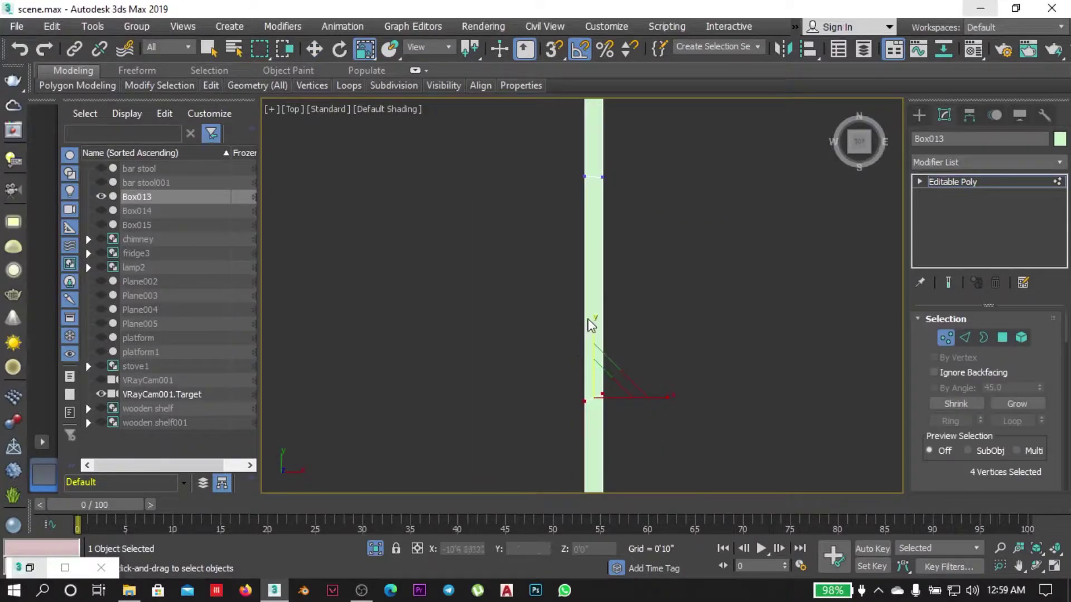
drag(591, 326, 642, 268)
scroll(588, 126, up, 3)
scroll(589, 125, up, 2)
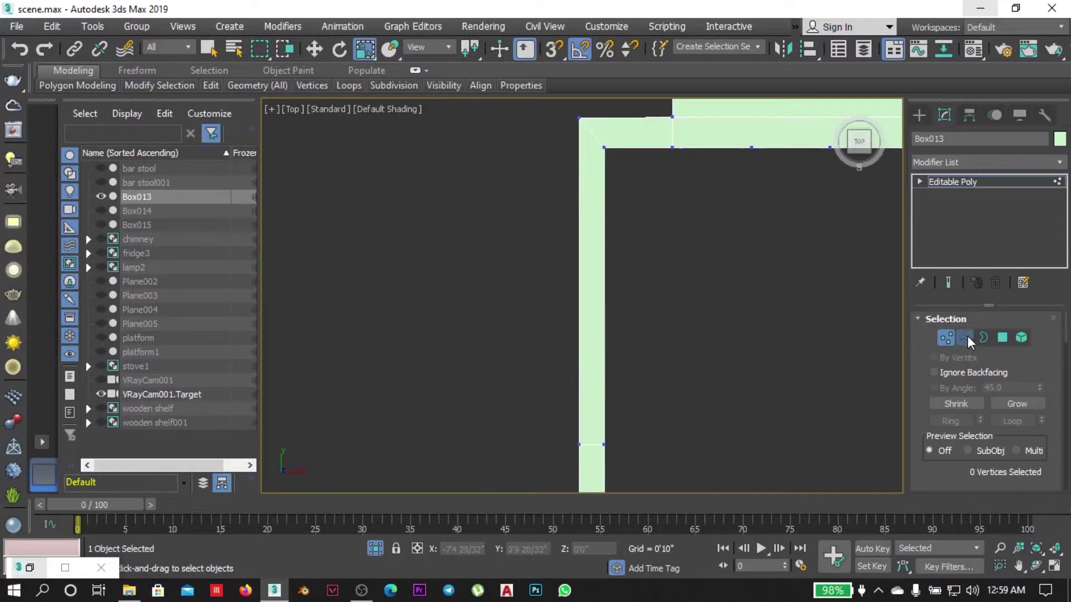
Switch Box013 to edge level and frame the wall's corner and upper part.
right_click(676, 220)
click(652, 195)
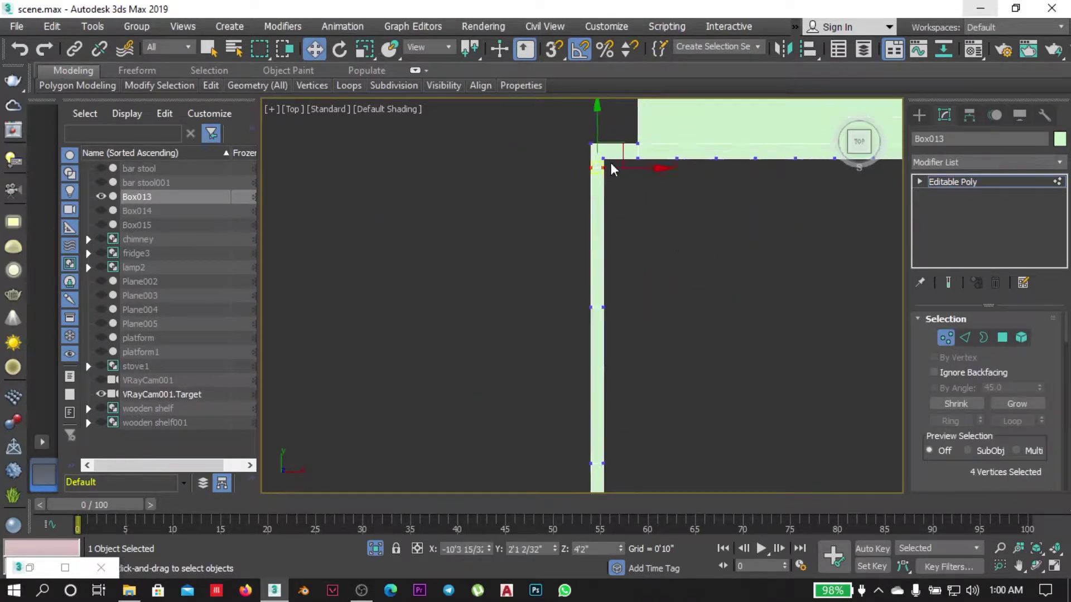
middle_drag(610, 167, 614, 106)
click(965, 337)
right_click(705, 310)
click(531, 371)
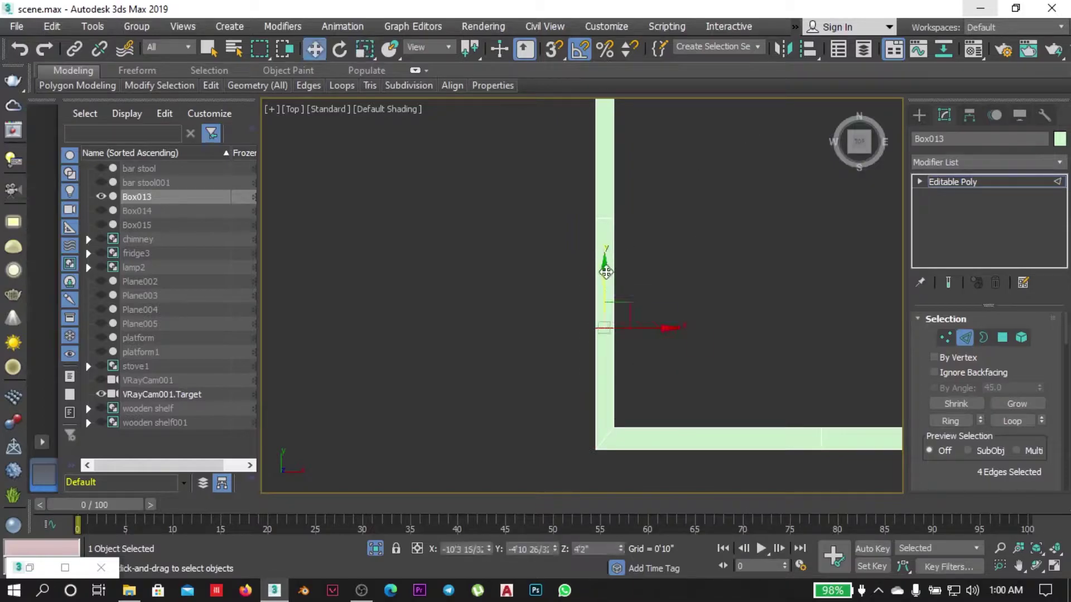
scroll(625, 363, down, 4)
middle_drag(640, 389, 642, 334)
mouse_move(823, 313)
alt+middle_down()
mouse_move(729, 275)
mouse_move(676, 282)
mouse_move(915, 331)
alt+middle_up()
Region-select the vertical edges running across the divided wall.
drag(604, 269, 602, 269)
scroll(583, 263, up, 5)
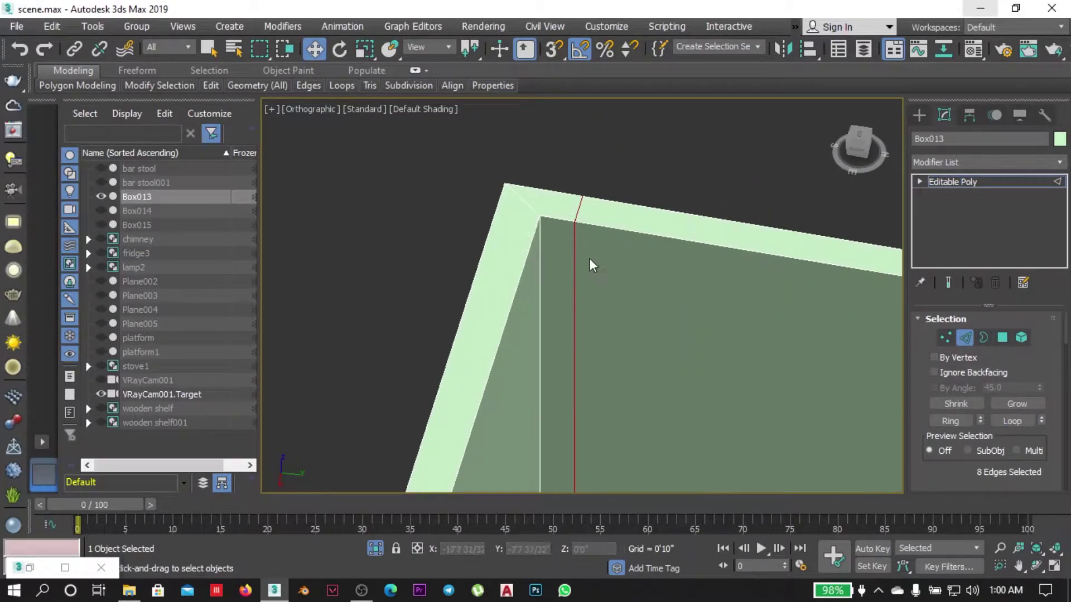
scroll(692, 327, down, 5)
scroll(755, 304, up, 5)
alt+middle_drag(755, 304, 865, 233)
key(p)
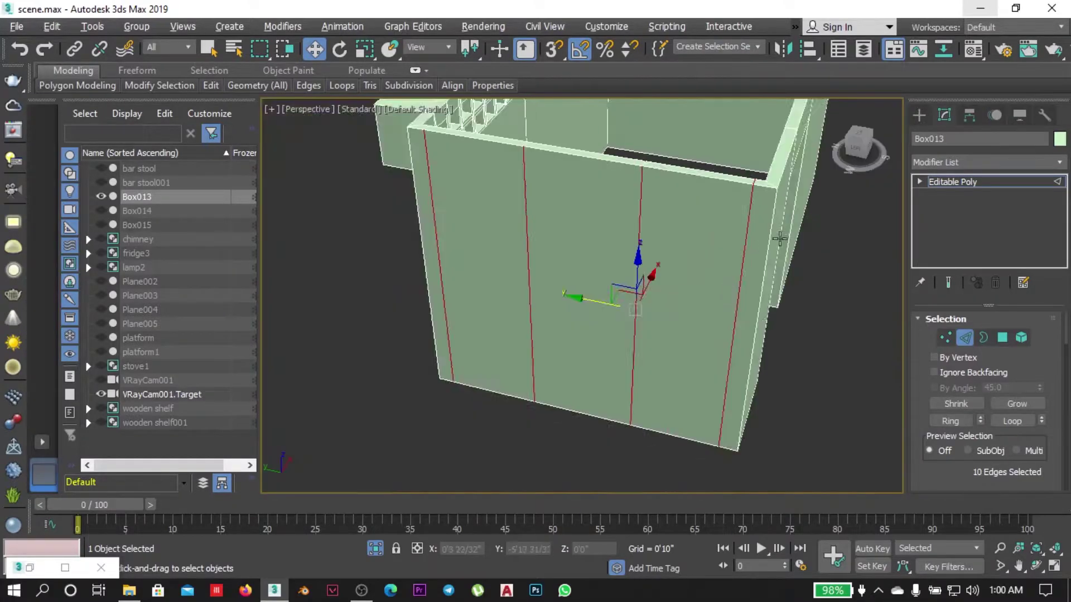
mouse_move(630, 256)
alt+middle_down()
mouse_move(627, 318)
mouse_move(589, 274)
alt+middle_up()
Connect the selected edges with 2 horizontal segments and adjust Pinch to space them.
right_click(588, 273)
click(531, 258)
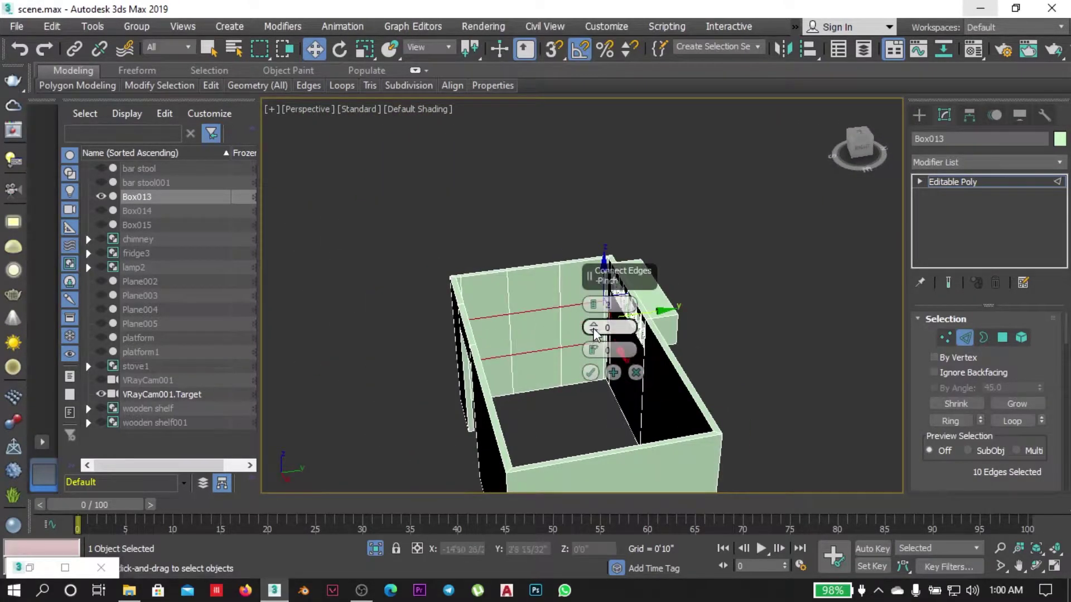
alt+middle_drag(633, 233, 674, 239)
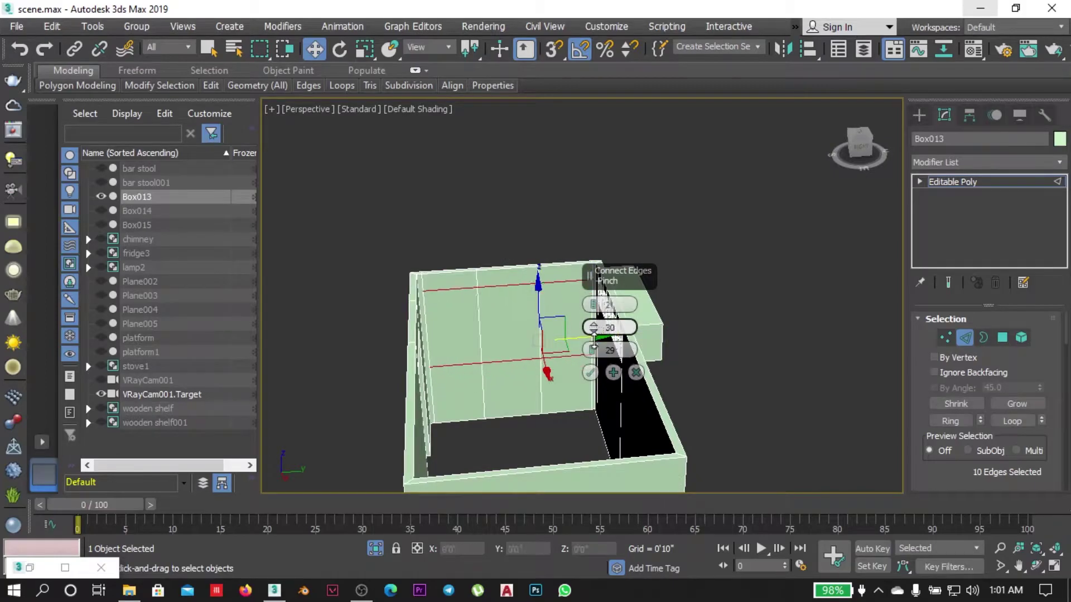
drag(592, 330, 593, 340)
key(l)
key(F3)
scroll(744, 269, down, 3)
scroll(745, 270, up, 2)
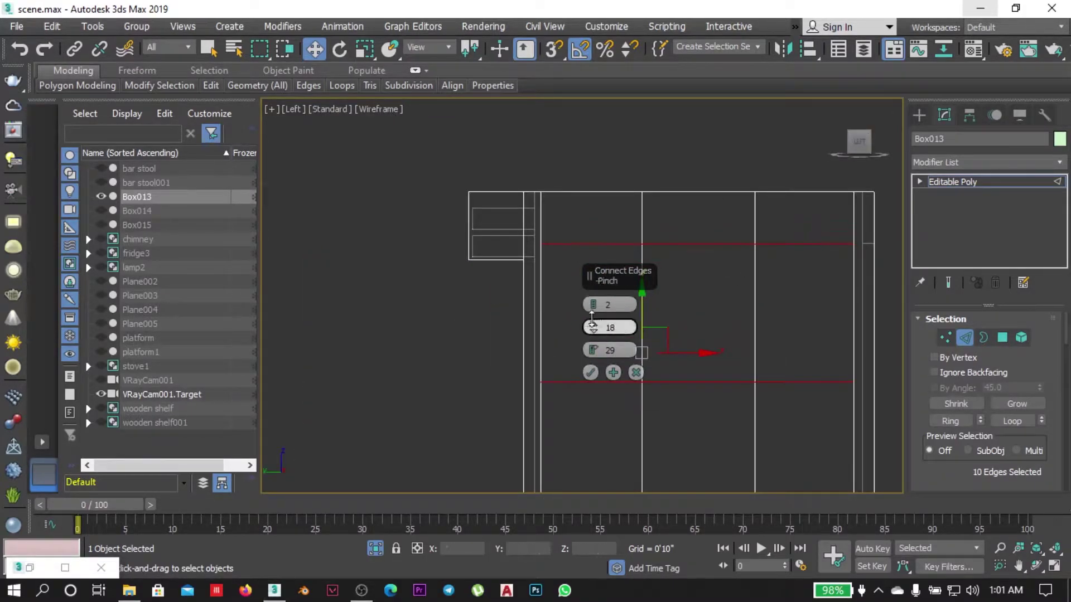
click(591, 372)
Return to vertex level and end isolation so all objects show again.
scroll(591, 368, down, 2)
key(1)
click(375, 550)
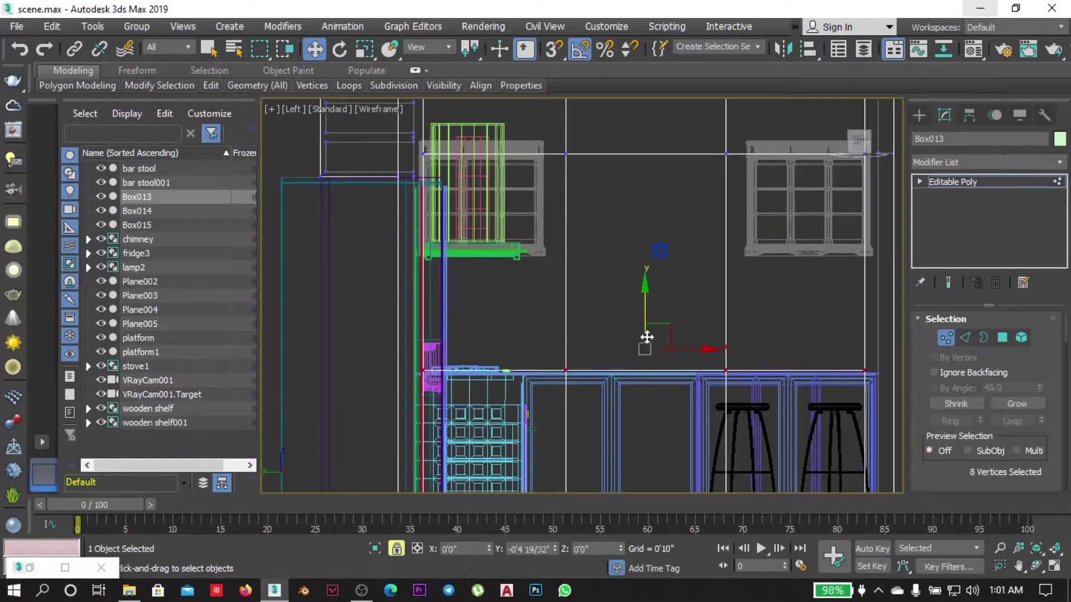
scroll(647, 339, down, 2)
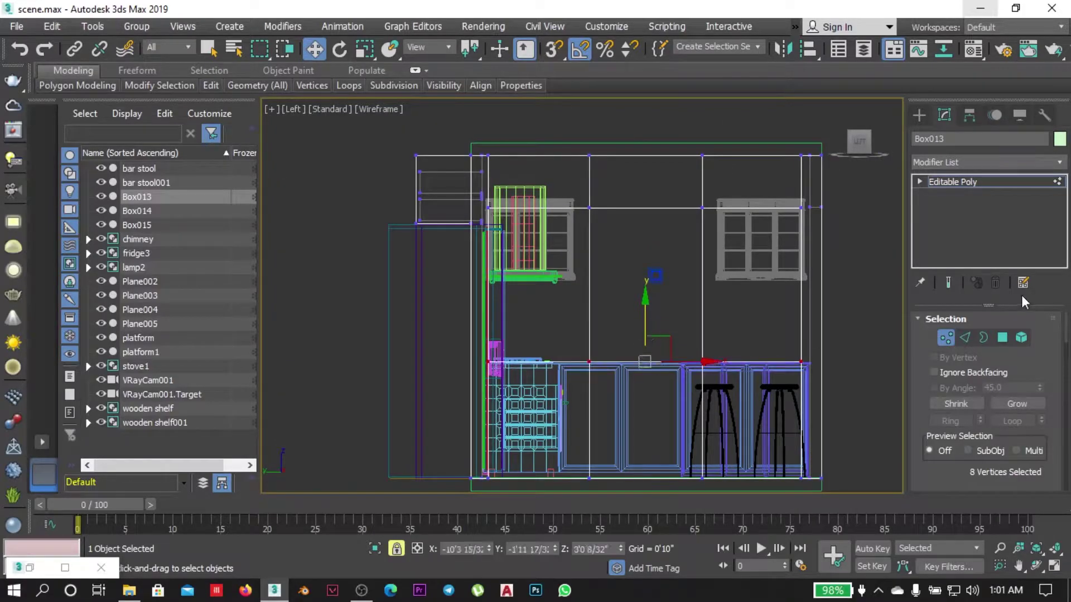
Select the wall's front face at polygon level and isolate the wall.
key(1)
key(4)
key(4)
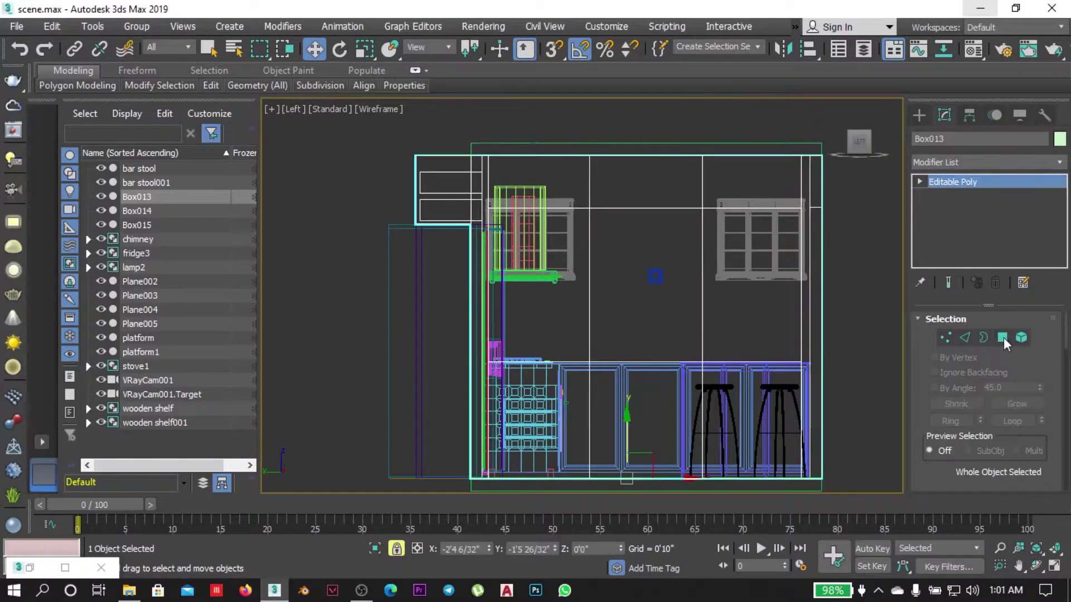
key(4)
key(p)
click(638, 365)
alt+middle_drag(638, 366, 618, 323)
right_click(619, 323)
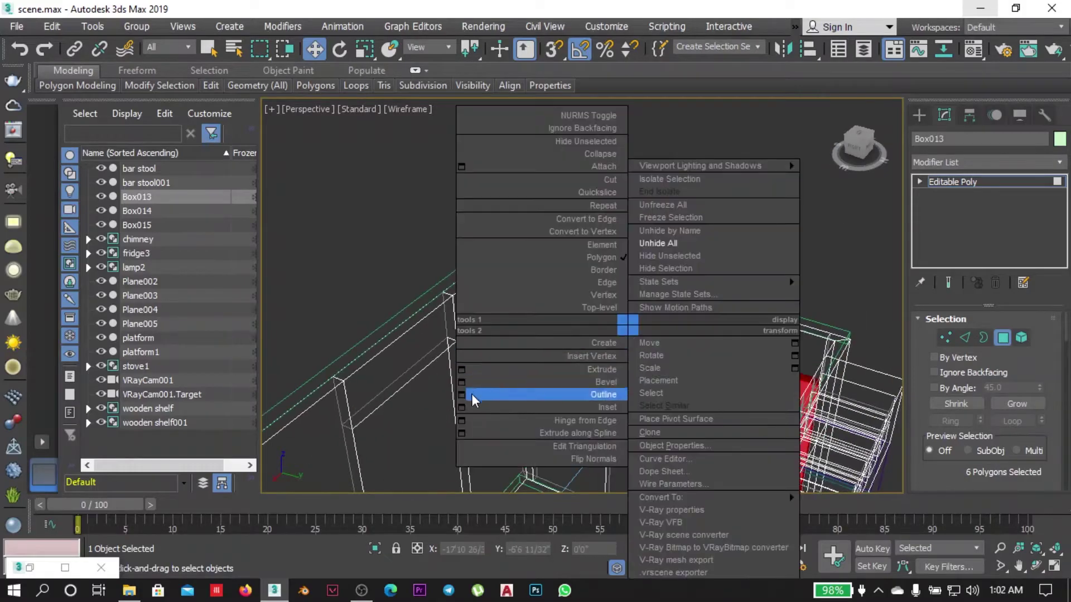
click(472, 397)
Pick the six window-panel faces and set the units to metric.
click(878, 141)
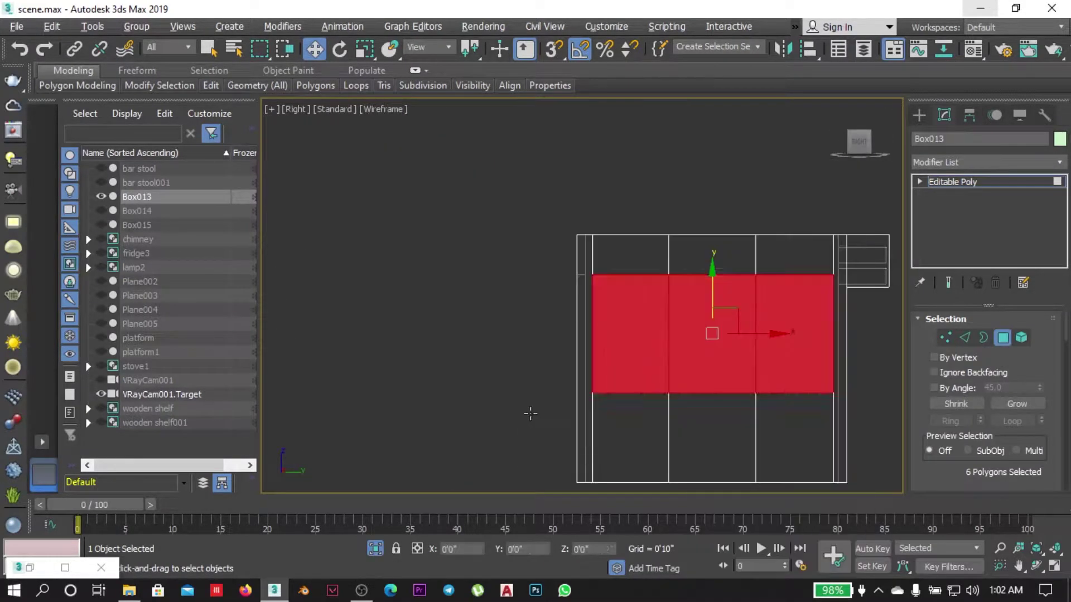
scroll(736, 324, up, 3)
click(606, 27)
click(607, 235)
click(446, 223)
click(545, 433)
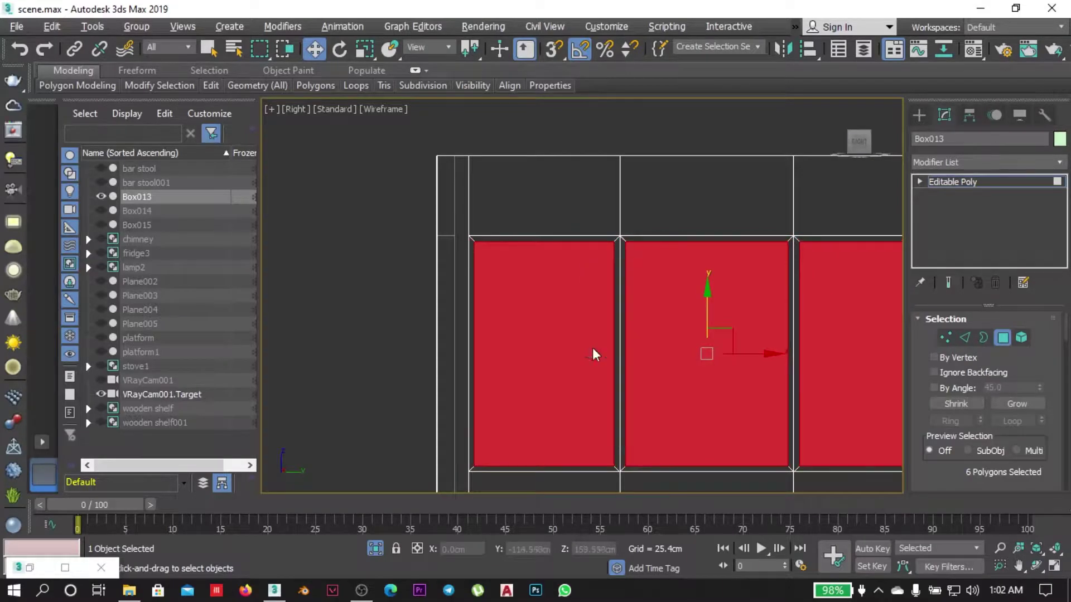
Open the selected faces' editing options, dismiss them, and clear the face selection.
scroll(594, 354, down, 2)
right_click(595, 355)
click(942, 318)
click(719, 167)
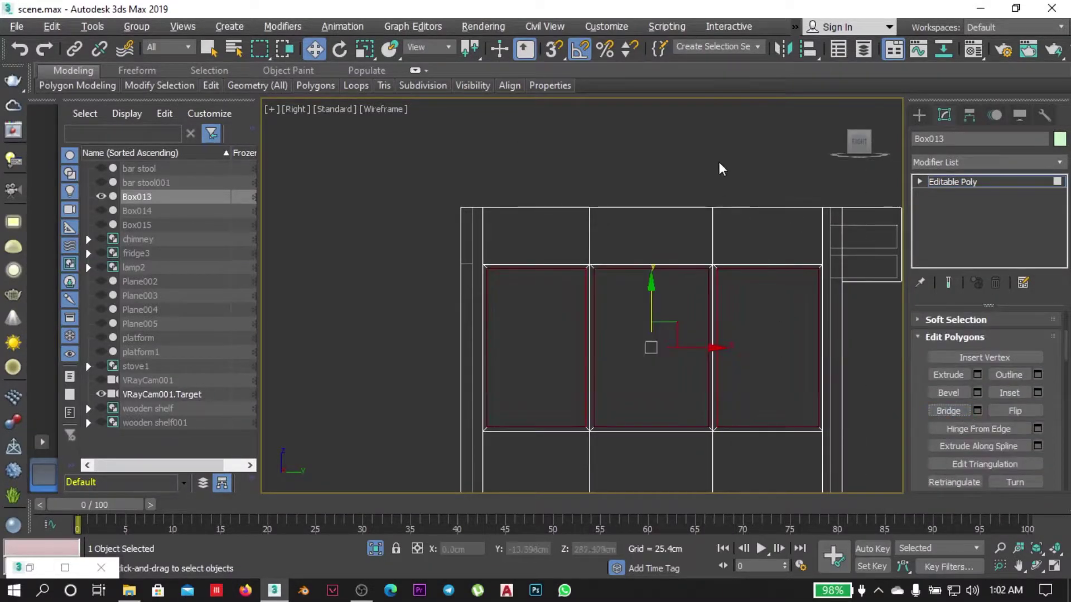
Region-select the vertices around the window panels and frame.
key(1)
scroll(792, 361, up, 5)
drag(827, 397, 778, 348)
scroll(794, 407, down, 3)
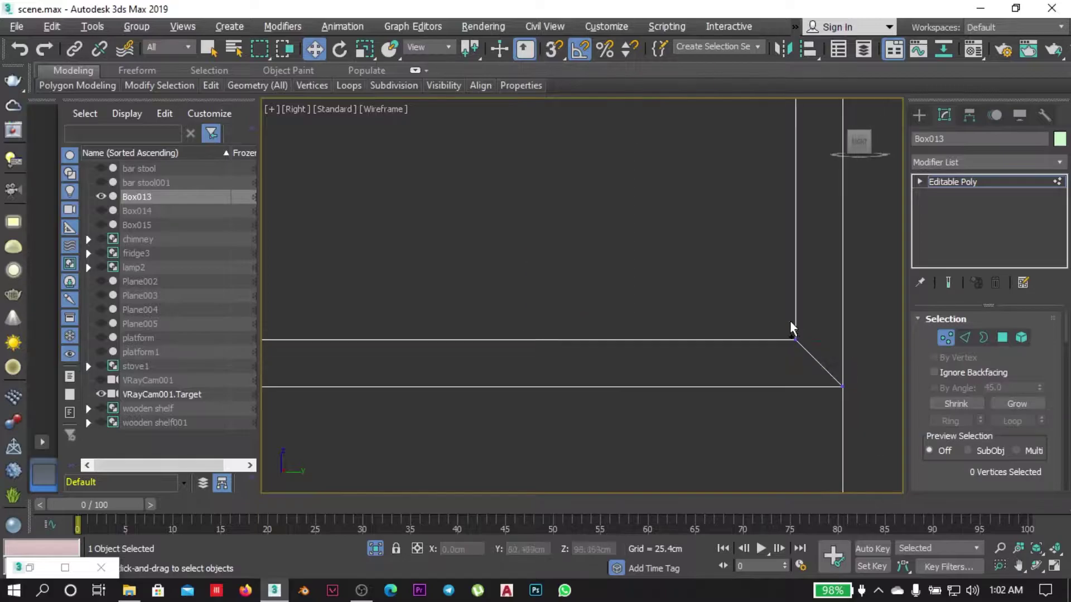
scroll(769, 352, up, 3)
scroll(726, 307, down, 3)
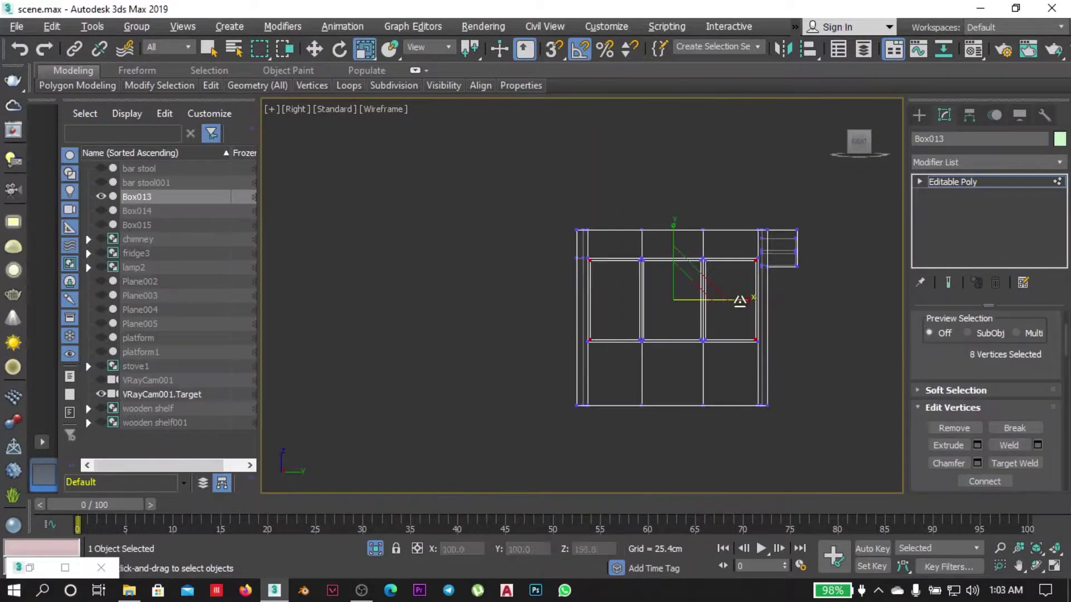
ctrl+drag(748, 308, 673, 244)
Clear the vertex selection and zoom into the wall in the Left view.
key(r)
scroll(492, 366, up, 3)
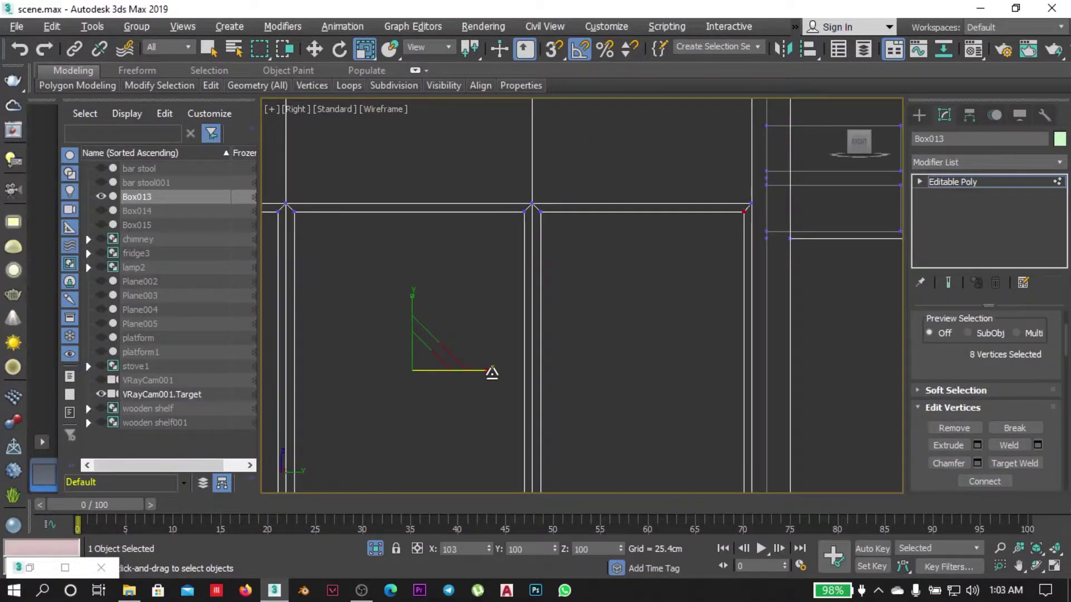
scroll(693, 196, up, 3)
scroll(641, 301, down, 5)
key(p)
scroll(697, 313, down, 4)
click(721, 344)
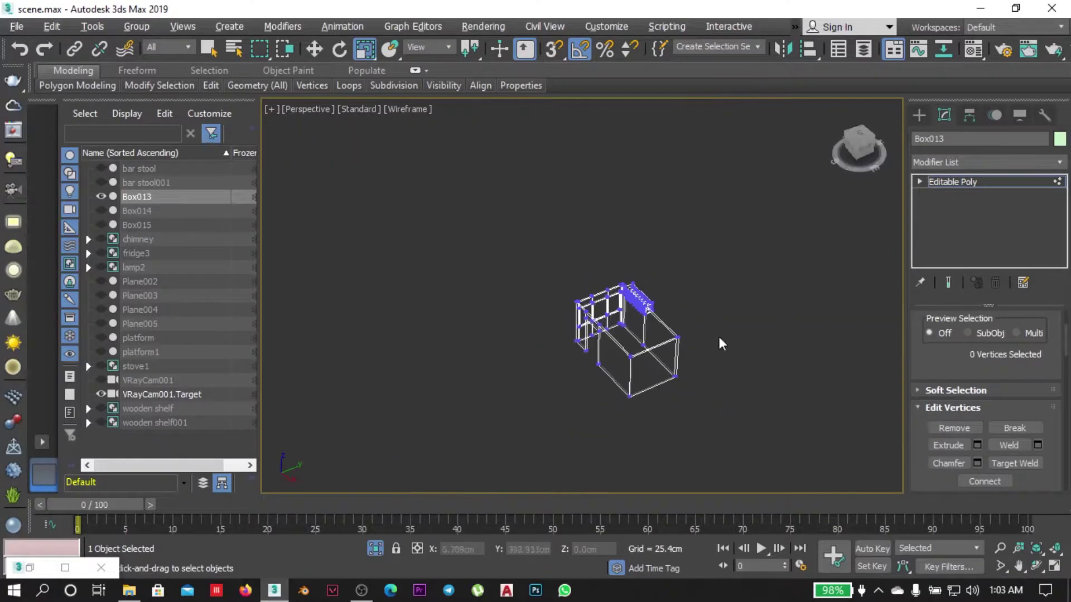
key(l)
scroll(756, 268, up, 3)
scroll(502, 279, up, 2)
With snaps on, draw three VRayLight planes over the three window panes.
click(13, 222)
scroll(429, 193, down, 2)
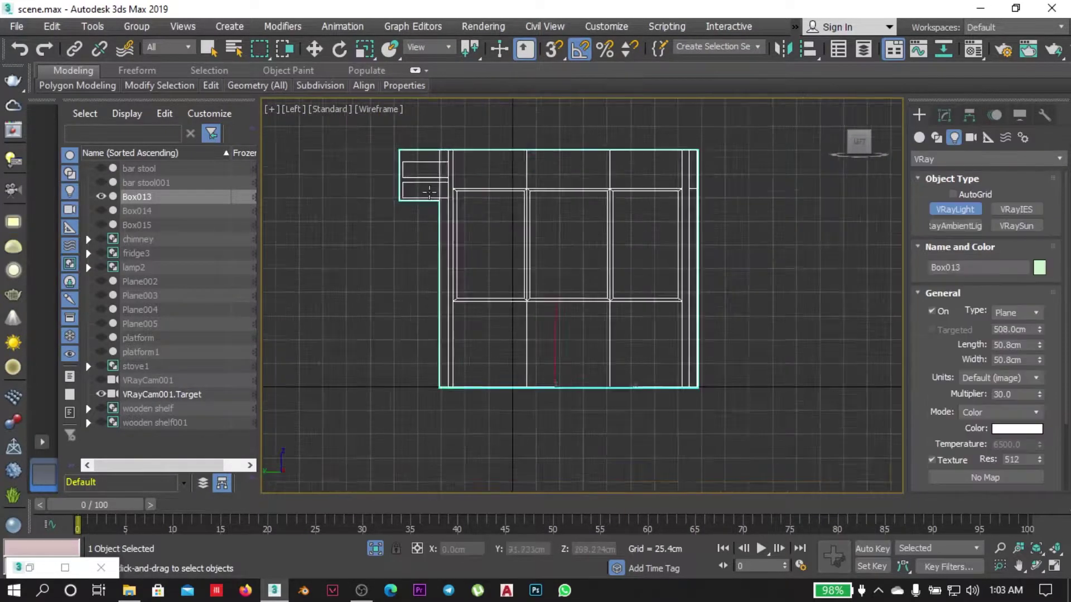
scroll(429, 193, up, 2)
key(s)
drag(467, 191, 562, 343)
drag(571, 191, 681, 343)
drag(688, 192, 779, 343)
key(r)
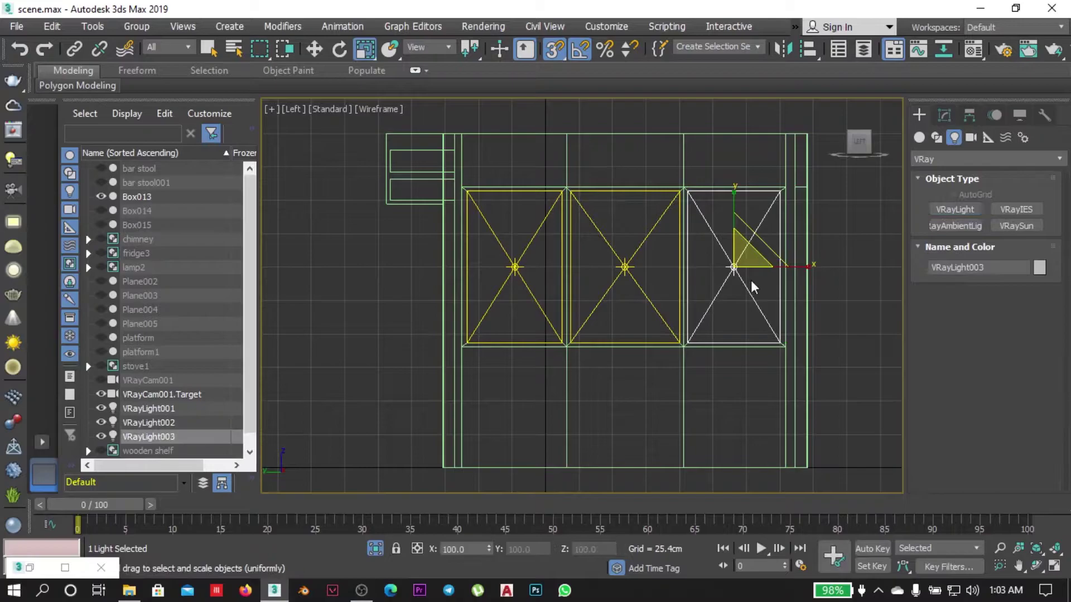
Check VRayLight001–003 in the Modify panel, then exit isolation.
click(638, 277)
click(945, 115)
click(514, 267)
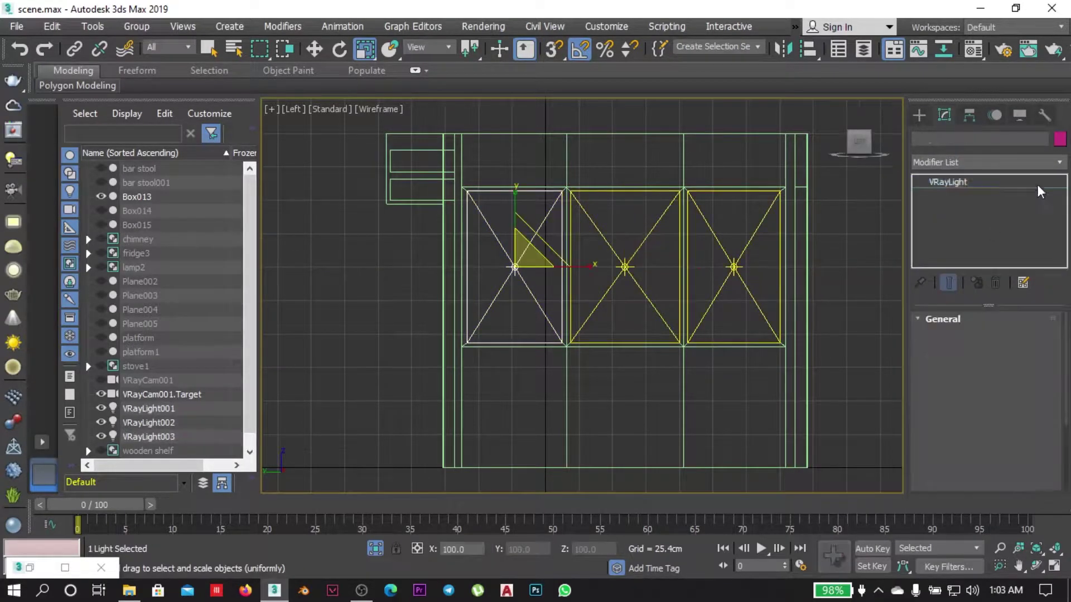
click(149, 422)
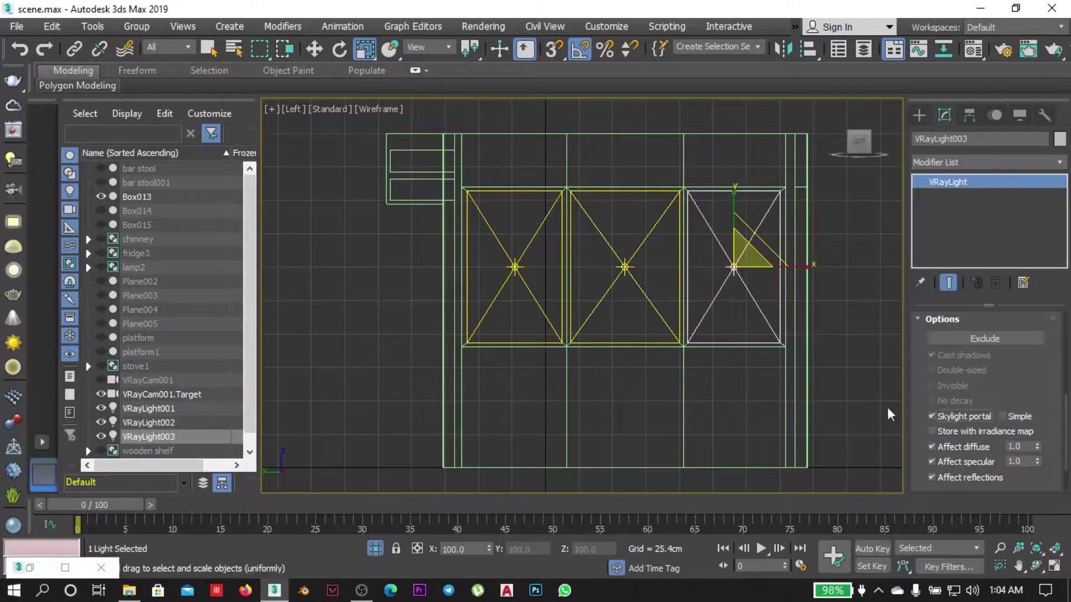
click(607, 334)
key(t)
scroll(607, 333, up, 2)
key(alt+q)
Set Material #17's diffuse colour to grey 132.
key(m)
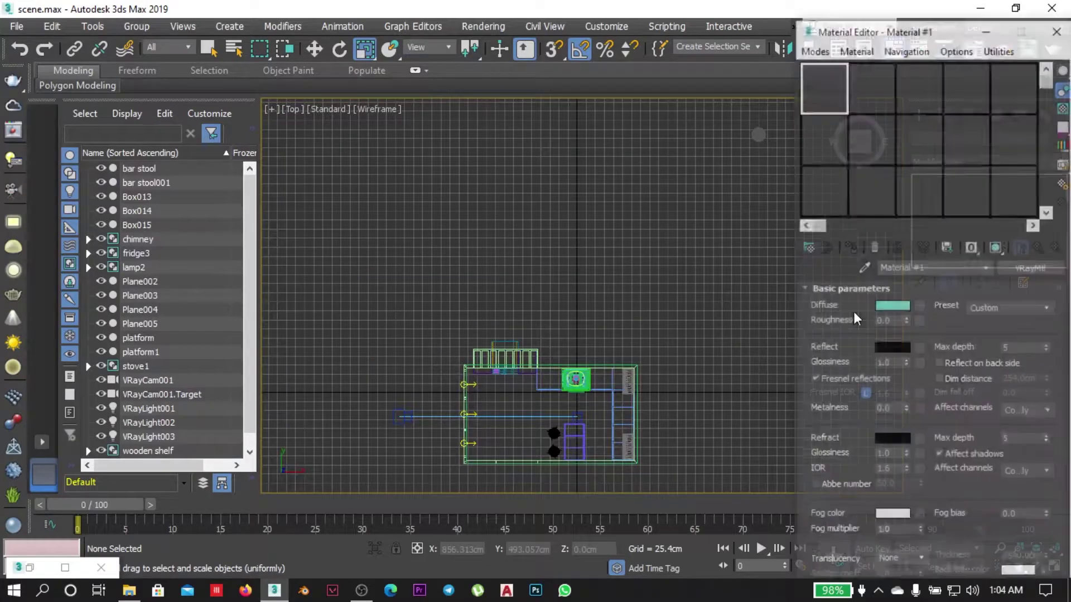
double_click(1008, 211)
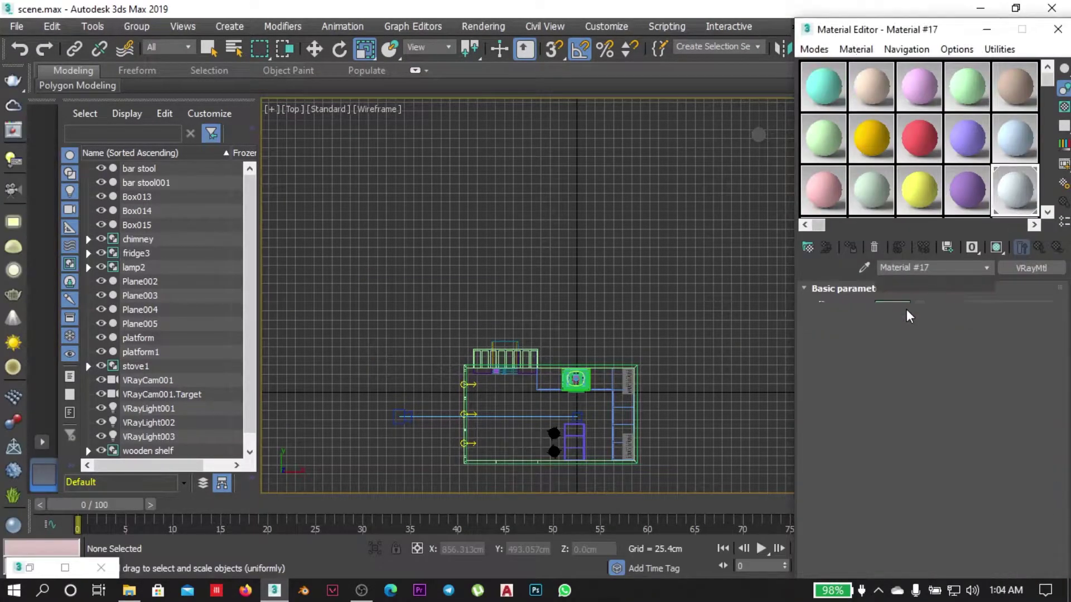
drag(555, 187, 583, 220)
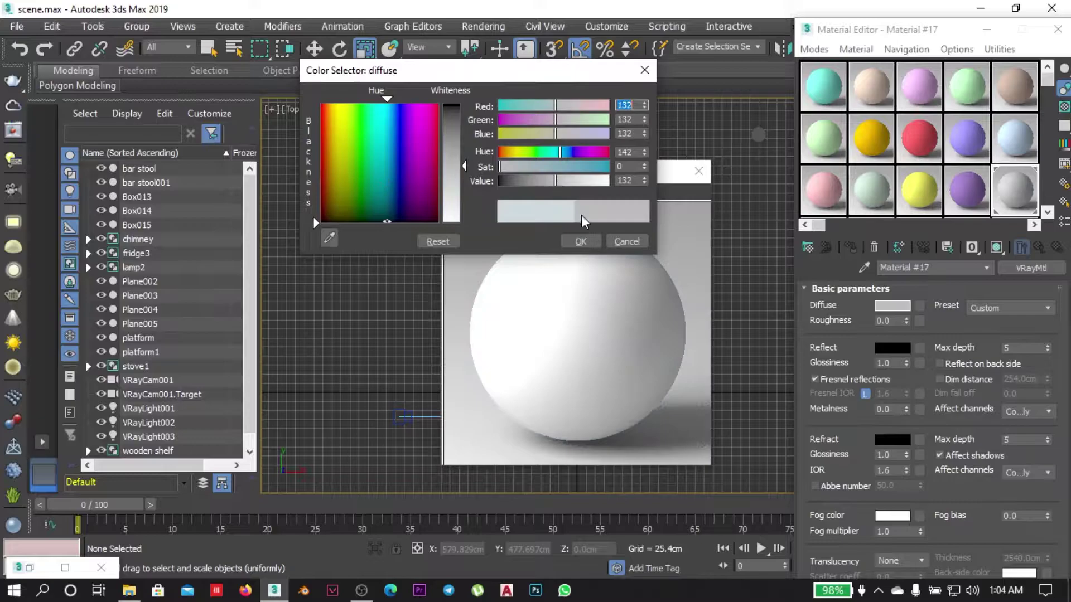
click(576, 240)
key(m)
Enable V-Ray Override mtl with Material #17 as an instance.
key(F10)
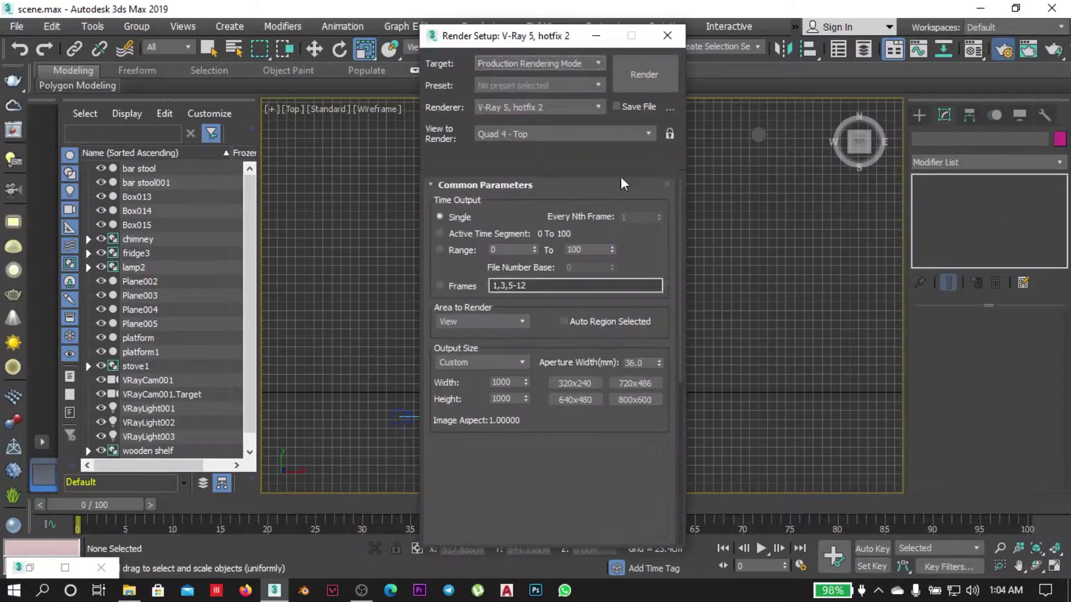
click(478, 161)
click(642, 273)
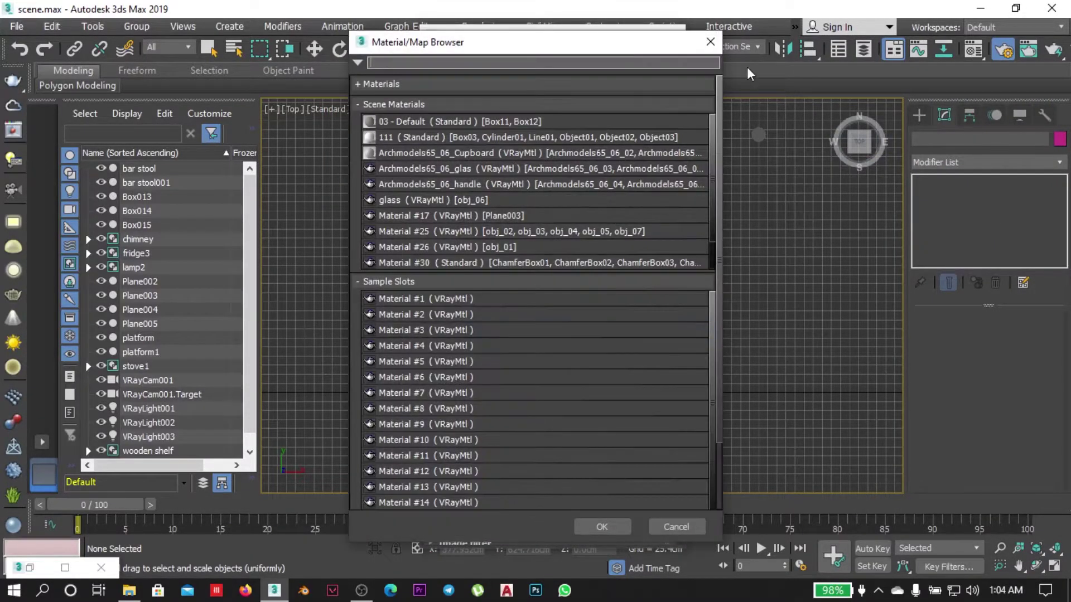
click(677, 524)
click(973, 49)
drag(1015, 190, 642, 273)
click(518, 340)
key(m)
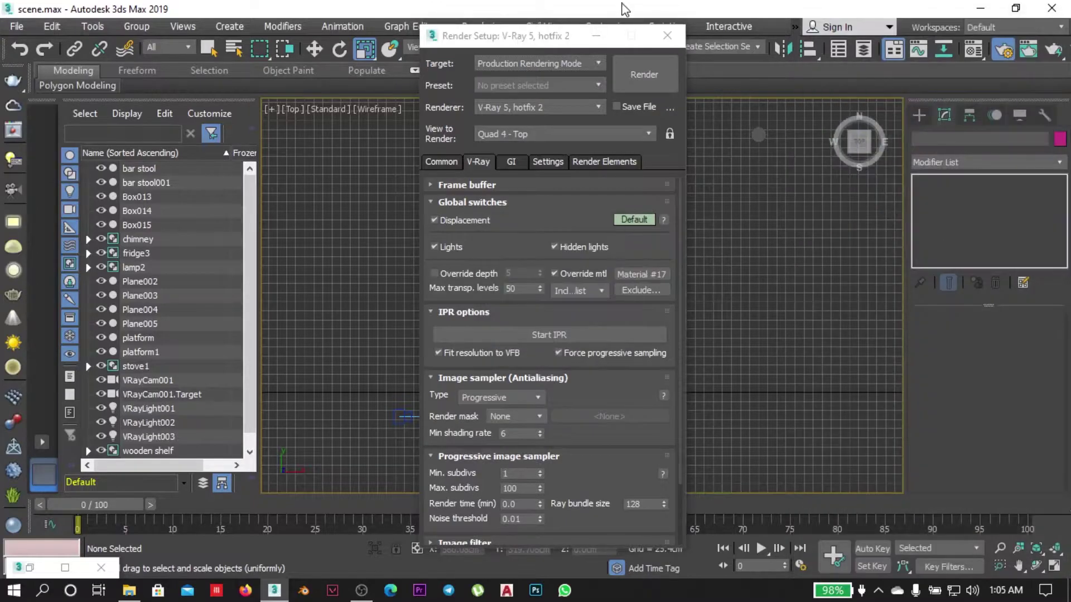
Switch the V-Ray image sampler type to Bucket.
click(511, 161)
click(478, 161)
click(499, 398)
click(500, 416)
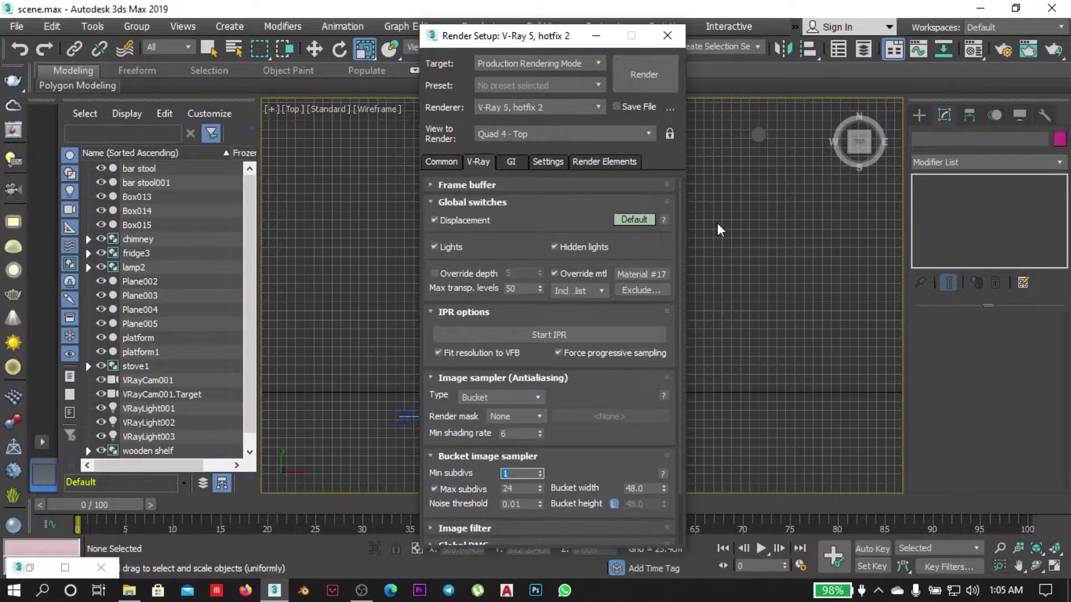
Unhide all objects and run a shaded test render from the camera view.
key(c)
right_click(604, 269)
click(665, 199)
key(F3)
key(shift+q)
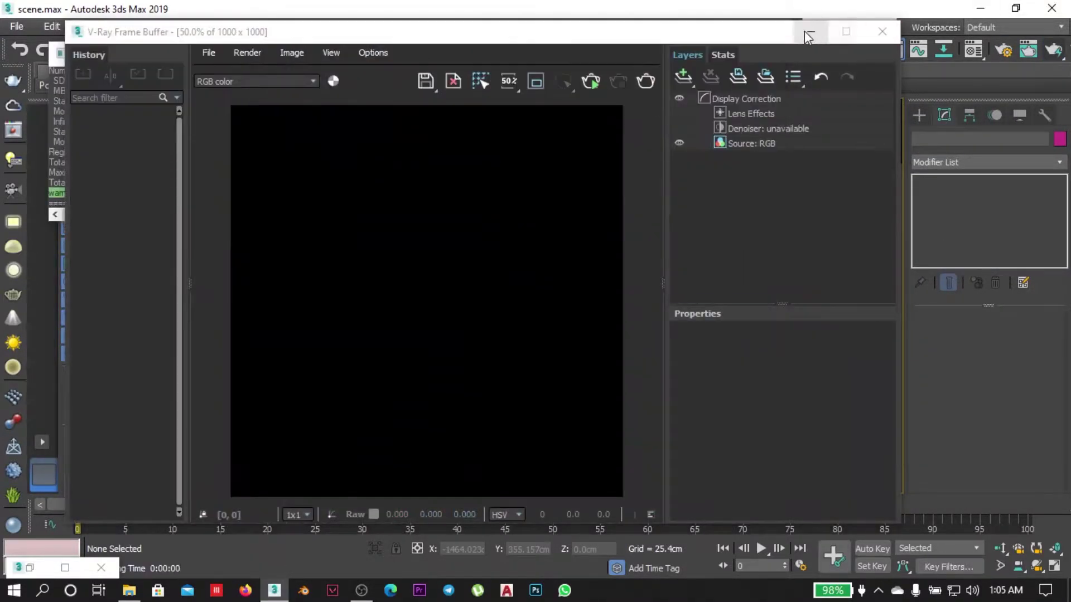
click(804, 31)
Place a VRaySun aimed into the kitchen in Top view, accepting the VRaySky prompt.
key(t)
drag(447, 307, 687, 306)
key(F3)
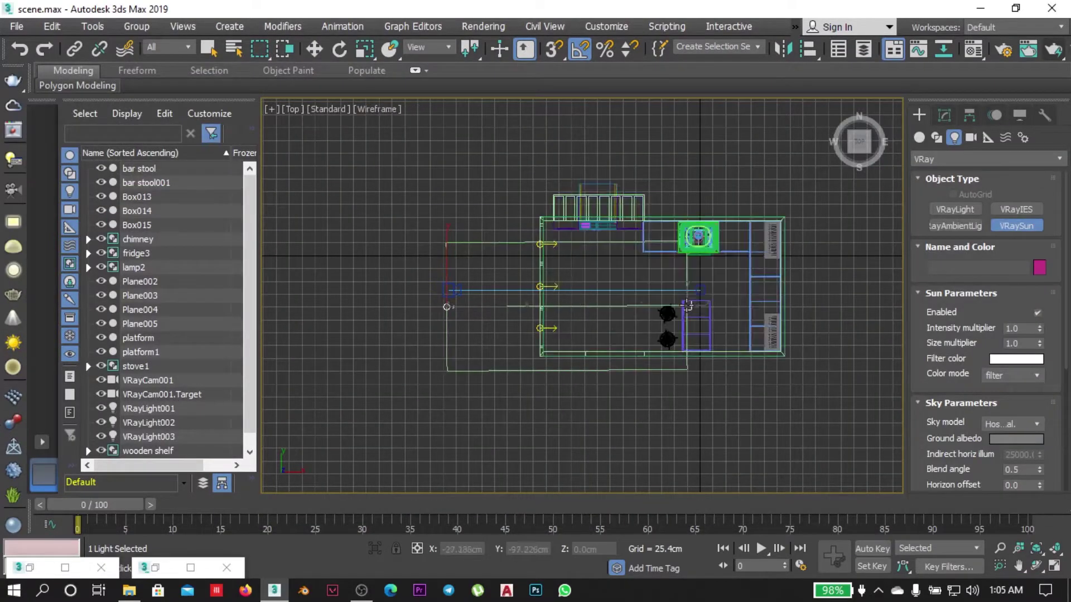
click(581, 359)
key(f)
key(w)
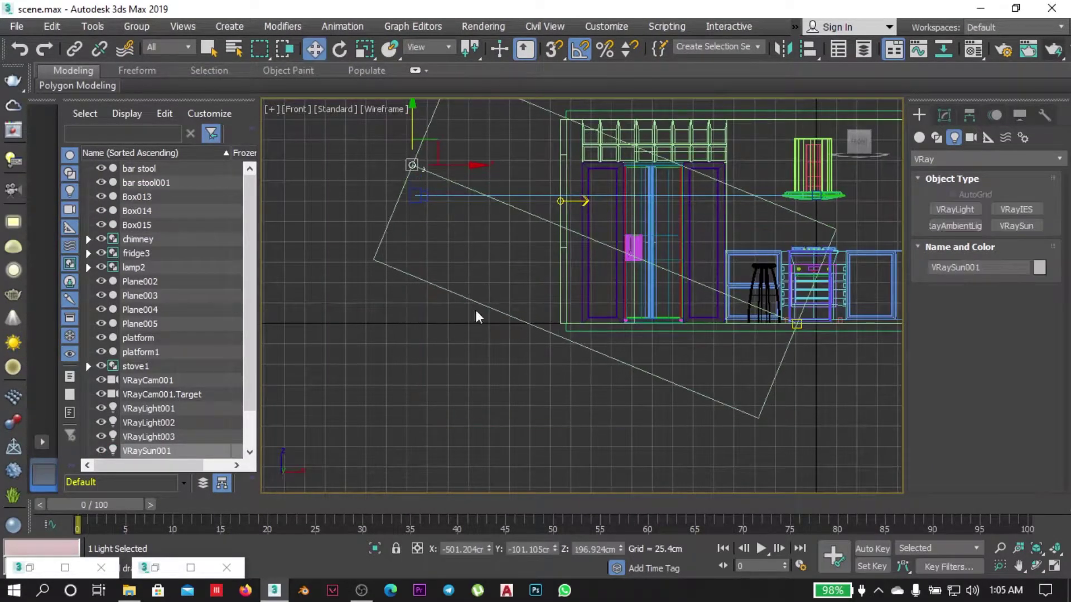
click(757, 235)
scroll(501, 289, down, 5)
click(501, 289)
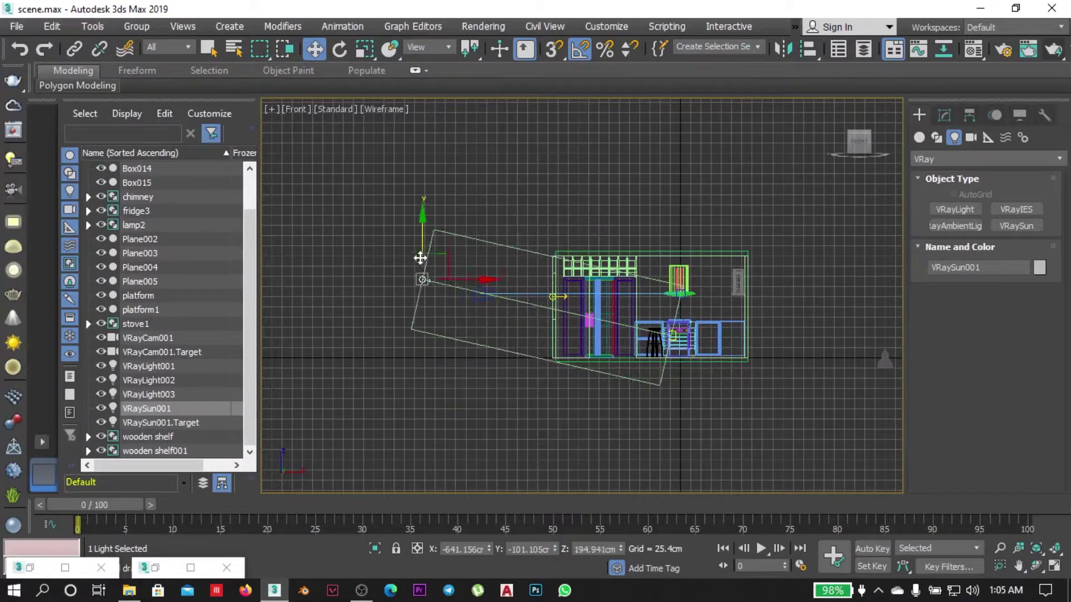
Test-render VRayCam001 twice, reselecting the sun in between.
key(c)
key(shift+q)
click(944, 116)
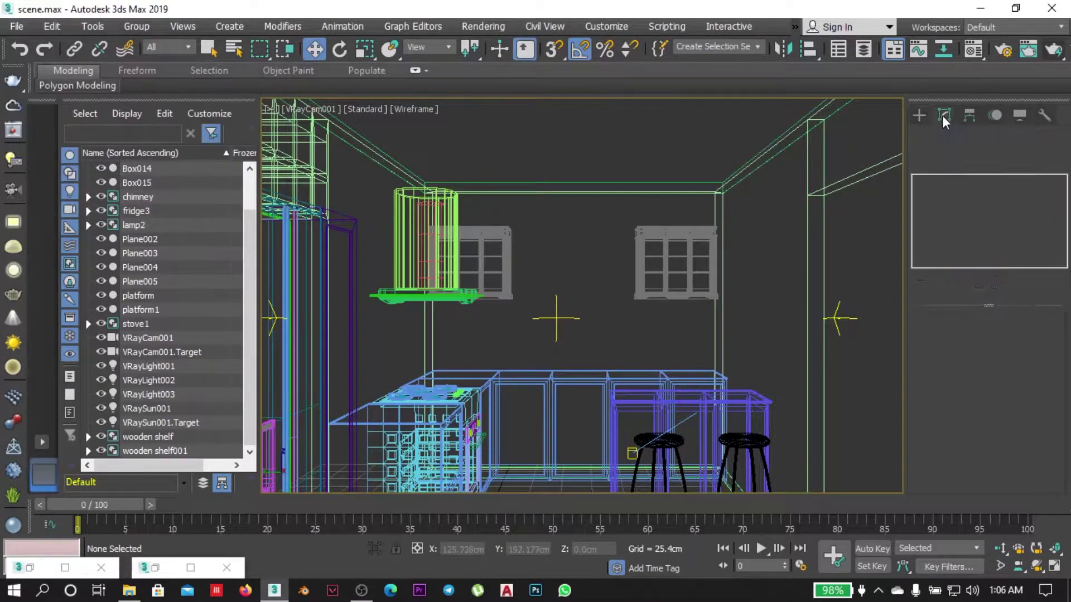
key(r)
key(t)
click(579, 285)
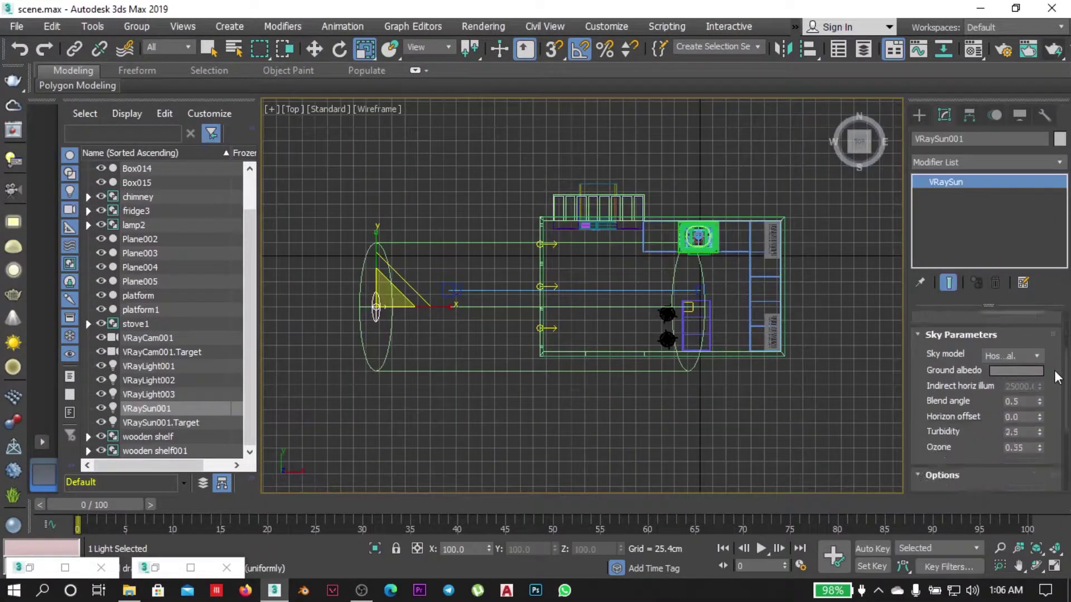
key(c)
key(shift+q)
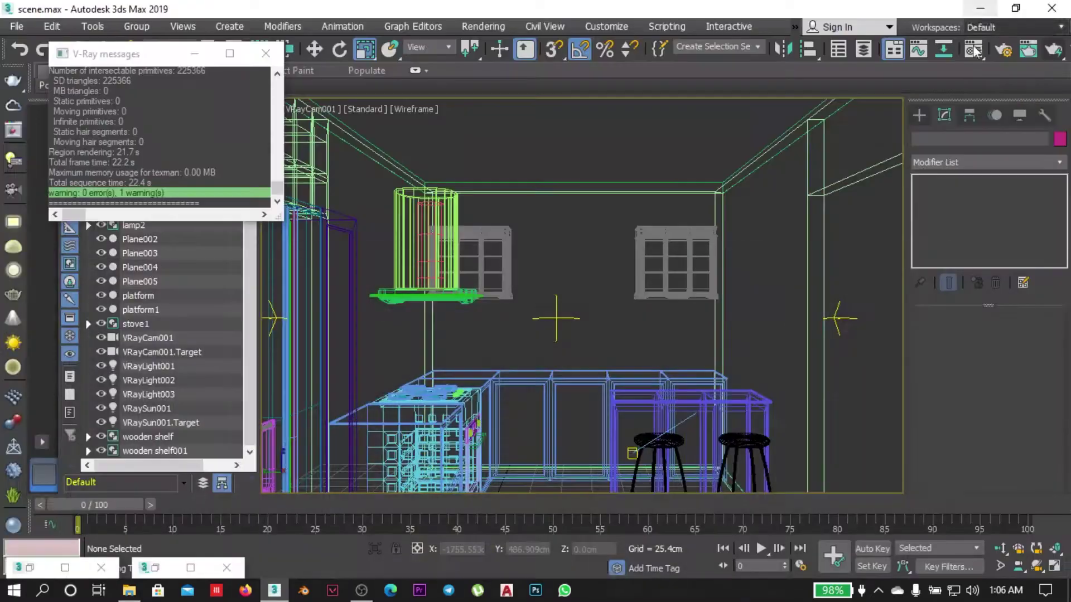
Select VRaySun001 and open its Color mode list.
click(146, 408)
scroll(1026, 428, down, 1)
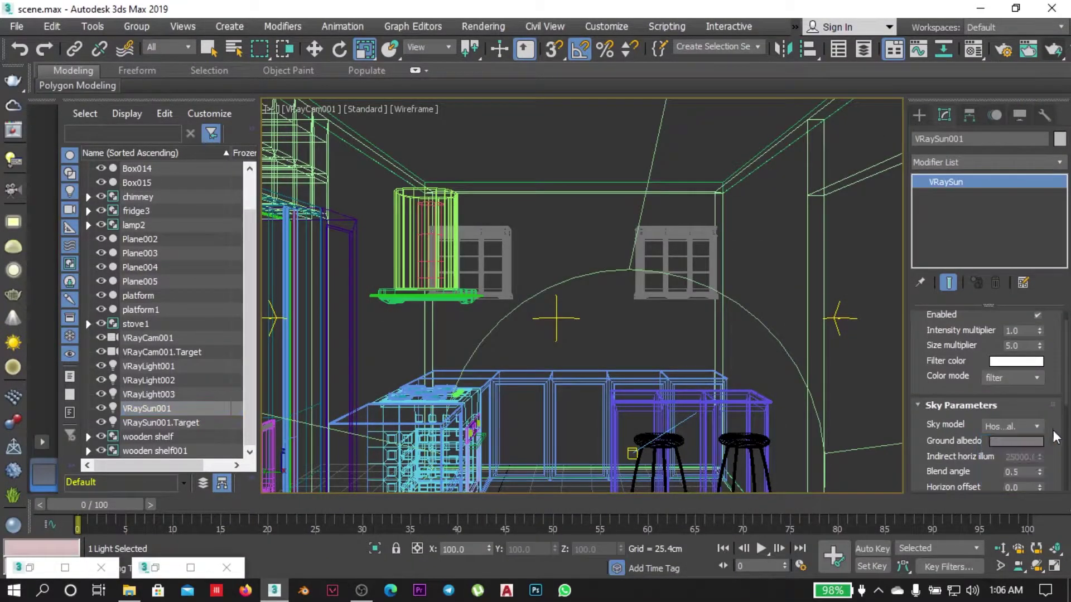
click(1039, 378)
Set the sun's Color mode to override and render to check the result.
click(1034, 414)
click(1032, 425)
key(shift+q)
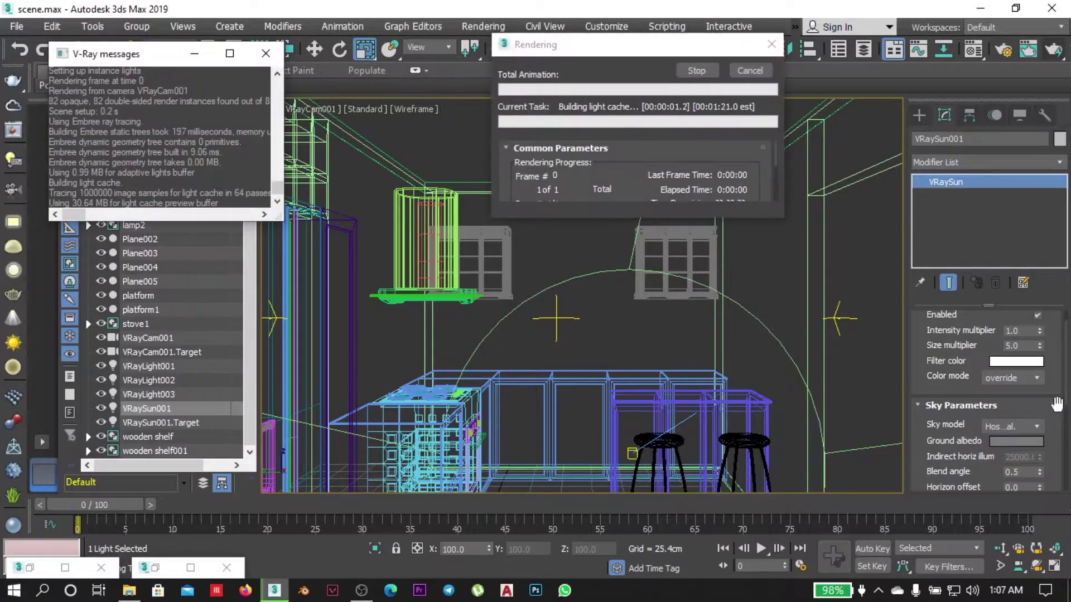
click(182, 566)
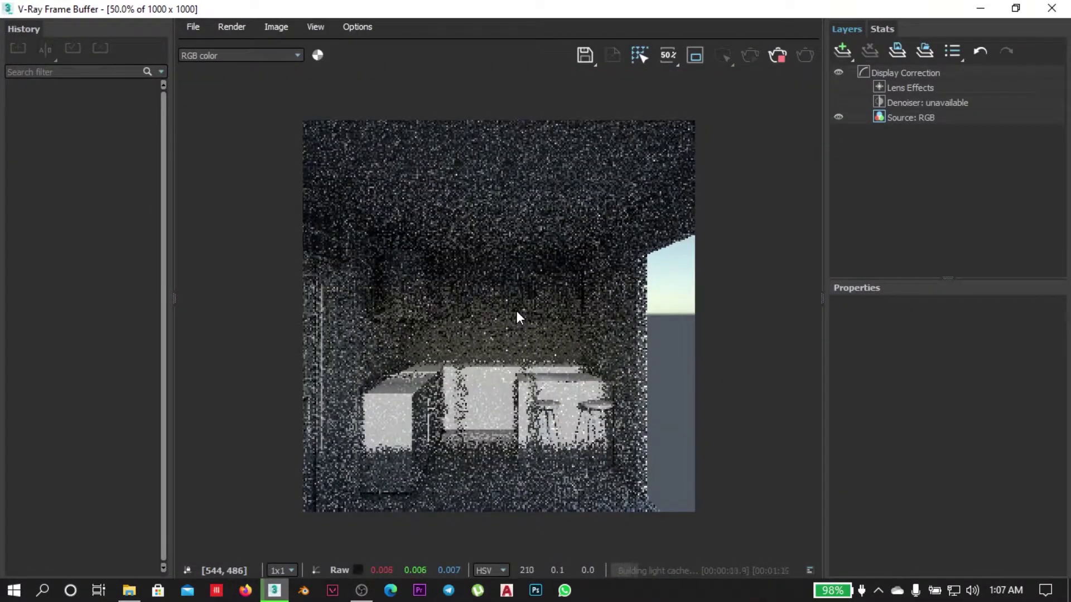
scroll(519, 335, up, 2)
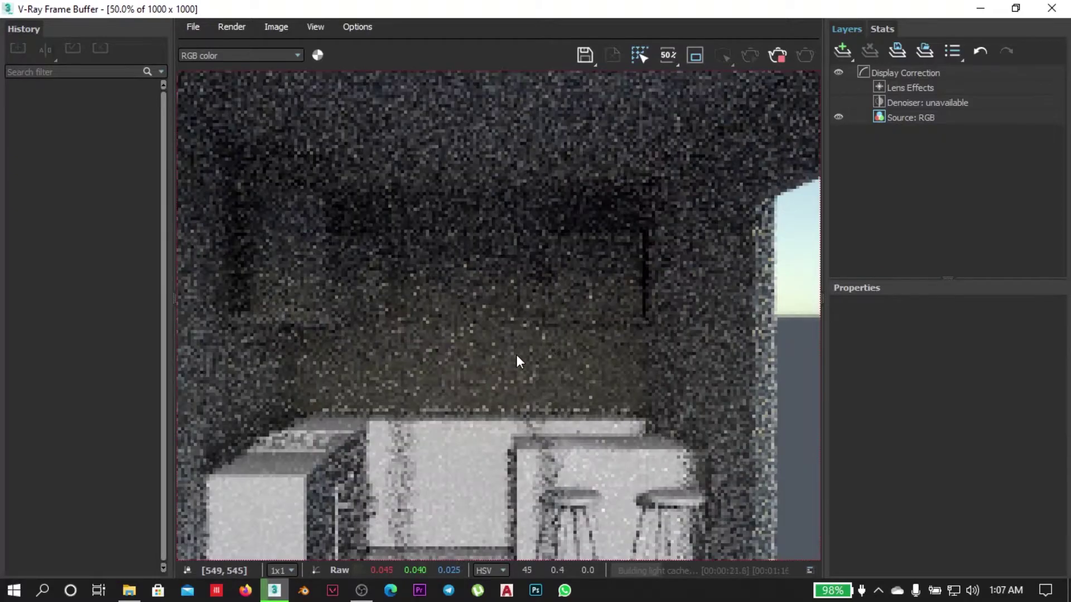
scroll(528, 374, down, 2)
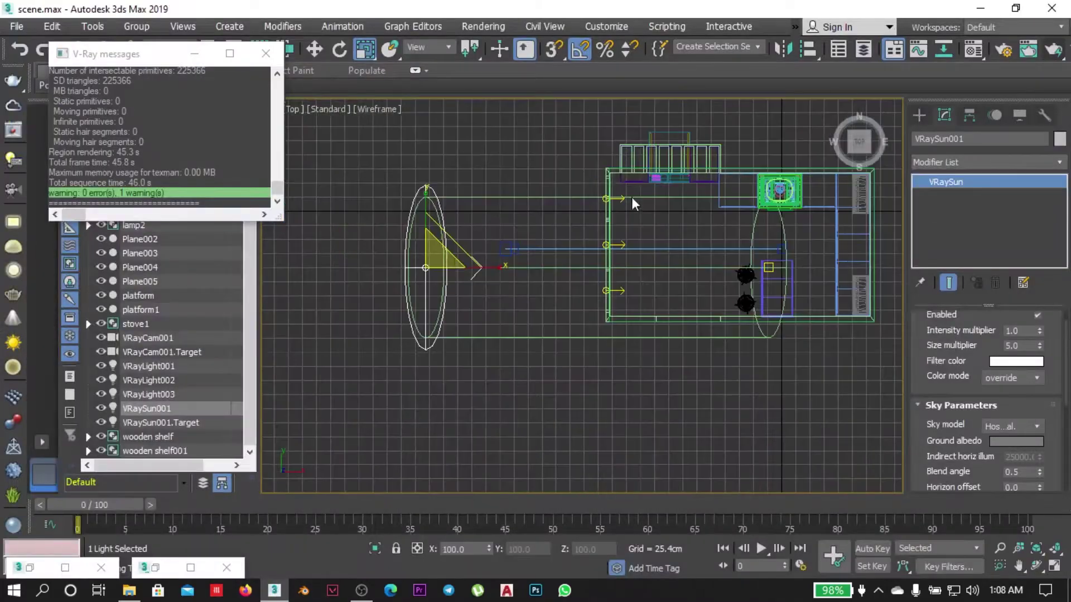
Move the sun further down-left in Top view and re-render VRayCam001.
drag(435, 254, 425, 458)
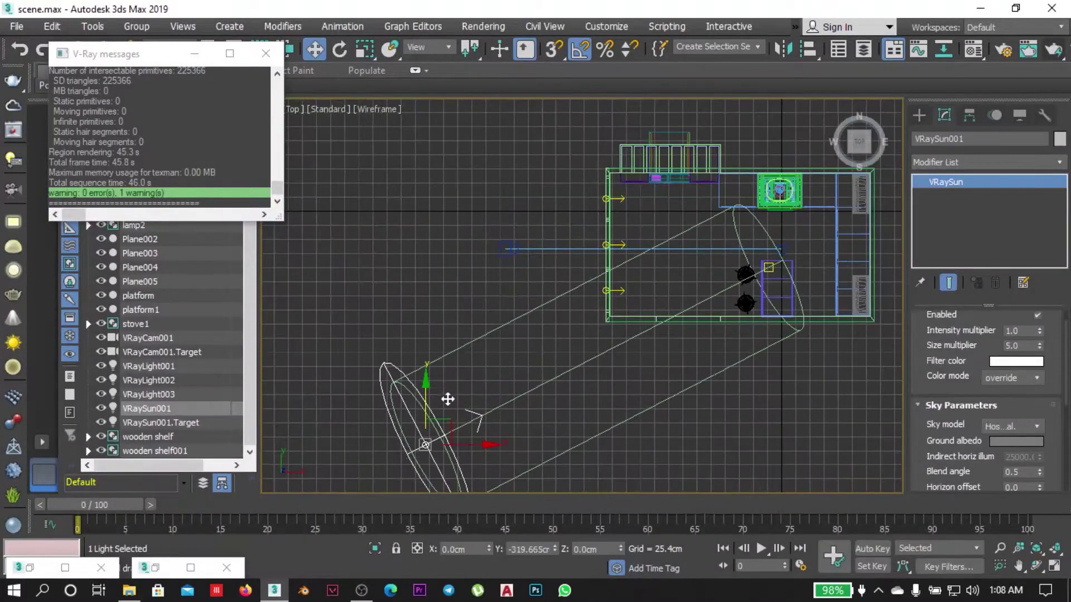
click(817, 361)
key(c)
key(shift+q)
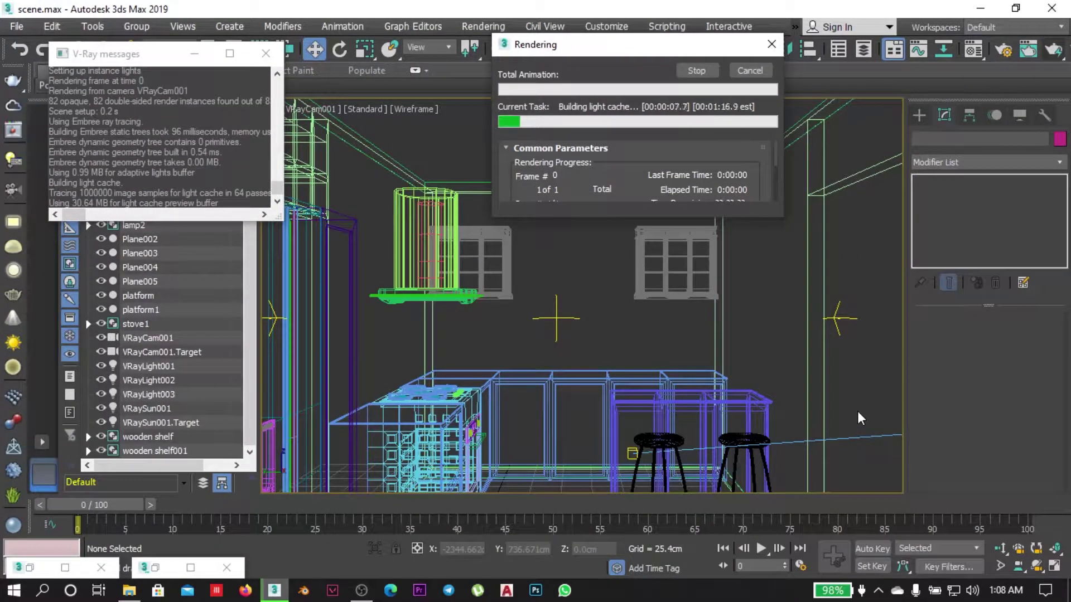
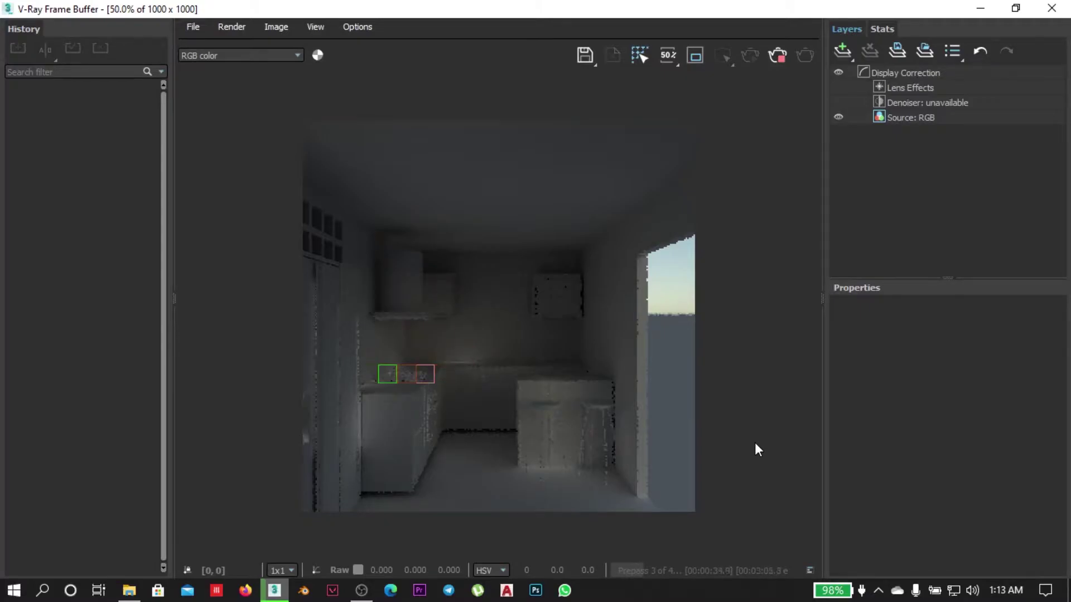
Return from the test render to the scene and open the stove group, cancelling a stray Box07 copy.
click(980, 8)
key(t)
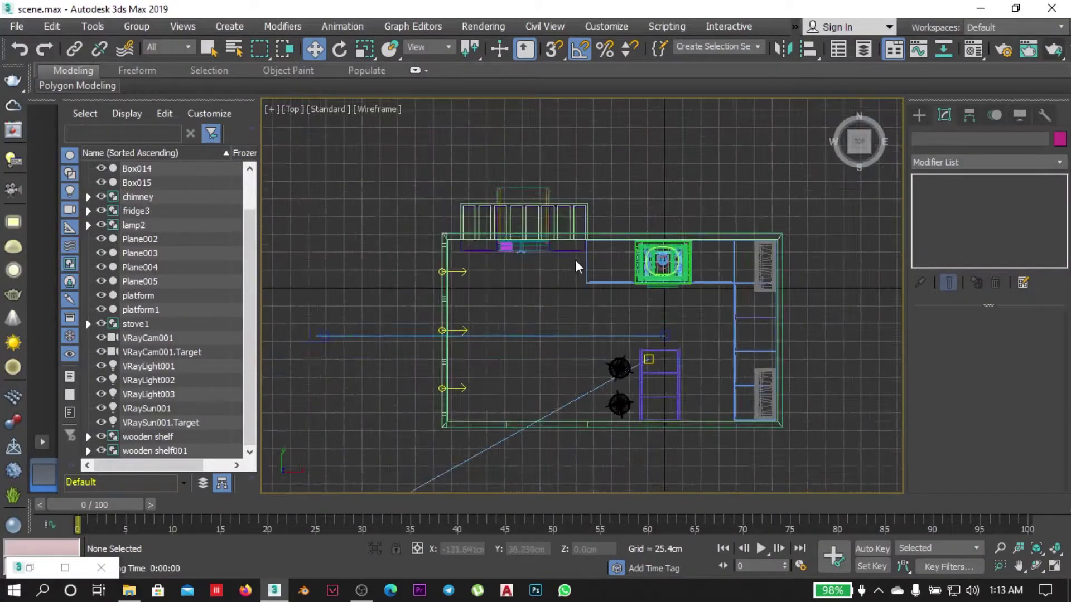
scroll(575, 260, up, 5)
key(f)
click(502, 312)
click(136, 27)
click(145, 91)
click(540, 389)
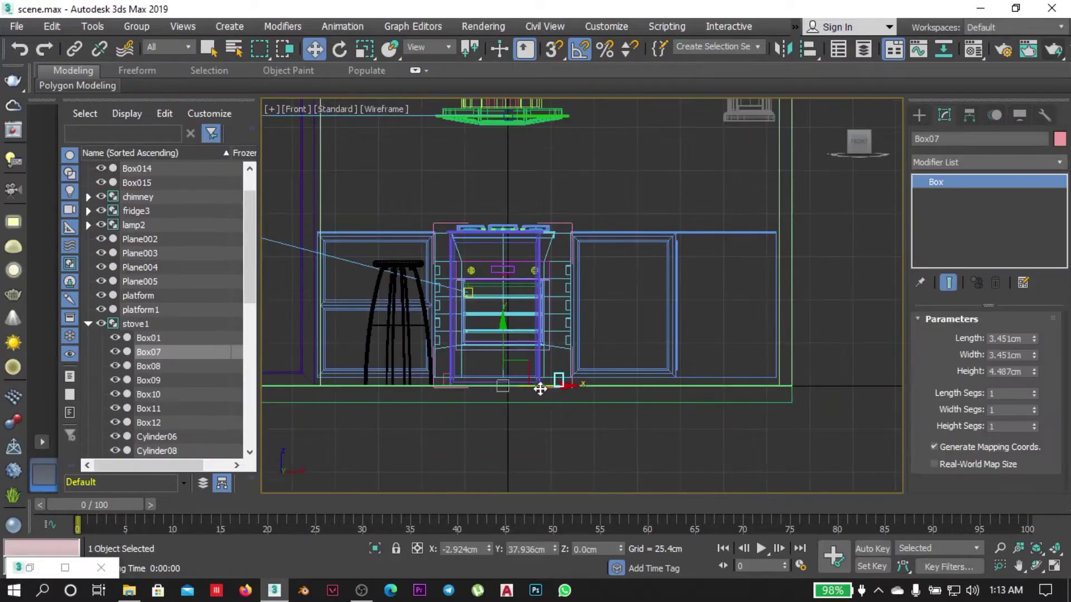
shift+drag(556, 389, 607, 384)
click(597, 363)
click(618, 427)
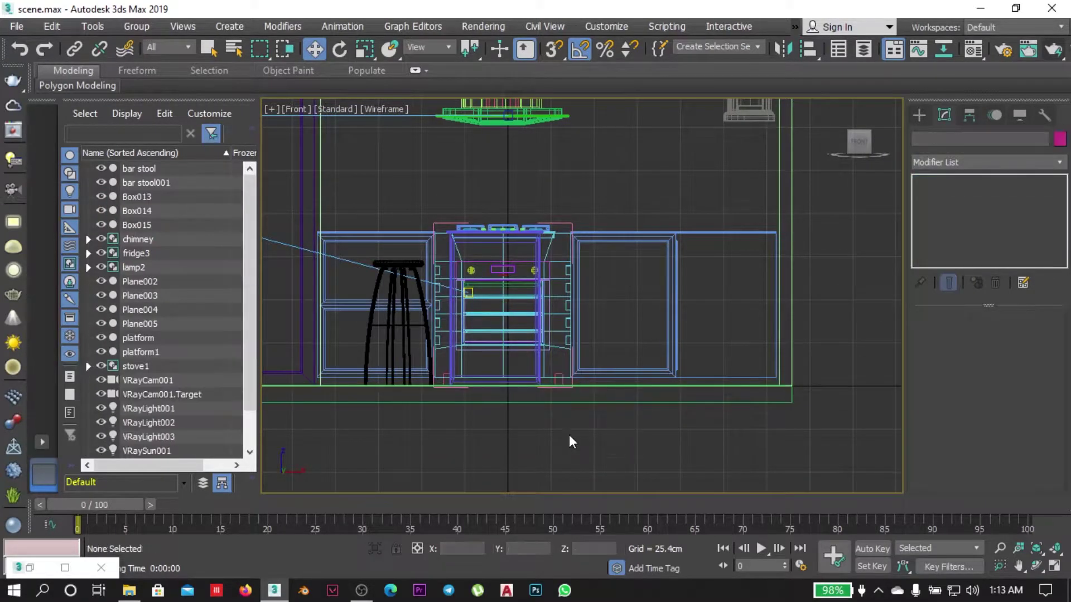
Isolate the cabinet object Plane002 and view it in perspective.
click(556, 388)
key(alt+q)
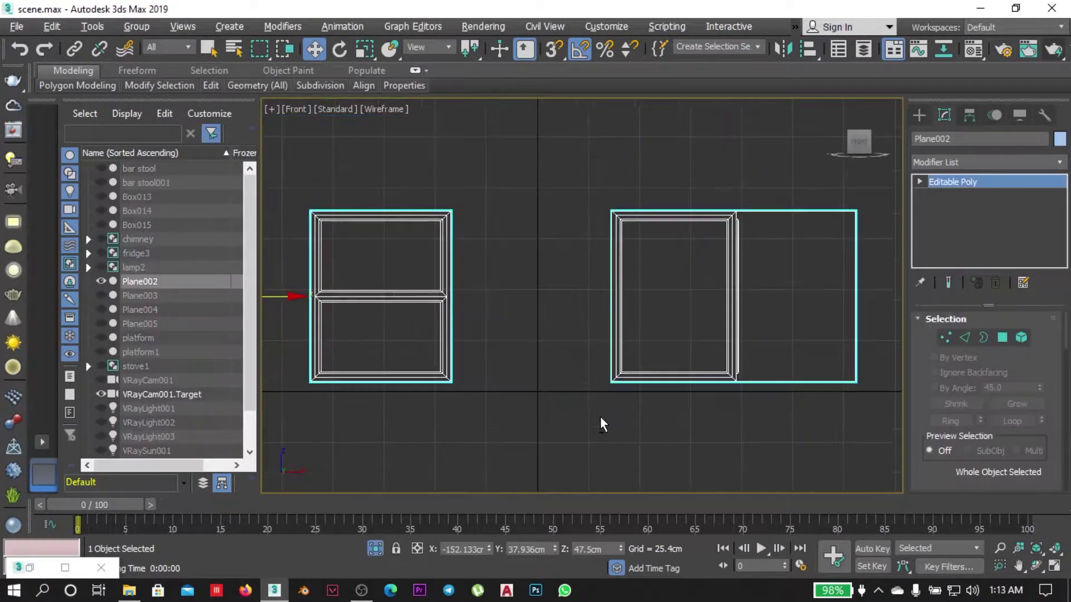
key(p)
scroll(463, 343, up, 4)
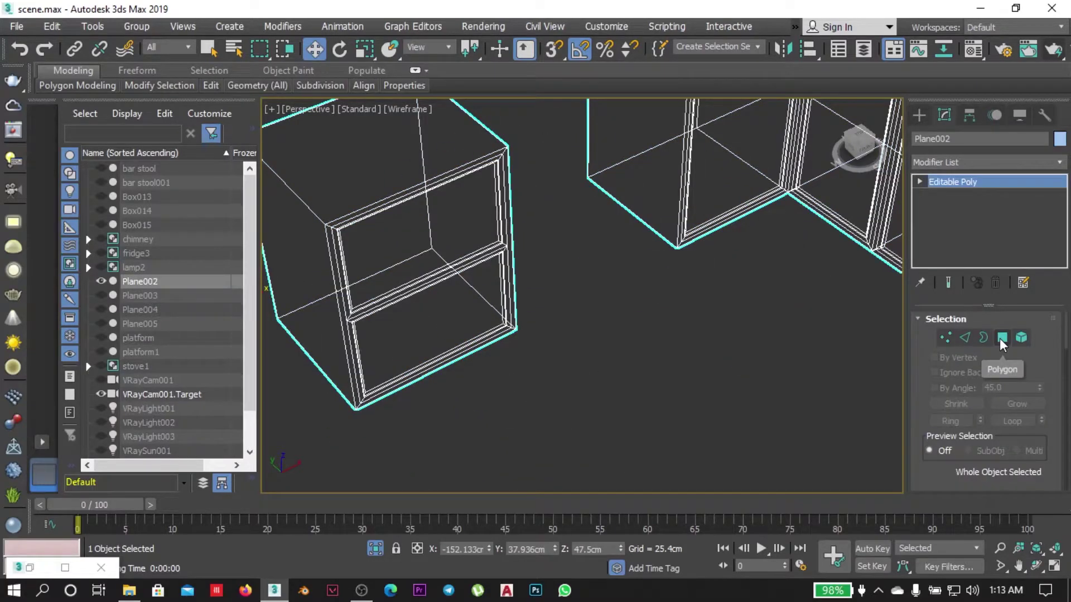
scroll(693, 442, down, 5)
Draw a new plane over the small cabinet and convert it to Editable Poly.
key(z)
click(920, 115)
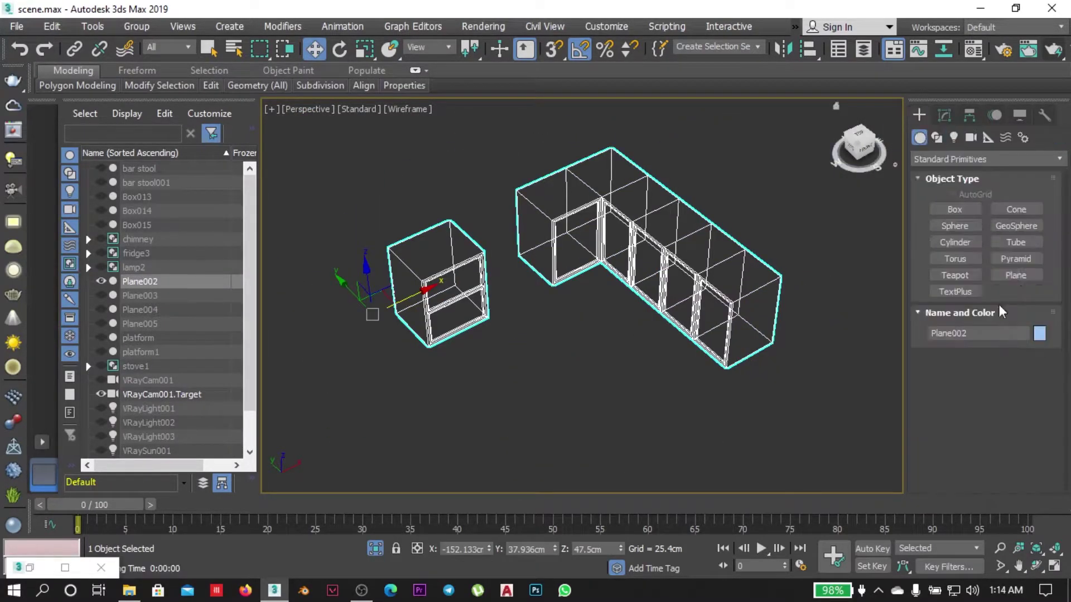
click(1016, 275)
key(t)
drag(390, 149, 557, 288)
key(r)
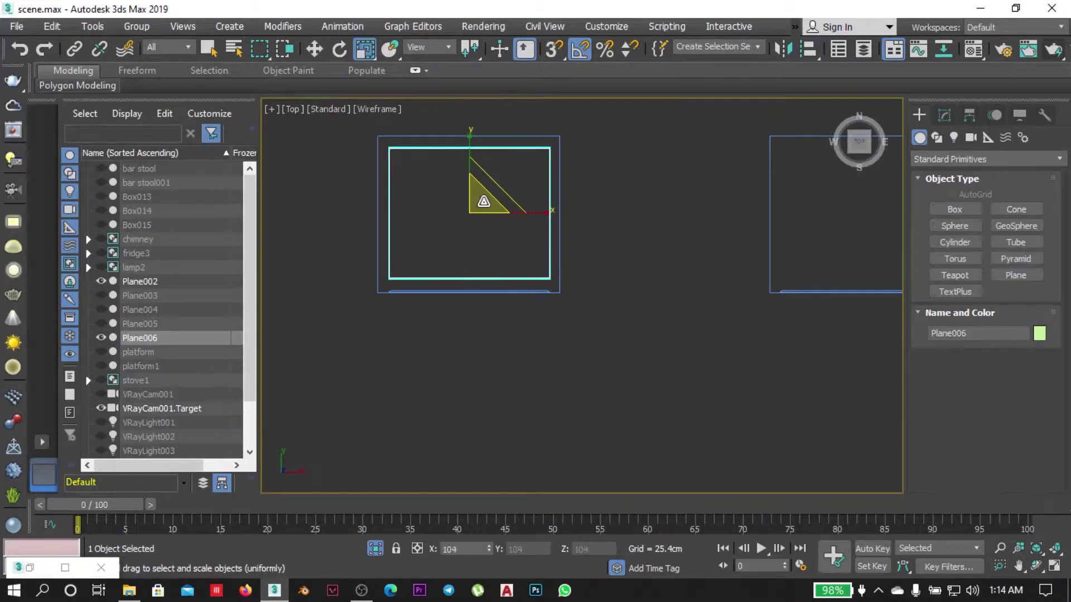
key(f)
right_click(534, 277)
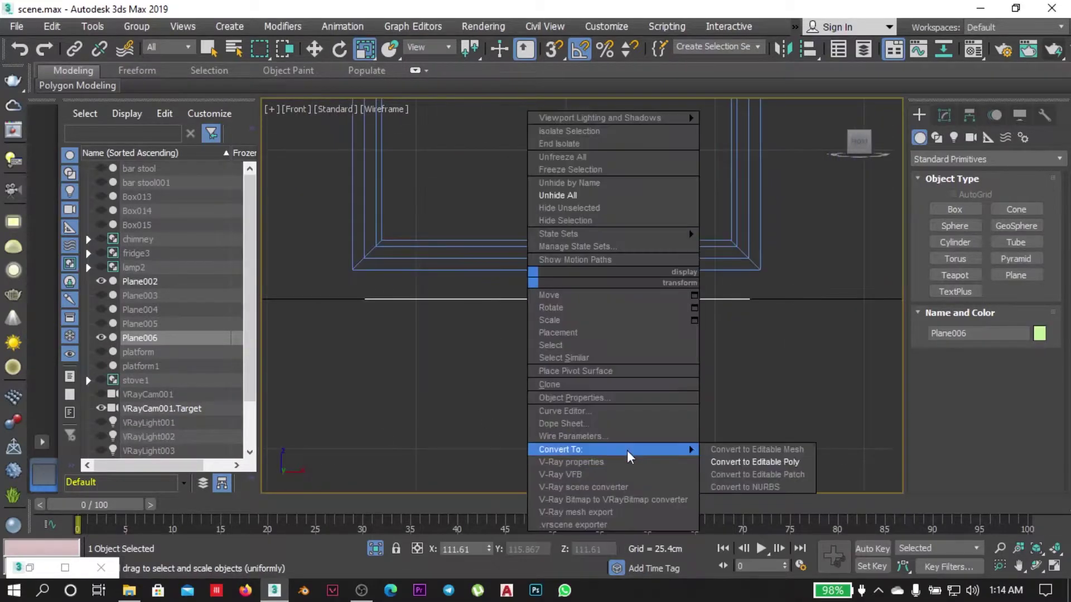
click(764, 461)
Give the plane 10.16cm thickness with a Shell modifier.
text(shell)
key(Return)
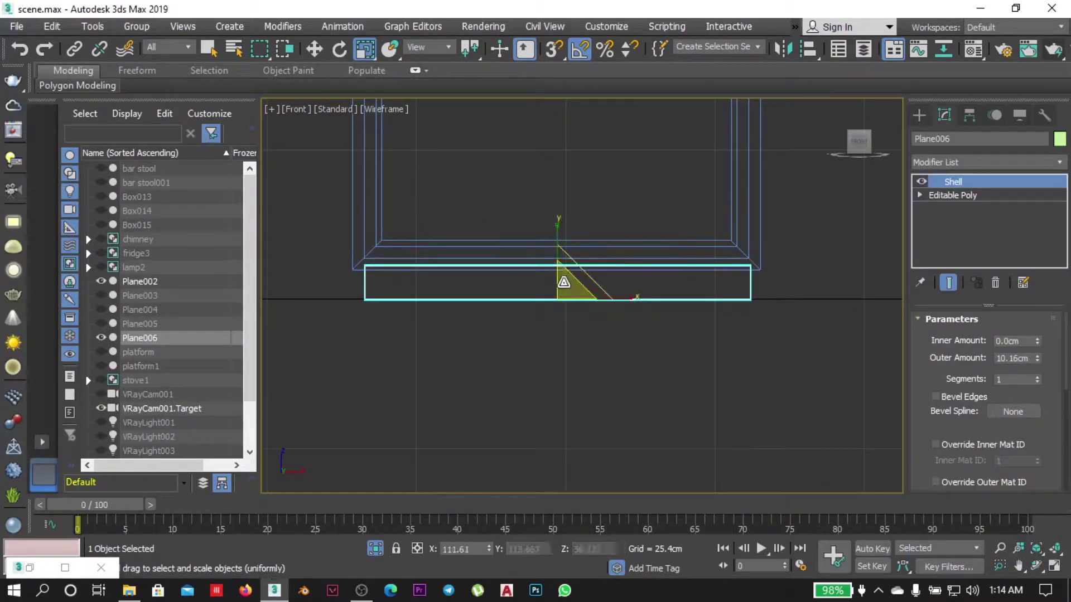
key(p)
right_click(655, 310)
Inset the slab's top faces to form the frame's border.
key(4)
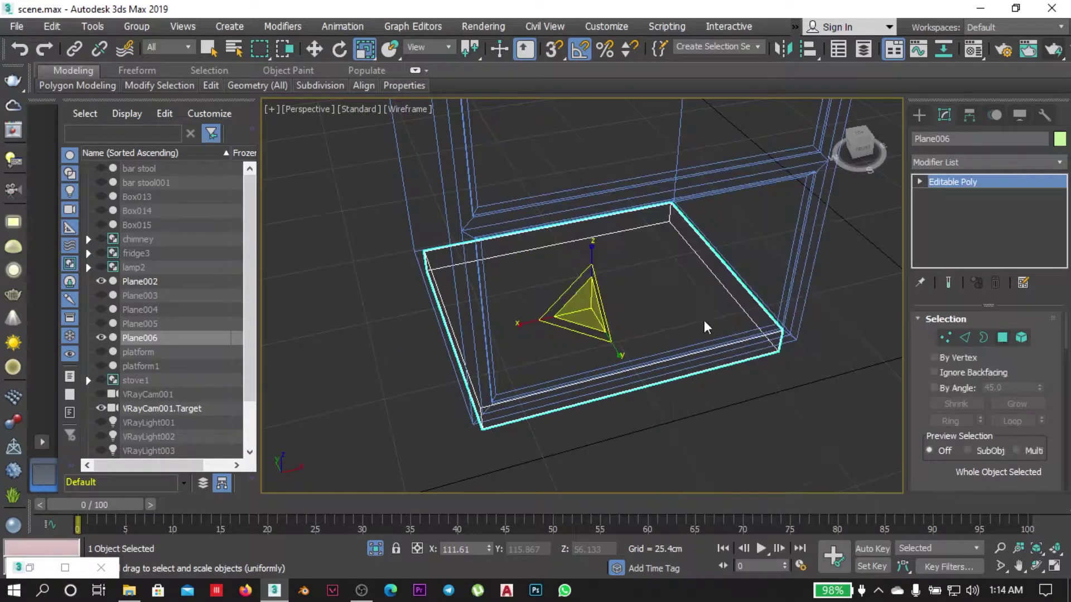
alt+middle_drag(707, 328, 690, 276)
click(690, 276)
key(t)
right_click(650, 292)
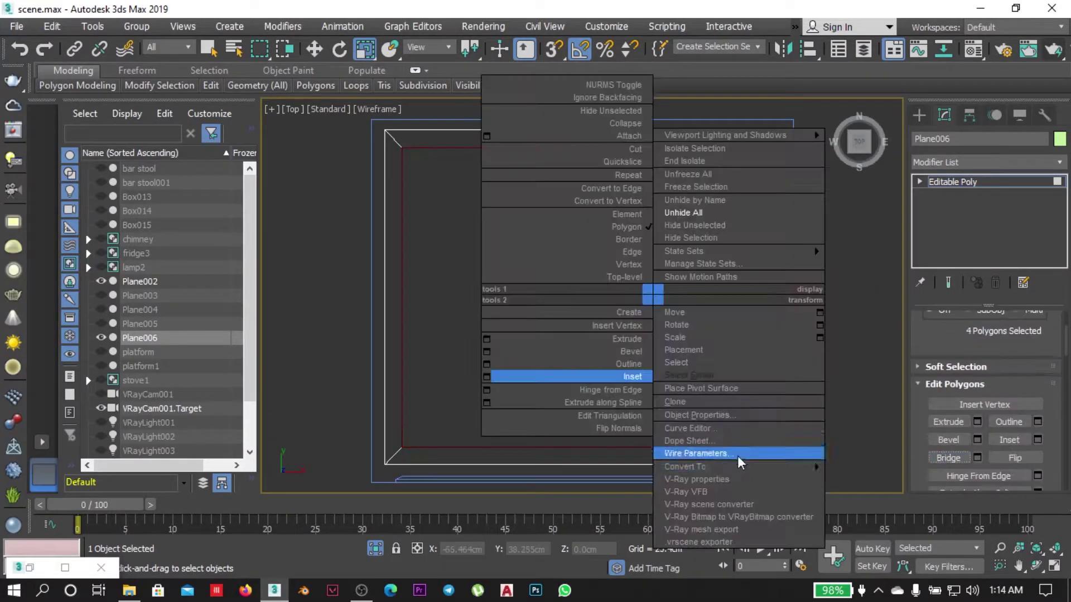
click(564, 281)
Chamfer all the frame's edges by 0.4cm with 5 segments.
key(2)
key(ctrl+a)
key(p)
mouse_move(722, 407)
alt+middle_down()
mouse_move(761, 354)
mouse_move(562, 359)
alt+middle_up()
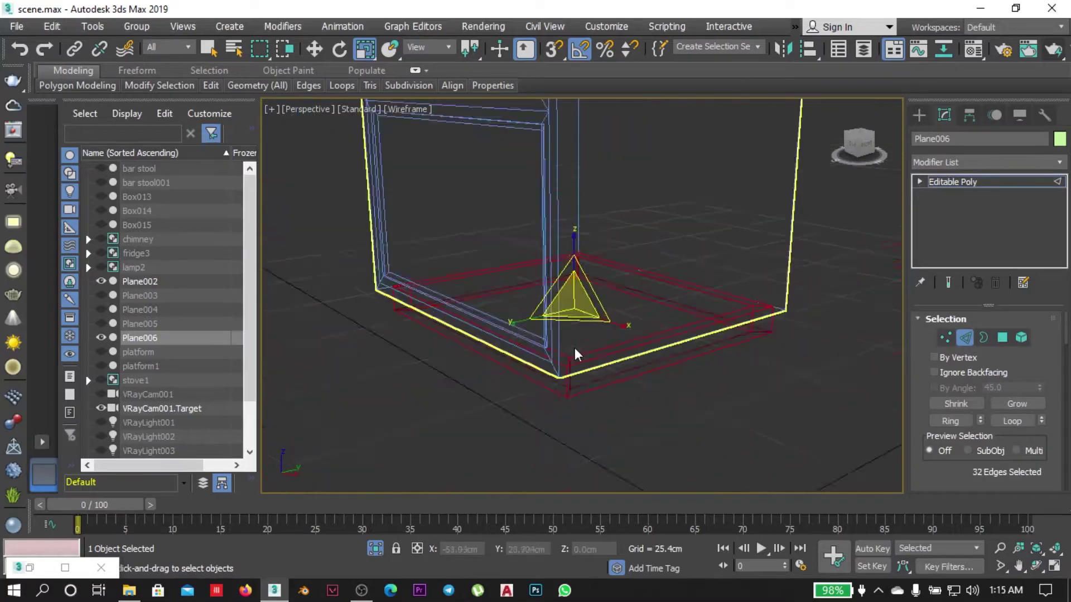
right_click(562, 325)
click(395, 420)
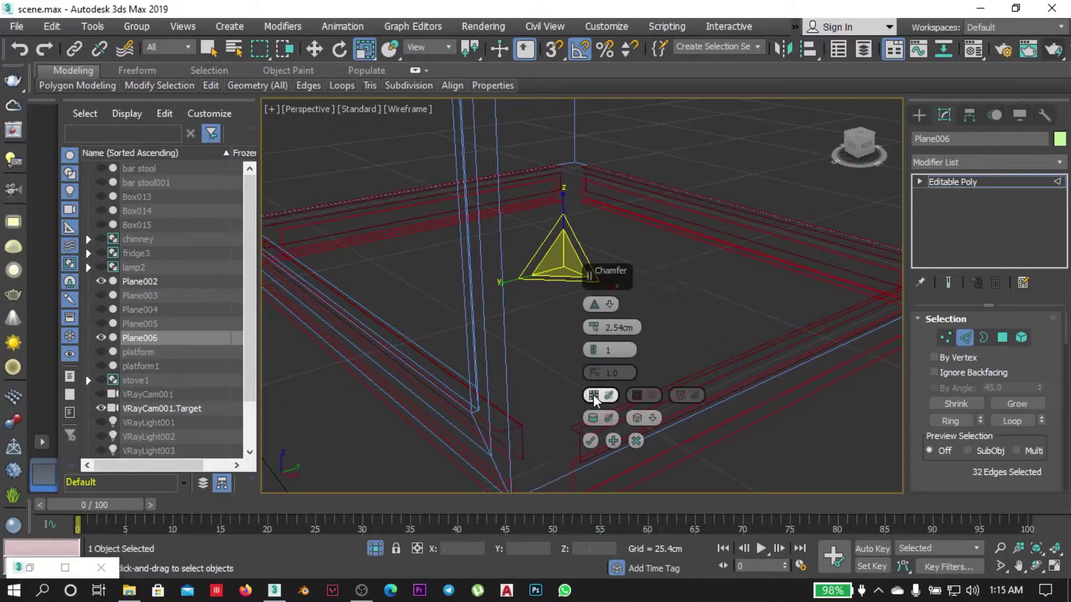
drag(594, 328, 593, 335)
alt+middle_drag(593, 346, 725, 335)
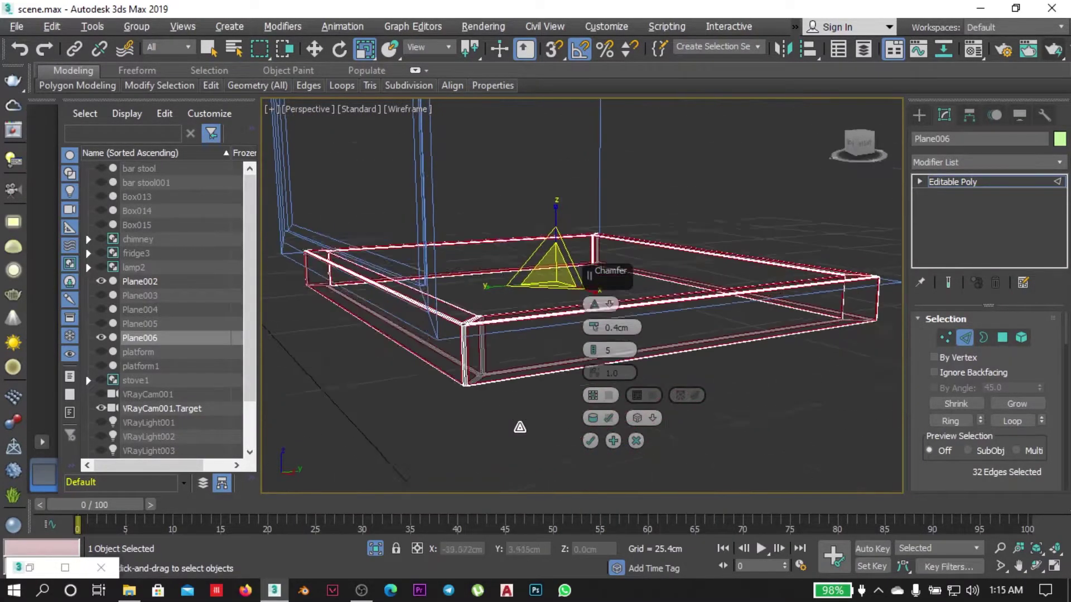
click(591, 441)
right_click(783, 335)
click(784, 335)
Copy the frame Plane006 to the right over the next cabinet.
key(t)
key(w)
click(528, 350)
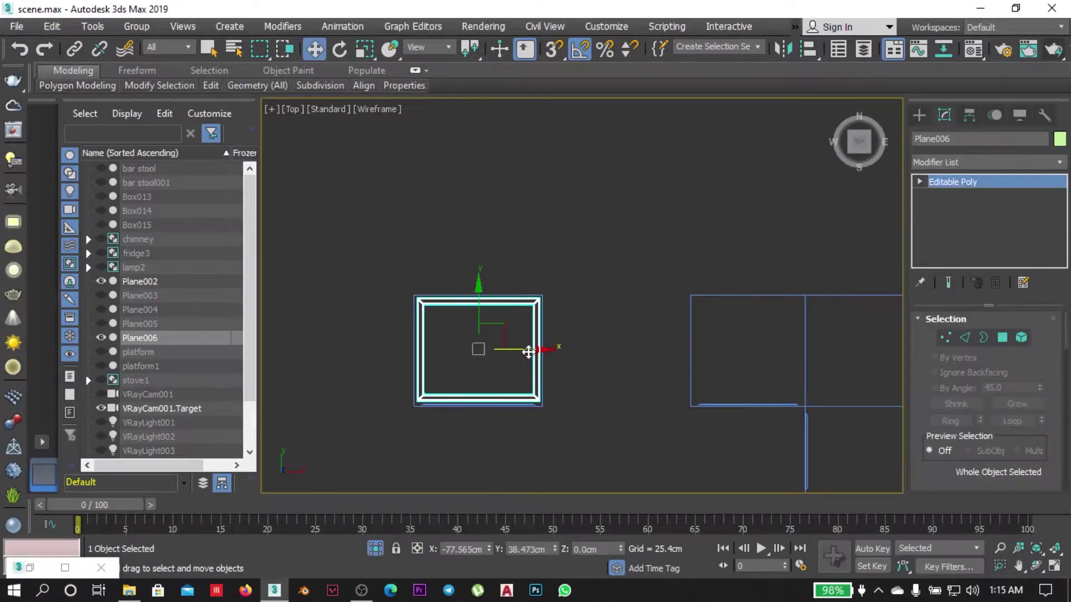
shift+drag(529, 350, 809, 349)
click(536, 364)
key(z)
scroll(650, 344, down, 2)
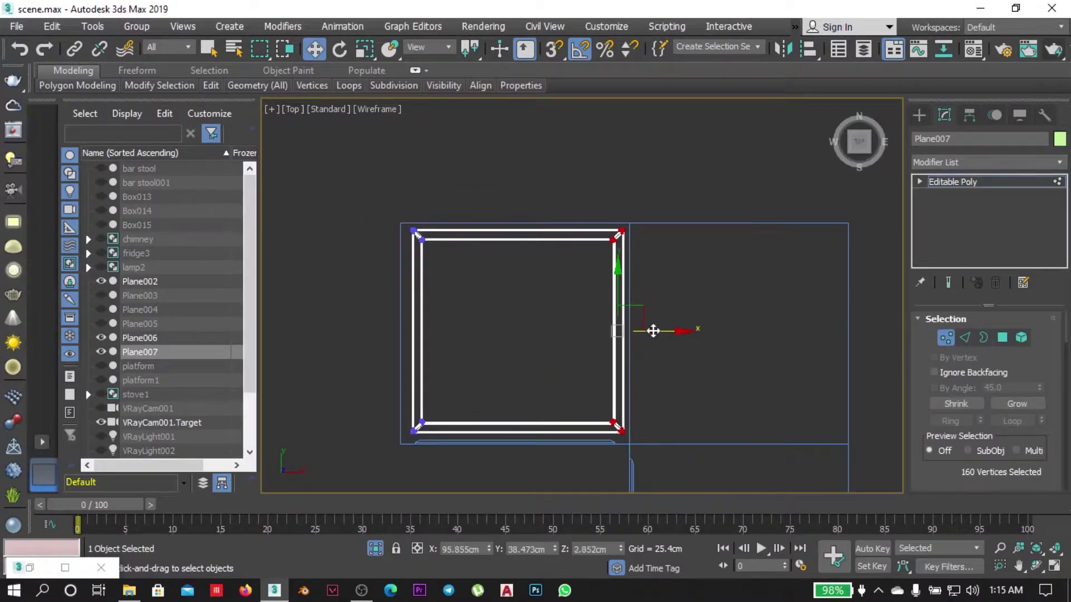
scroll(626, 331, down, 2)
Make another copy, Plane008, and stretch its lower vertices along the side counter.
key(ctrl+v)
key(Return)
scroll(646, 239, down, 2)
key(1)
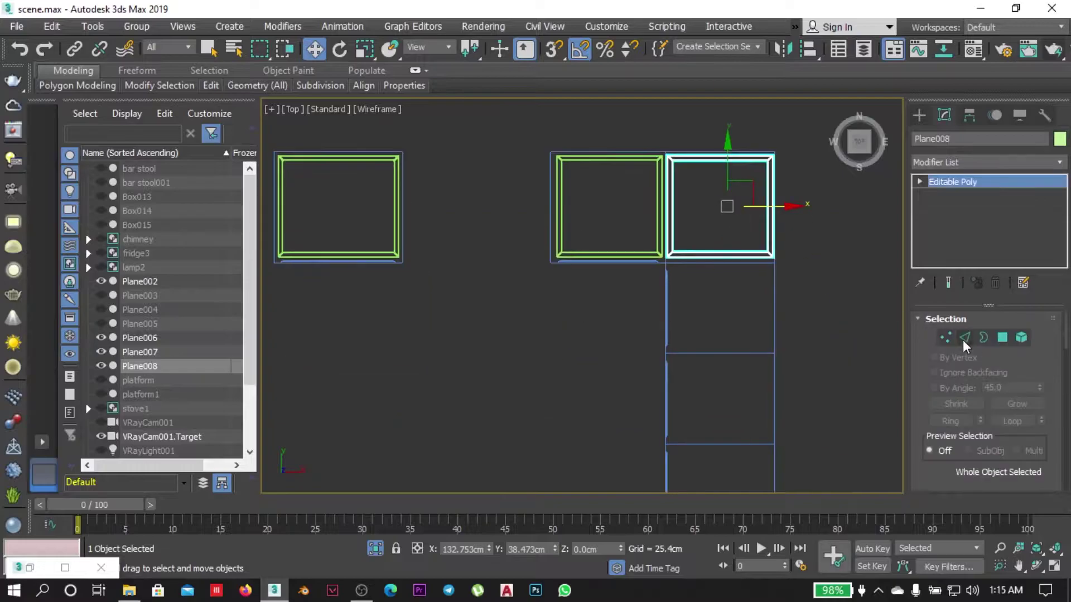
mouse_move(719, 262)
mouse_down()
mouse_move(719, 435)
mouse_move(715, 299)
mouse_up()
scroll(715, 321, down, 2)
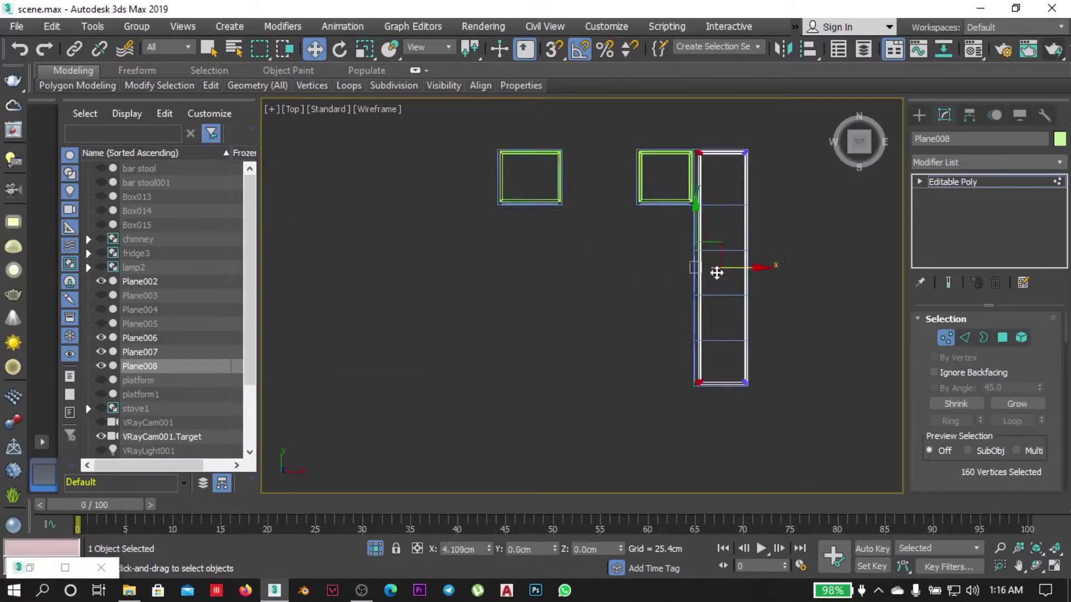
scroll(767, 265, up, 4)
scroll(713, 288, down, 1)
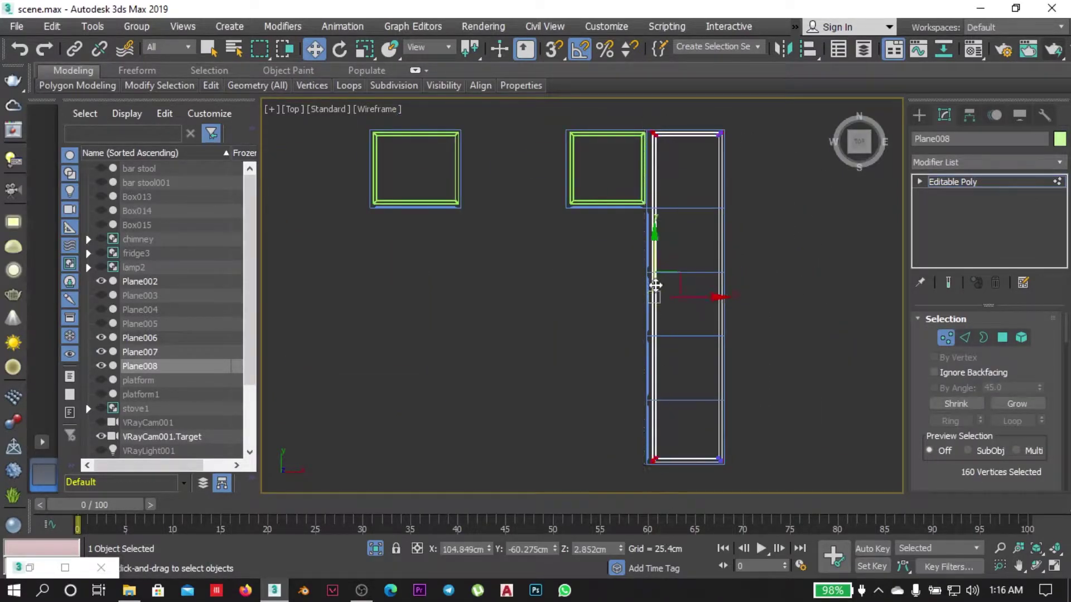
scroll(655, 285, up, 2)
right_click(658, 287)
click(549, 371)
Copy Plane006 down over the bar counter as Plane009 and adjust its vertices.
key(c)
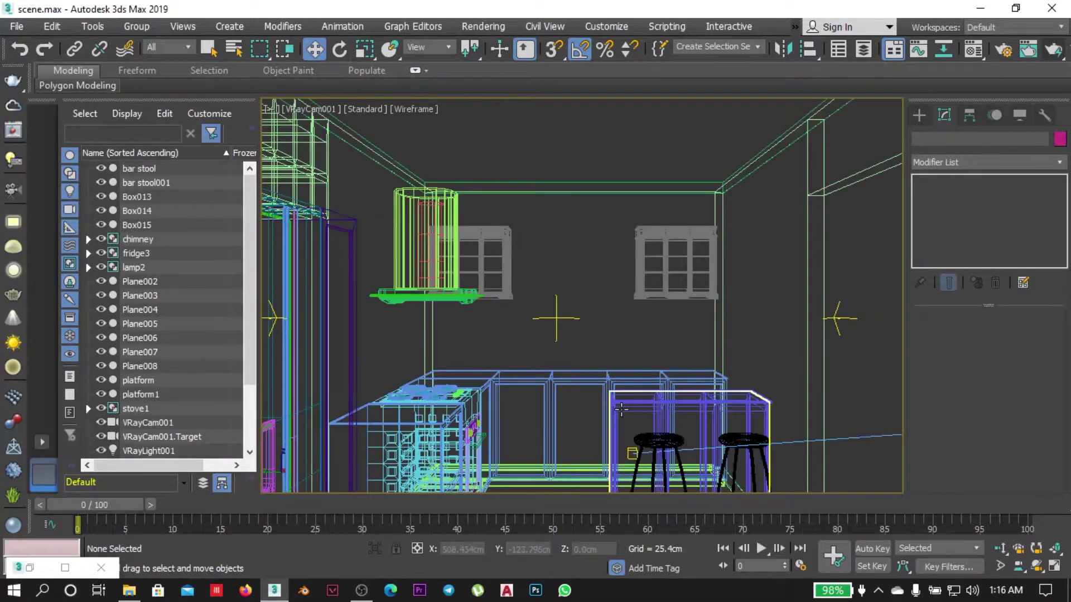
click(621, 409)
key(t)
scroll(585, 201, down, 1)
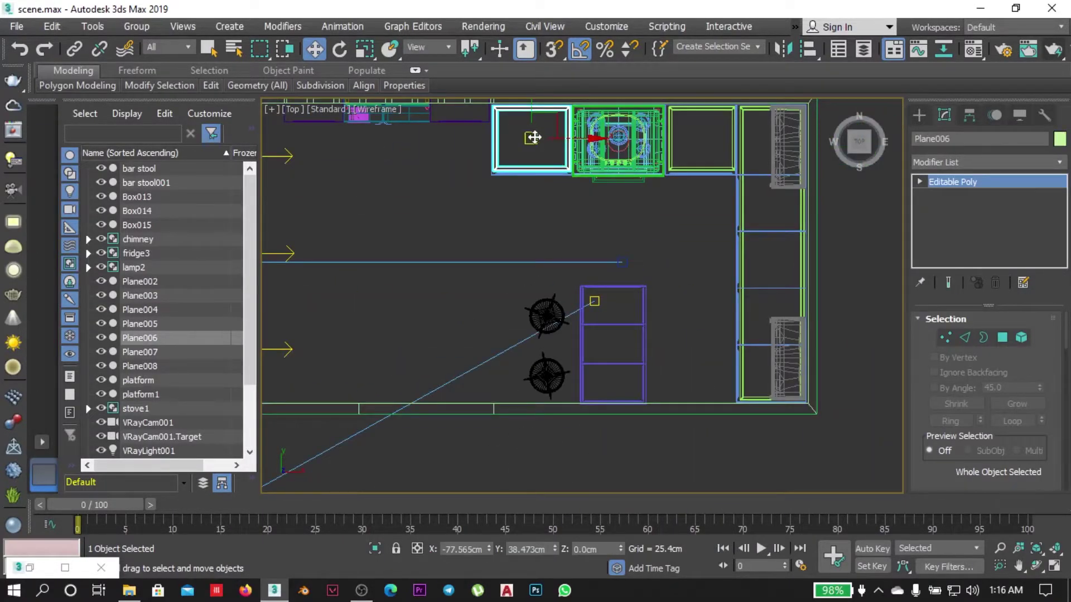
shift+drag(534, 137, 617, 321)
click(539, 363)
key(1)
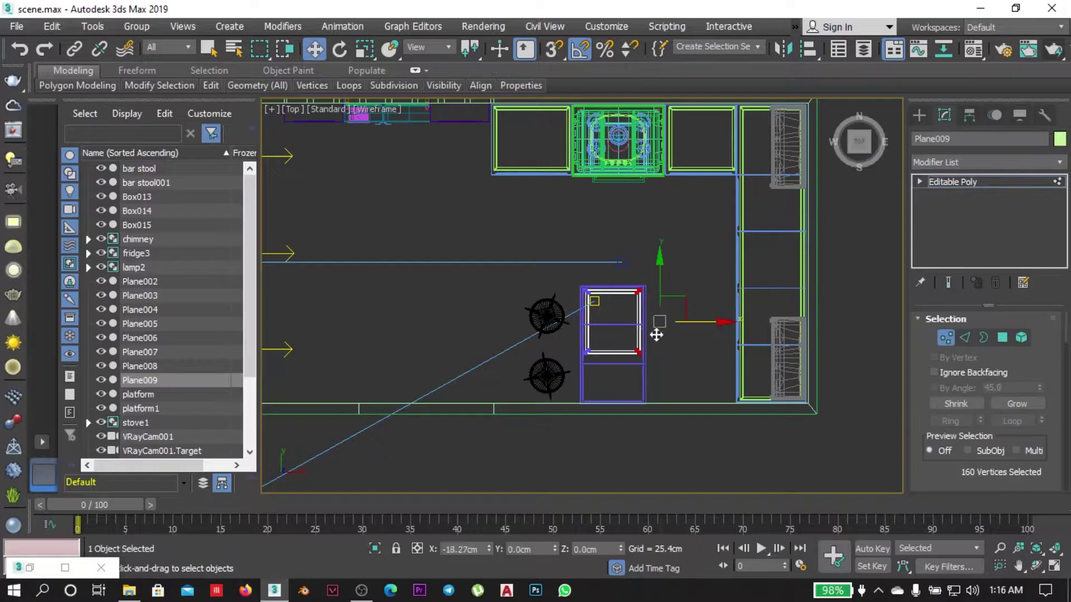
scroll(619, 288, up, 5)
scroll(574, 274, down, 3)
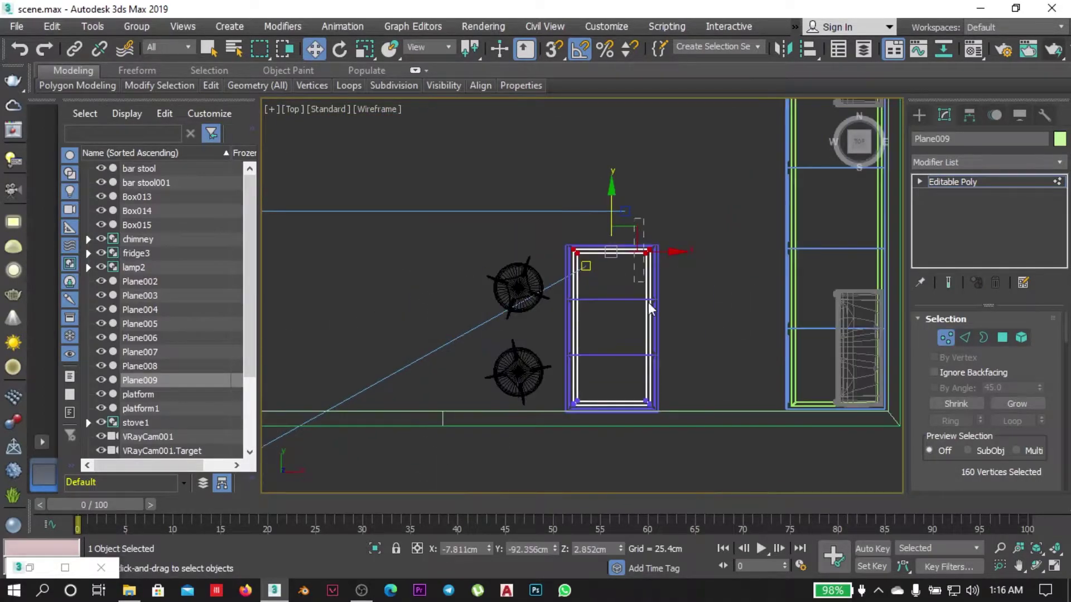
scroll(665, 364, up, 3)
key(p)
click(773, 335)
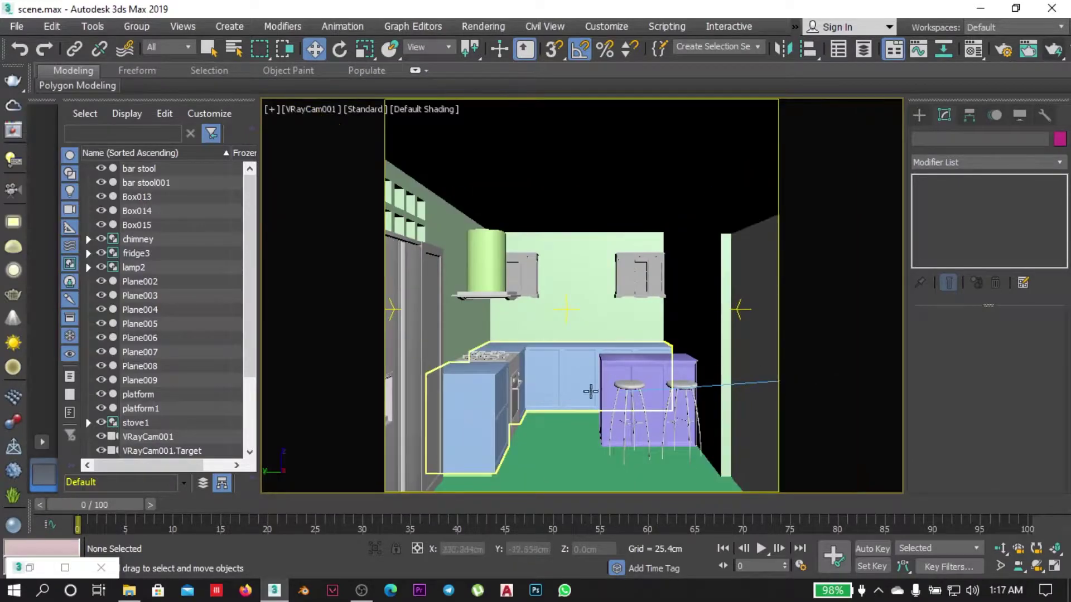
Move the camera VRayCam001 back slightly in the top view to widen its framing.
click(591, 391)
key(t)
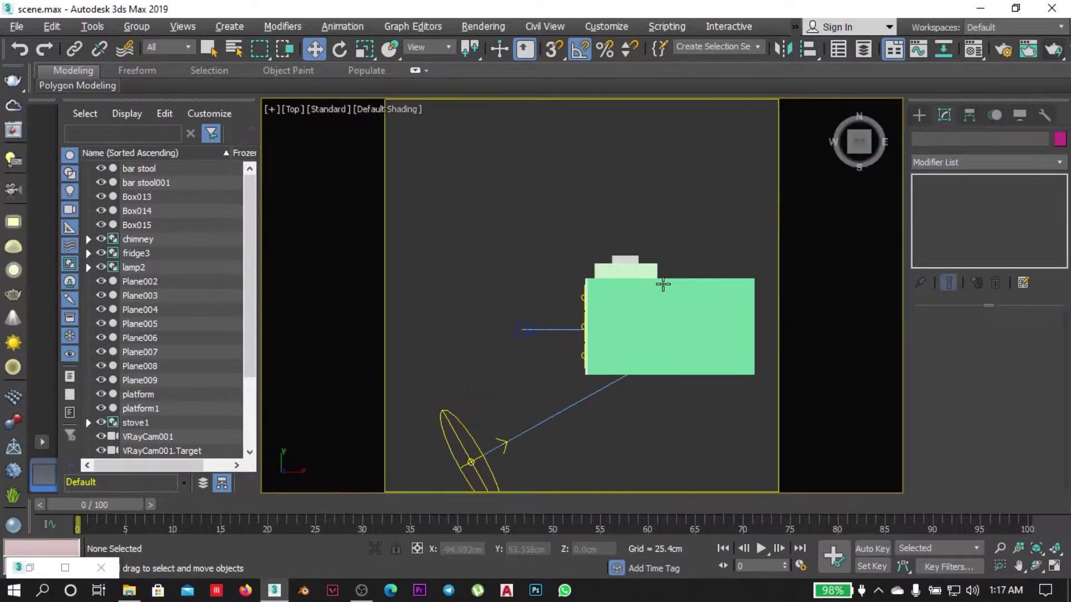
key(alt+w)
click(412, 205)
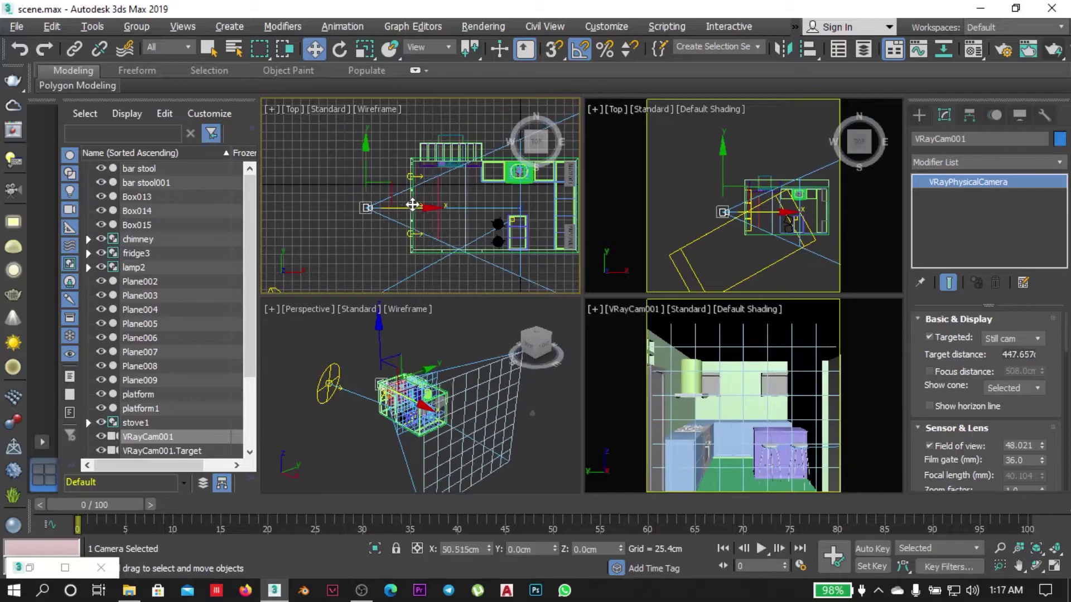
mouse_move(413, 204)
mouse_down()
mouse_move(385, 205)
mouse_move(405, 208)
mouse_up()
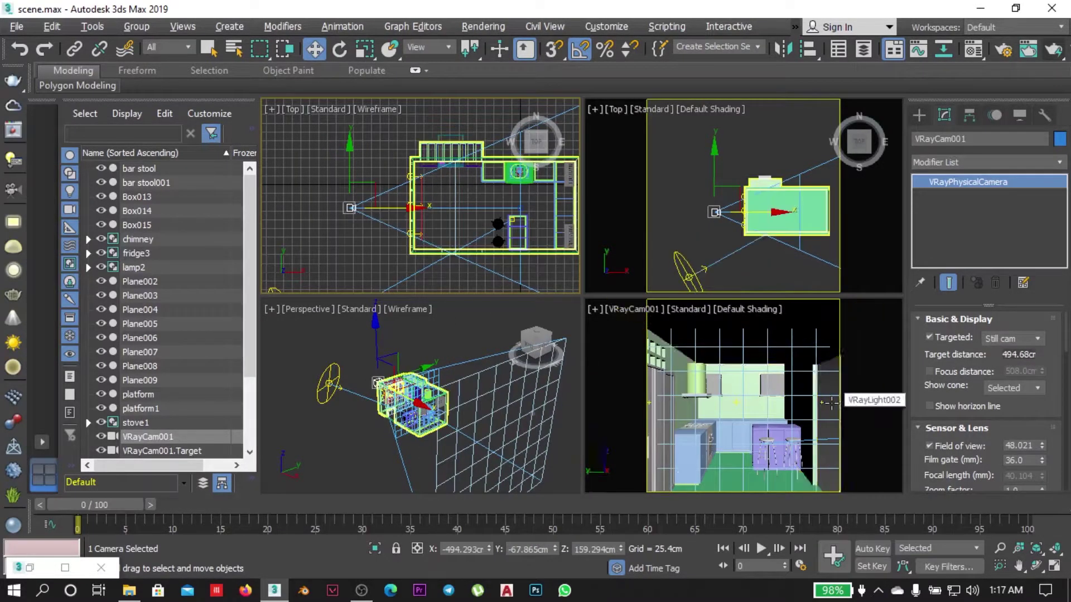
Check the enlarged camera view and clear the selection.
click(795, 211)
key(alt+w)
key(c)
click(796, 364)
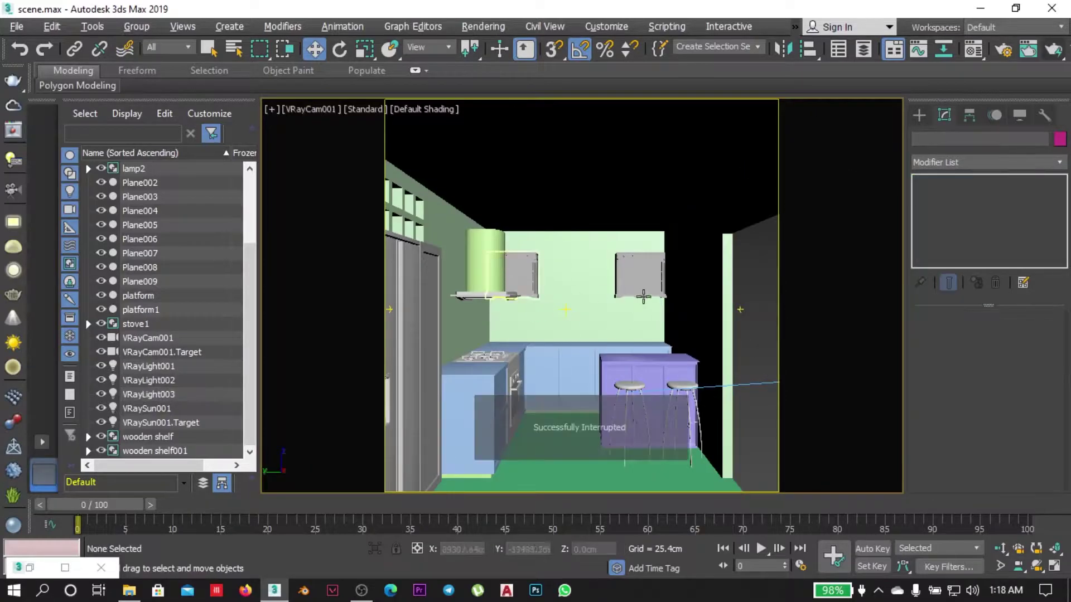
click(561, 424)
key(ctrl+d)
Isolate the room shell Box013 and switch to a top-down wireframe view.
click(747, 320)
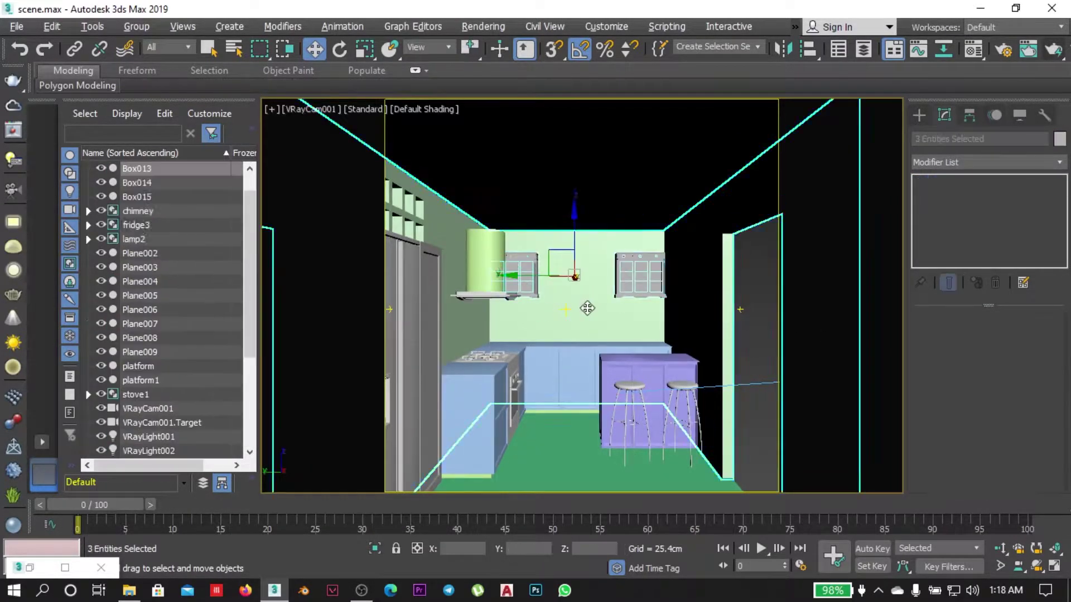
key(f)
key(alt+q)
scroll(593, 399, down, 3)
key(t)
click(724, 354)
Zoom onto the lower wooden shelf group and draw a long thin box between the shelves.
click(737, 413)
key(z)
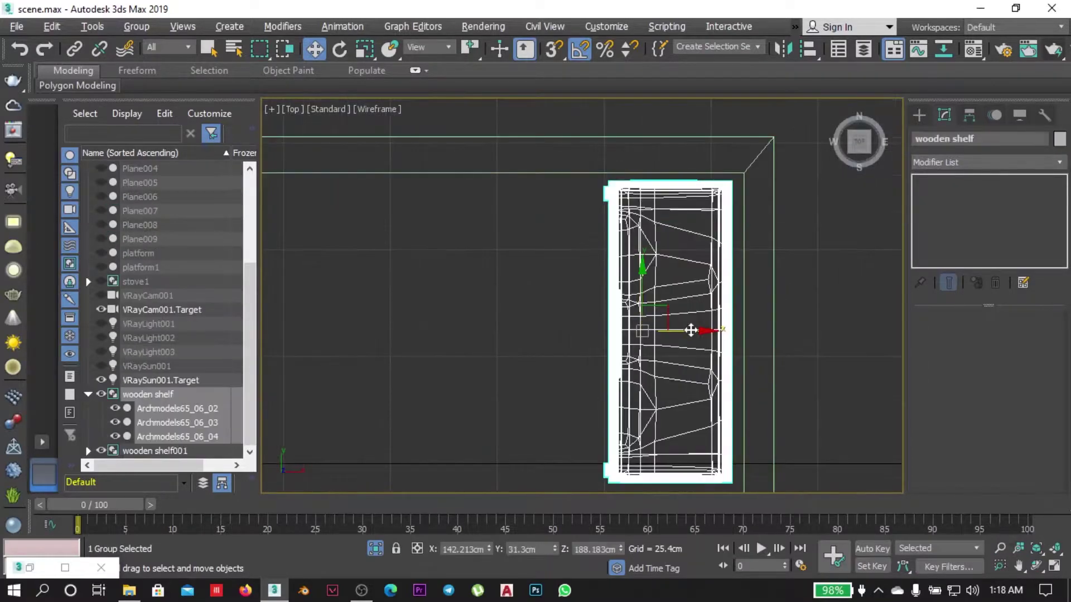
scroll(686, 329, down, 3)
scroll(685, 273, up, 3)
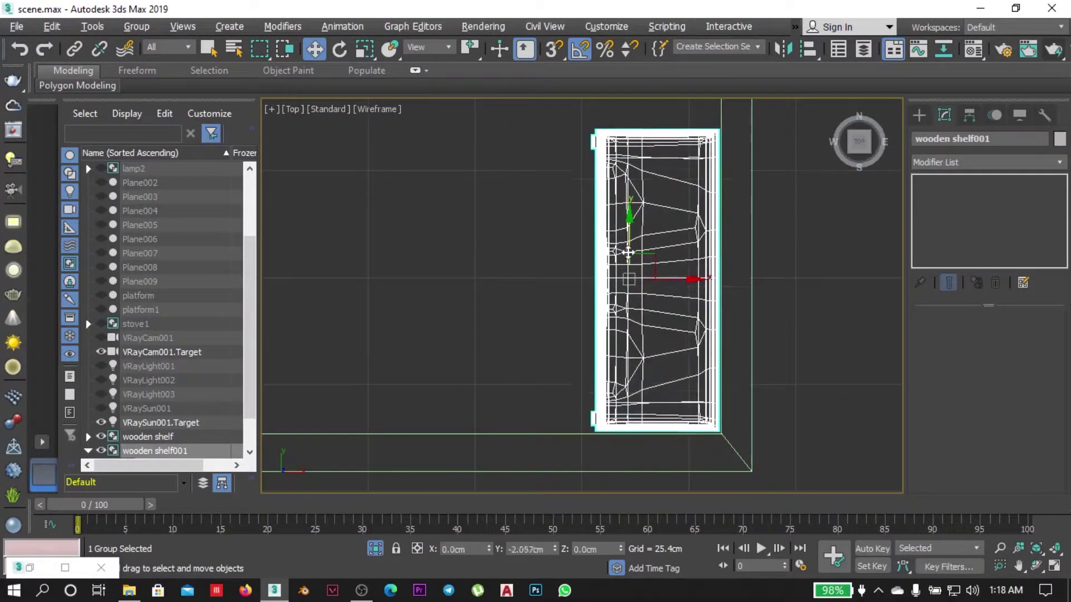
scroll(685, 272, down, 5)
click(626, 304)
drag(620, 308, 643, 427)
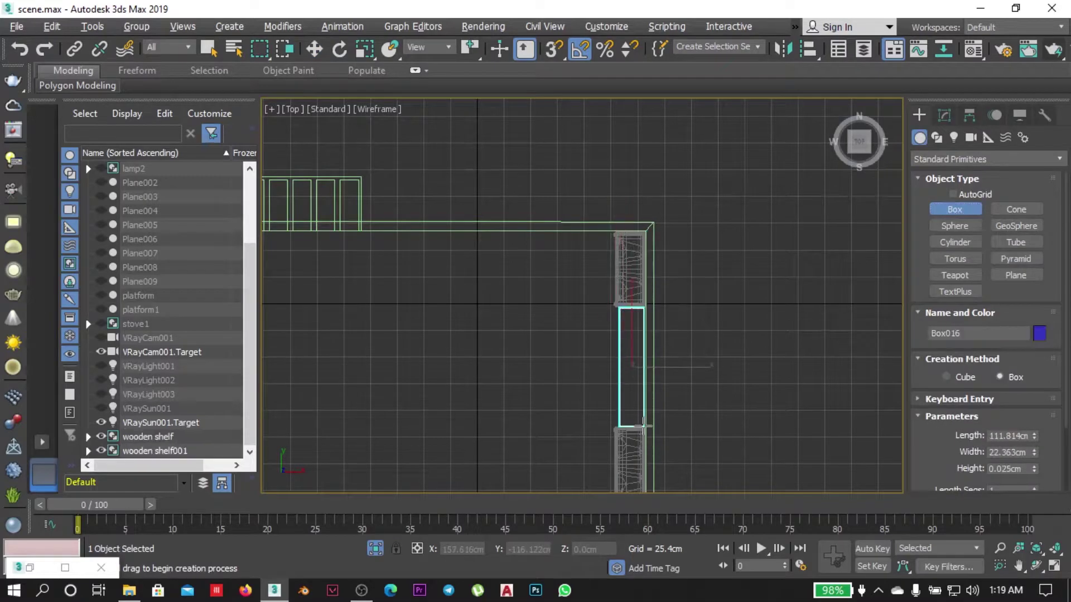
click(644, 427)
Adjust the new board Box016 in the front view and select it.
key(f)
key(w)
key(z)
key(r)
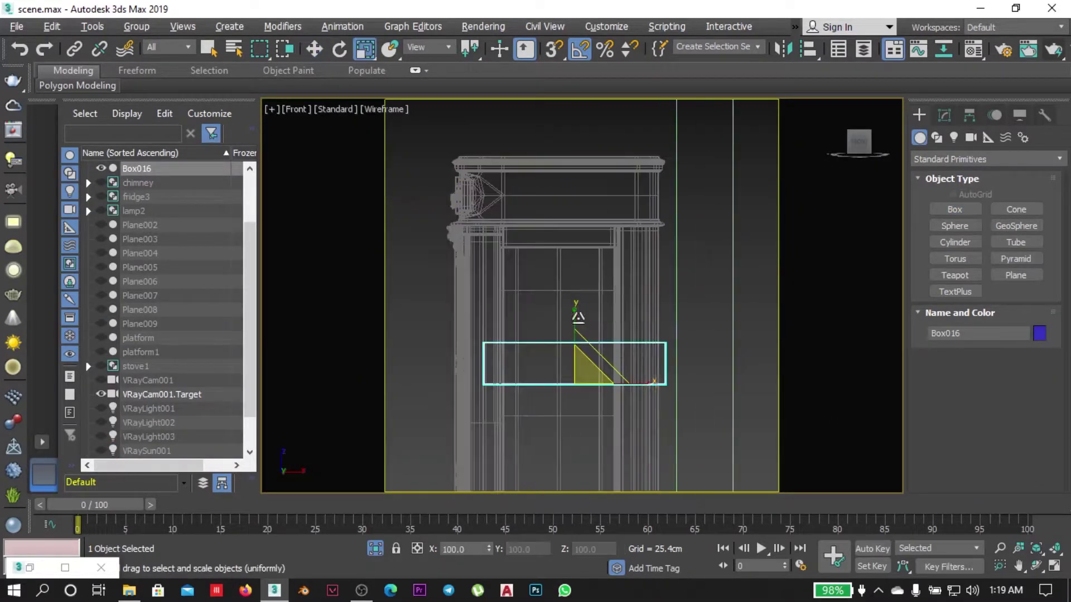
key(w)
scroll(618, 396, down, 3)
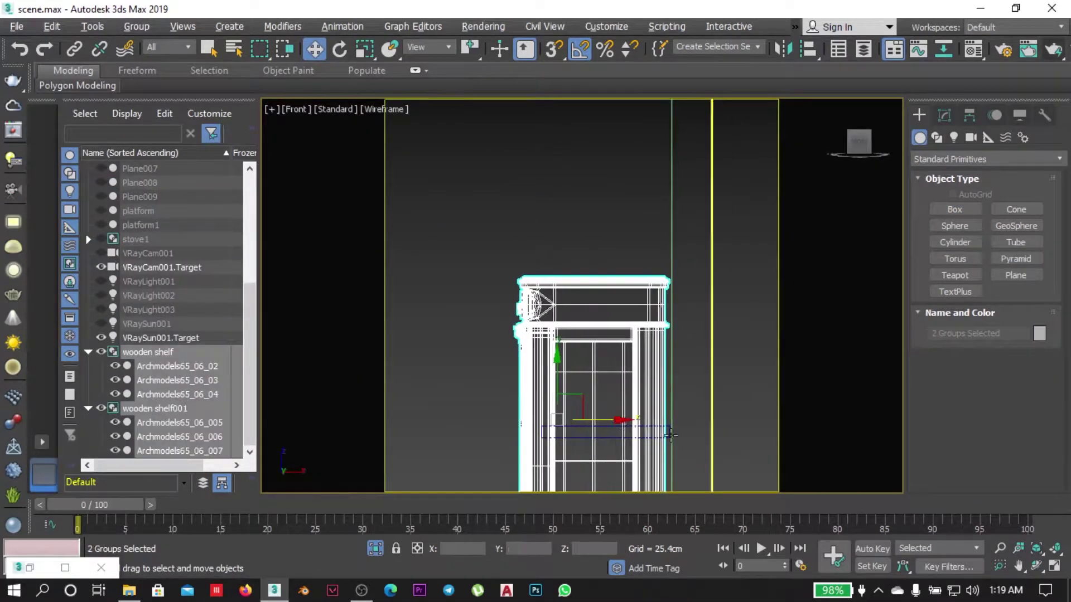
click(617, 413)
key(p)
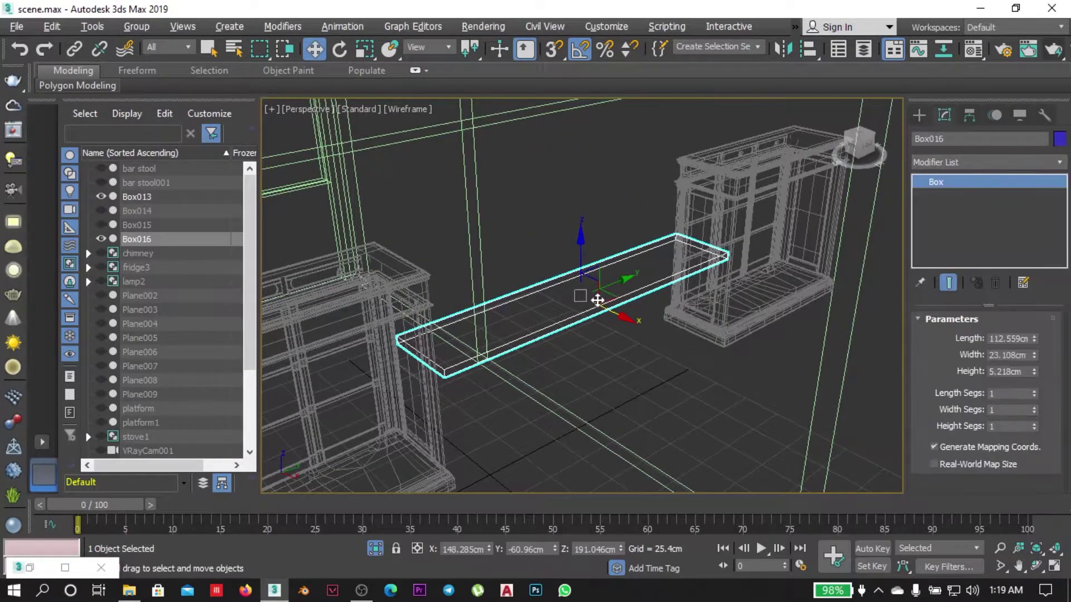
Convert Box016 to Editable Poly and chamfer all its edges about 0.4cm with 5 segments.
right_click(598, 298)
click(831, 353)
click(965, 338)
key(ctrl+a)
key(z)
right_click(418, 323)
click(399, 419)
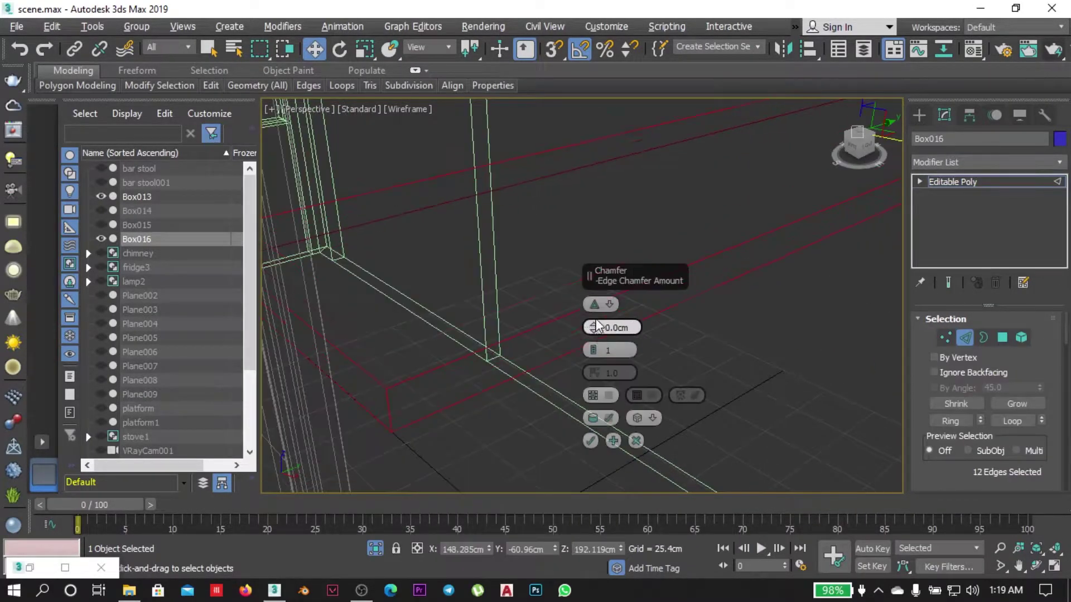
drag(593, 350, 592, 338)
alt+middle_drag(594, 357, 669, 391)
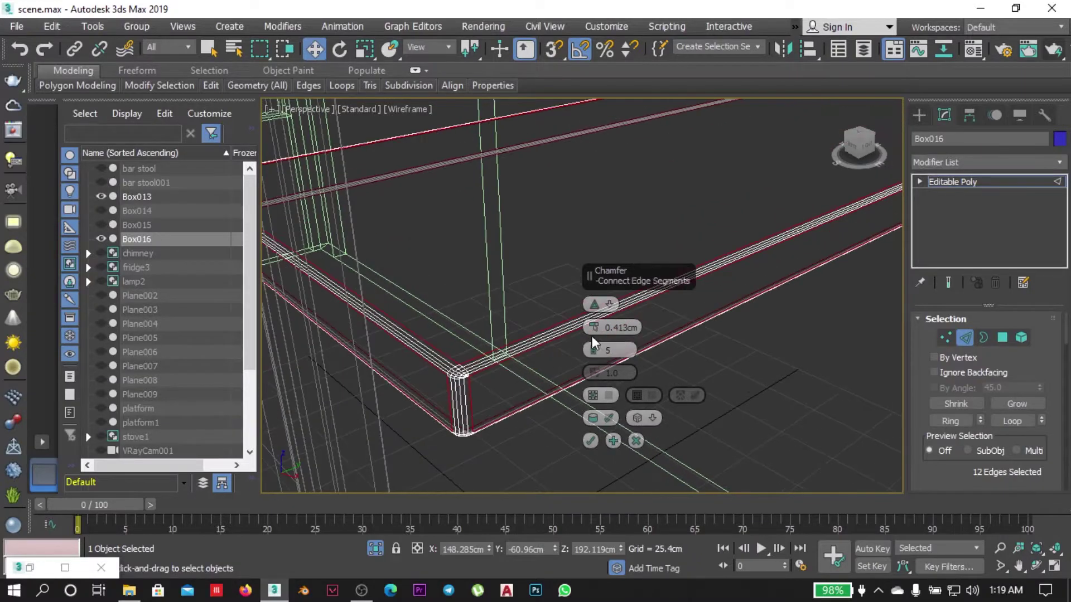
click(590, 440)
Leave edge editing and zoom out to see the whole scene.
key(2)
key(z)
key(f)
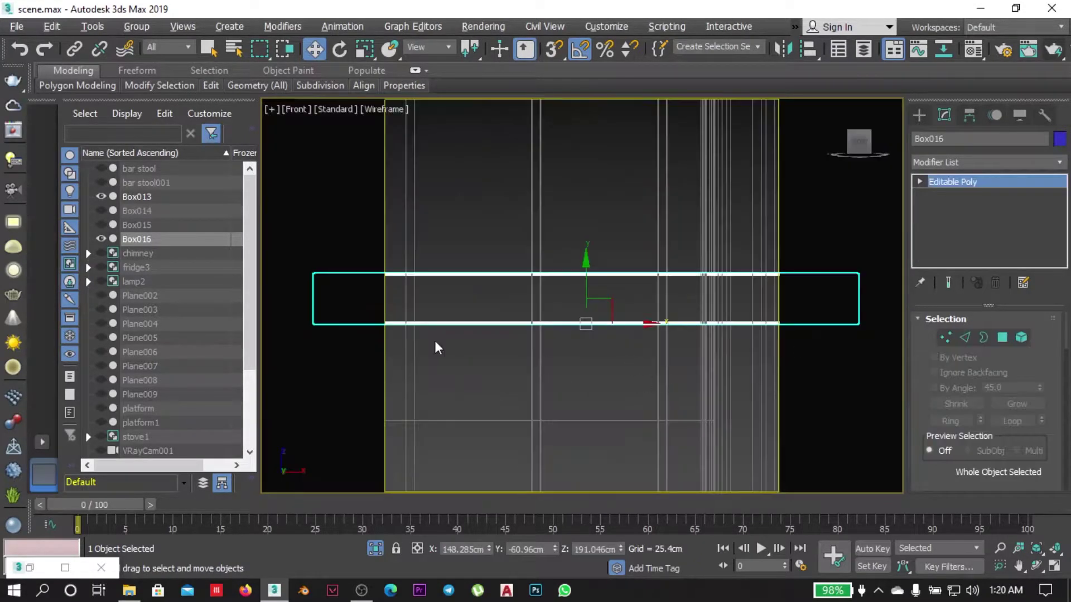
scroll(438, 346, down, 3)
click(920, 115)
click(1016, 275)
scroll(725, 323, up, 2)
Draw a plane just below the board and convert it to Editable Poly.
mouse_move(542, 256)
mouse_down()
mouse_move(652, 332)
mouse_move(657, 319)
mouse_up()
scroll(1038, 461, down, 3)
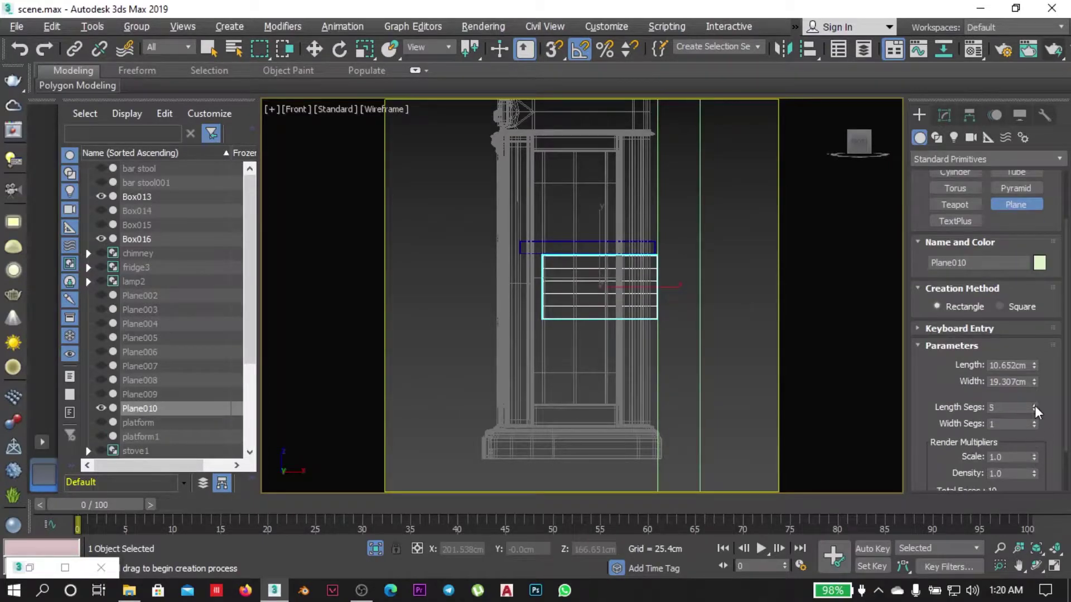
right_click(552, 259)
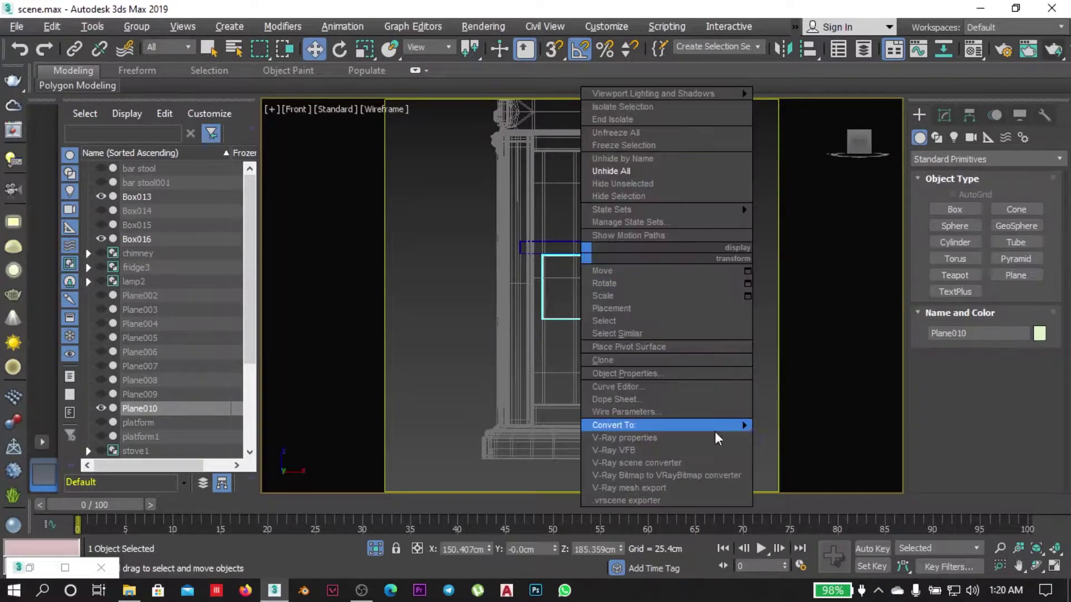
click(697, 452)
scroll(658, 291, up, 3)
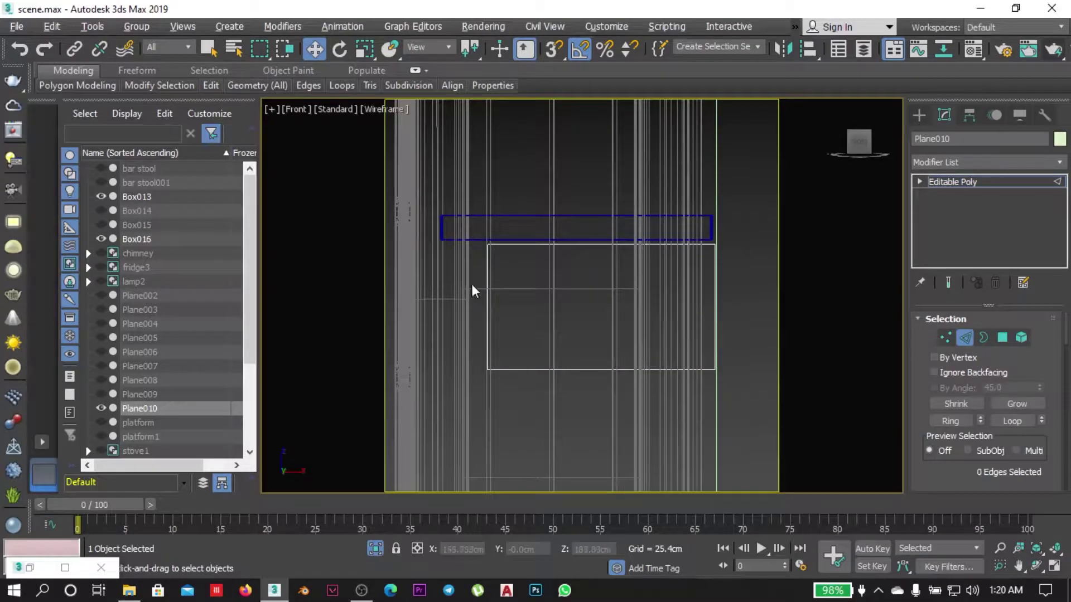
Connect the plane's vertical edges twice to divide it into a grid.
drag(472, 291, 748, 256)
right_click(748, 255)
click(582, 350)
click(590, 372)
right_click(552, 257)
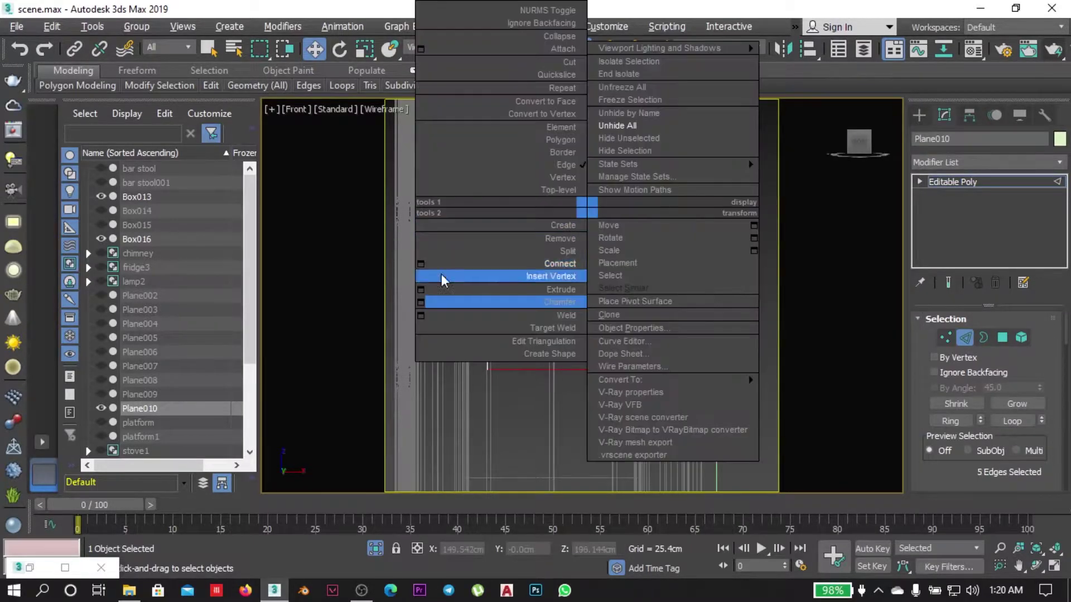
click(478, 270)
click(586, 371)
Pull the top-left corner vertex inward and raise a row of vertices.
key(1)
scroll(568, 290, up, 3)
drag(455, 192, 474, 192)
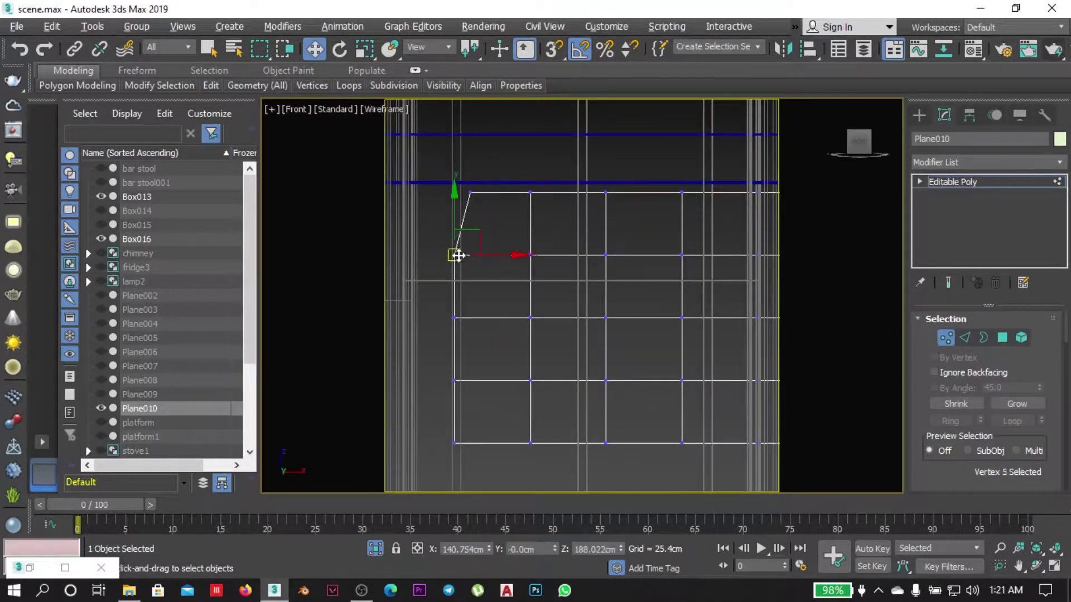
scroll(627, 275, down, 3)
scroll(627, 275, up, 3)
drag(786, 324, 484, 350)
scroll(590, 270, down, 2)
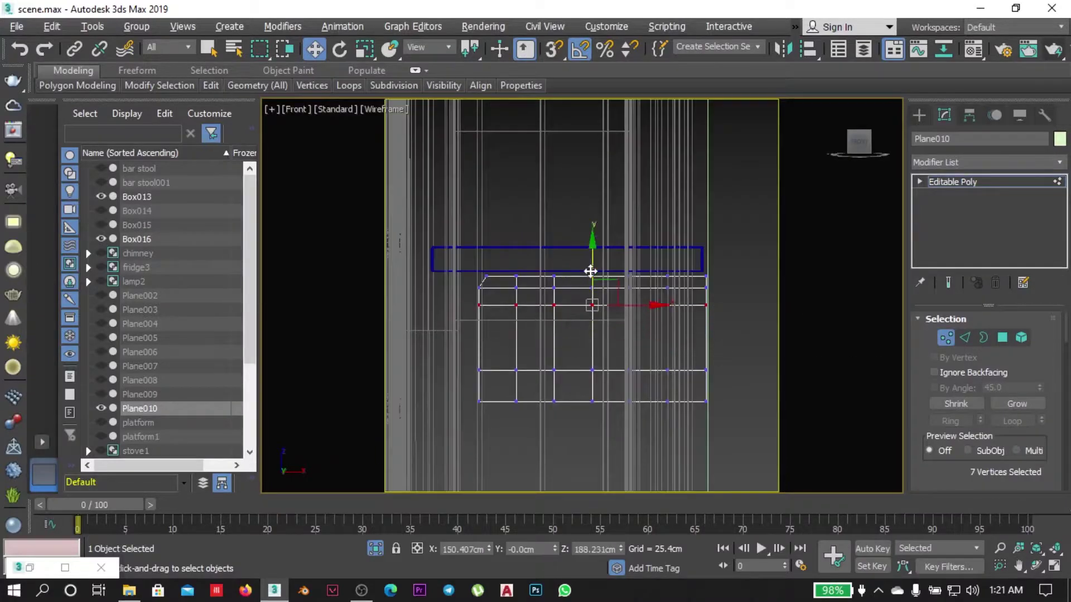
drag(590, 304, 590, 270)
scroll(662, 306, up, 1)
click(491, 326)
key(r)
Raise the vertex rows, shift the corner vertex, and slope the bottom vertices down.
click(432, 307)
key(w)
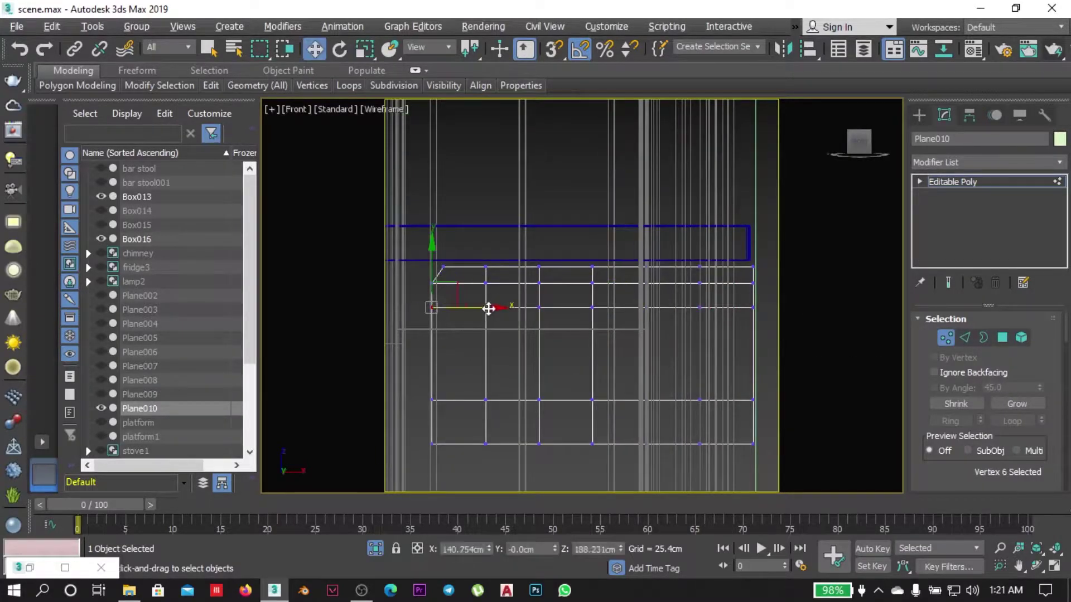
drag(593, 371, 594, 312)
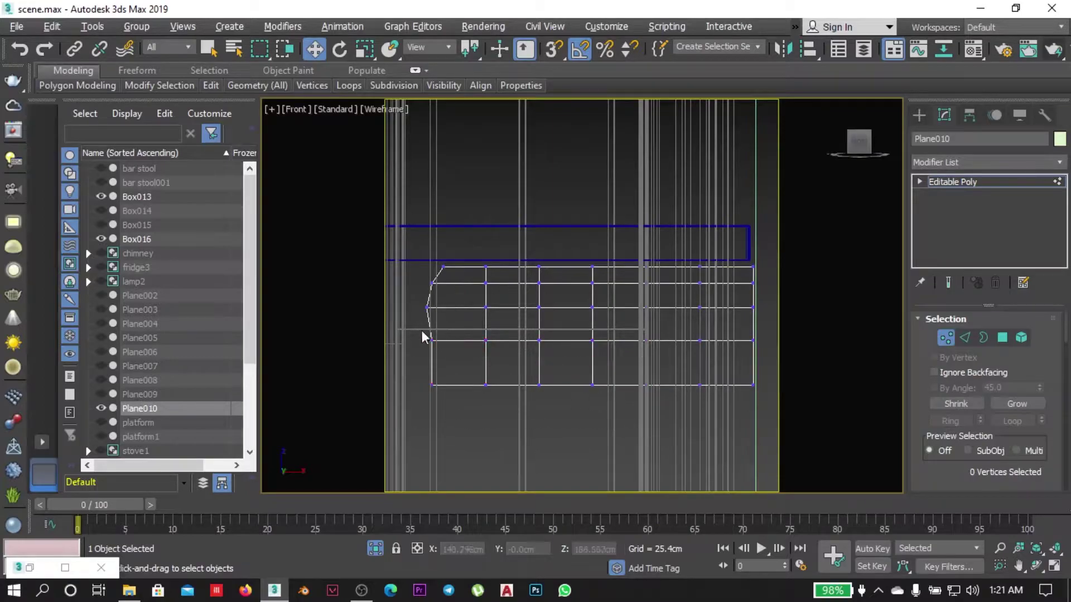
drag(425, 378, 483, 380)
drag(700, 385, 704, 402)
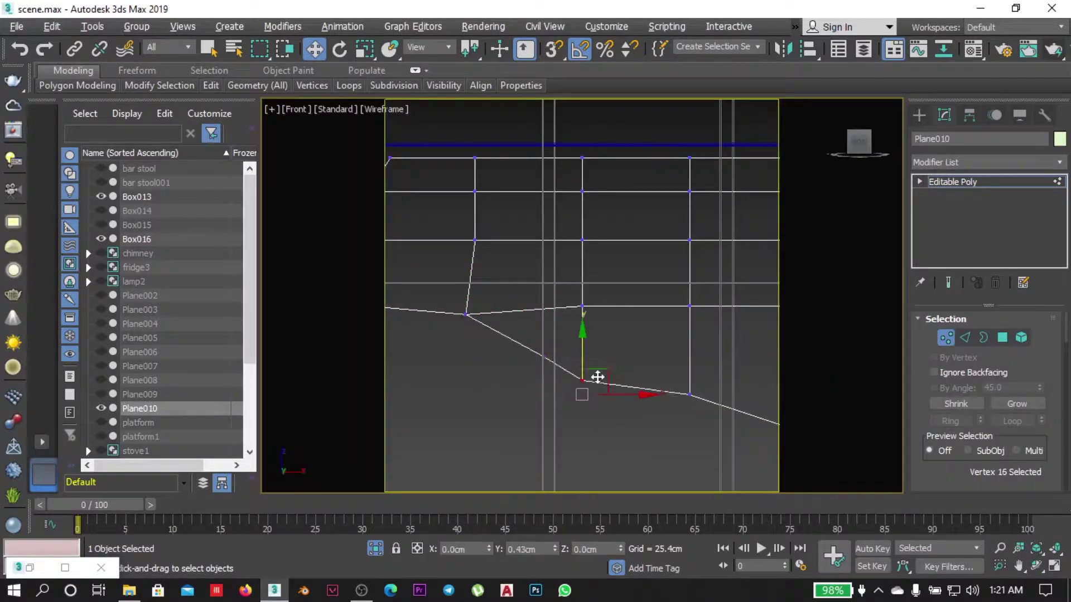
scroll(597, 376, down, 2)
scroll(467, 354, up, 3)
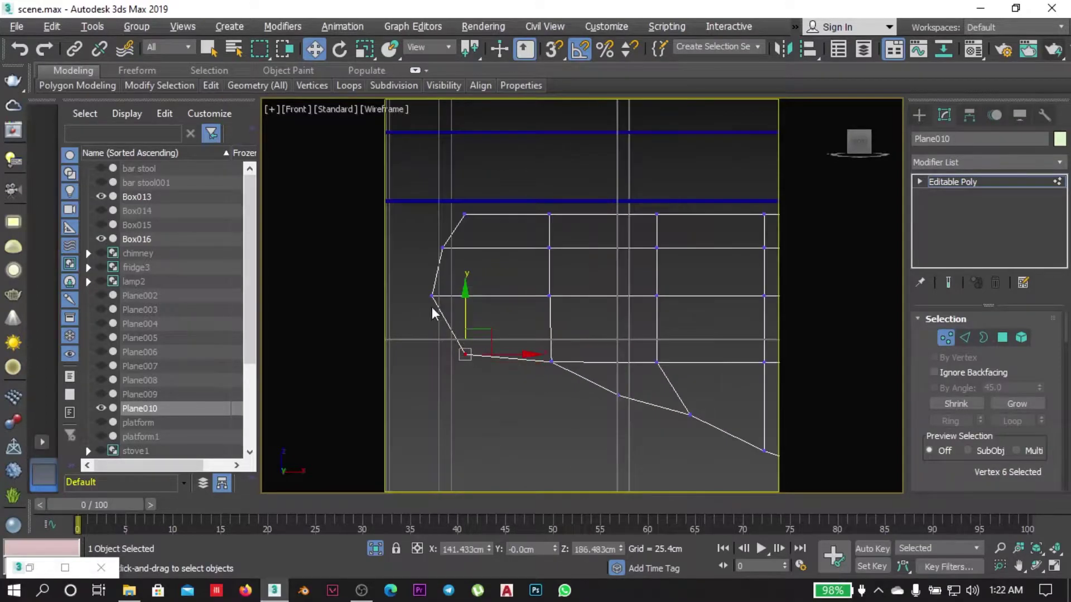
scroll(443, 300, down, 2)
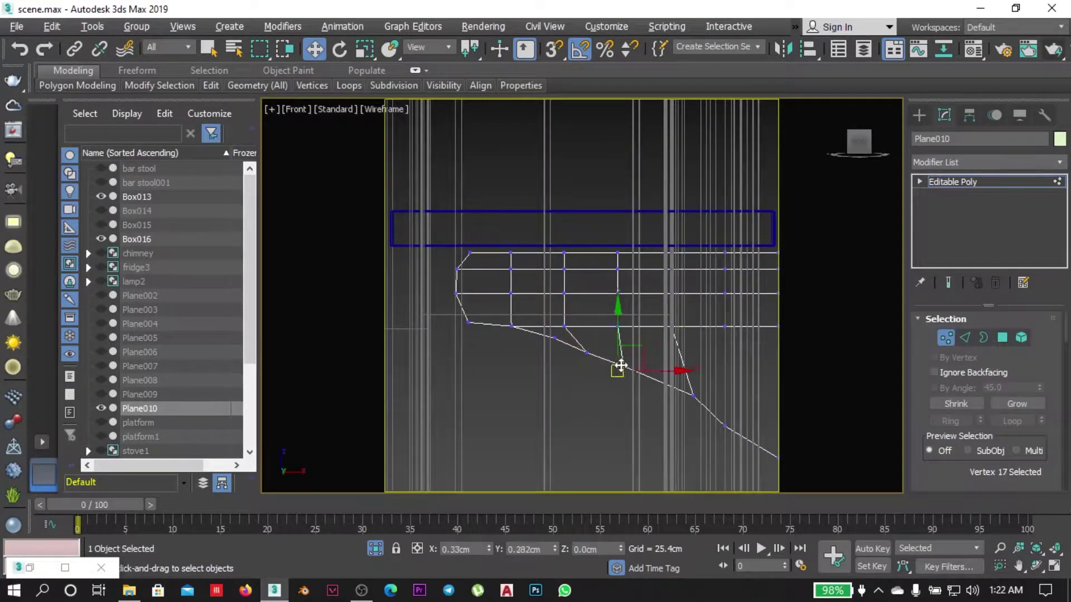
scroll(621, 365, up, 2)
scroll(663, 423, down, 2)
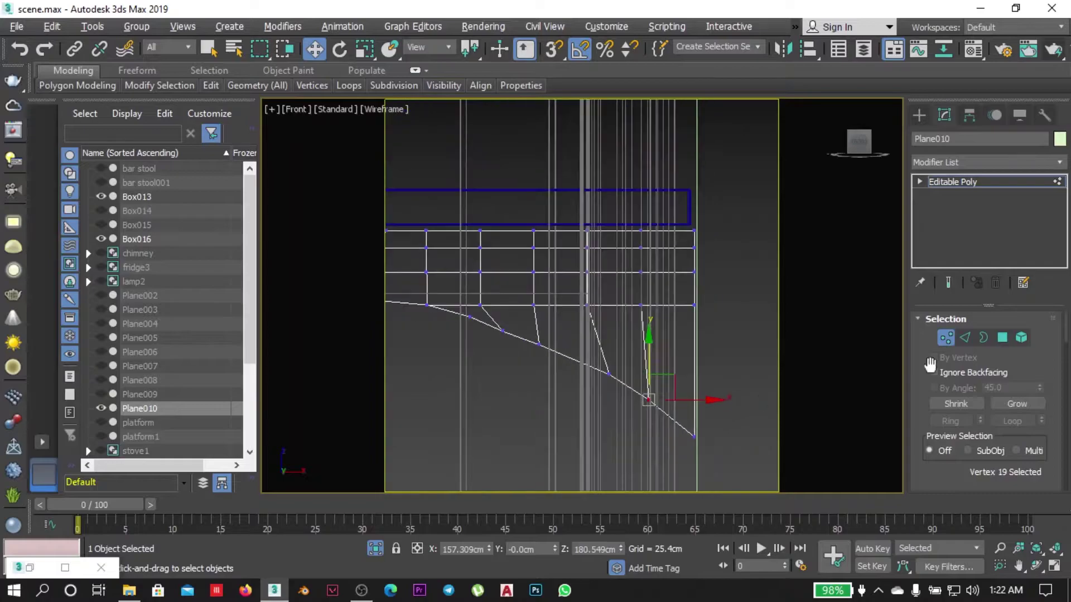
Reselect the upper vertices and nudge them up and left to refine the taper.
click(965, 338)
click(946, 337)
scroll(647, 385, up, 2)
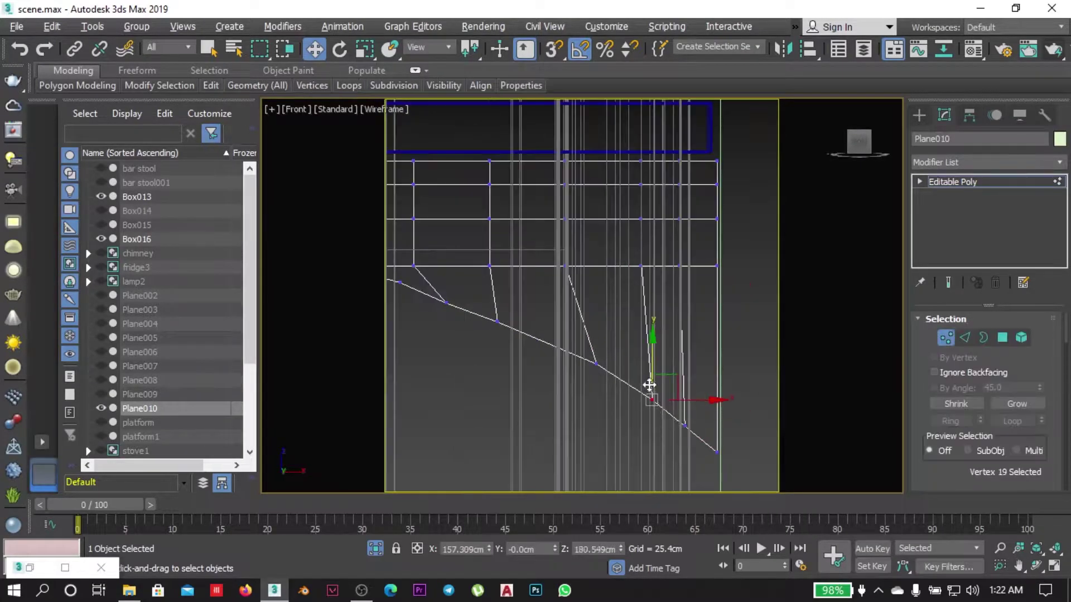
scroll(719, 434, down, 1)
scroll(669, 412, down, 1)
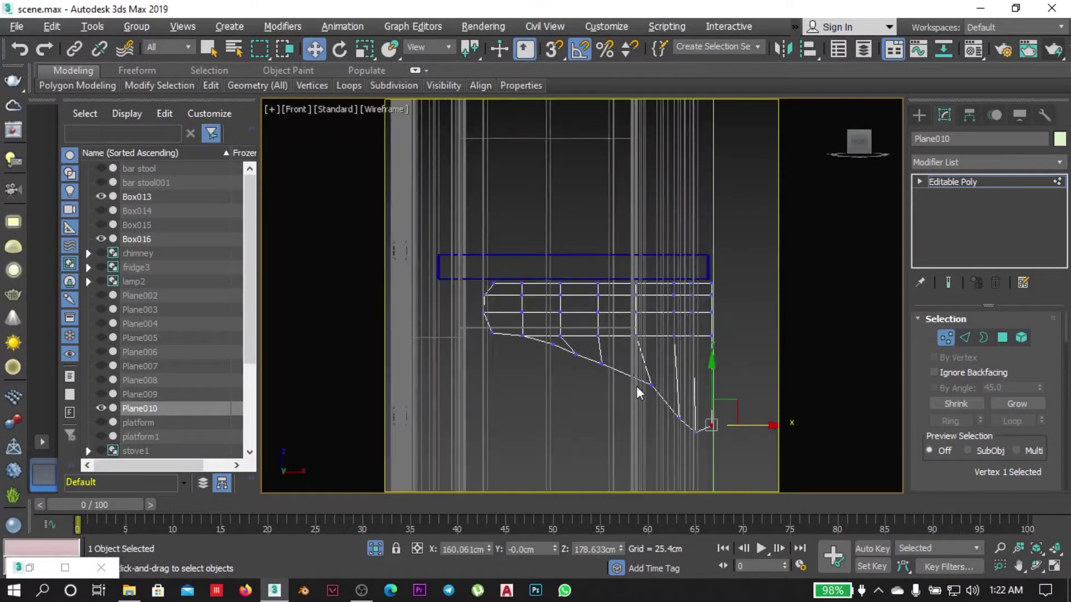
drag(690, 400, 479, 301)
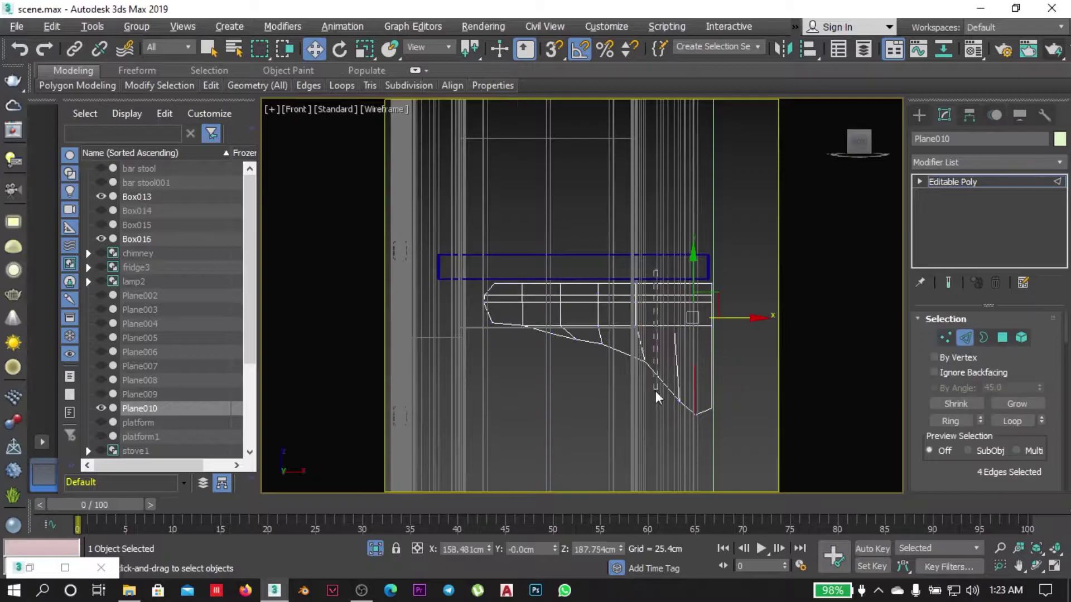
scroll(626, 378, up, 2)
drag(626, 377, 654, 390)
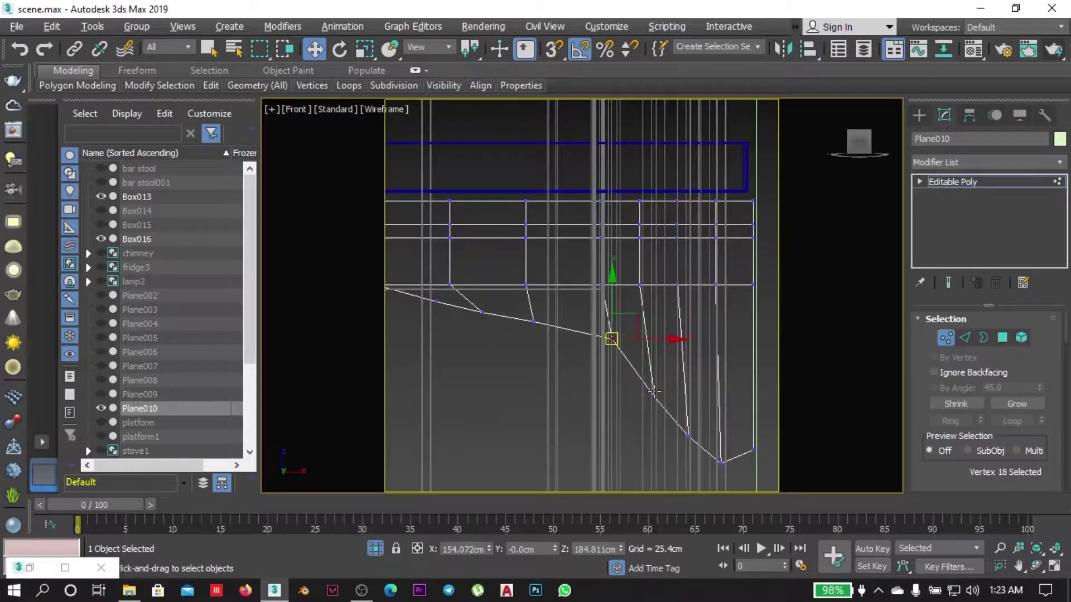
scroll(702, 459, down, 3)
scroll(530, 317, up, 3)
click(530, 318)
scroll(657, 375, down, 1)
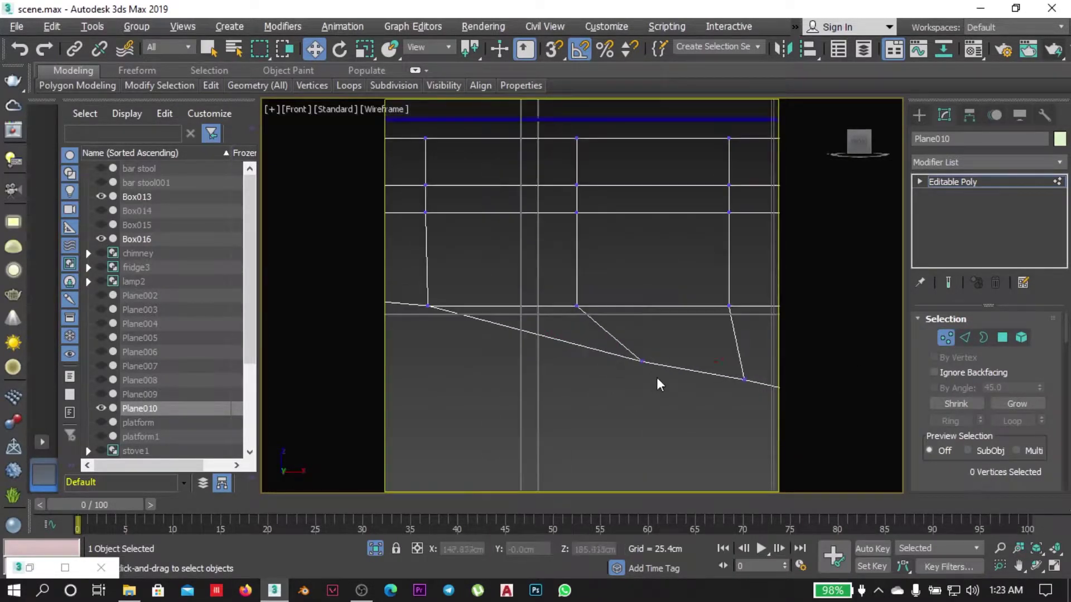
scroll(633, 323, up, 1)
scroll(632, 323, down, 2)
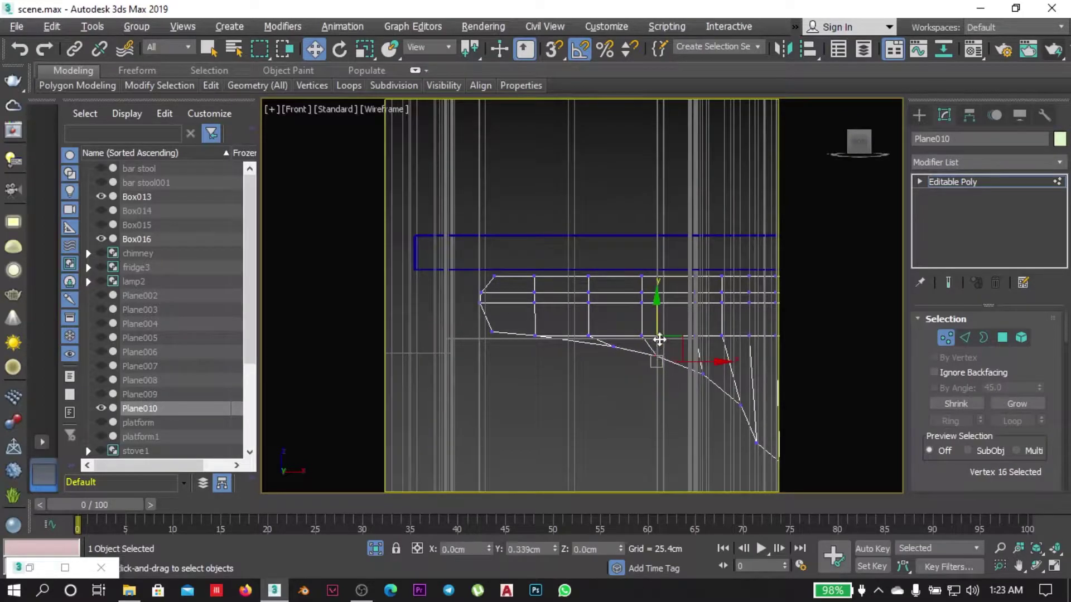
scroll(659, 339, down, 1)
Add a Shell modifier giving the panel a 1.0cm outer thickness.
key(1)
click(988, 162)
click(948, 502)
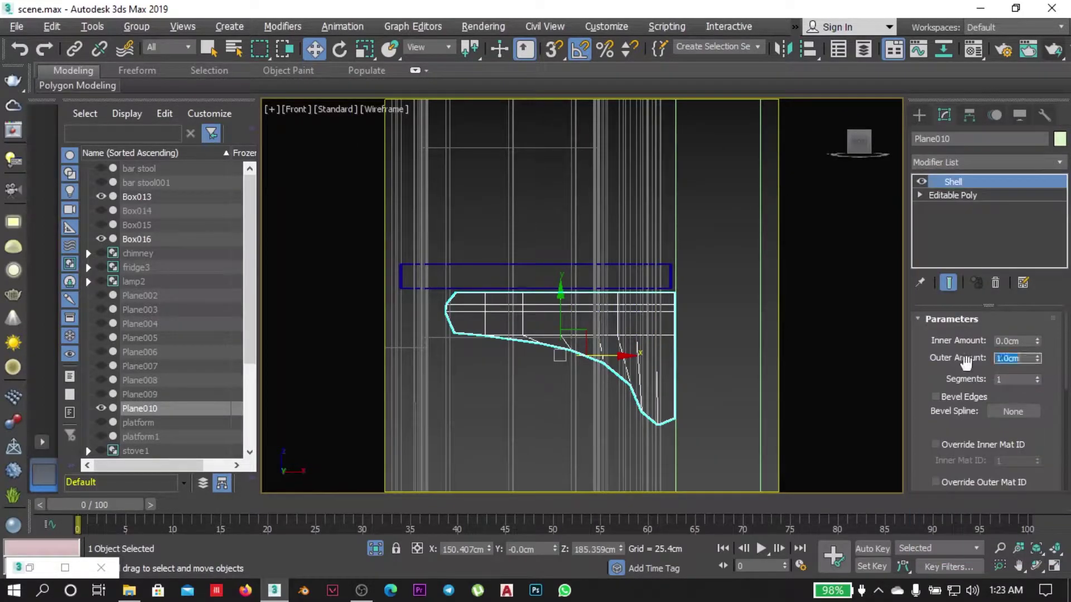
key(Return)
key(t)
Collapse the shelled bracket into an Editable Poly.
scroll(619, 324, up, 2)
key(r)
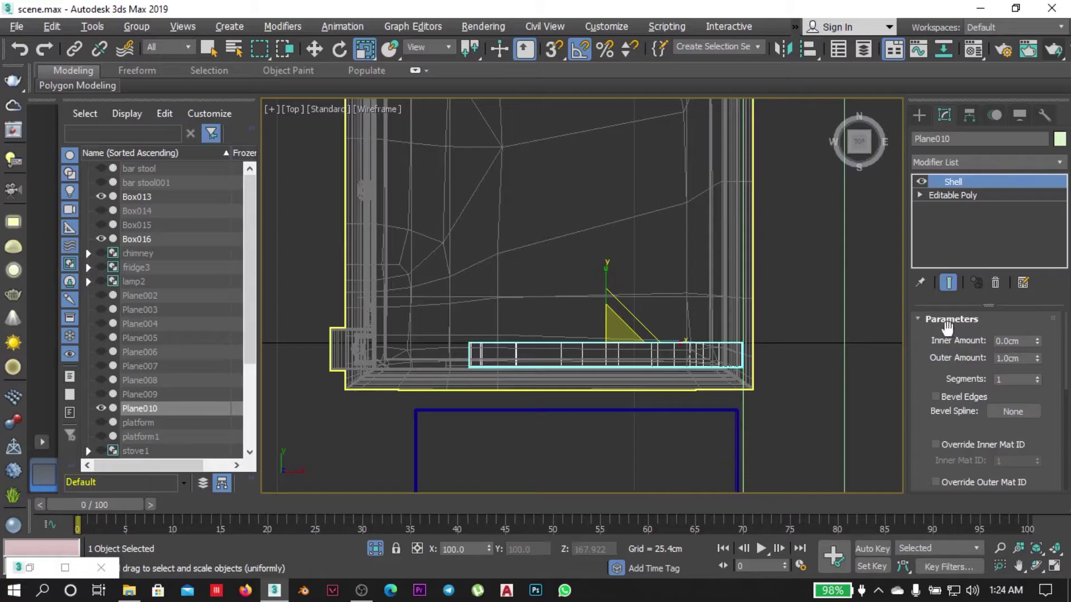
right_click(953, 182)
key(z)
key(p)
alt+middle_drag(718, 351, 614, 279)
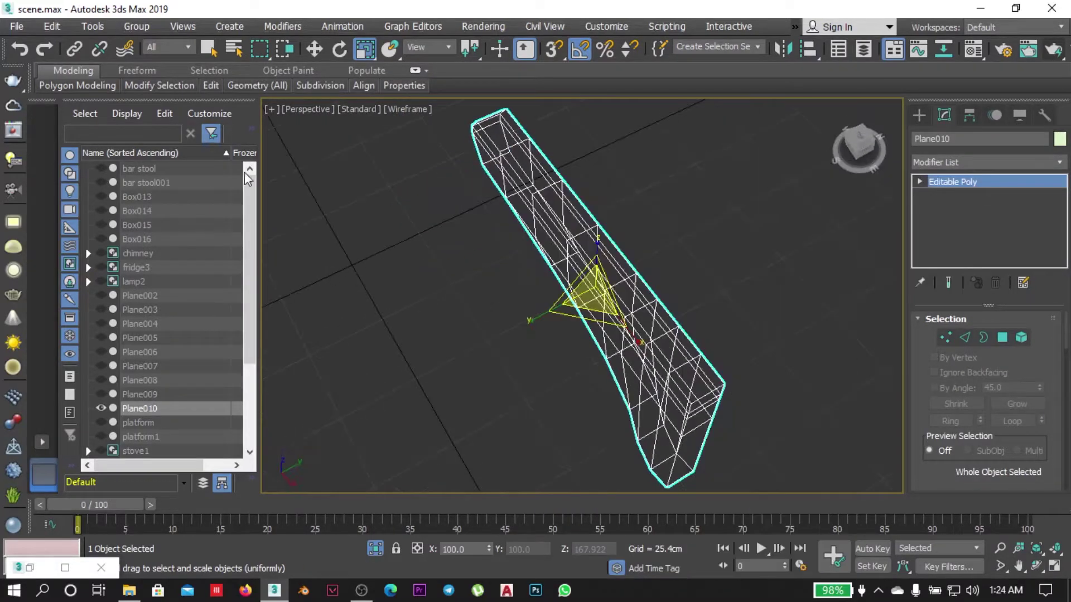
Add Swift Loop edge loops along the bracket, then return to object level.
click(339, 117)
scroll(614, 391, up, 3)
scroll(613, 455, up, 2)
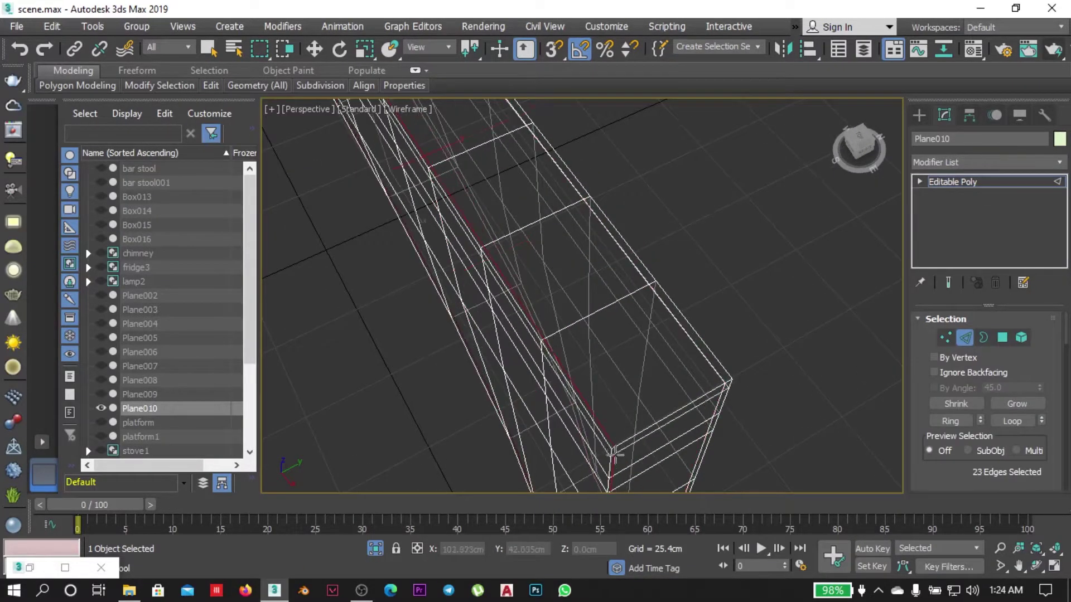
scroll(614, 454, down, 3)
scroll(613, 390, up, 2)
scroll(669, 363, down, 3)
click(965, 338)
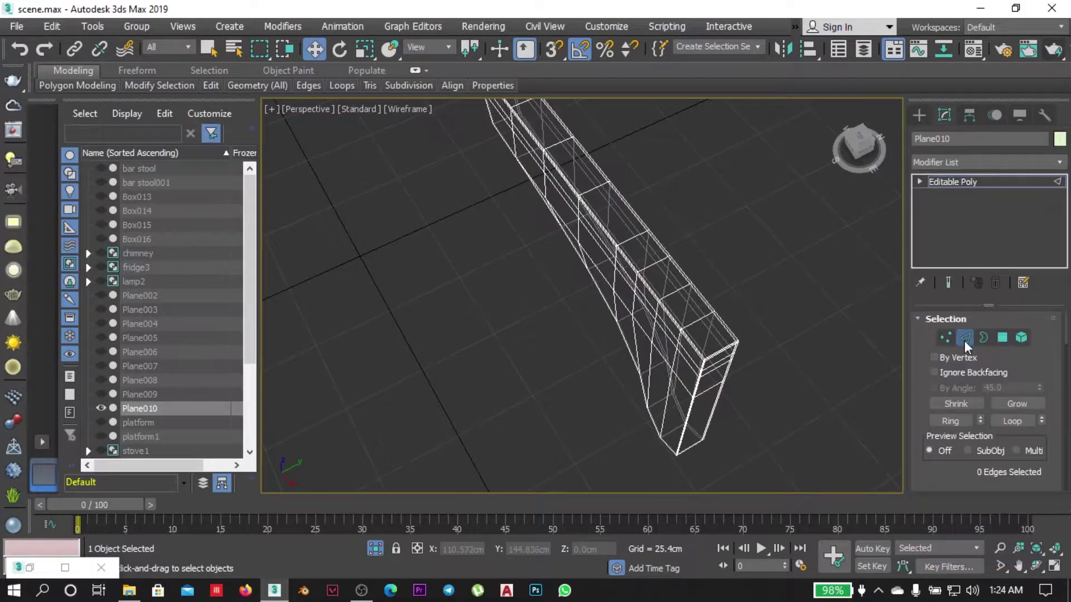
click(988, 162)
Apply TurboSmooth to the bracket and view it shaded.
click(960, 146)
key(F3)
alt+middle_drag(770, 349, 700, 393)
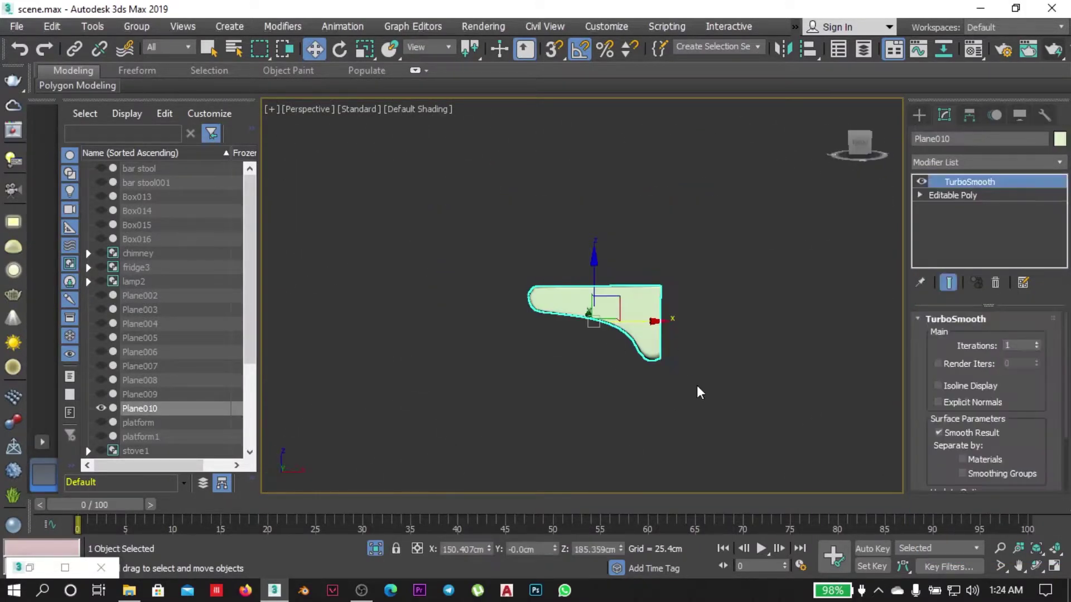
key(alt+q)
Shift-move the bracket to clone a copy further along the shelf.
ctrl+click(670, 385)
click(623, 263)
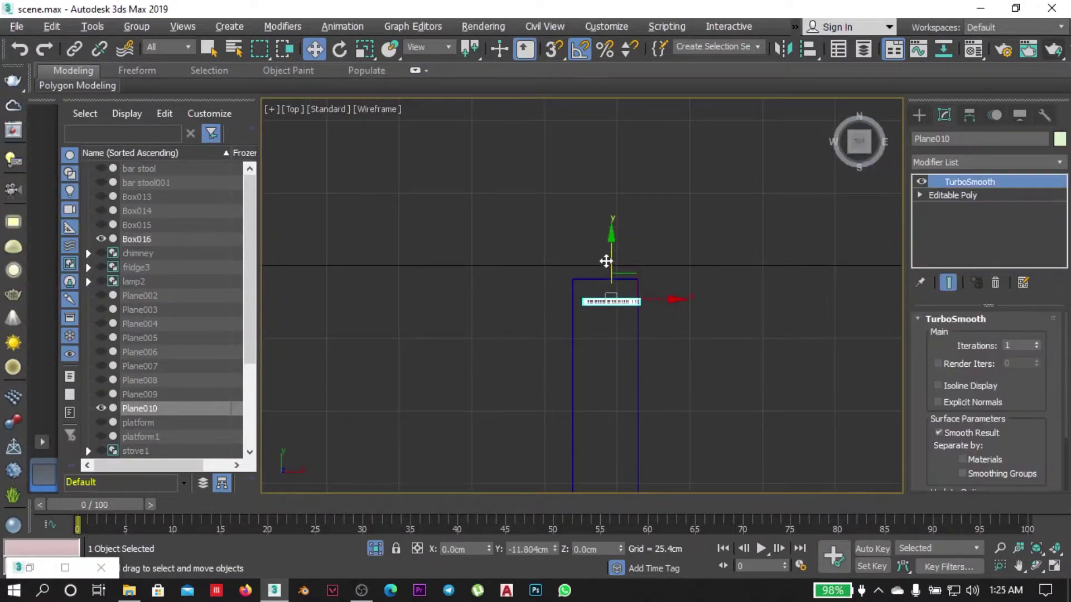
scroll(607, 261, down, 3)
shift+drag(649, 247, 649, 296)
click(537, 364)
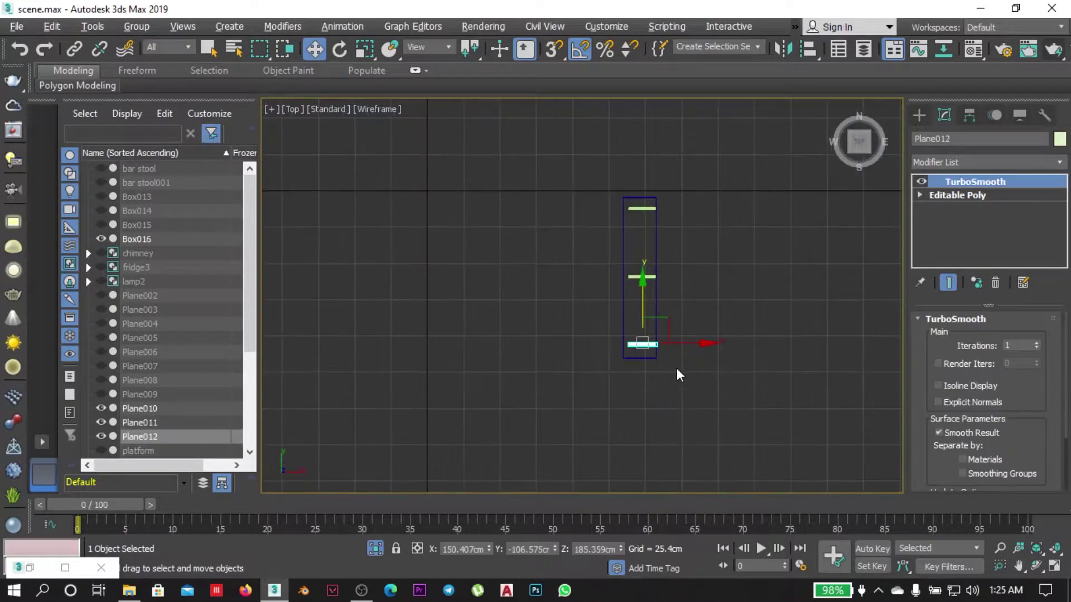
key(p)
key(alt+q)
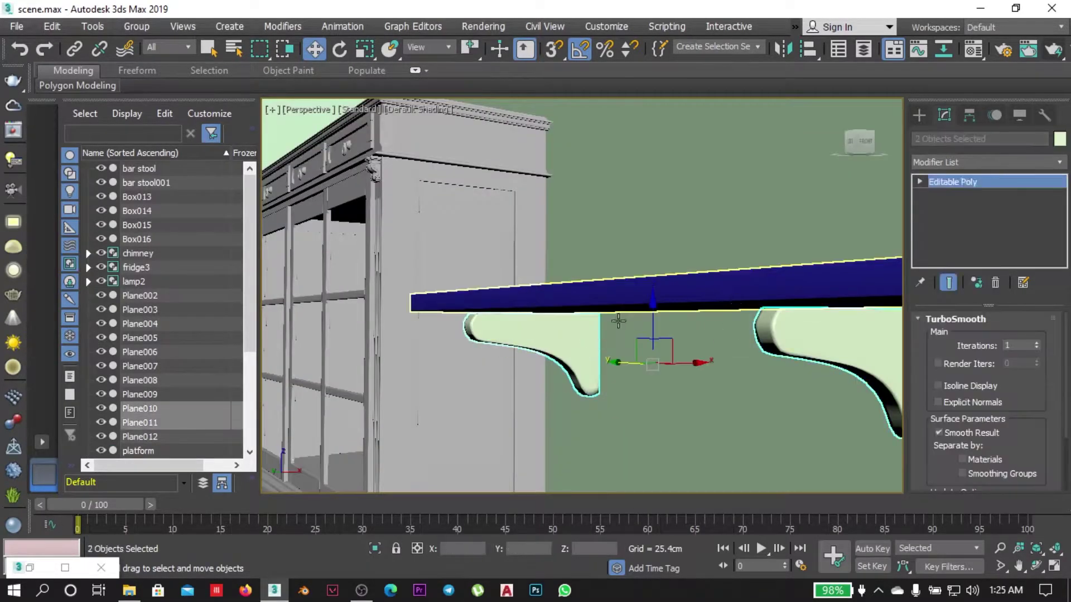
Line the shelf board up with the bracket tops in Front view.
ctrl+click(848, 325)
key(f)
key(alt+q)
click(598, 401)
scroll(598, 402, up, 3)
scroll(742, 342, down, 2)
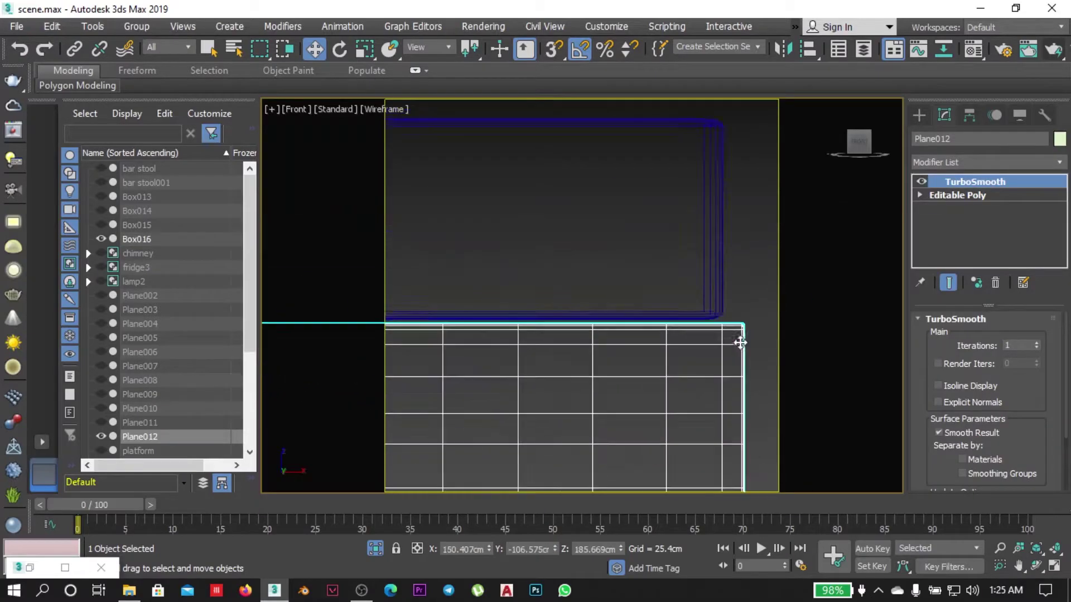
click(734, 302)
alt+middle_drag(734, 302, 462, 246)
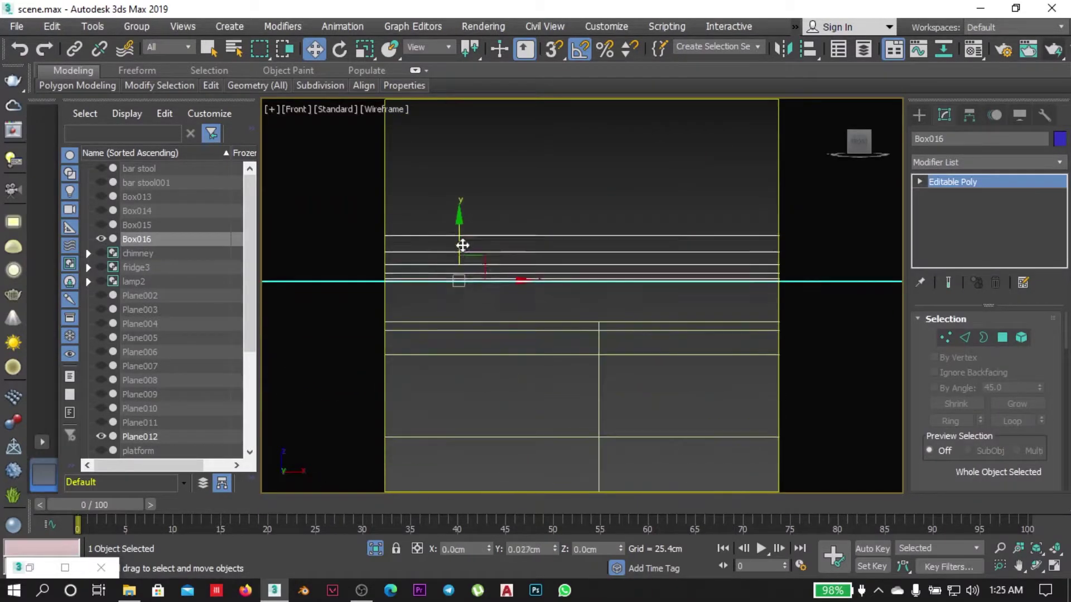
Exit isolation and return to the shaded kitchen camera view.
key(alt+q)
key(c)
key(F3)
click(631, 323)
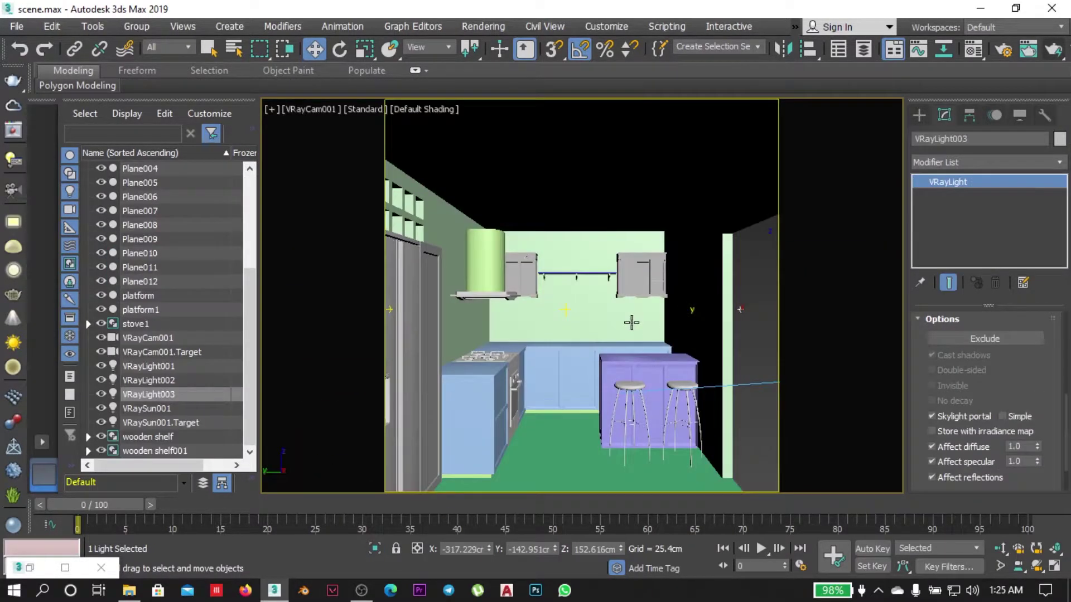
Isolate the pendant lamp group and frame it in the top view.
click(750, 346)
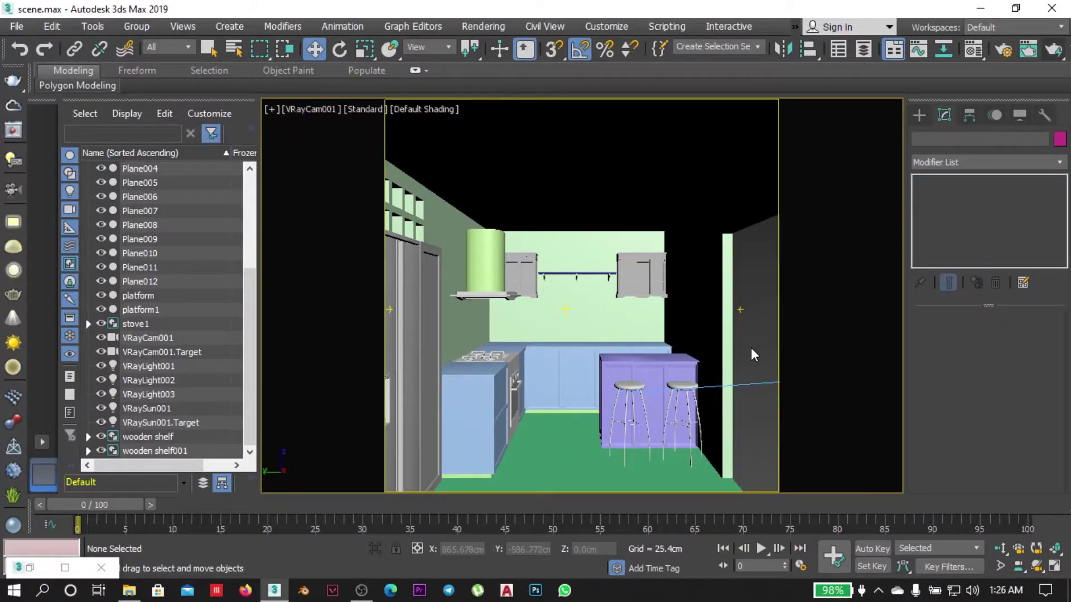
key(alt+q)
key(f)
key(F3)
key(z)
key(alt+q)
scroll(477, 267, down, 3)
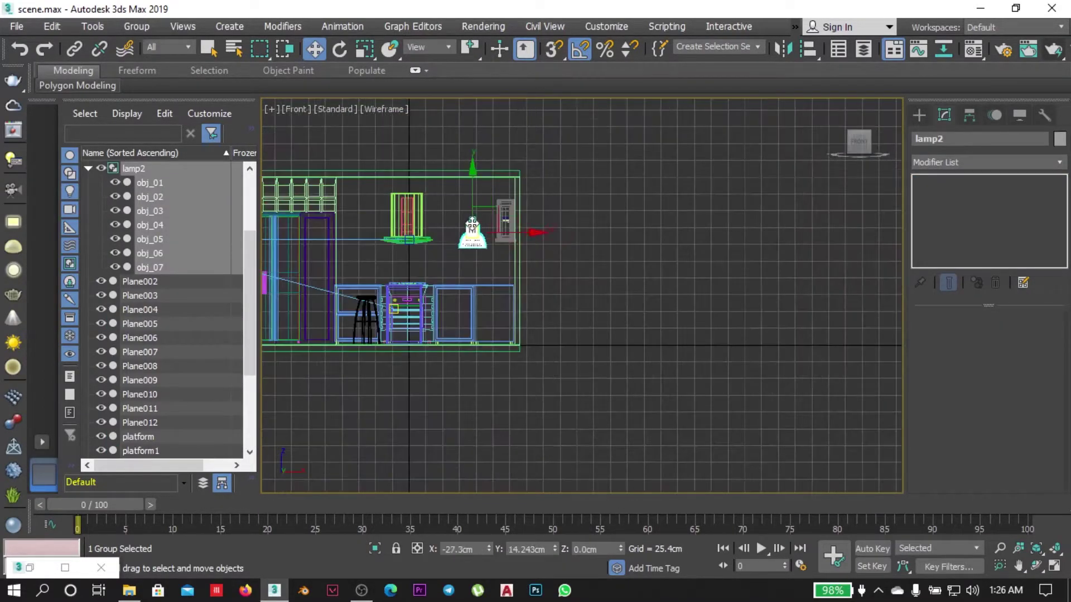
scroll(478, 267, up, 3)
key(t)
key(F3)
Draw a small cylinder centred on the lamp and move it down onto it.
click(919, 115)
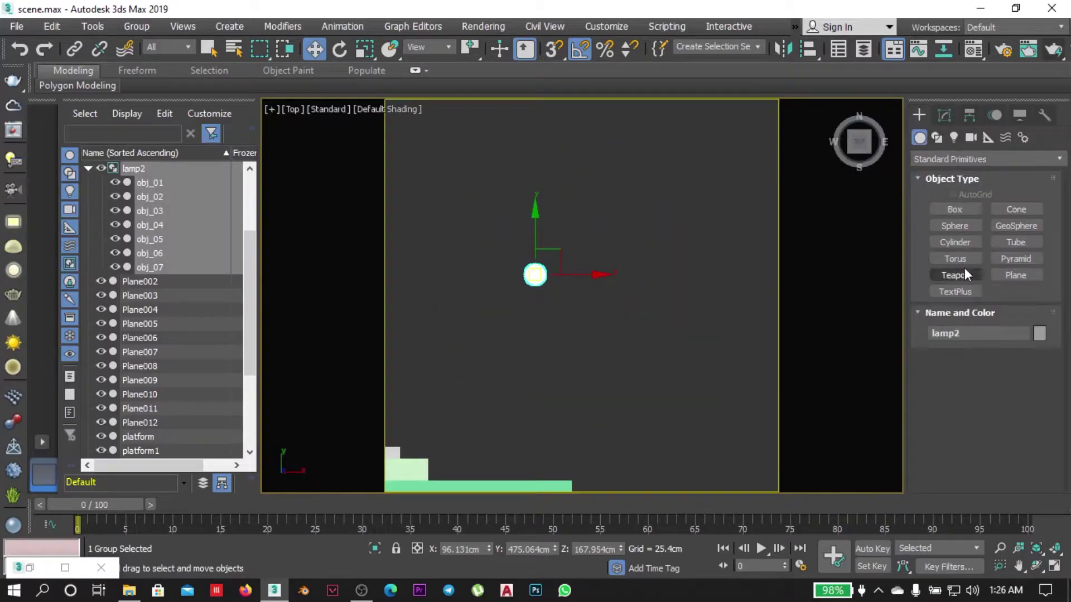
click(955, 243)
key(z)
drag(513, 347, 583, 347)
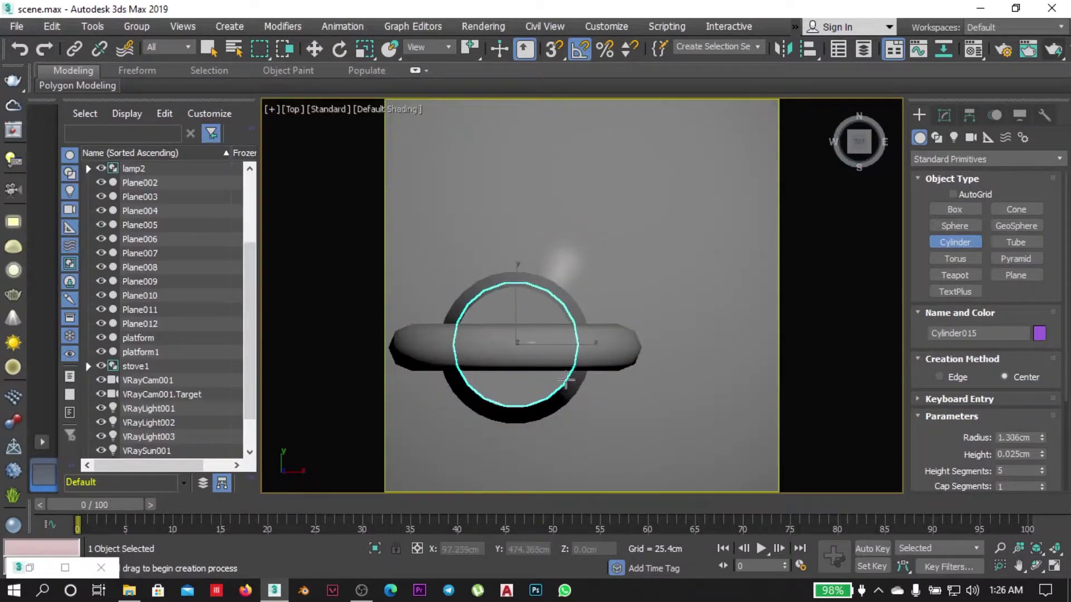
key(f)
key(F3)
key(w)
key(z)
drag(546, 298, 546, 310)
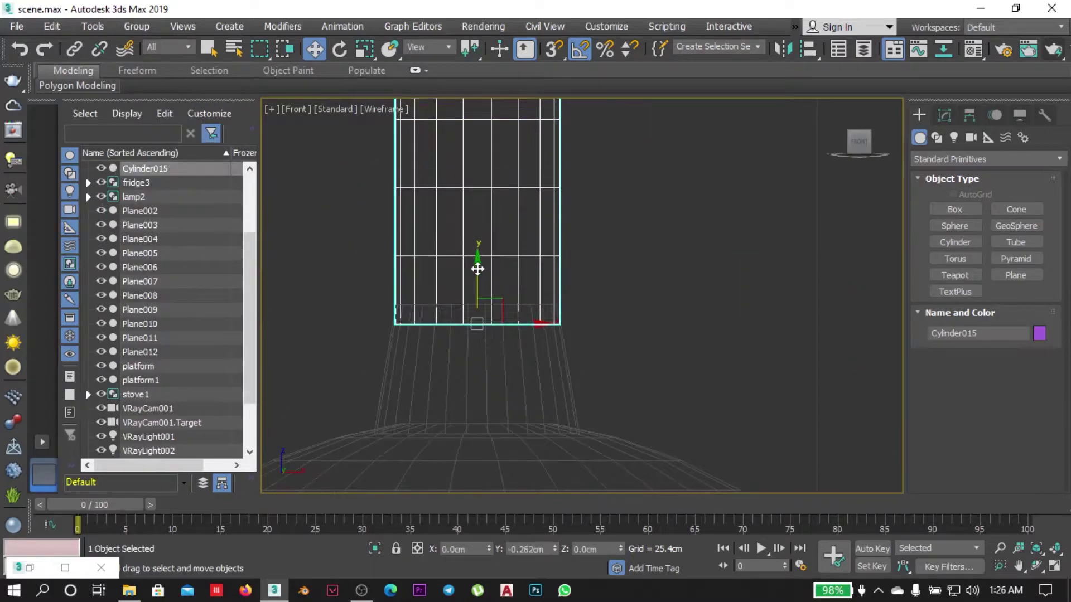
Adjust the rod's side count, convert it to Editable Poly, and raise its top vertices.
scroll(506, 346, down, 5)
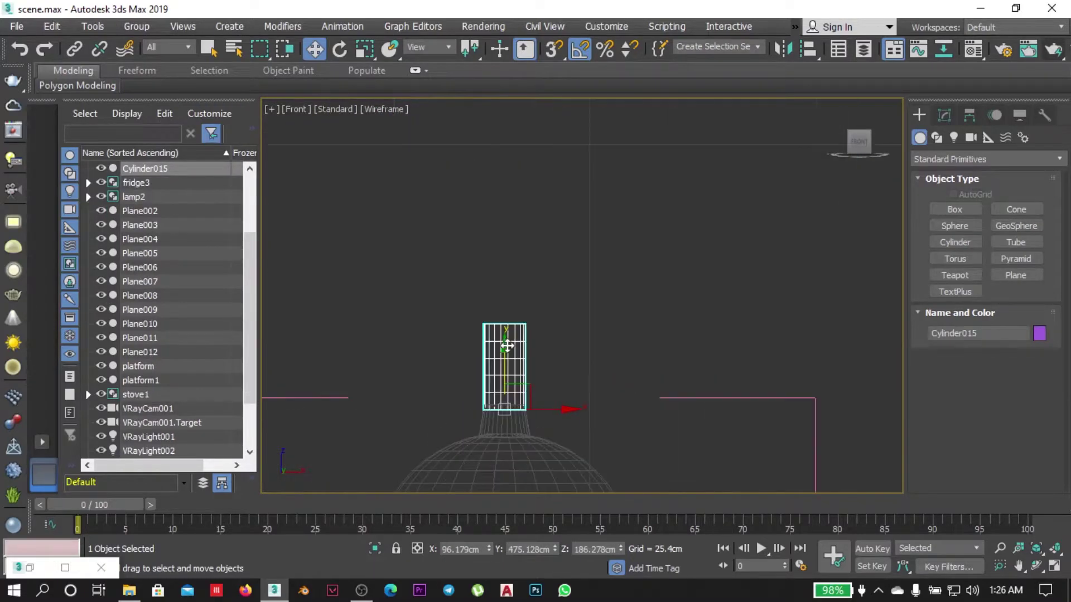
click(945, 115)
drag(1042, 405, 1042, 410)
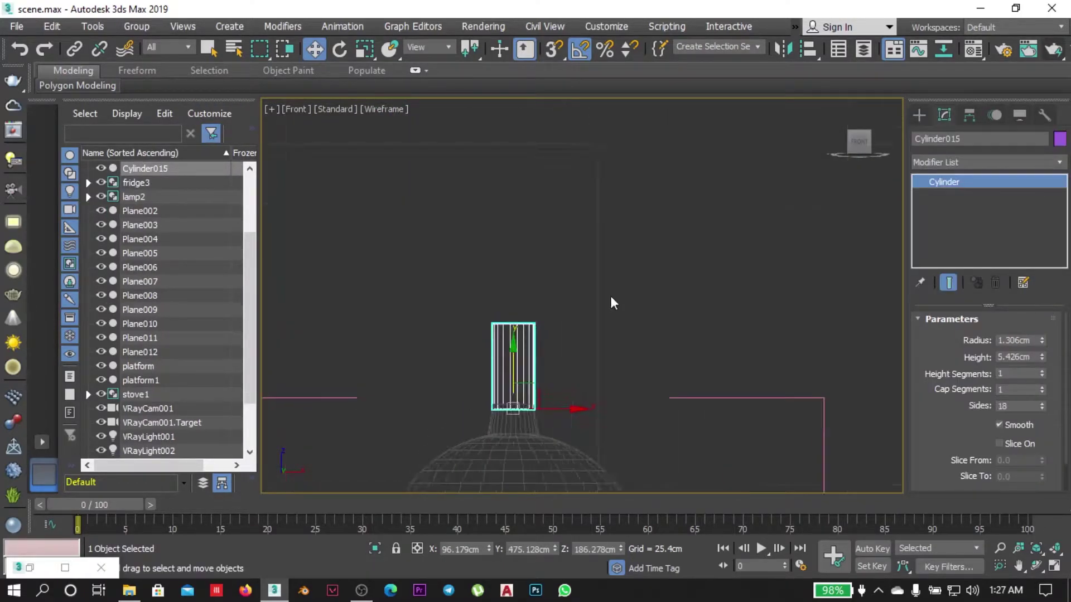
scroll(613, 303, up, 5)
scroll(594, 337, down, 8)
right_click(593, 337)
click(680, 508)
key(1)
drag(592, 255, 605, 210)
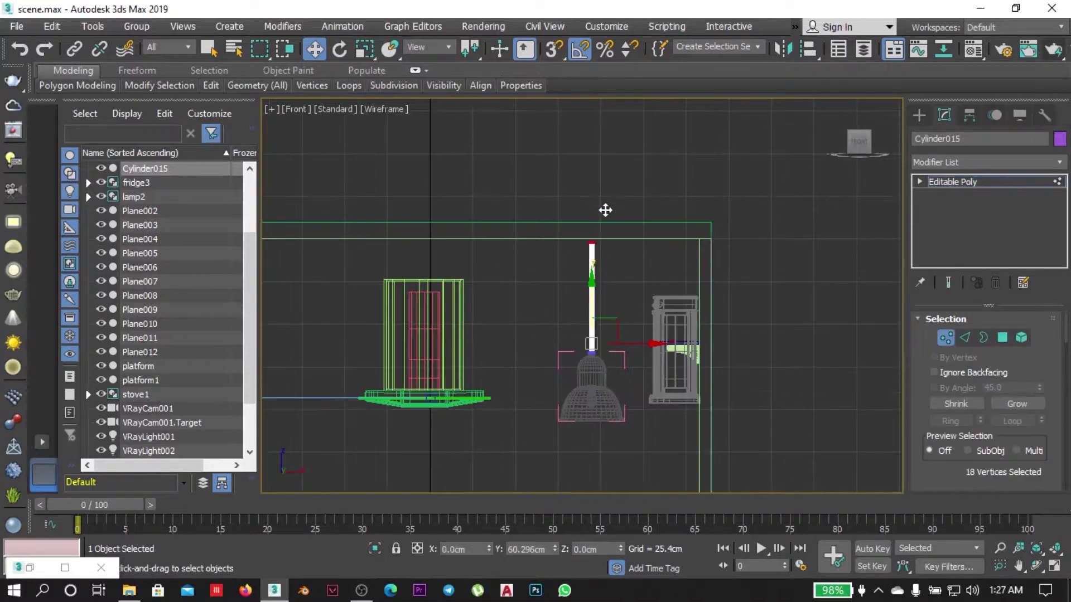
scroll(598, 354, up, 4)
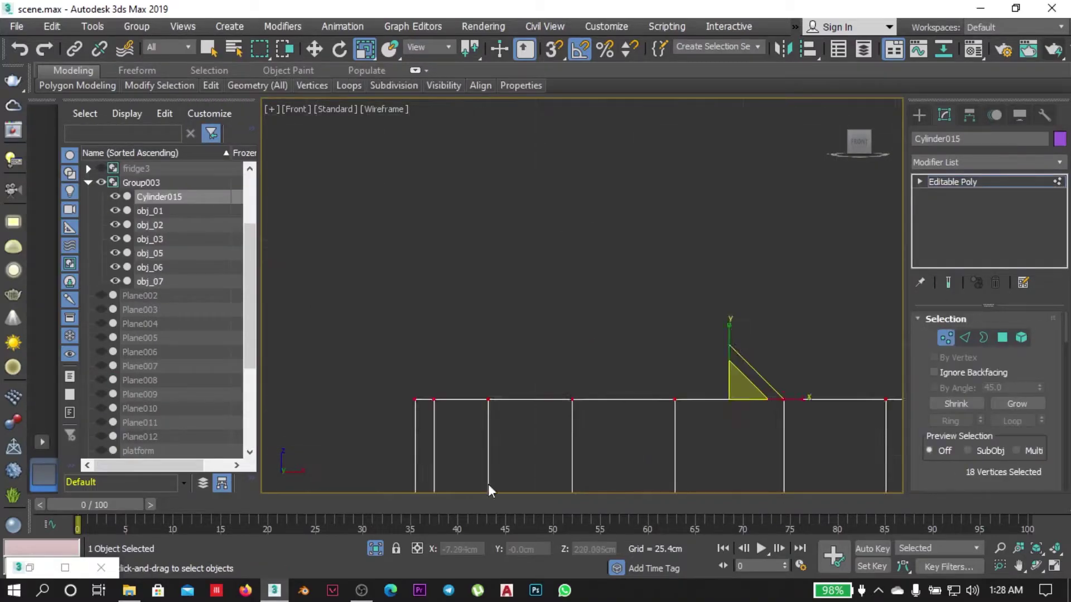
Exit isolation, scale the rod's vertices to the ceiling line, and leave Vertex mode.
key(alt+q)
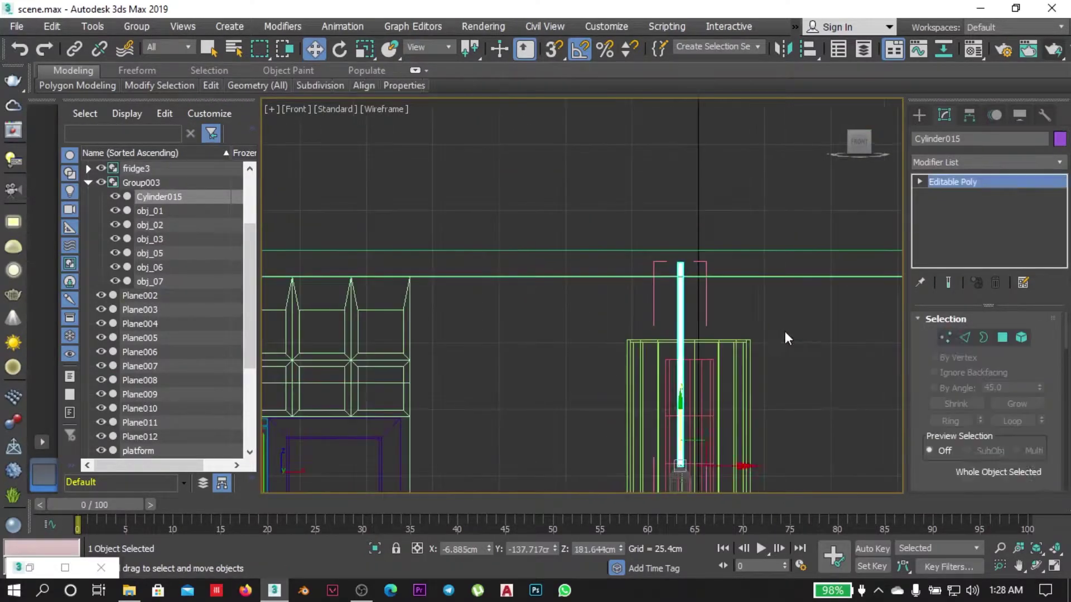
key(r)
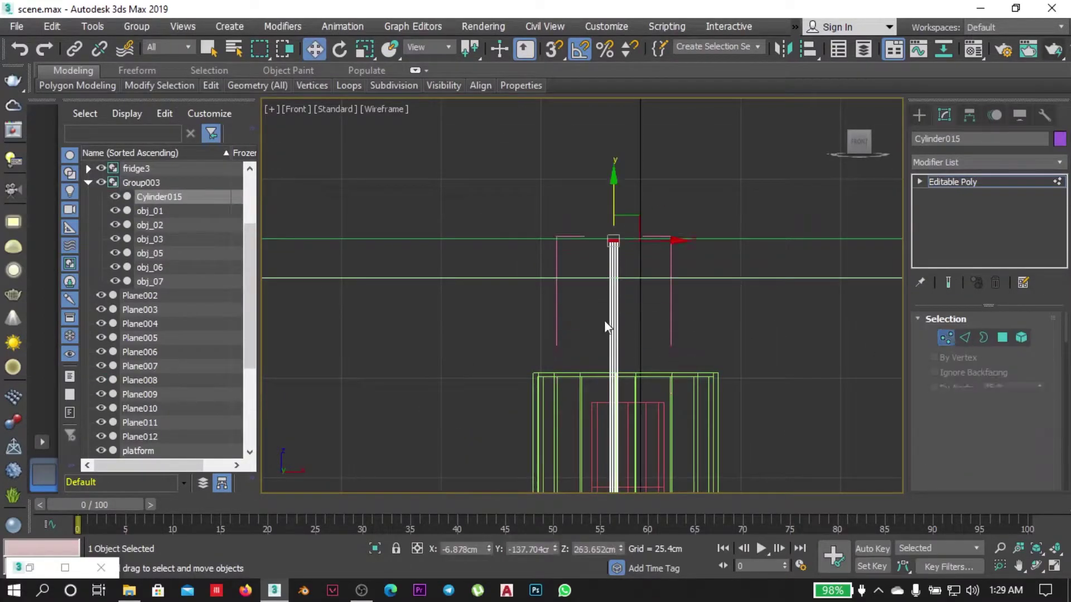
key(1)
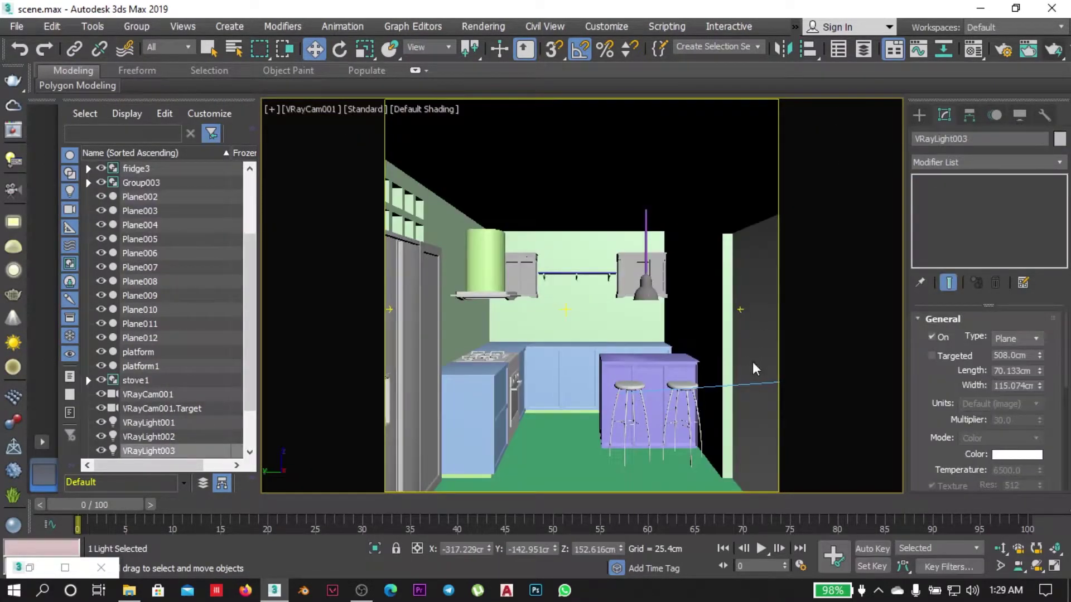
click(761, 439)
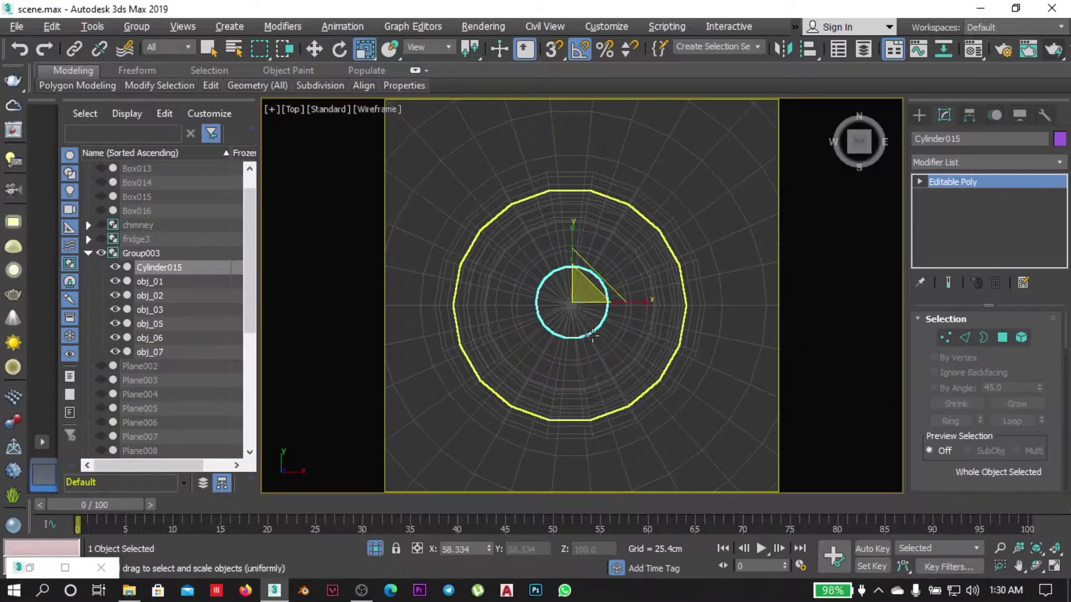
key(f)
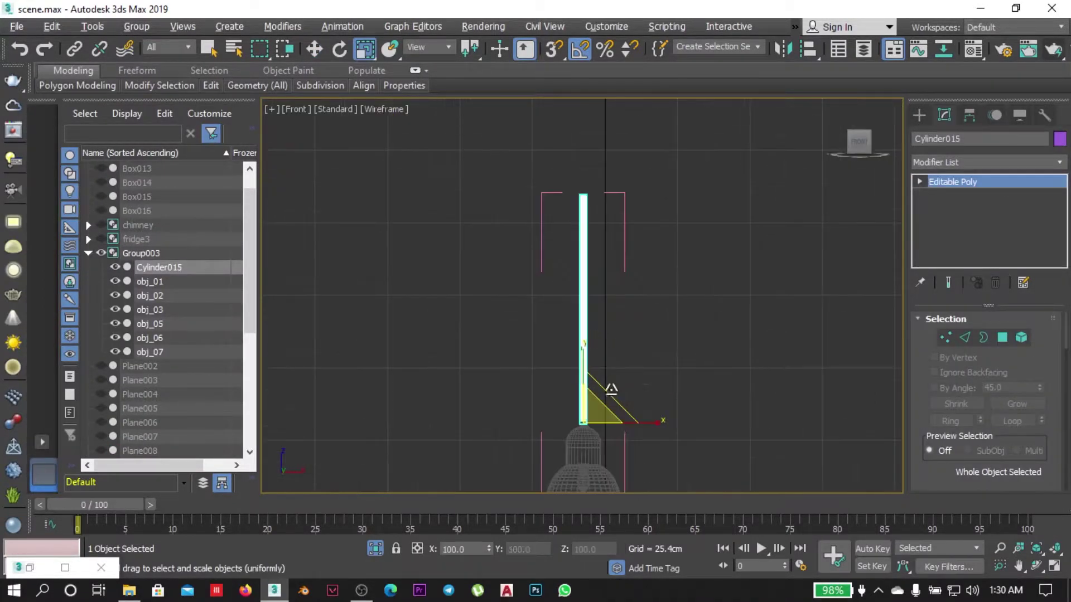
key(t)
key(w)
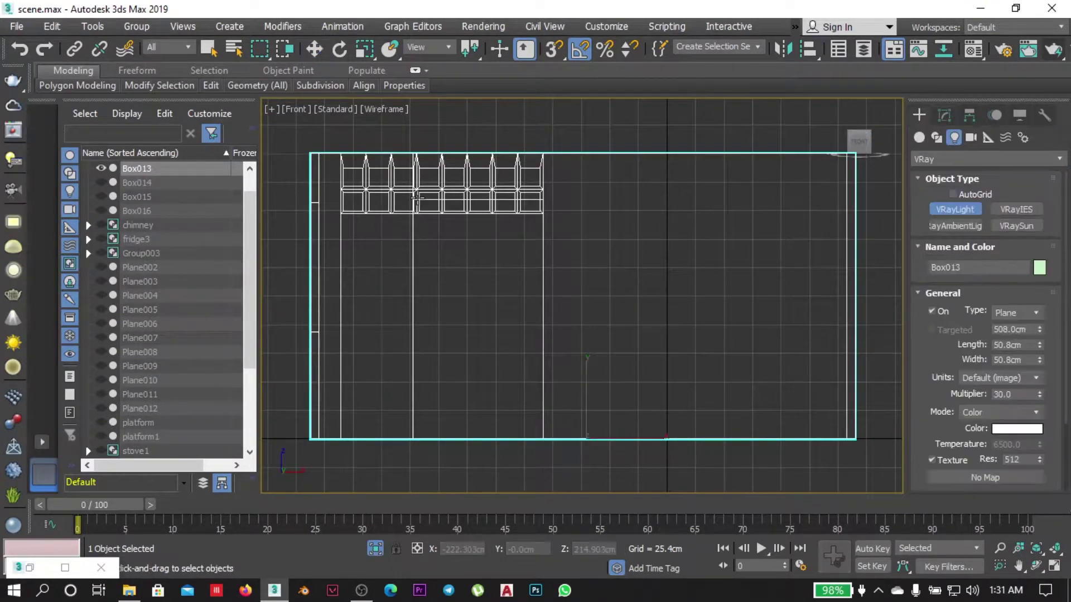
Move the new VRayLight into position from the Top view.
right_click(604, 334)
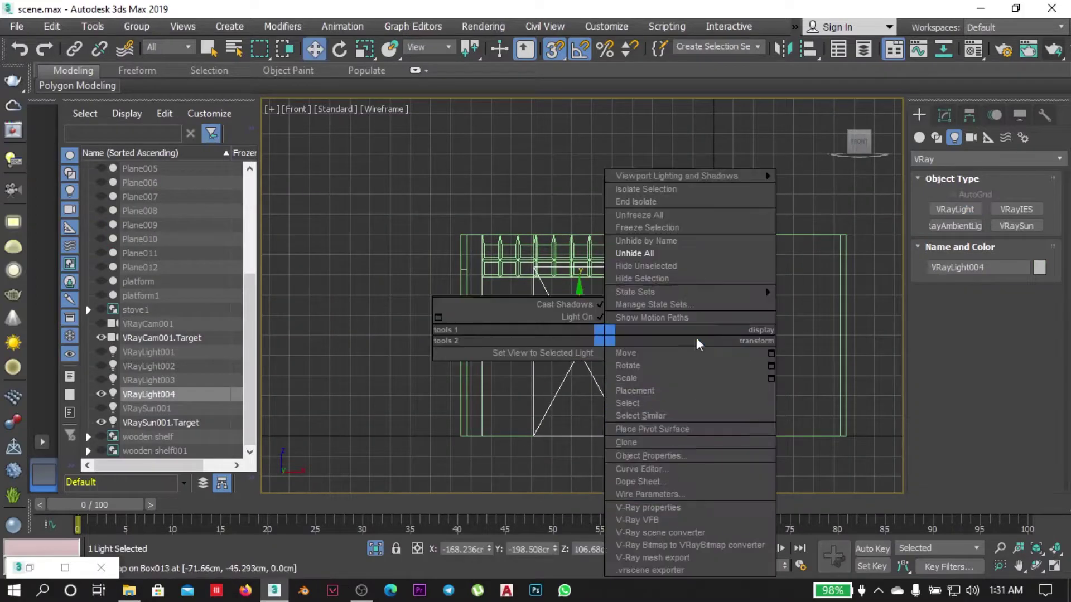
click(699, 345)
key(t)
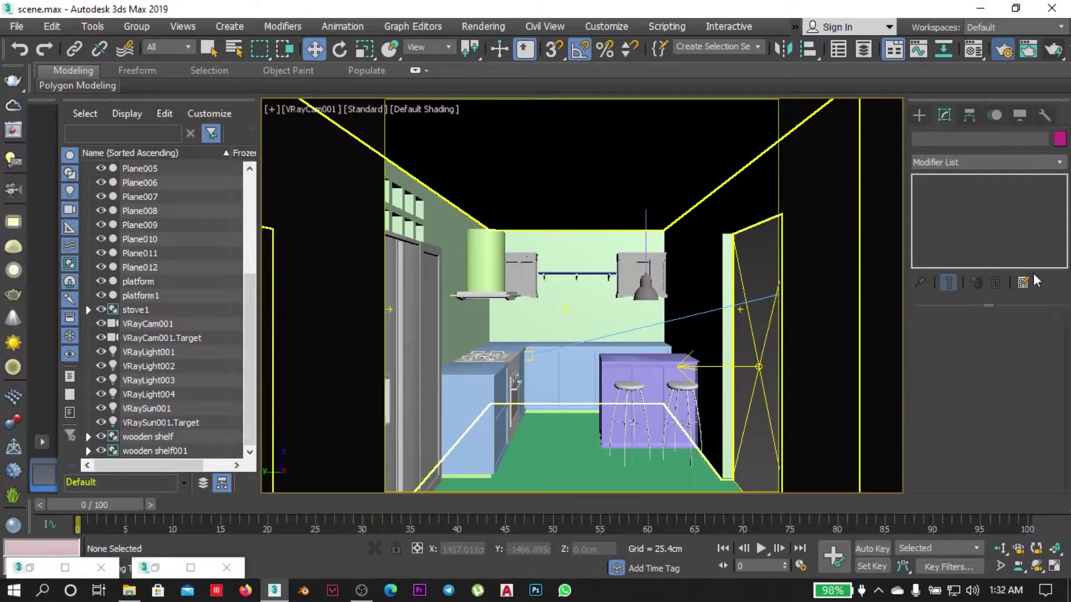
Review the V-Ray system and bucket sequence settings and the render elements list in Render Setup.
click(998, 55)
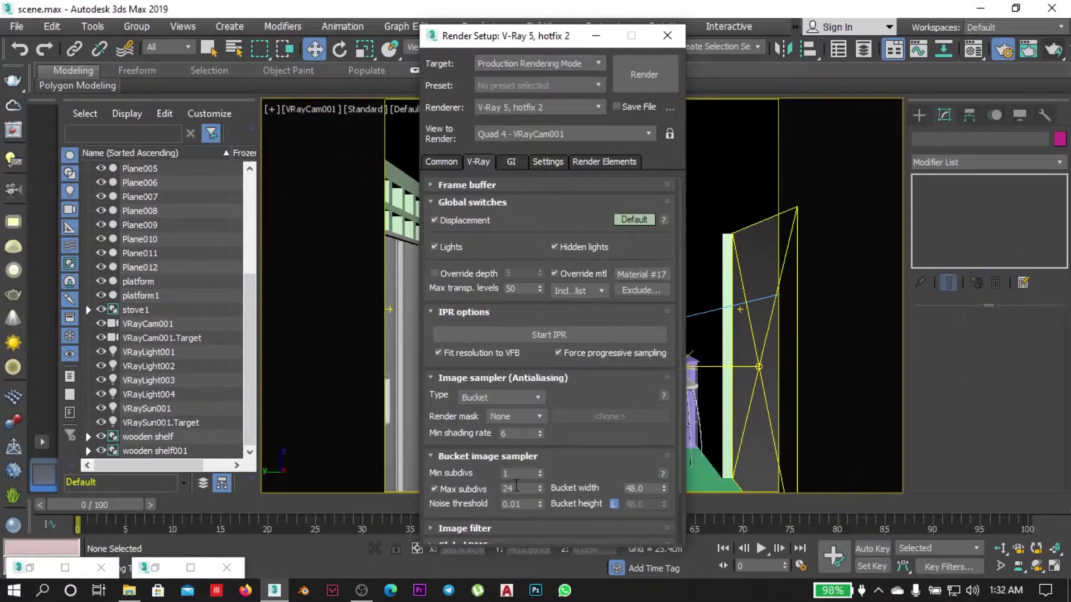
click(548, 161)
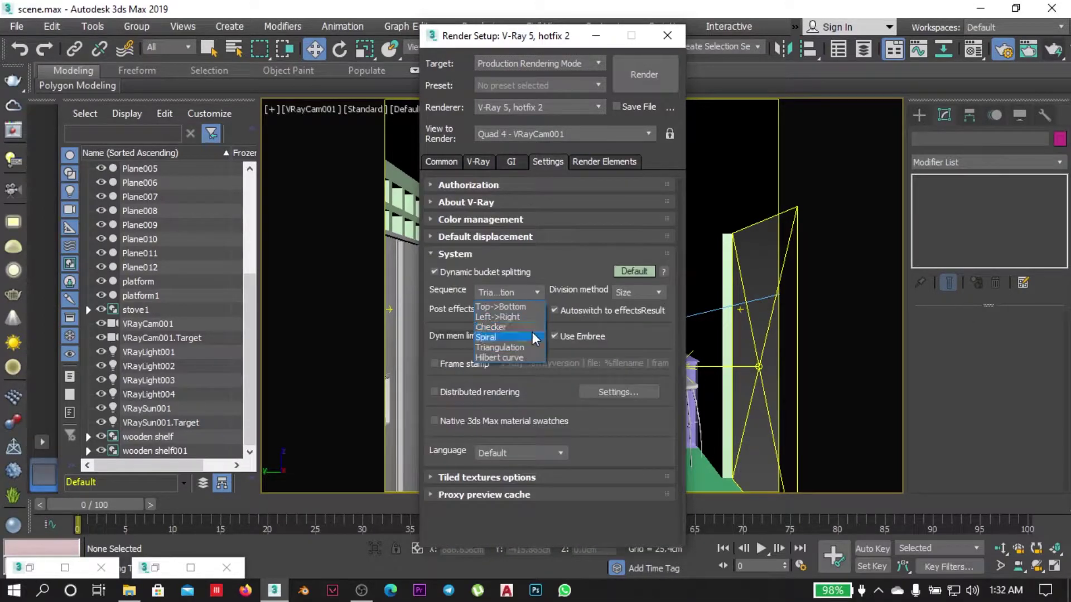
click(604, 161)
click(446, 186)
double_click(467, 375)
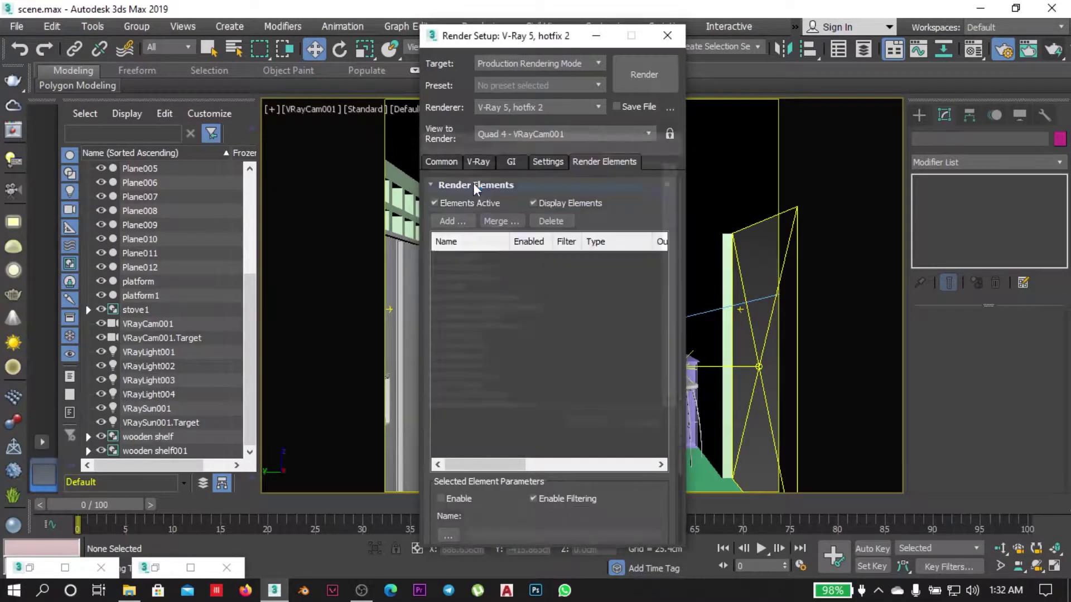
Look through the Common and V-Ray renderer settings, then render the VRayCam001 camera view.
click(441, 161)
scroll(502, 251, down, 5)
click(478, 162)
scroll(609, 376, down, 3)
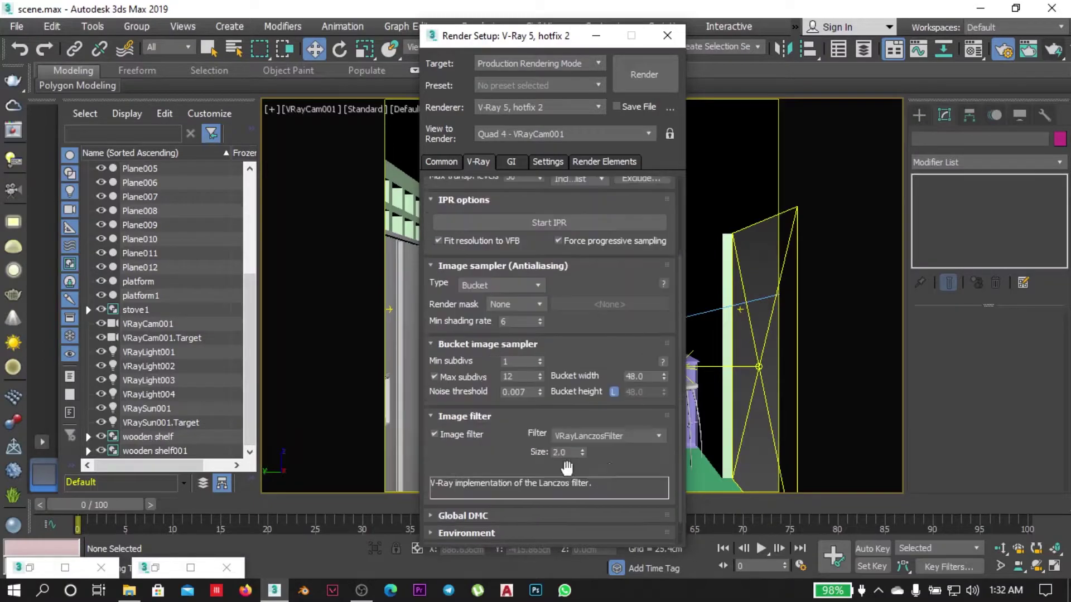
scroll(615, 483, down, 2)
scroll(574, 498, down, 2)
scroll(607, 387, down, 3)
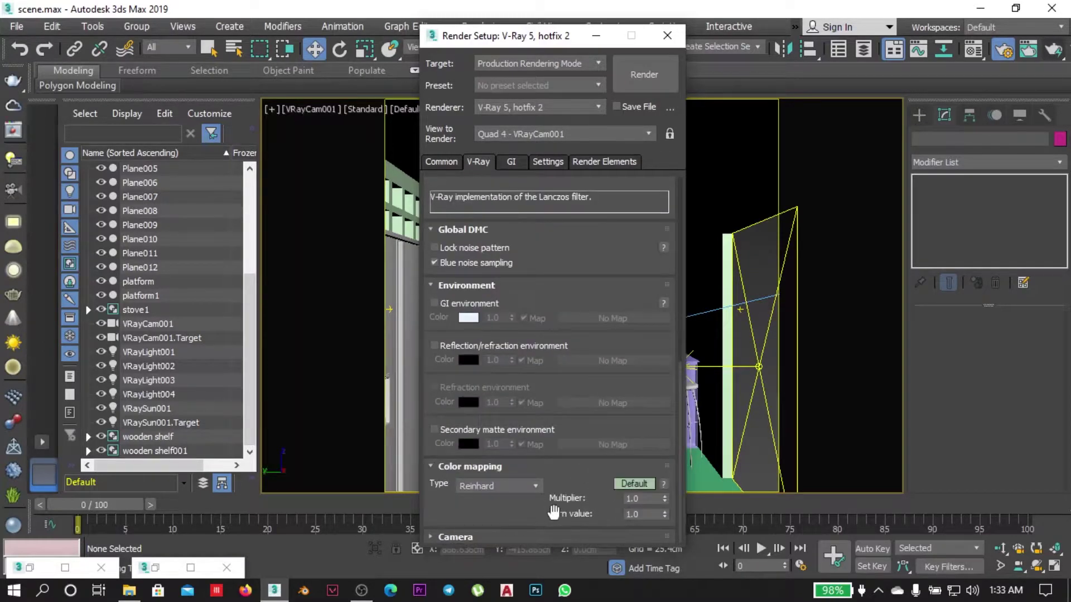
key(shift+q)
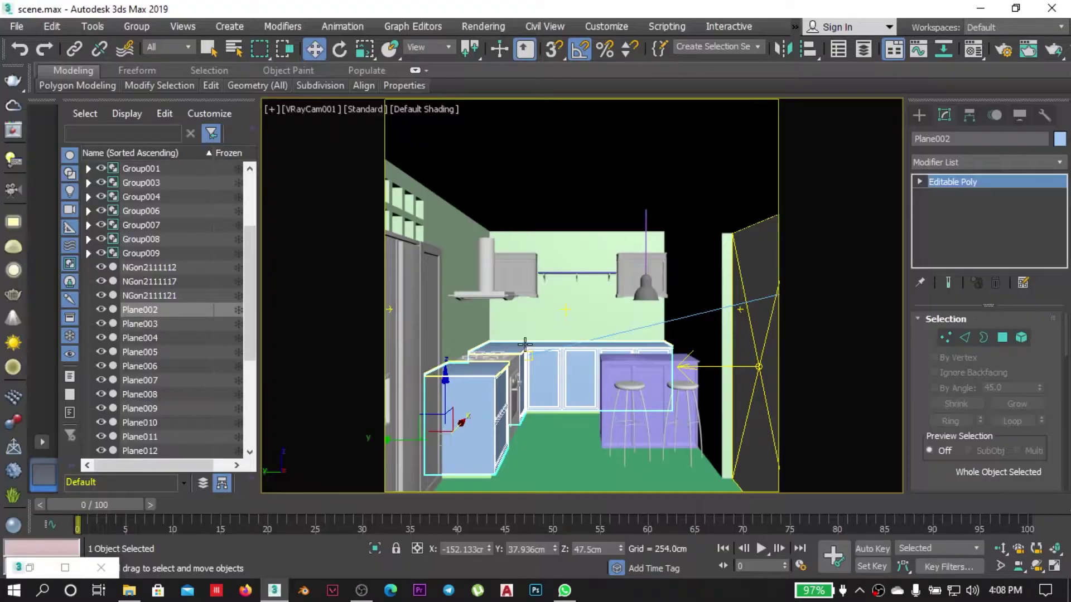
Region-select and frame Group001, check the front, left and top views, and pick the counter platform.
drag(715, 396, 610, 366)
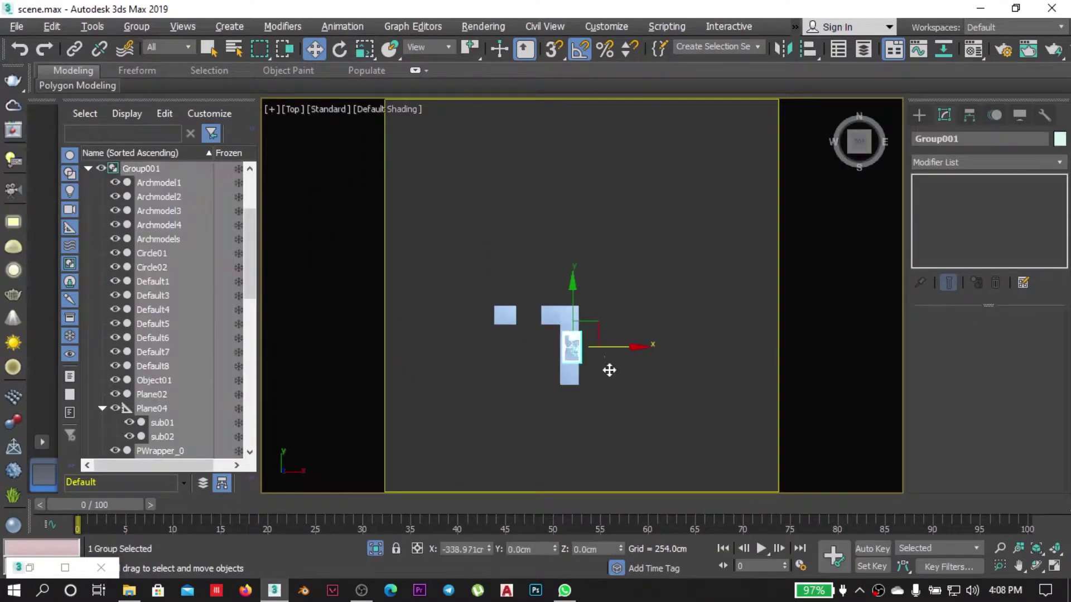
key(z)
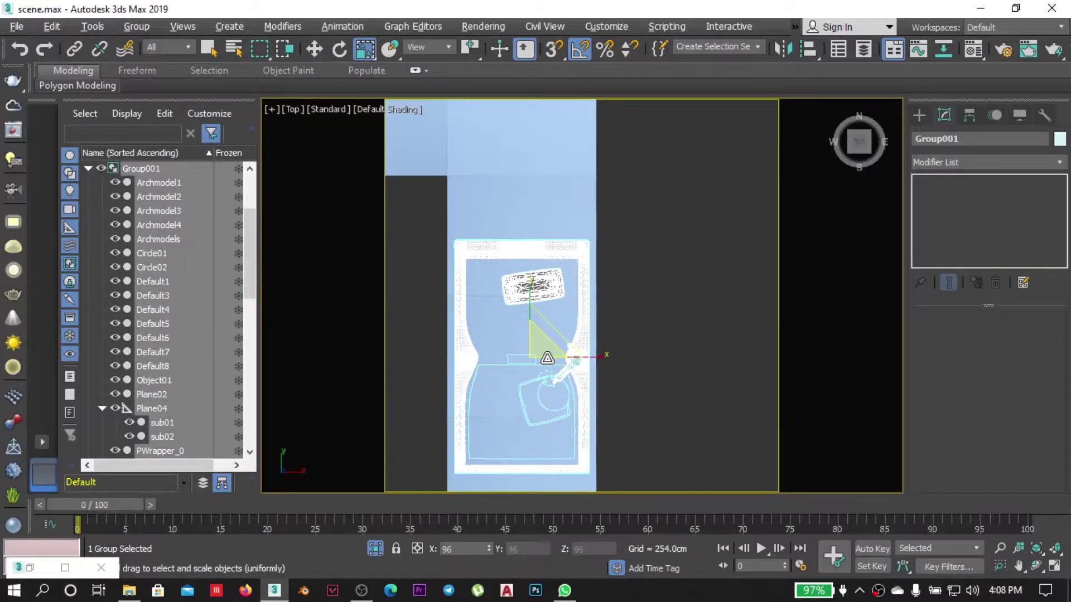
scroll(638, 299, down, 2)
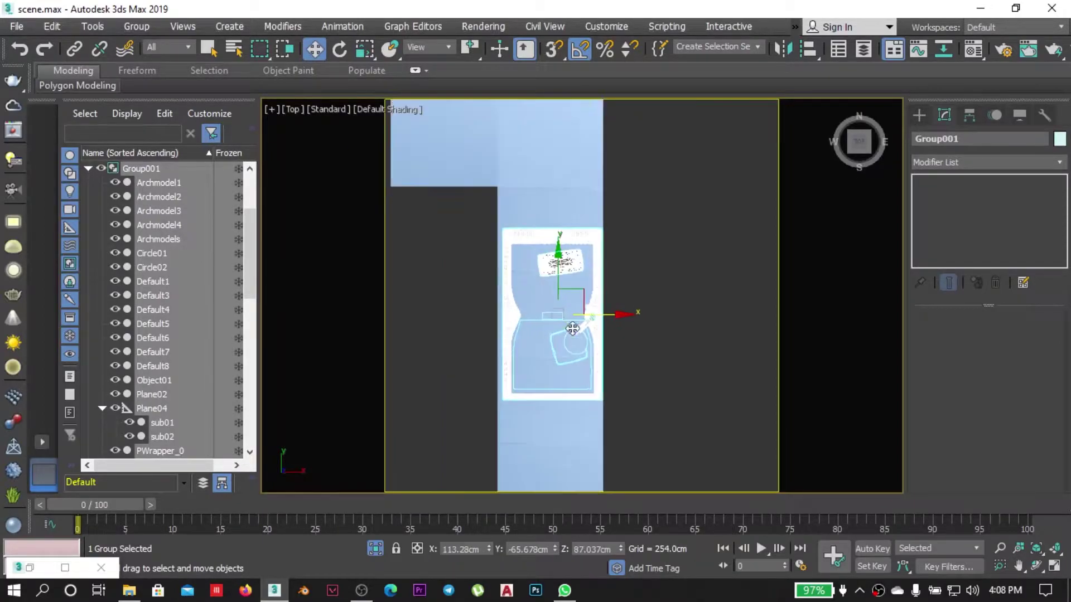
key(f)
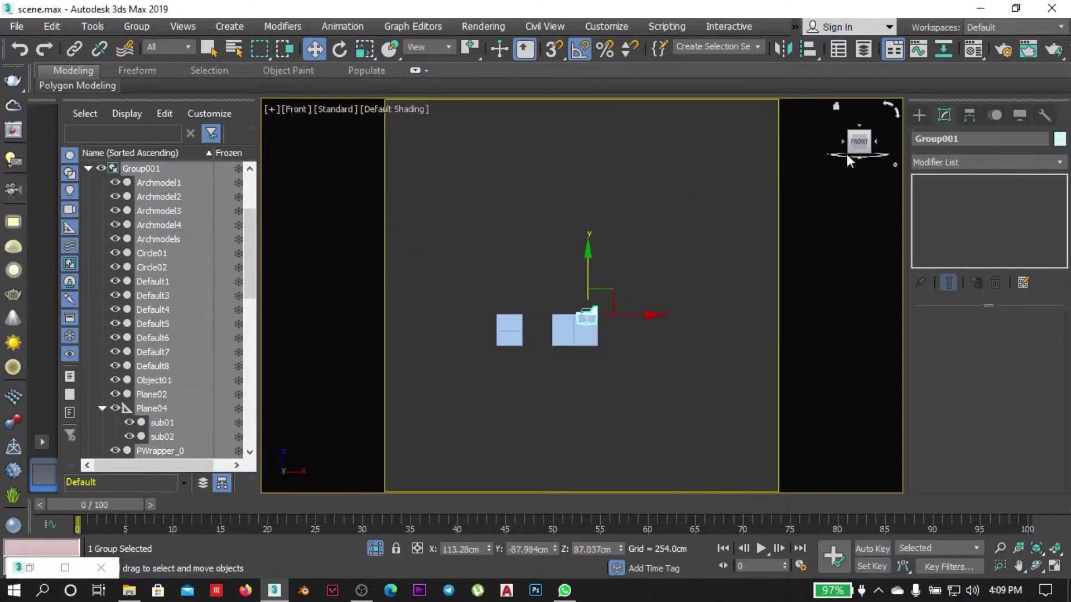
key(l)
key(t)
click(579, 284)
In polygon mode, select the platform's lower polygons and grow the selection.
key(z)
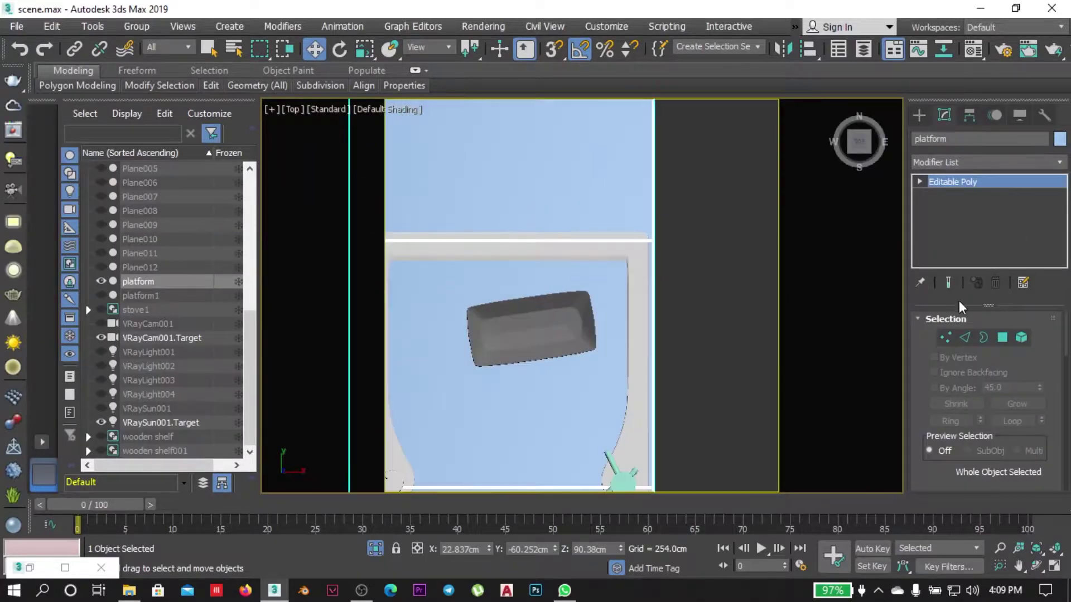
key(1)
scroll(593, 190, up, 5)
scroll(550, 273, down, 4)
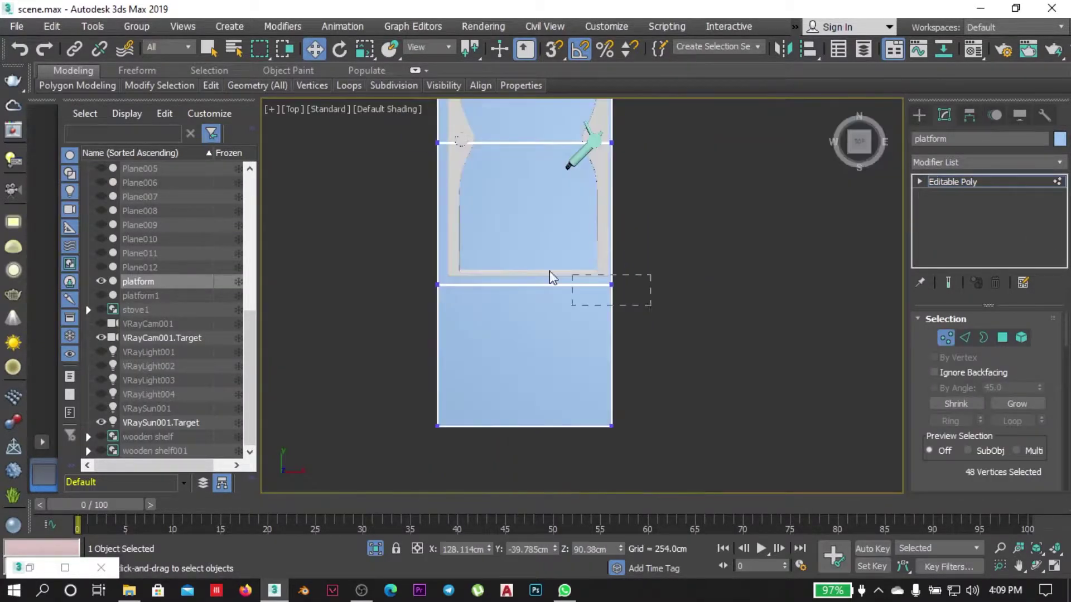
scroll(510, 232, up, 3)
scroll(490, 317, up, 2)
scroll(490, 317, down, 4)
key(4)
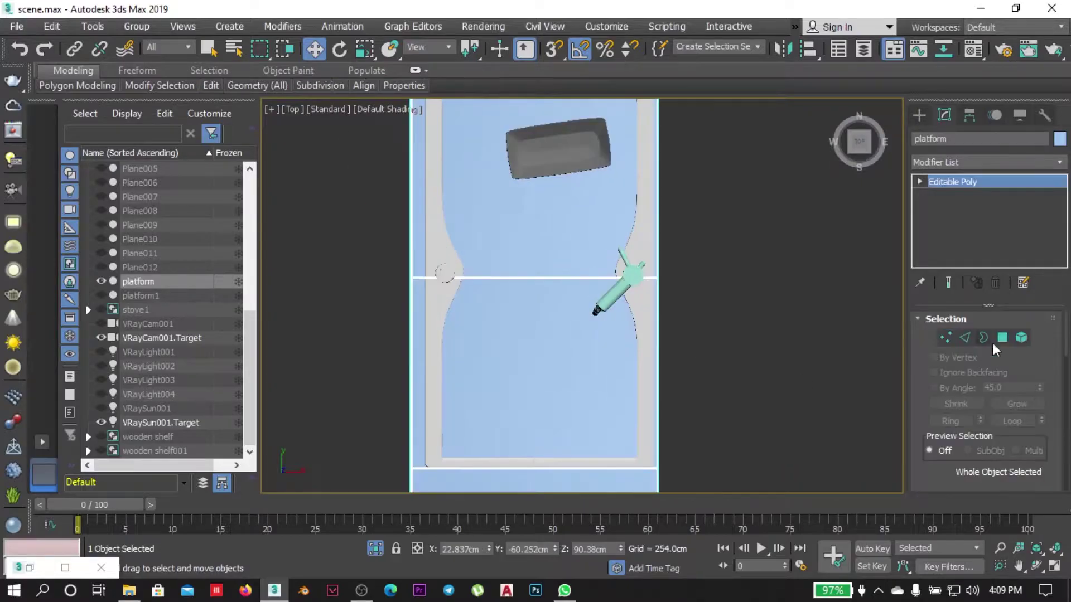
click(486, 378)
scroll(568, 235, up, 4)
key(ctrl+Page_Up)
scroll(568, 235, down, 5)
Select all platform polygons, then deselect the lower ones from the front view.
mouse_move(597, 323)
alt+middle_down()
mouse_move(712, 313)
mouse_move(659, 382)
alt+middle_up()
key(p)
alt+middle_drag(575, 396, 742, 307)
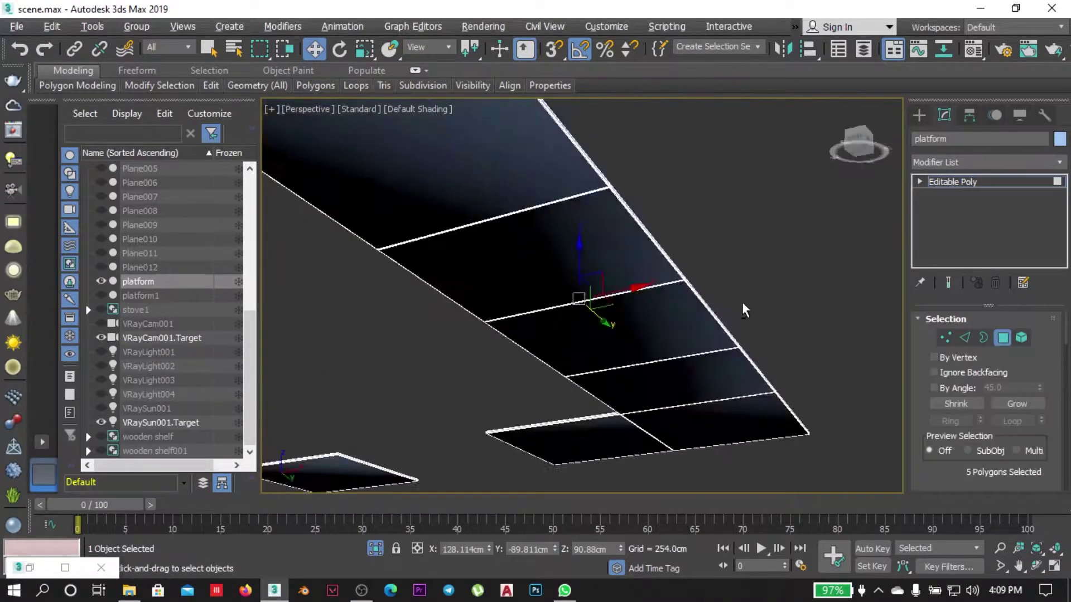
key(t)
click(787, 410)
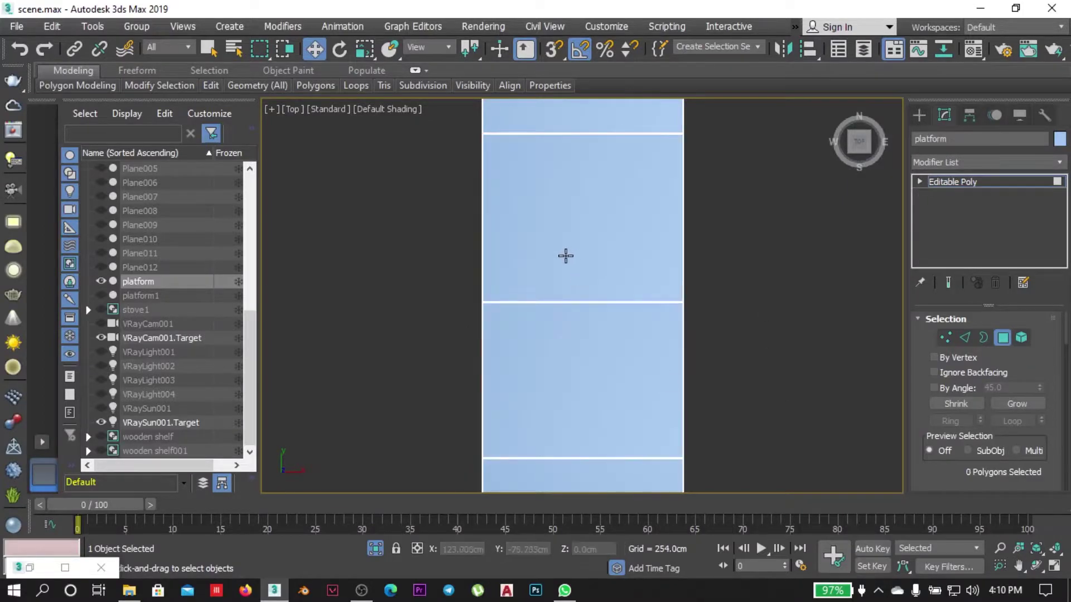
key(ctrl+a)
key(f)
scroll(653, 340, up, 5)
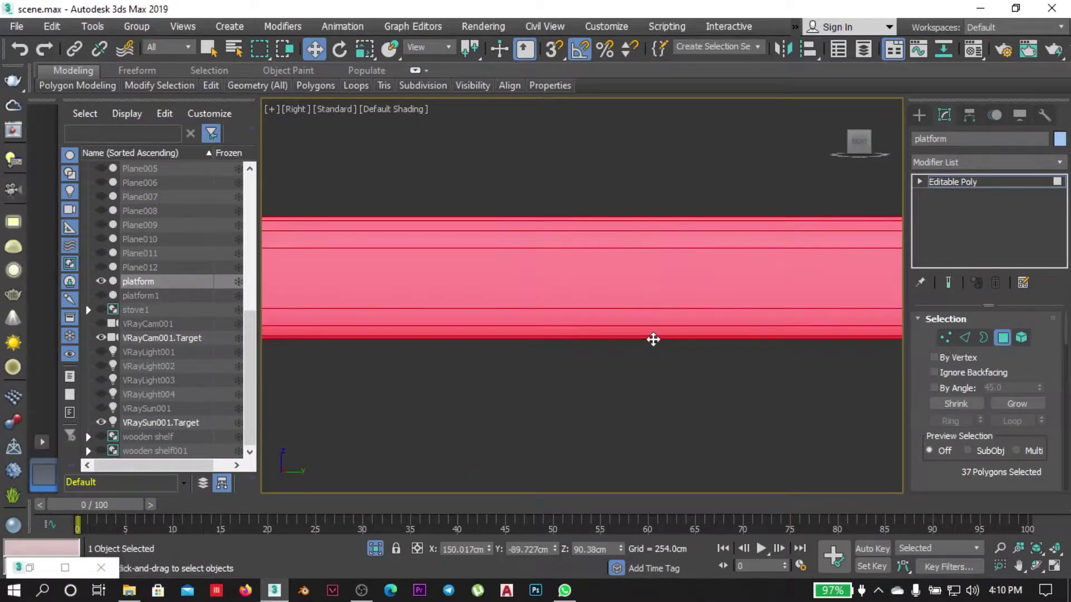
alt+drag(652, 340, 696, 225)
Narrow the platform selection to a strip of 12 polygons in the top view.
key(t)
scroll(717, 366, up, 4)
scroll(717, 366, up, 3)
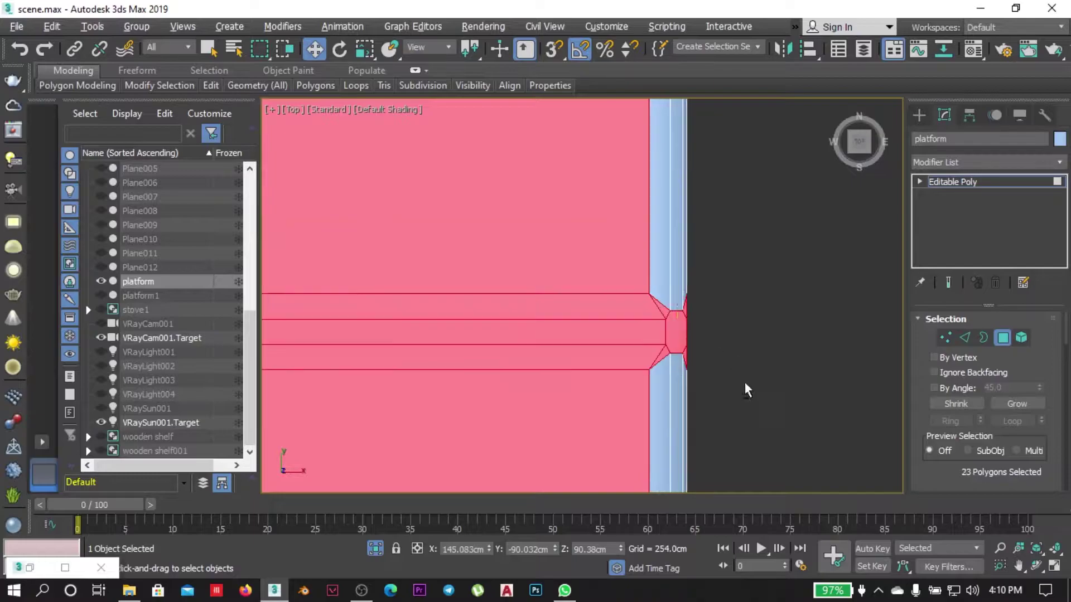
alt+drag(678, 274, 676, 268)
scroll(659, 313, up, 4)
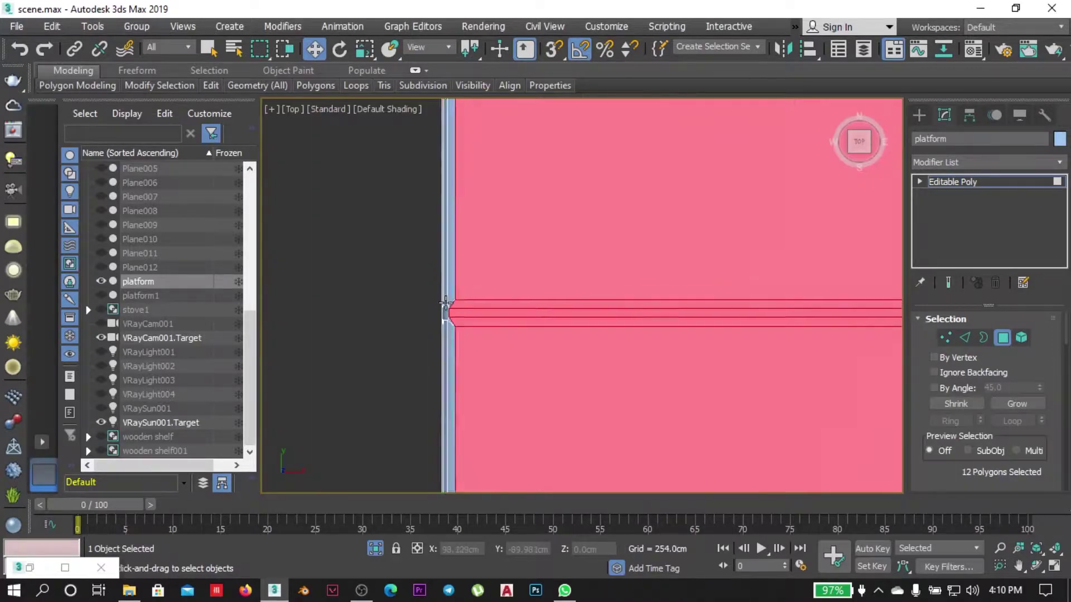
key(p)
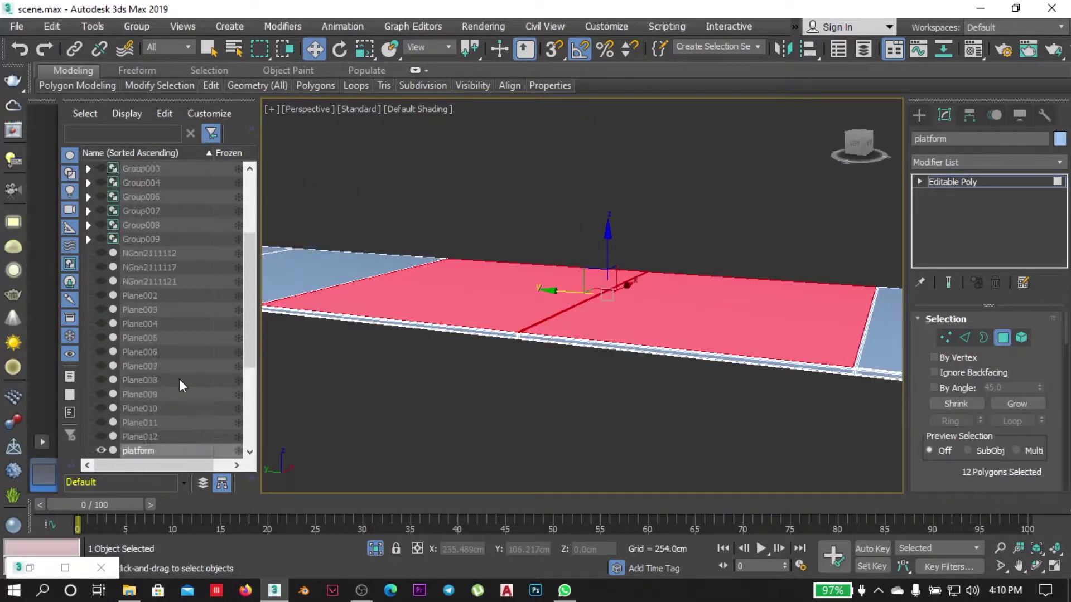
End isolation and return to a shaded perspective view of the whole kitchen.
key(alt+q)
key(f)
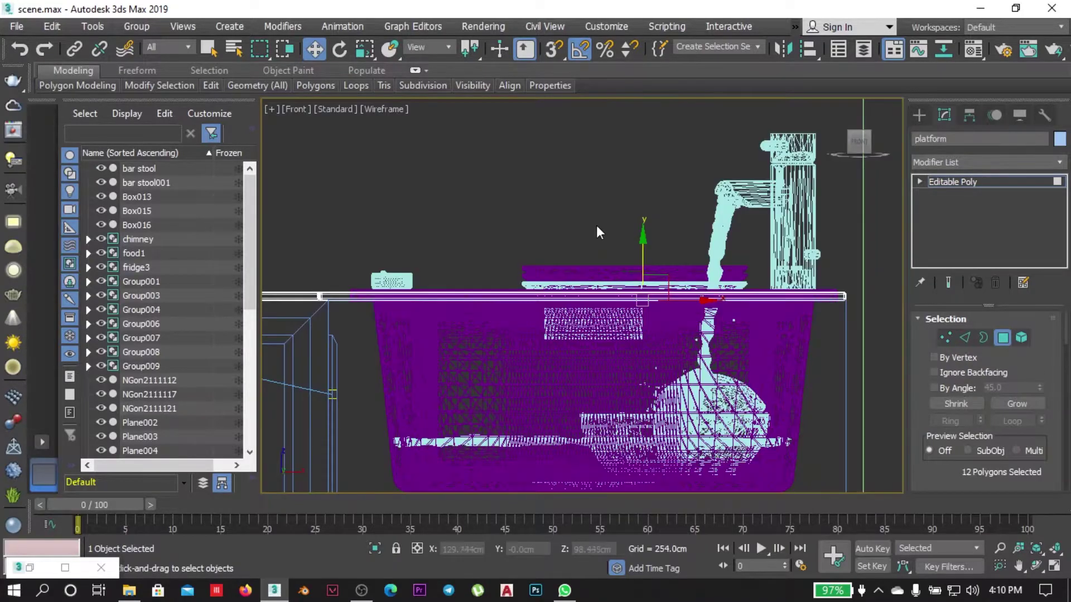
scroll(1063, 348, down, 3)
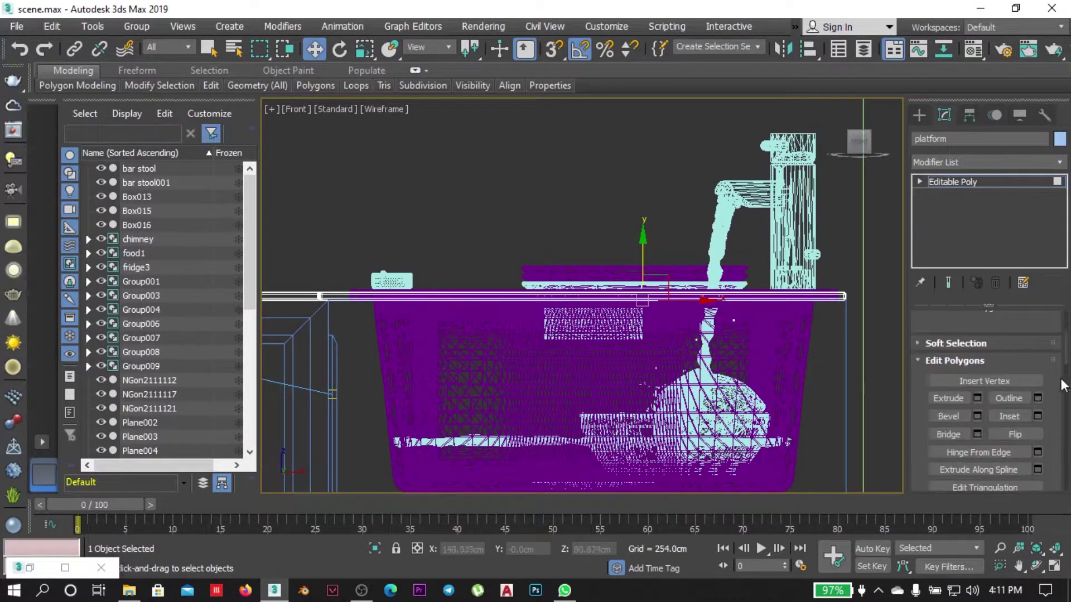
scroll(1062, 385, down, 3)
scroll(1063, 385, down, 2)
scroll(1063, 384, up, 5)
key(p)
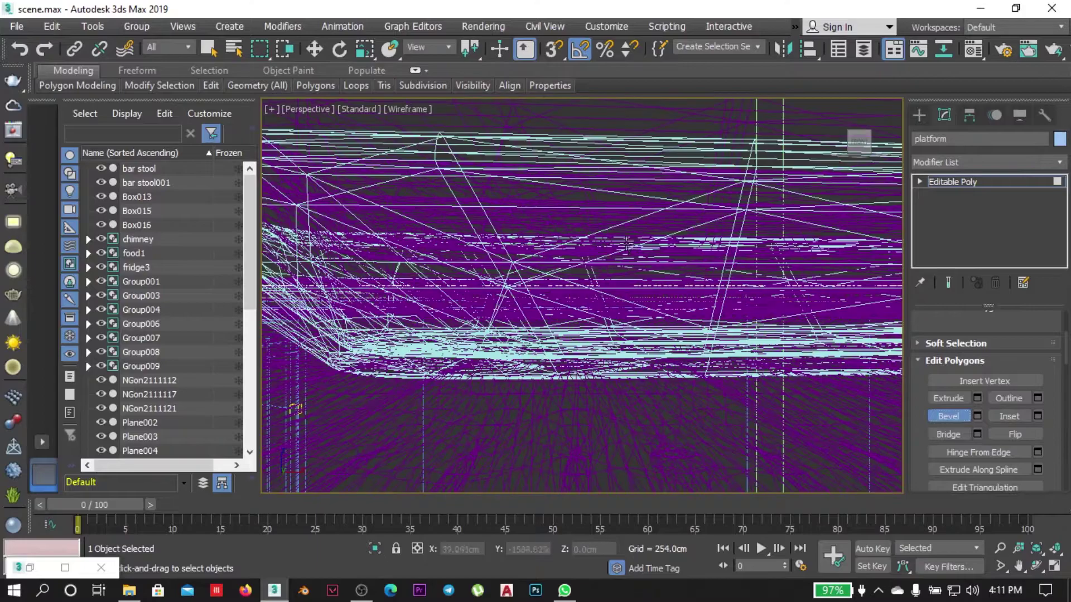
key(F3)
Re-isolate the counter platform and orbit around it in perspective.
key(c)
key(alt+q)
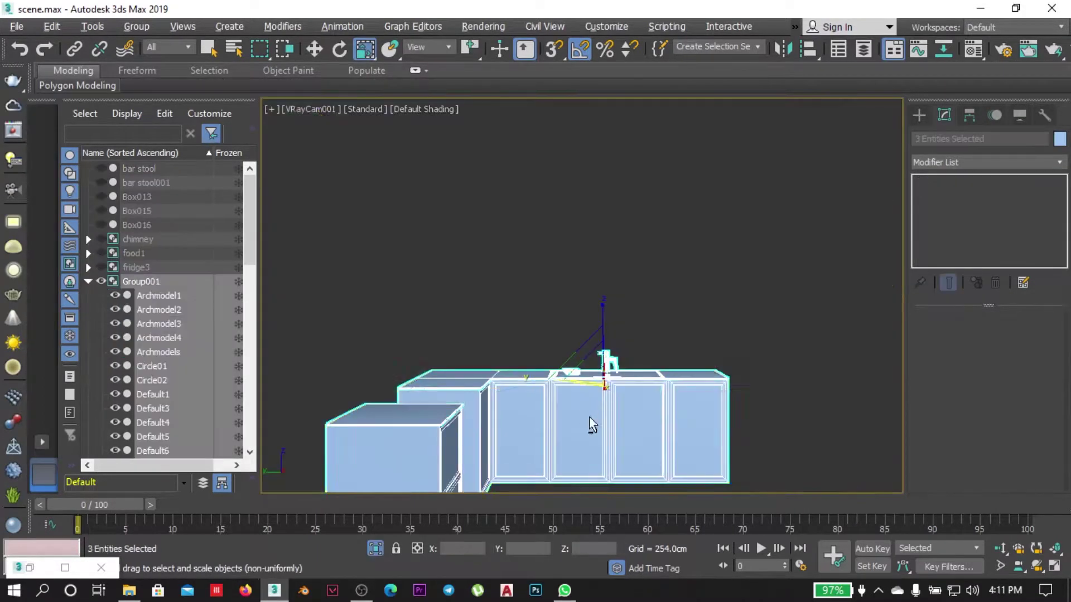
key(p)
scroll(562, 218, up, 3)
alt+middle_drag(697, 290, 732, 335)
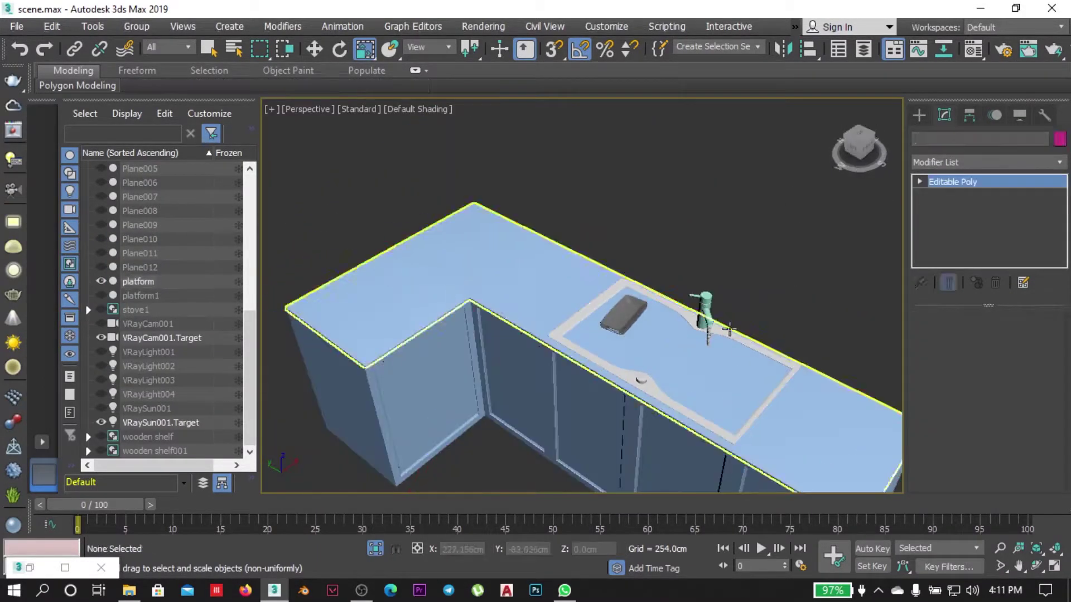
scroll(732, 335, up, 4)
scroll(734, 351, up, 2)
Switch the platform to edge mode and inspect its edges from the top view with Move active.
key(2)
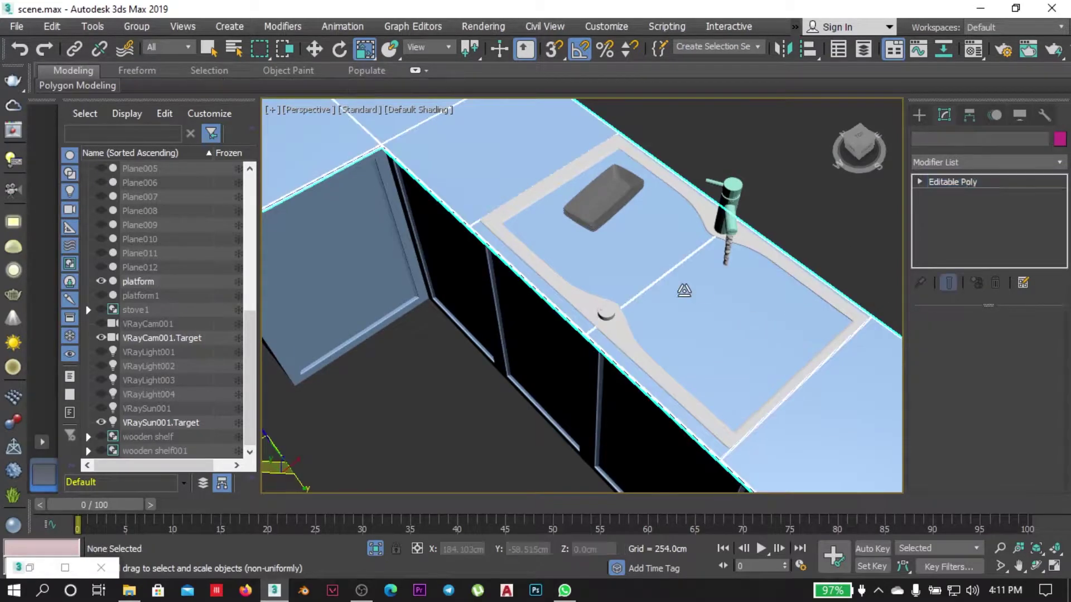
key(t)
scroll(715, 342, down, 3)
key(w)
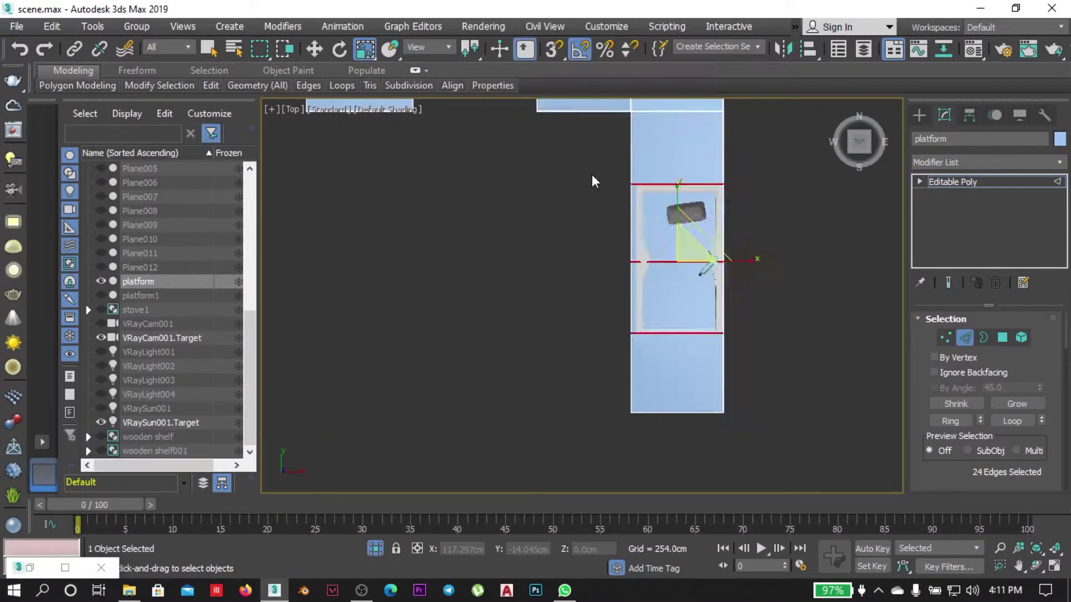
scroll(627, 310, up, 4)
scroll(634, 341, up, 3)
scroll(615, 352, down, 3)
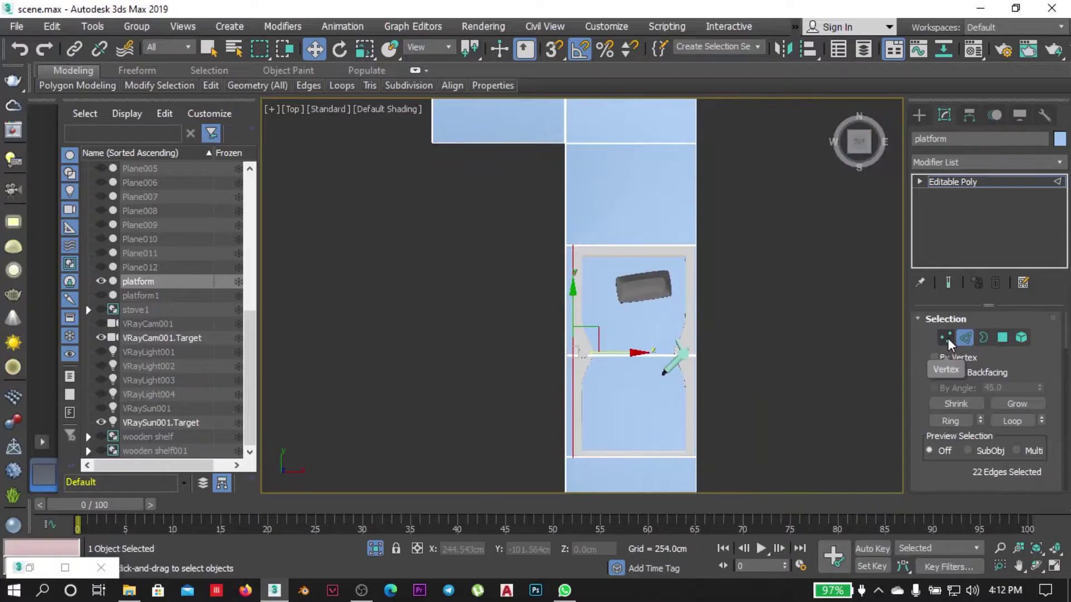
right_click(812, 321)
scroll(647, 349, up, 3)
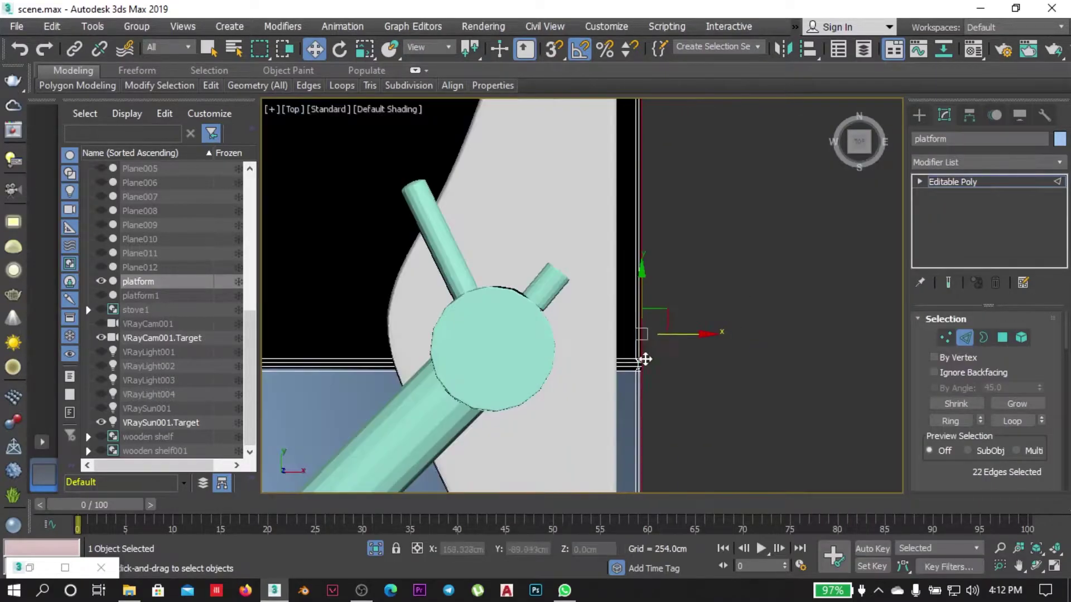
scroll(644, 347, up, 2)
scroll(644, 347, down, 3)
Box-select the vertices along the platform's edge, then clear the selection.
key(alt+q)
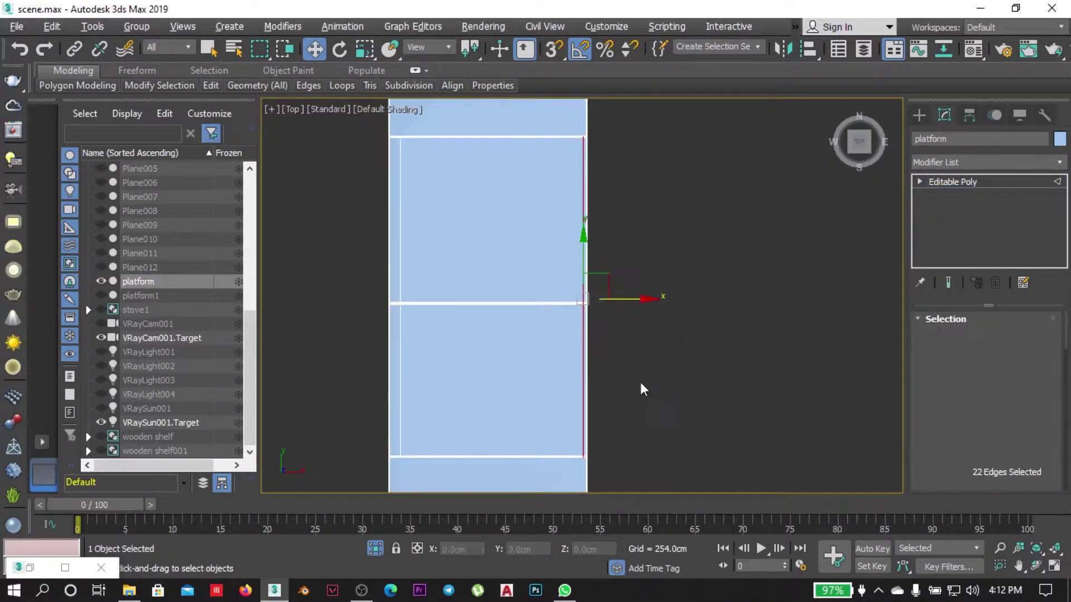
drag(525, 352, 525, 353)
key(1)
scroll(522, 363, up, 3)
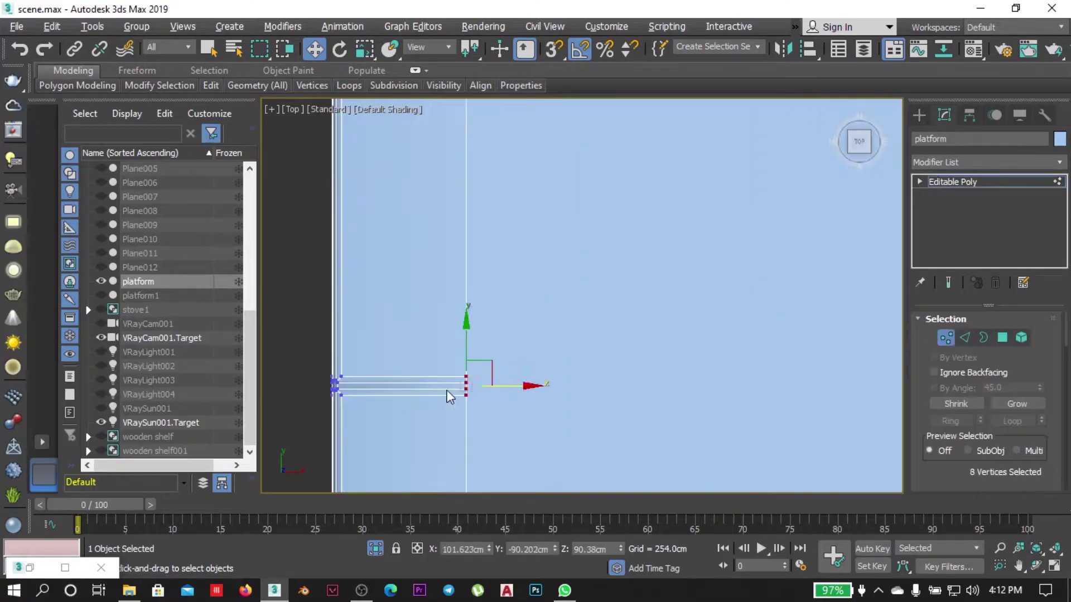
scroll(335, 234, up, 2)
scroll(521, 388, up, 3)
drag(558, 391, 596, 447)
scroll(624, 410, up, 3)
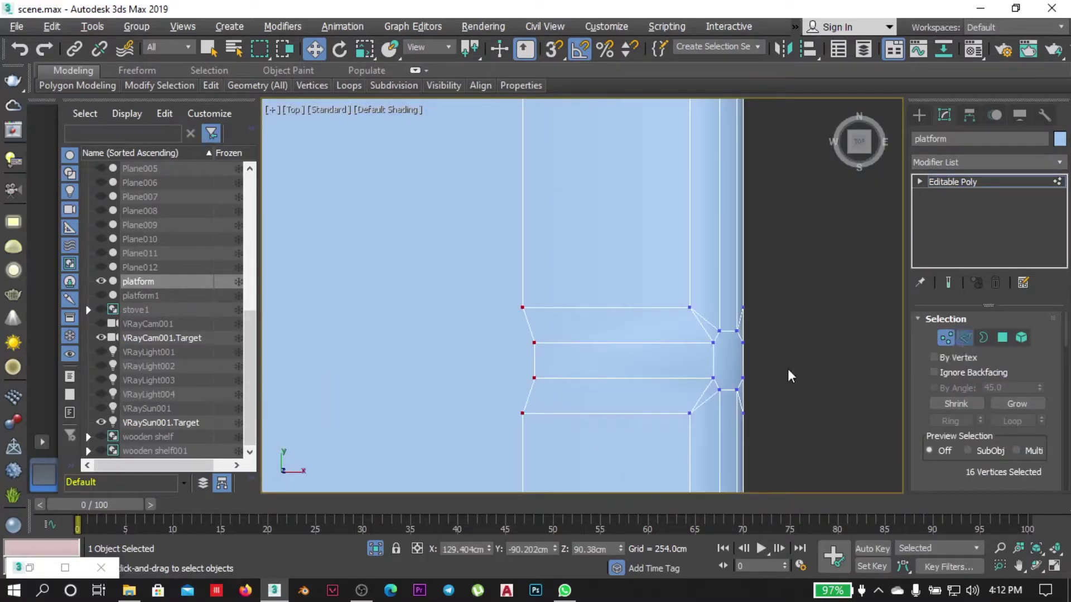
click(747, 390)
scroll(457, 296, down, 4)
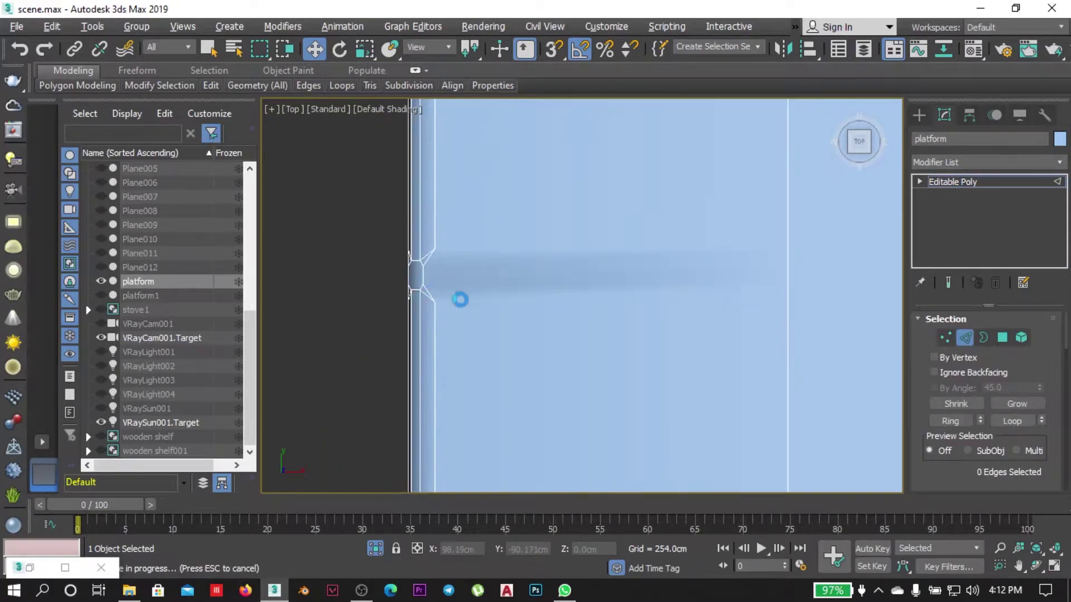
key(1)
scroll(655, 333, up, 3)
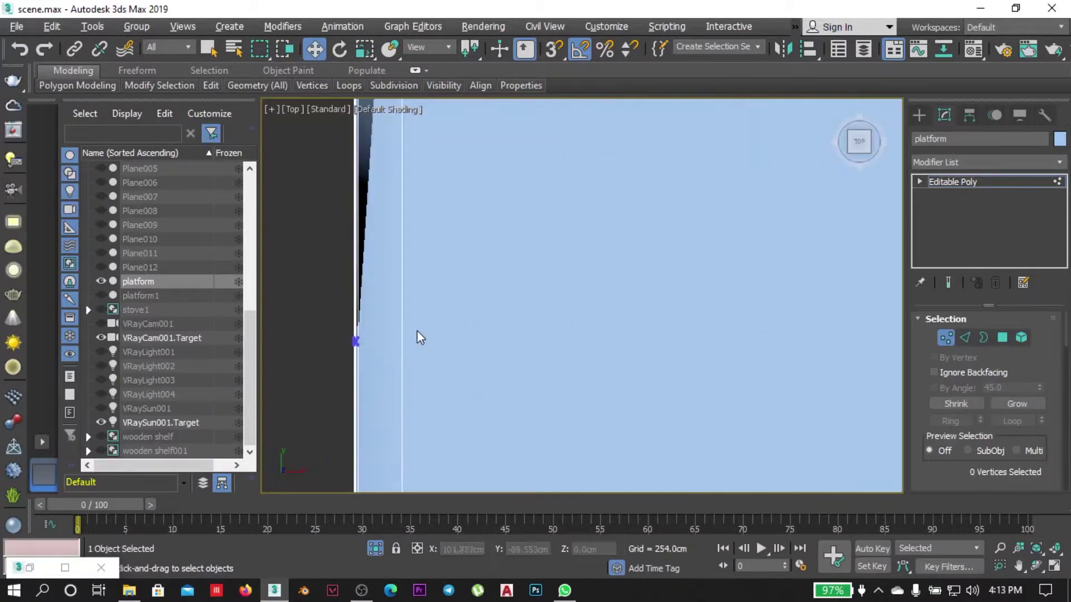
scroll(680, 371, down, 4)
Switch to polygon mode, orbit off the top-down view, and turn off the red selected-face shading.
key(4)
alt+middle_drag(681, 371, 616, 346)
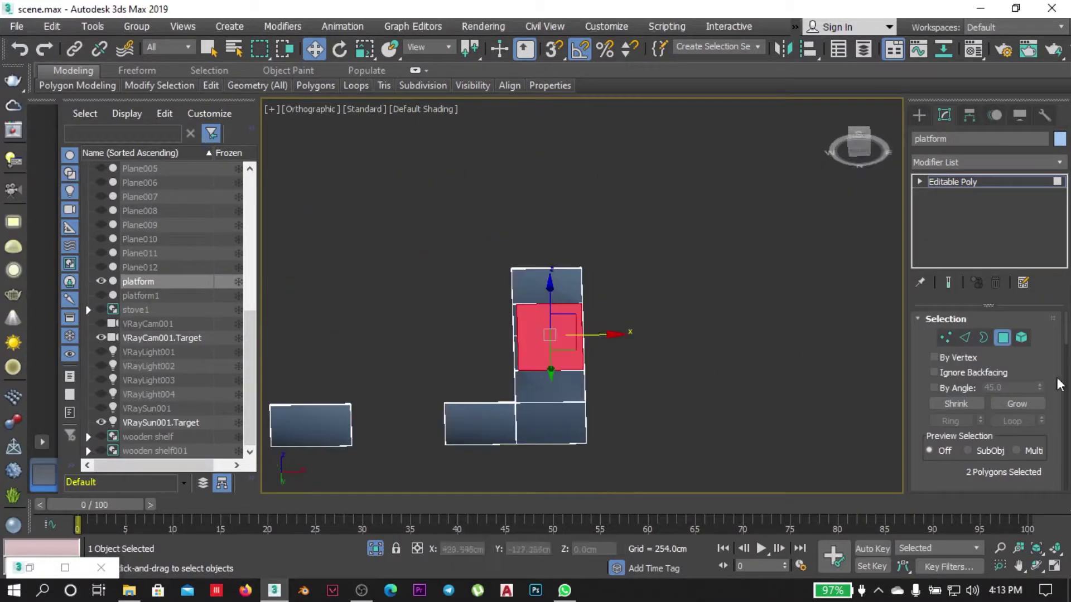
scroll(607, 354, up, 3)
scroll(987, 391, down, 3)
key(F2)
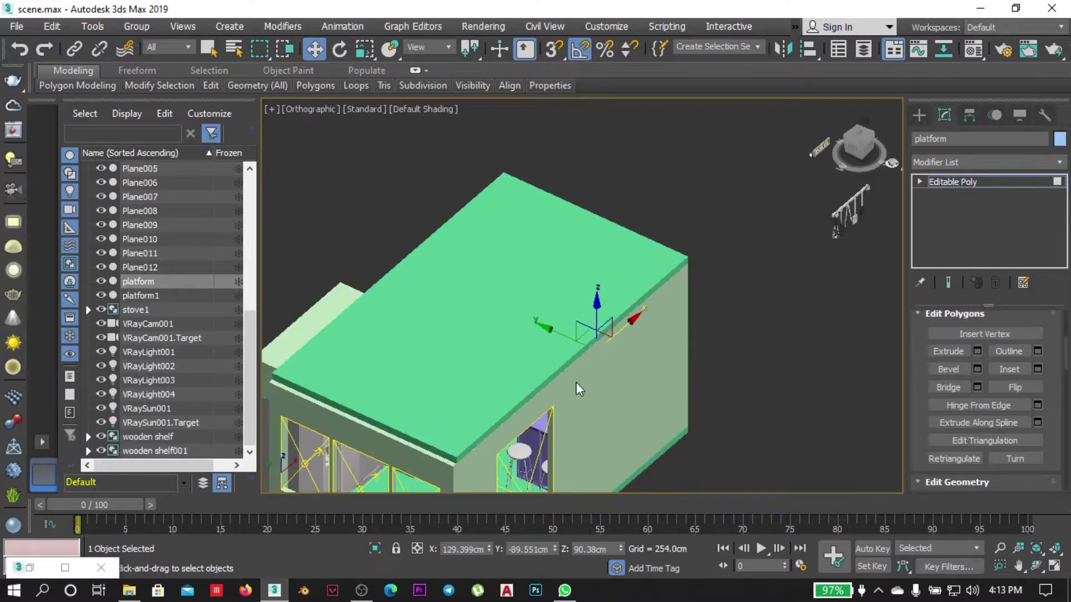
Isolate the Plane002 cabinet front and connect its selected edges with a new edge.
key(c)
click(568, 397)
key(t)
key(alt+q)
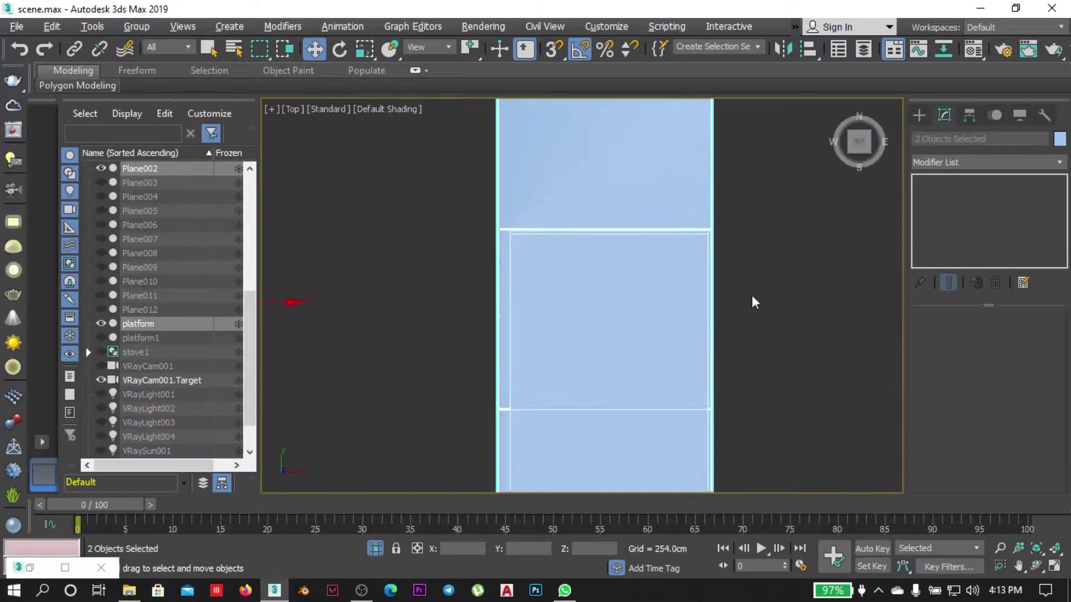
key(2)
key(F3)
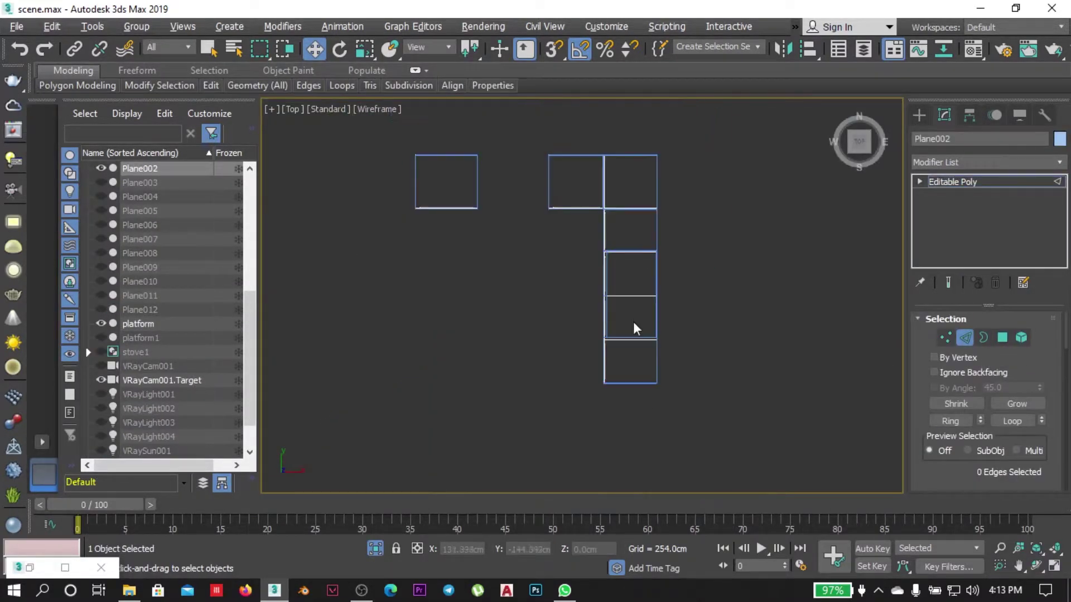
scroll(637, 157, up, 2)
key(ctrl+shift+e)
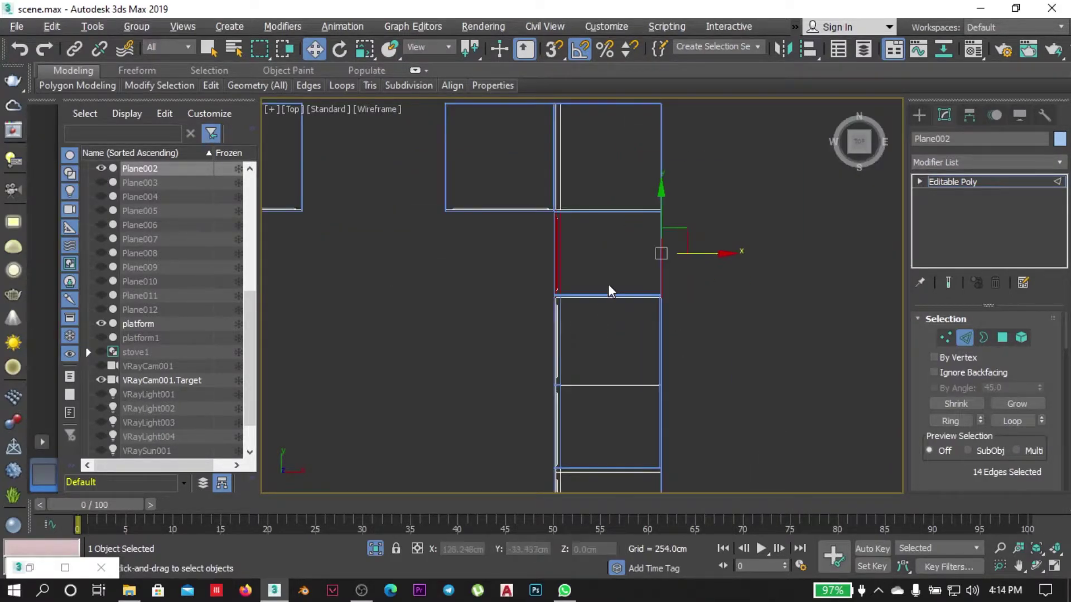
Extrude the two middle panel polygons by -0.5 cm, then end isolation.
key(4)
click(664, 304)
ctrl+click(670, 383)
scroll(755, 411, down, 2)
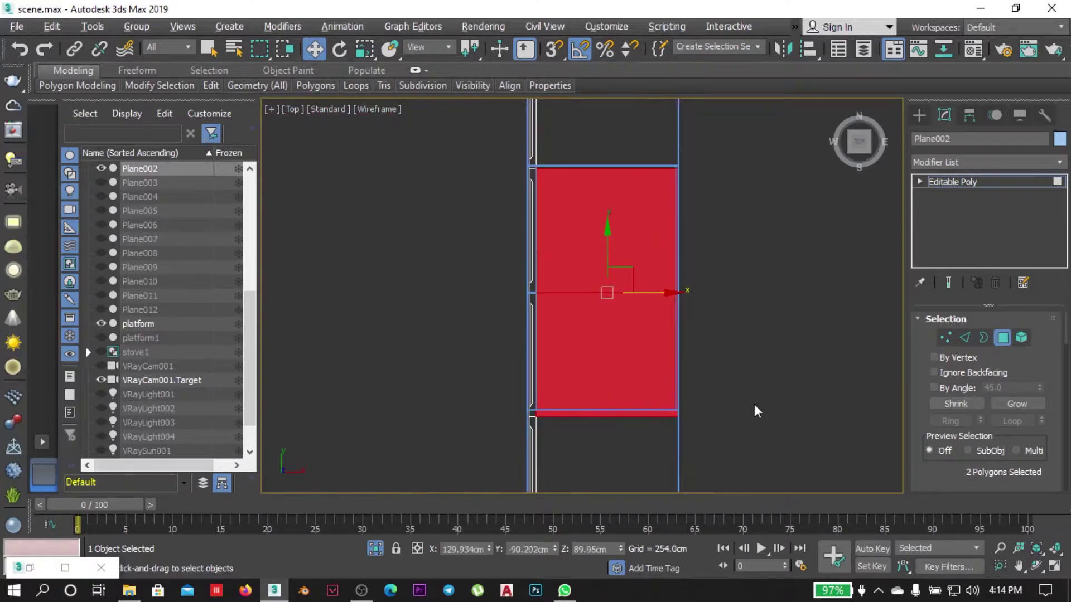
key(f)
right_click(664, 340)
click(514, 305)
key(l)
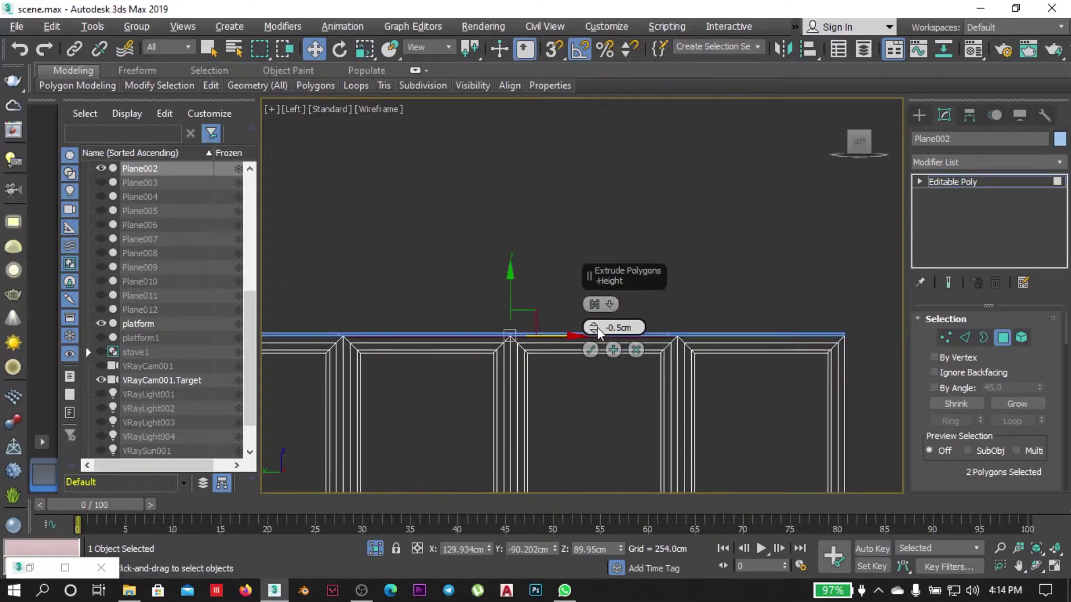
scroll(590, 350, down, 2)
click(591, 351)
scroll(590, 351, up, 2)
key(alt+q)
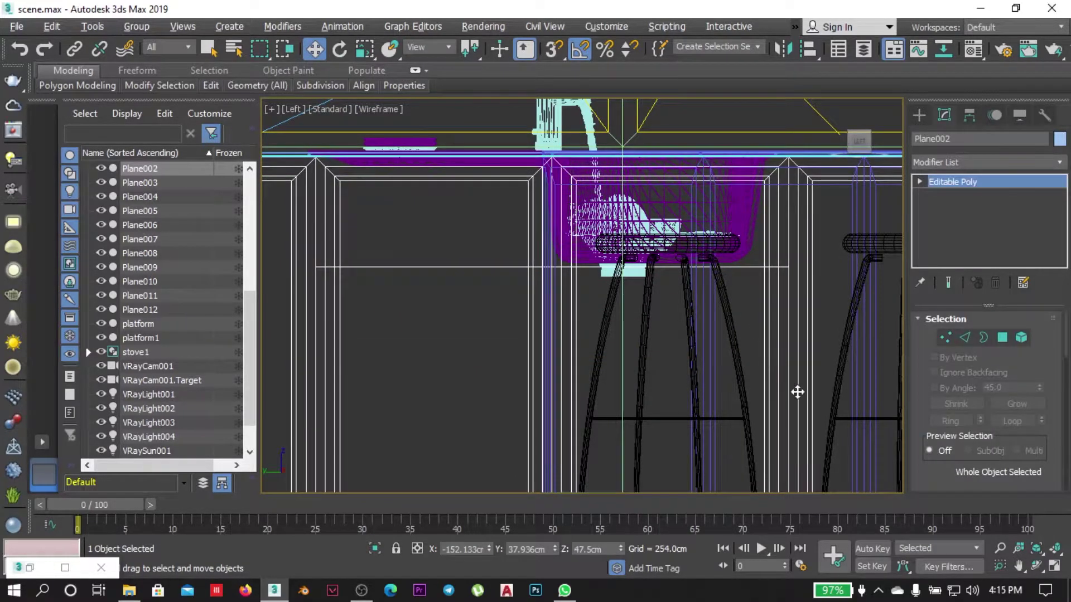
Check the recessed panel in shaded perspective and through the VRayCam001 camera, then the top view.
key(p)
key(F3)
scroll(679, 335, up, 5)
scroll(679, 335, up, 5)
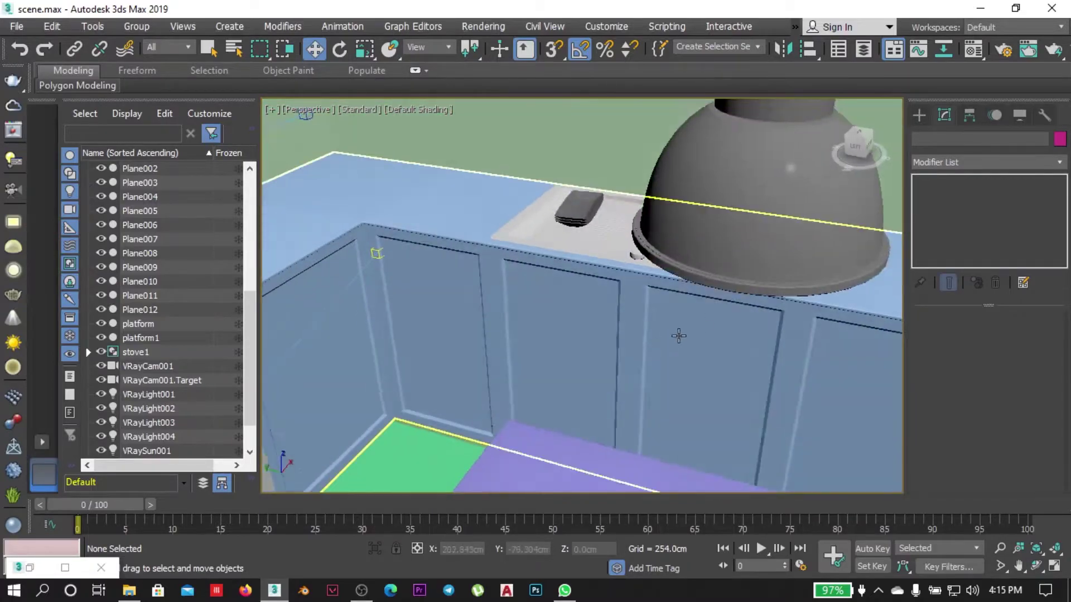
alt+middle_drag(679, 336, 685, 386)
key(c)
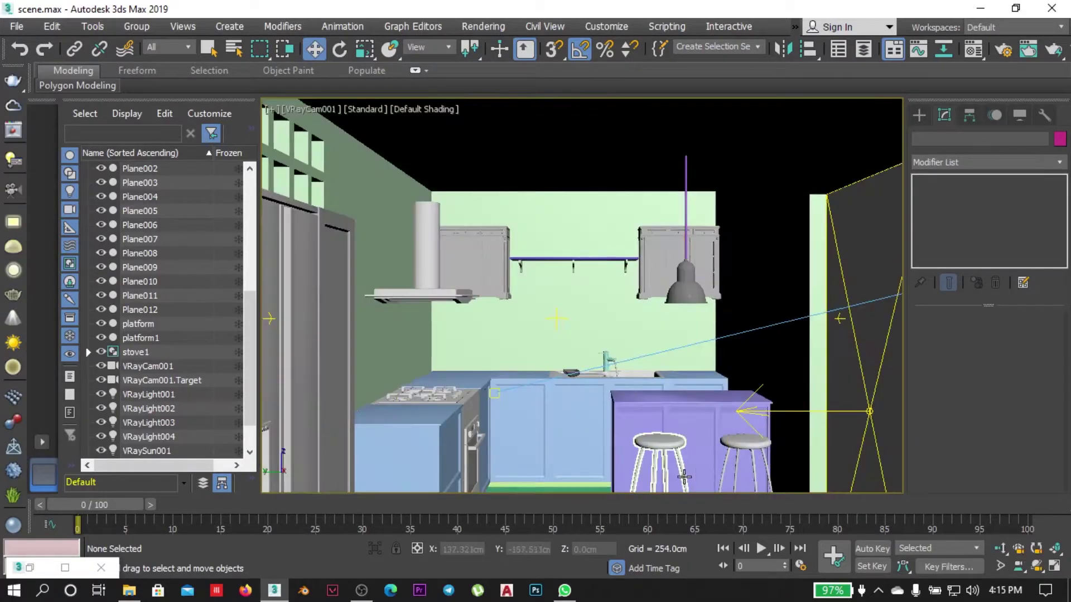
key(alt+Tab)
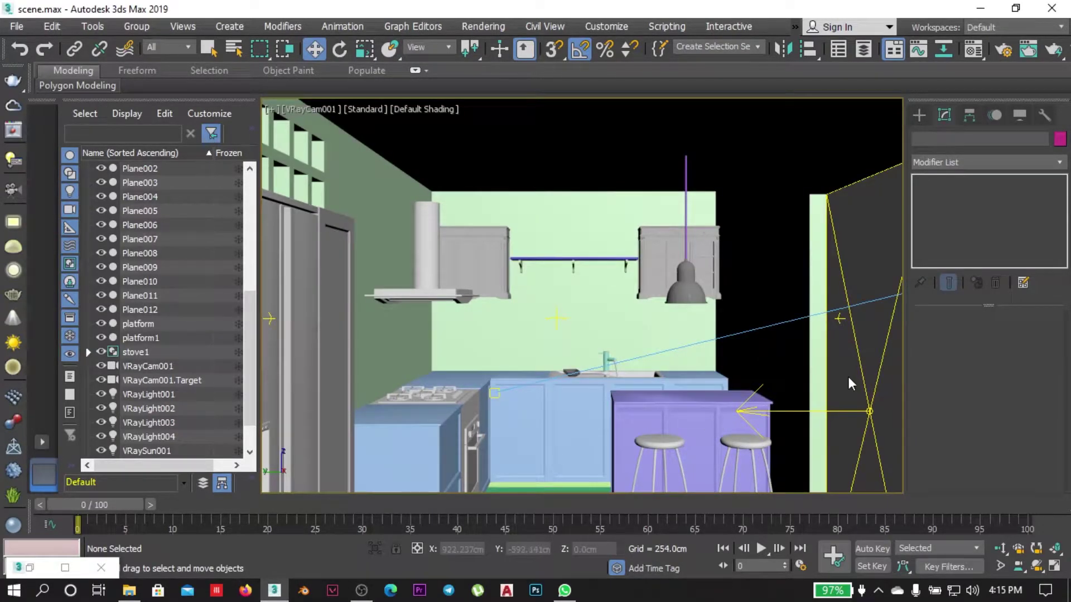
key(t)
scroll(809, 340, up, 2)
Select the Group008 dish rack and check its placement from front, side and top views.
click(849, 321)
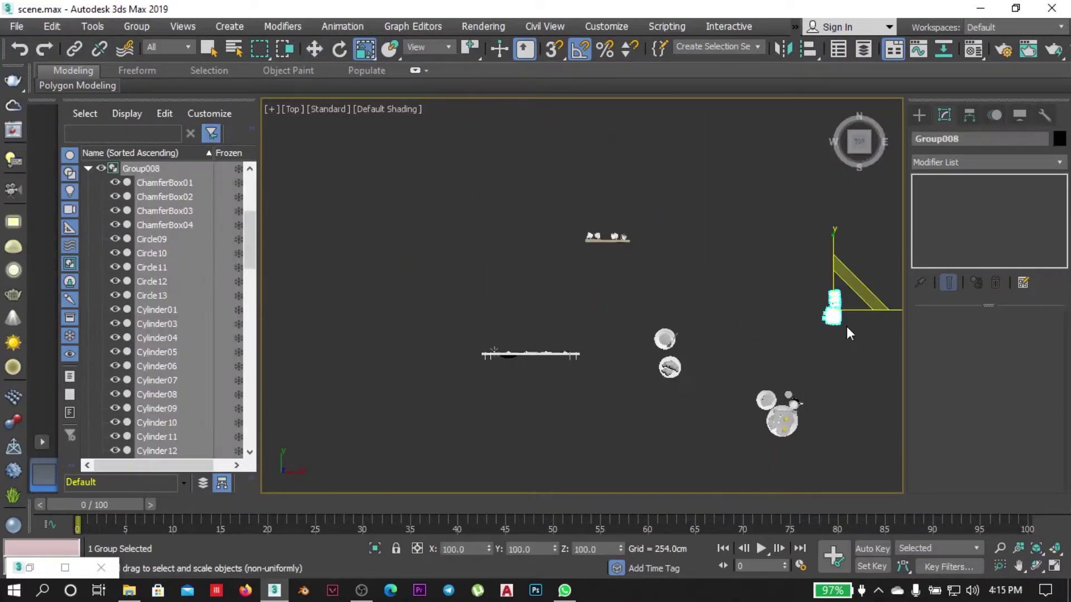
key(z)
scroll(845, 356, down, 5)
key(F3)
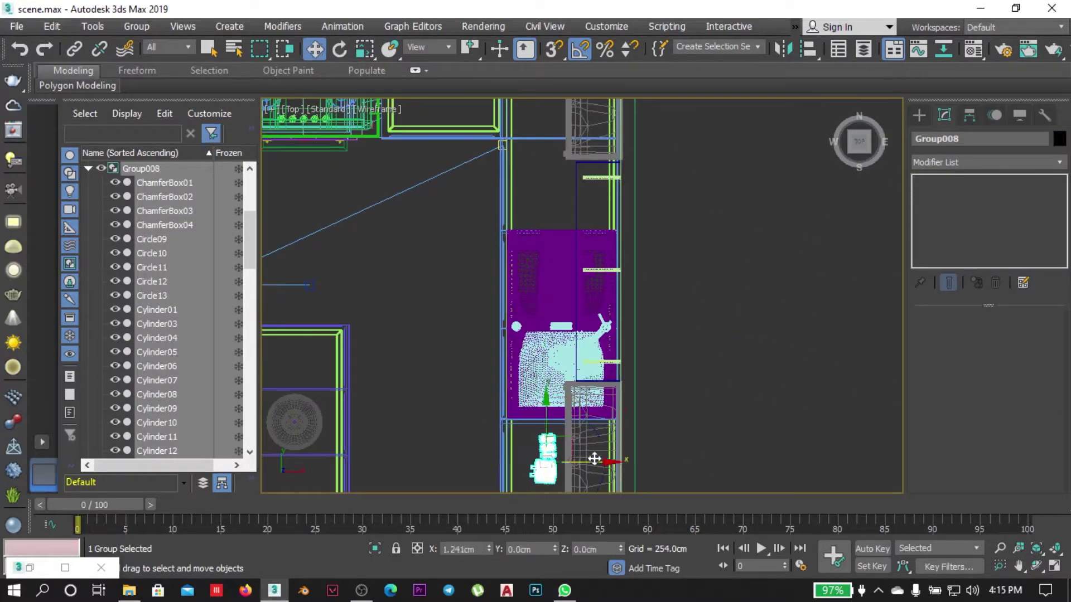
key(f)
key(l)
key(w)
key(b)
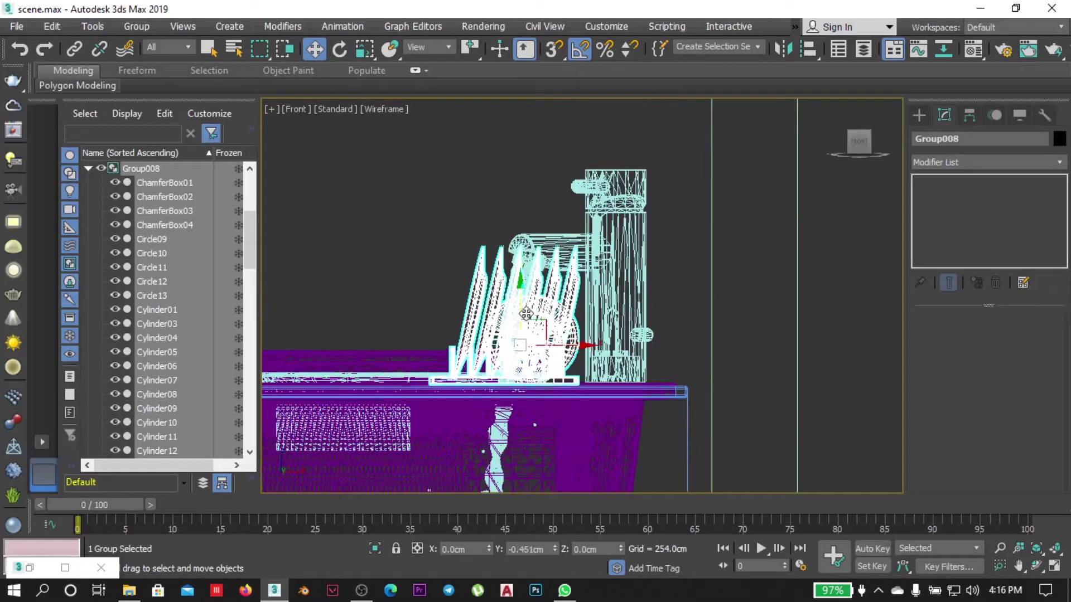
key(t)
key(p)
key(t)
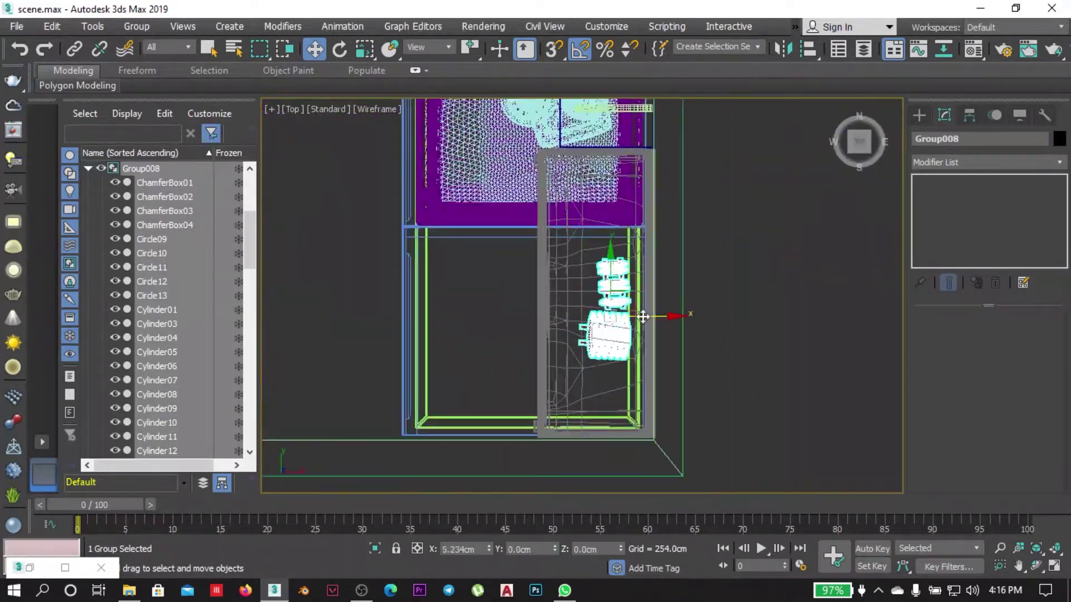
scroll(737, 338, down, 5)
alt+middle_drag(736, 337, 750, 390)
Select the Group006 utensil rack and check its position in the Left and camera views.
click(454, 383)
key(z)
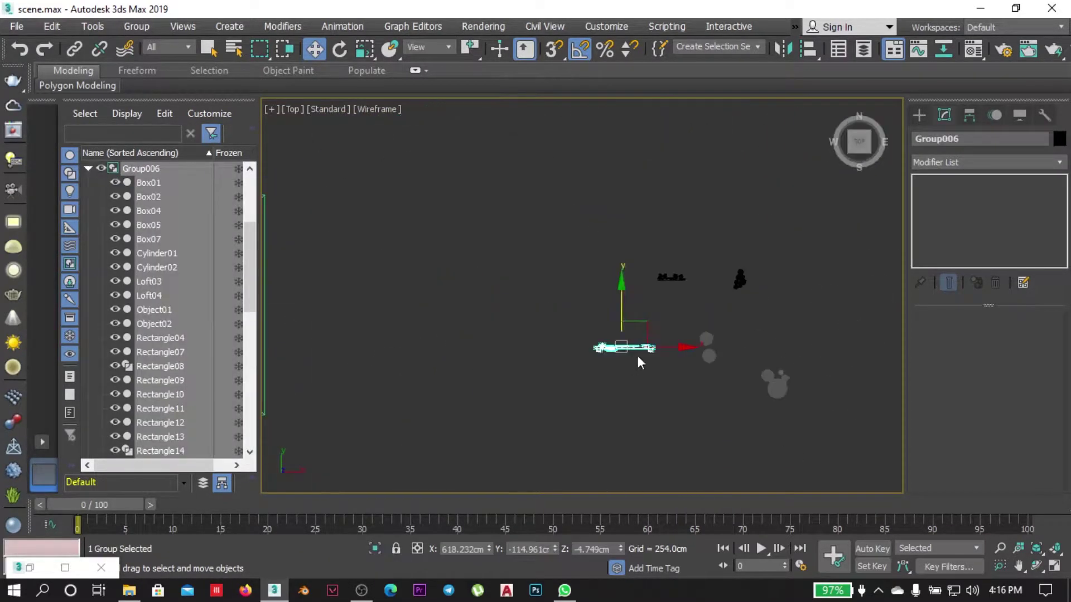
scroll(637, 355, up, 5)
key(F3)
key(t)
scroll(636, 355, down, 5)
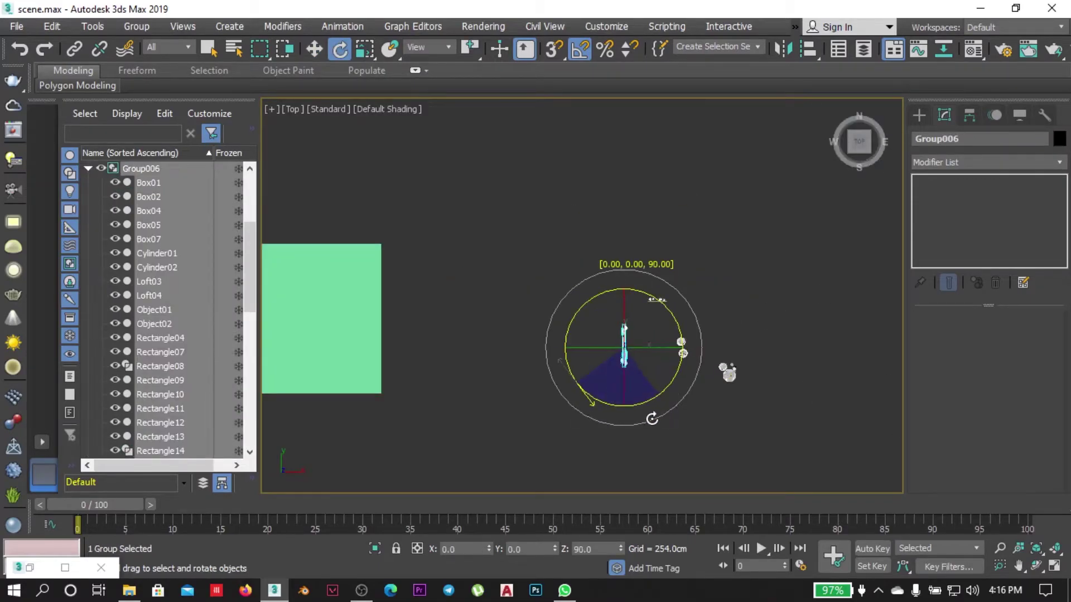
key(F3)
key(w)
key(l)
scroll(688, 136, down, 5)
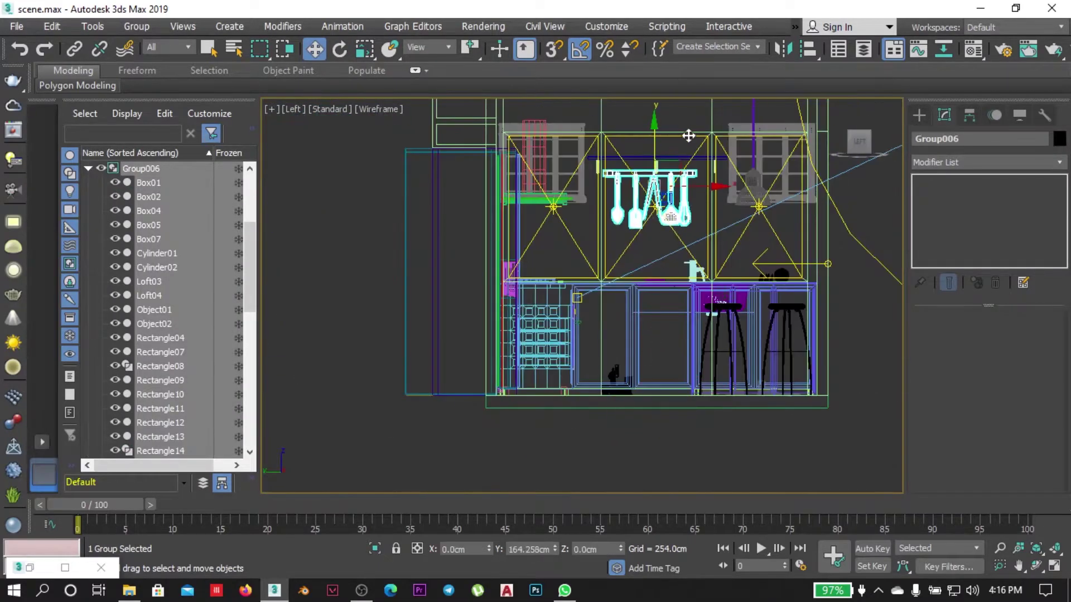
key(z)
key(c)
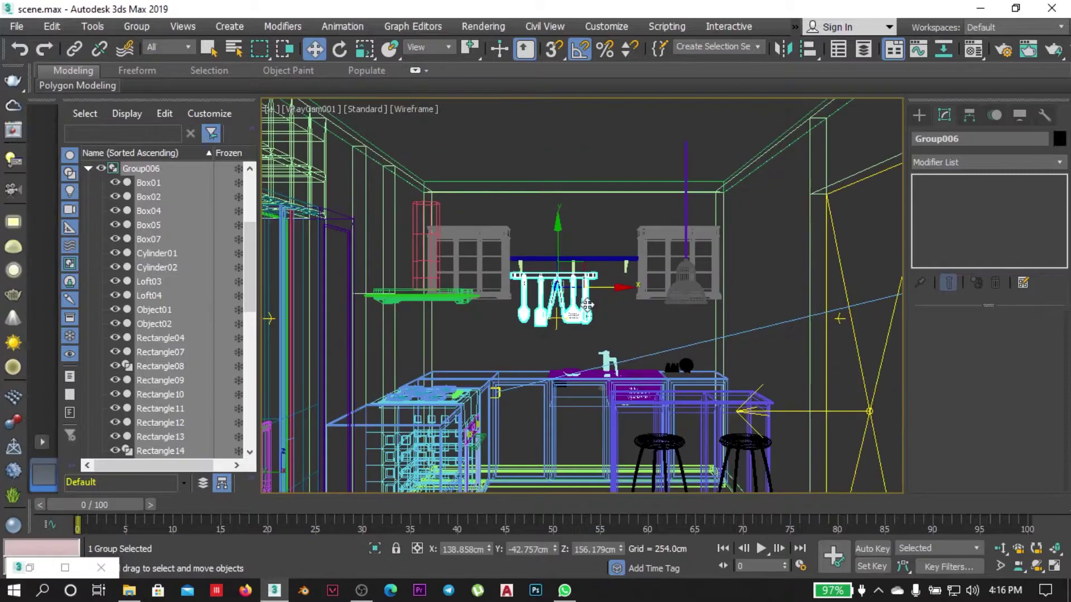
key(w)
key(l)
scroll(592, 341, up, 5)
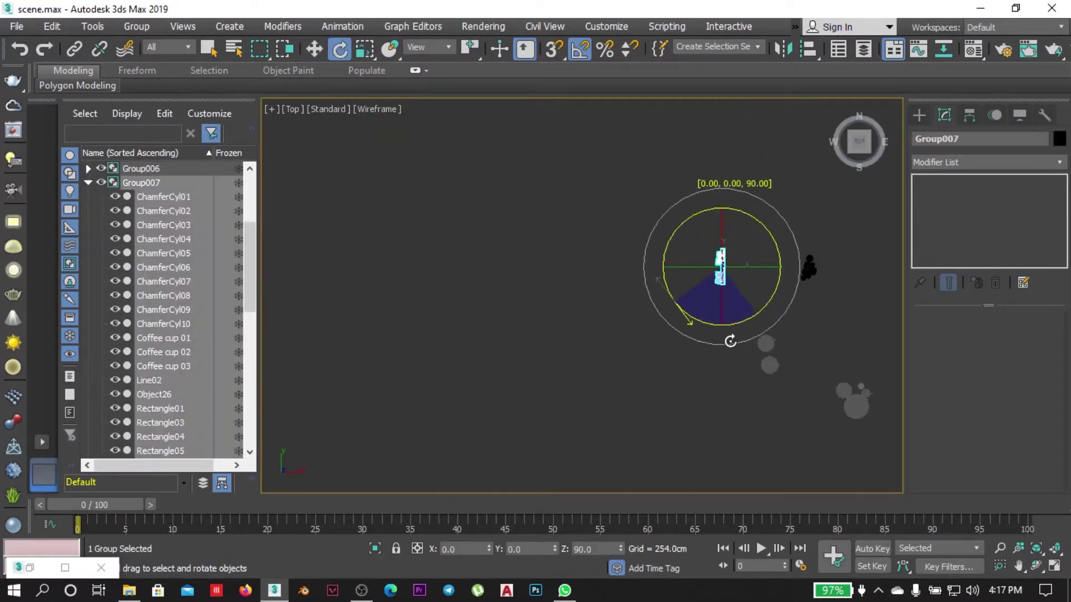
scroll(610, 236, up, 5)
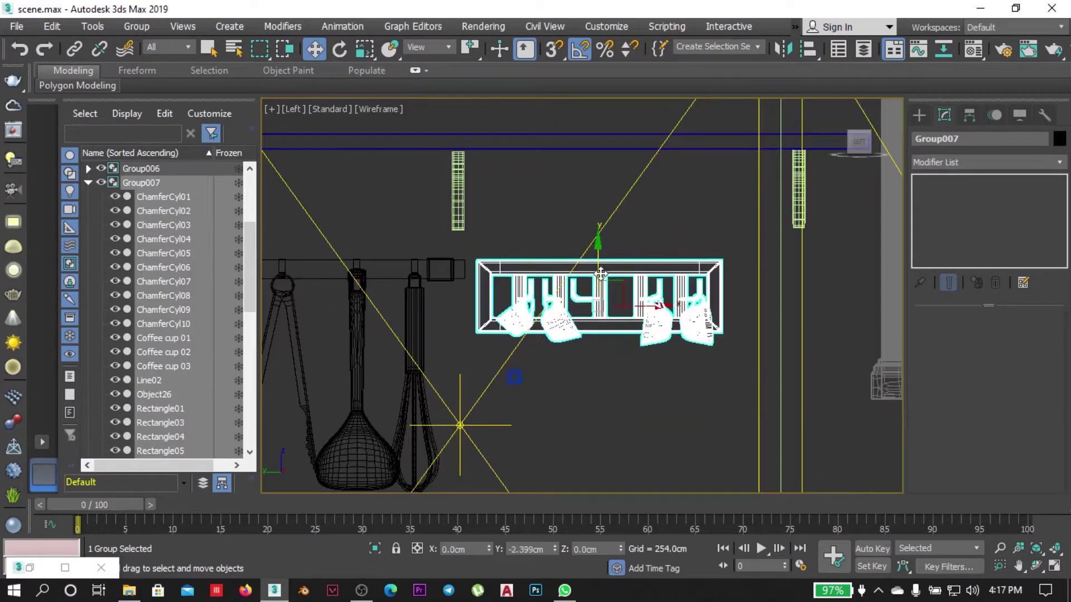
Move the Group007 cup rack lower and right, beneath the wall cabinets.
drag(610, 236, 649, 243)
scroll(669, 279, down, 5)
scroll(726, 365, up, 2)
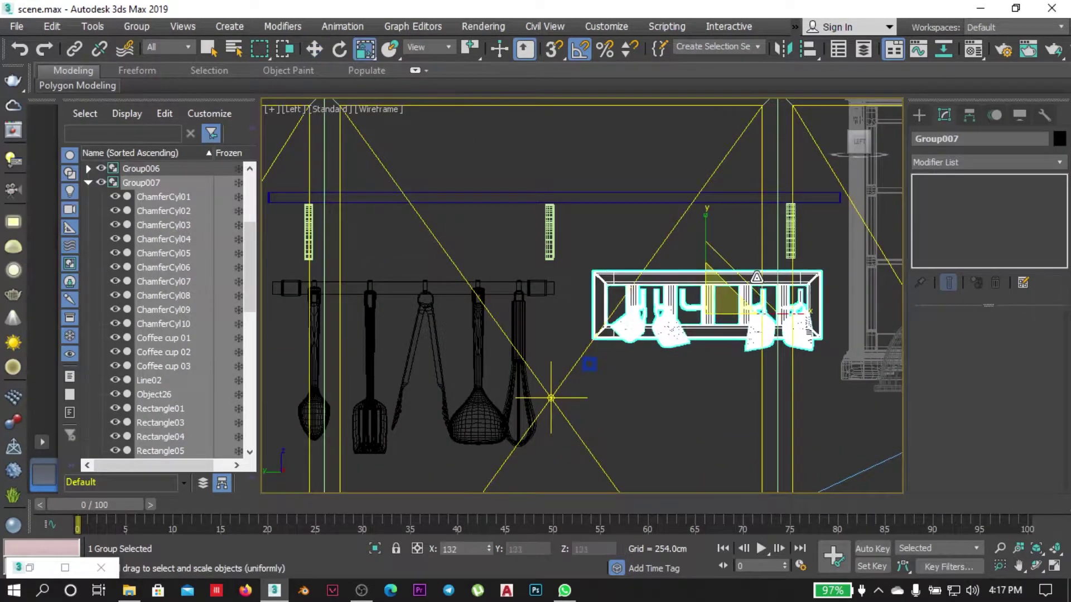
drag(706, 310, 741, 318)
key(t)
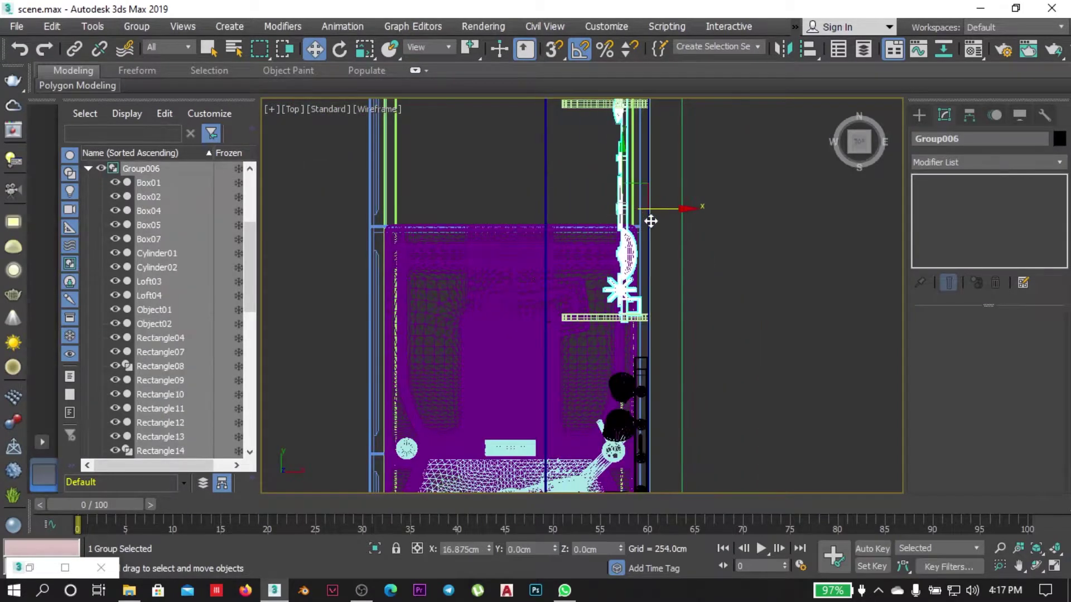
scroll(651, 221, up, 3)
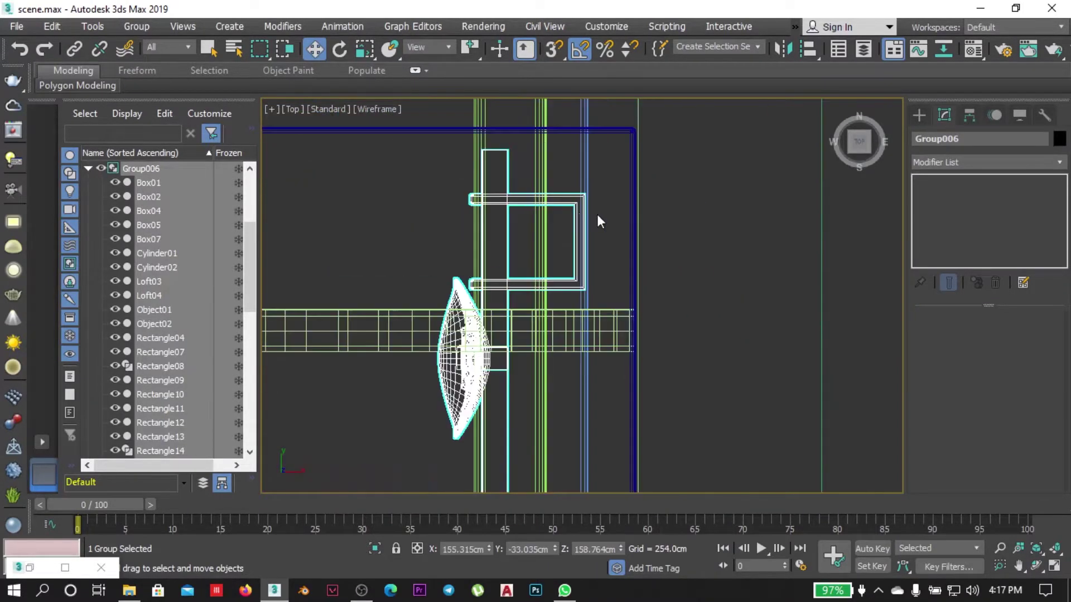
key(F3)
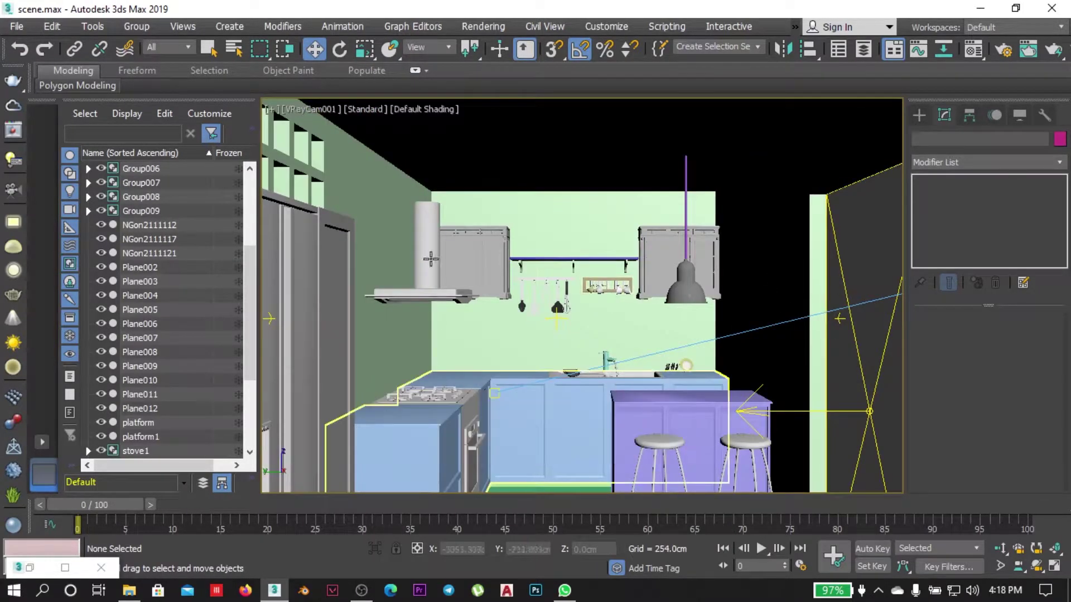
Select the Box013 back wall face and isolate it with the chimney group.
click(385, 256)
key(4)
click(385, 256)
click(424, 109)
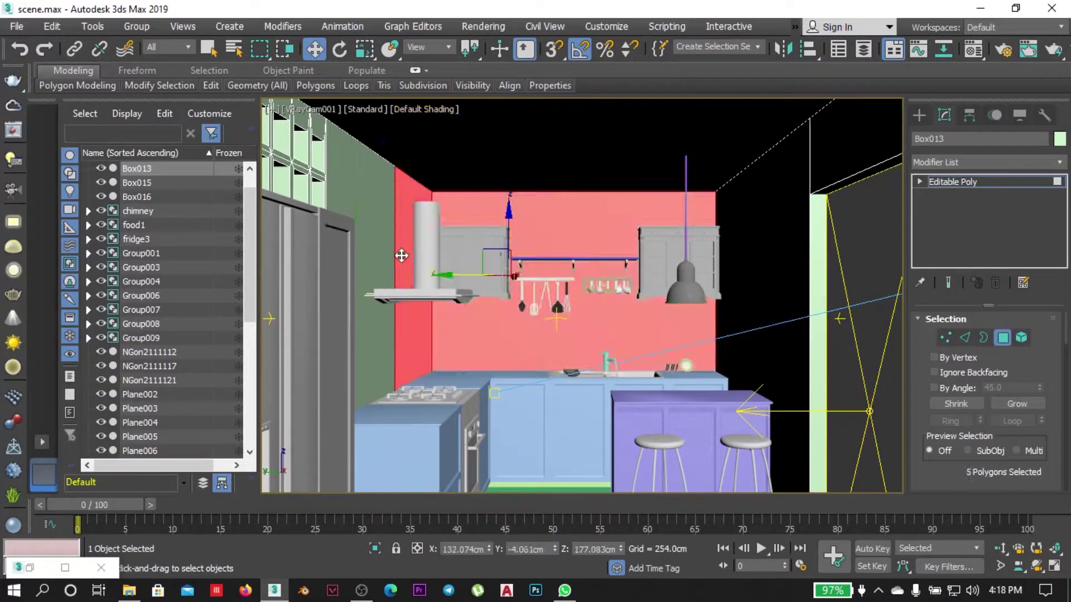
click(461, 296)
key(alt+q)
key(p)
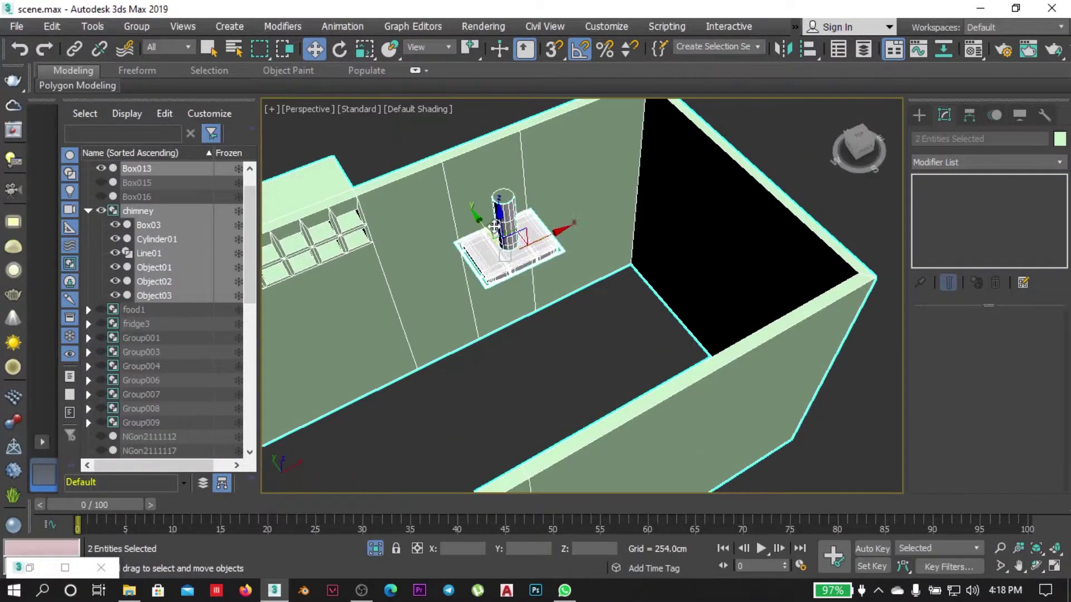
Extrude the wall face behind the chimney into an alcove and select its vertices.
click(496, 232)
key(4)
right_click(613, 325)
click(447, 369)
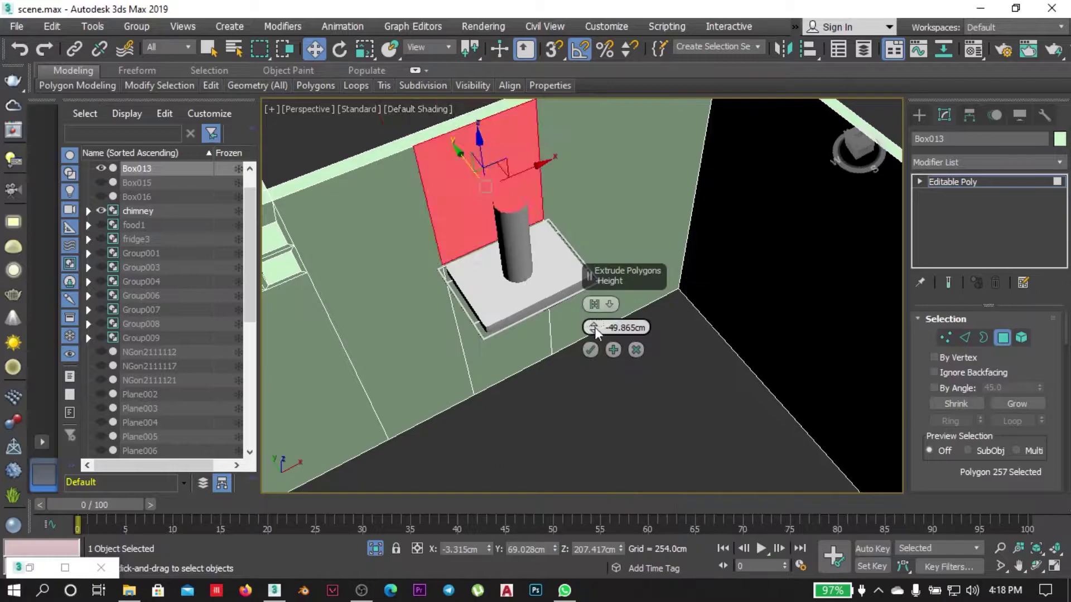
drag(593, 327, 603, 340)
key(t)
scroll(603, 340, down, 3)
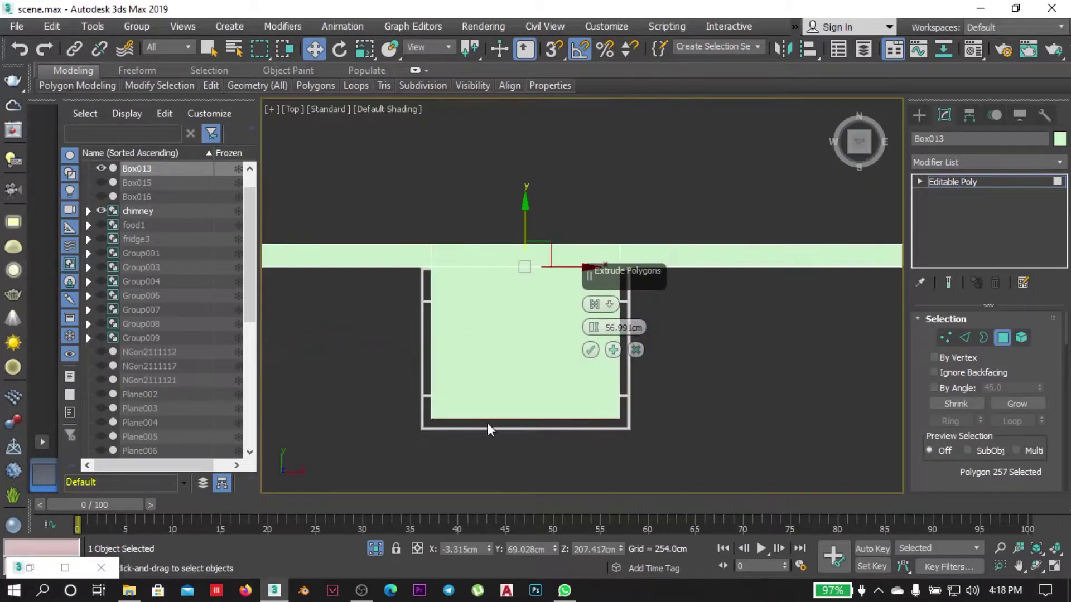
scroll(490, 431, up, 5)
key(1)
alt+middle_drag(835, 366, 1010, 343)
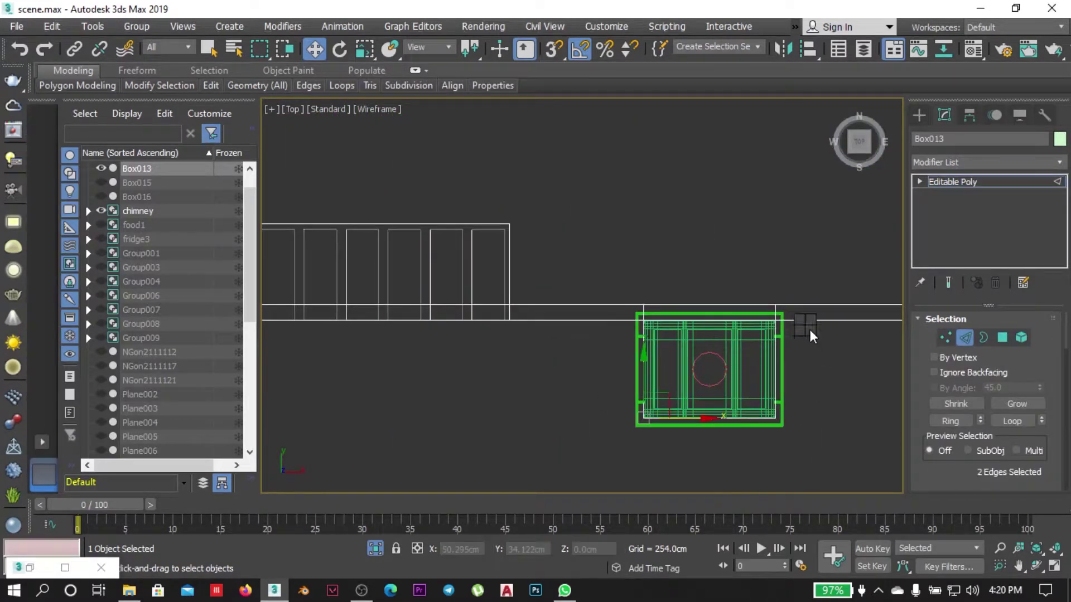
Chamfer the alcove's selected corner edges and bring back all hidden objects.
key(ctrl+shift+c)
key(z)
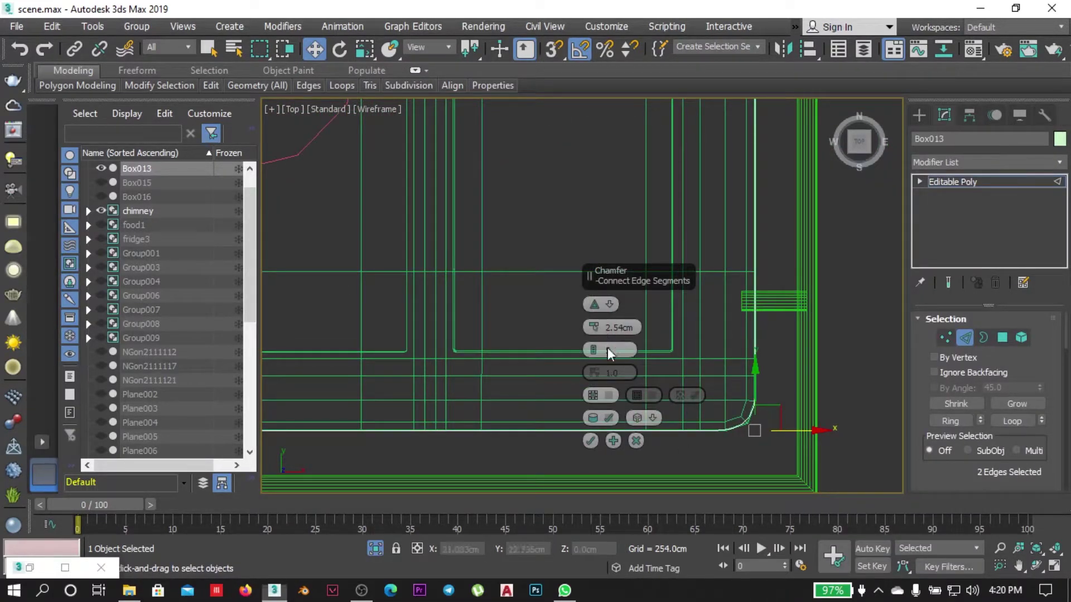
click(591, 440)
click(785, 446)
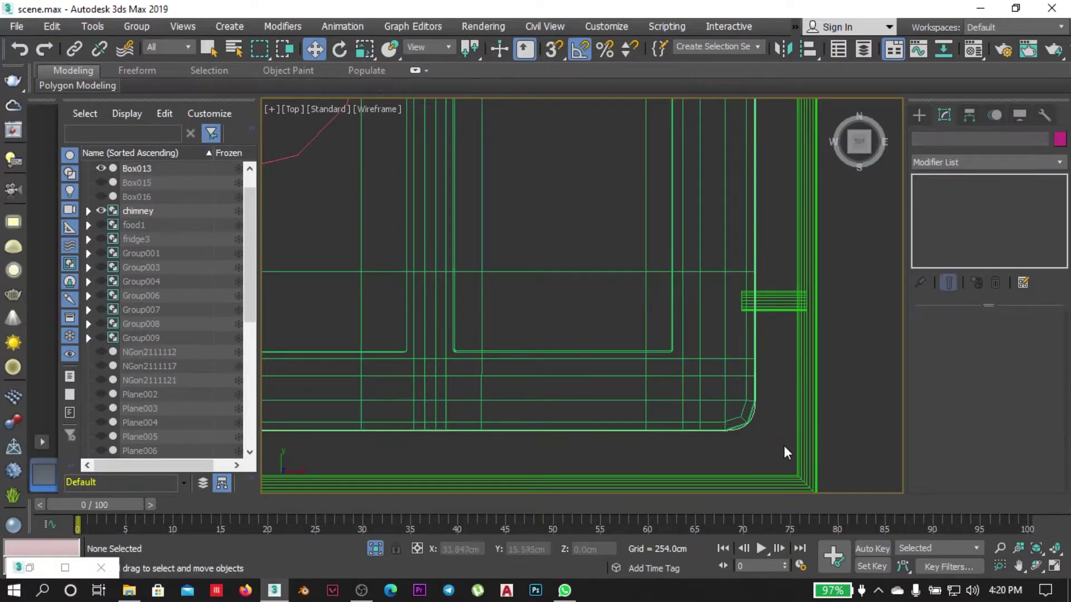
key(p)
key(c)
key(F3)
key(alt+q)
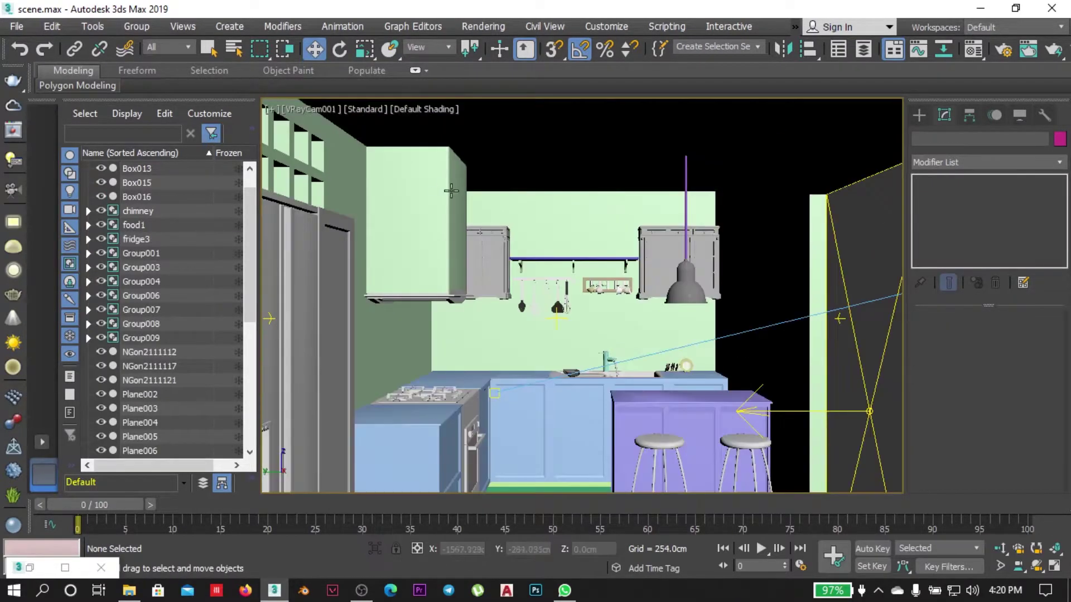
Select the edges of room shell Box013 and isolate it in perspective.
click(453, 183)
click(873, 255)
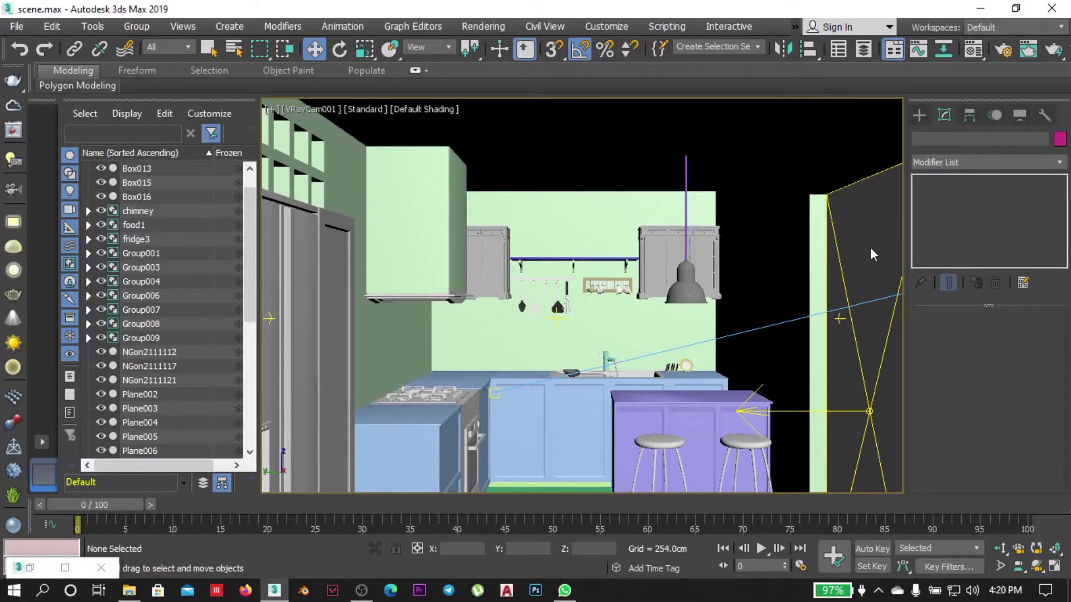
click(444, 249)
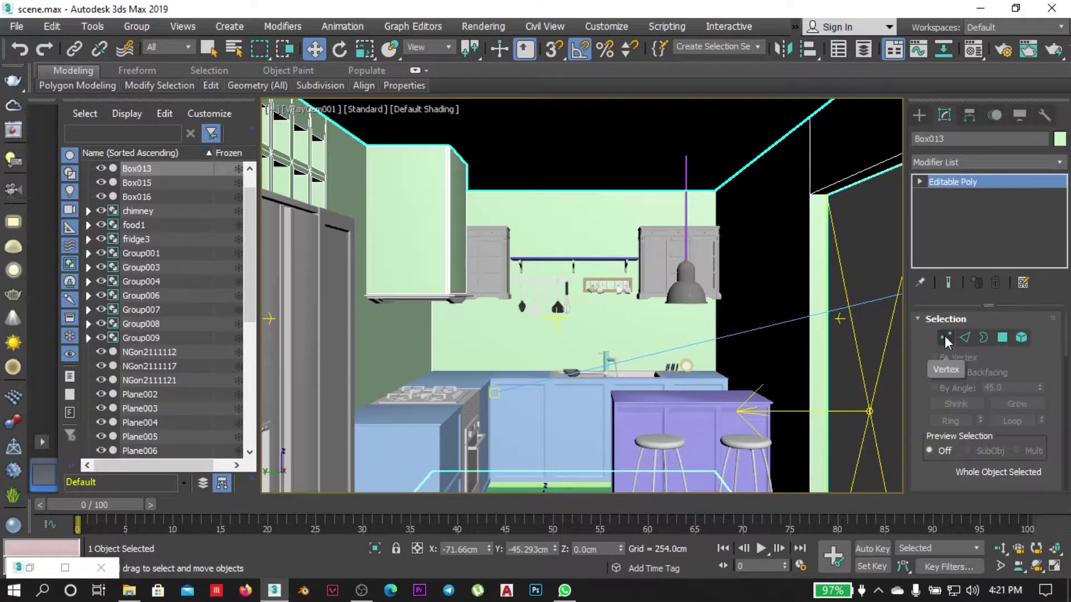
key(2)
key(t)
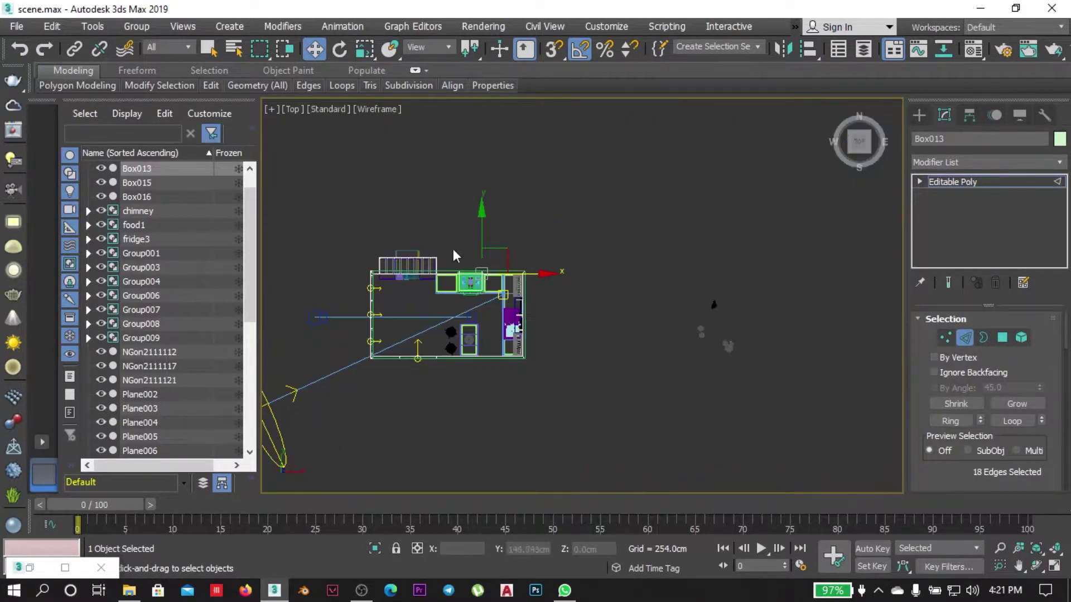
key(alt+q)
key(p)
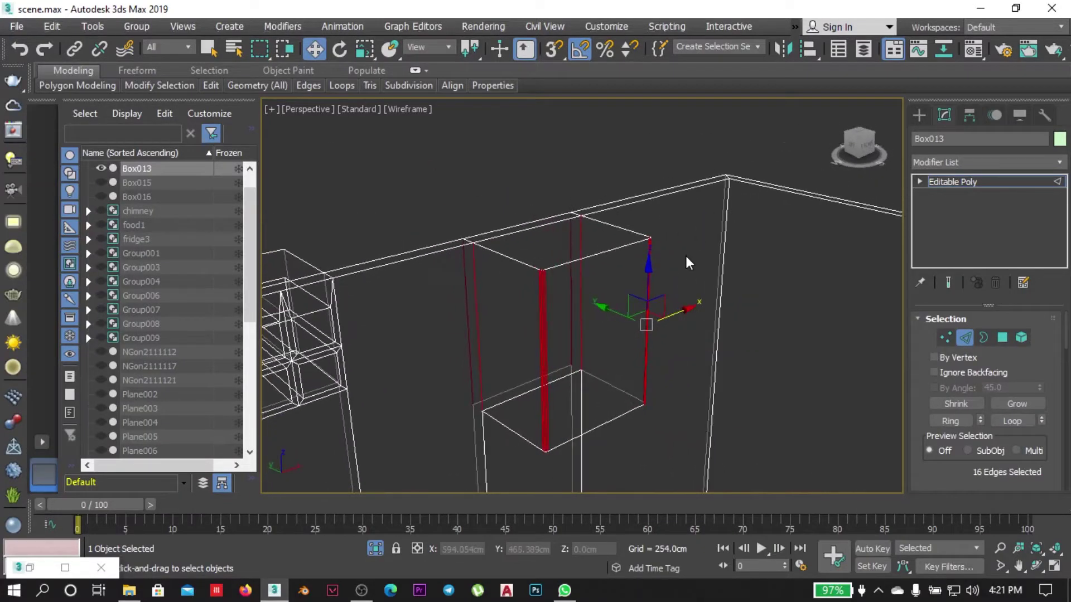
Connect the alcove's vertical edges with 18 segments and return to the VRayCam view.
right_click(687, 263)
click(521, 324)
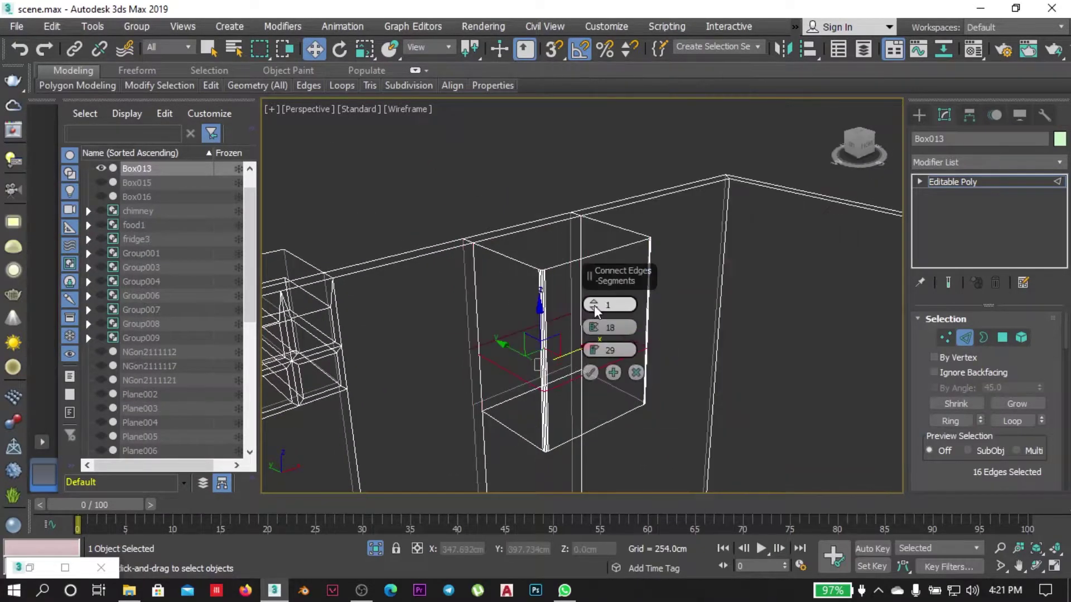
alt+middle_drag(614, 292, 540, 192)
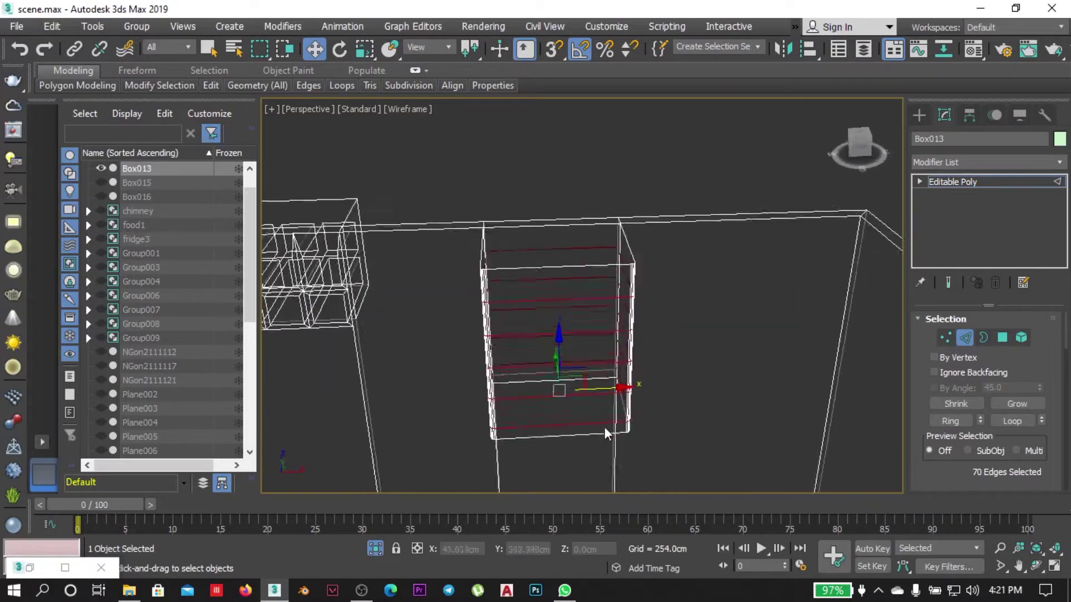
right_click(551, 207)
click(384, 267)
mouse_move(384, 268)
alt+middle_down()
mouse_move(629, 407)
mouse_move(728, 392)
mouse_move(690, 284)
mouse_move(791, 351)
mouse_move(537, 405)
mouse_move(552, 337)
alt+middle_up()
click(687, 416)
click(552, 337)
key(c)
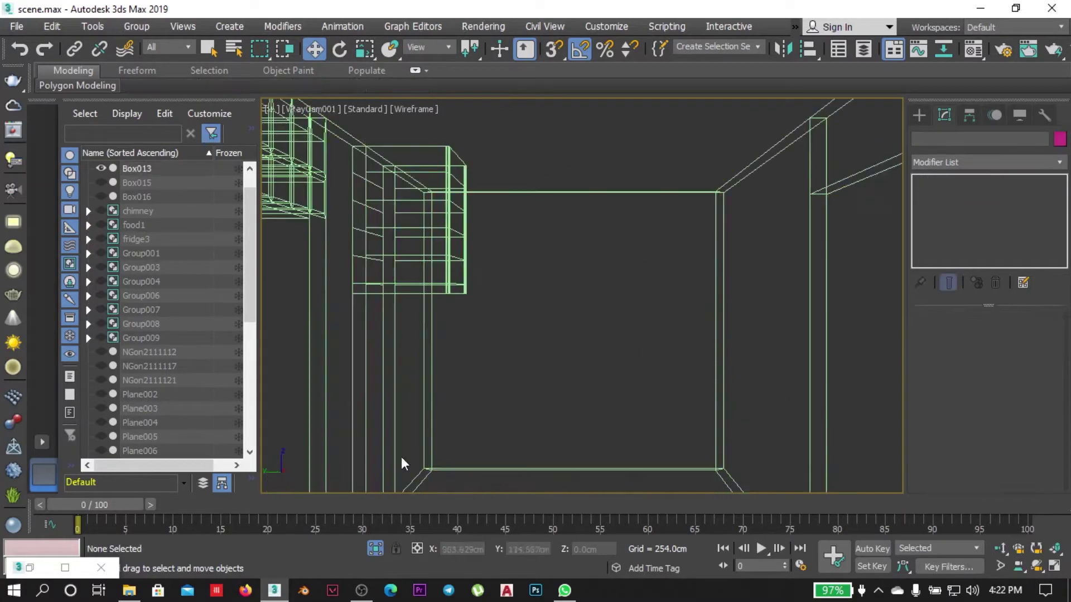
key(F3)
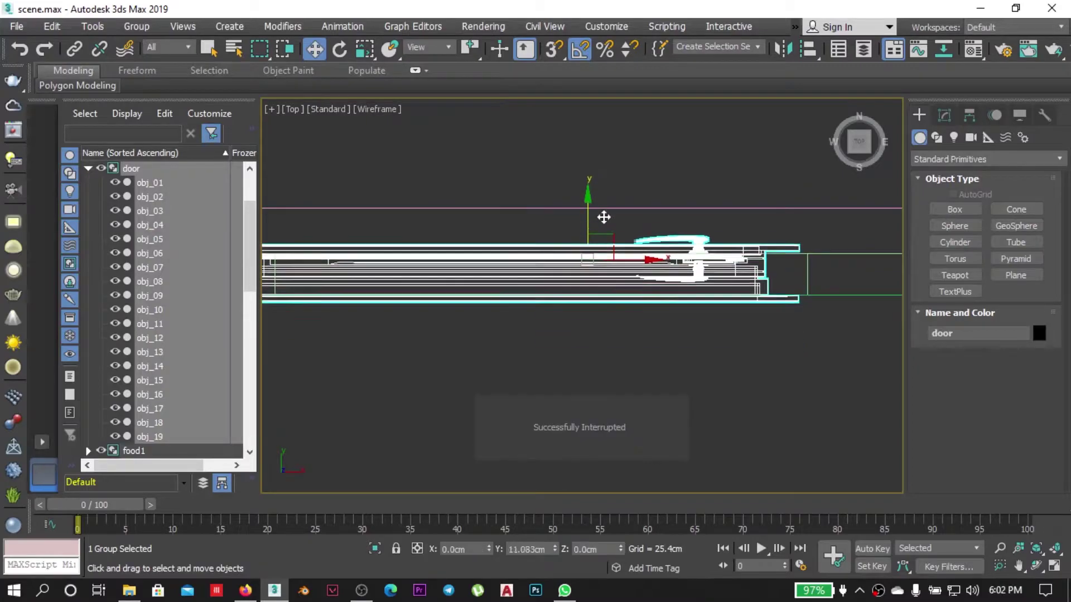
Select the two food groups on the counter and view them from the front.
key(c)
key(F3)
key(t)
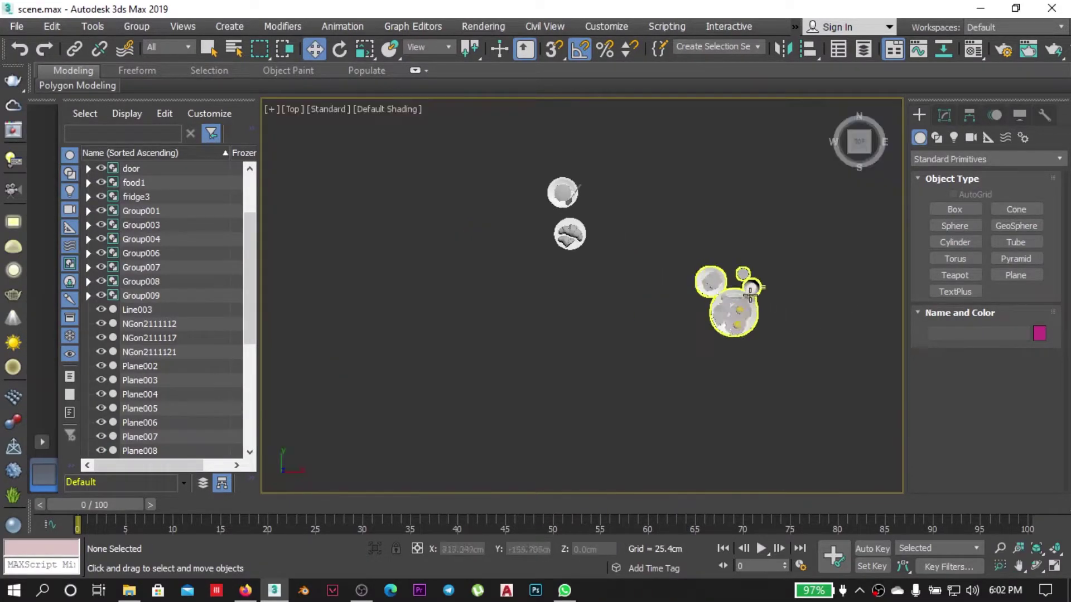
drag(764, 279, 805, 300)
key(F3)
key(f)
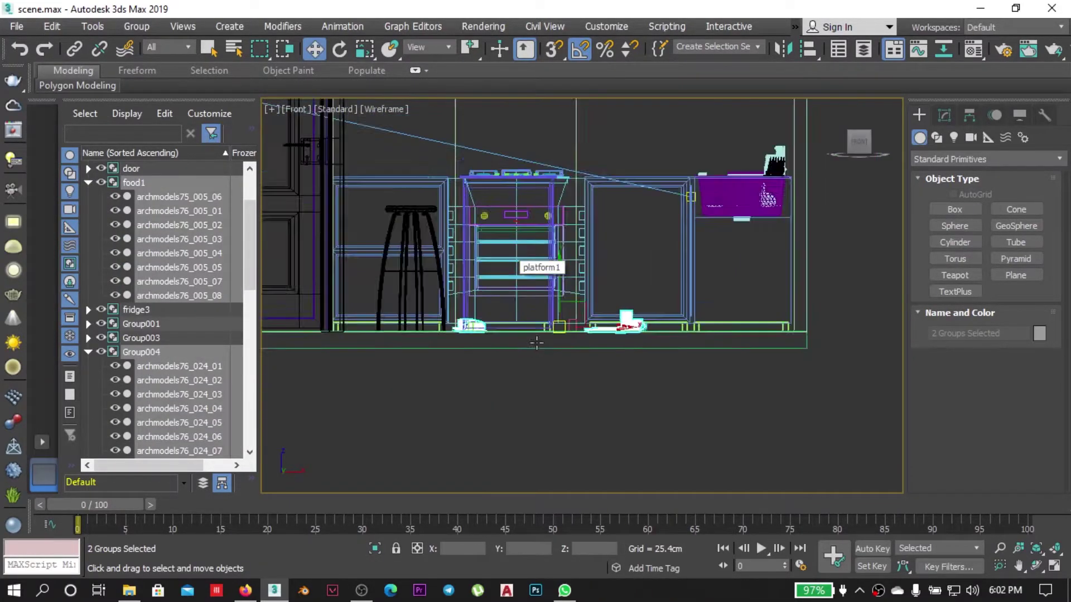
scroll(564, 213, down, 2)
scroll(567, 208, up, 2)
scroll(563, 240, up, 2)
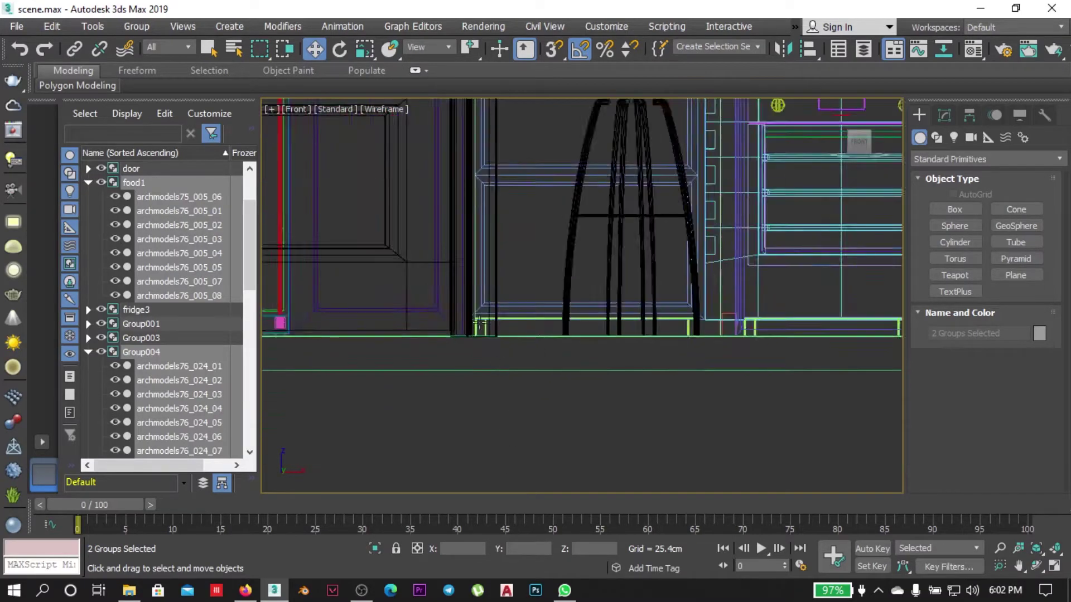
scroll(558, 278, up, 2)
scroll(557, 310, up, 1)
Select the door group and scale it to fit the side wall in Front and Left views.
click(558, 313)
scroll(403, 431, down, 3)
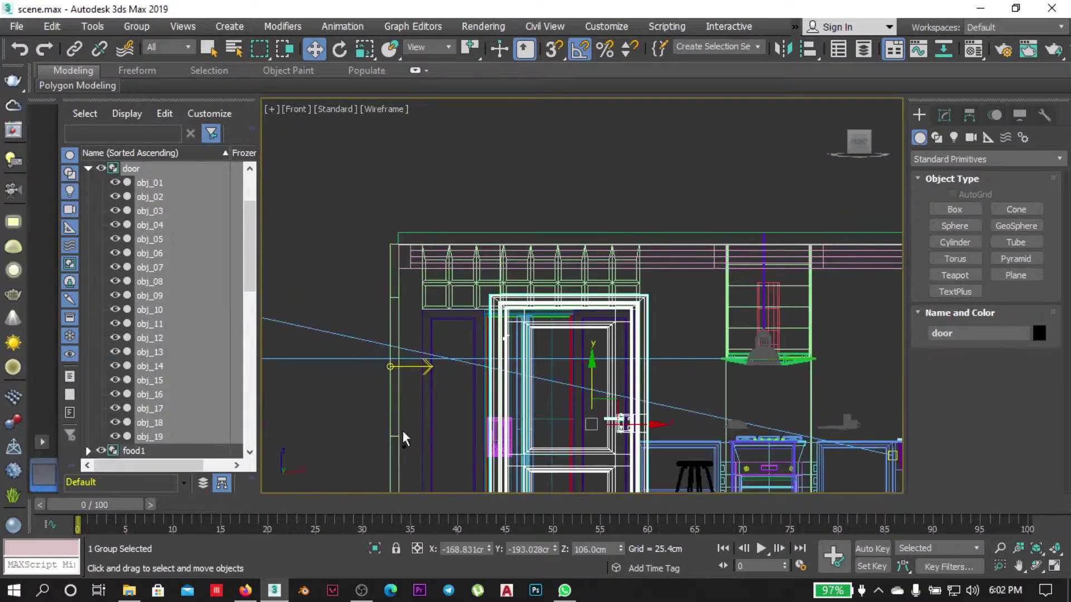
ctrl+click(403, 431)
scroll(488, 278, up, 3)
alt+middle_drag(488, 277, 500, 349)
key(l)
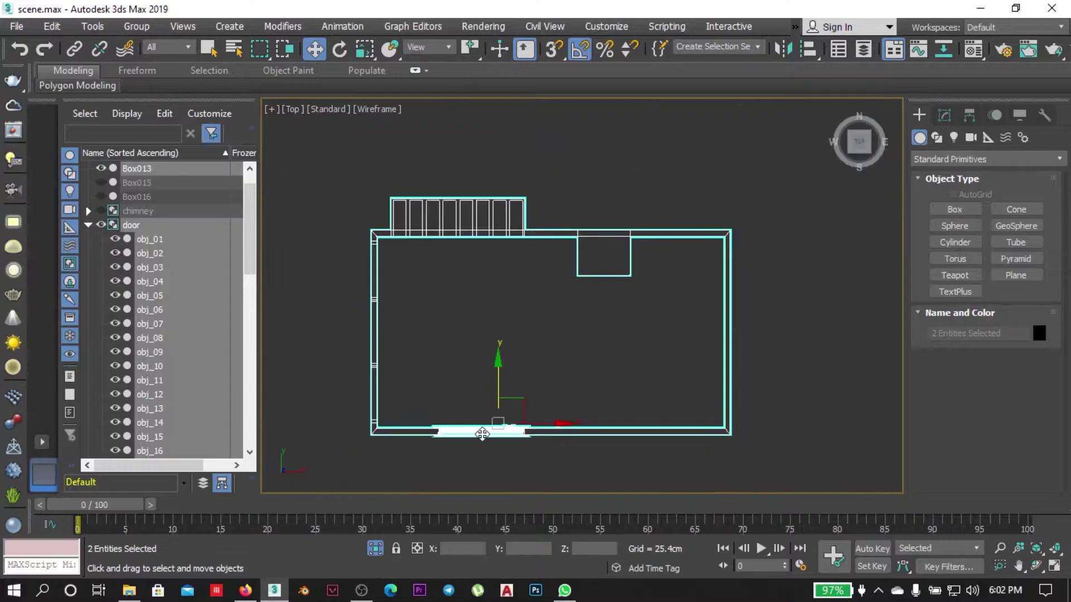
scroll(481, 433, up, 3)
key(r)
click(778, 244)
scroll(804, 186, up, 2)
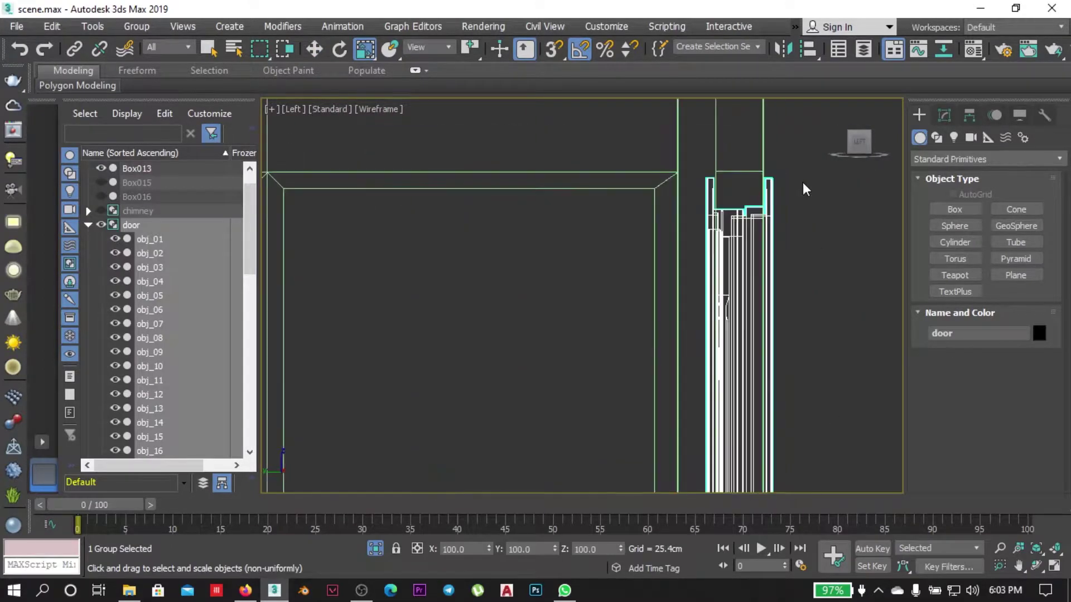
scroll(793, 251, down, 2)
scroll(779, 332, down, 2)
key(w)
scroll(759, 284, up, 2)
key(p)
click(749, 347)
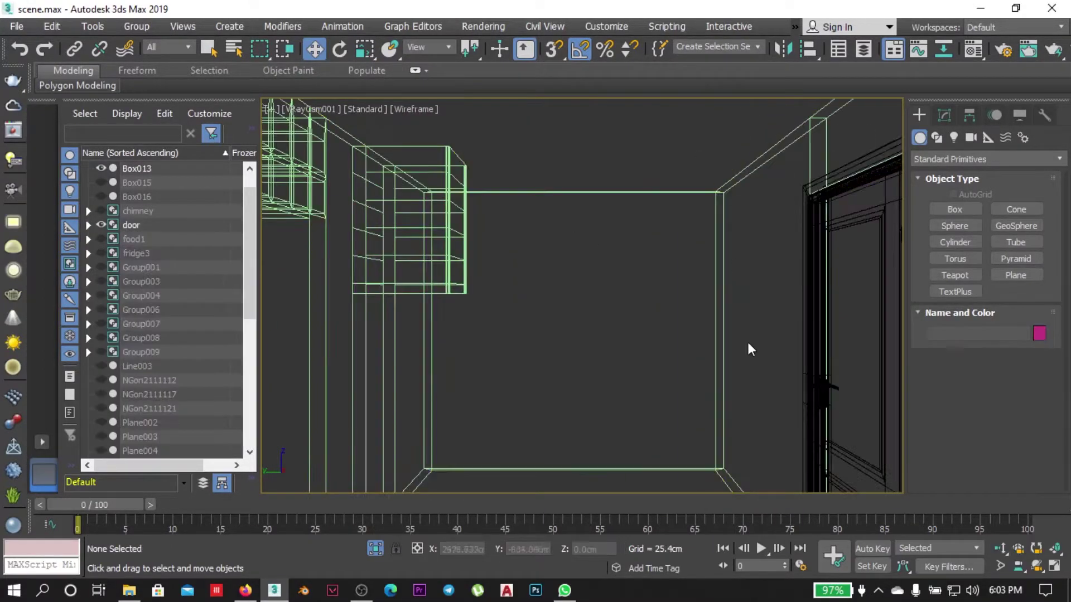
Move Group004 into the cabinet frame beside the stove and settle the food groups on the counter.
key(t)
key(F3)
scroll(687, 410, up, 3)
click(616, 302)
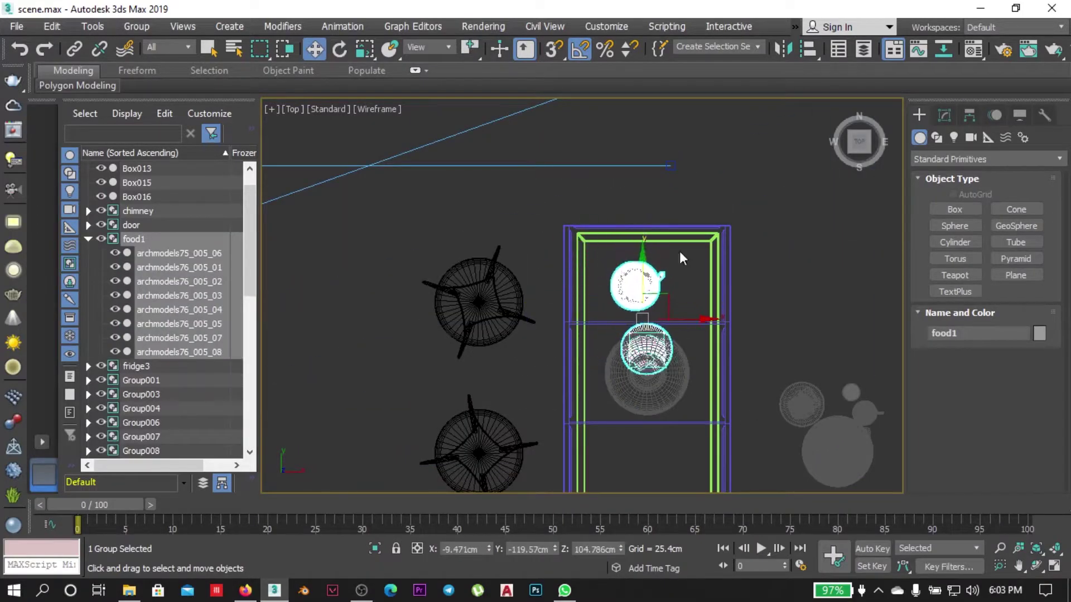
drag(800, 341, 616, 337)
ctrl+click(616, 337)
key(f)
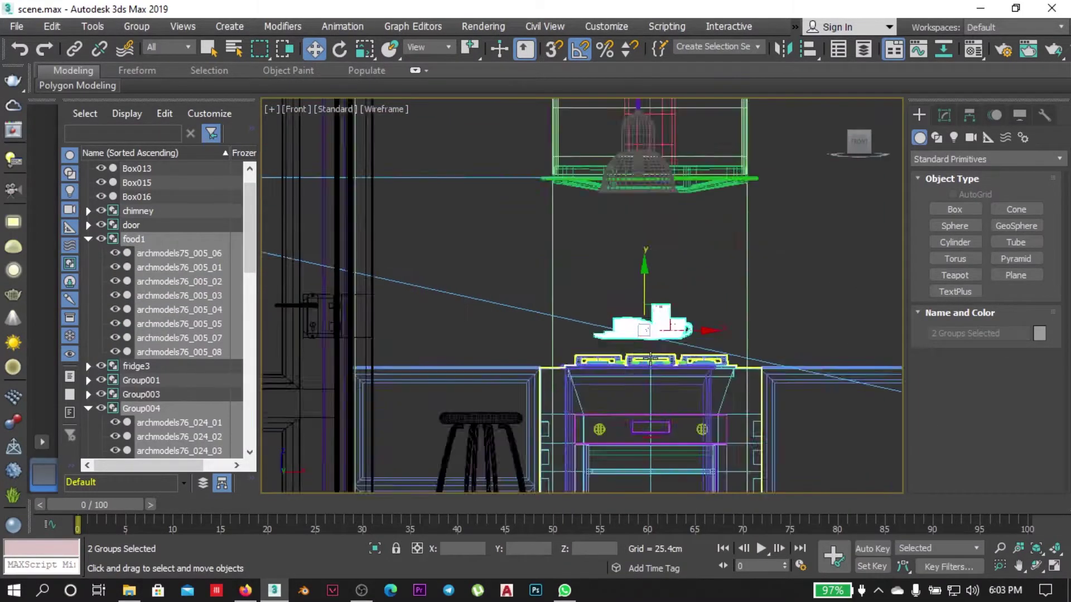
scroll(619, 341, up, 3)
scroll(624, 342, up, 2)
scroll(624, 342, up, 2)
scroll(595, 368, down, 3)
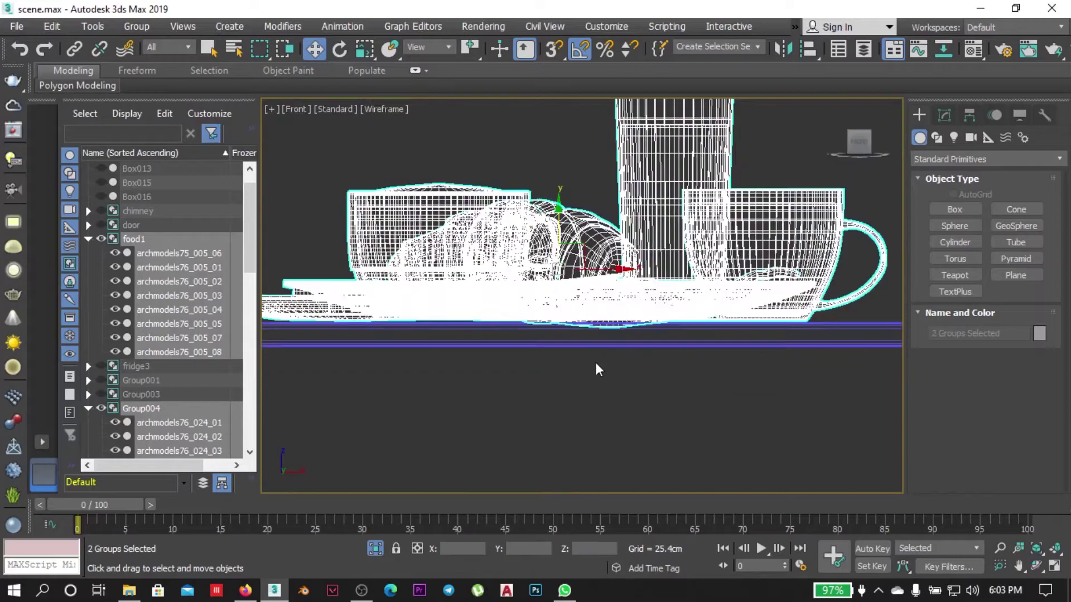
click(595, 368)
key(c)
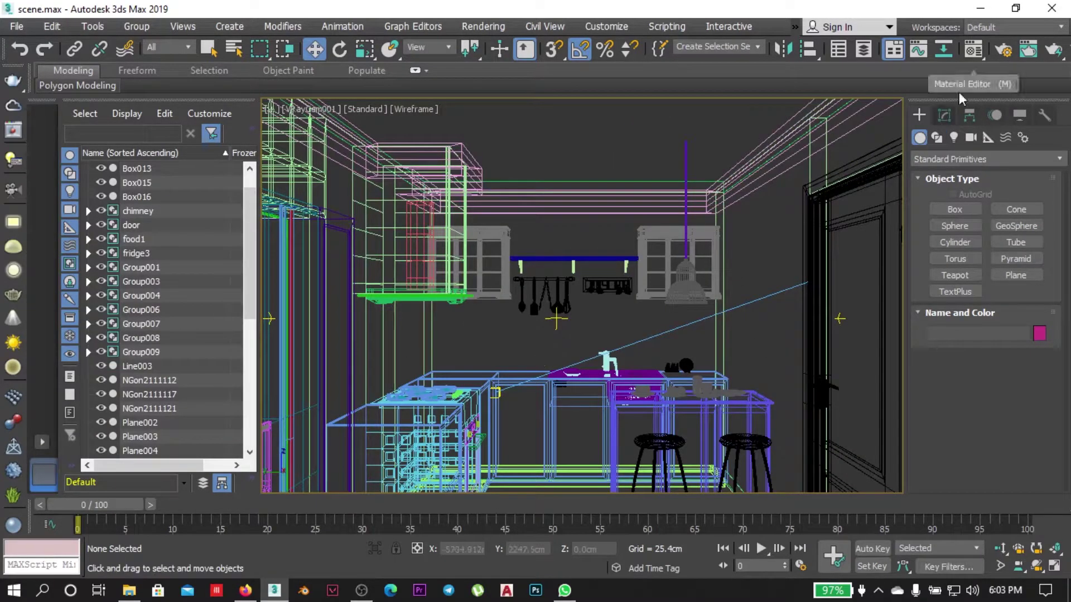
Give VRayCam001 an exposure value of 10.0 and render the camera view with Shift+Q.
scroll(159, 324, down, 5)
click(155, 337)
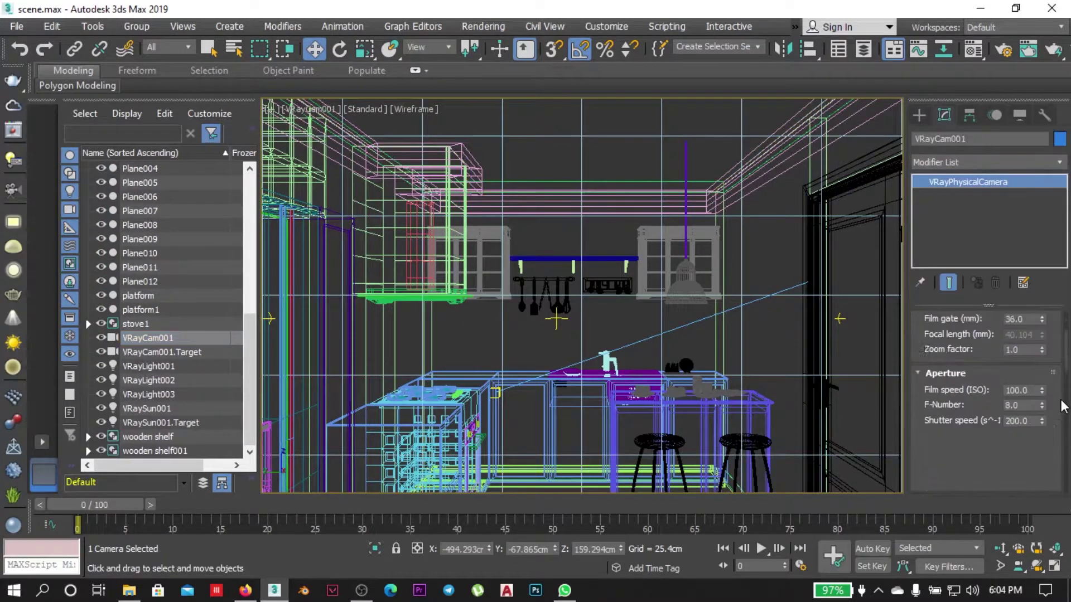
scroll(1061, 406, down, 5)
scroll(1060, 418, up, 2)
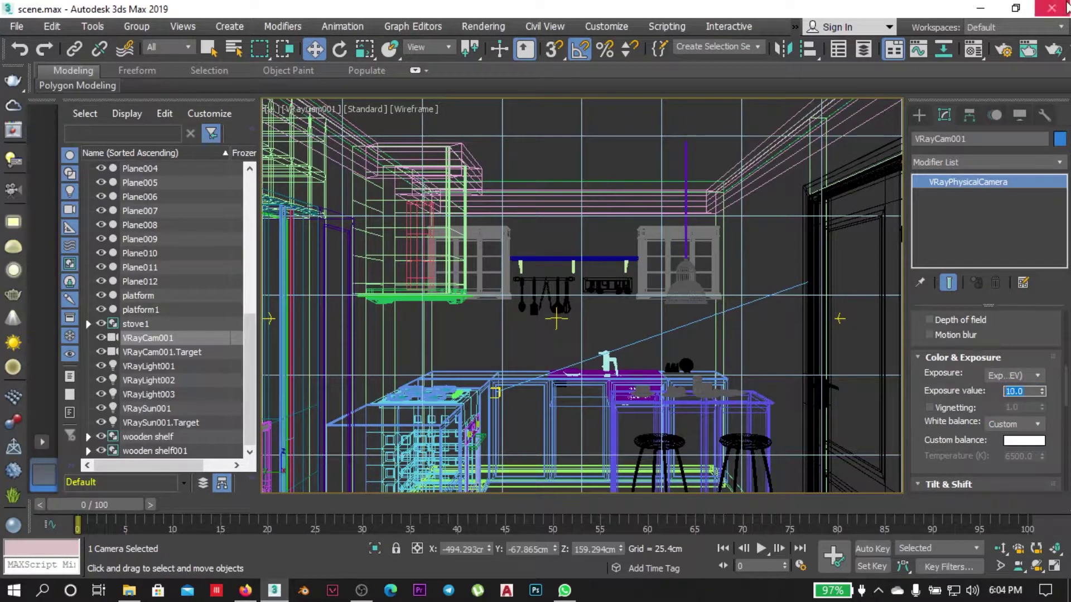
click(617, 252)
key(shift+q)
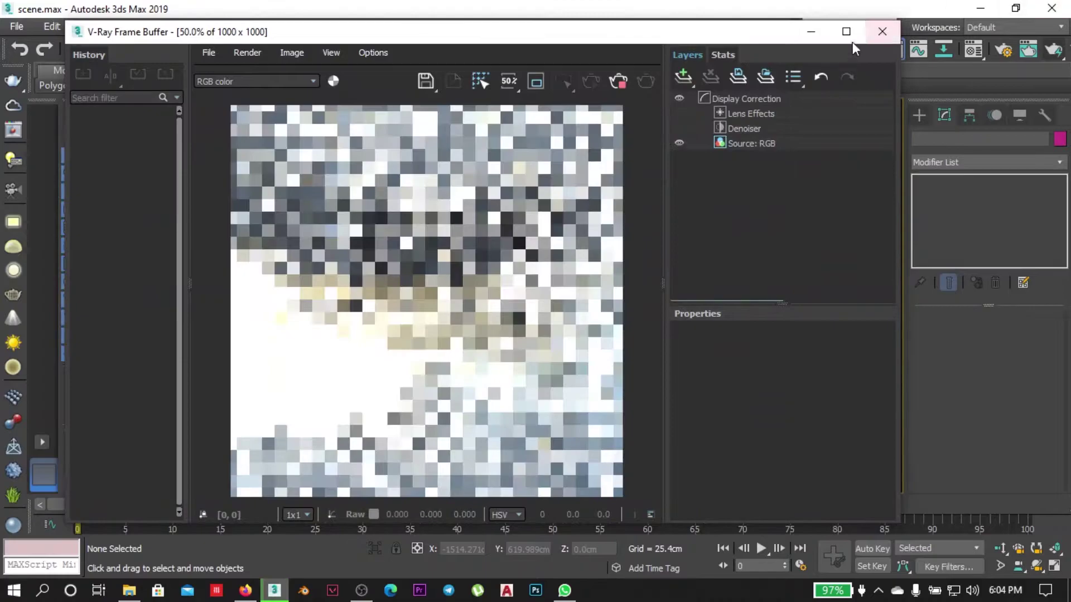
Let the test render finish, reset the frame buffer exposure, and minimize the VFB.
click(846, 31)
click(988, 7)
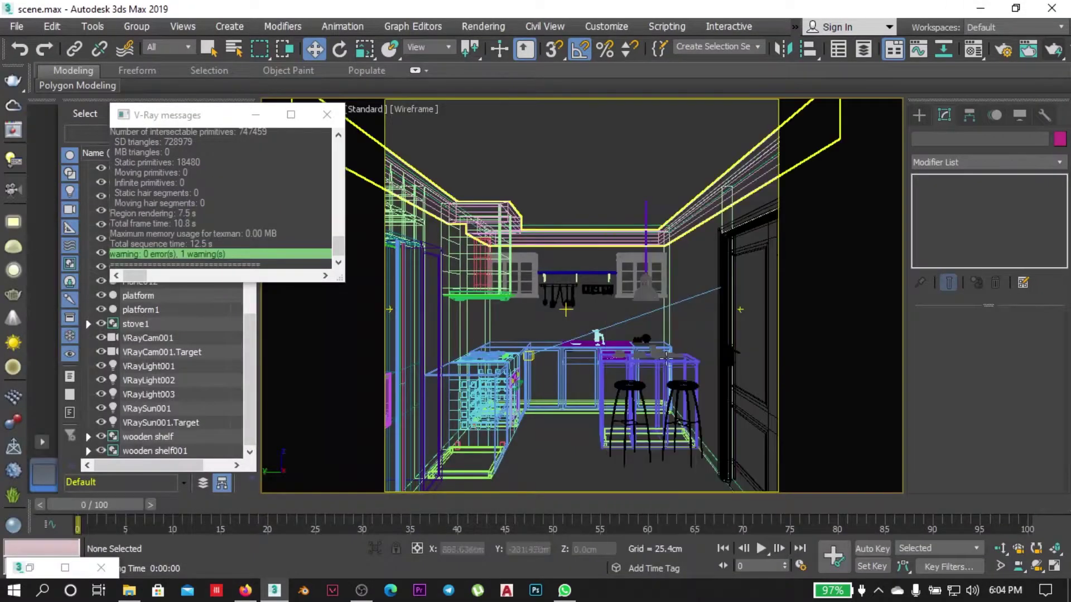
key(F3)
click(474, 251)
click(12, 132)
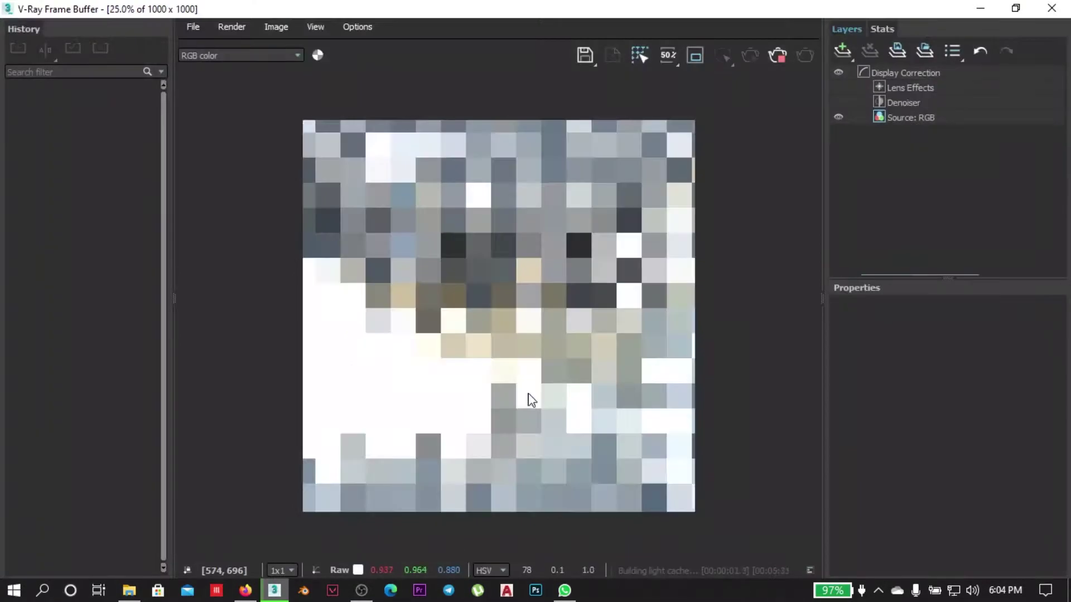
click(905, 72)
double_click(946, 353)
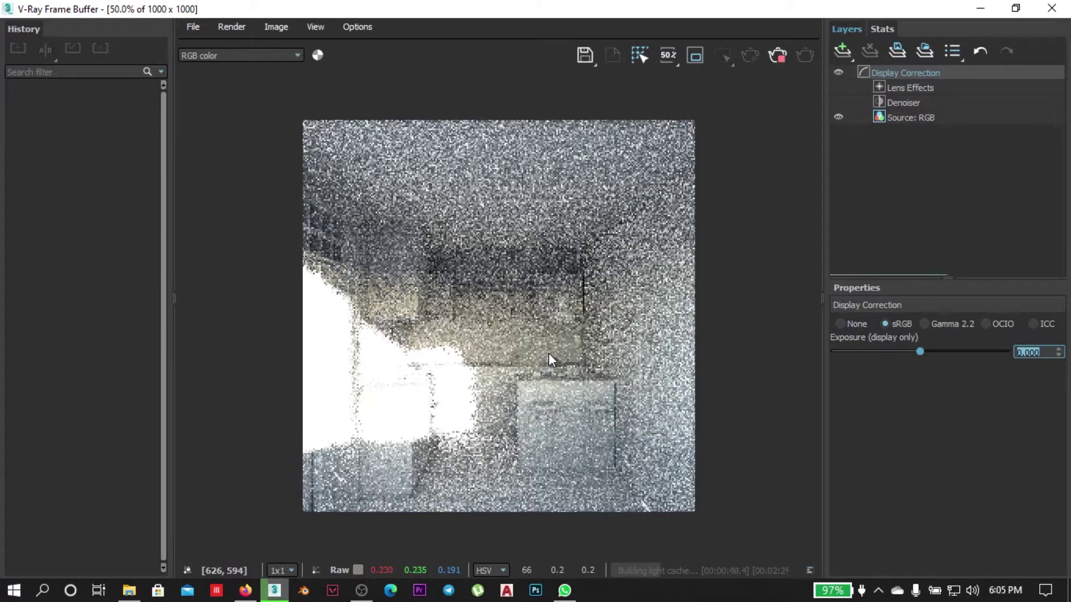
mouse_move(920, 352)
mouse_down()
mouse_move(899, 355)
mouse_move(933, 350)
mouse_up()
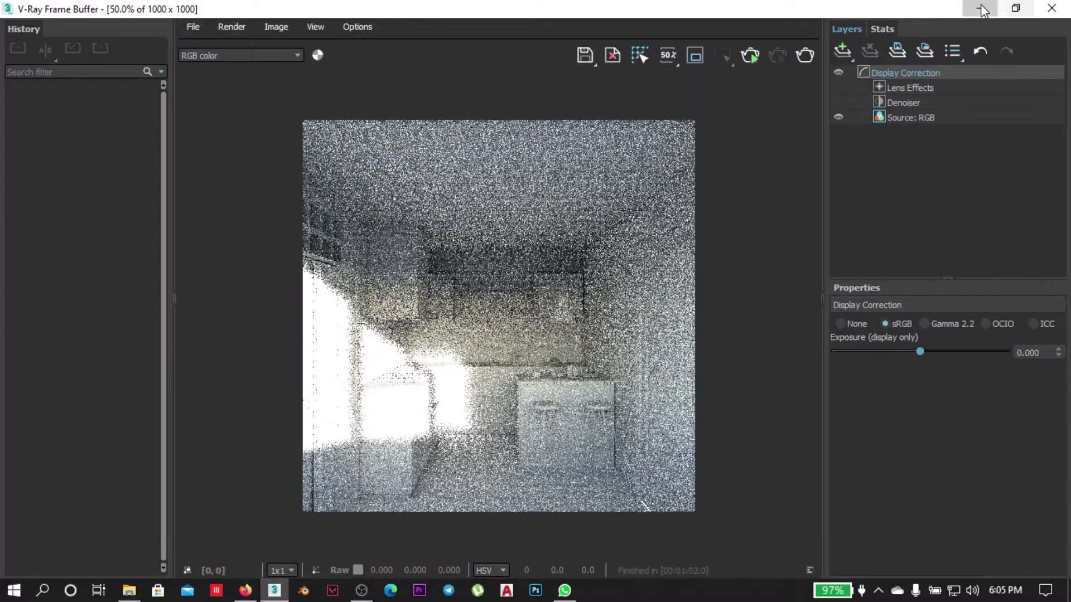
click(980, 8)
Select VRayCam001 and open its Color & Exposure settings.
scroll(167, 390, down, 1)
click(148, 409)
click(1012, 376)
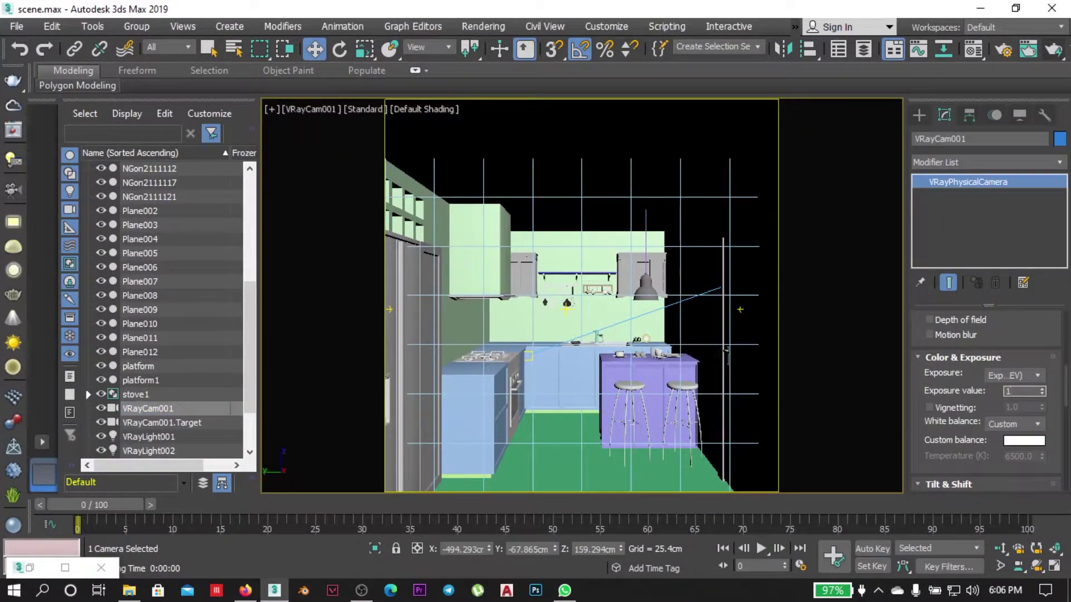
Select VRaySun001 and its target and check the sun's position in Top and Front views.
key(t)
scroll(168, 390, down, 2)
click(146, 408)
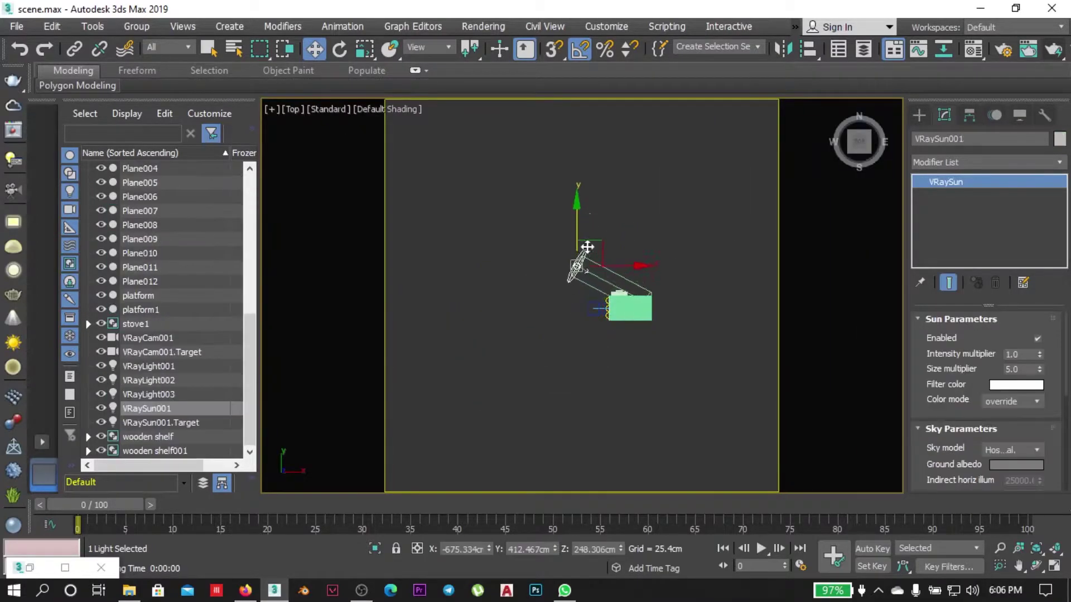
click(160, 422)
click(551, 258)
key(f)
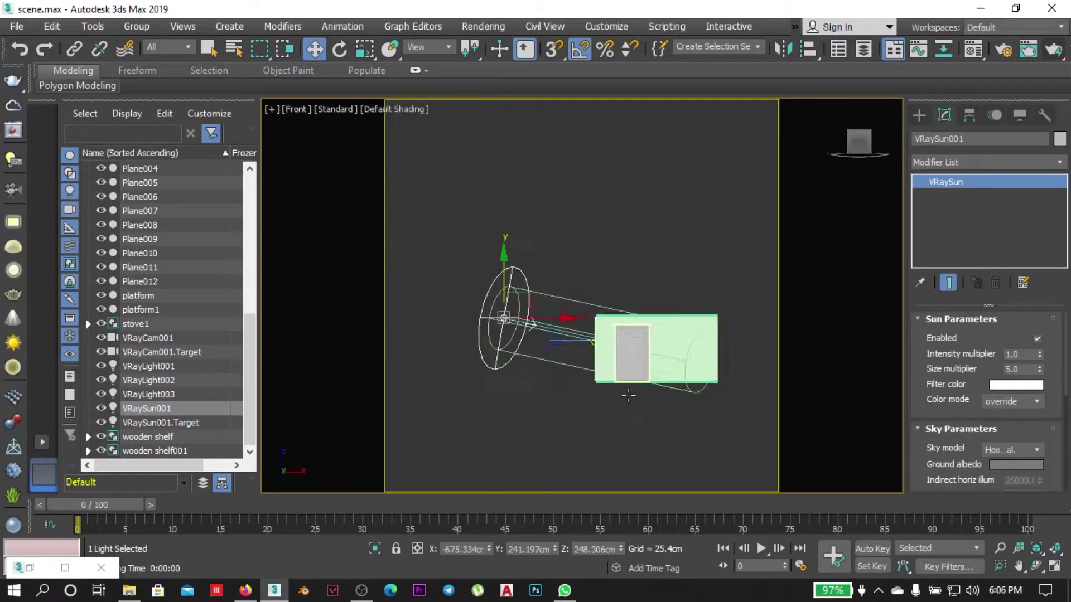
key(ctrl+d)
Return to the VRayCam001 camera view and start a fresh production render of the kitchen.
key(ctrl+z)
click(732, 296)
key(c)
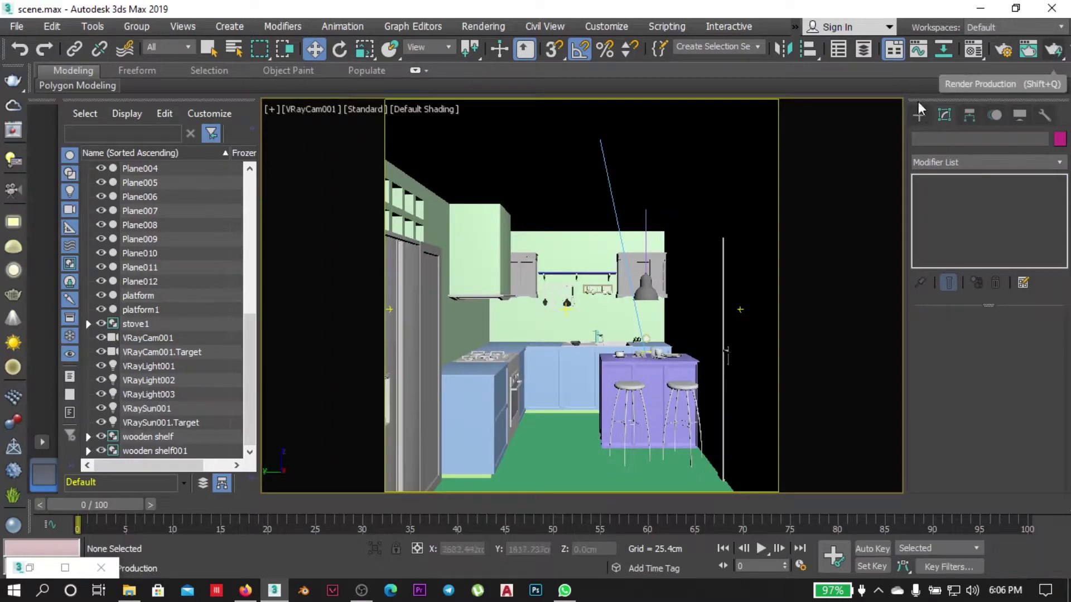
key(shift+q)
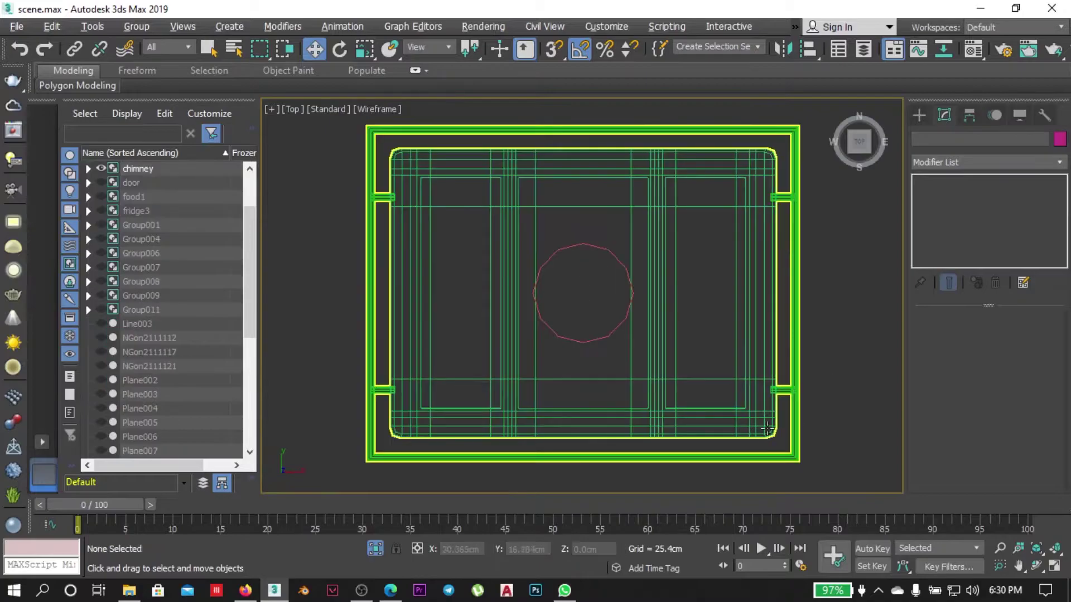
Draw a VRayLight plane light under the chimney hood in Top view.
click(636, 335)
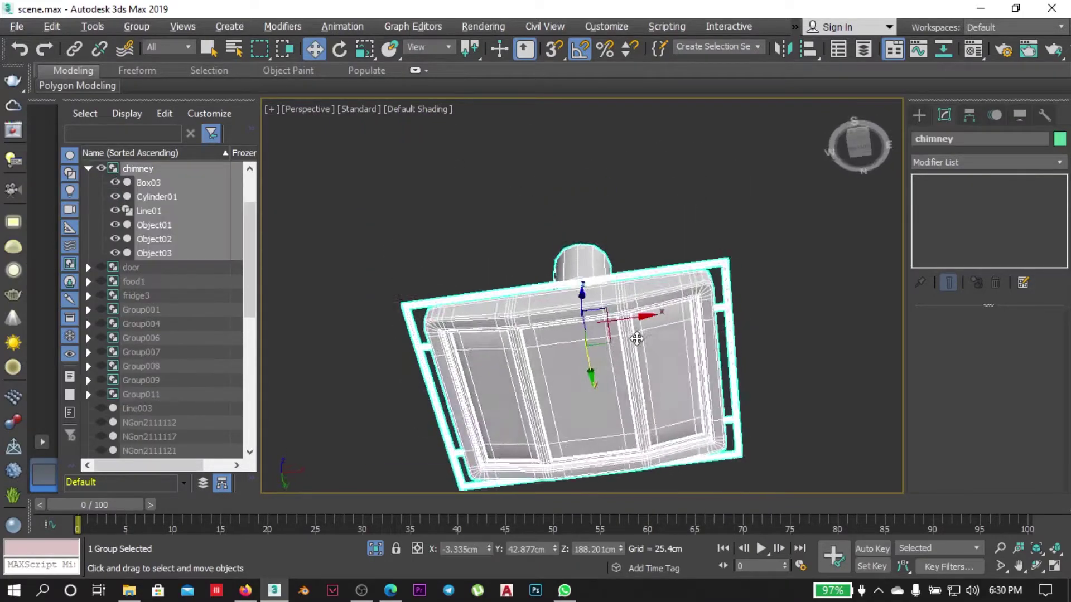
mouse_move(538, 342)
alt+middle_down()
mouse_move(648, 350)
mouse_move(772, 418)
mouse_move(651, 395)
mouse_move(753, 330)
alt+middle_up()
key(t)
click(13, 224)
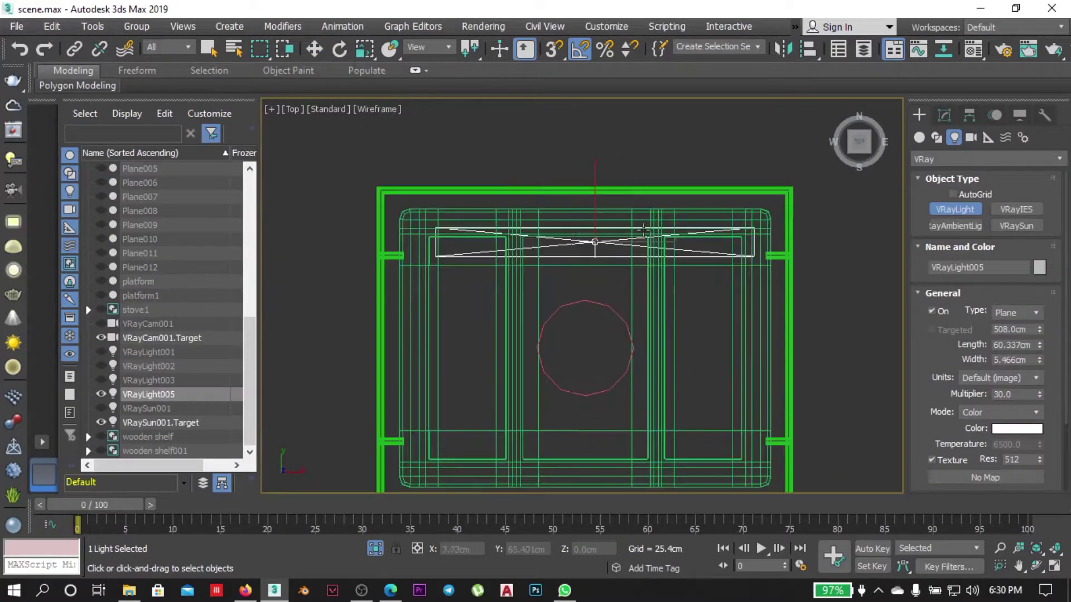
shift+drag(590, 409, 590, 245)
click(536, 363)
Orbit around the hood and delete the extra copied light.
key(f)
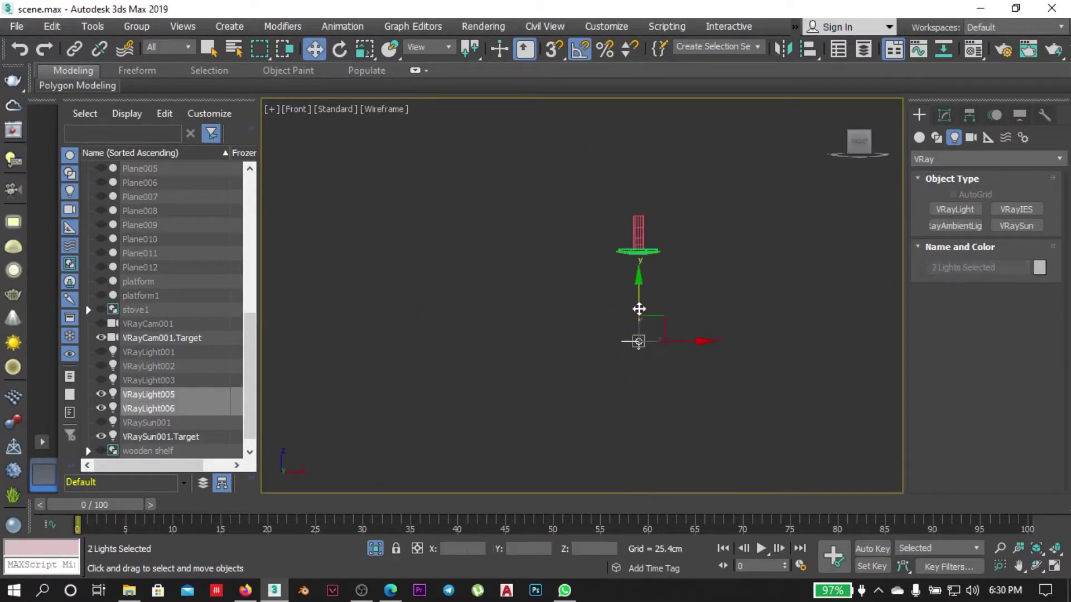
key(b)
scroll(639, 349, down, 4)
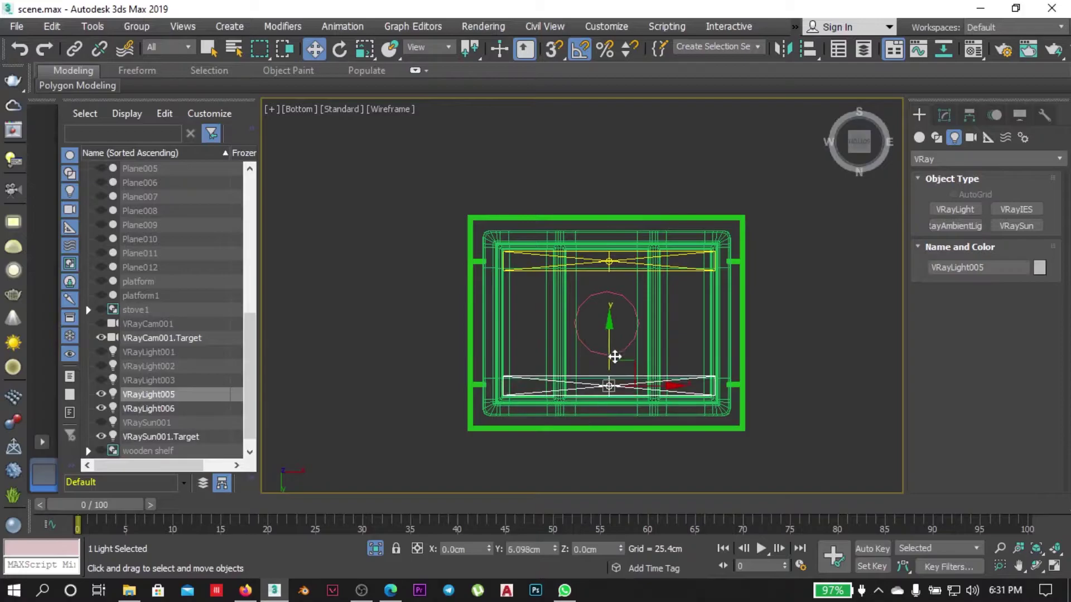
alt+middle_drag(615, 357, 645, 311)
key(f)
key(e)
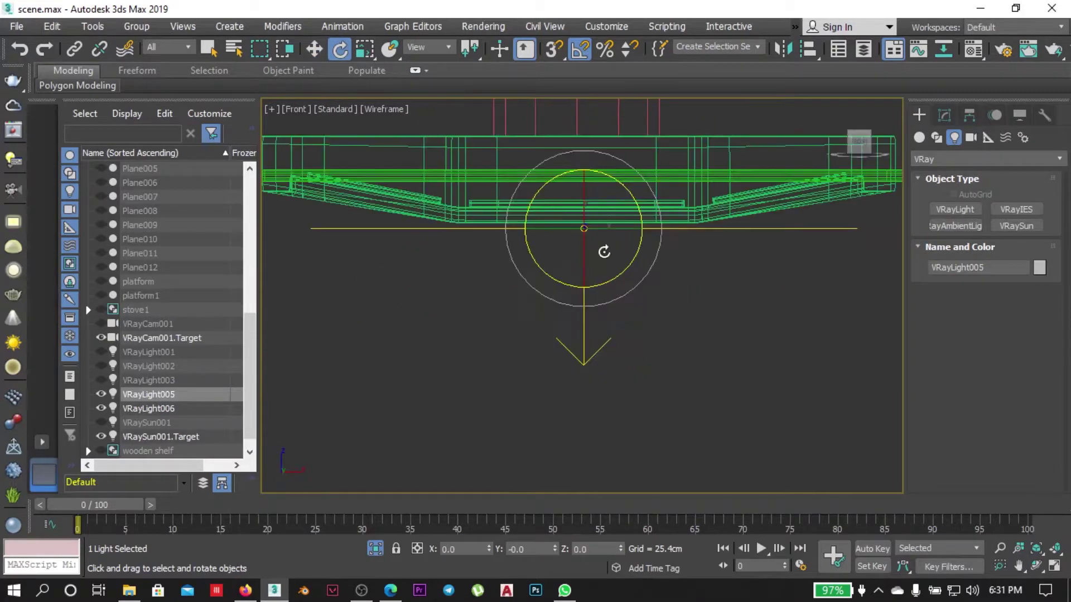
alt+middle_drag(873, 162, 708, 303)
click(760, 352)
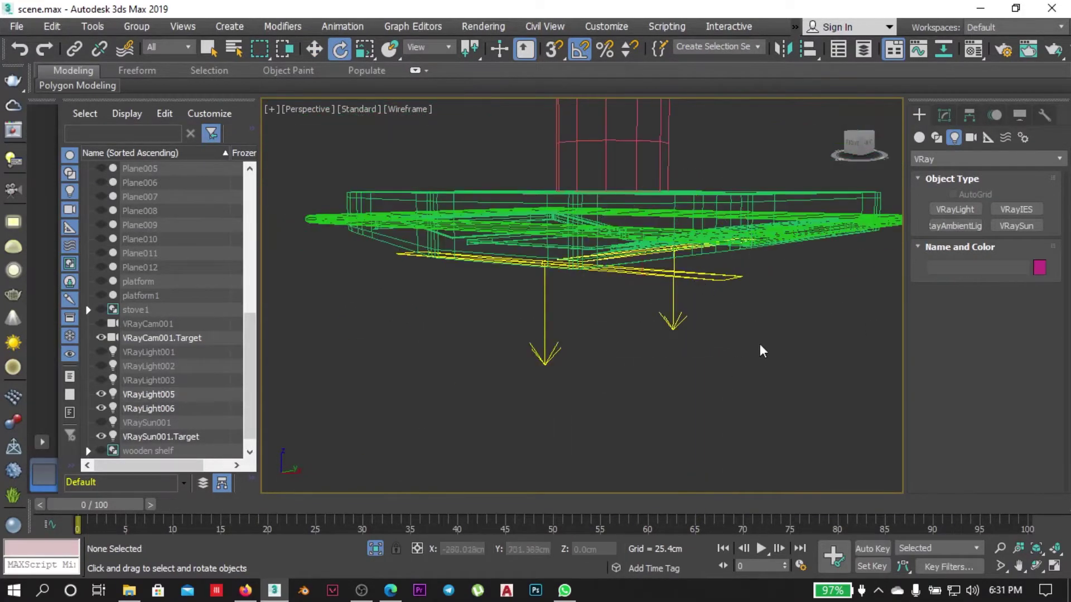
key(Delete)
Instance-clone VRayLight005 to the hood's opposite edge and nudge it into place.
key(t)
key(w)
click(589, 274)
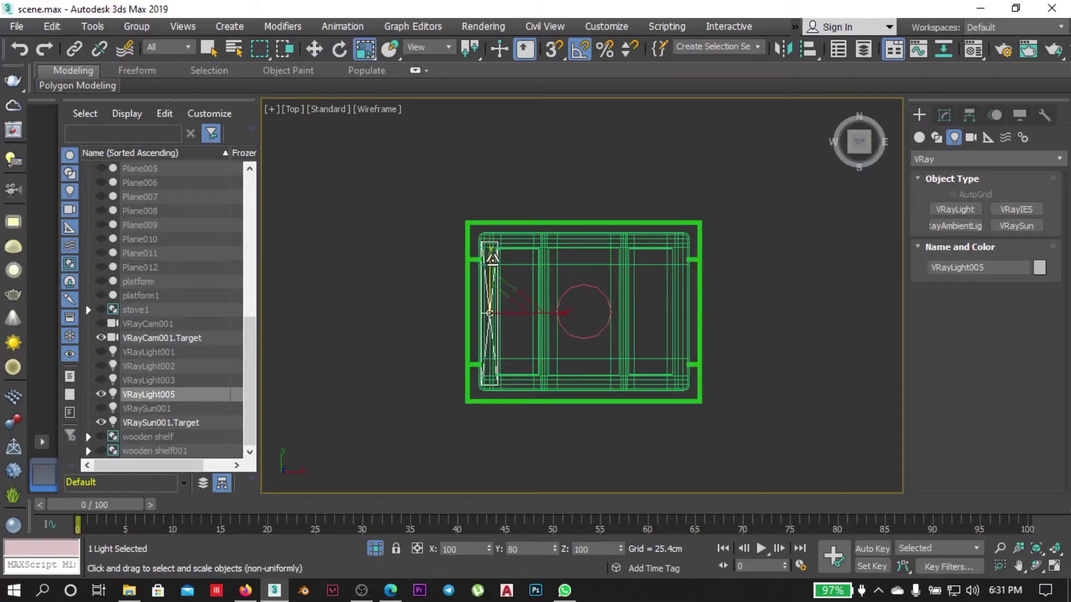
key(w)
shift+drag(490, 312, 697, 315)
click(536, 361)
key(f)
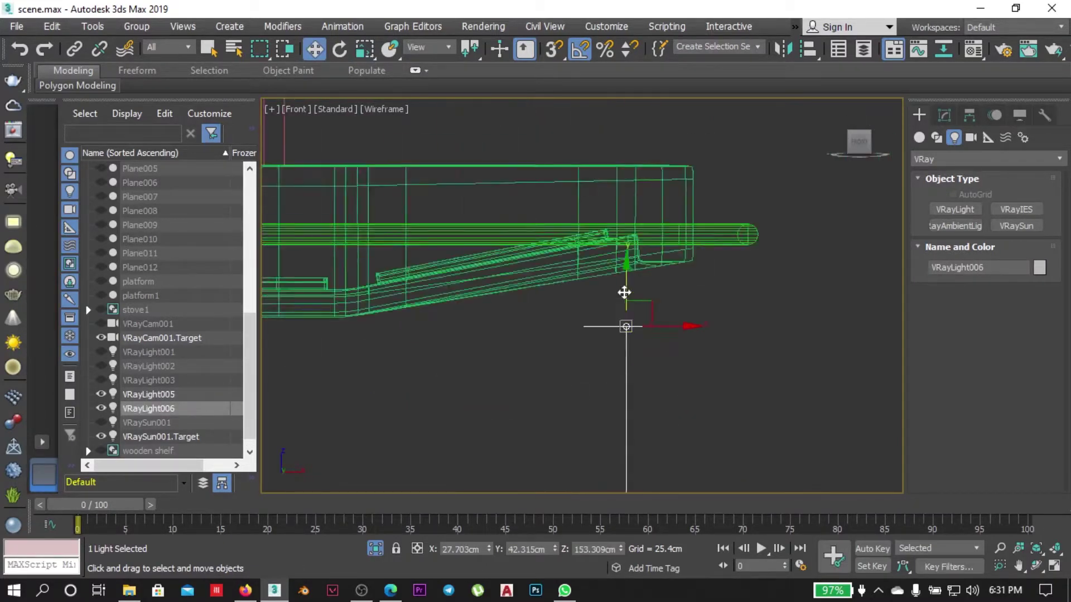
drag(625, 242, 694, 242)
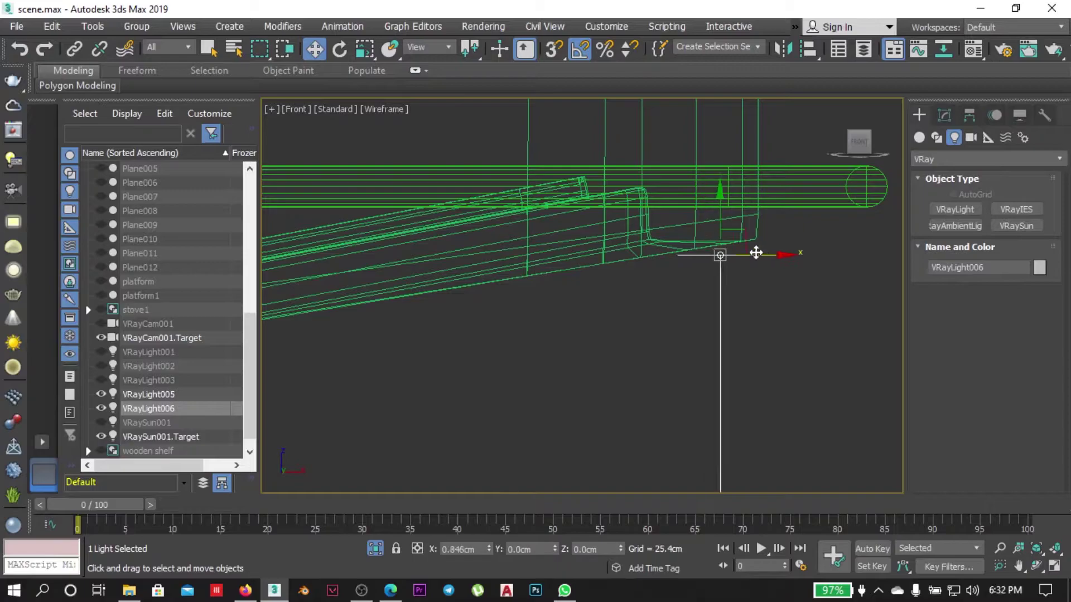
middle_drag(756, 252, 646, 262)
Set the hood lights to Temperature mode at 4500 K and exit isolation.
scroll(491, 299, down, 3)
click(490, 299)
scroll(521, 358, up, 3)
key(r)
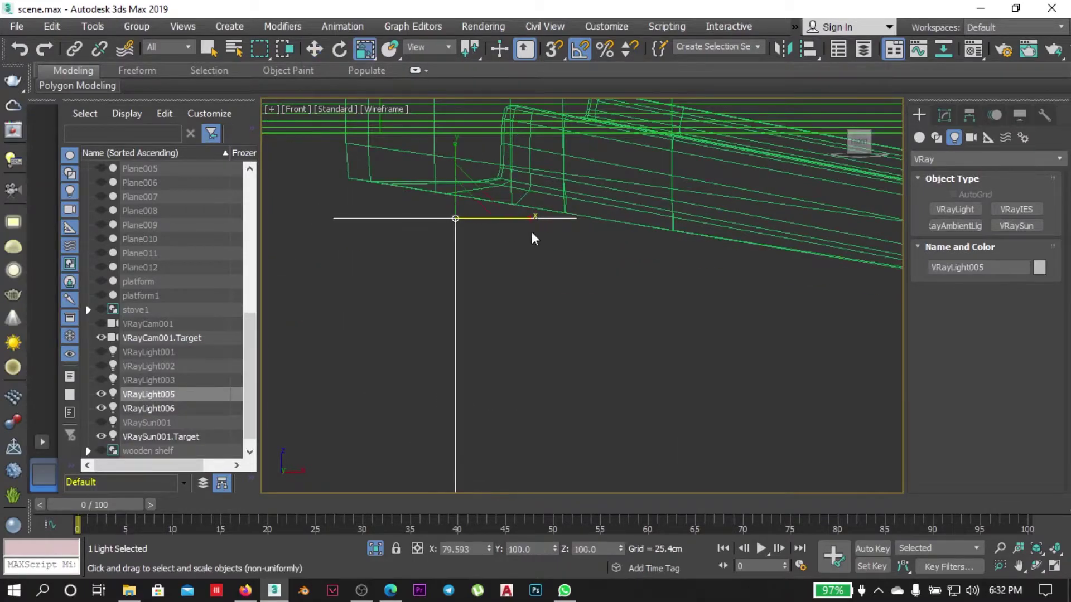
key(t)
key(z)
key(f)
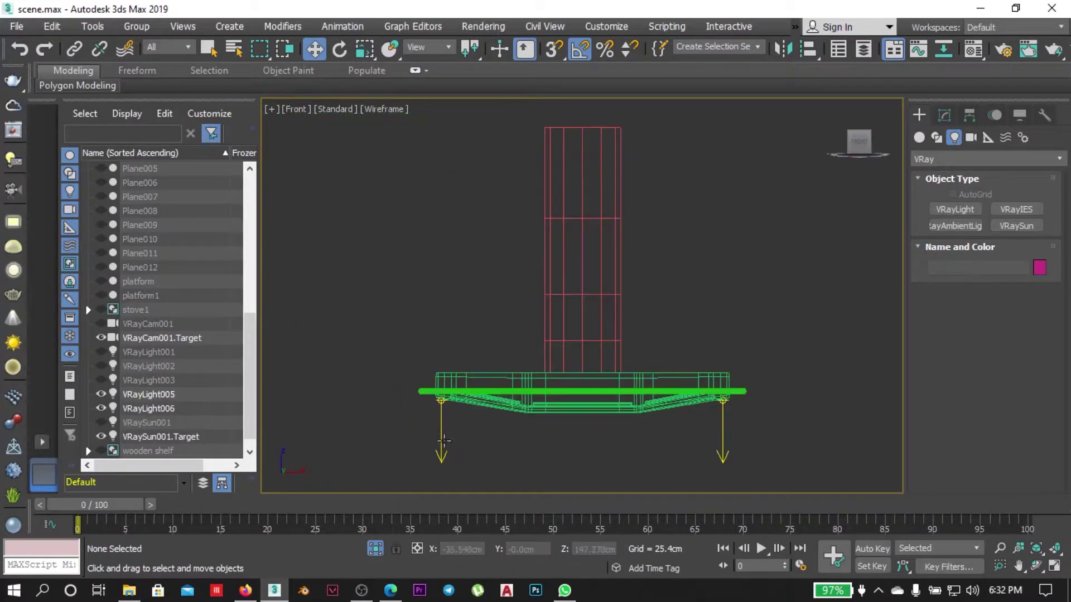
click(944, 115)
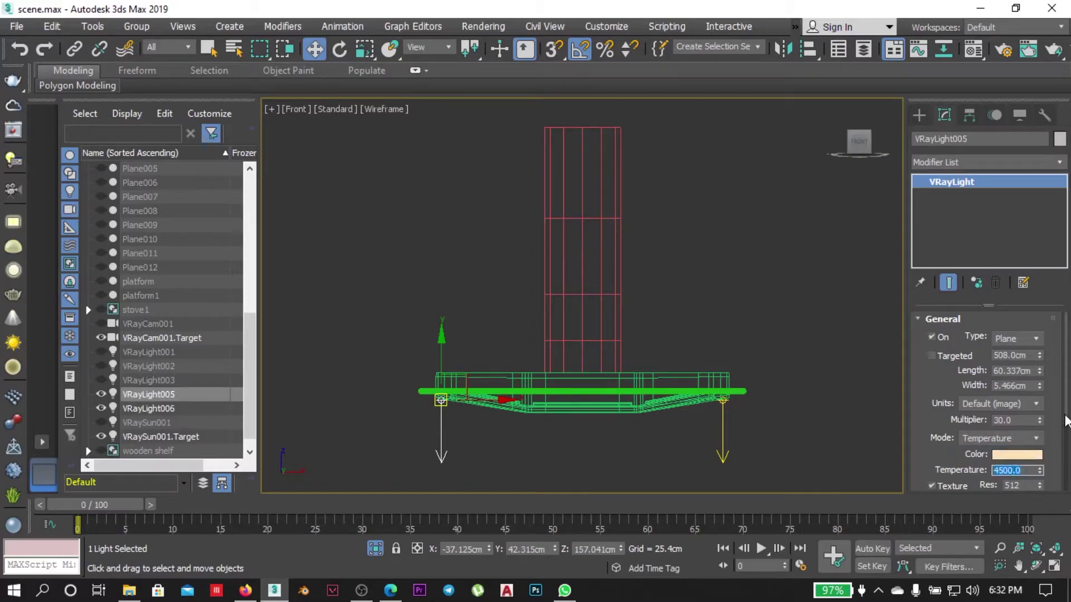
scroll(988, 390, down, 5)
key(alt+q)
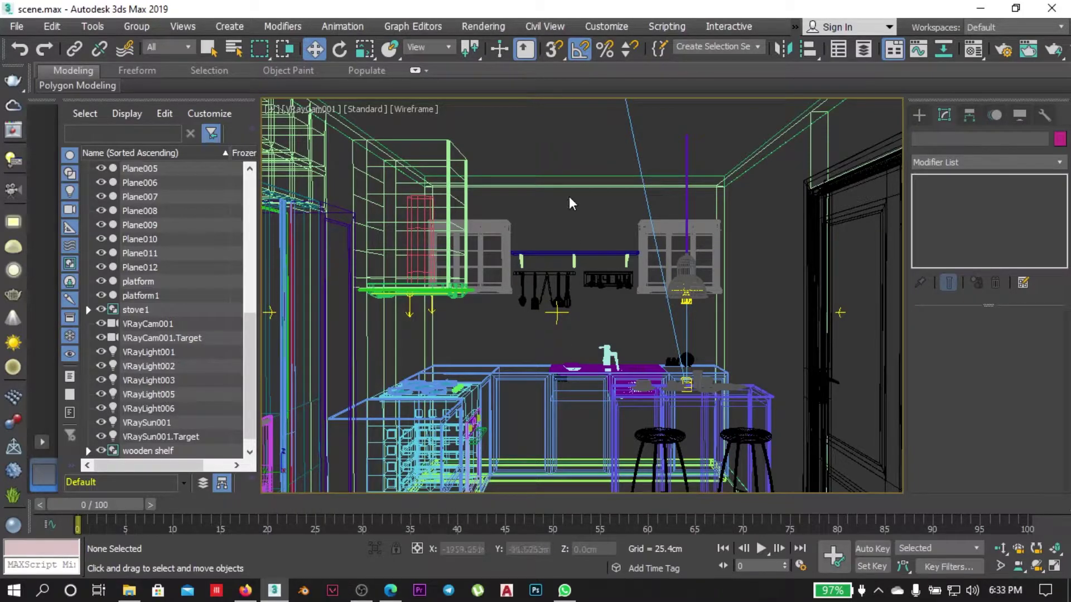
Isolate Box016 in Top view and draw a long VRayLight plane over it.
click(574, 261)
key(t)
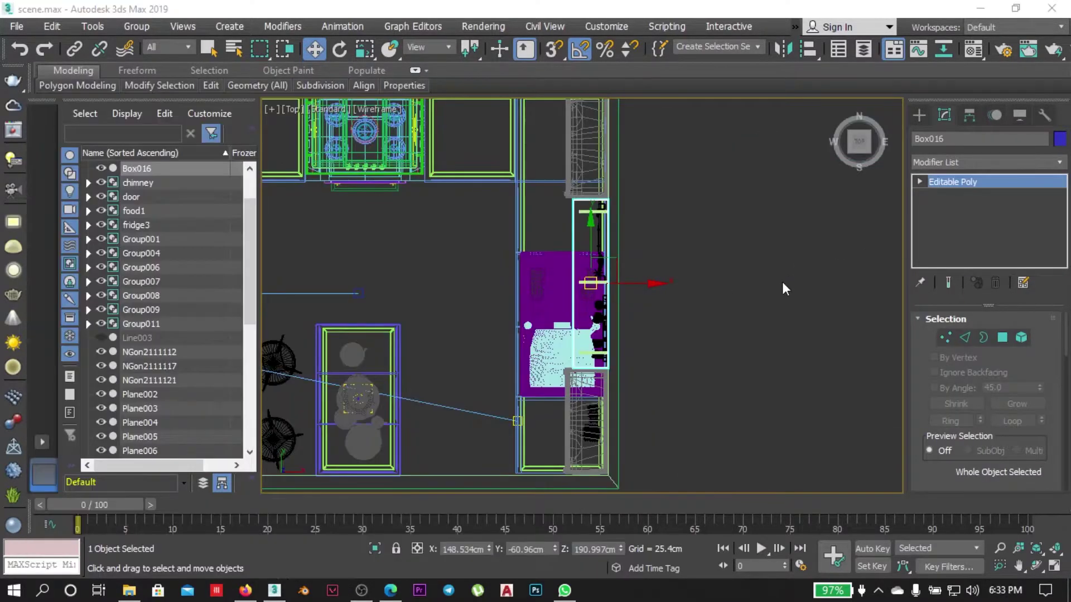
key(alt+q)
click(15, 228)
drag(550, 132, 571, 468)
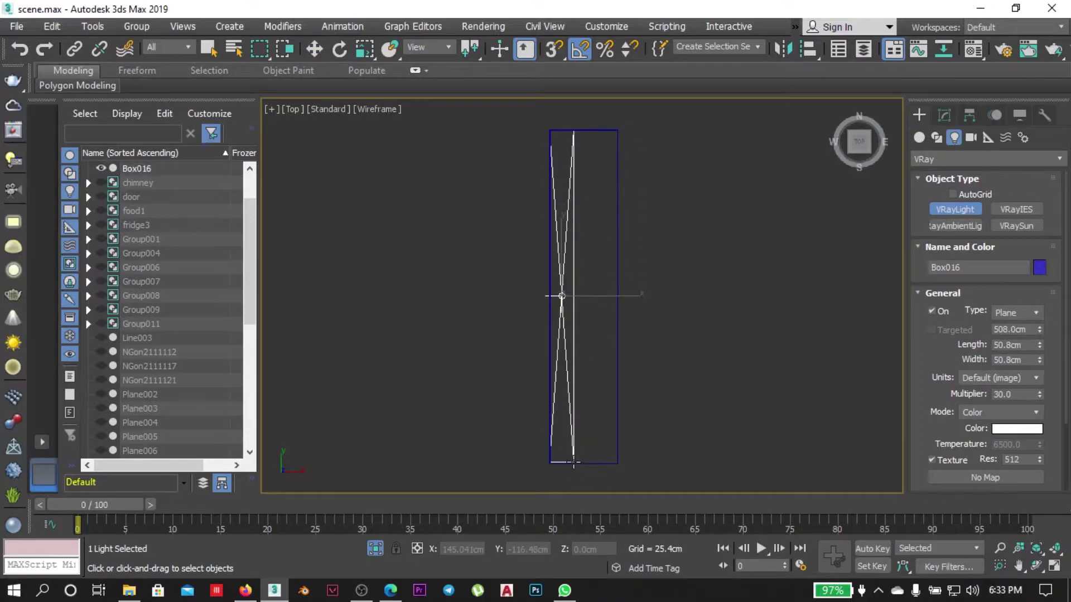
key(w)
key(f)
scroll(553, 251, down, 3)
Set VRayLight007 to 4500 K temperature, end isolation, and render the camera view.
click(944, 115)
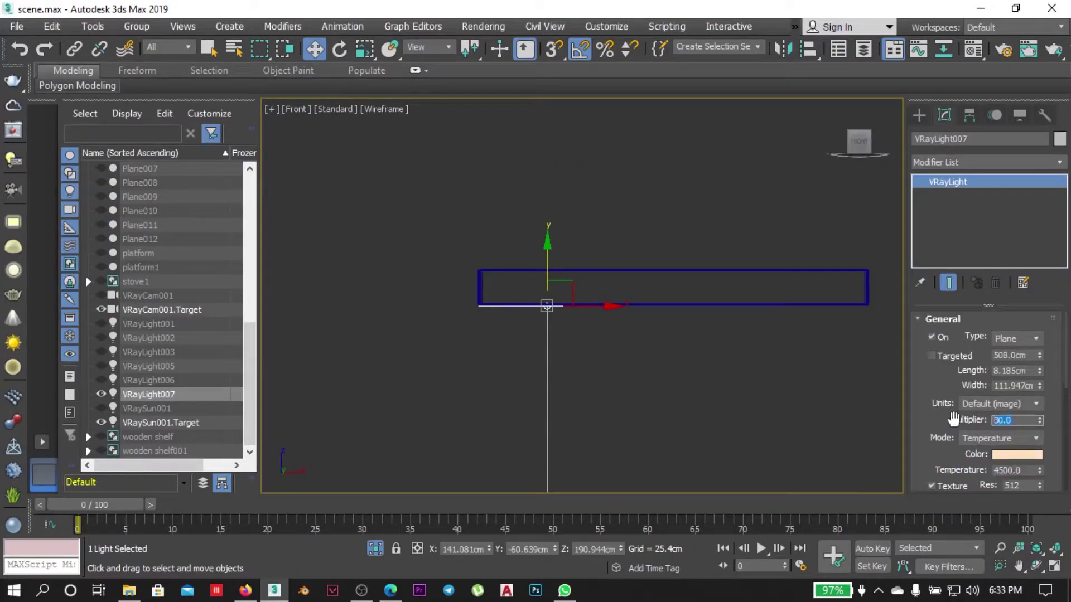
click(583, 215)
key(alt+q)
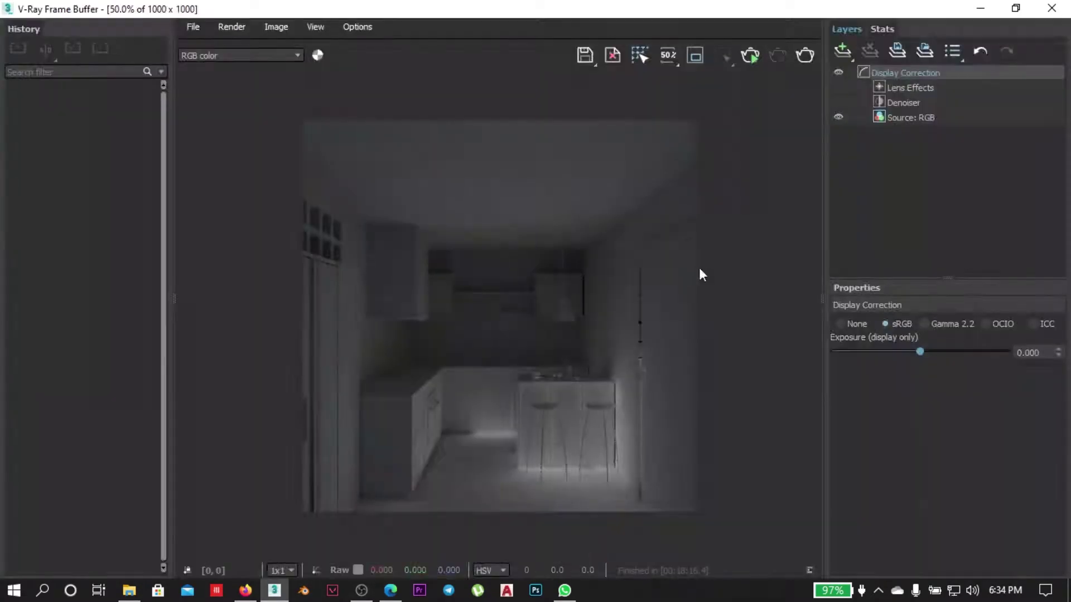
click(806, 53)
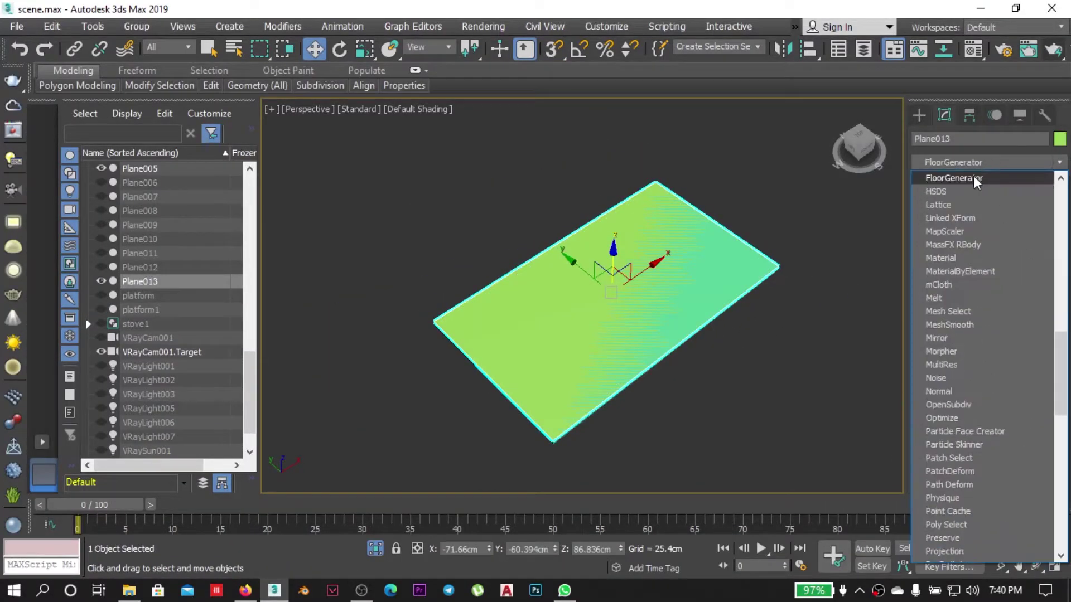
Add a FloorGenerator modifier to Plane013 and set board Direction to 90.
click(973, 176)
key(t)
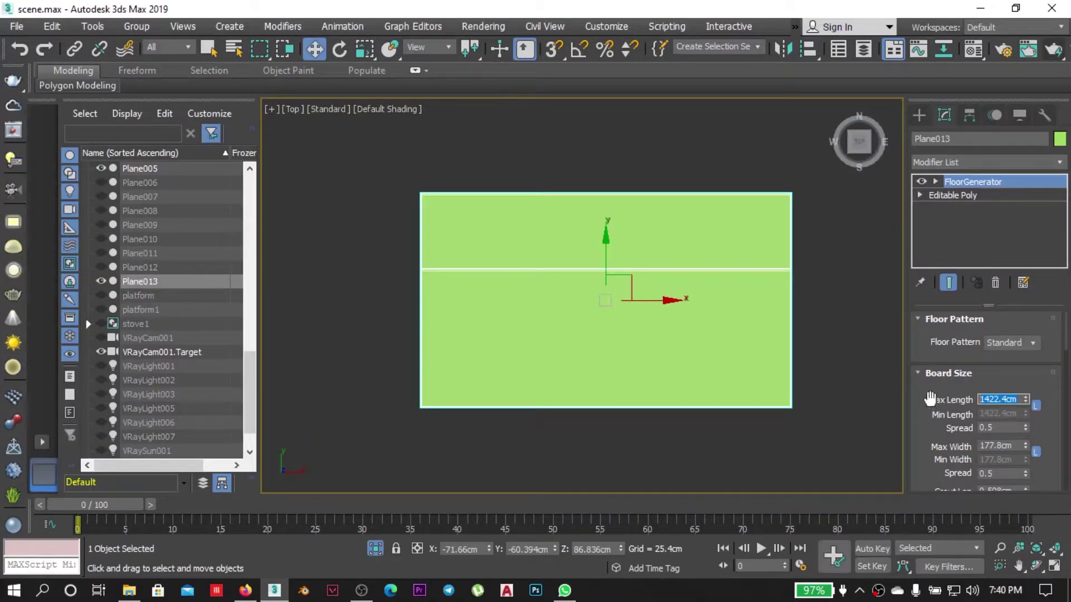
key(Return)
scroll(1021, 424, down, 1)
scroll(1020, 424, down, 2)
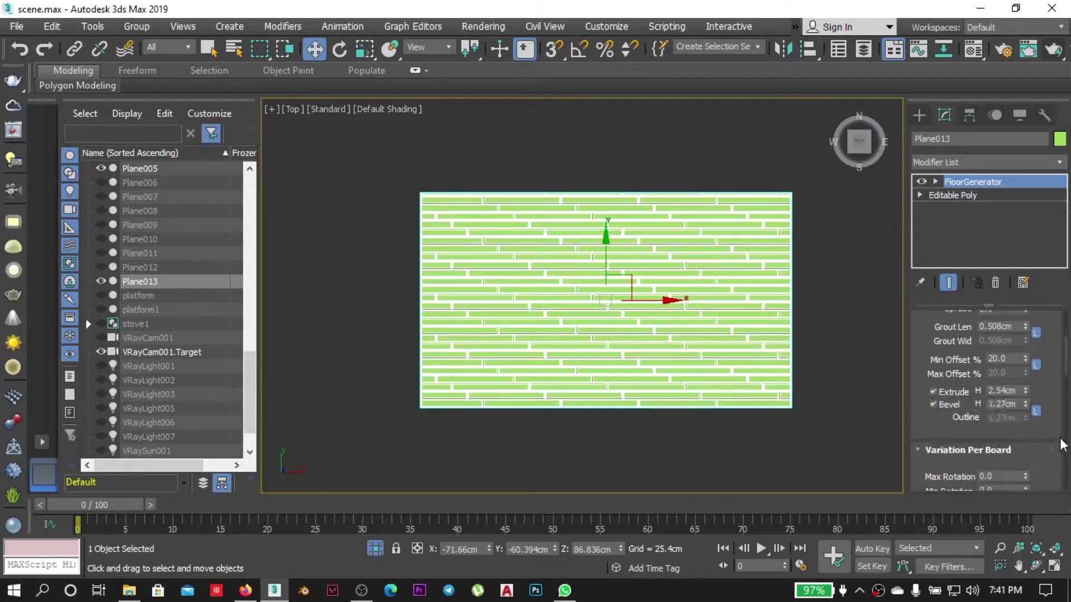
scroll(1024, 418, down, 2)
scroll(1032, 411, down, 2)
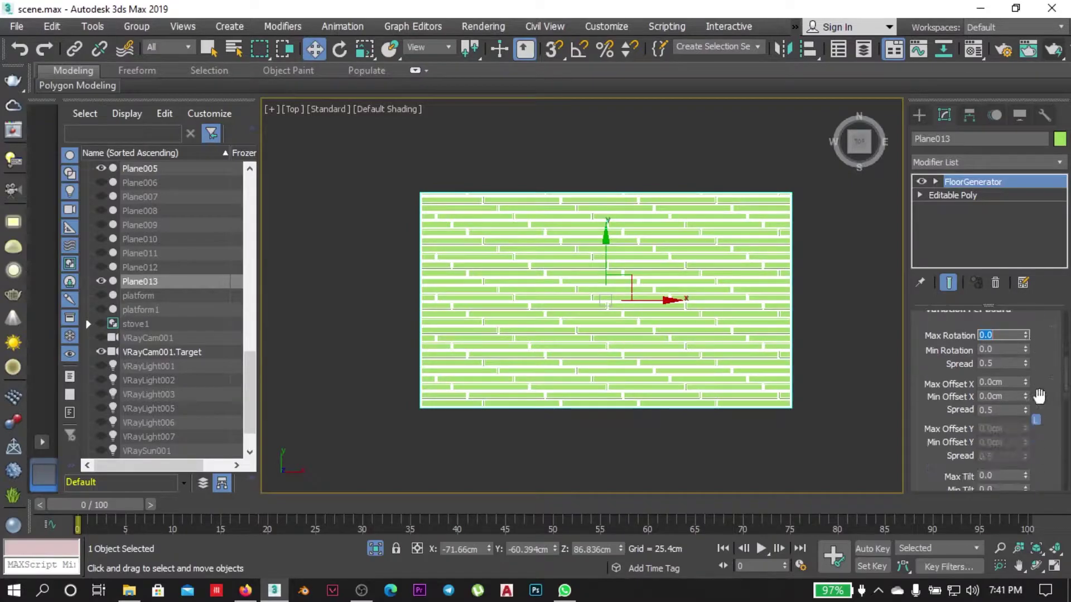
scroll(1043, 415, down, 2)
click(1015, 405)
text(90)
key(Return)
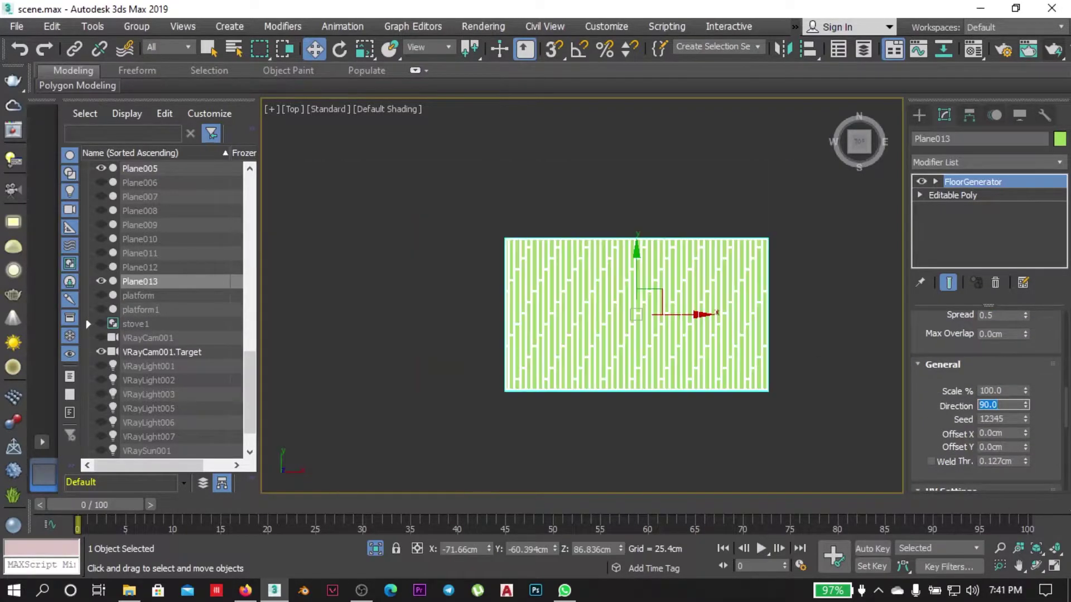
Set Min Length 90 and Max Width 12, and unlock the 30/50 offset percentages.
scroll(1019, 399, up, 5)
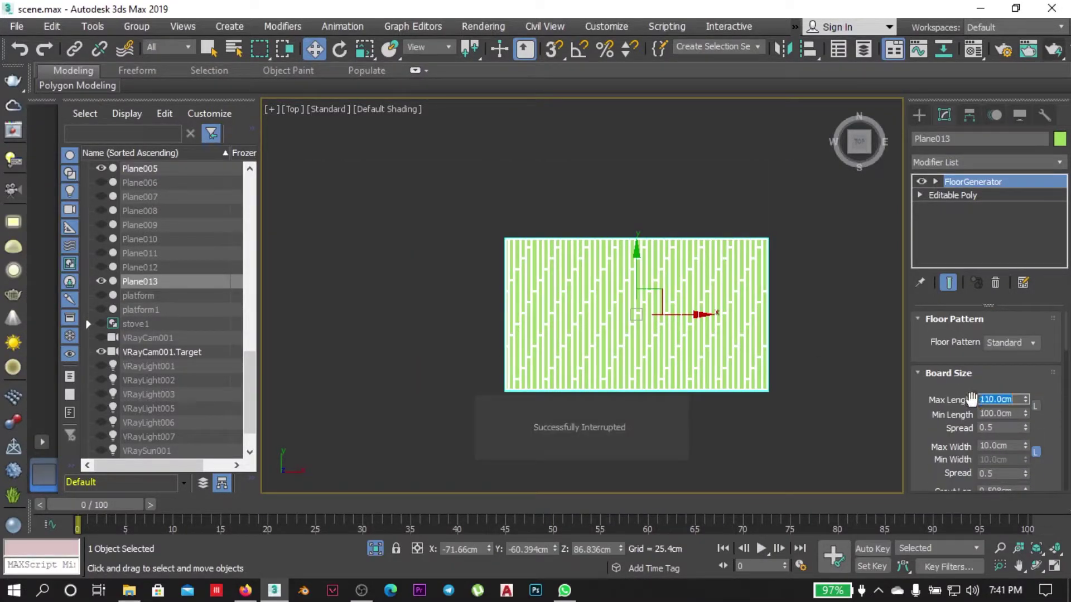
text(90)
key(Return)
click(1002, 399)
text(12)
key(Return)
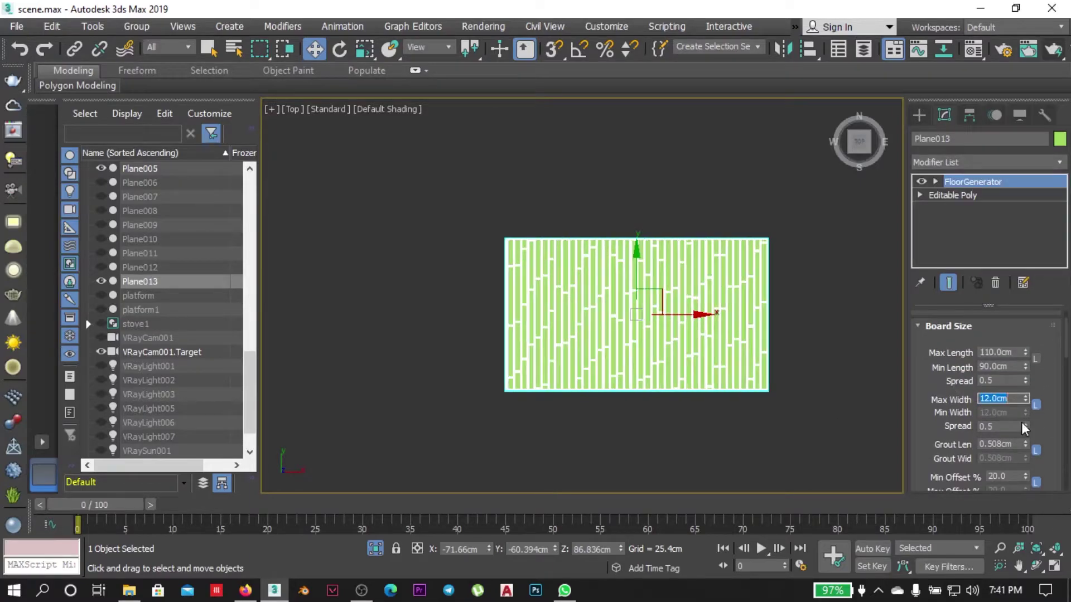
scroll(1032, 429, down, 1)
click(1036, 436)
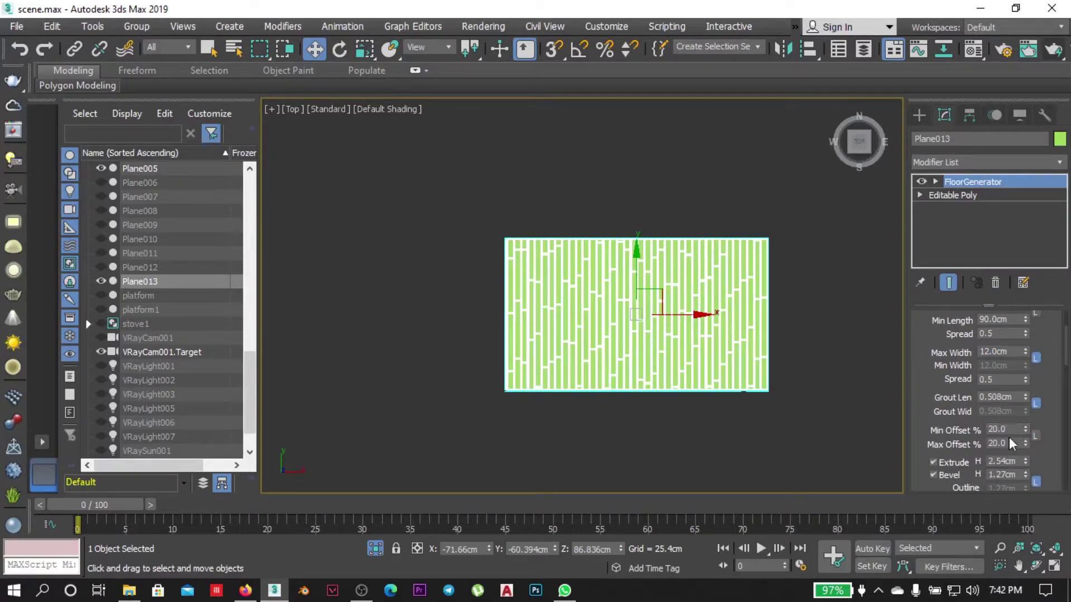
text(30)
Inspect the floor in perspective, then re-enter the 12 cm maximum board width.
click(824, 342)
scroll(740, 275, up, 5)
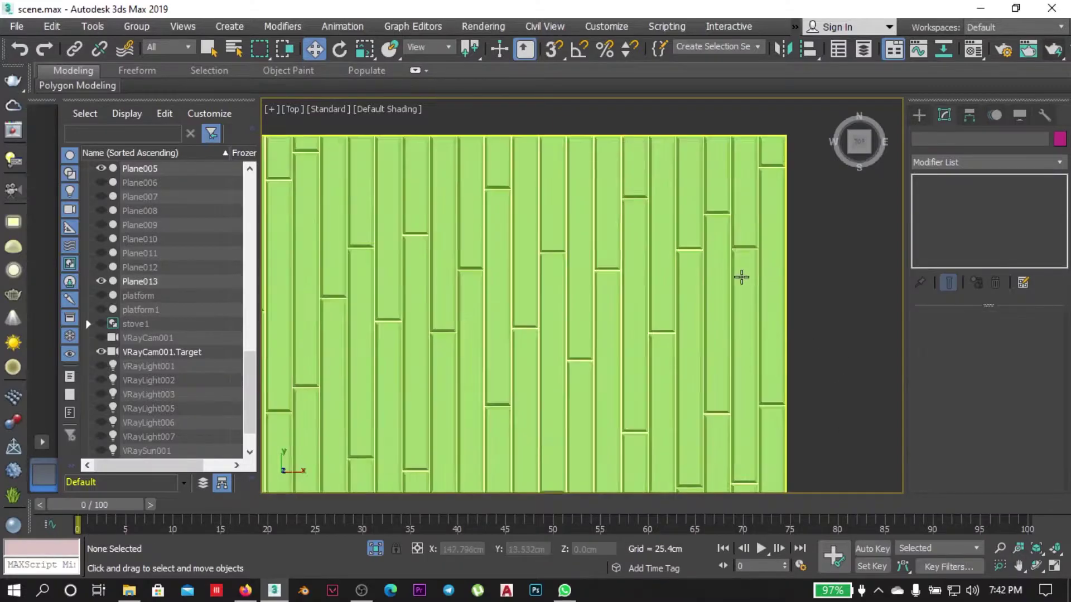
key(p)
mouse_move(741, 275)
alt+middle_down()
mouse_move(676, 390)
mouse_move(581, 376)
mouse_move(766, 442)
alt+middle_up()
key(ctrl+z)
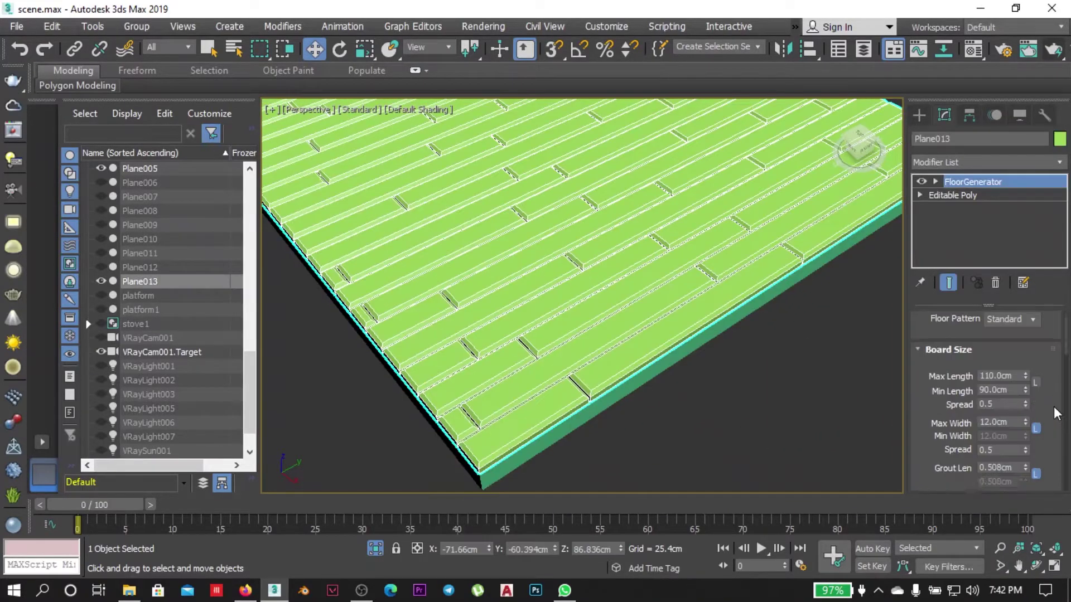
scroll(1053, 406, down, 3)
right_click(1025, 375)
key(Return)
text(12)
key(Return)
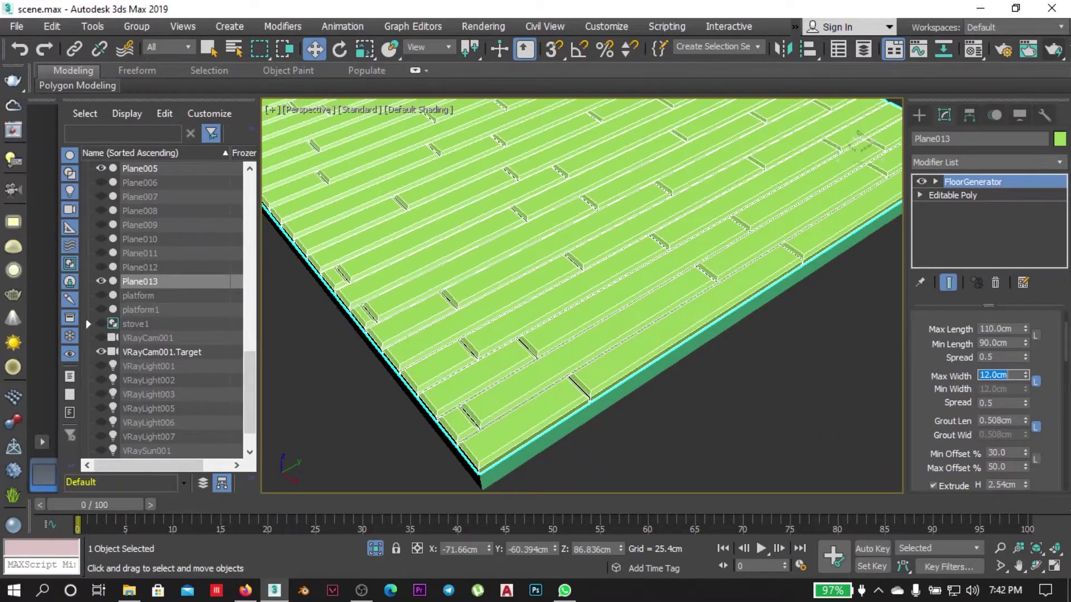
Lower the boards' Extrude and Bevel heights, then exit isolation to show the kitchen.
scroll(1047, 394, down, 2)
scroll(690, 435, down, 3)
scroll(691, 435, up, 5)
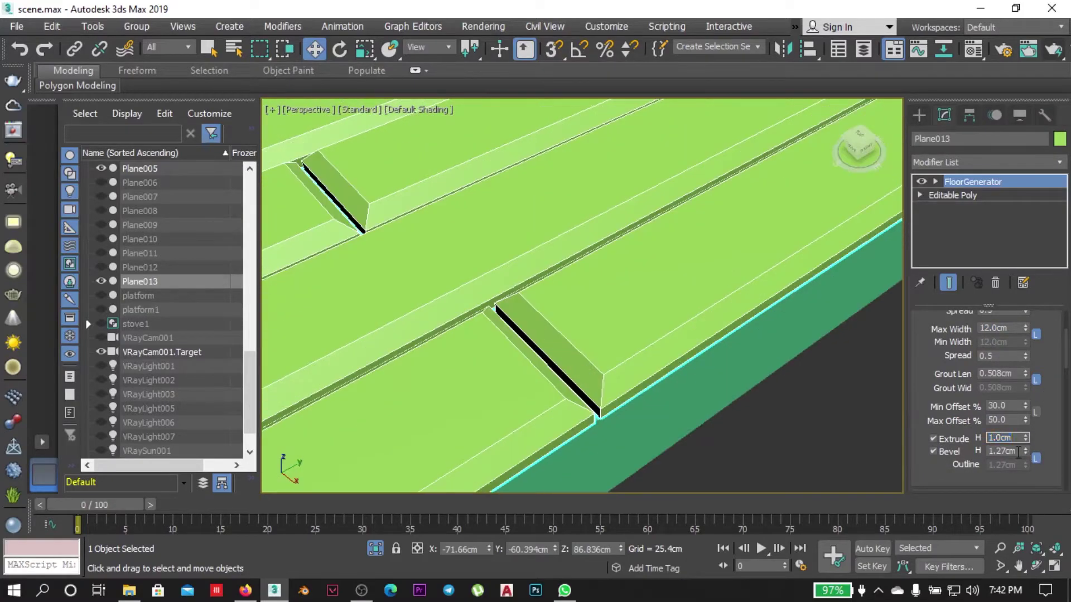
drag(1025, 429, 1025, 441)
key(f)
scroll(674, 392, up, 5)
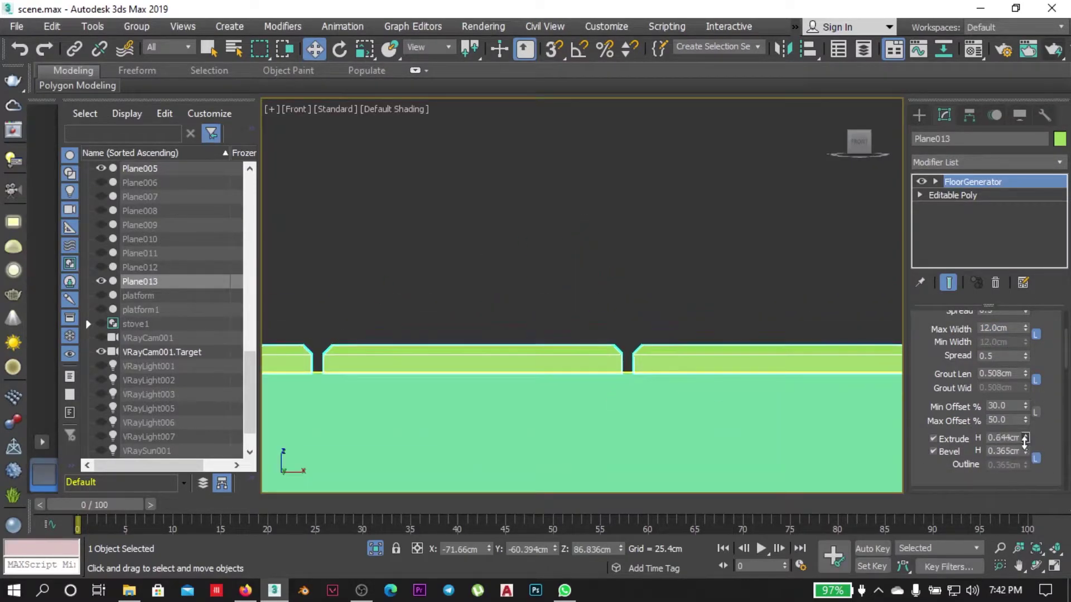
key(t)
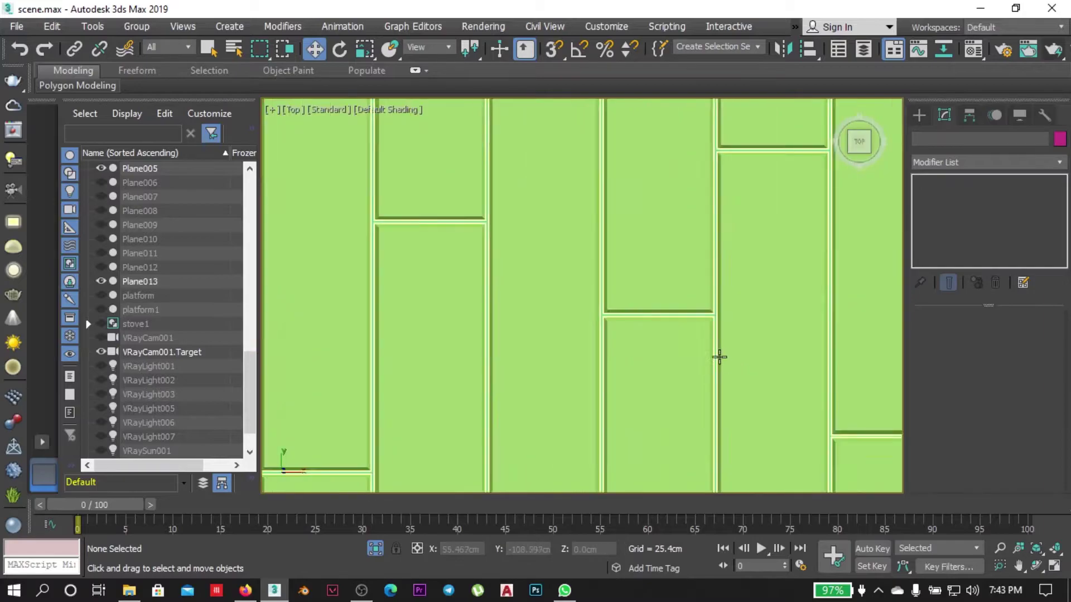
alt+middle_drag(718, 354, 675, 219)
key(p)
click(376, 549)
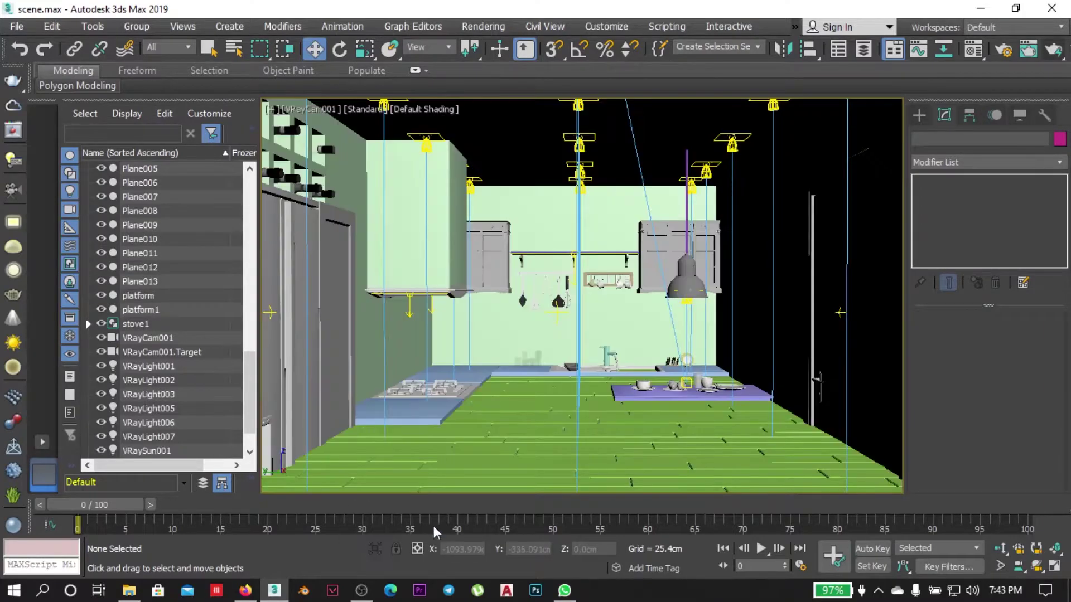
click(648, 396)
key(alt+q)
drag(747, 281, 717, 473)
key(f)
scroll(639, 363, down, 3)
key(alt+q)
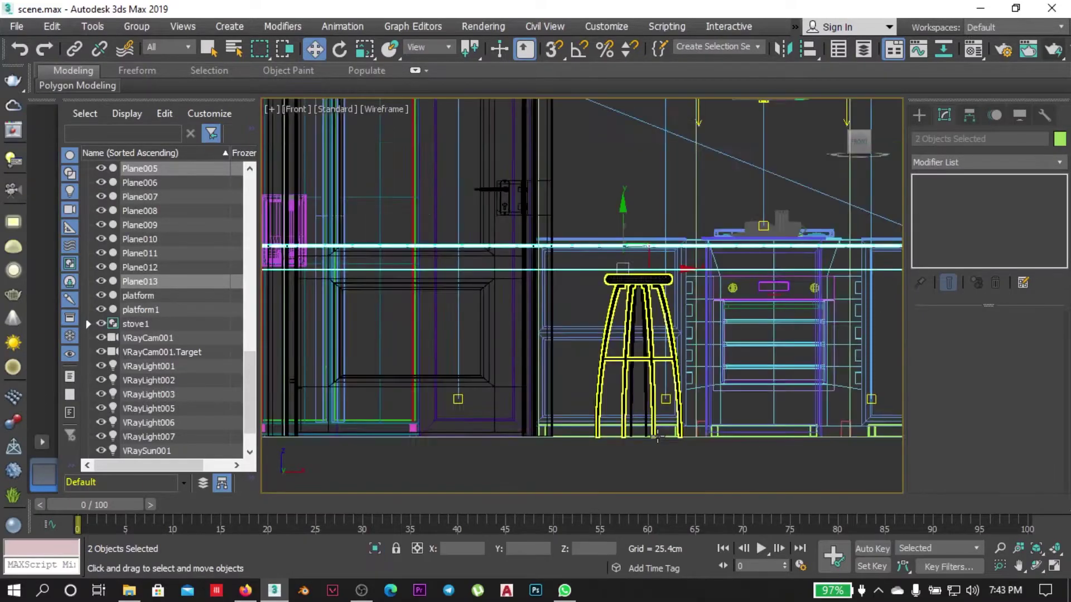
scroll(657, 438, up, 2)
scroll(650, 423, up, 5)
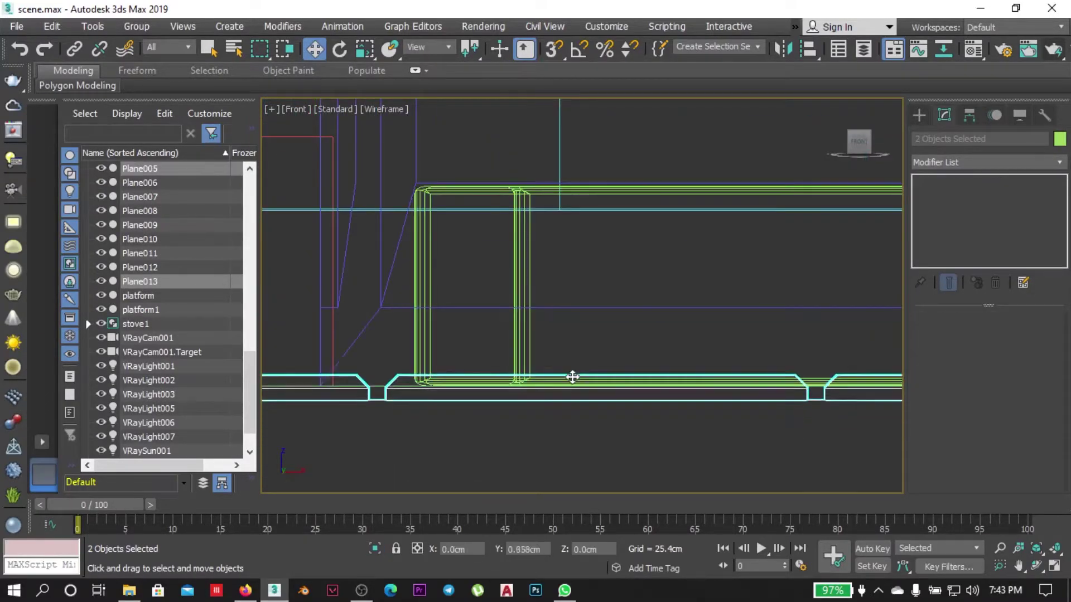
scroll(574, 383, down, 3)
key(ctrl+a)
scroll(632, 410, up, 5)
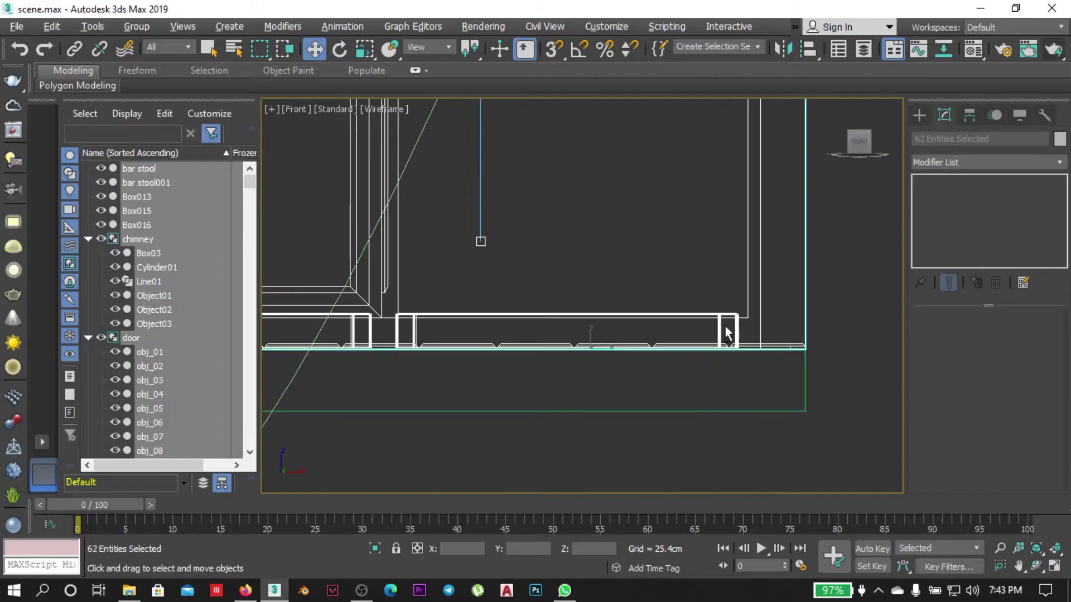
key(z)
scroll(625, 361, up, 6)
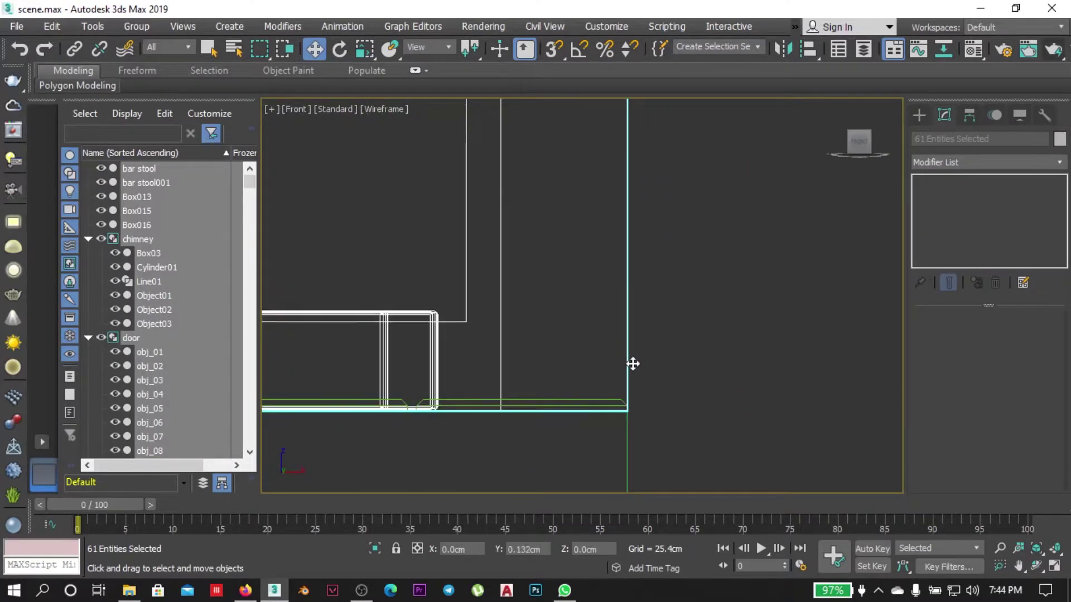
alt+drag(593, 254, 594, 253)
scroll(685, 314, down, 4)
scroll(685, 315, up, 3)
scroll(755, 363, up, 2)
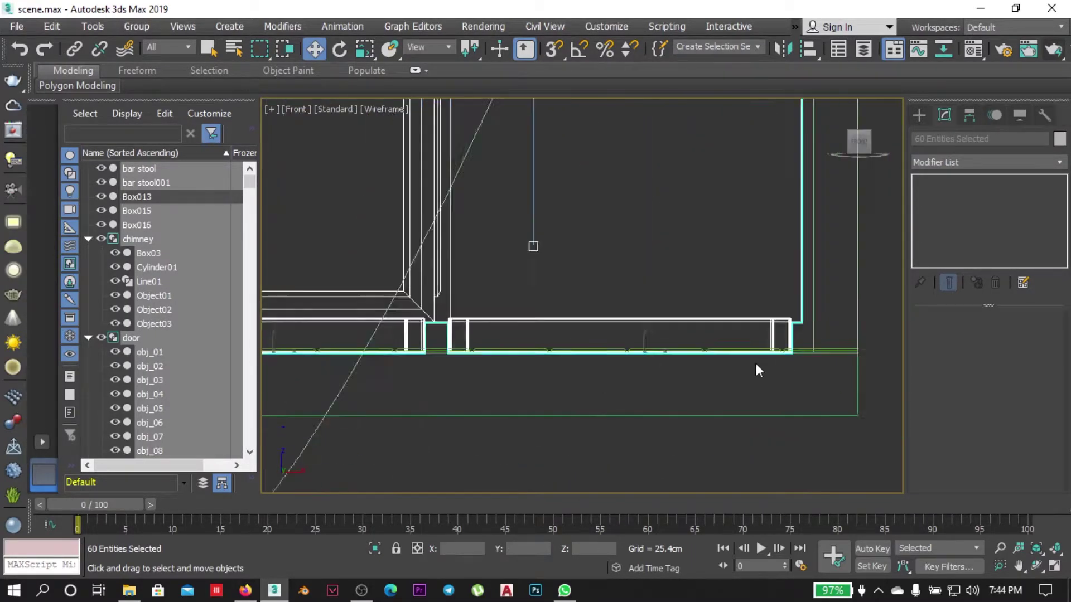
scroll(719, 314, up, 2)
scroll(720, 314, down, 2)
click(748, 386)
scroll(749, 386, up, 3)
scroll(713, 383, down, 3)
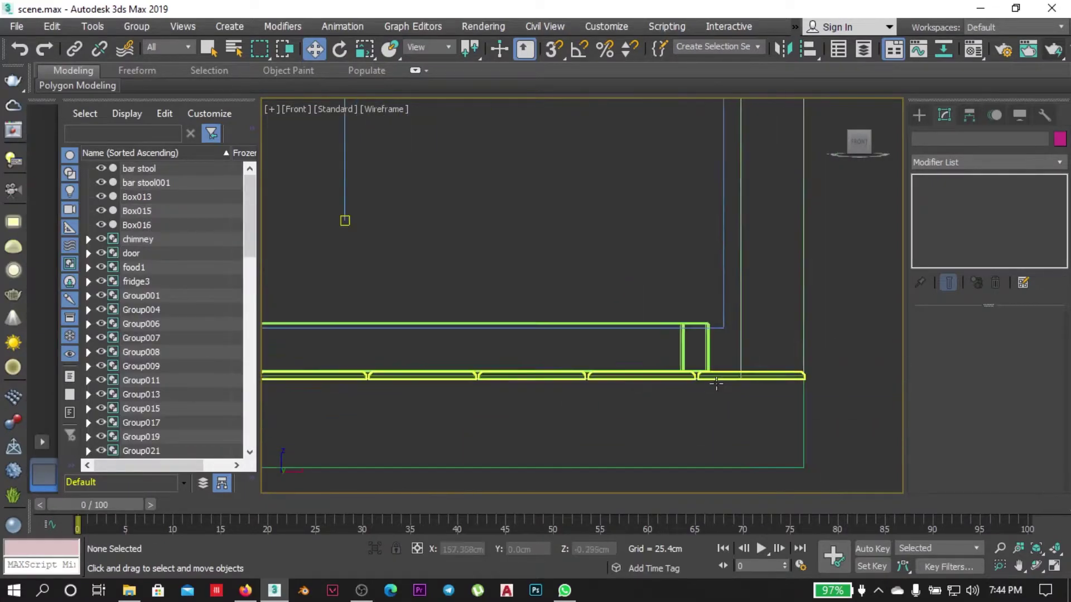
key(c)
key(F3)
click(603, 316)
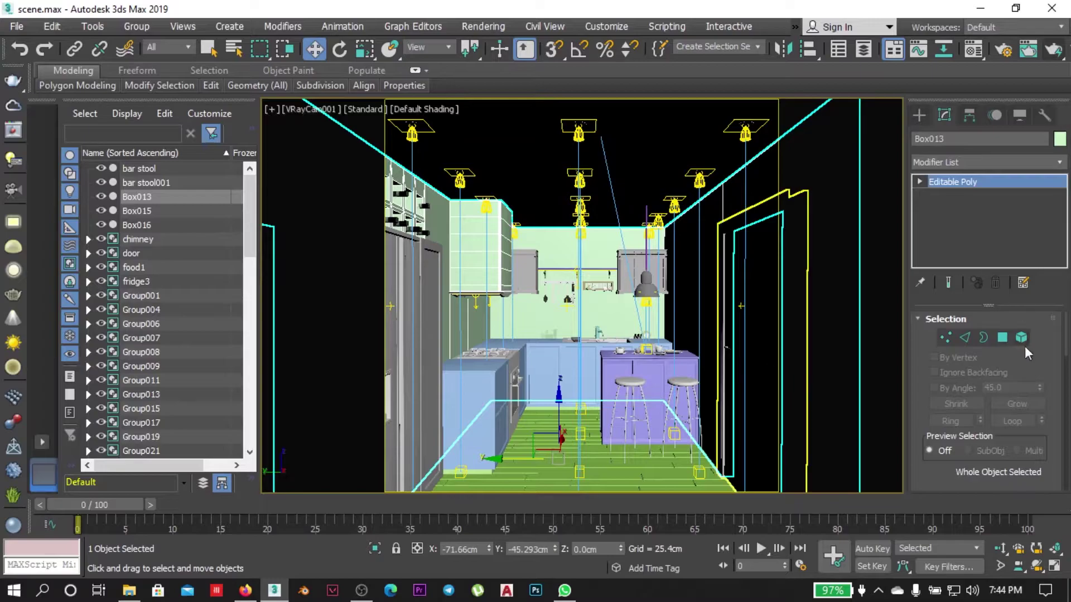
Cancel an accidental scene-open at the save prompt and return to editing room box Box013.
key(1)
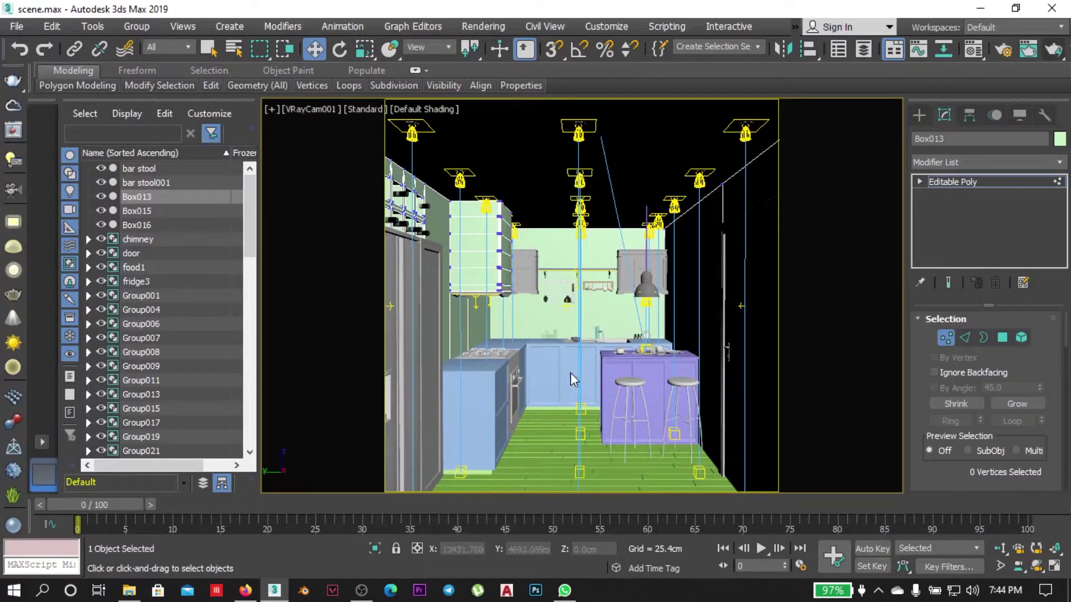
click(17, 26)
click(47, 91)
click(537, 322)
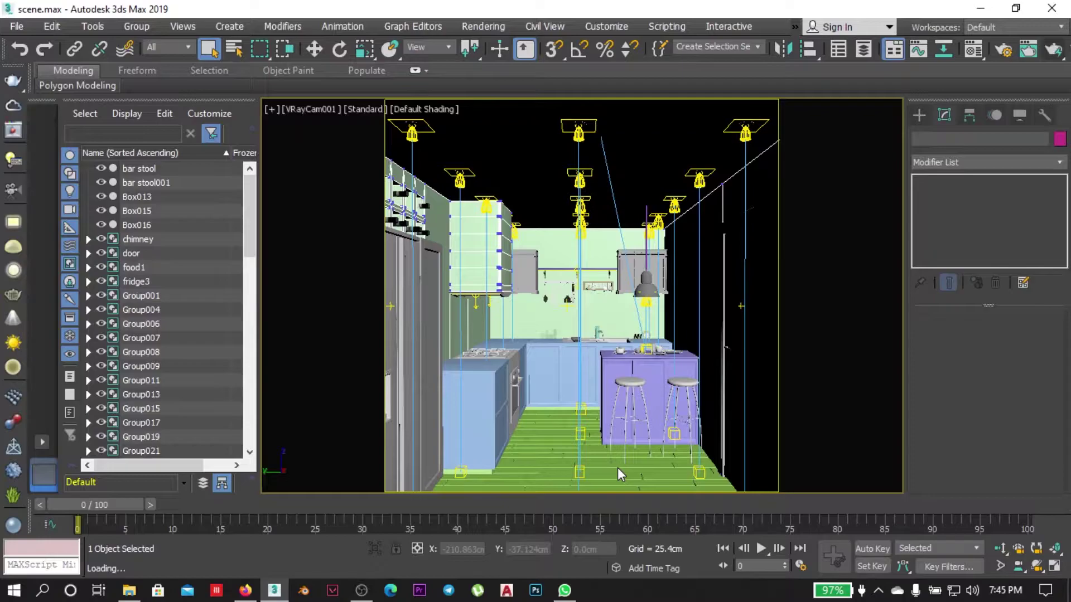
click(629, 472)
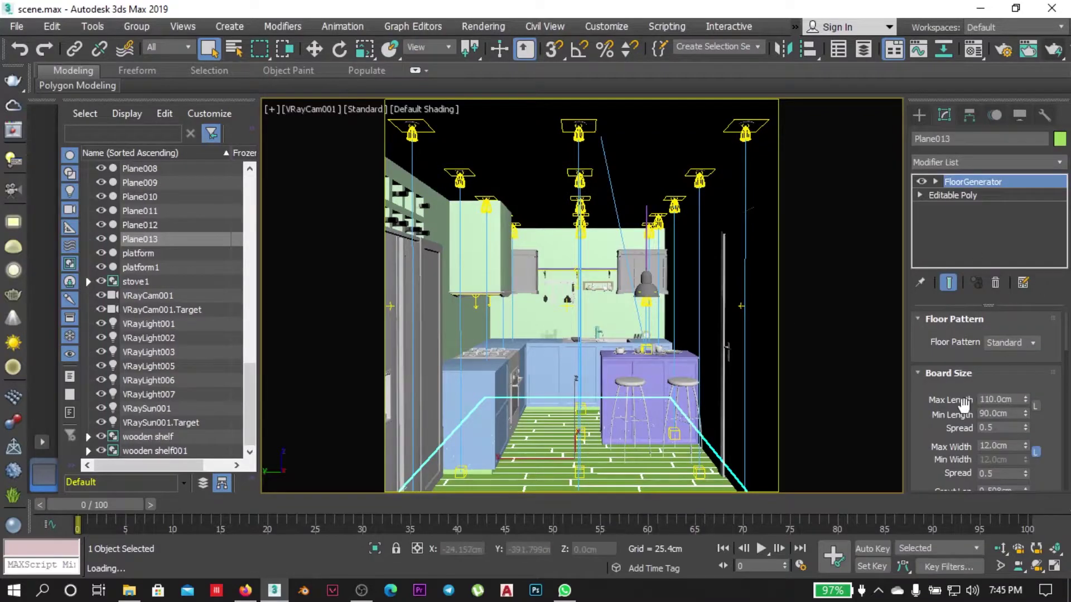
right_click(662, 310)
click(789, 550)
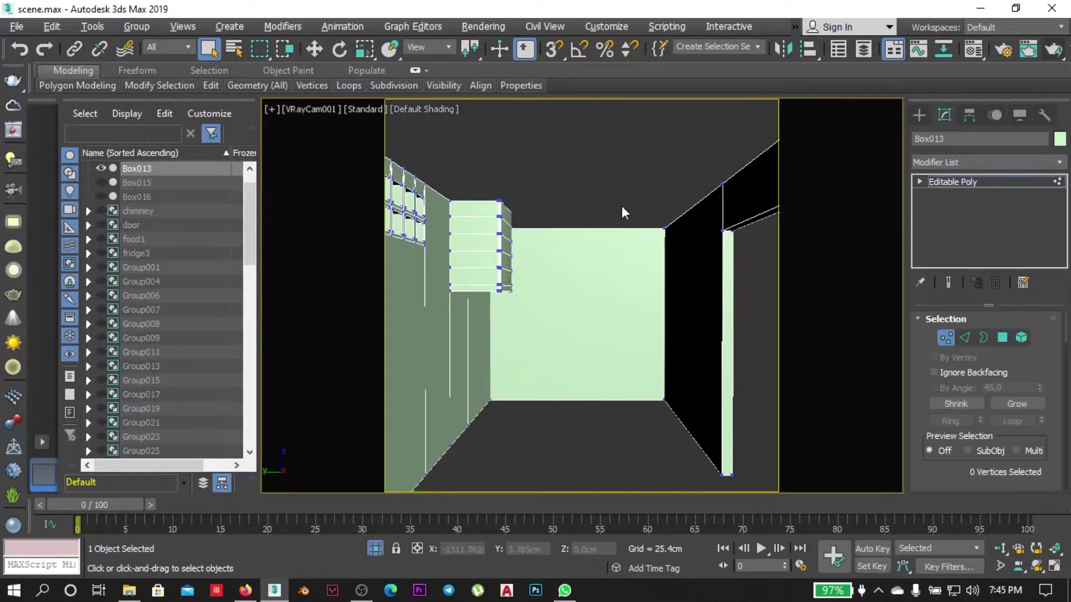
In Polygon mode on Box013, select one wall face and ready the Move tool.
key(p)
alt+middle_drag(644, 337, 672, 382)
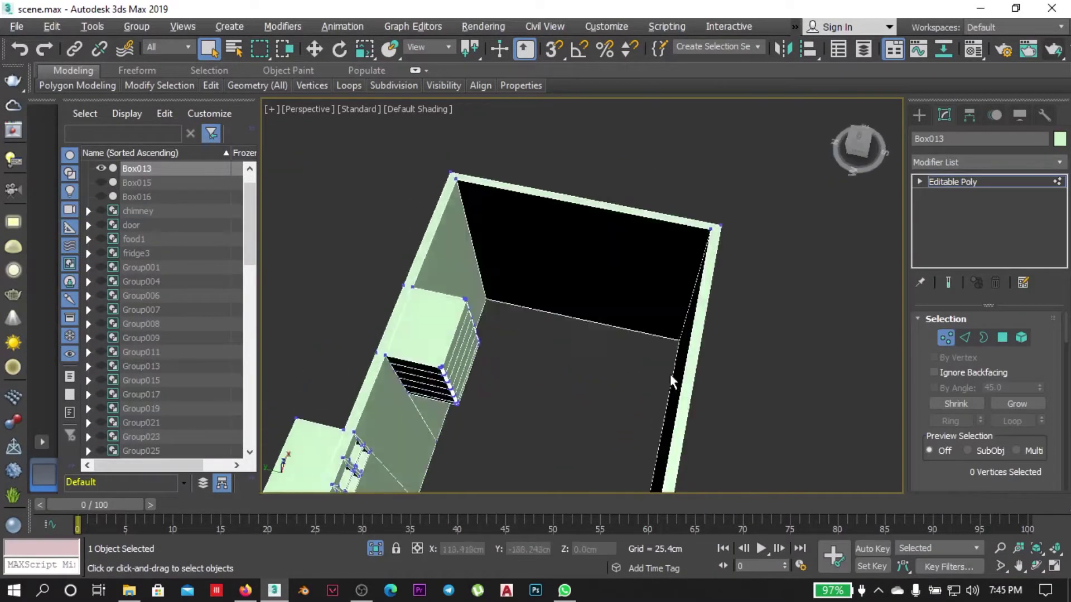
click(1002, 338)
click(418, 108)
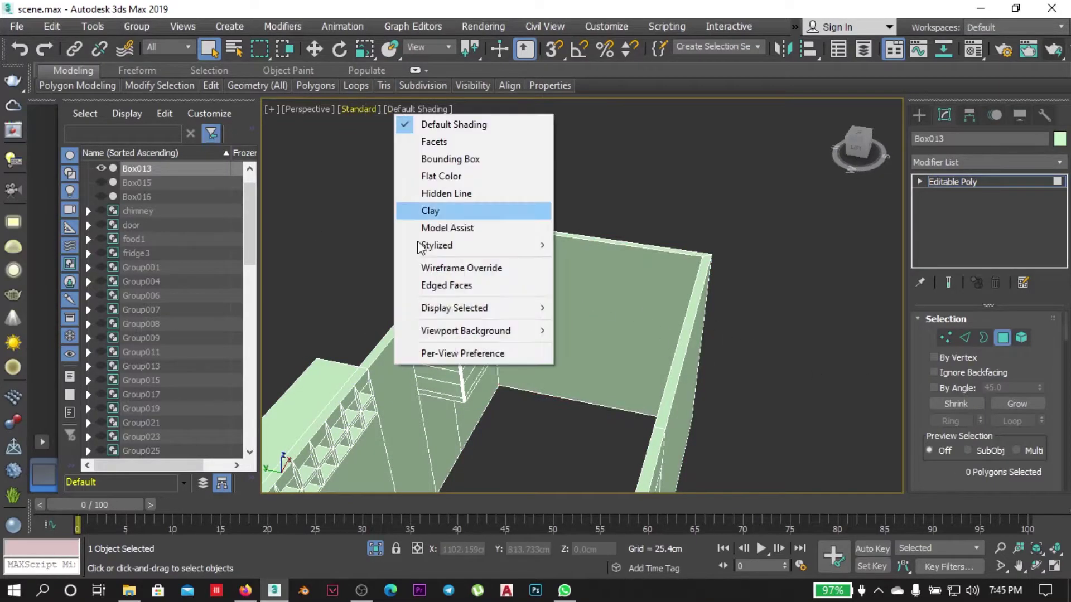
click(586, 310)
key(t)
key(w)
Shift-drag the wall face to clone it as a new object named 'wall floor'.
shift+drag(705, 337, 686, 337)
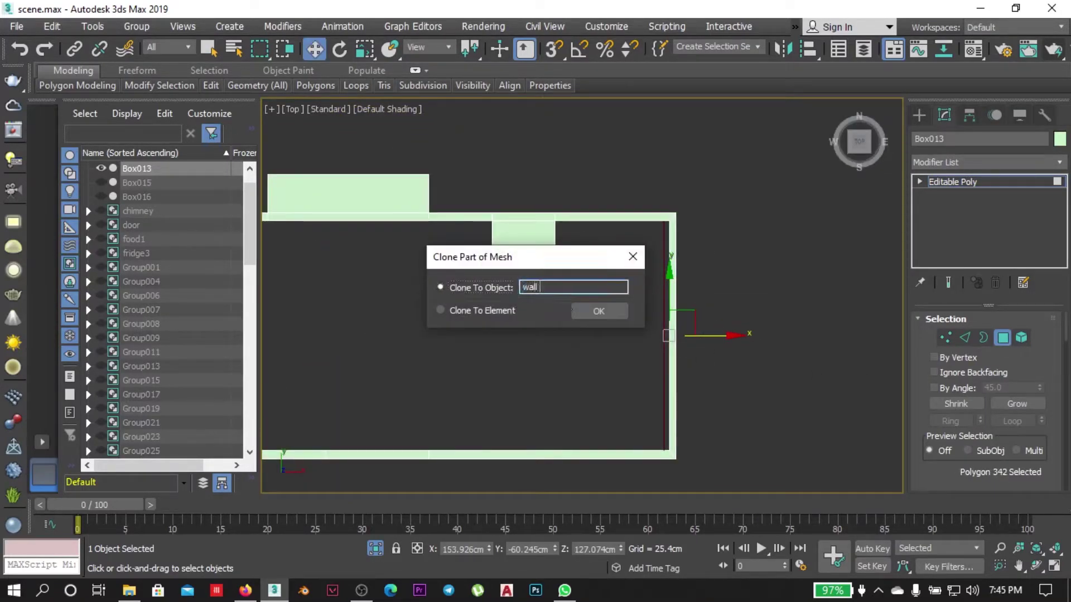
text(floor)
key(Return)
key(4)
drag(626, 294, 664, 347)
Apply FloorGenerator to the wall floor panel with planks running at Direction 90.
key(p)
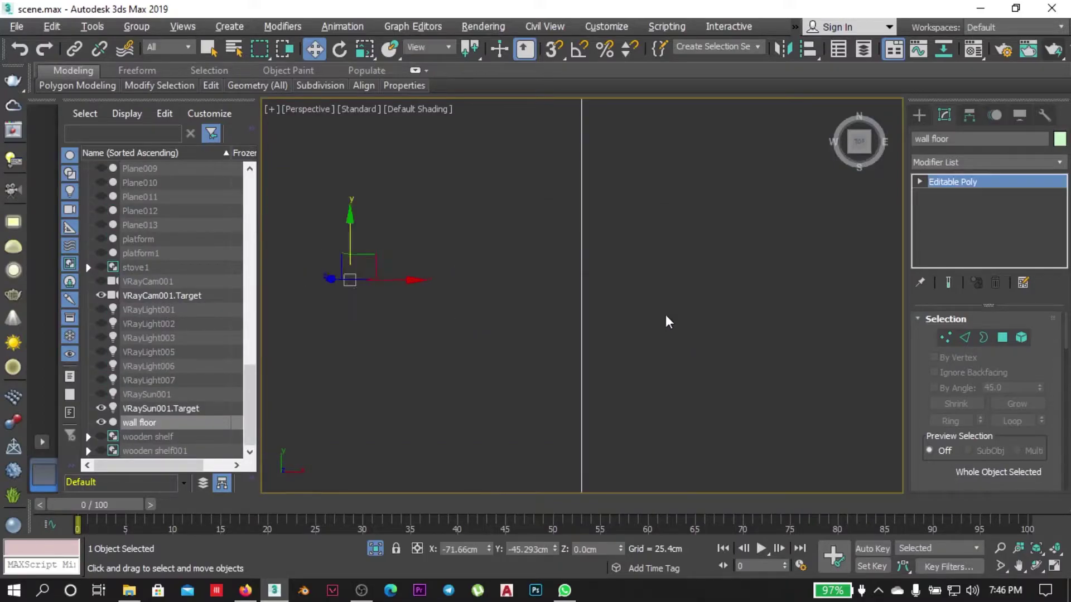
alt+middle_drag(669, 322, 783, 299)
key(z)
click(948, 162)
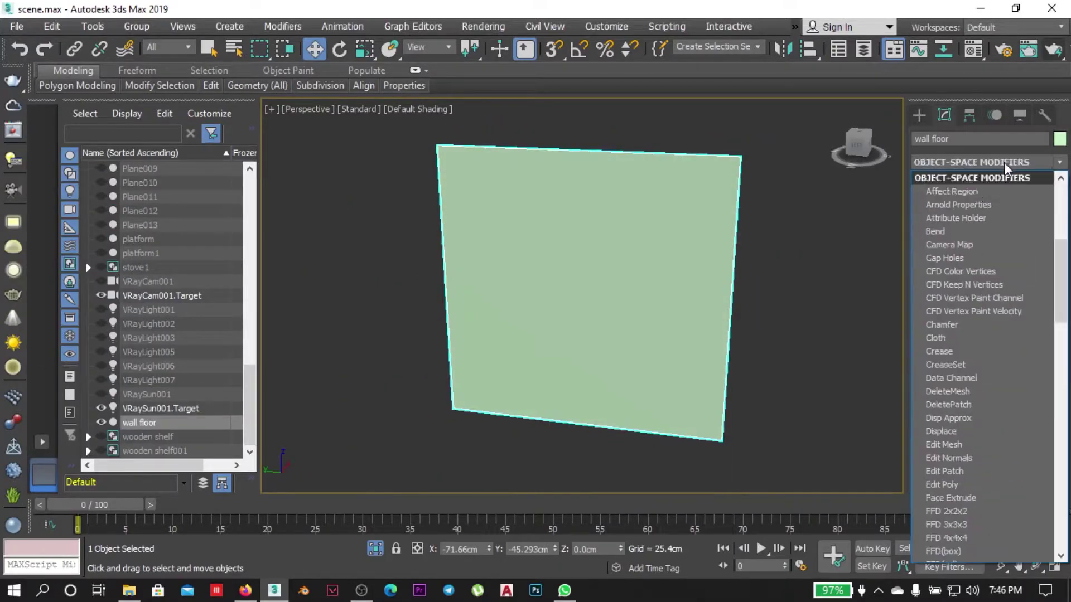
text(fl)
key(Return)
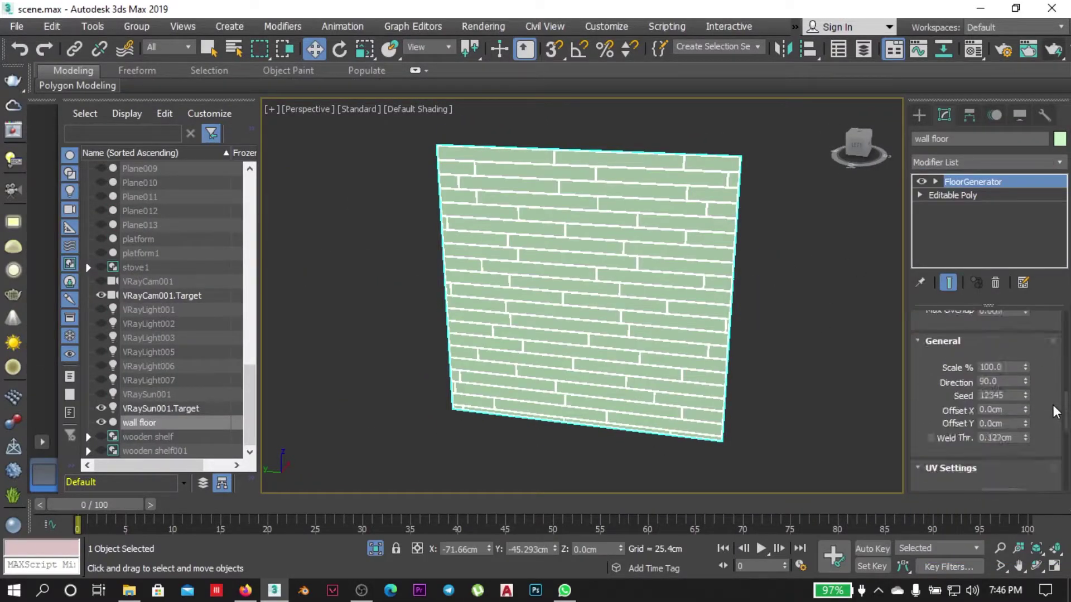
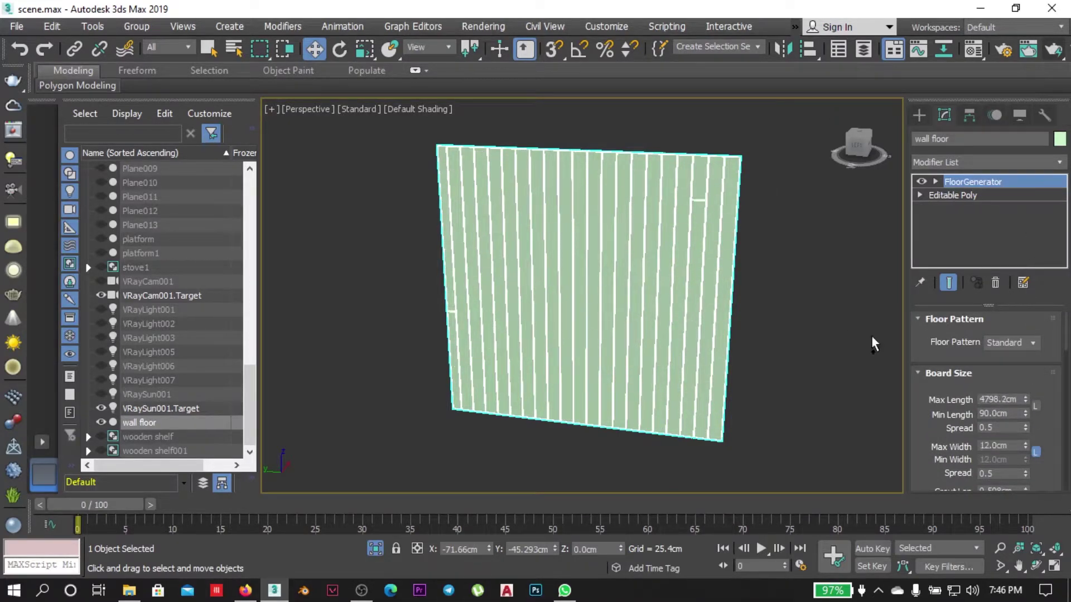
Set the FloorGenerator Max and Min Length to 100 cm and reset Grout Len to 0.508 cm.
text(100)
key(Return)
scroll(1027, 407, down, 3)
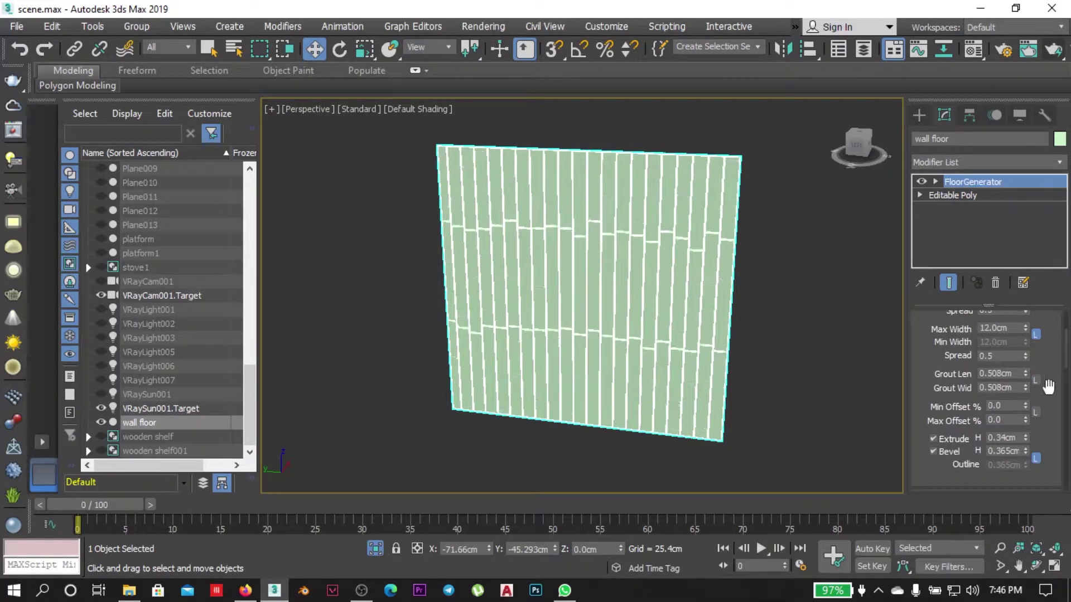
scroll(1049, 386, up, 3)
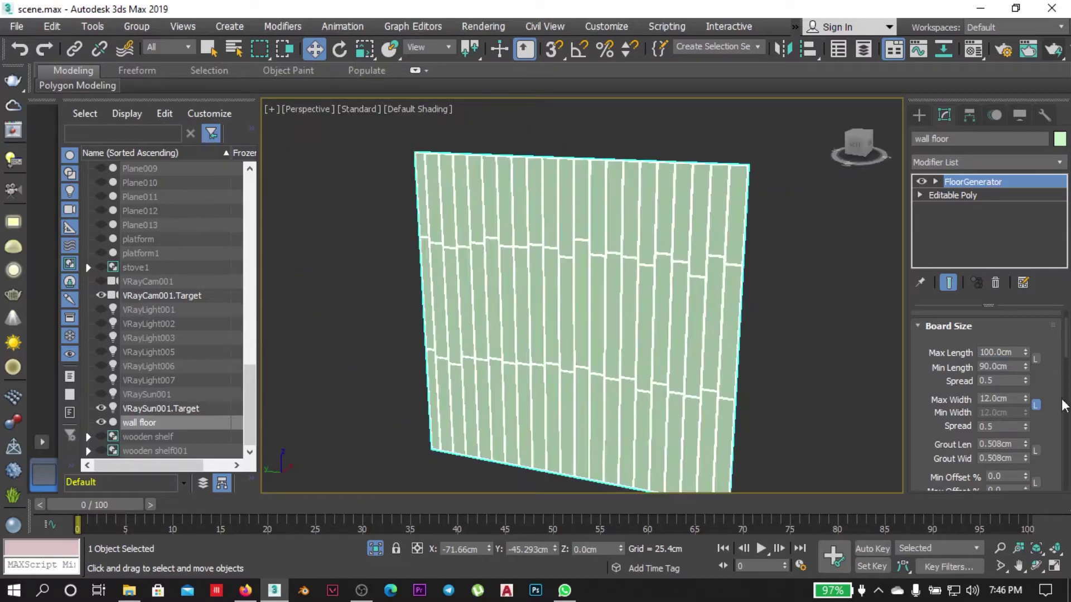
alt+middle_drag(667, 354, 651, 333)
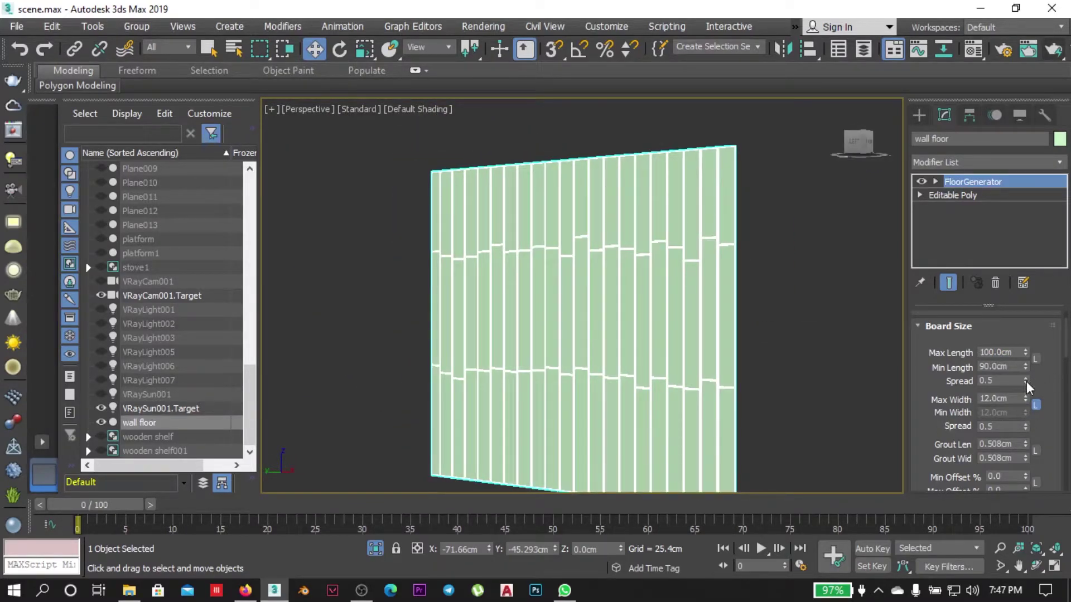
alt+middle_drag(696, 249, 830, 366)
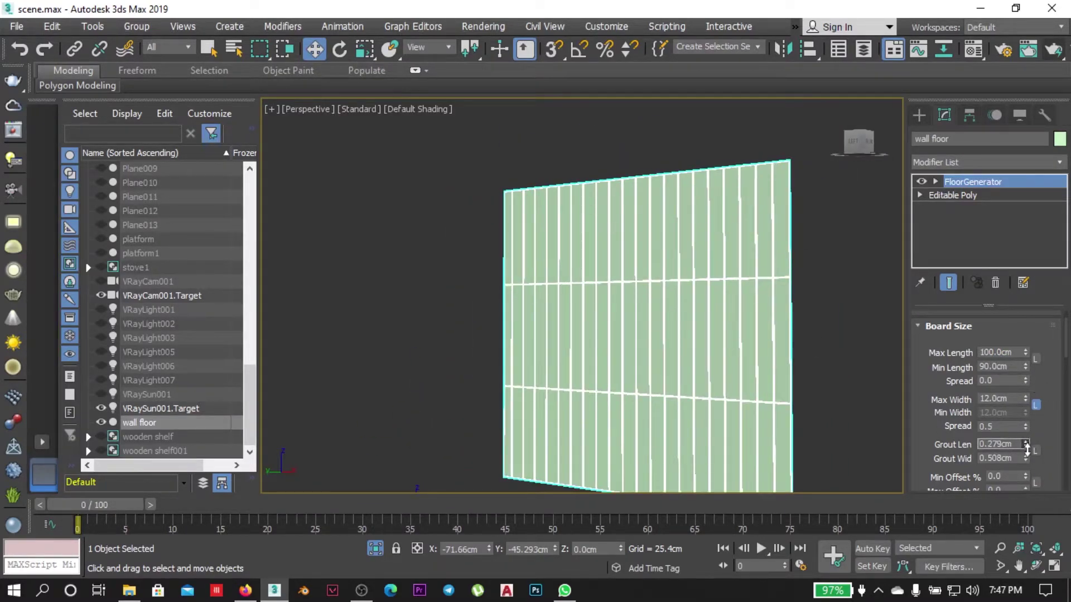
right_click(1027, 447)
scroll(1036, 362, down, 1)
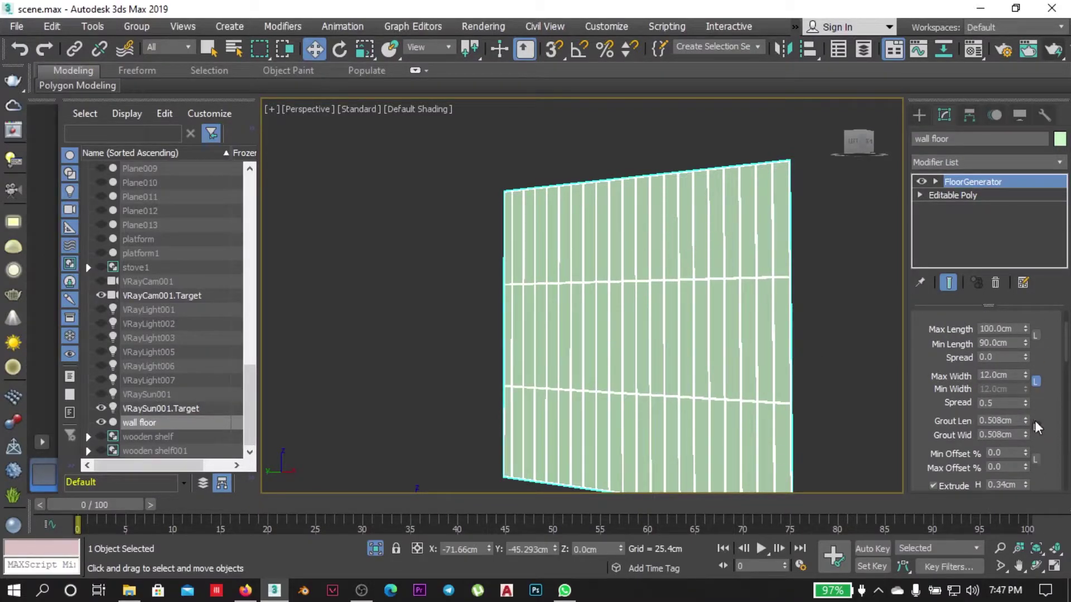
text(100)
key(Return)
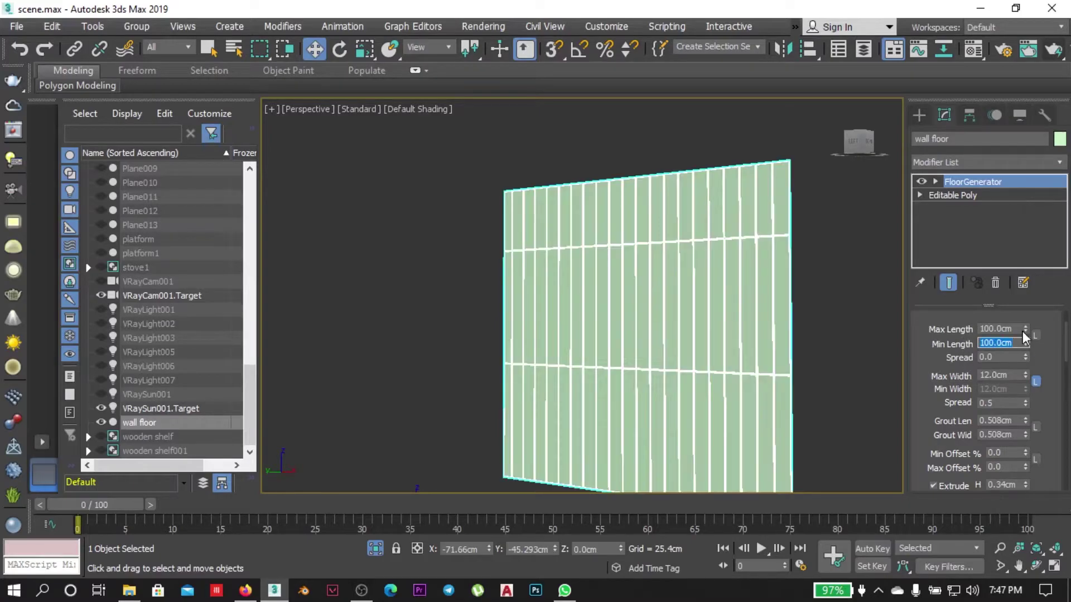
Unhide all objects and collapse the wall's modifier stack to an Editable Poly.
key(t)
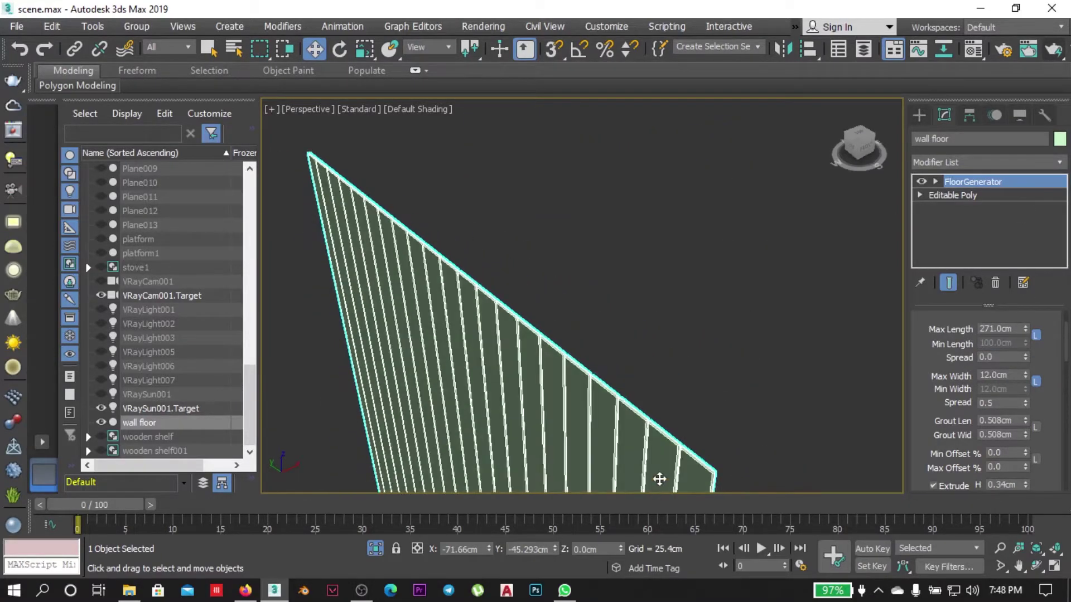
scroll(660, 301, down, 2)
scroll(1028, 418, down, 3)
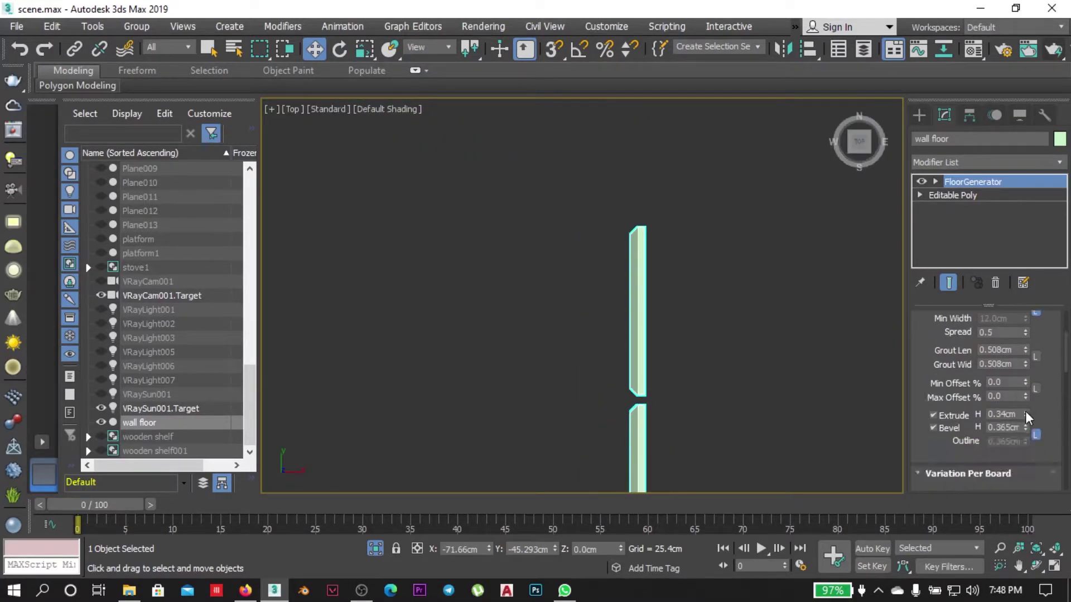
key(alt+q)
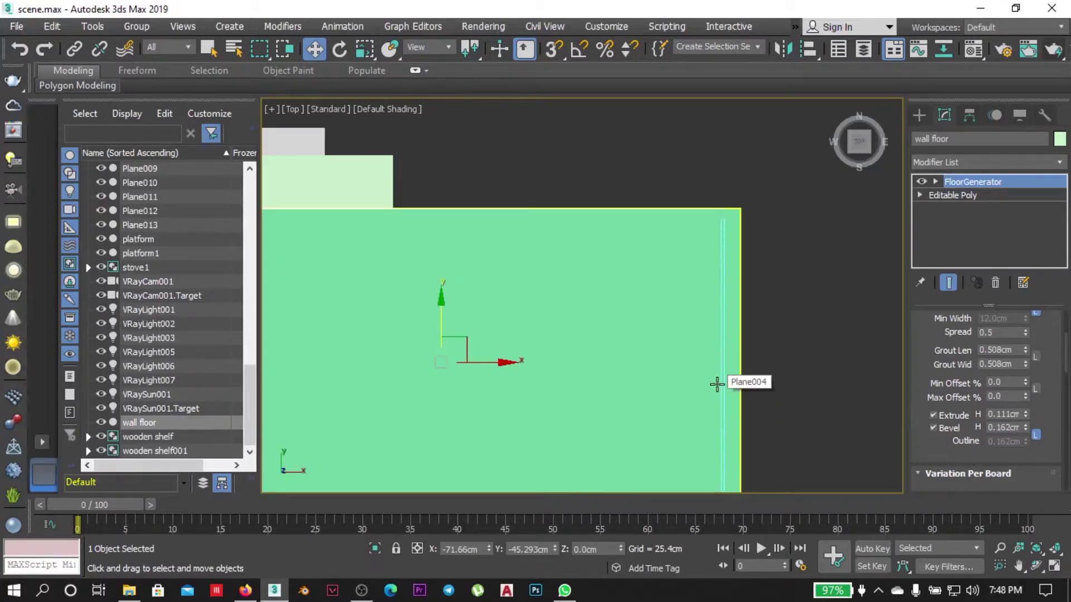
key(F3)
right_click(973, 182)
click(970, 115)
click(987, 223)
click(920, 115)
Frame the wall in the perspective, top and four-viewport layouts with shaded display.
key(z)
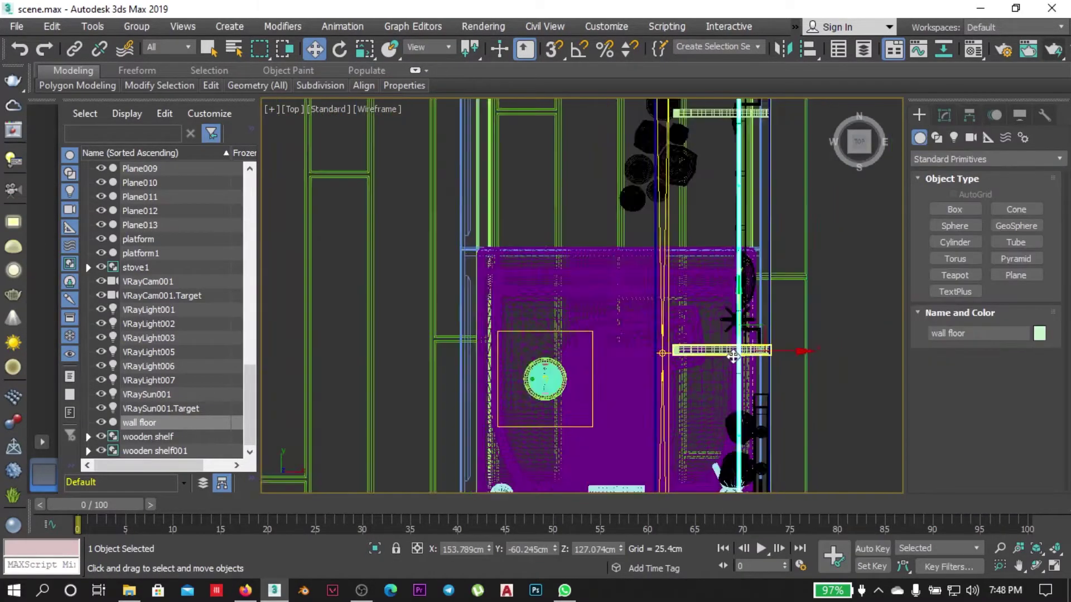
key(p)
key(z)
key(F3)
key(alt+w)
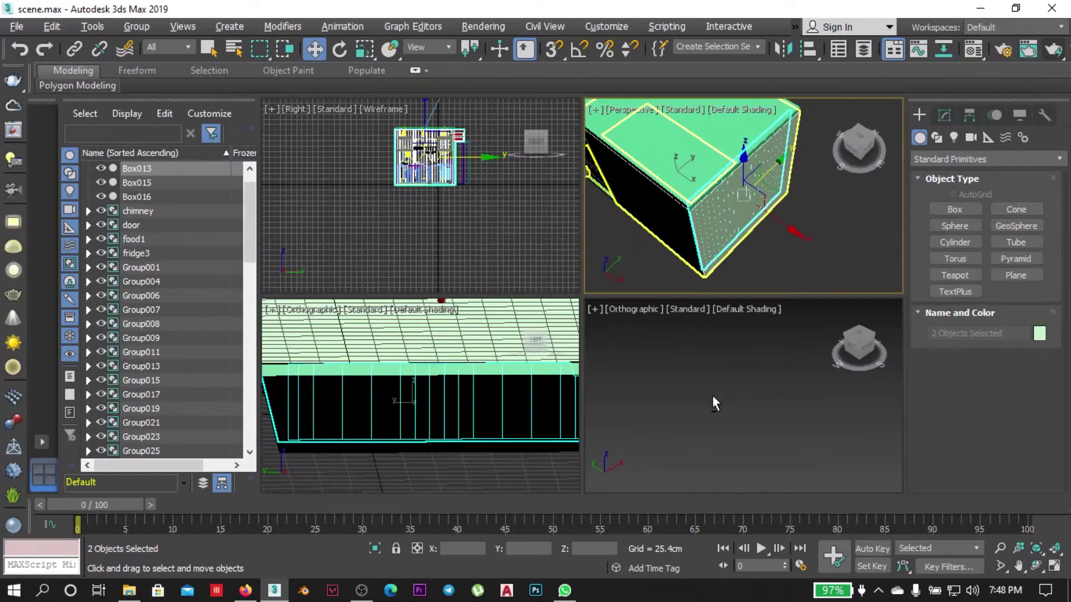
key(t)
key(alt+w)
Show the whole kitchen in the VRayCam001 camera view with the safe frame on.
key(alt+q)
scroll(753, 359, up, 3)
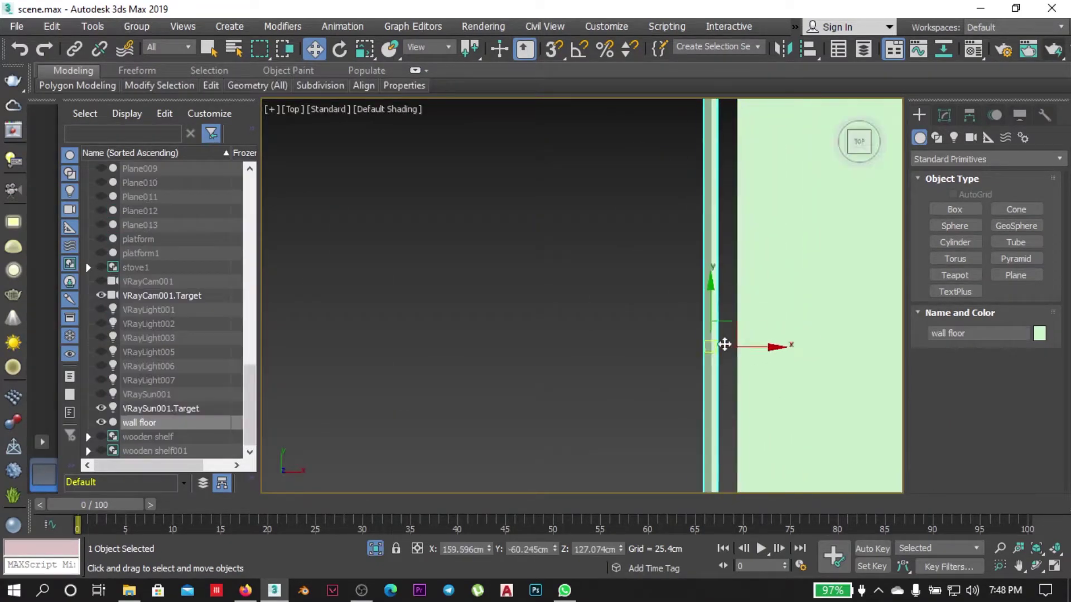
scroll(815, 365, down, 3)
key(c)
key(alt+Tab)
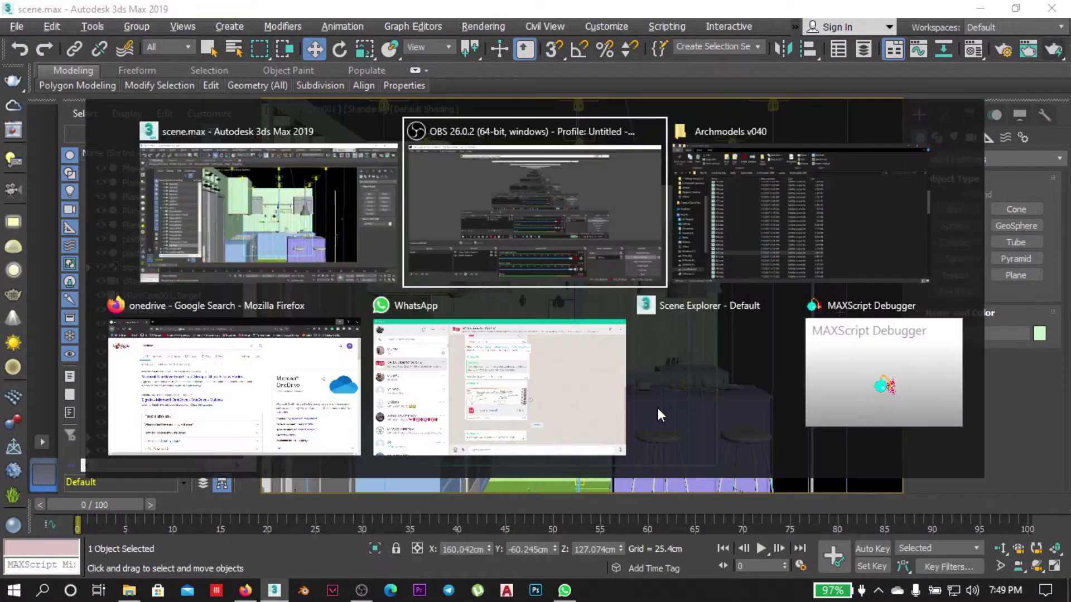
key(alt+q)
key(shift+f)
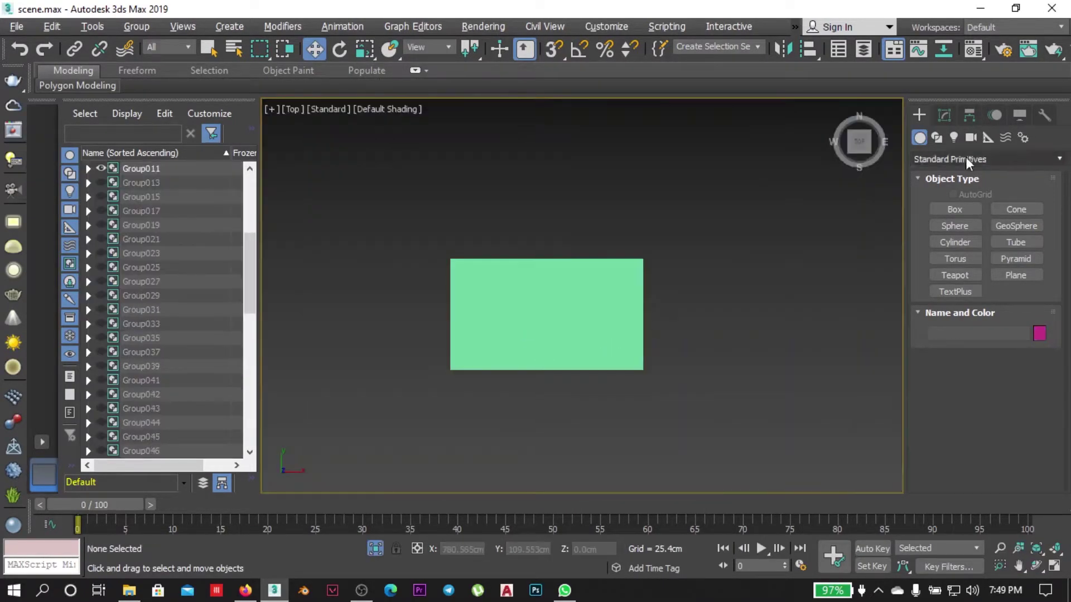
Create a thin cylinder disc in the front view.
click(955, 242)
key(F3)
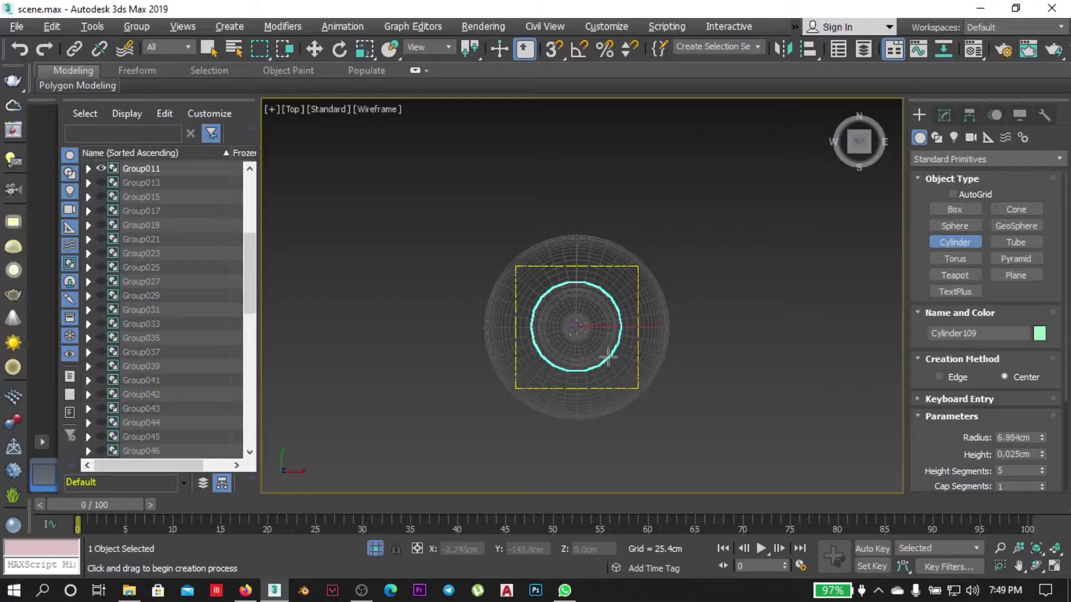
key(f)
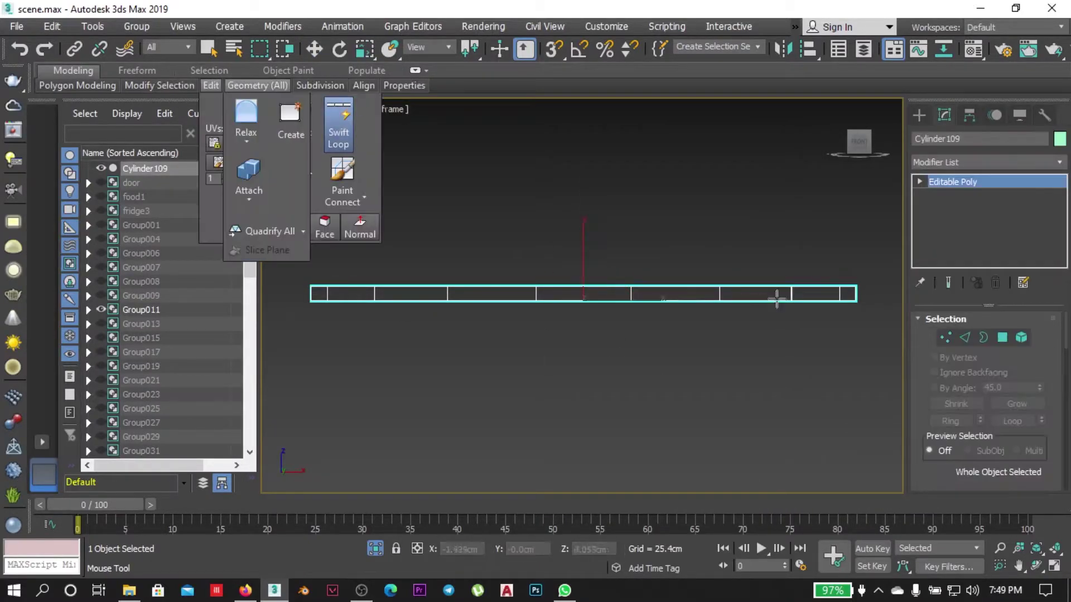
alt+middle_drag(546, 273, 835, 303)
Inset the disc's flat cap polygons in Editable Poly.
key(4)
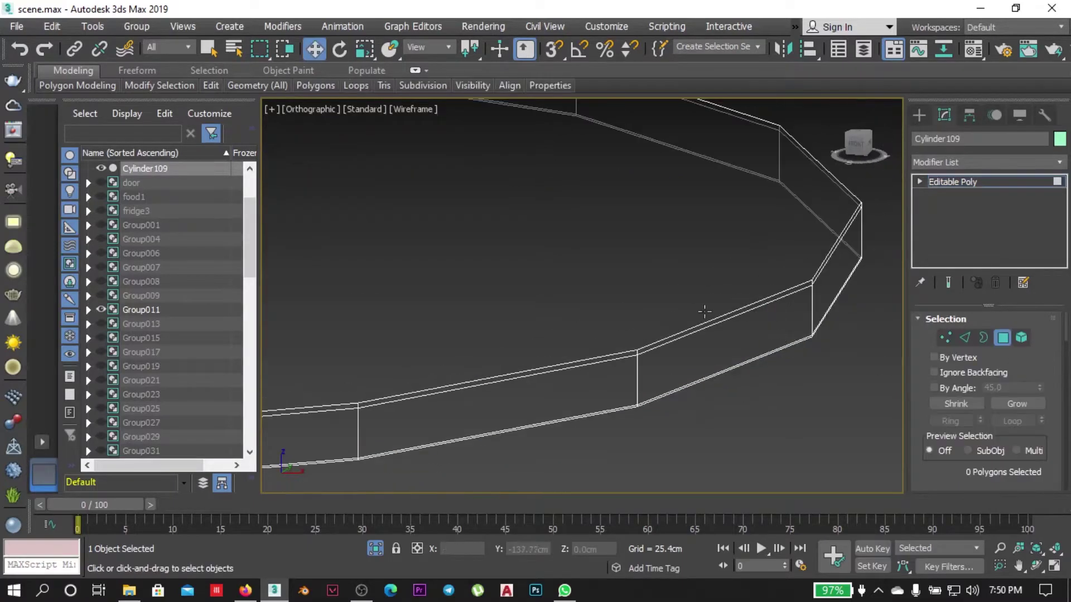
key(F3)
click(558, 251)
key(p)
key(w)
right_click(698, 326)
click(532, 407)
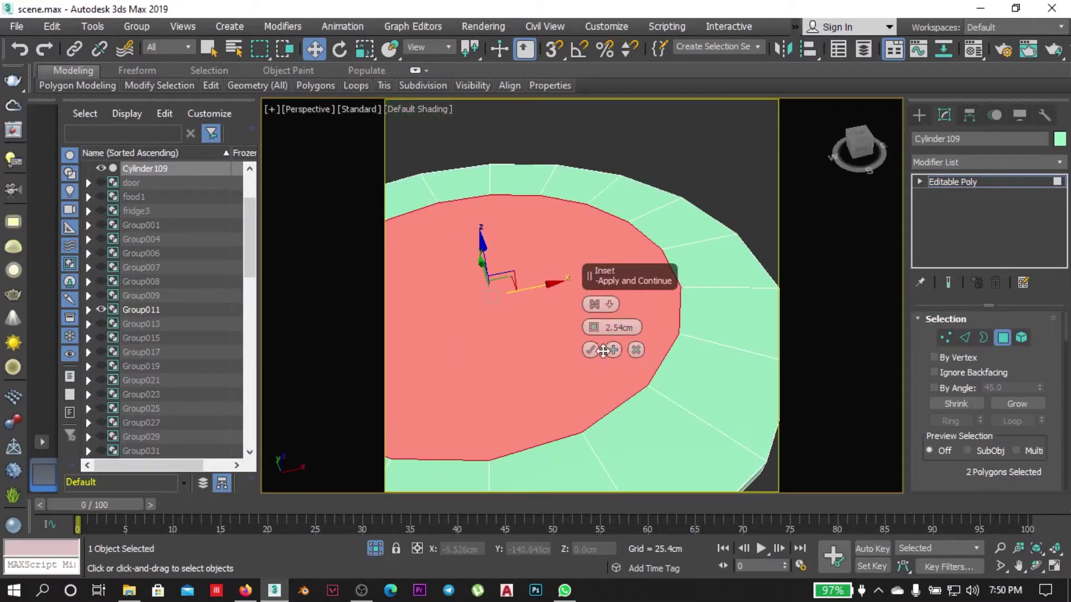
key(t)
key(F3)
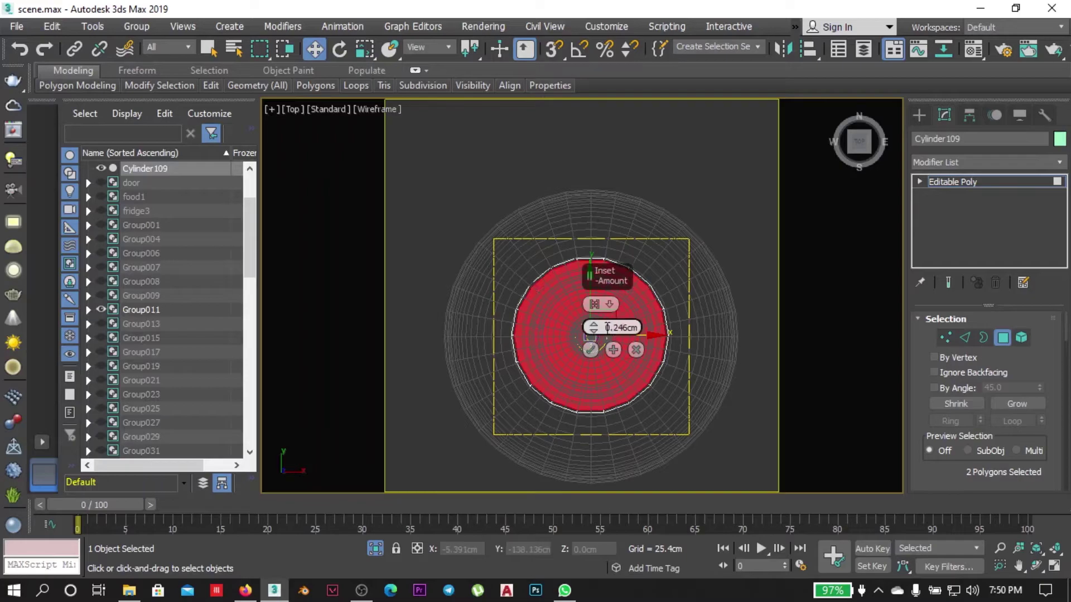
key(F3)
scroll(607, 328, up, 5)
scroll(497, 363, down, 5)
Add a TurboSmooth modifier to round the disc.
key(p)
key(F3)
click(953, 182)
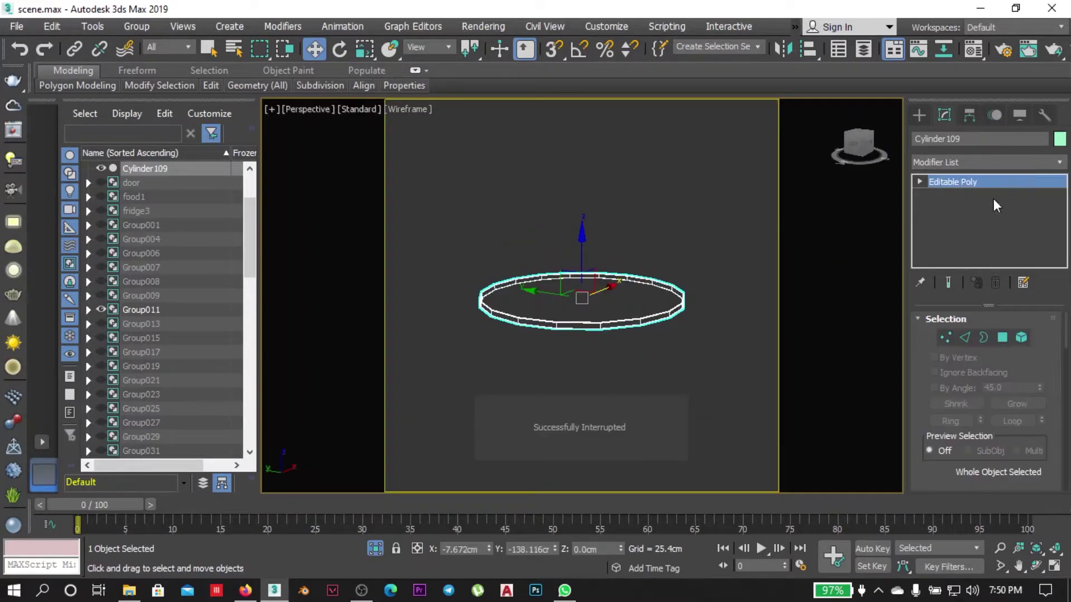
click(987, 162)
click(956, 270)
key(F3)
key(f)
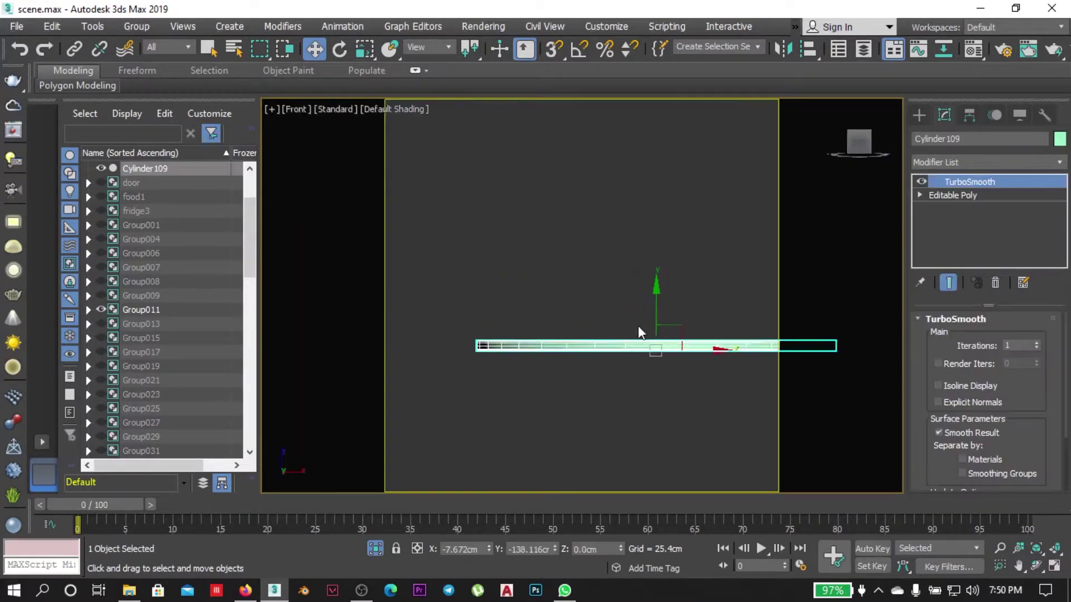
scroll(655, 187, up, 5)
Unhide all objects and view the kitchen through VRayCam001 in shaded display.
key(t)
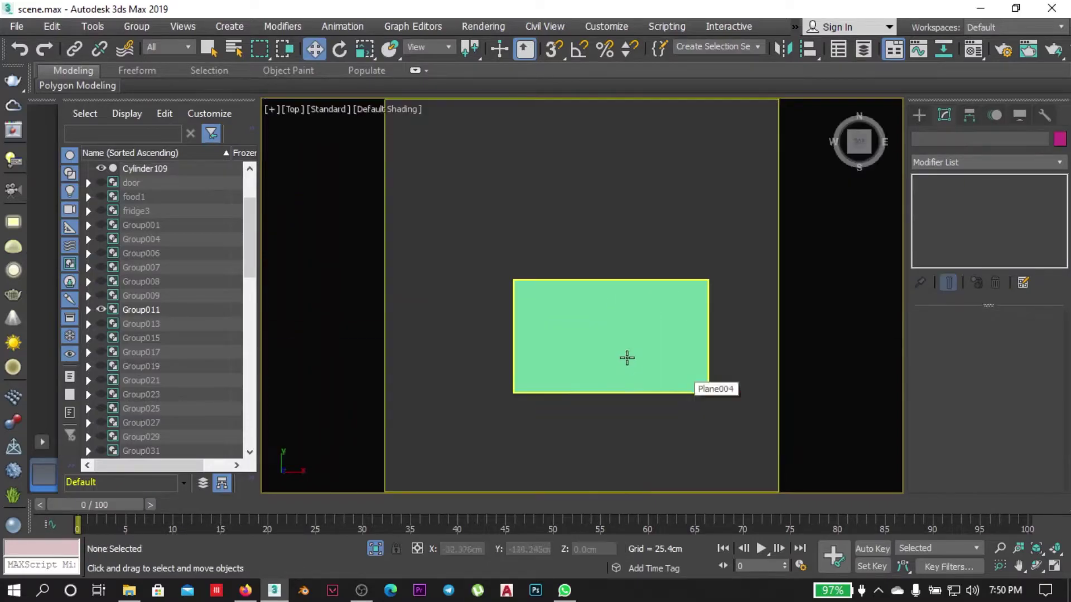
key(c)
key(F3)
key(alt+q)
key(F3)
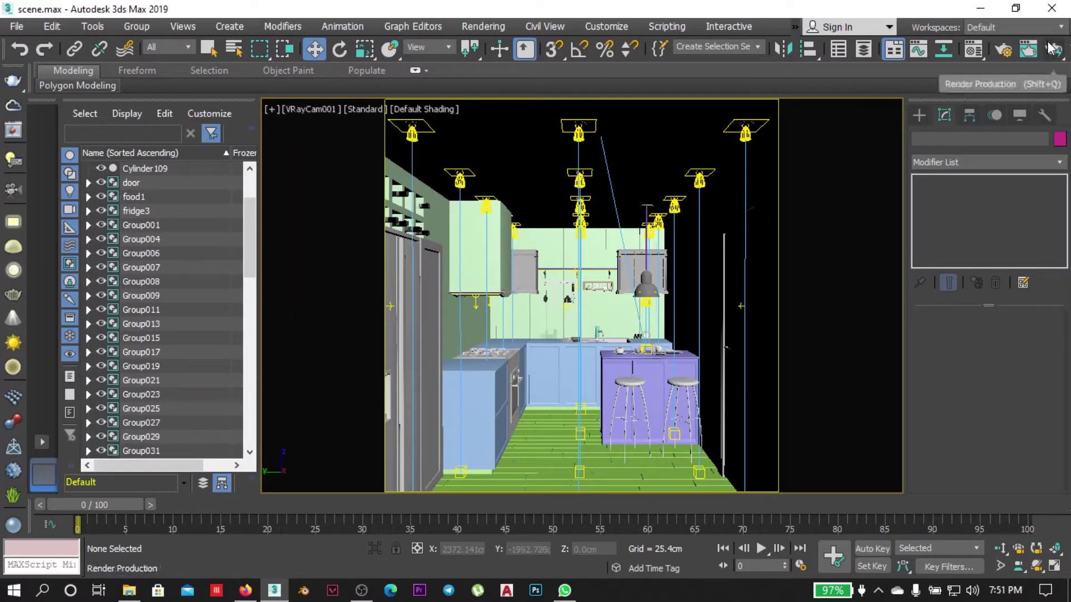
Isolate the blue counter Plane002 and switch to edge sub-object mode.
click(499, 430)
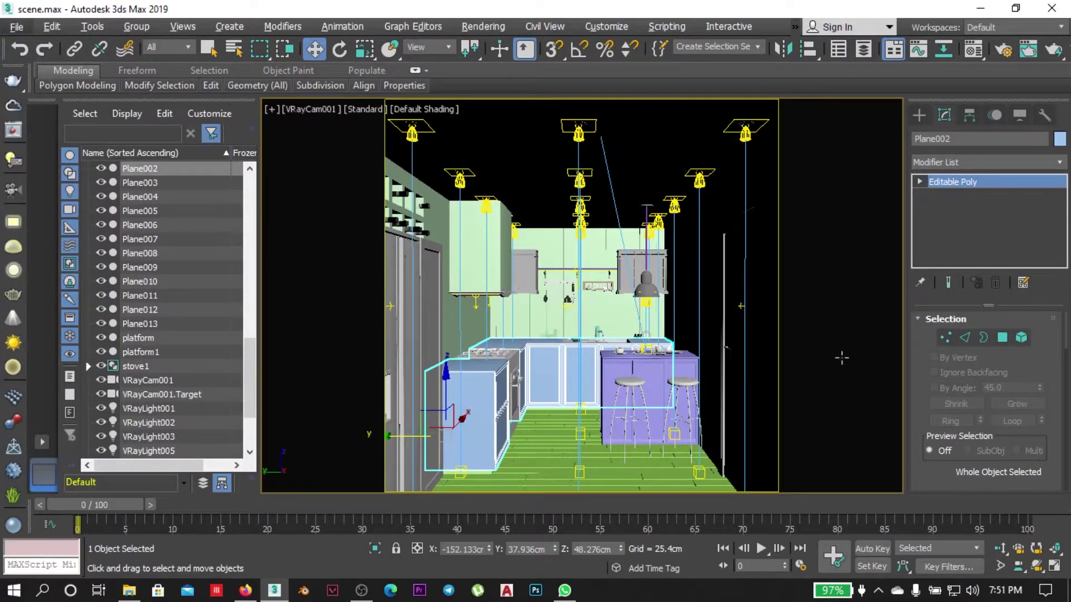
right_click(556, 378)
click(642, 268)
key(2)
alt+middle_drag(652, 379, 663, 290)
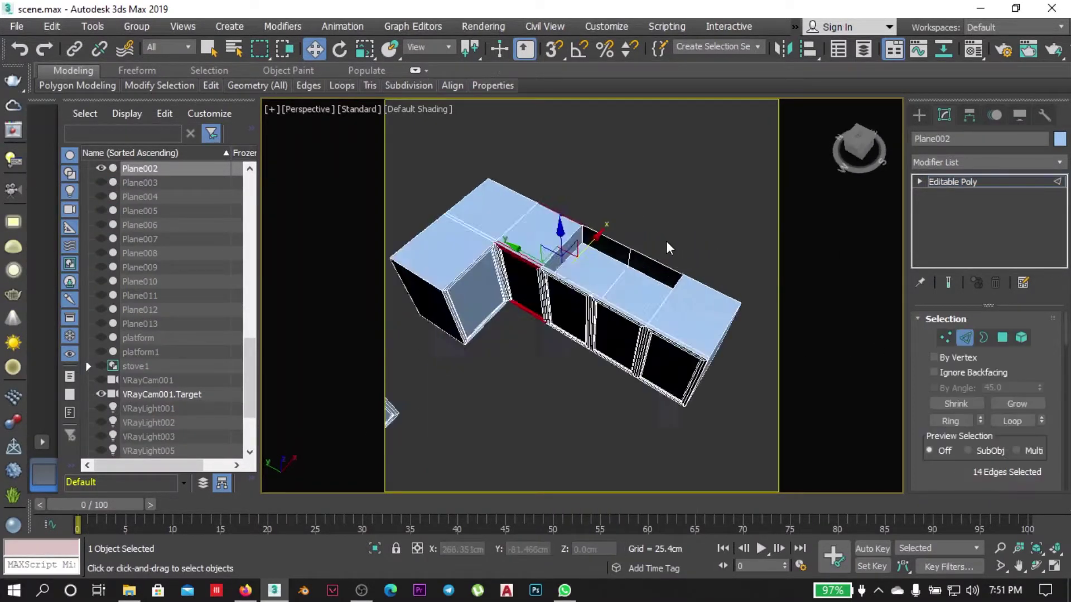
scroll(602, 284, up, 4)
scroll(603, 285, up, 3)
scroll(603, 284, down, 4)
scroll(603, 284, up, 4)
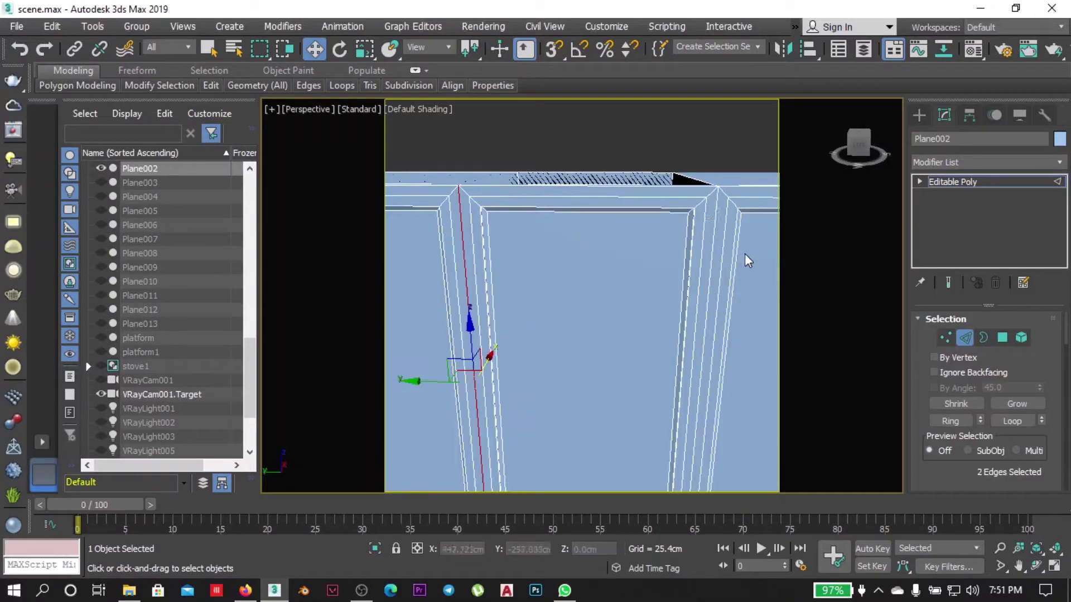
scroll(617, 244, down, 3)
Select the vertical edges between the cabinet fronts.
click(647, 244)
scroll(617, 244, down, 2)
scroll(511, 303, up, 6)
ctrl+click(511, 304)
scroll(664, 246, down, 6)
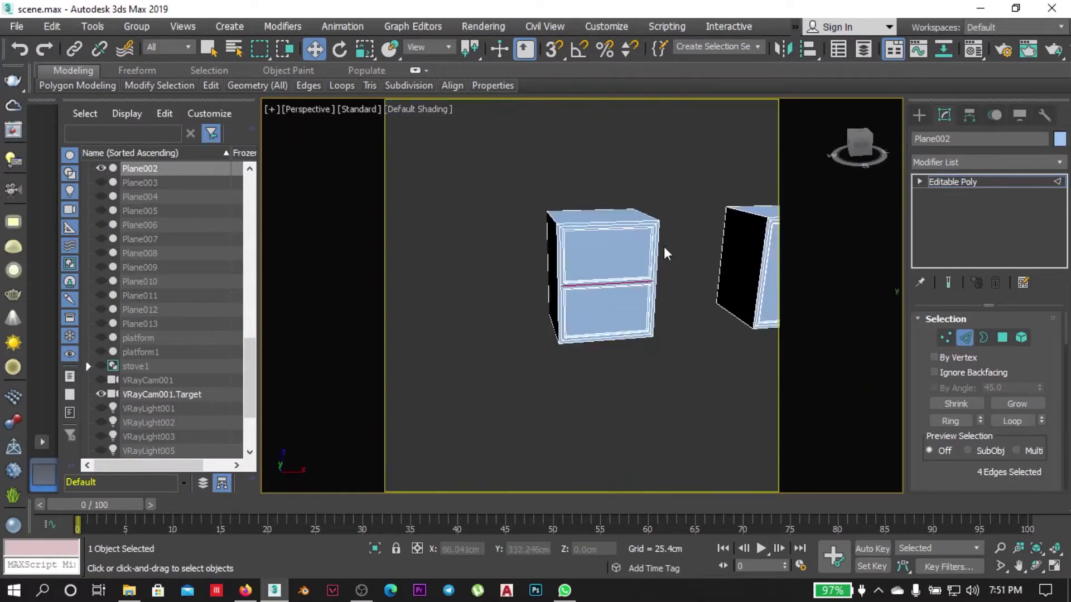
scroll(697, 230, up, 5)
right_click(724, 322)
click(646, 399)
Chamfer the selected cabinet edges to 0.27cm.
right_click(693, 322)
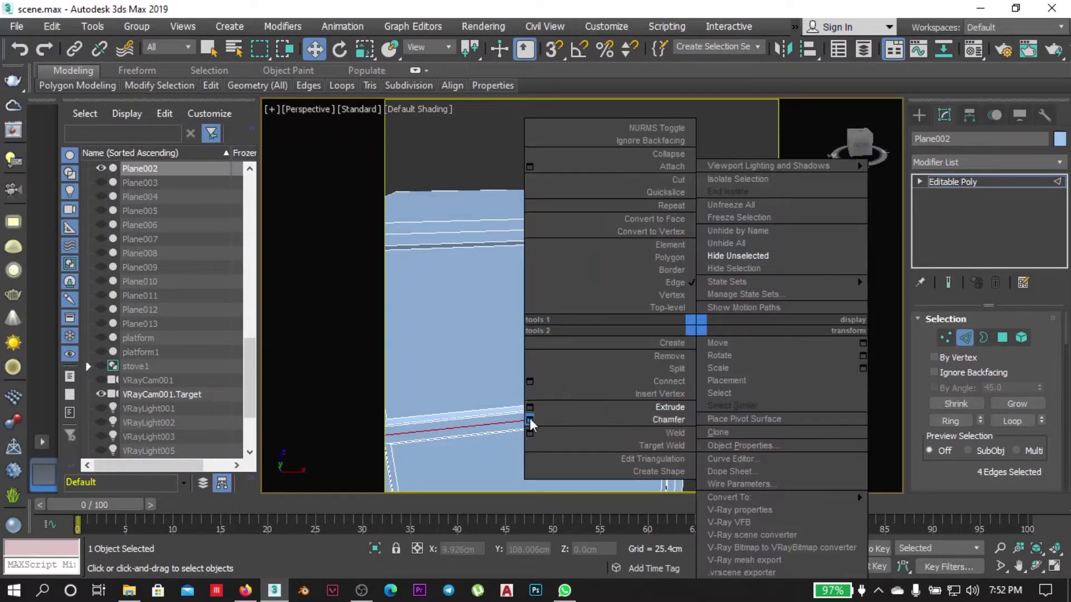
click(531, 418)
scroll(597, 357, up, 3)
drag(594, 328, 593, 357)
scroll(613, 368, down, 5)
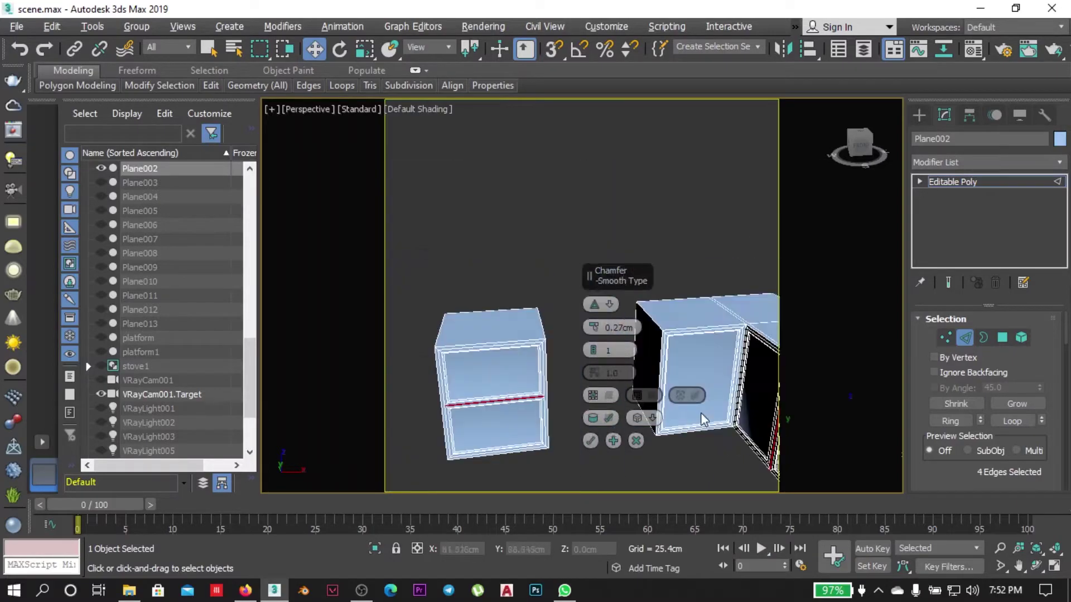
scroll(628, 278, up, 2)
scroll(712, 306, up, 2)
scroll(653, 256, up, 2)
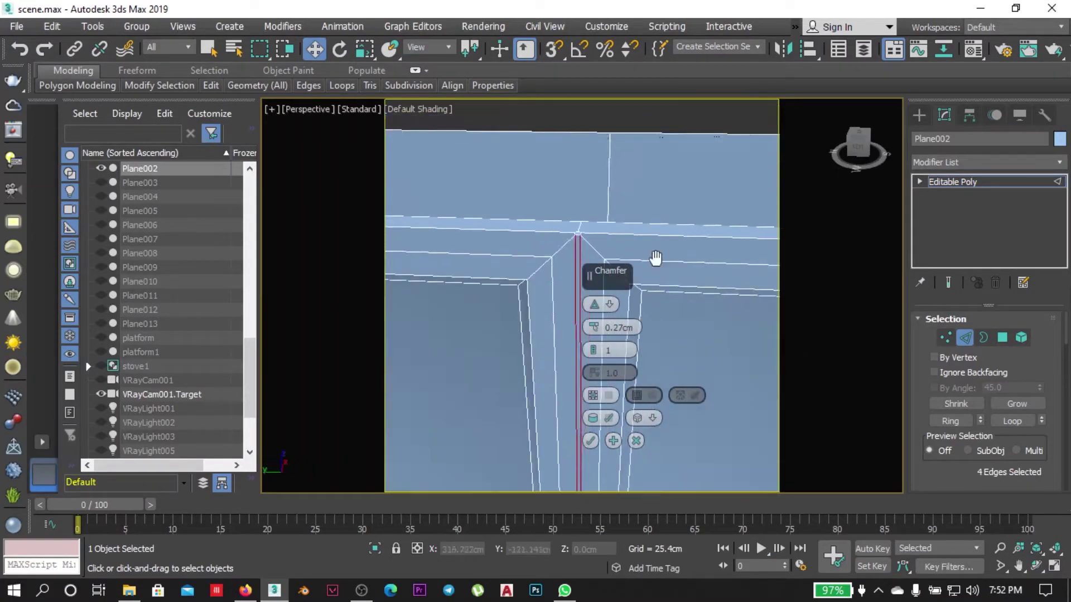
scroll(691, 210, up, 2)
scroll(690, 210, down, 2)
click(591, 440)
Extrude the chamfer faces inward to form grooves between the cabinet fronts.
key(4)
scroll(682, 215, up, 4)
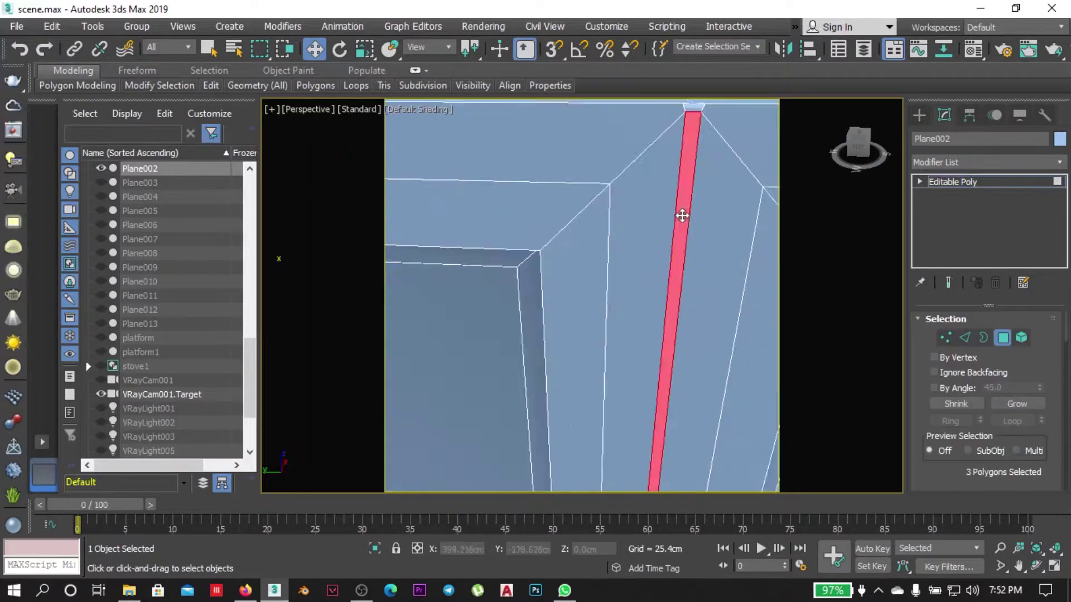
scroll(580, 236, down, 2)
scroll(476, 228, down, 3)
scroll(476, 229, down, 5)
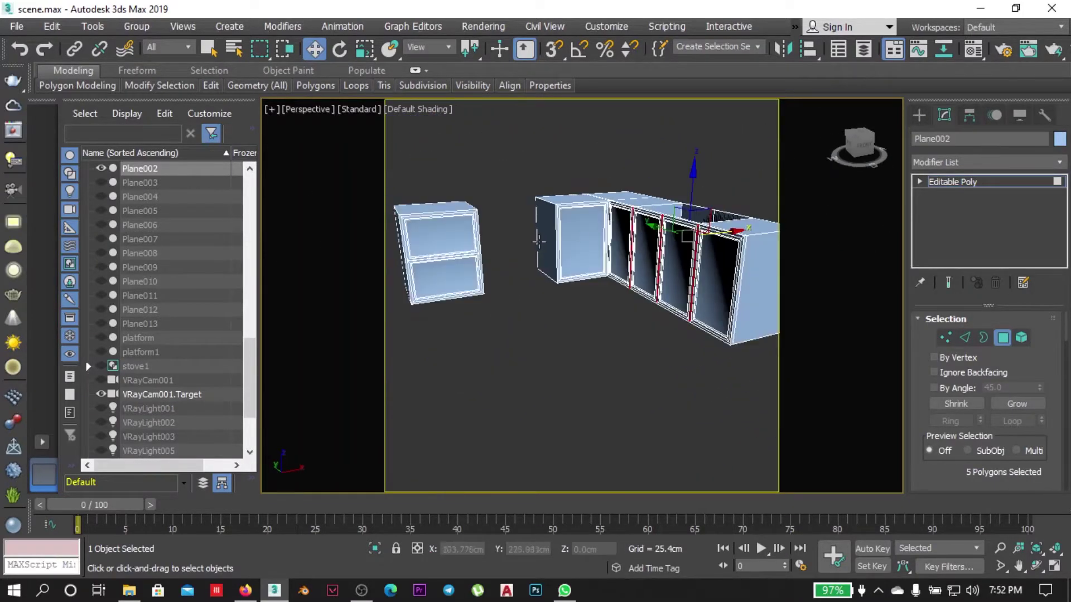
scroll(533, 294, up, 5)
key(t)
scroll(613, 315, down, 4)
key(p)
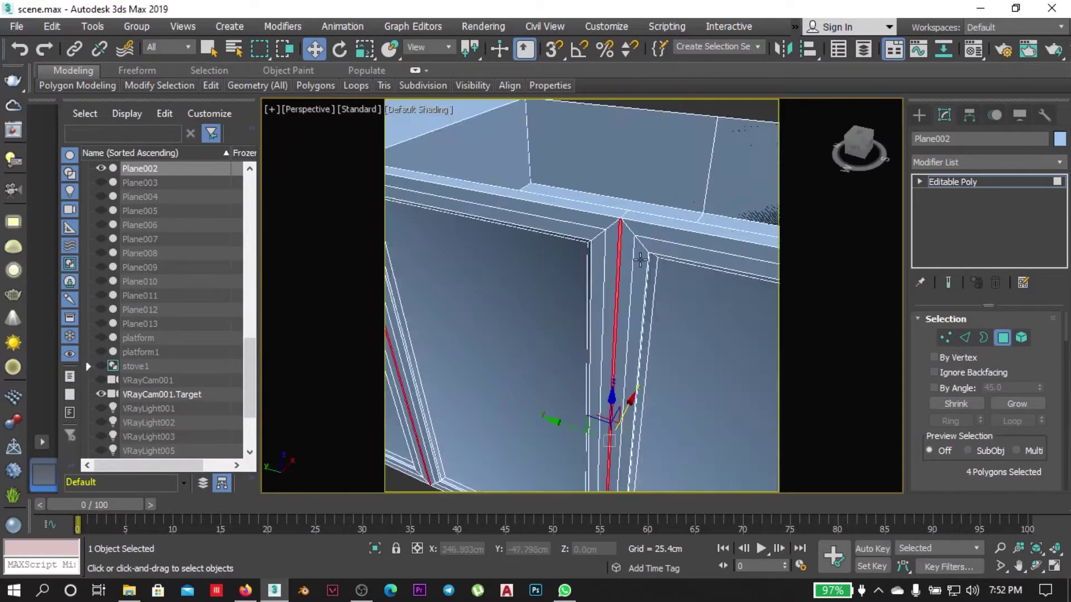
right_click(586, 240)
click(580, 273)
key(t)
key(F3)
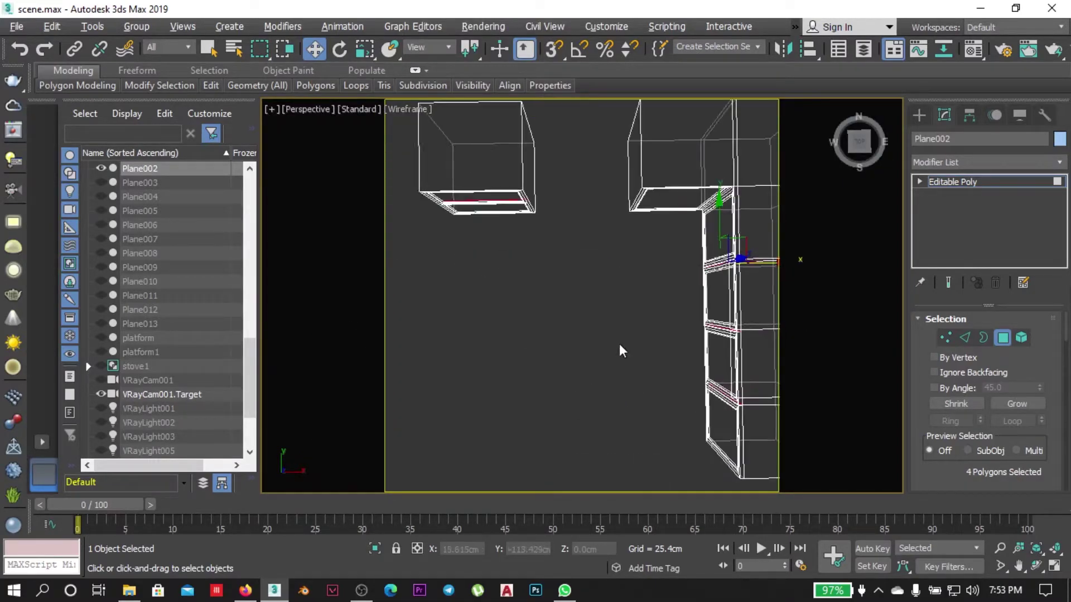
key(6)
key(F3)
Loop-select the edges around a cabinet door frame.
scroll(613, 341, up, 5)
scroll(627, 352, down, 5)
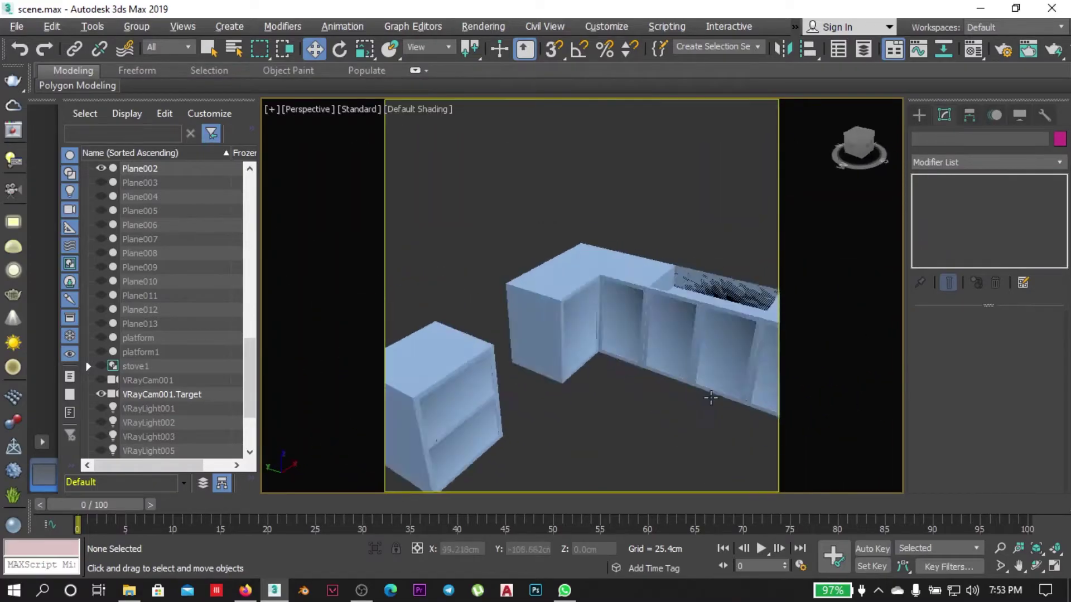
scroll(701, 274, up, 5)
scroll(701, 274, down, 5)
mouse_move(701, 274)
alt+middle_down()
mouse_move(736, 352)
mouse_move(745, 322)
alt+middle_up()
scroll(649, 280, up, 5)
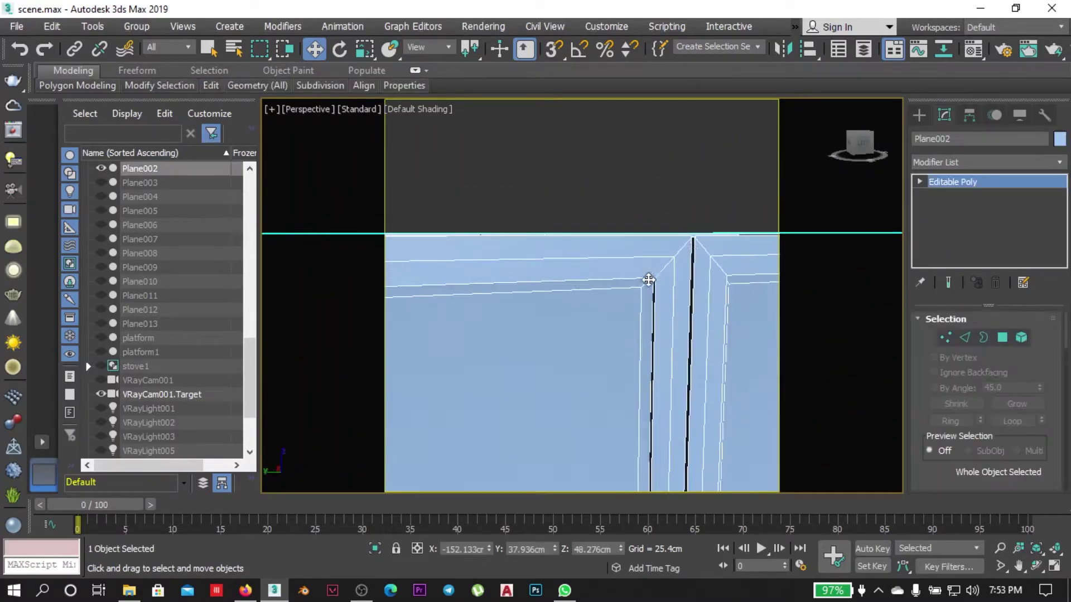
scroll(739, 228, down, 5)
scroll(709, 279, up, 5)
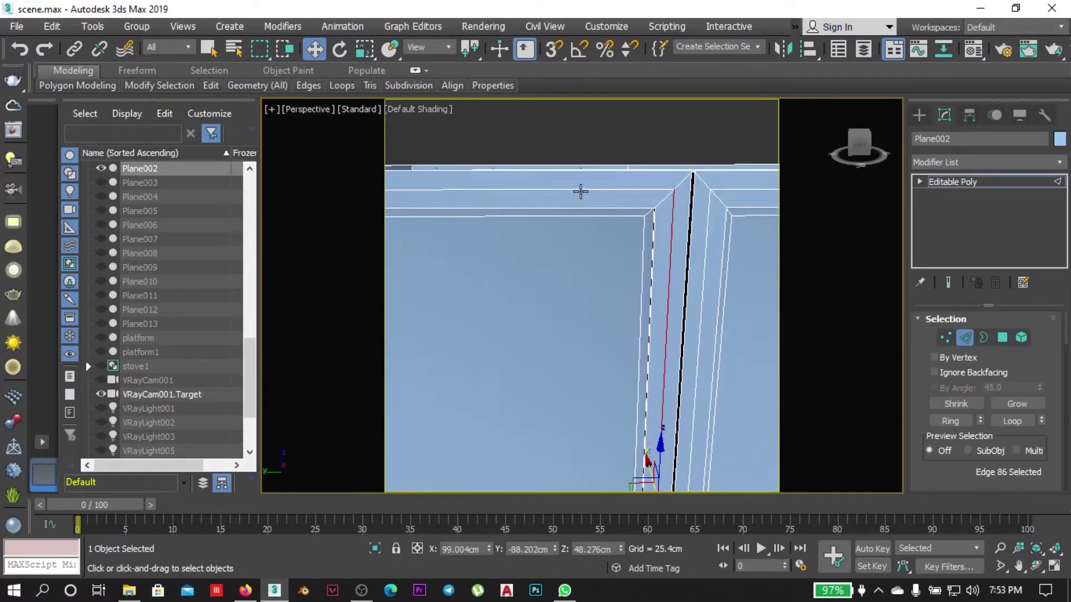
key(alt+l)
scroll(628, 416, down, 5)
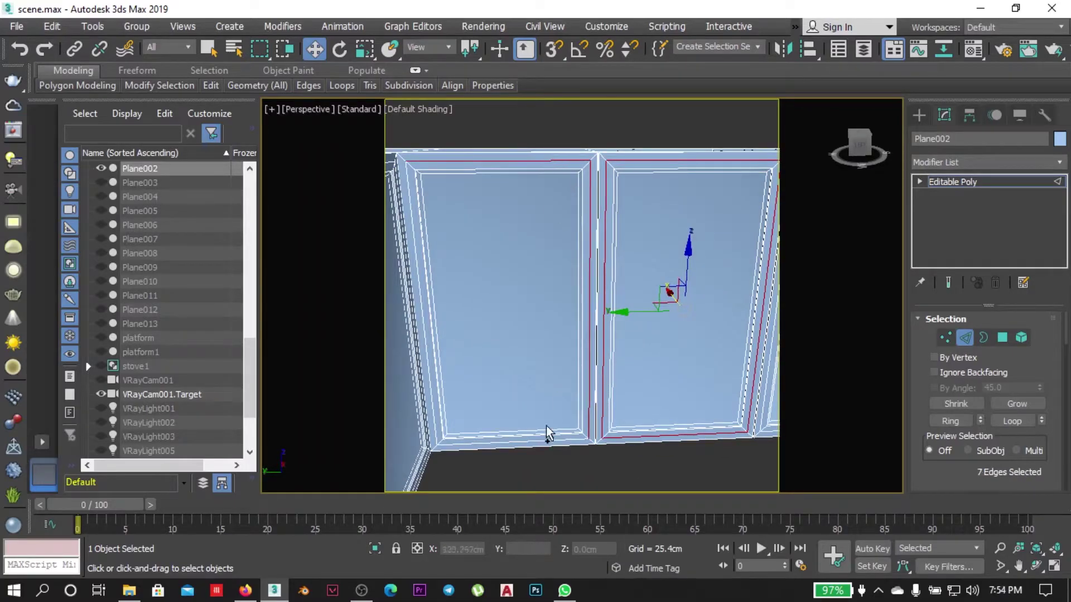
scroll(546, 433, down, 5)
alt+middle_drag(677, 294, 649, 189)
scroll(650, 190, up, 5)
ctrl+click(570, 445)
scroll(635, 443, up, 3)
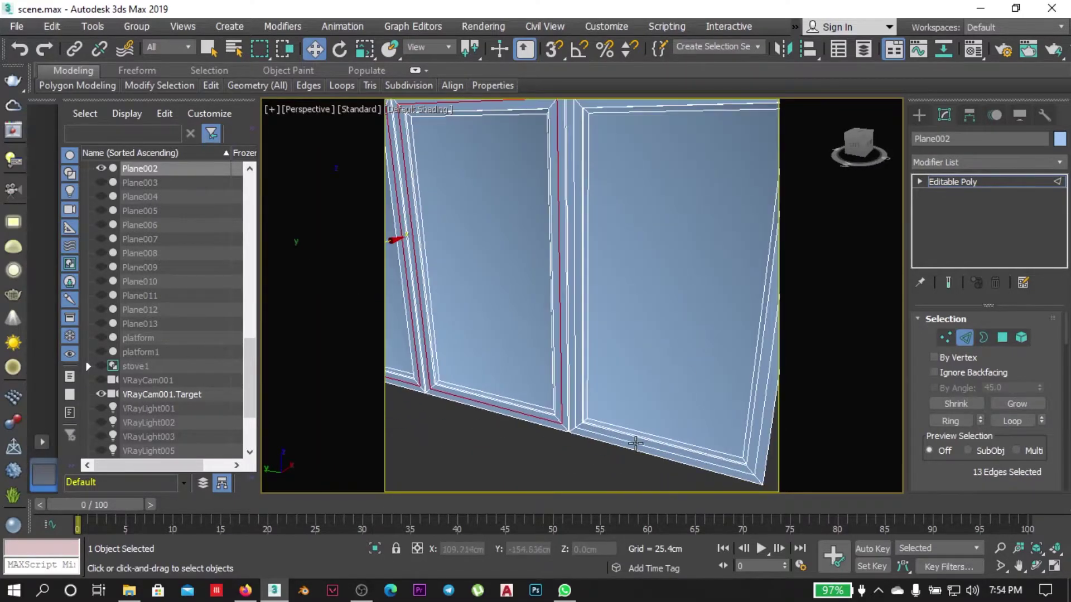
scroll(769, 377, down, 5)
scroll(614, 234, up, 5)
Add the remaining door frame edges and chamfer them.
alt+middle_drag(614, 235, 617, 402)
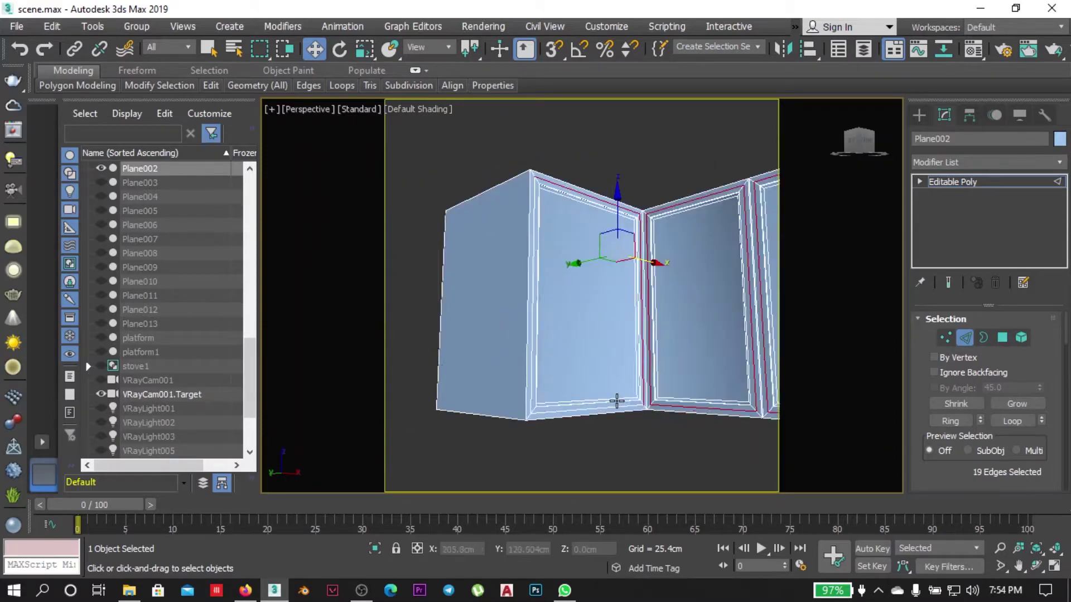
ctrl+click(646, 209)
scroll(645, 454, up, 3)
alt+middle_drag(645, 454, 631, 287)
scroll(631, 287, up, 3)
ctrl+click(662, 443)
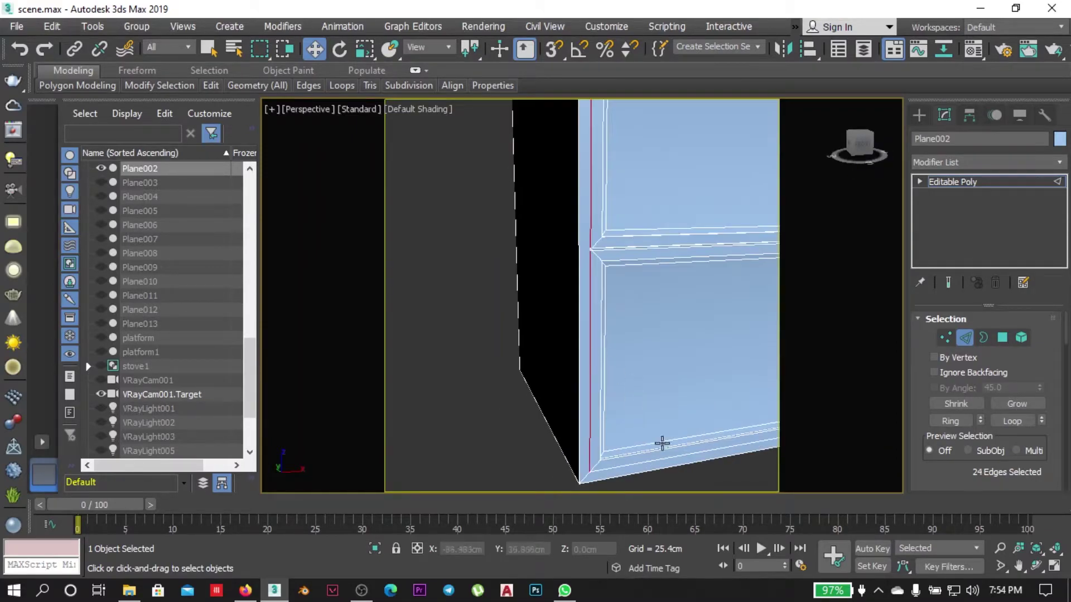
ctrl+click(642, 465)
alt+middle_drag(643, 465, 707, 265)
scroll(479, 314, down, 3)
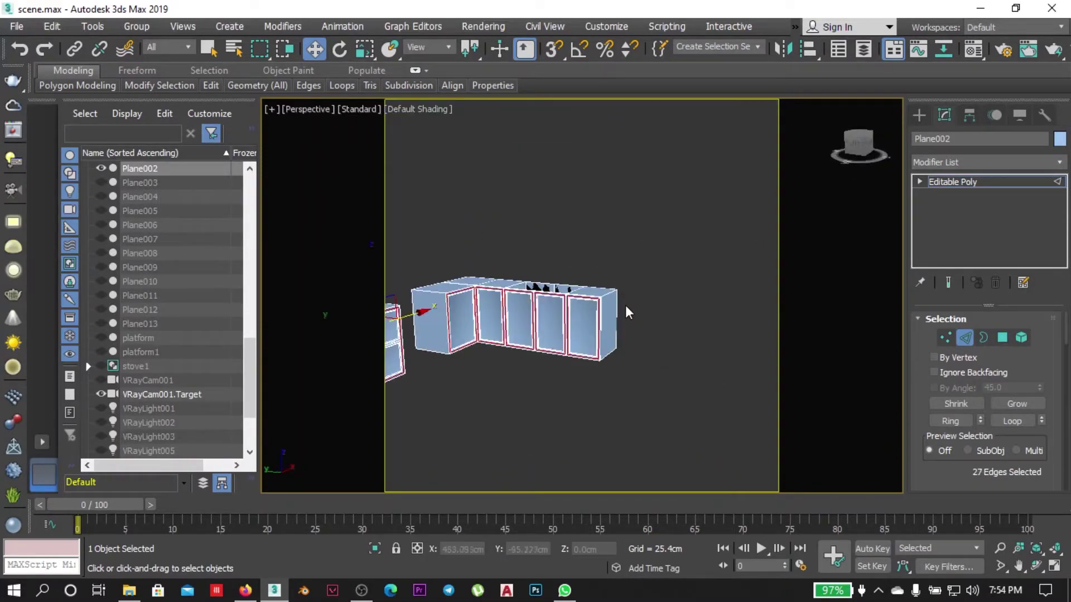
scroll(628, 312, up, 5)
right_click(641, 287)
click(588, 325)
Select the groove faces around the door frame, including its top corner.
key(4)
scroll(764, 318, down, 5)
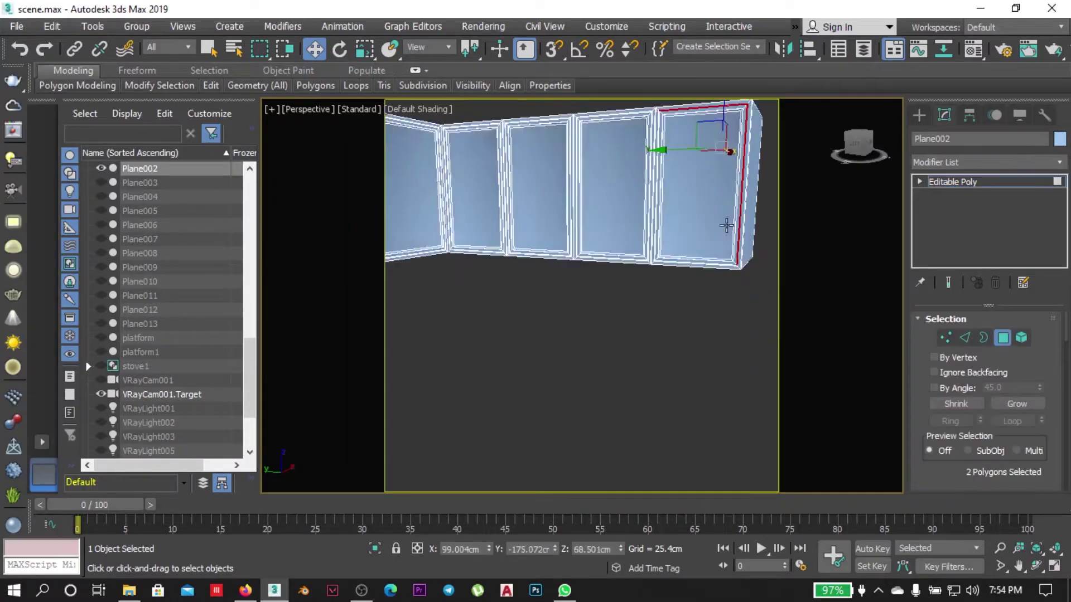
scroll(736, 304, up, 5)
ctrl+click(731, 317)
mouse_move(732, 317)
alt+middle_down()
mouse_move(598, 390)
mouse_move(676, 334)
alt+middle_up()
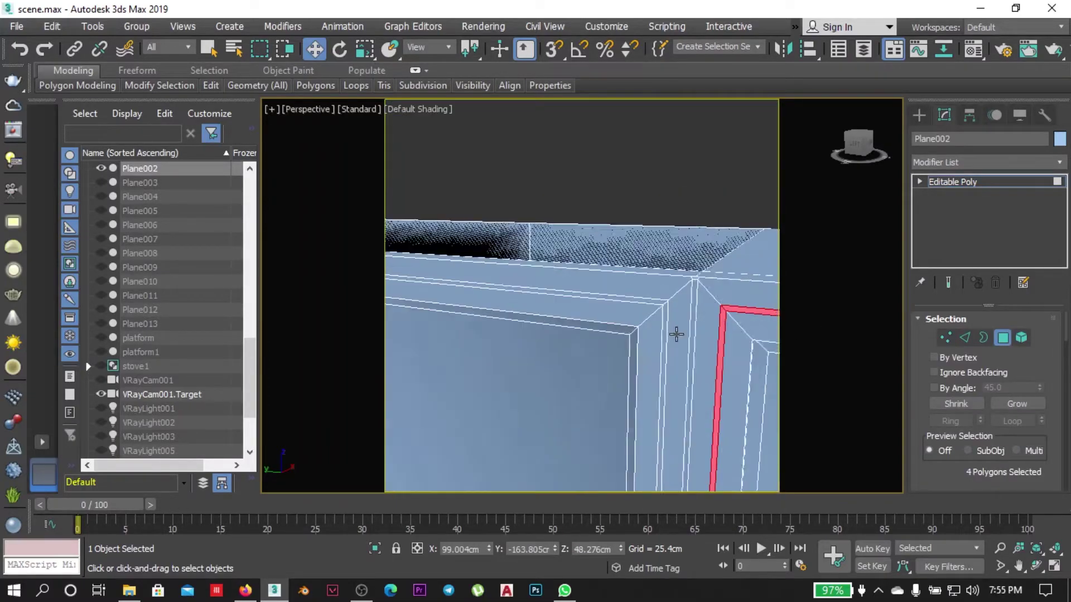
ctrl+click(651, 287)
mouse_move(651, 288)
alt+middle_down()
mouse_move(444, 231)
mouse_move(588, 414)
mouse_move(585, 182)
mouse_move(550, 299)
mouse_move(550, 394)
mouse_move(675, 394)
mouse_move(602, 222)
alt+middle_up()
ctrl+click(585, 182)
ctrl+click(550, 395)
ctrl+click(675, 394)
ctrl+click(602, 222)
scroll(602, 222, down, 3)
scroll(702, 187, up, 3)
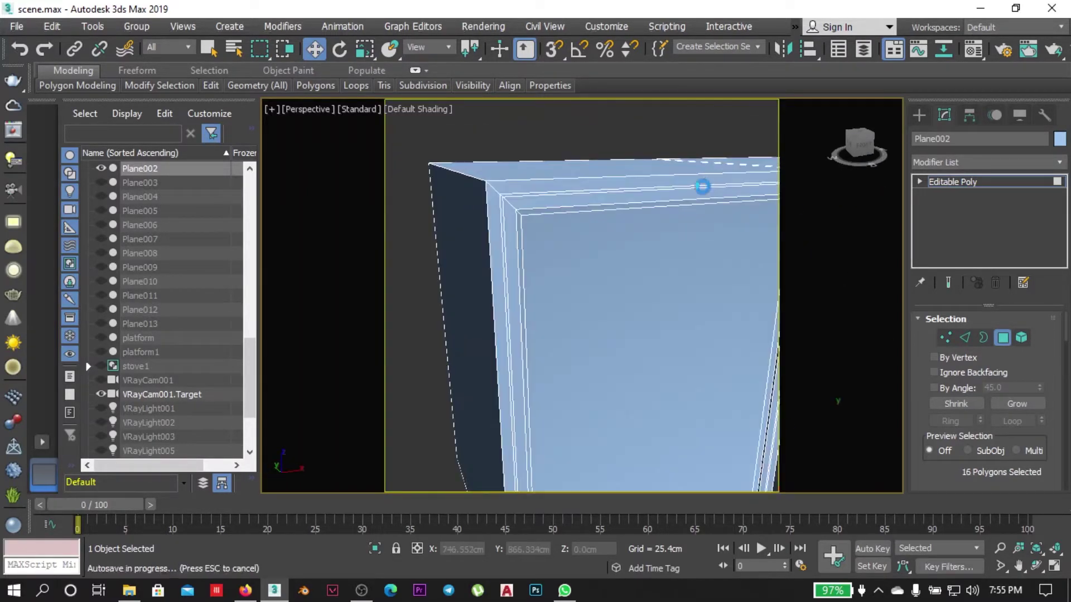
scroll(710, 186, down, 5)
scroll(514, 426, up, 5)
Select the remaining groove strips and extrude them inward by -2.352 cm.
alt+middle_drag(514, 426, 623, 352)
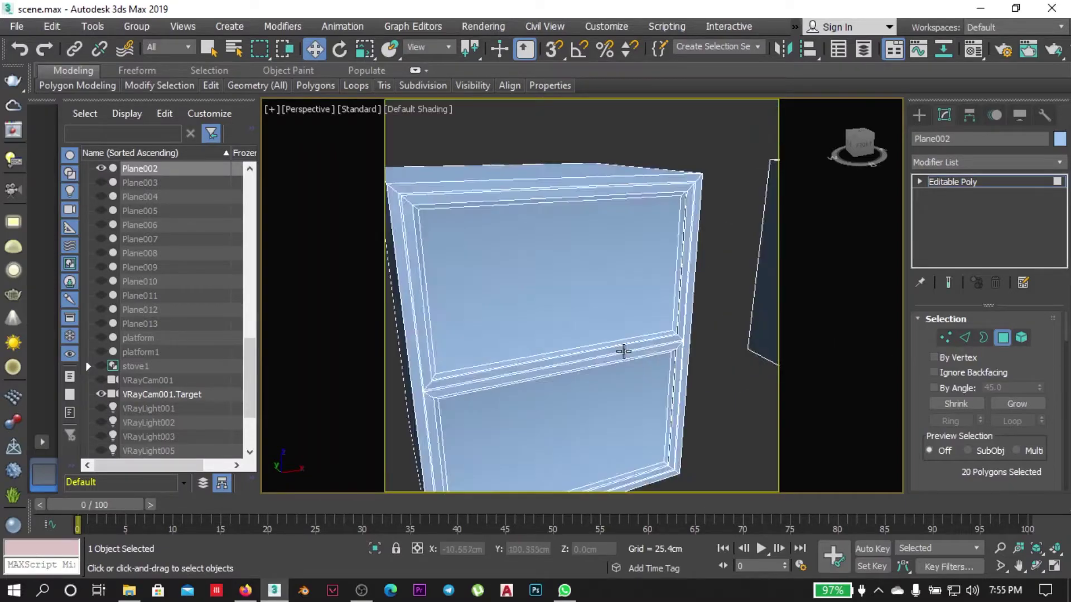
scroll(732, 339, up, 5)
ctrl+click(731, 339)
scroll(731, 339, down, 5)
scroll(490, 268, up, 5)
ctrl+click(489, 268)
ctrl+click(566, 400)
mouse_move(490, 268)
alt+middle_down()
mouse_move(566, 400)
mouse_move(747, 300)
alt+middle_up()
scroll(641, 282, up, 5)
ctrl+click(641, 199)
scroll(640, 199, down, 5)
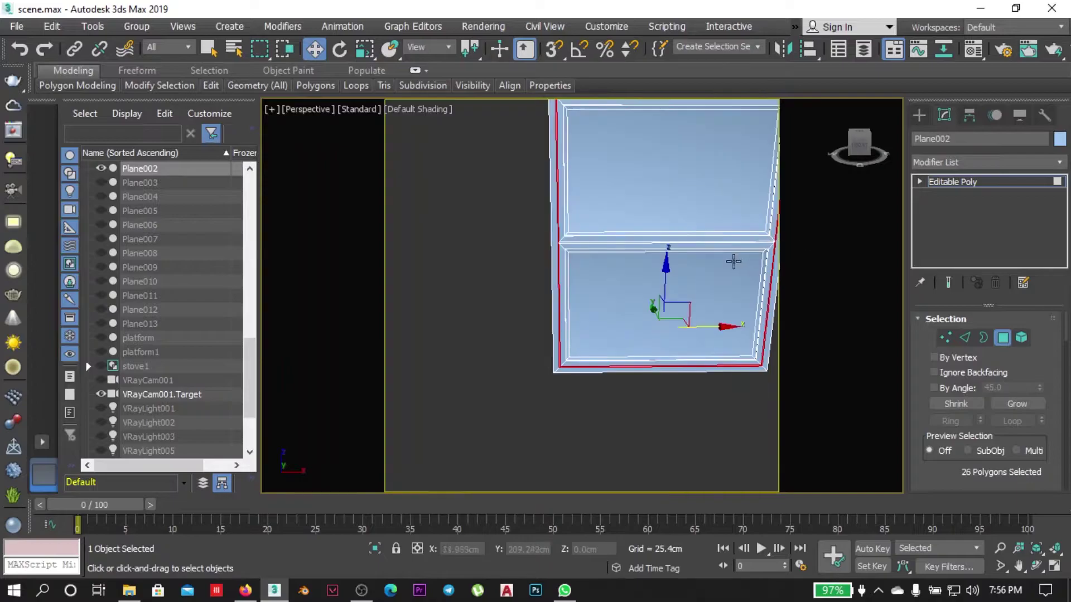
key(t)
right_click(626, 258)
click(566, 277)
scroll(566, 276, up, 5)
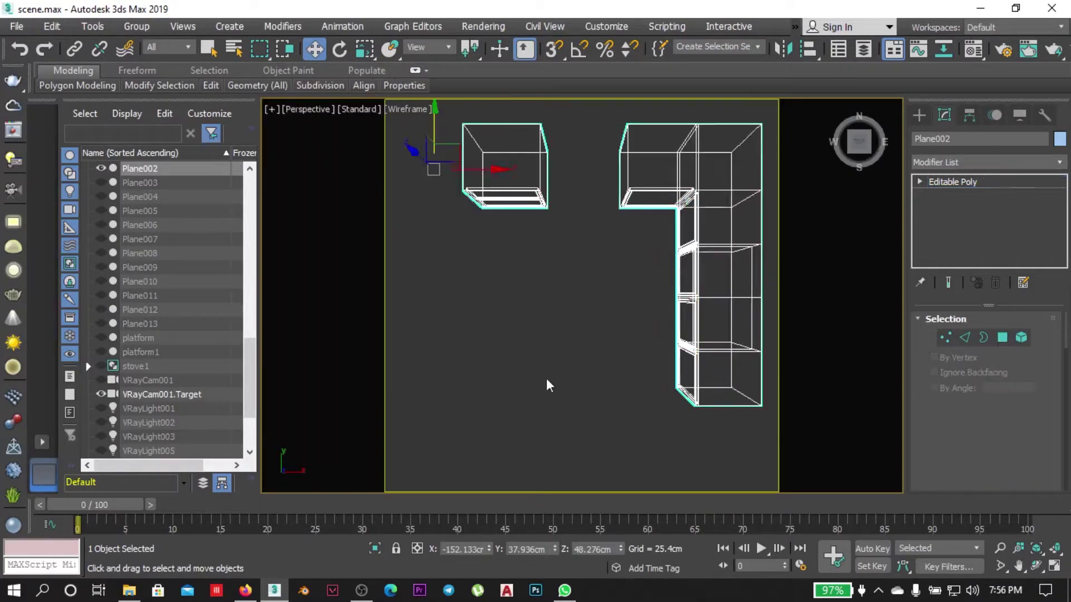
Unhide all objects and isolate the cabinets again.
right_click(575, 139)
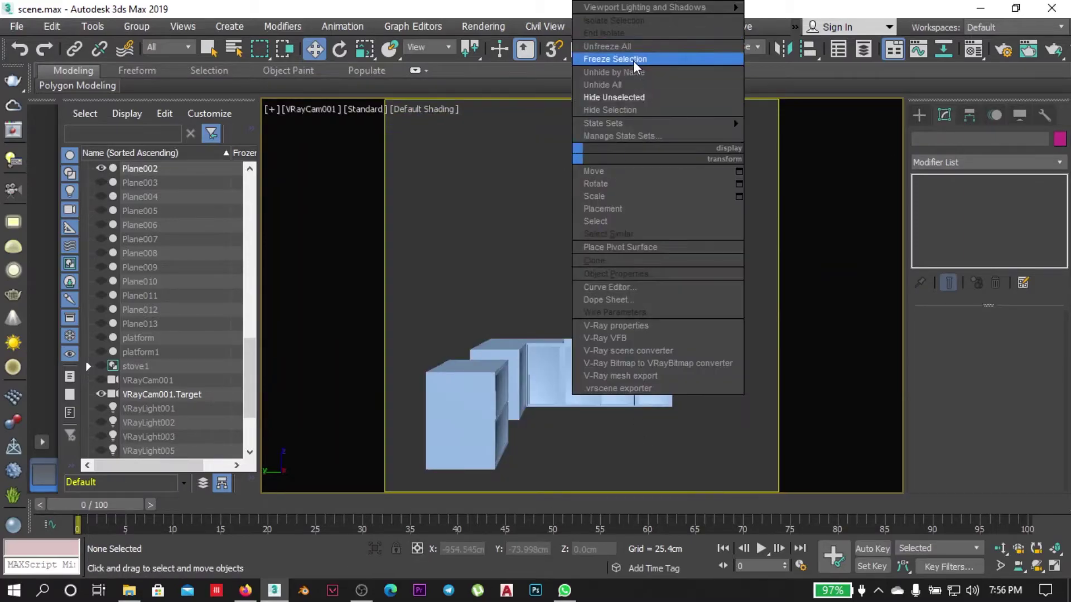
click(634, 60)
key(alt+q)
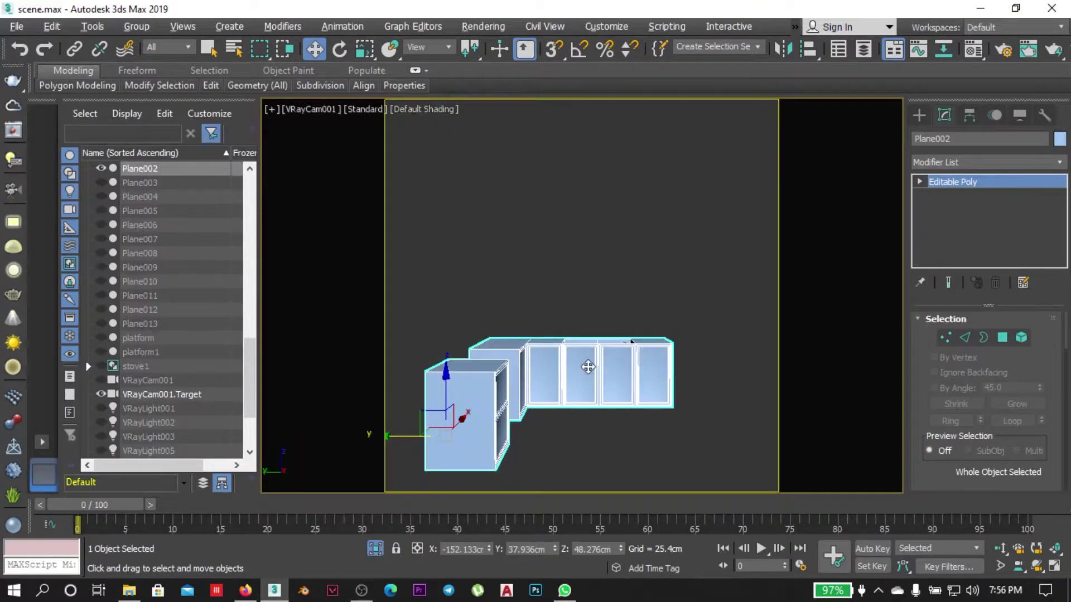
Draw a thin flat box over the cabinets and convert it to editable poly.
key(t)
drag(630, 269, 684, 276)
key(z)
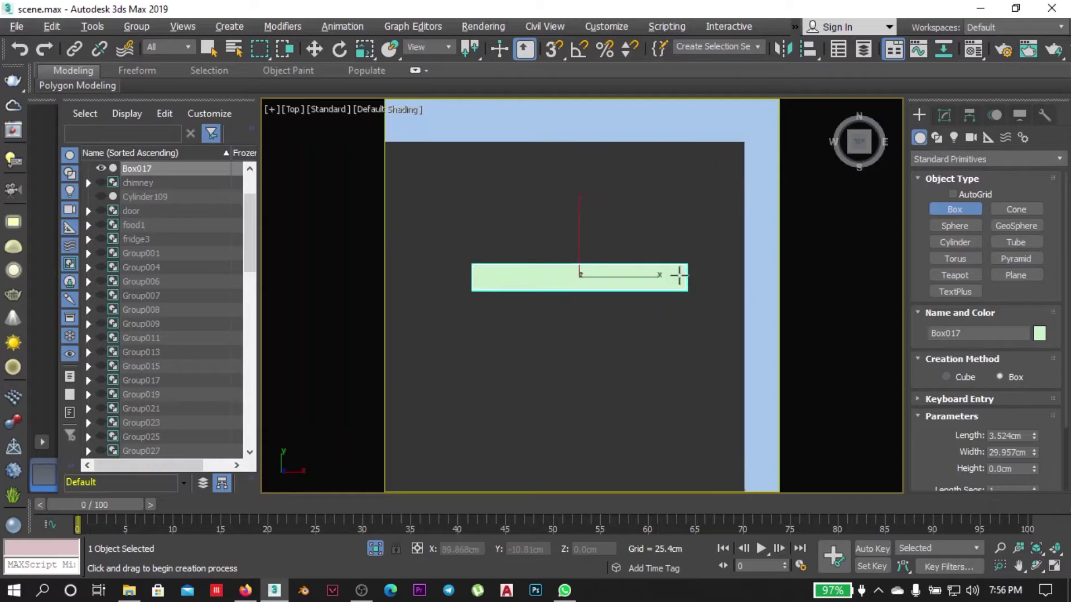
key(f)
scroll(575, 380, down, 3)
key(w)
key(z)
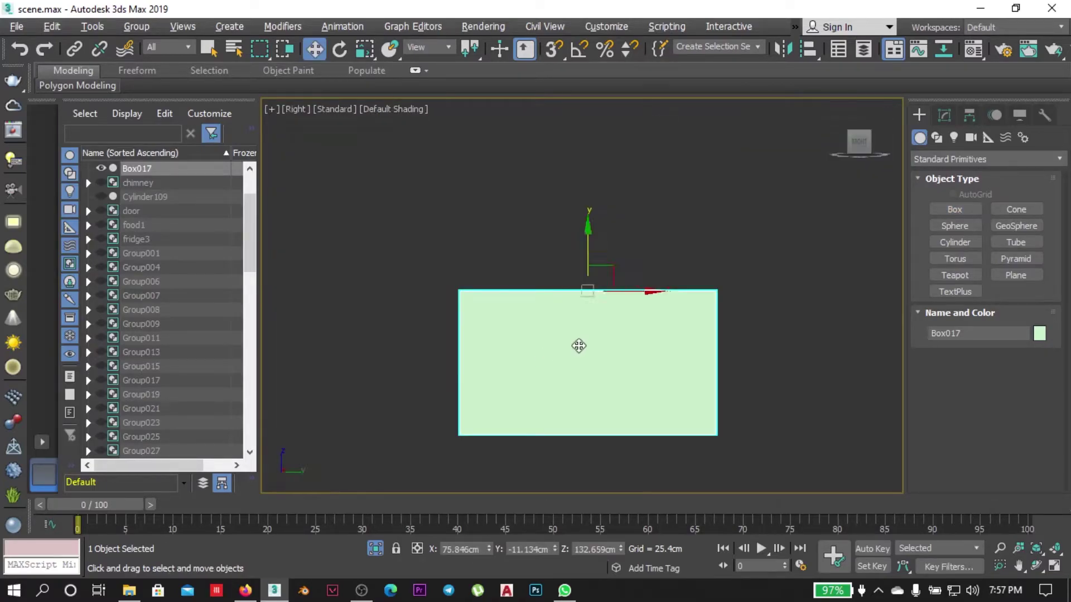
right_click(627, 294)
click(725, 424)
key(p)
key(r)
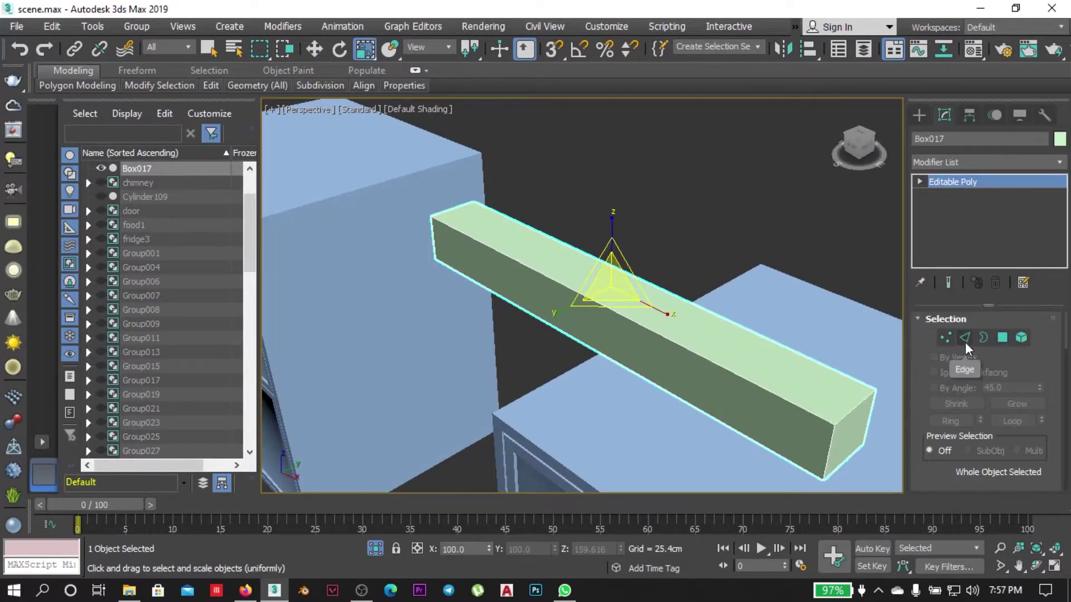
Connect the box's long edges with two new cuts.
click(965, 338)
key(t)
drag(681, 435, 580, 206)
right_click(580, 206)
click(411, 268)
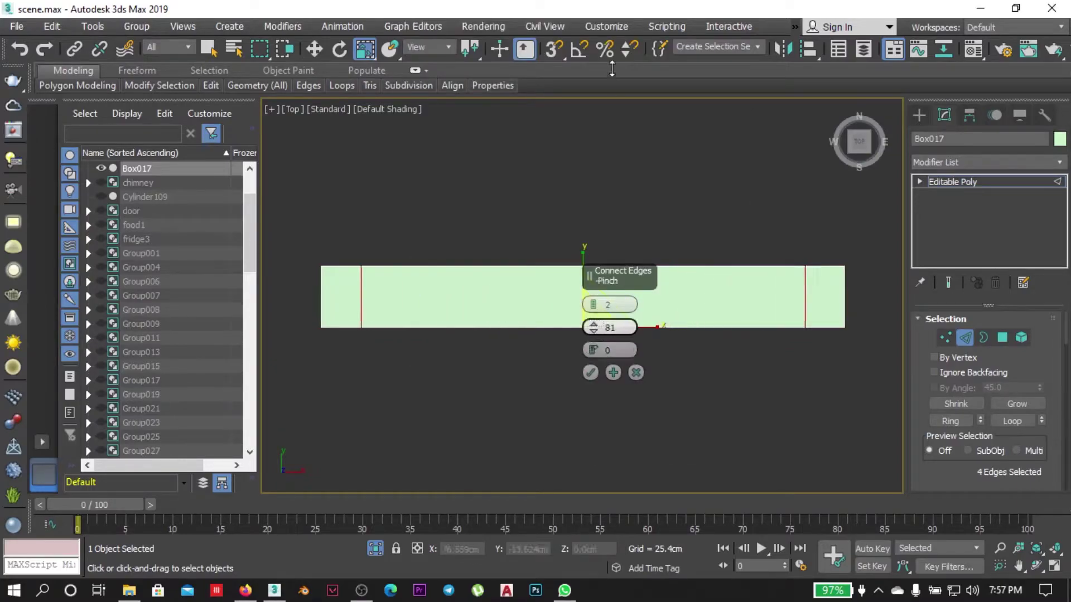
Extrude the box's two end faces 3.182cm to form the U-shaped handle arms.
key(4)
ctrl+click(827, 304)
key(f)
key(shift+e)
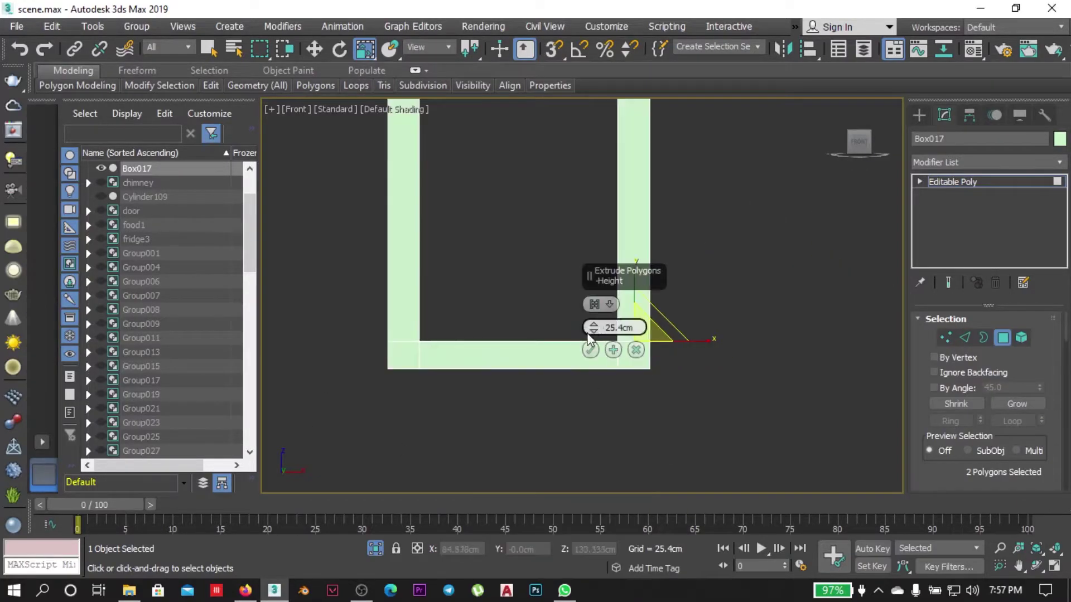
drag(620, 182, 771, 468)
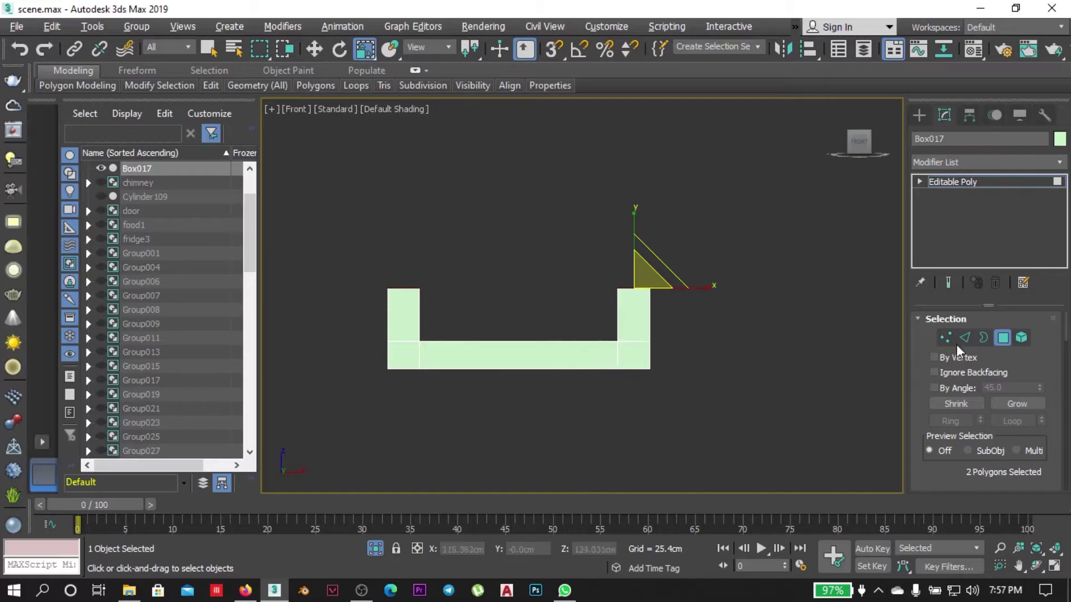
Step back through earlier views and orbit around the handle and L-shaped cabinet.
key(shift+z)
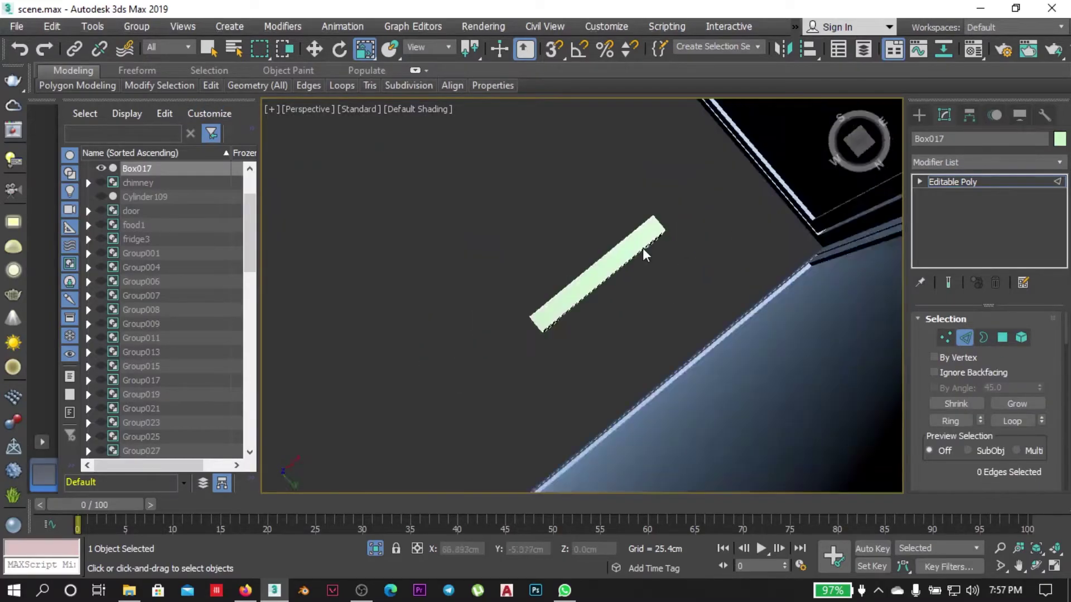
key(shift+z)
key(shift+z)
key(shift+z)
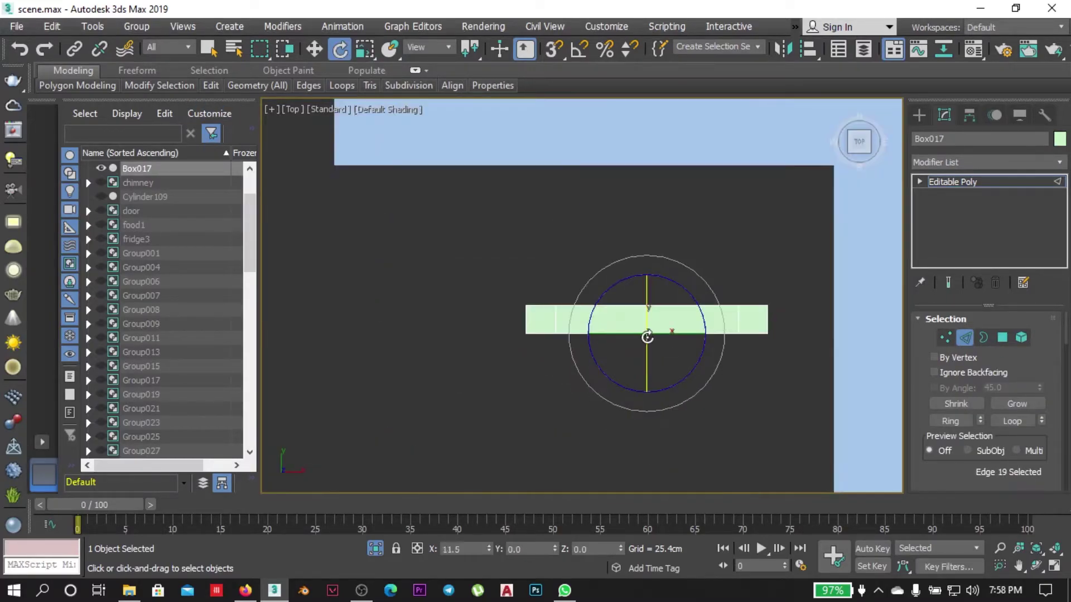
key(shift+z)
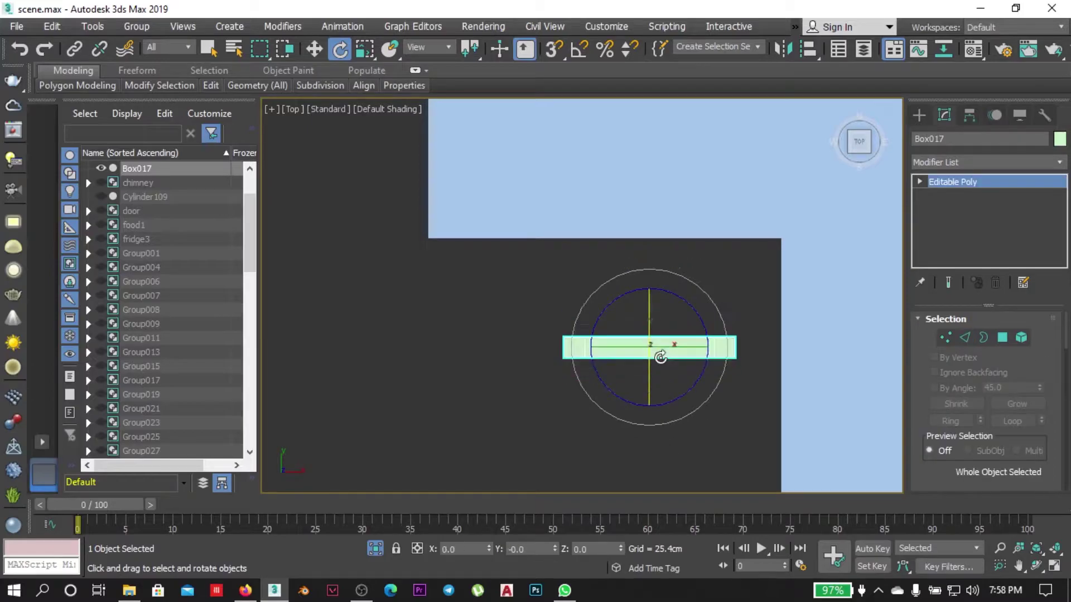
key(shift+z)
key(shift+z)
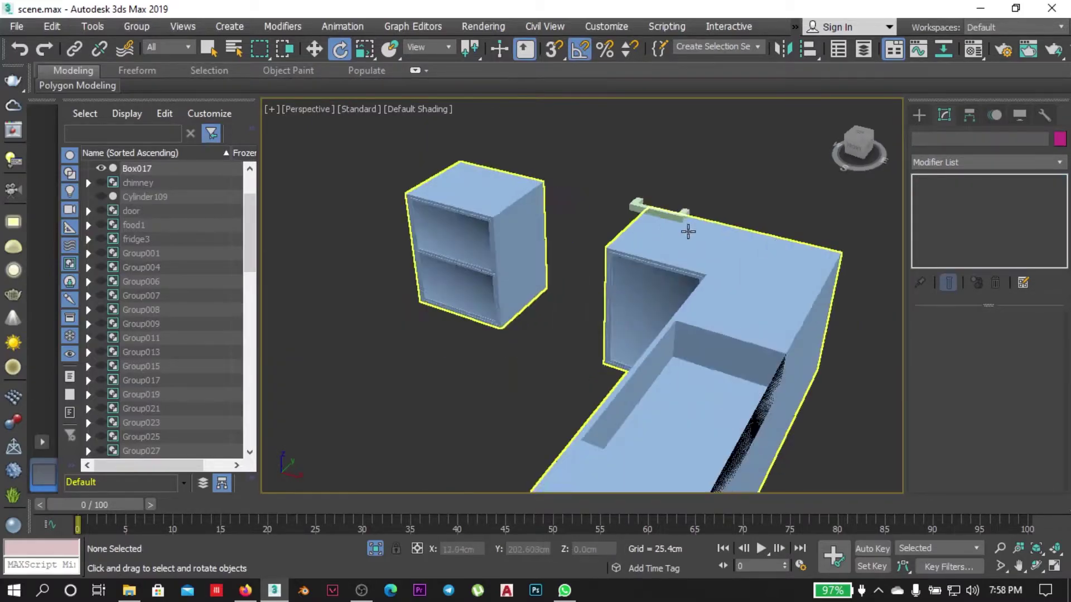
key(shift+z)
key(shift+z)
scroll(714, 418, up, 3)
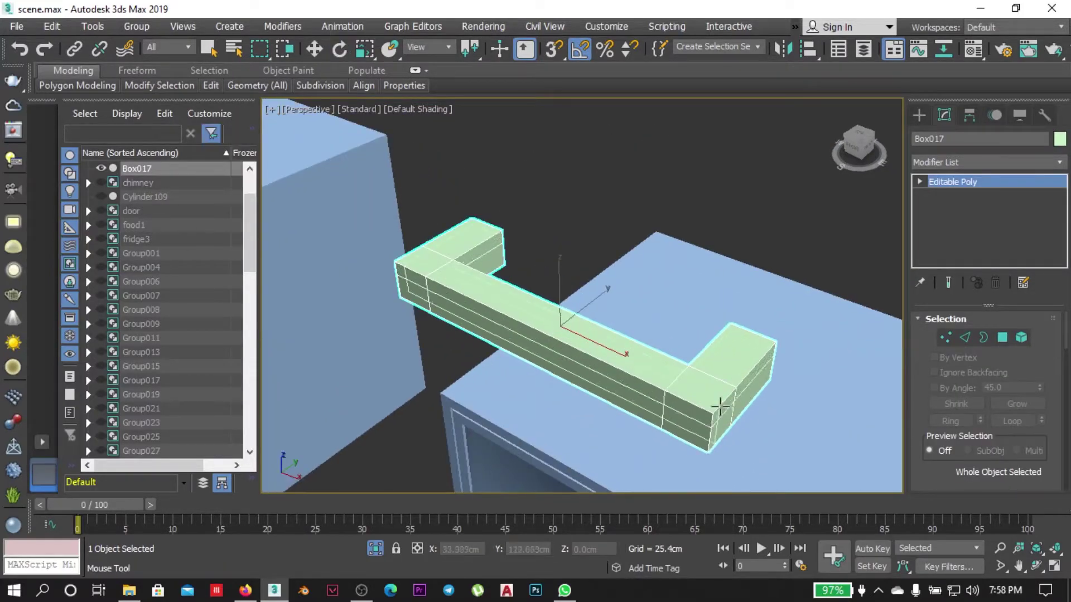
scroll(709, 435, up, 3)
mouse_move(709, 435)
alt+middle_down()
mouse_move(498, 342)
mouse_move(619, 319)
mouse_move(701, 251)
mouse_move(591, 291)
mouse_move(683, 300)
alt+middle_up()
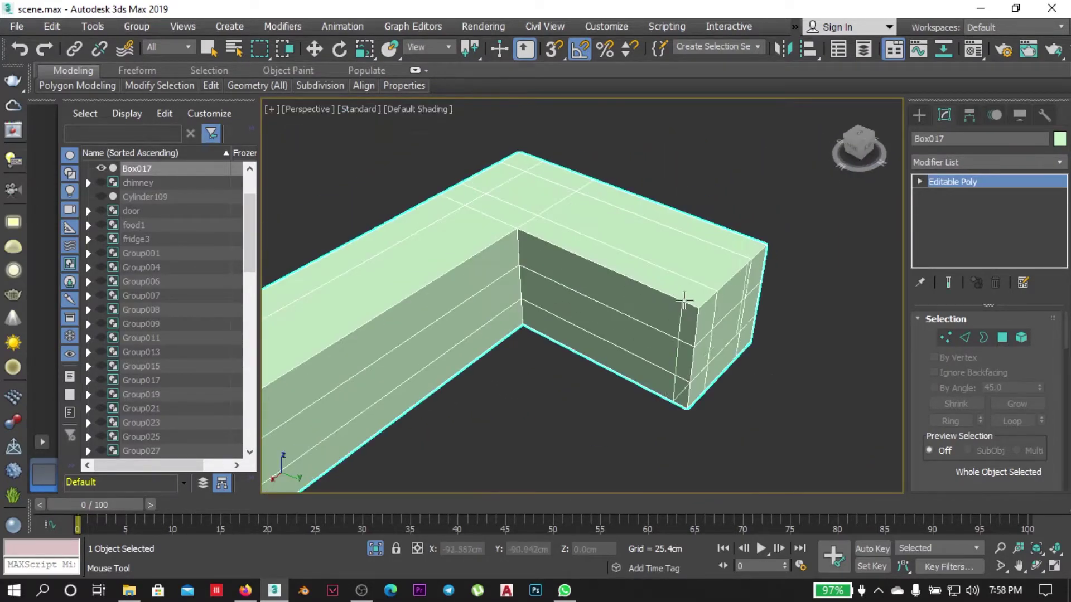
scroll(607, 203, up, 5)
scroll(490, 342, down, 8)
key(t)
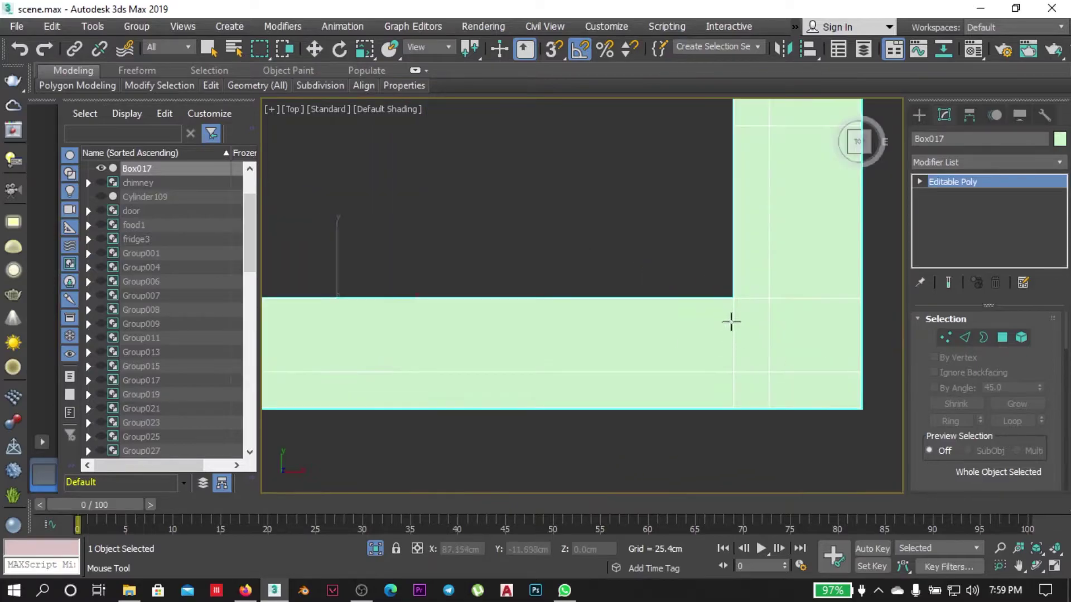
mouse_move(733, 318)
alt+middle_down()
mouse_move(626, 328)
mouse_move(438, 284)
mouse_move(706, 329)
alt+middle_up()
key(p)
Add a TurboSmooth modifier to the Box017 cabinet handle.
click(985, 162)
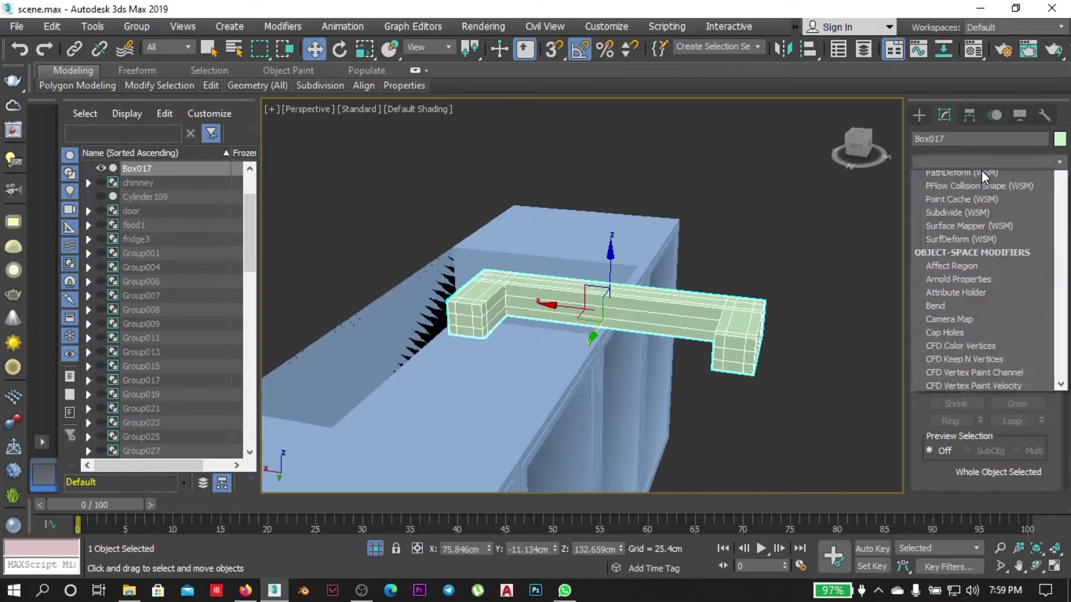
click(971, 312)
mouse_move(772, 318)
alt+middle_down()
mouse_move(637, 348)
mouse_move(746, 352)
mouse_move(731, 297)
alt+middle_up()
key(t)
key(p)
key(e)
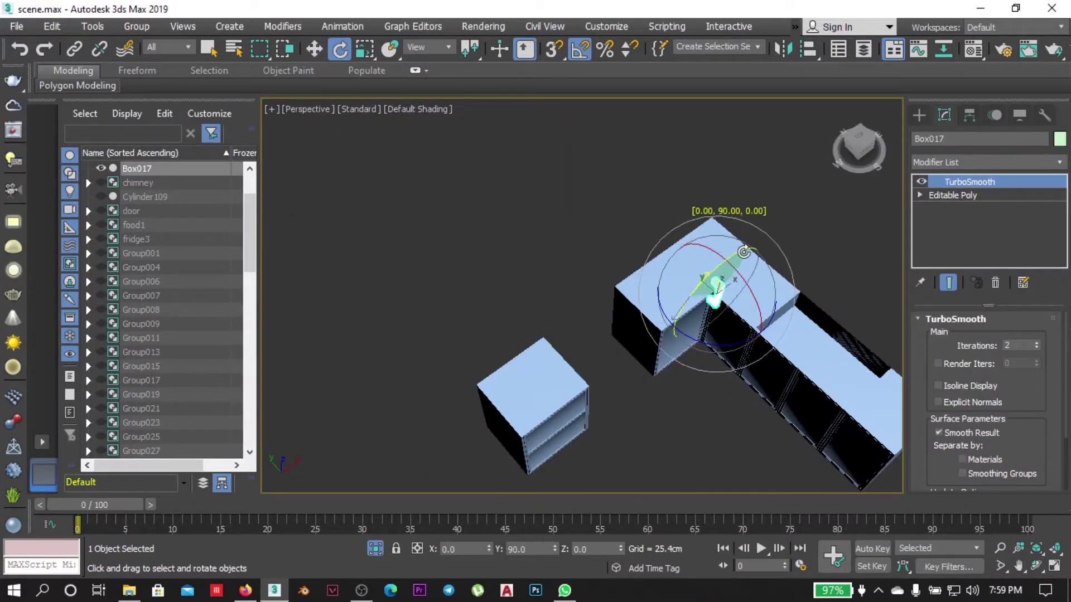
key(f)
key(w)
key(t)
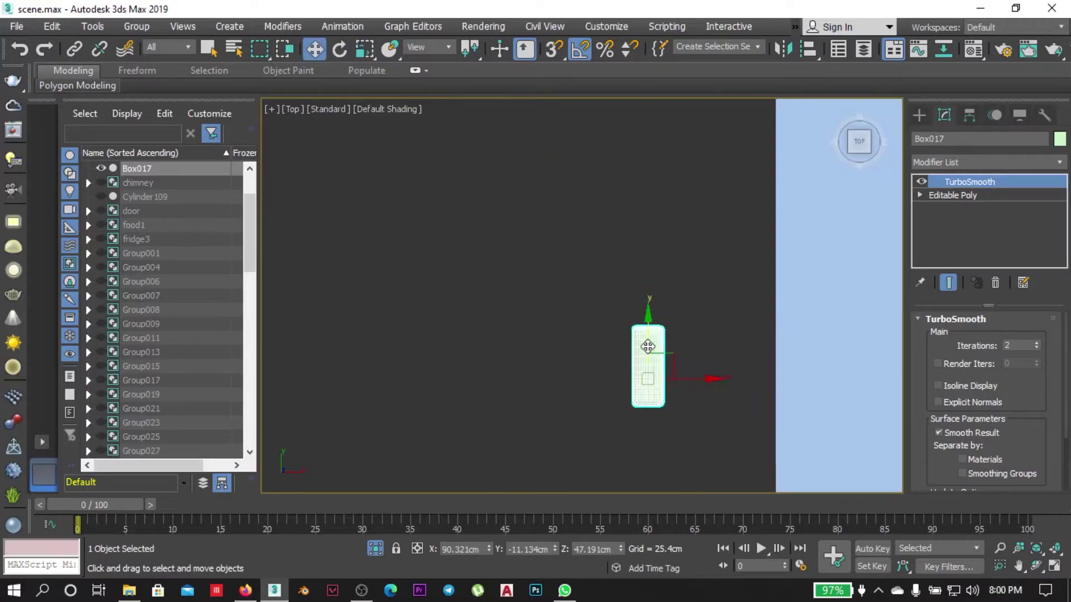
key(z)
Make a copy of the handle rotated 90 degrees in Top view.
mouse_move(641, 368)
alt+middle_down()
mouse_move(819, 368)
mouse_move(635, 270)
alt+middle_up()
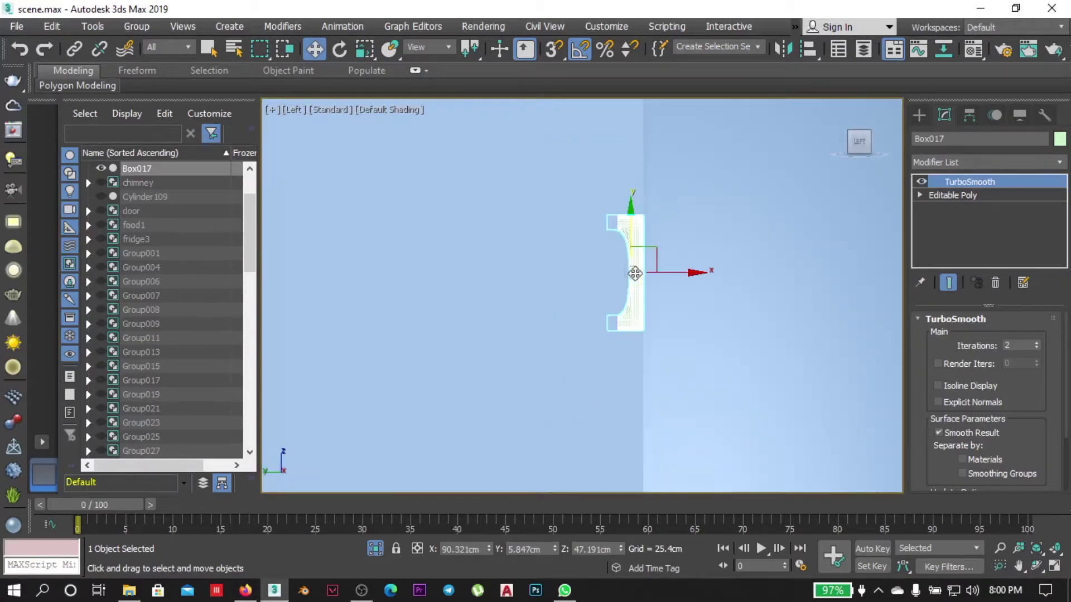
key(p)
key(t)
key(e)
shift+drag(645, 246, 641, 248)
key(Return)
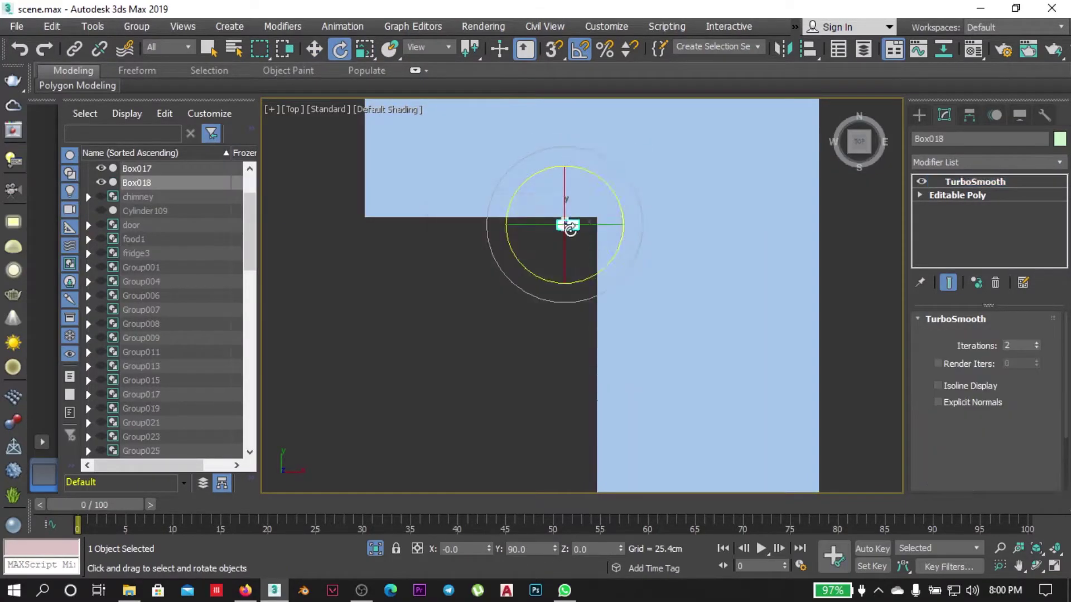
key(w)
Place instanced handle copies, through Box021, onto the next cabinet doors.
alt+middle_drag(605, 337, 693, 277)
key(l)
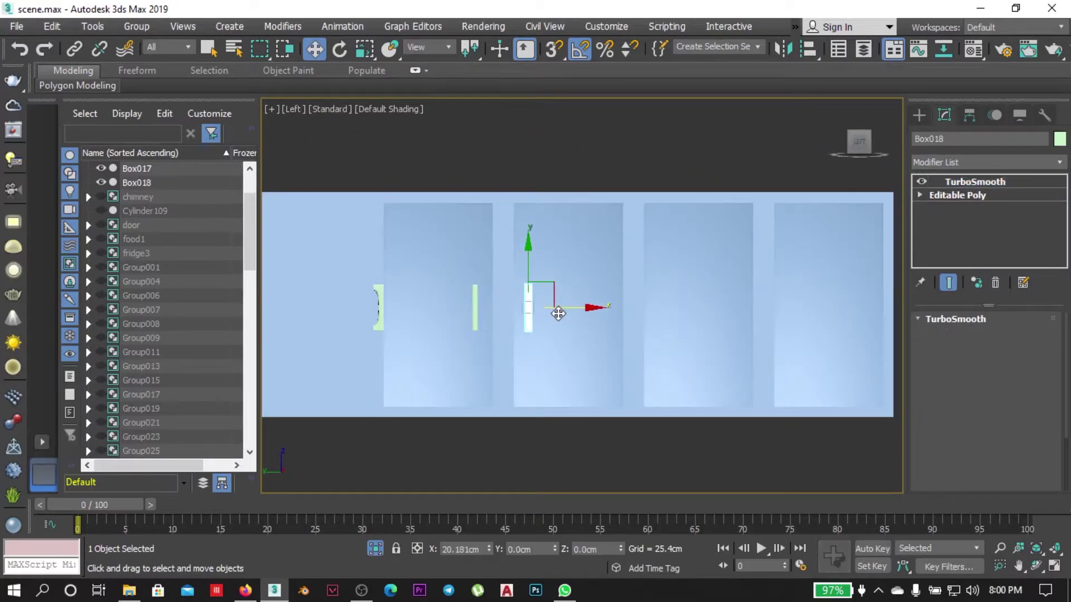
scroll(558, 314, up, 4)
key(F3)
mouse_move(534, 337)
shift+mouse_down()
mouse_move(673, 344)
mouse_move(692, 356)
shift+mouse_up()
key(Return)
scroll(581, 344, down, 4)
click(545, 363)
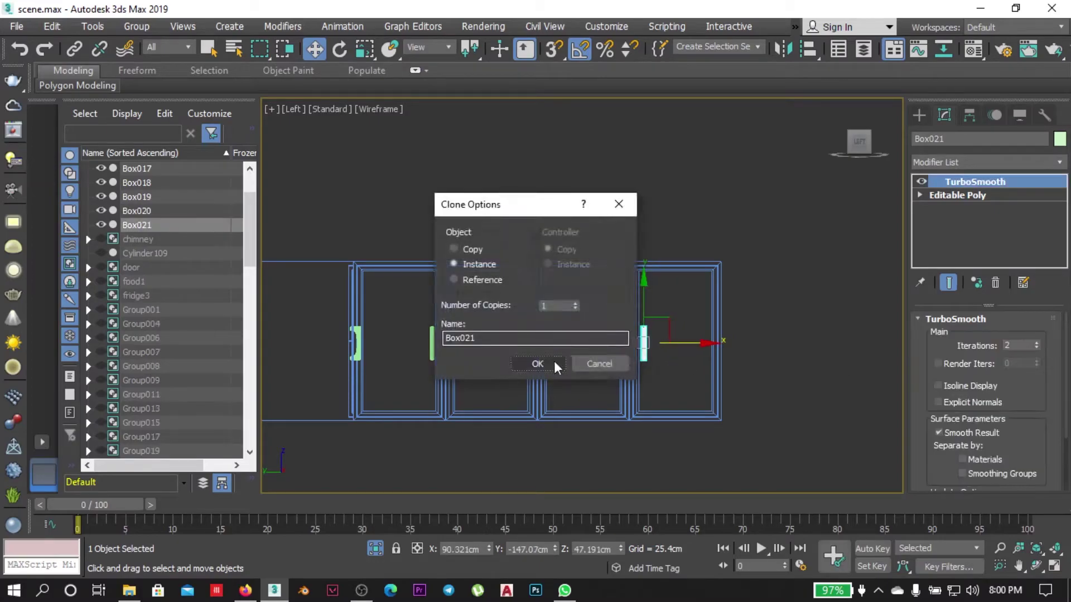
click(557, 363)
scroll(674, 310, up, 3)
Check the copied handles in Top view, selecting the four copies and then Box018 alone.
key(t)
drag(676, 442, 652, 287)
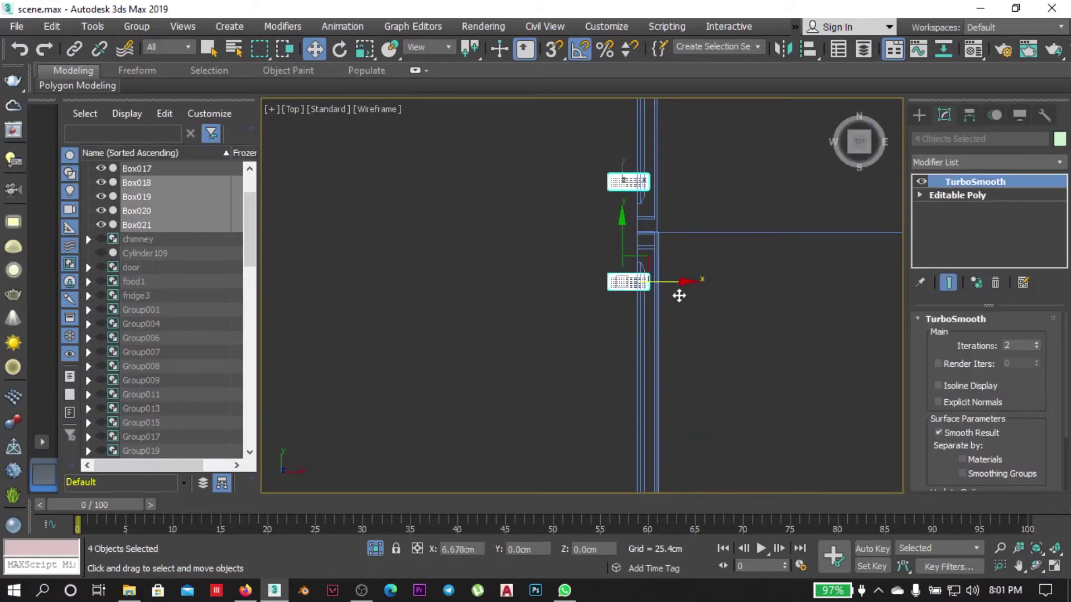
click(679, 296)
scroll(679, 296, up, 3)
click(630, 270)
scroll(683, 373, up, 3)
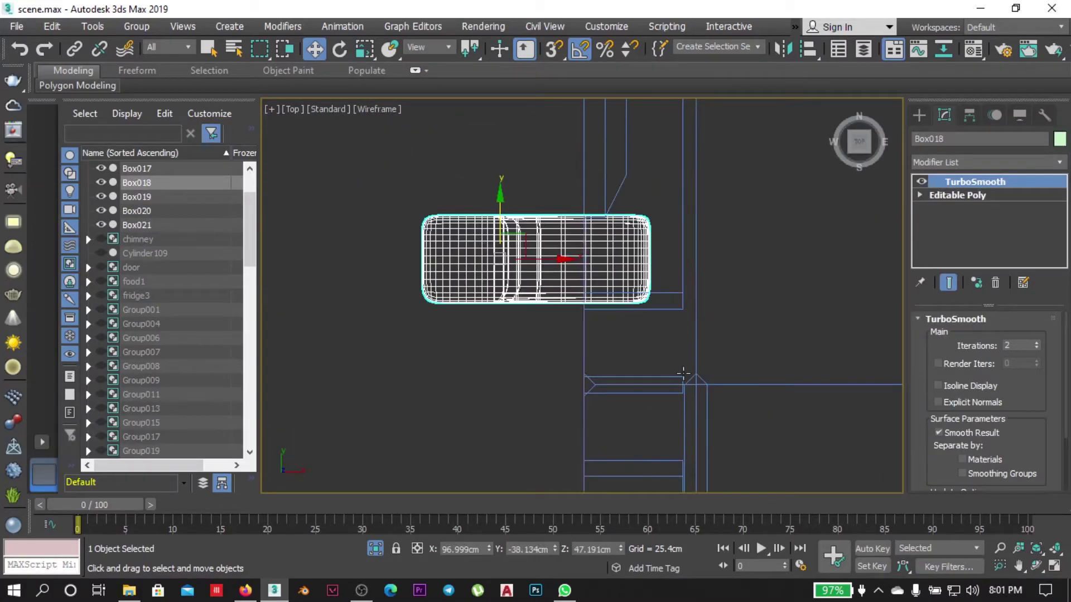
scroll(598, 280, down, 4)
click(567, 314)
Select the original Box017 handle and return to the camera view.
click(773, 300)
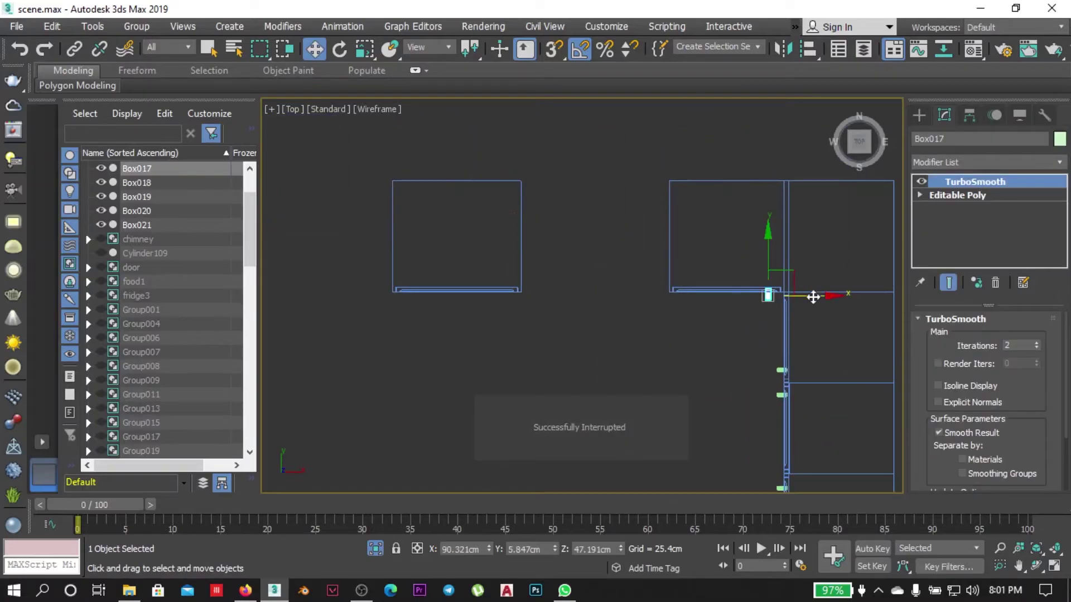
key(f)
key(e)
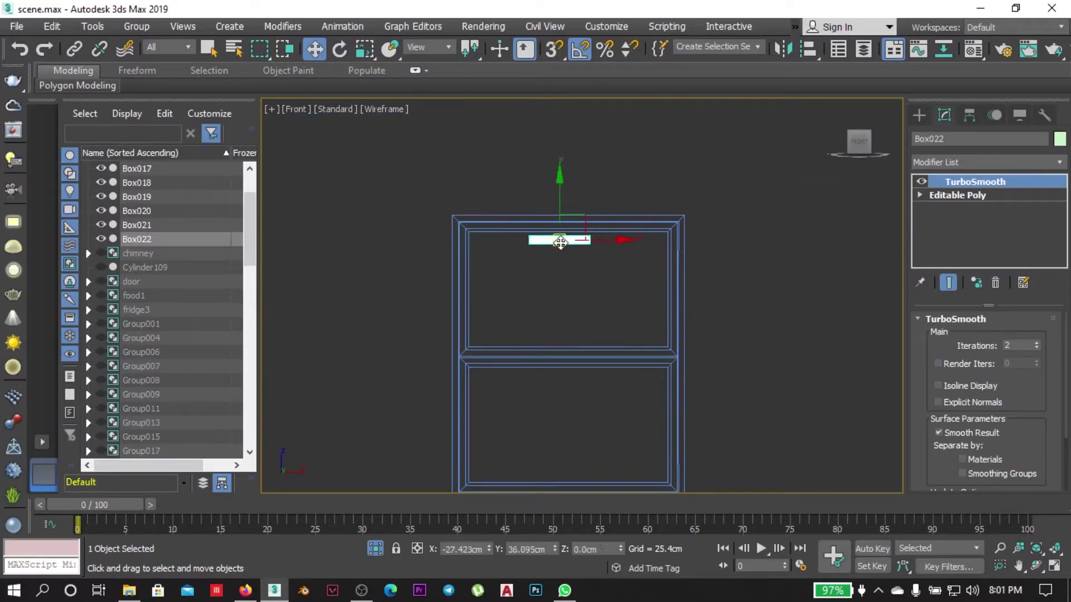
key(r)
key(z)
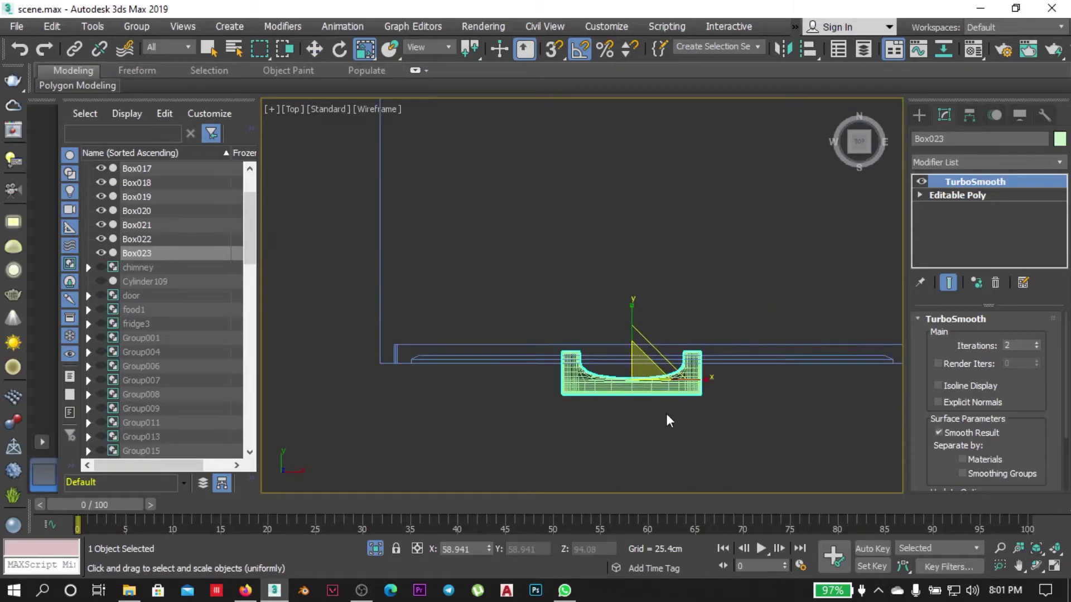
key(c)
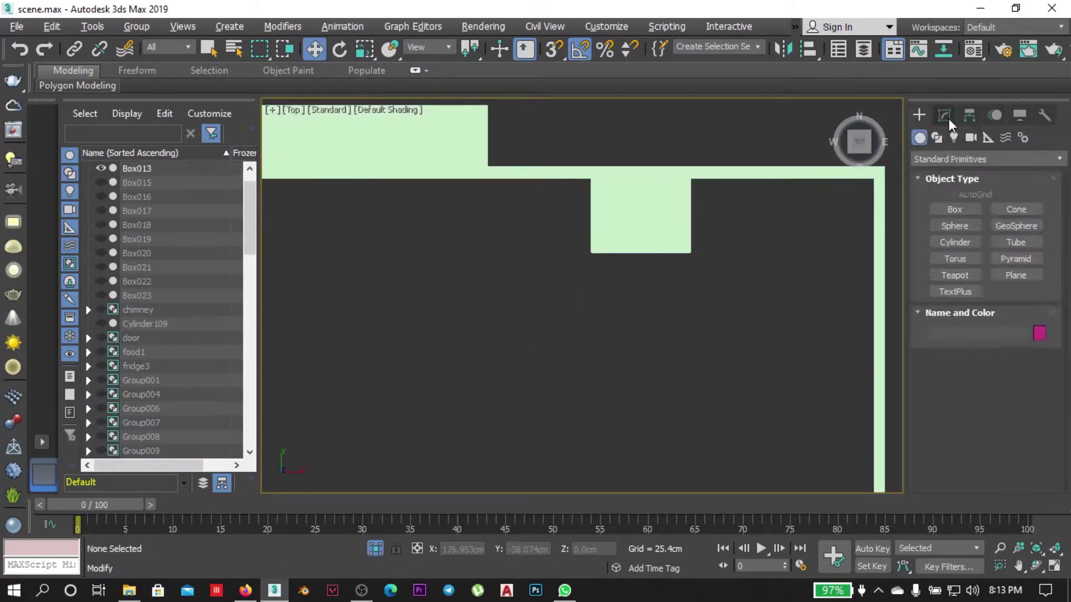
Trace the Line003 outline with snaps along the cabinet corners in wireframe.
click(955, 222)
scroll(627, 167, up, 3)
key(F3)
key(s)
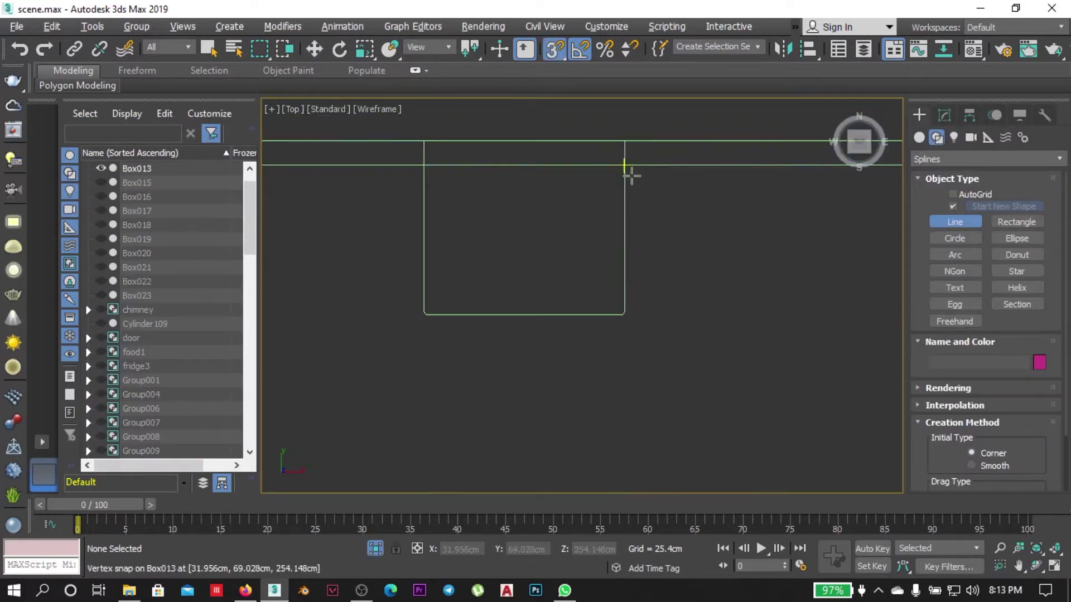
click(629, 172)
scroll(629, 173, down, 2)
middle_drag(519, 205, 613, 246)
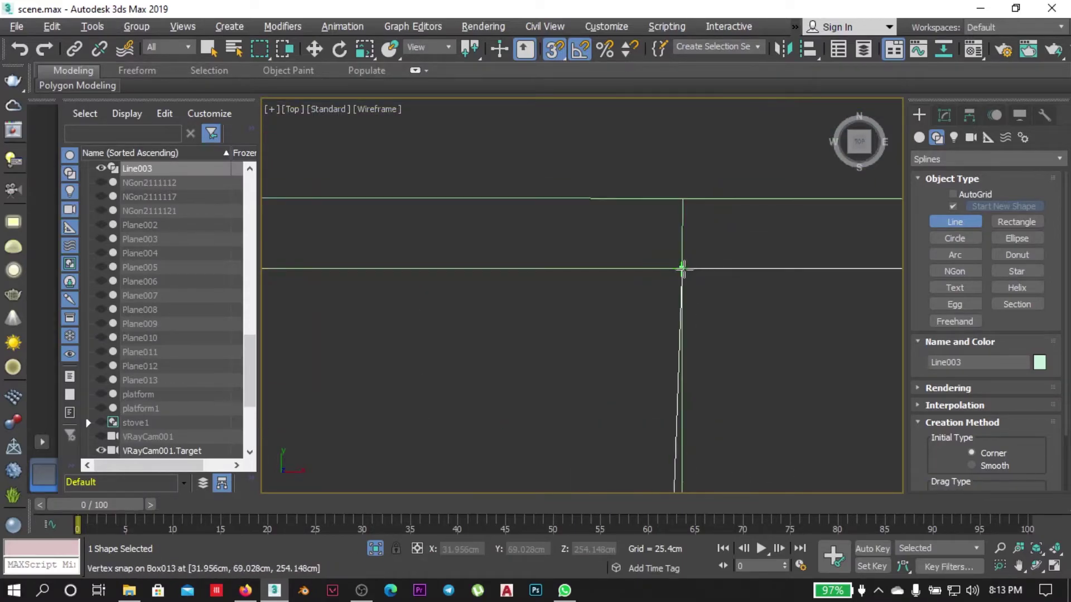
Convert Line003 to an editable poly and select a corner vertex to move.
right_click(554, 325)
click(786, 523)
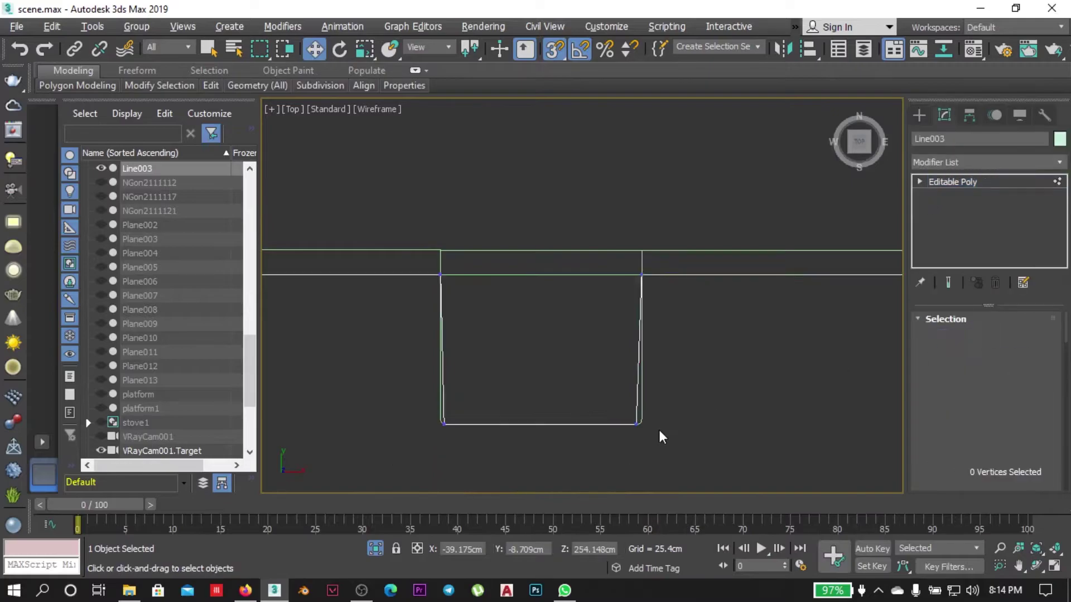
scroll(642, 424, up, 5)
key(1)
key(w)
click(591, 409)
key(f)
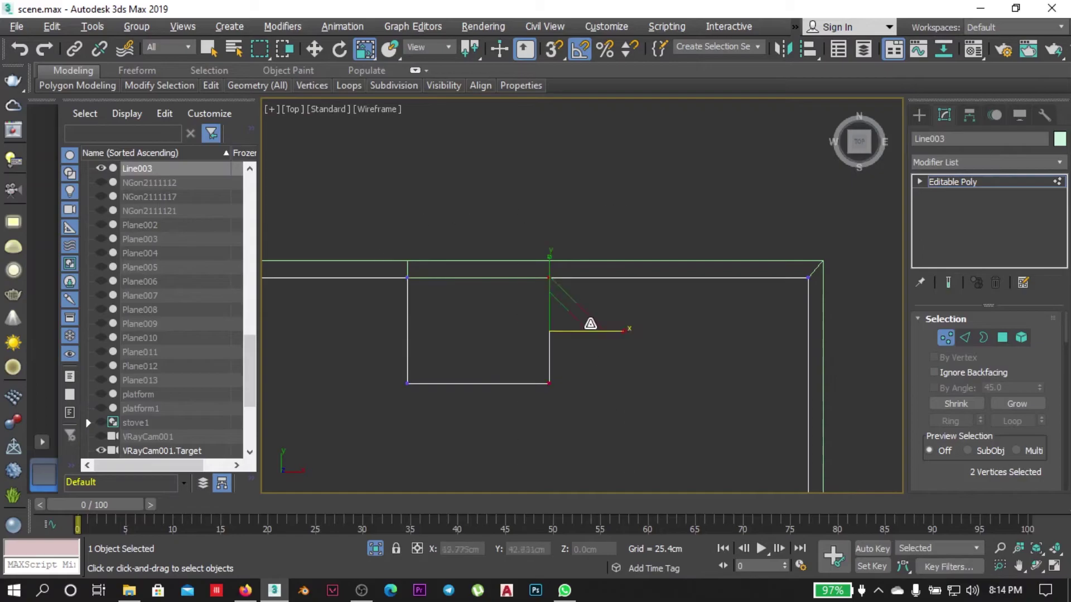
Thicken the Line003 outline into a 10.16 cm slab with a Shell modifier.
key(p)
scroll(680, 337, up, 5)
key(1)
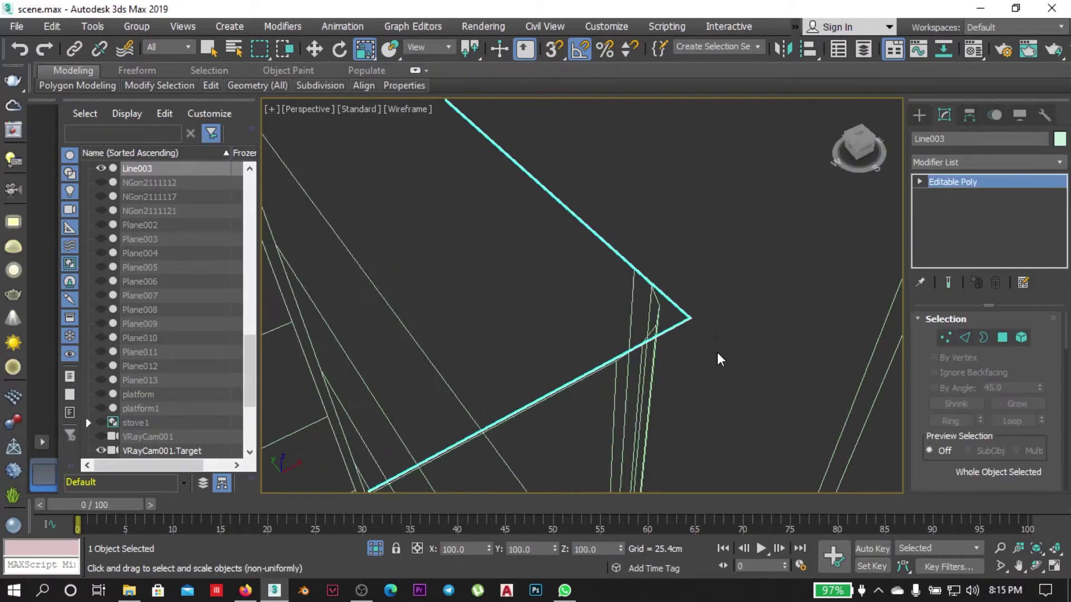
scroll(612, 437, down, 5)
scroll(558, 446, down, 3)
scroll(558, 446, down, 2)
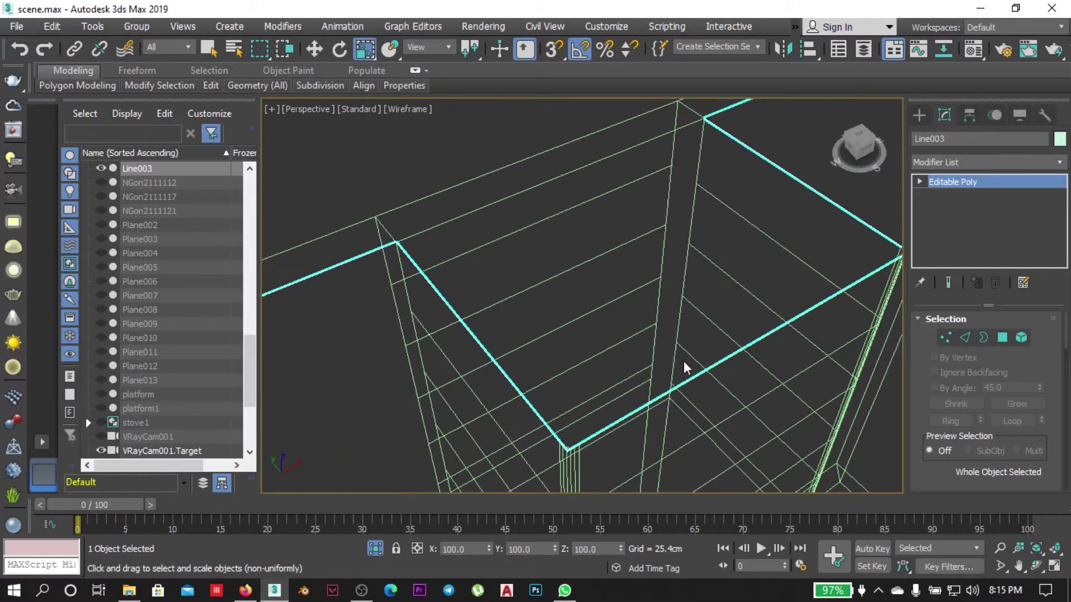
scroll(685, 368, down, 3)
scroll(646, 354, down, 2)
click(990, 163)
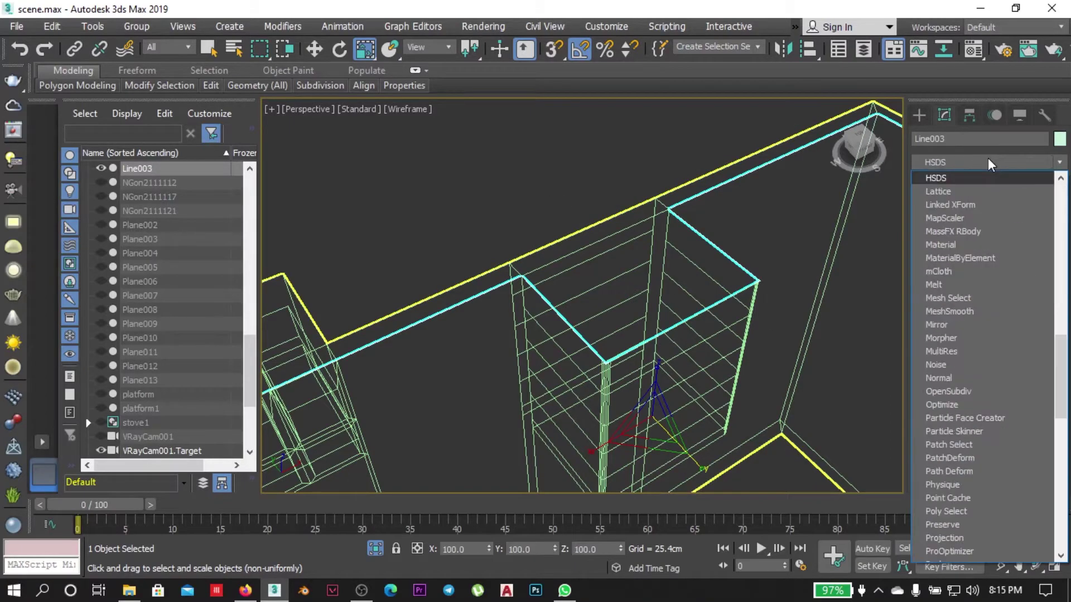
scroll(660, 203, down, 5)
scroll(726, 279, down, 3)
click(755, 232)
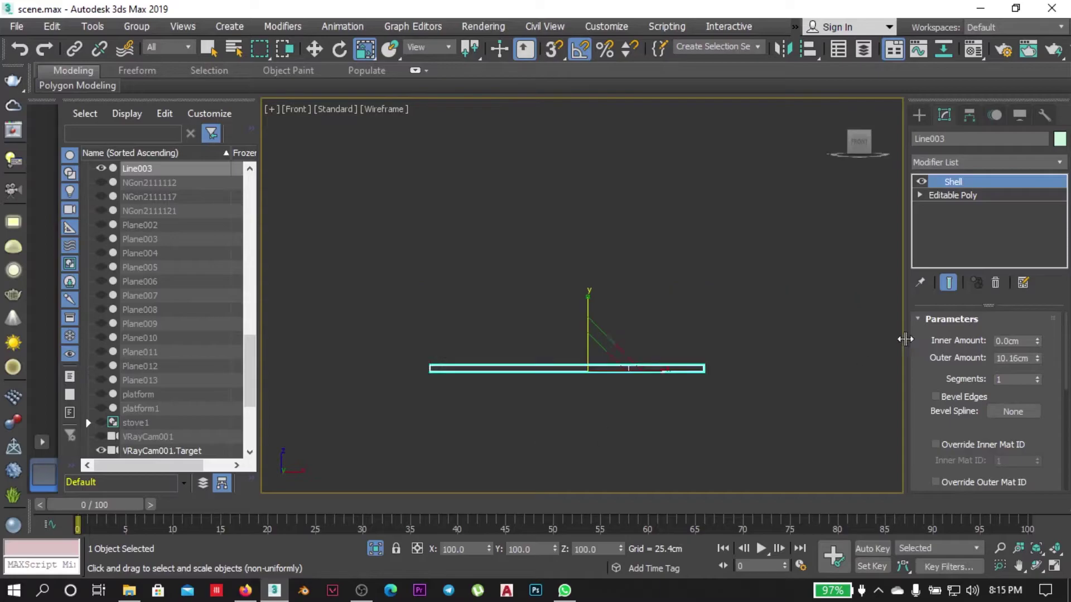
Collapse the slab to an editable poly and inset its two flat faces by 2.54 cm.
right_click(797, 323)
click(889, 511)
key(p)
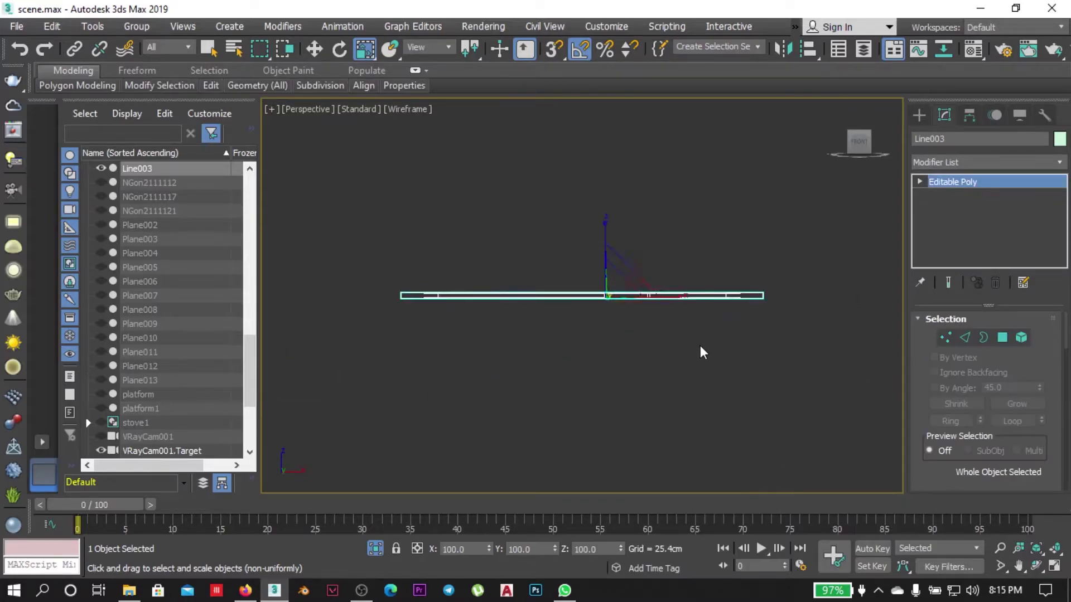
key(4)
click(634, 309)
key(t)
right_click(566, 368)
click(585, 448)
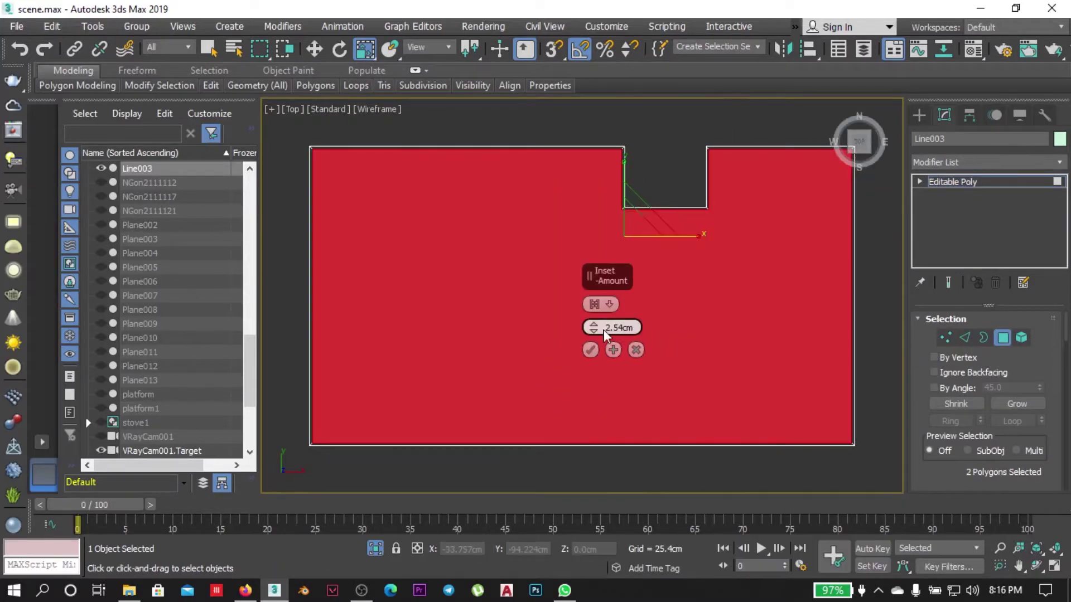
click(637, 348)
Bridge the inset polygons to hollow the slab, then leave Polygon mode.
scroll(1061, 395, down, 4)
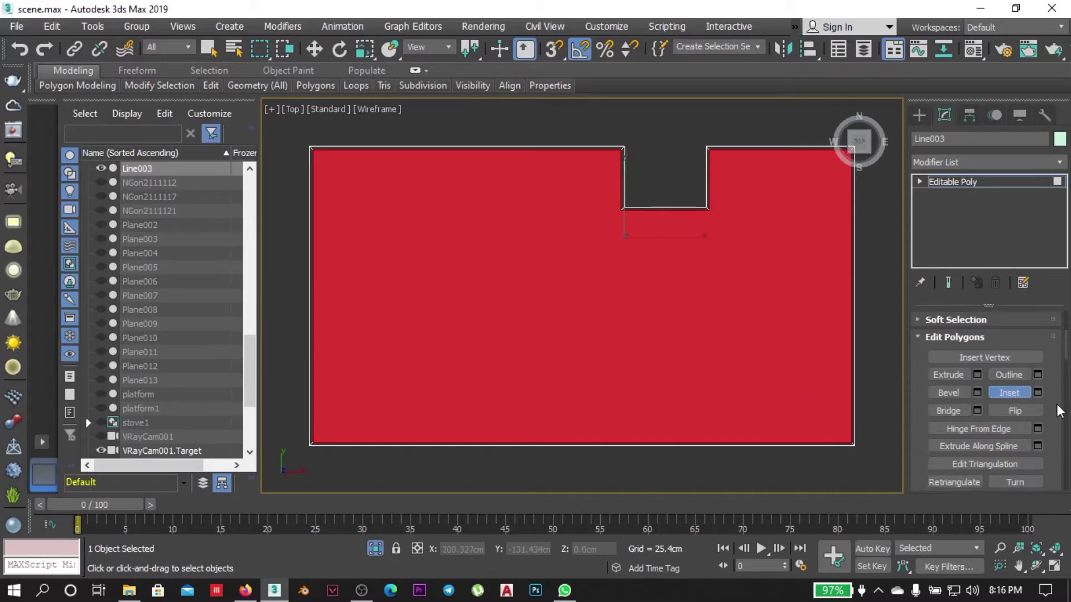
click(947, 437)
scroll(725, 312, down, 3)
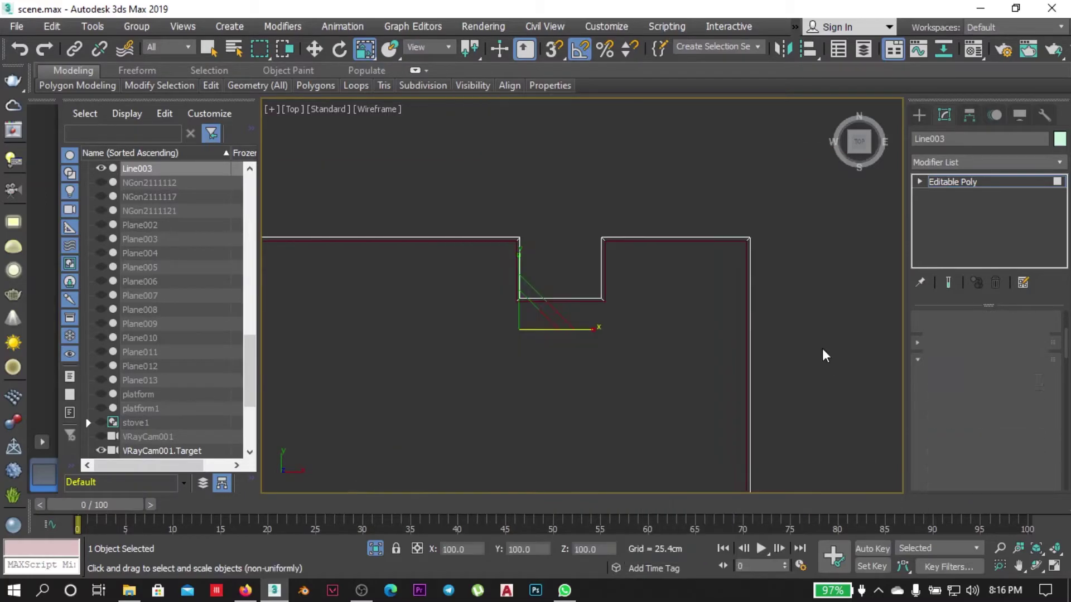
key(4)
key(z)
key(r)
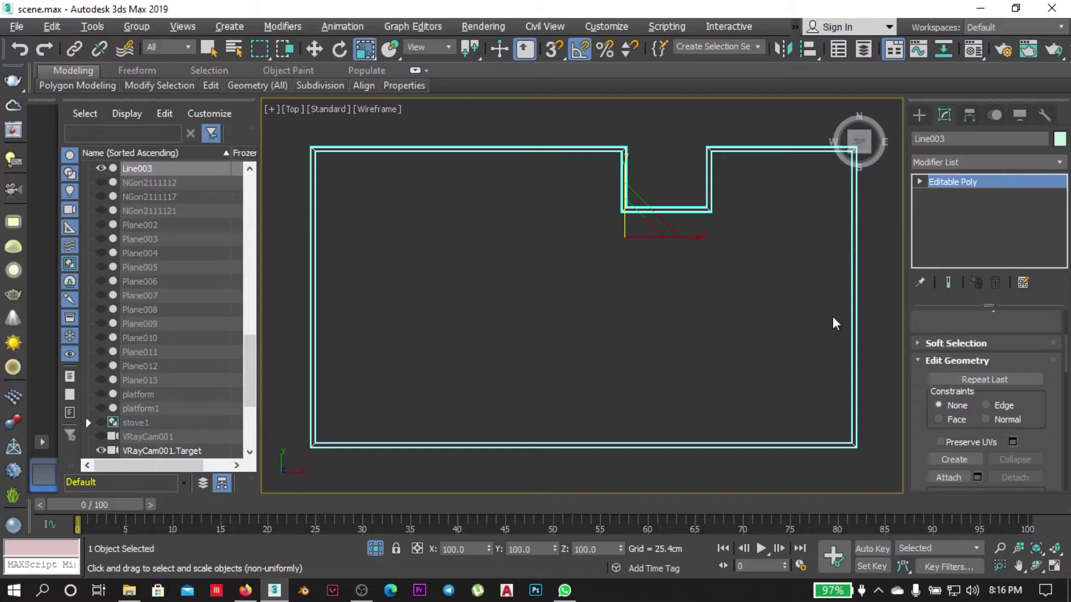
Orbit to the rail frame in Perspective and select its edges.
key(p)
alt+middle_drag(735, 329, 565, 383)
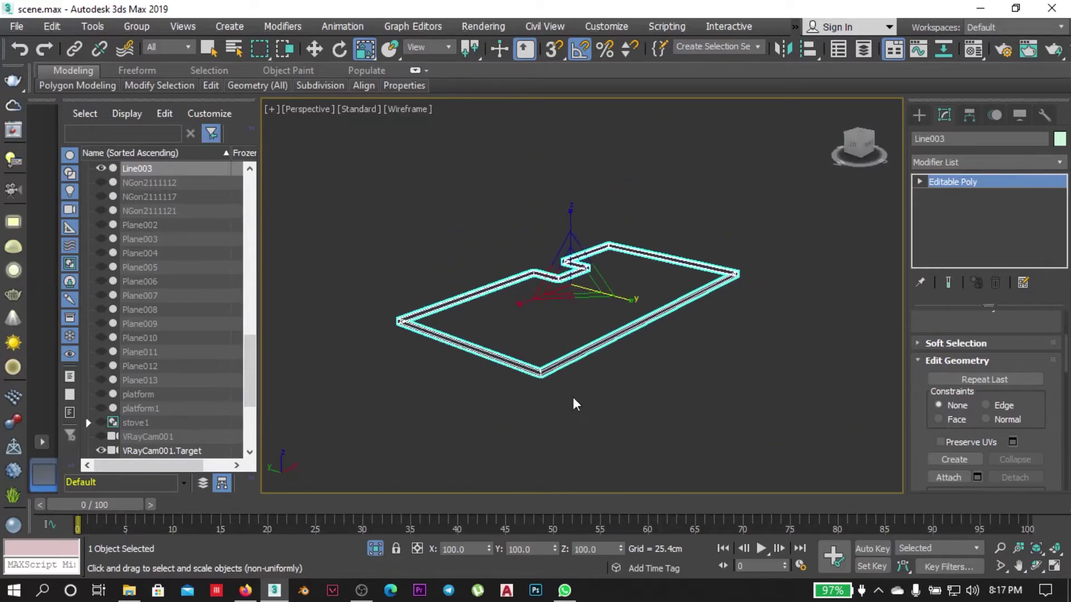
click(580, 357)
click(571, 377)
scroll(771, 435, up, 5)
scroll(771, 435, down, 3)
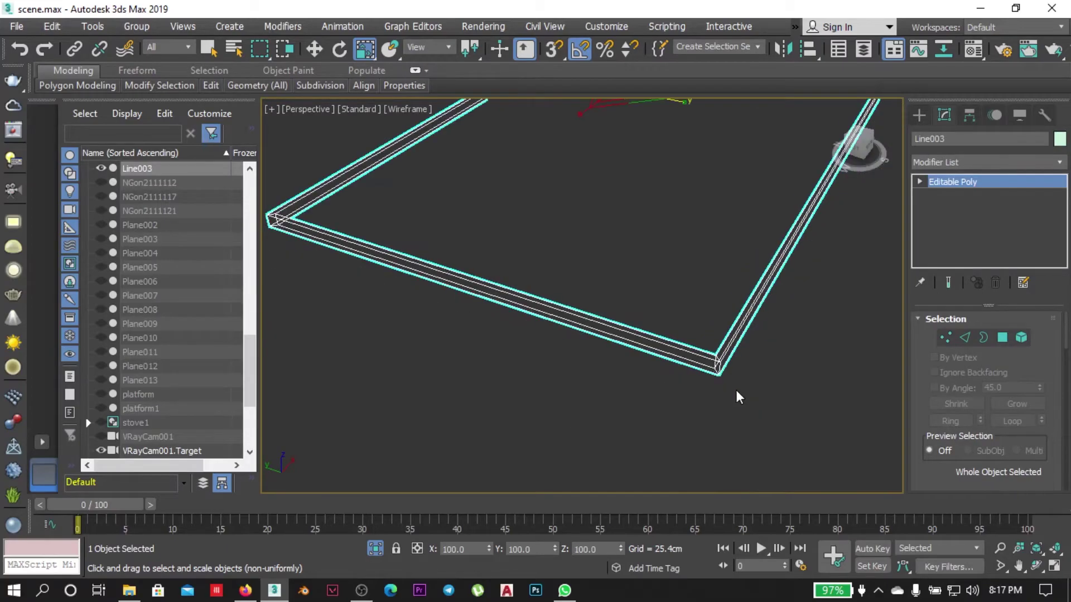
scroll(736, 394, down, 3)
scroll(671, 433, up, 5)
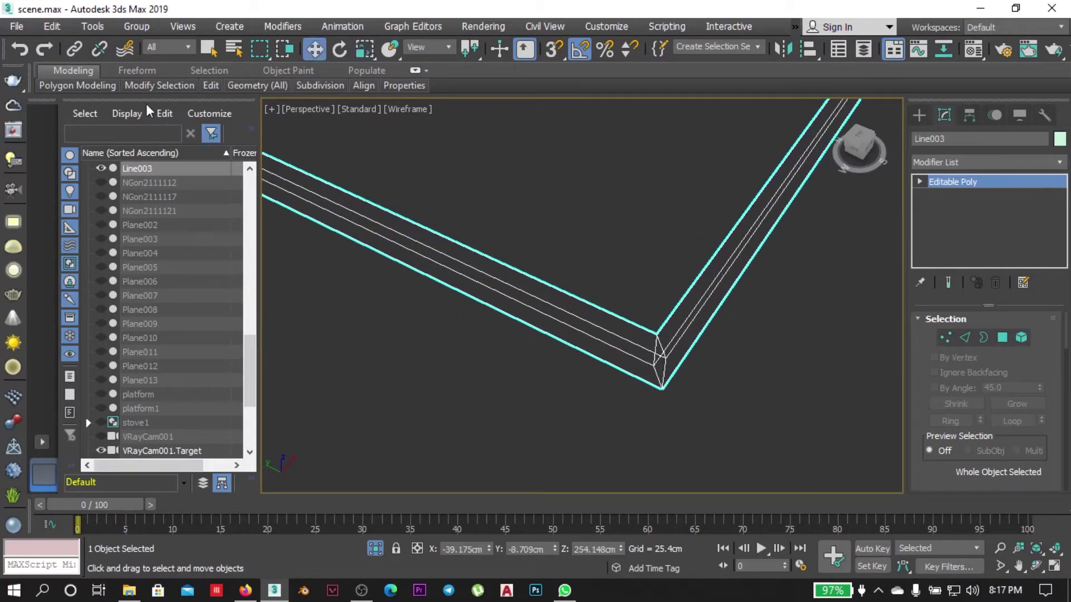
click(262, 179)
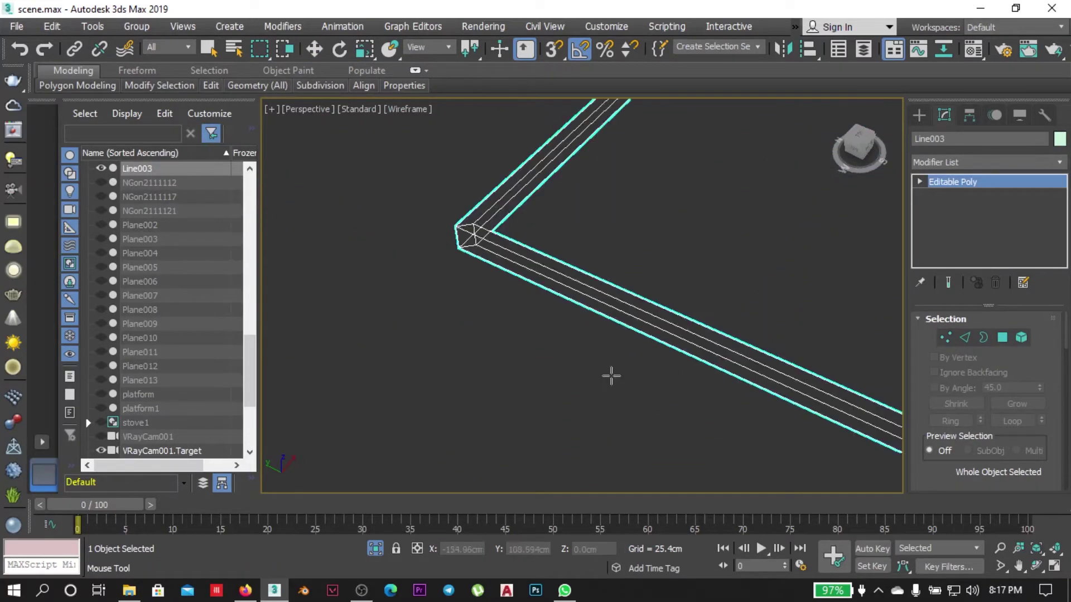
scroll(518, 262, up, 4)
scroll(550, 183, down, 4)
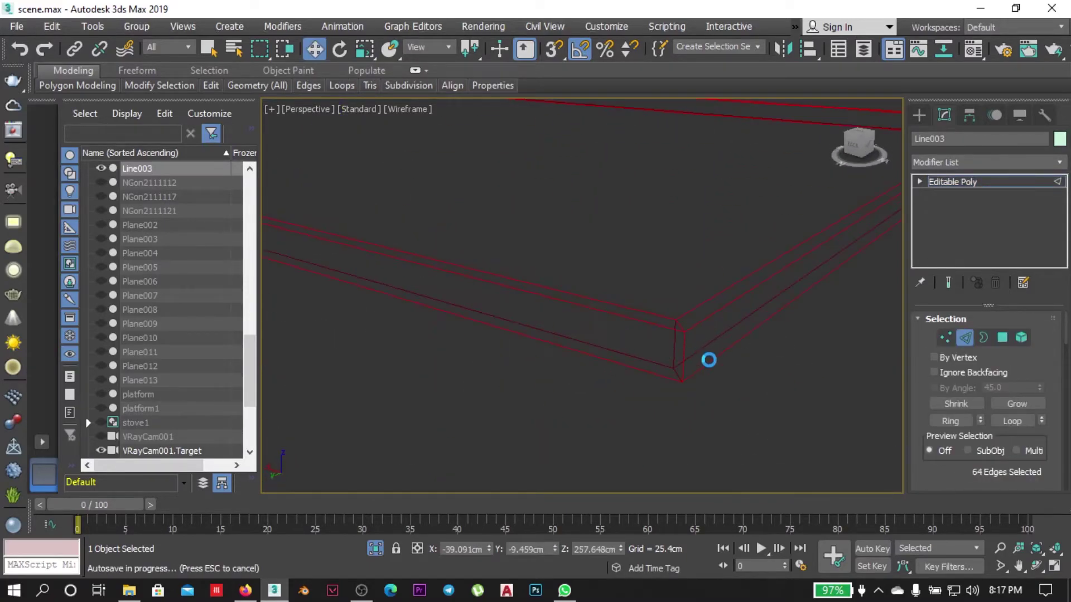
Chamfer the 64 rail edges at 0.825 cm with 5 smooth segments.
right_click(411, 275)
click(335, 310)
scroll(427, 273, up, 2)
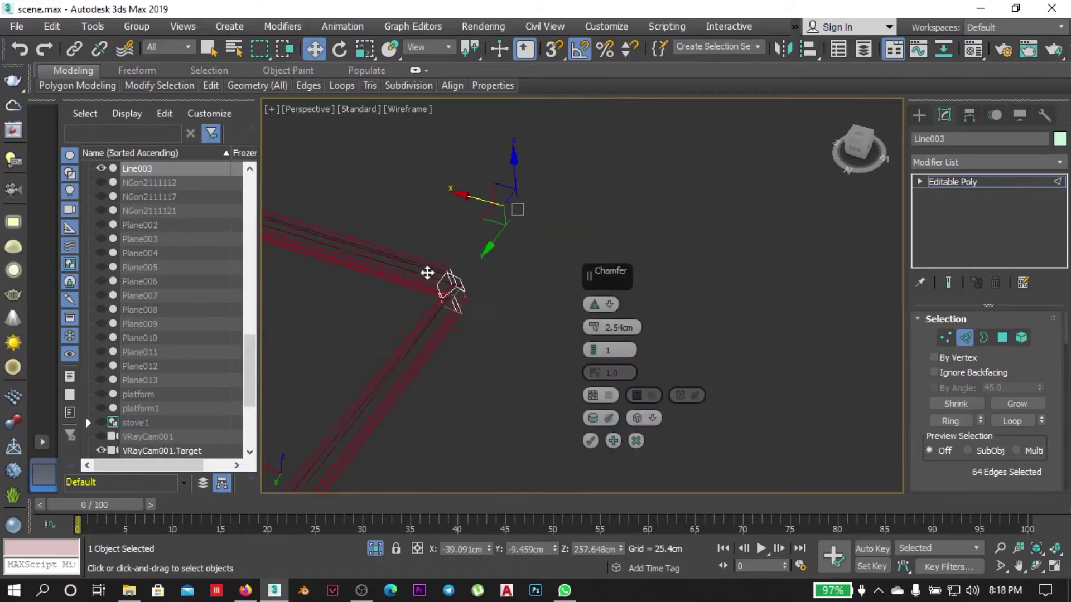
drag(593, 337, 593, 348)
scroll(526, 311, down, 4)
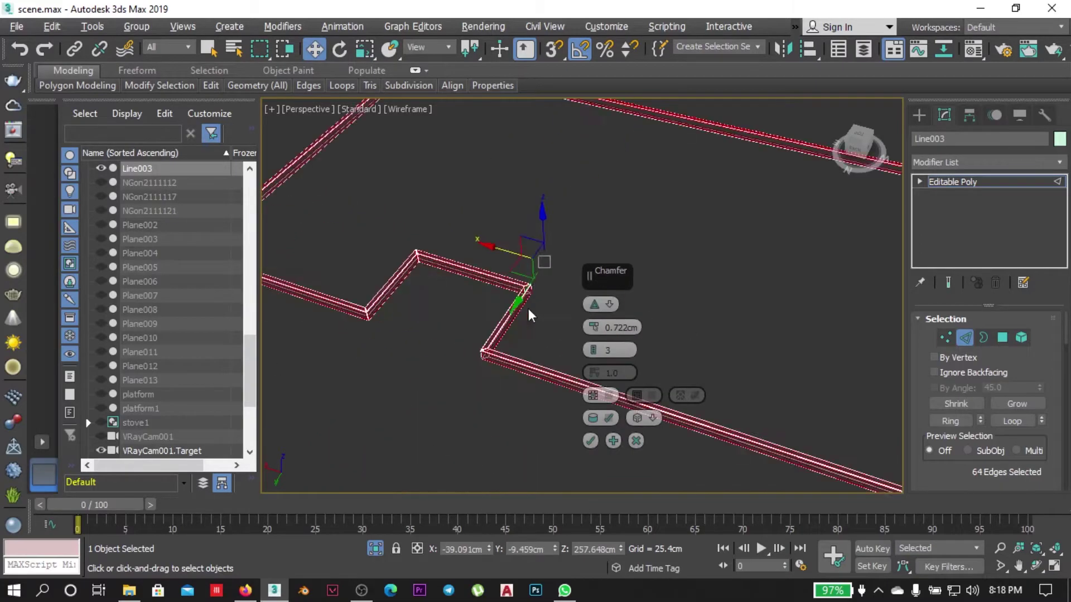
scroll(490, 420, up, 4)
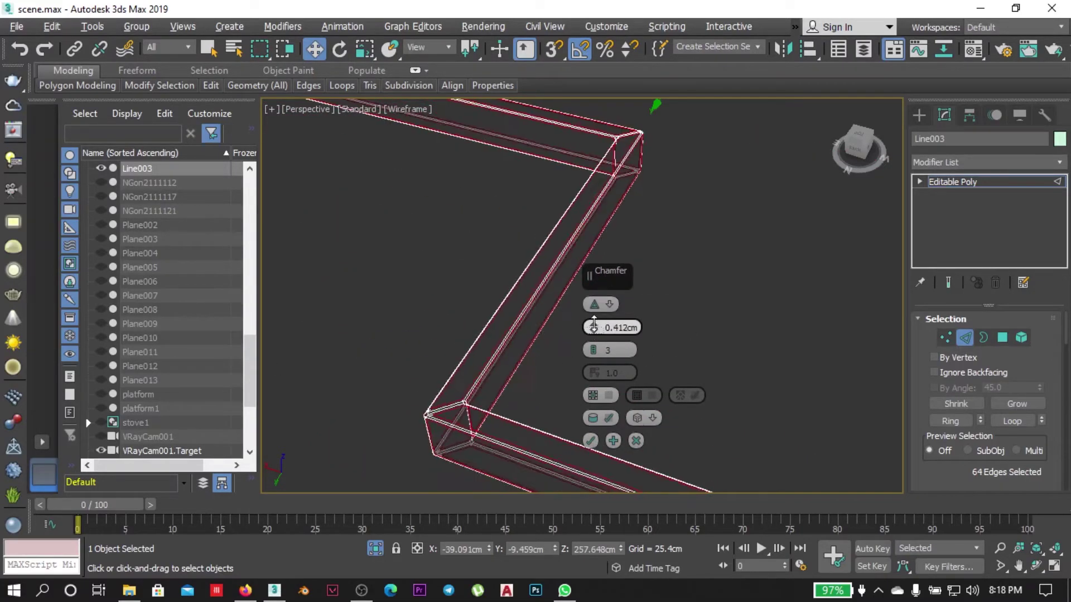
drag(594, 344, 595, 333)
scroll(529, 424, up, 3)
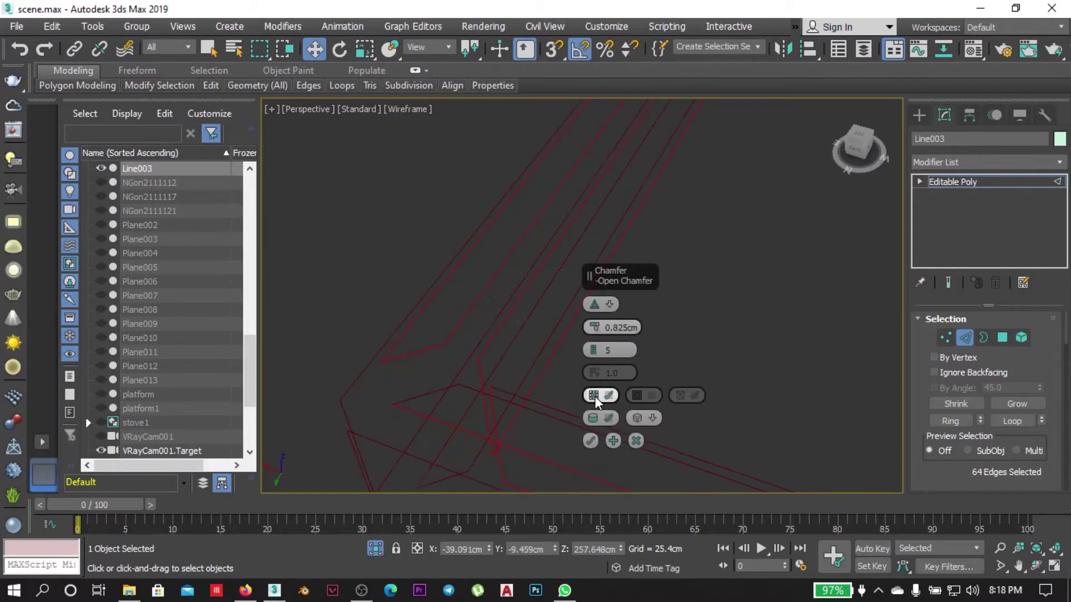
click(590, 440)
Box-select all the rail frame's vertices in Front view.
key(f)
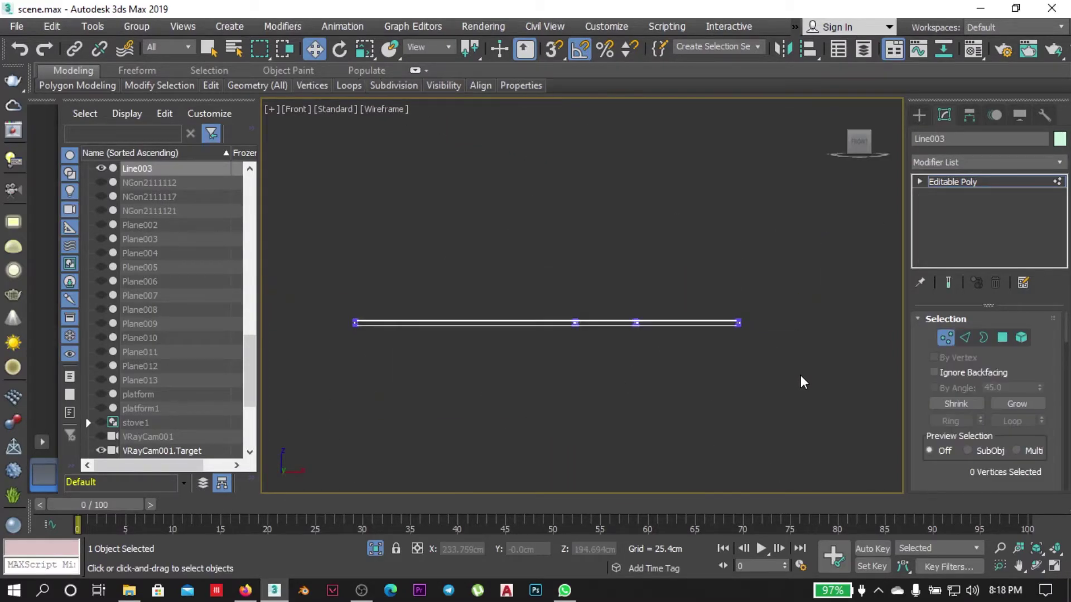
drag(810, 391, 308, 325)
scroll(461, 319, up, 4)
key(t)
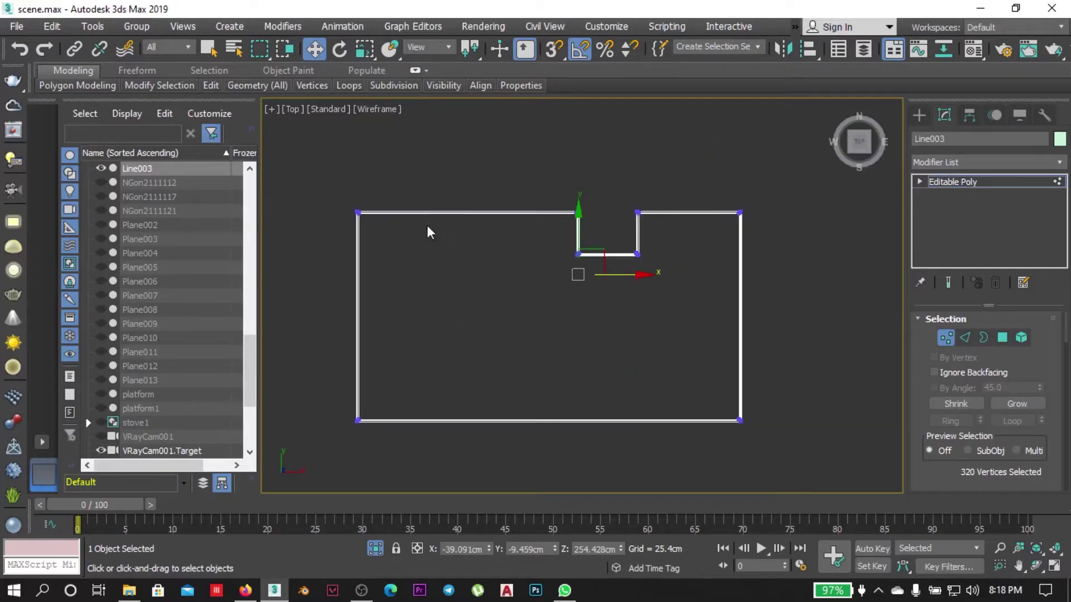
scroll(476, 267, up, 5)
key(f)
scroll(446, 290, up, 3)
scroll(545, 461, up, 3)
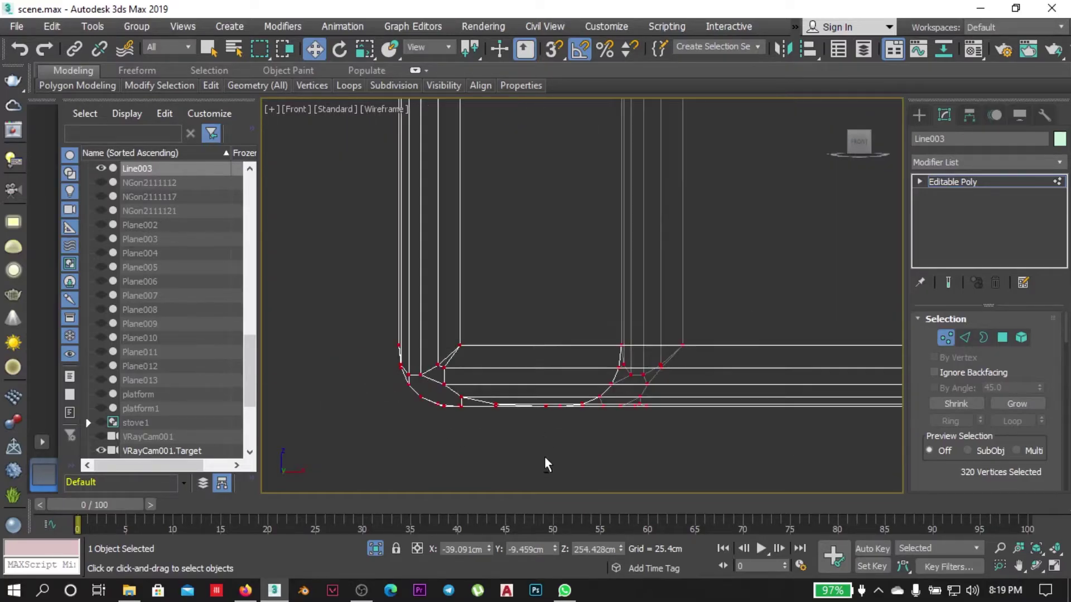
scroll(424, 328, down, 4)
scroll(446, 357, down, 4)
Inspect the selected vertices from the Top and Left views.
key(t)
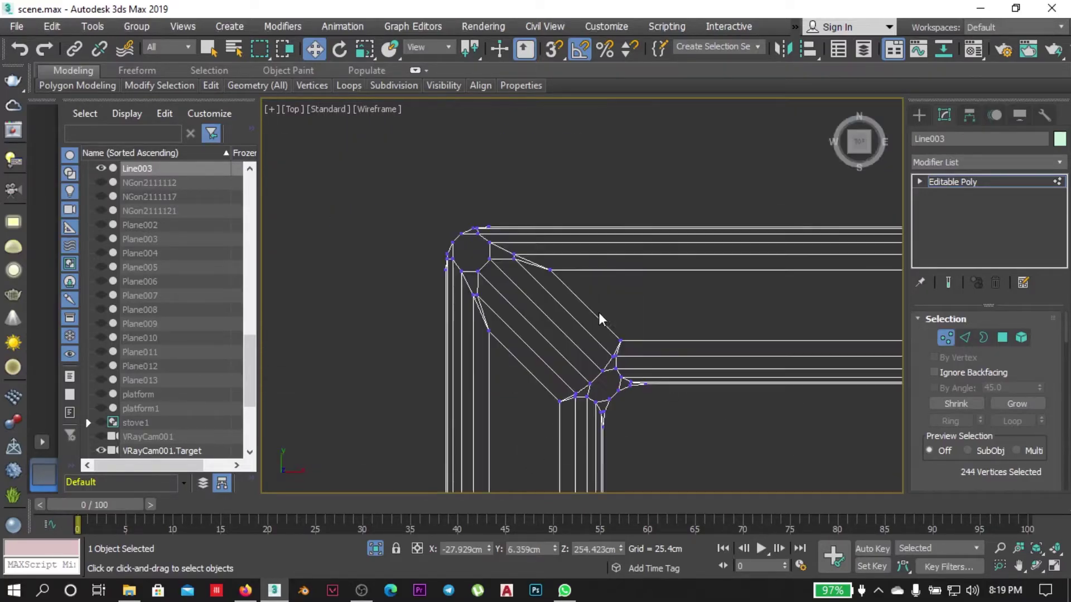
key(l)
scroll(593, 311, up, 4)
key(t)
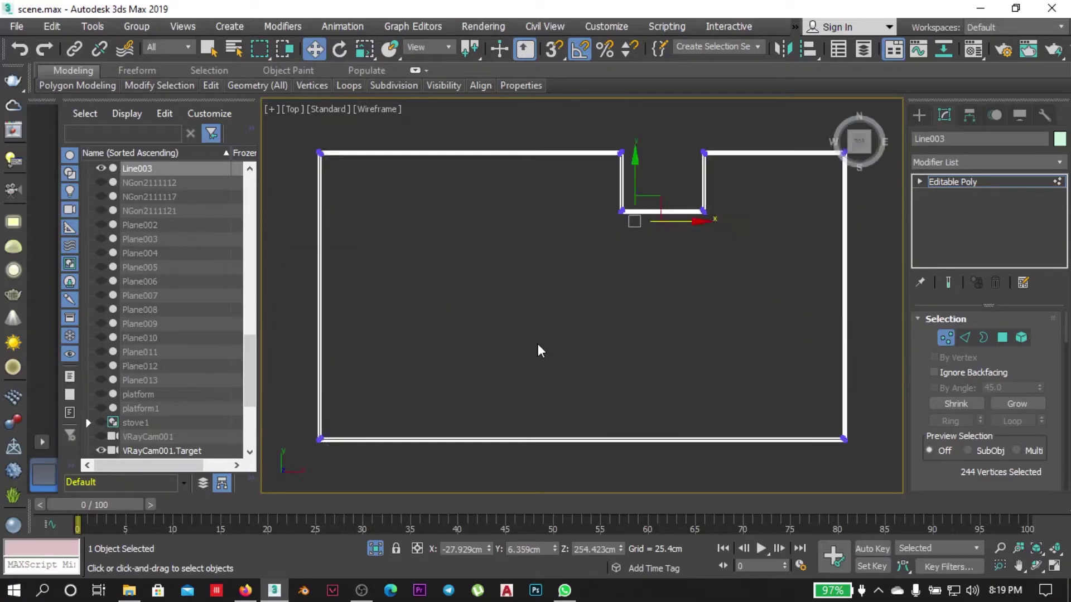
scroll(538, 352, up, 4)
scroll(506, 223, down, 3)
scroll(431, 351, up, 4)
scroll(435, 369, down, 1)
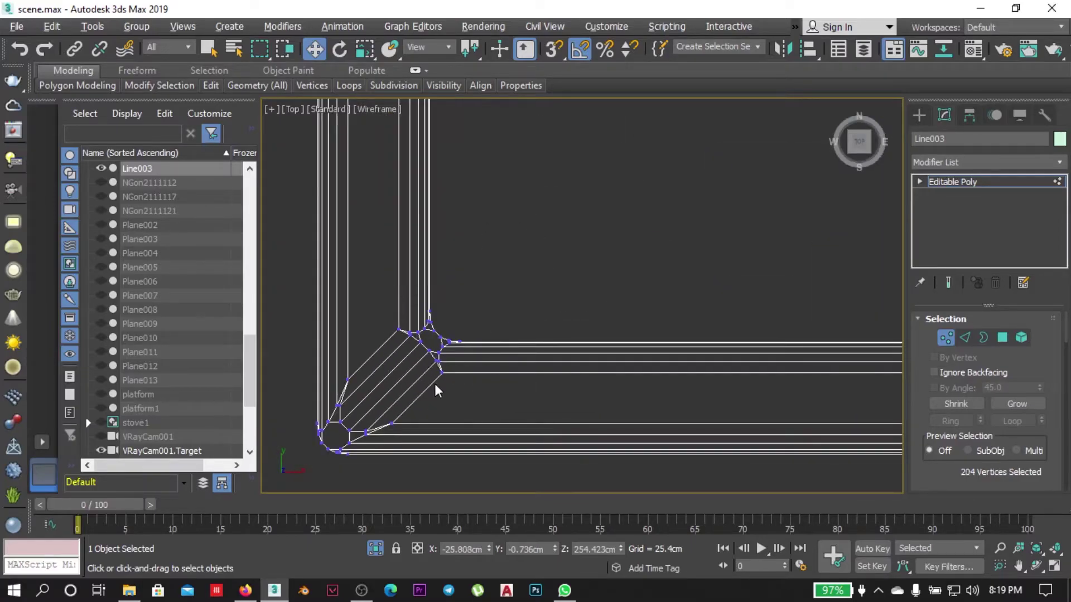
scroll(634, 419, down, 3)
scroll(705, 410, up, 3)
scroll(649, 279, up, 3)
Remove the corner vertices from the selection in Top view.
key(p)
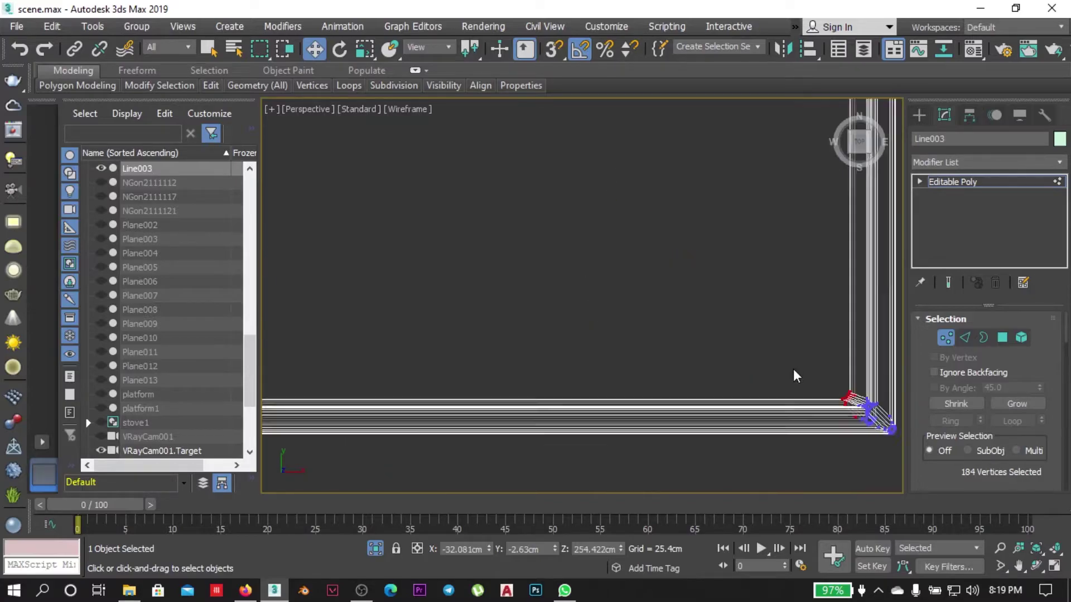
scroll(781, 384, down, 4)
scroll(766, 315, down, 3)
scroll(424, 257, up, 4)
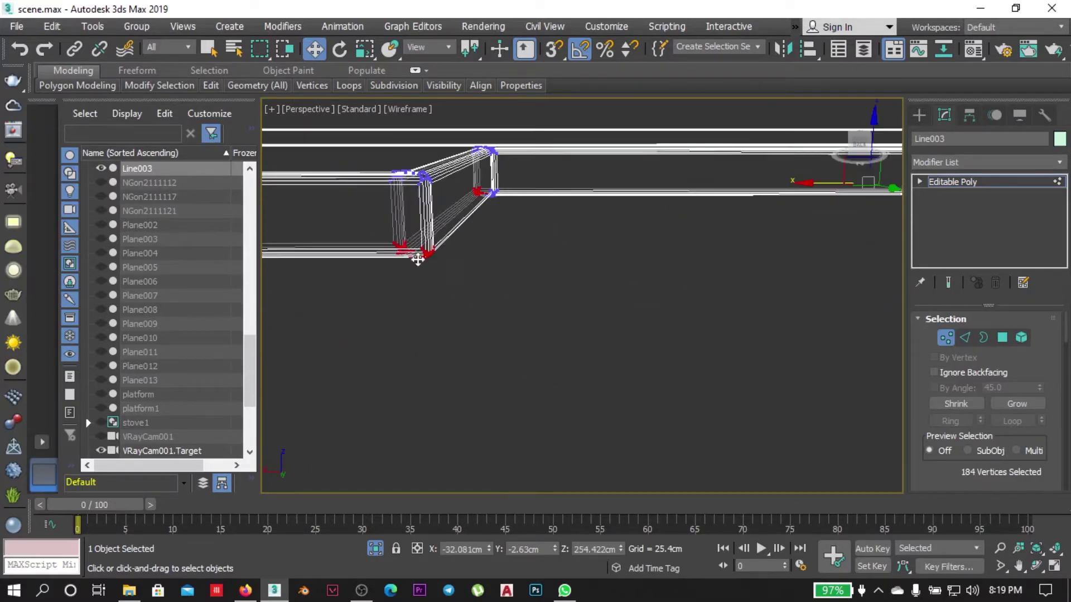
scroll(460, 315, up, 3)
key(t)
drag(518, 354, 422, 247)
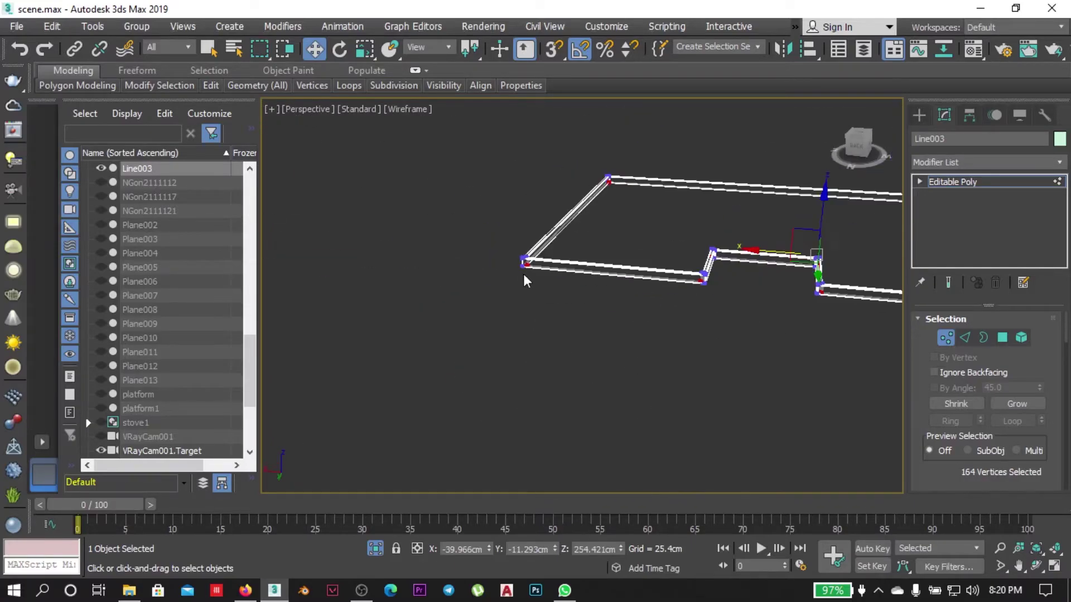
Orbit around the rail frame, then return to the VRayCam001 view.
alt+middle_drag(623, 268, 740, 342)
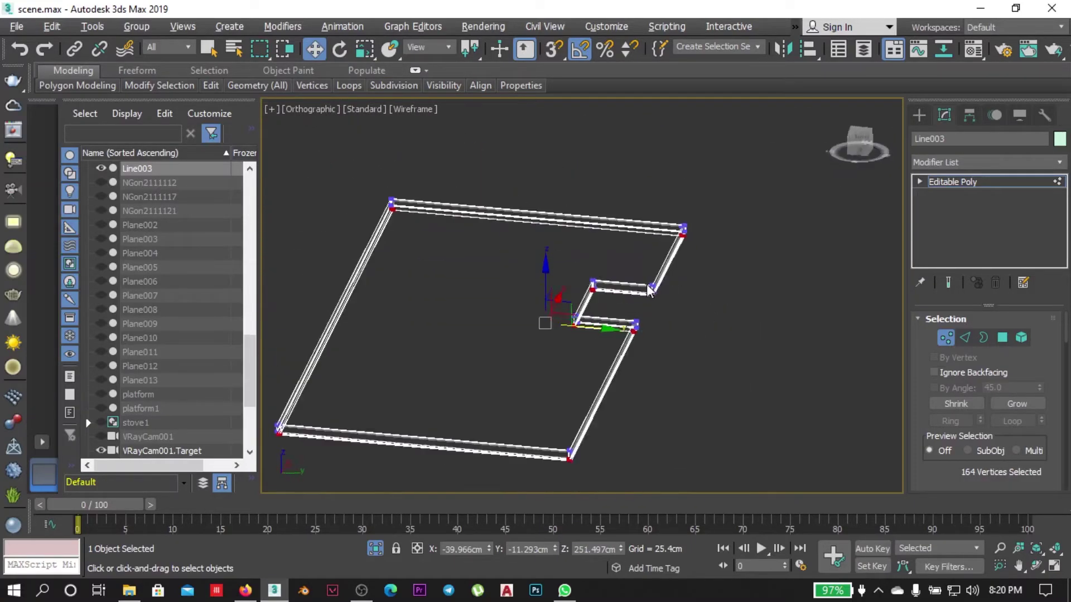
scroll(671, 344, up, 5)
scroll(689, 371, down, 5)
key(ctrl+d)
Select the Line003 rail frame and inspect it in top and perspective views.
key(c)
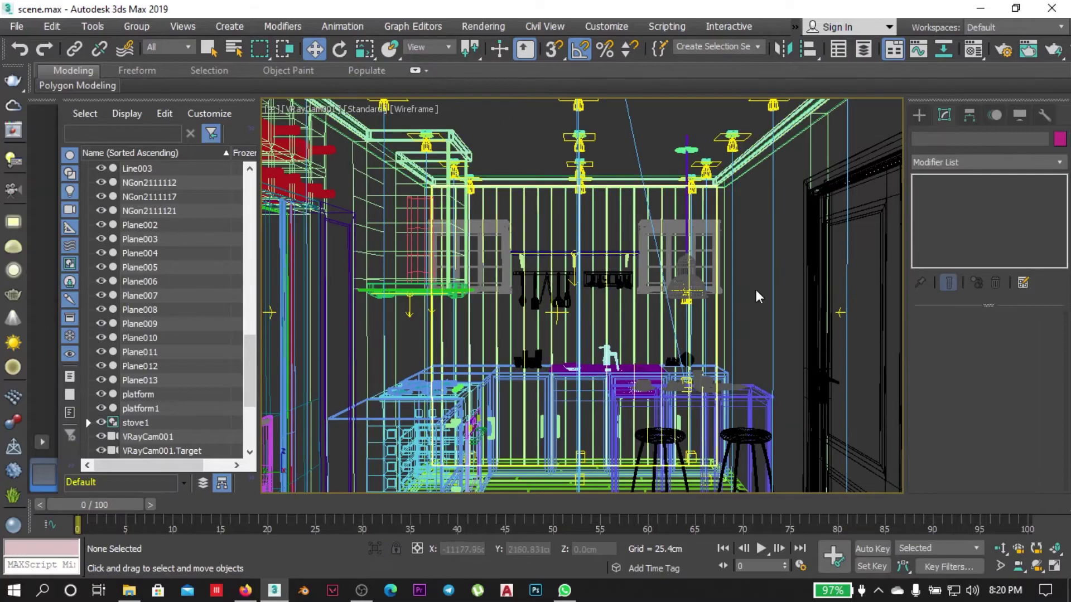
key(F3)
key(t)
key(F3)
scroll(725, 290, up, 5)
click(780, 268)
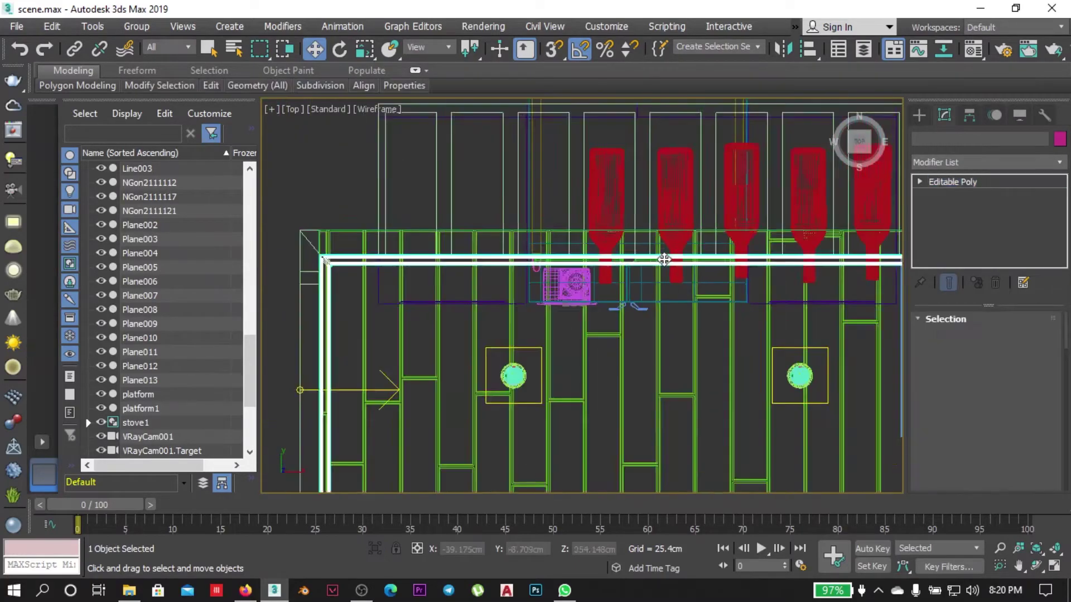
scroll(821, 260, up, 3)
scroll(725, 290, down, 5)
scroll(679, 313, down, 5)
key(p)
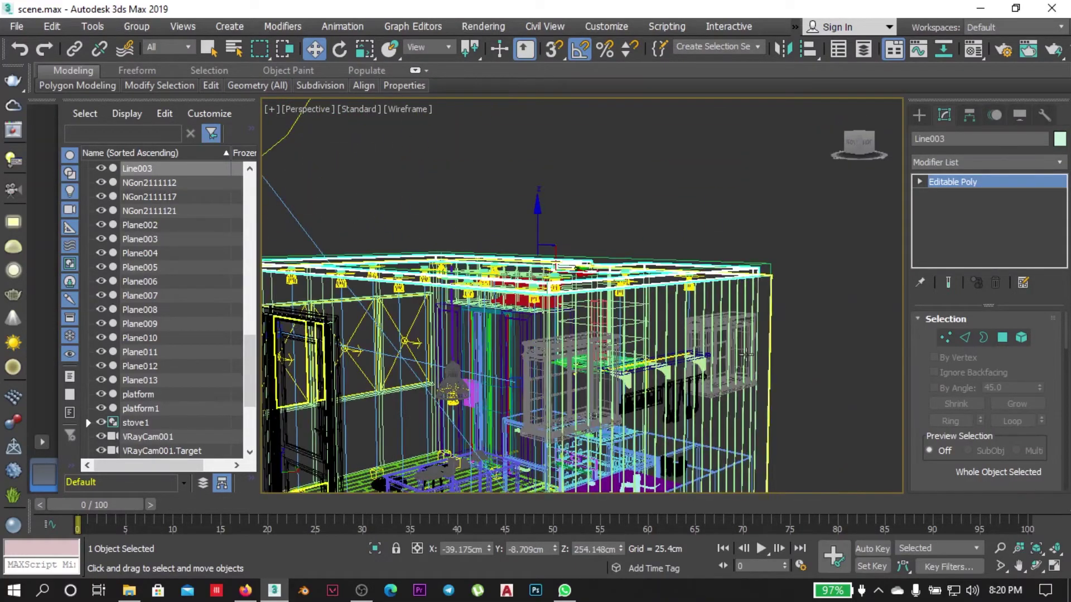
scroll(614, 335, down, 3)
scroll(511, 402, up, 5)
Reselect Line003 in the front view and select all its vertices.
key(x)
key(Escape)
key(t)
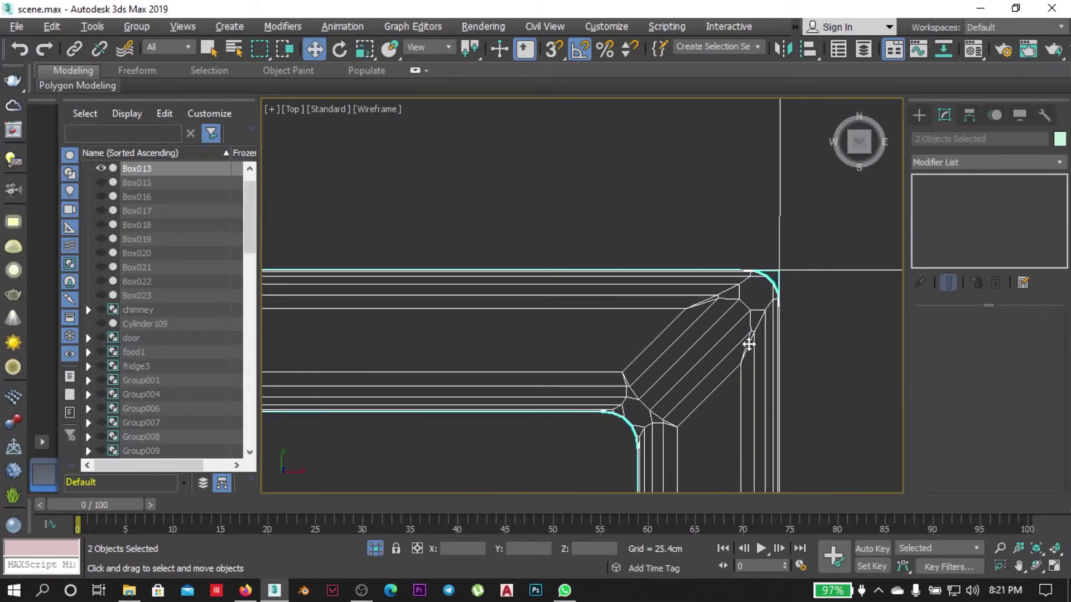
alt+middle_drag(748, 342, 771, 289)
key(f)
click(759, 287)
scroll(641, 301, up, 4)
mouse_move(641, 256)
middle_down()
mouse_move(641, 352)
mouse_move(637, 303)
middle_up()
scroll(637, 302, down, 5)
scroll(648, 270, up, 4)
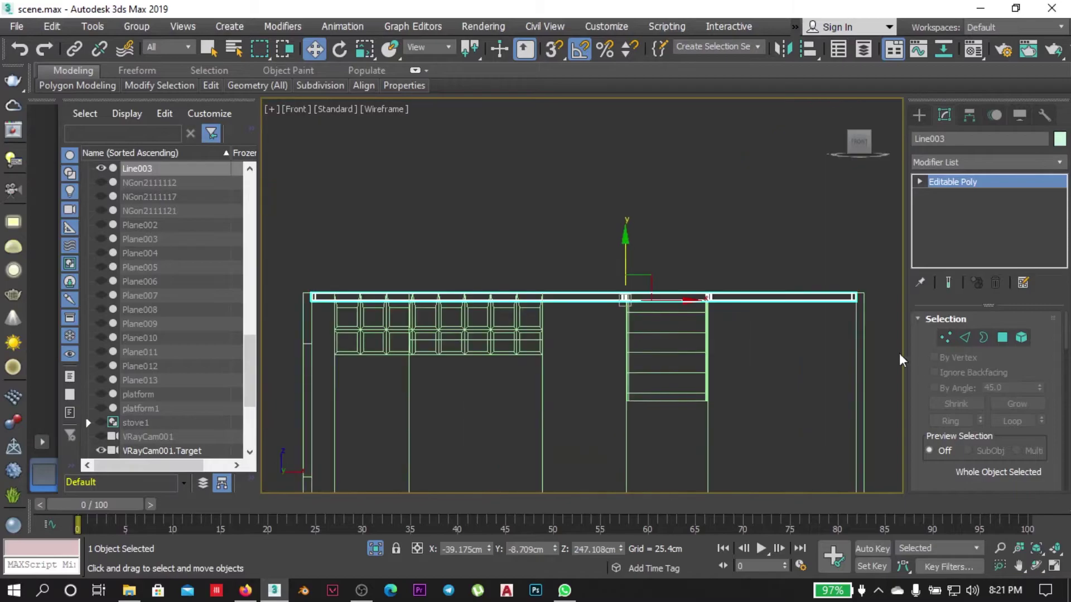
drag(305, 298, 305, 299)
scroll(667, 362, up, 2)
Exit isolation and start a production render from the VRayCam001 camera view.
click(375, 549)
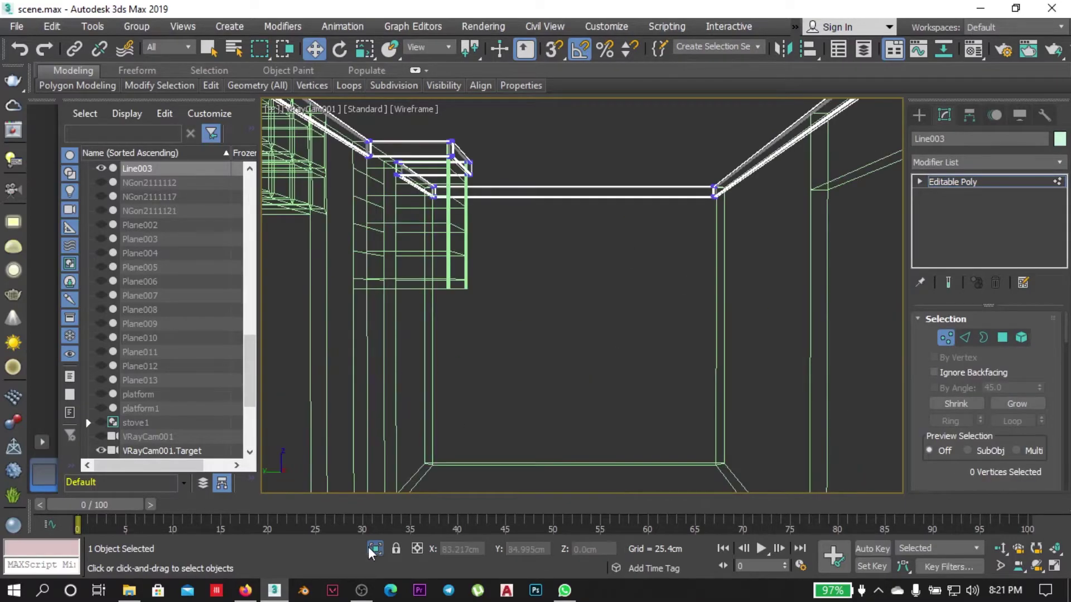
key(c)
click(1053, 49)
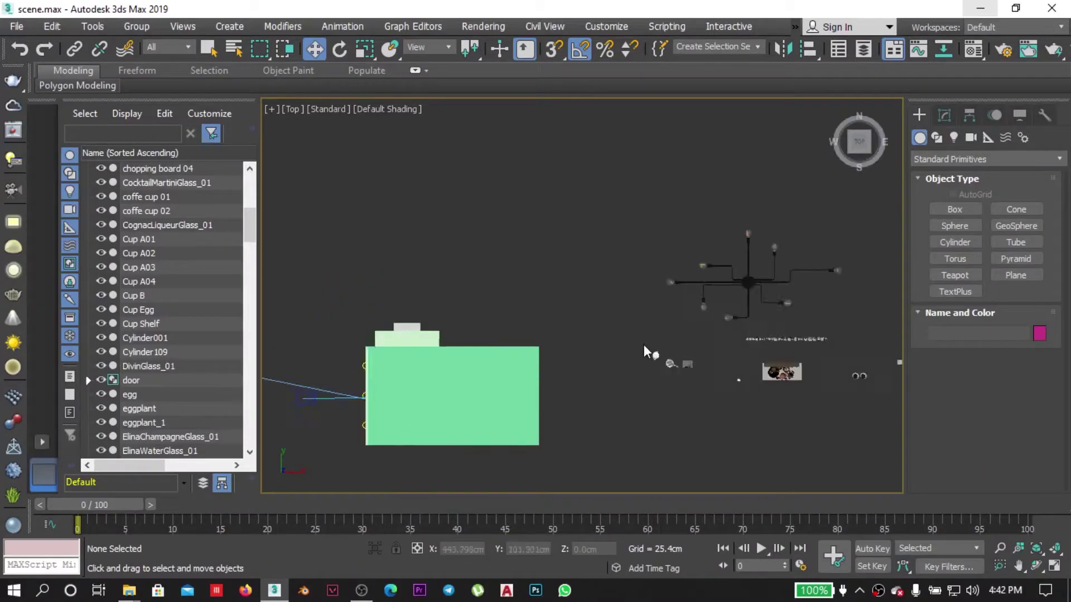
click(647, 353)
Frame the selection in wireframe and shift the diamond ornament slightly along Y.
key(F3)
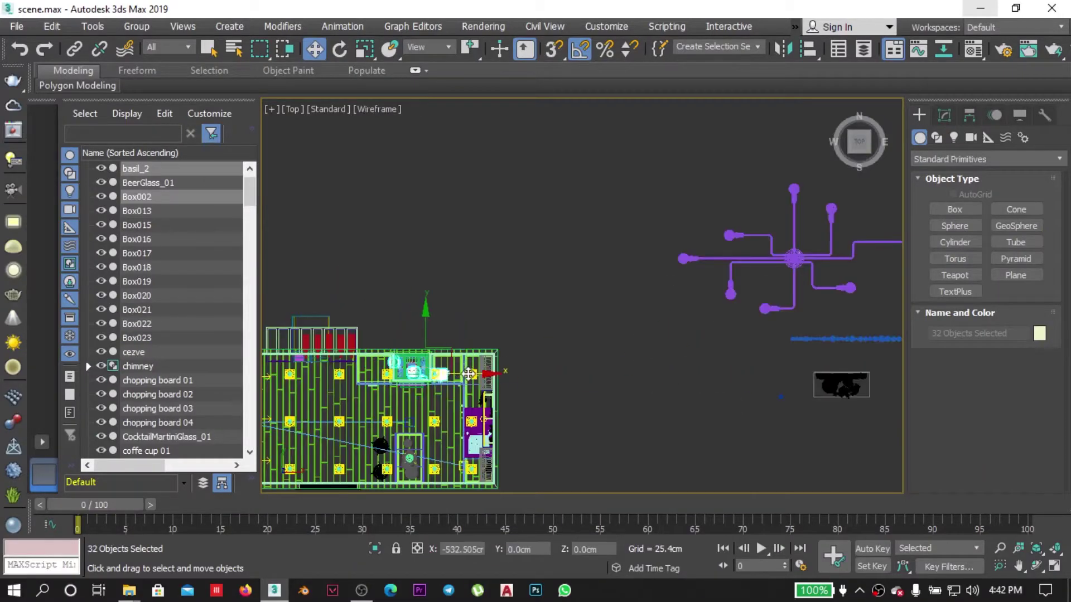
key(z)
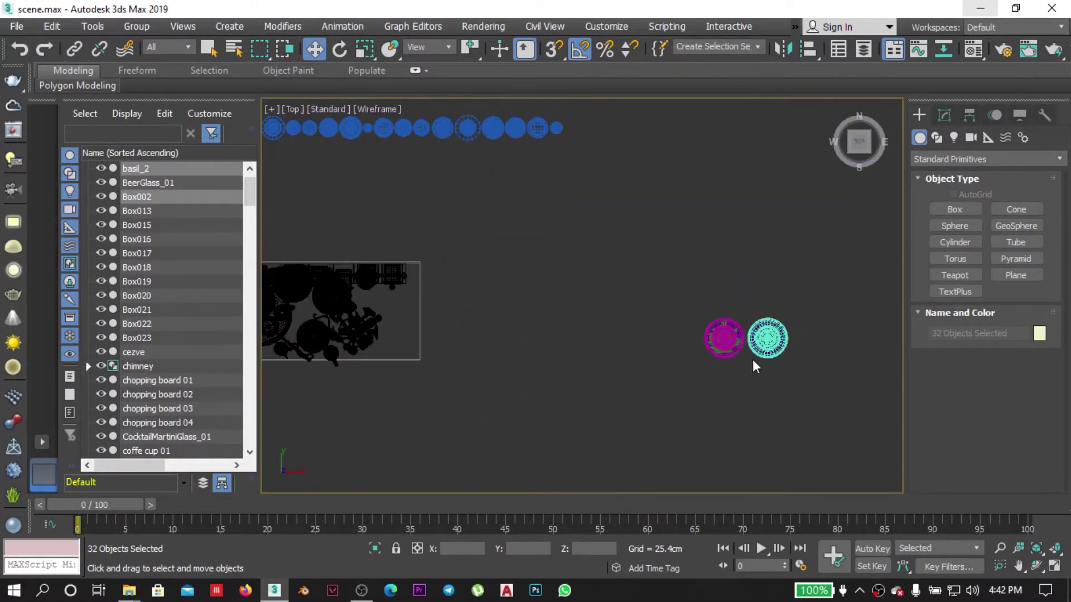
scroll(517, 375, up, 5)
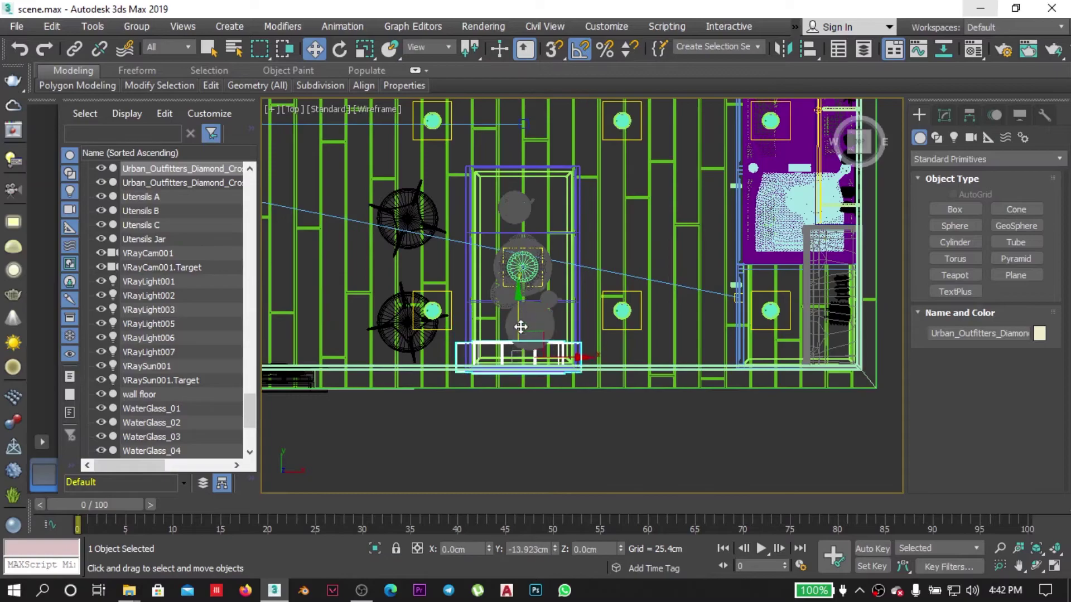
scroll(519, 335, down, 2)
scroll(558, 357, up, 3)
scroll(574, 366, up, 2)
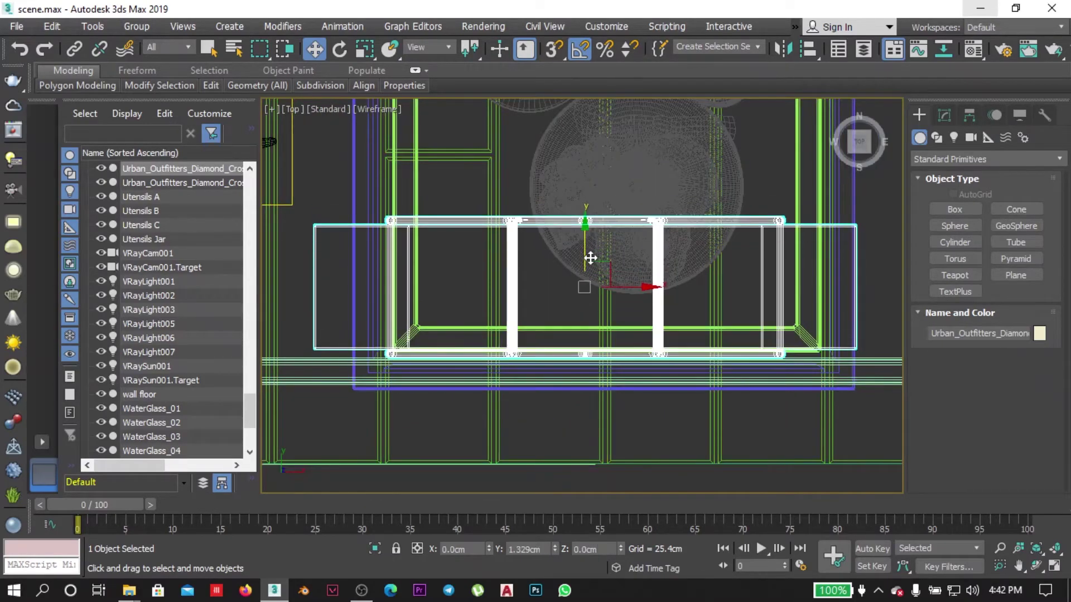
mouse_move(587, 257)
mouse_down()
mouse_move(593, 285)
mouse_move(633, 332)
mouse_up()
scroll(621, 426, down, 5)
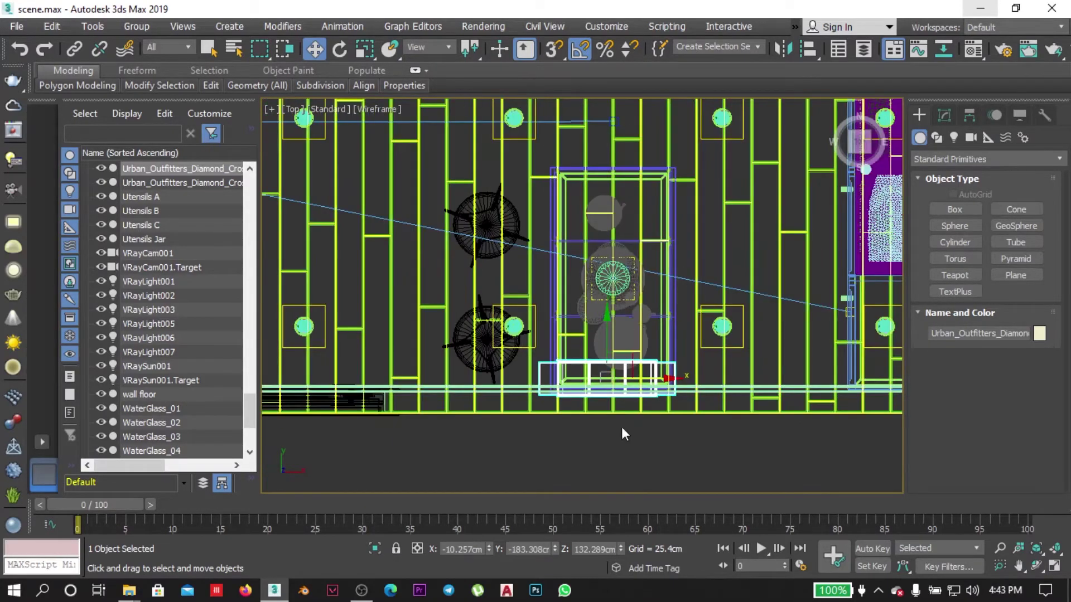
Check the diamond from the left and front views and isolate it.
key(l)
scroll(544, 396, up, 4)
scroll(544, 397, down, 5)
key(z)
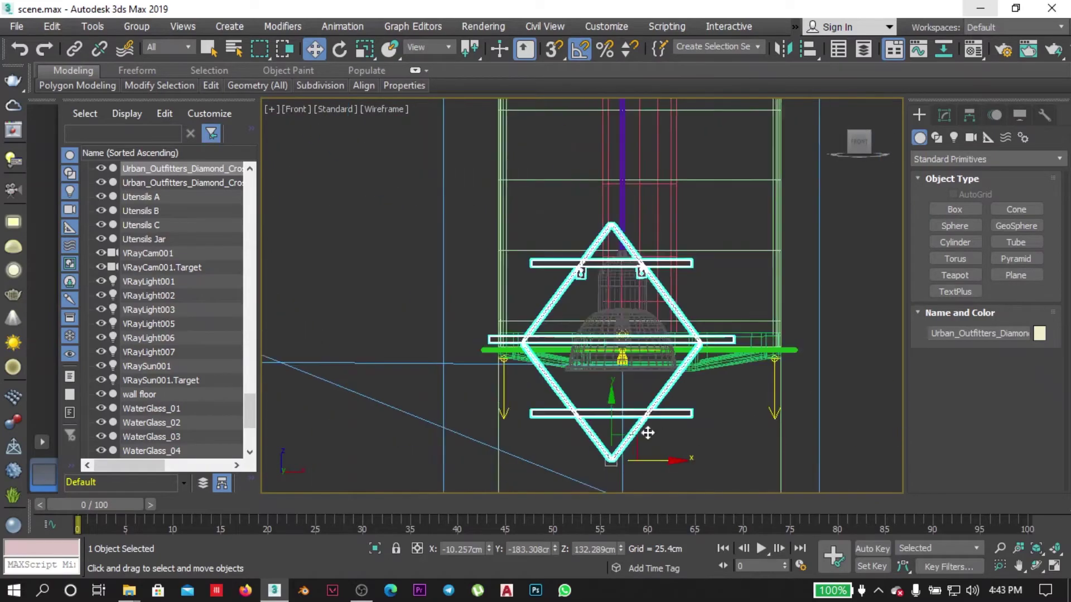
key(f)
key(alt+q)
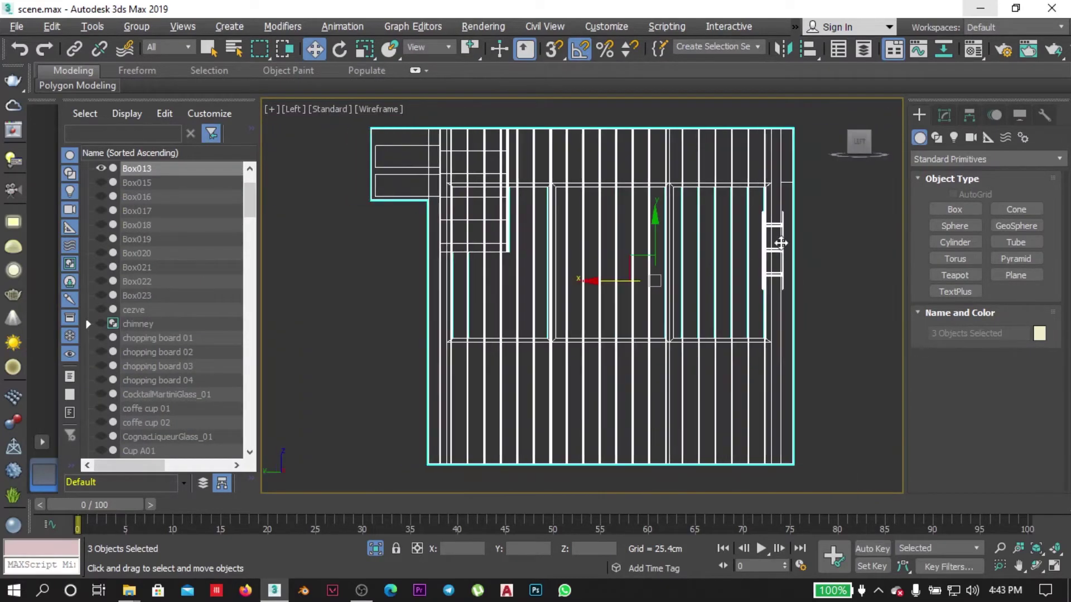
key(t)
scroll(580, 305, down, 3)
Return to the kitchen camera view and select the two wall cabinets plus countertop.
click(582, 350)
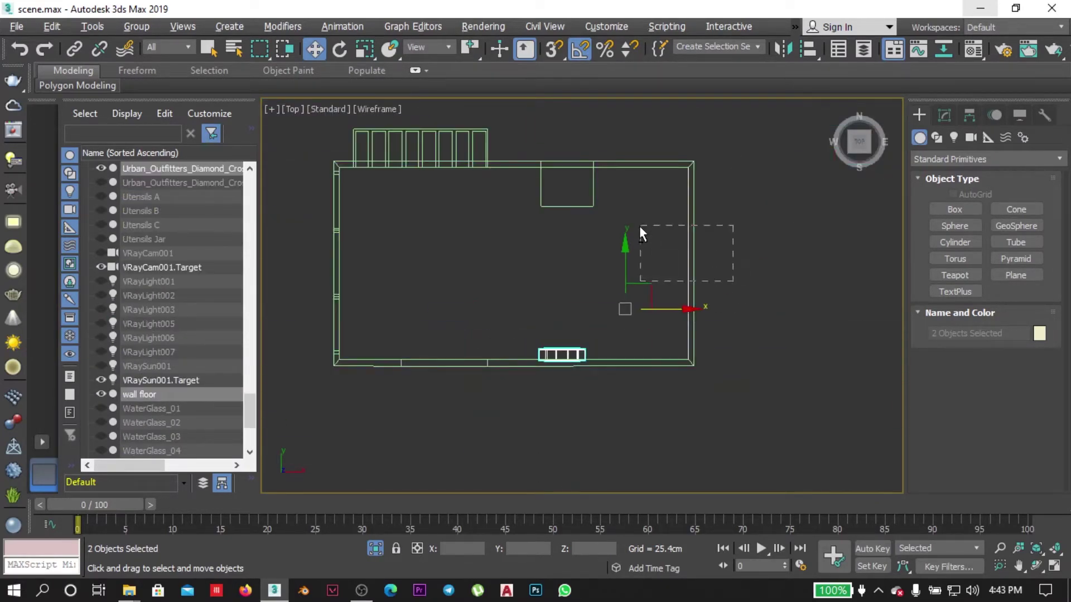
key(shift+z)
key(shift+z)
key(shift+z)
click(375, 549)
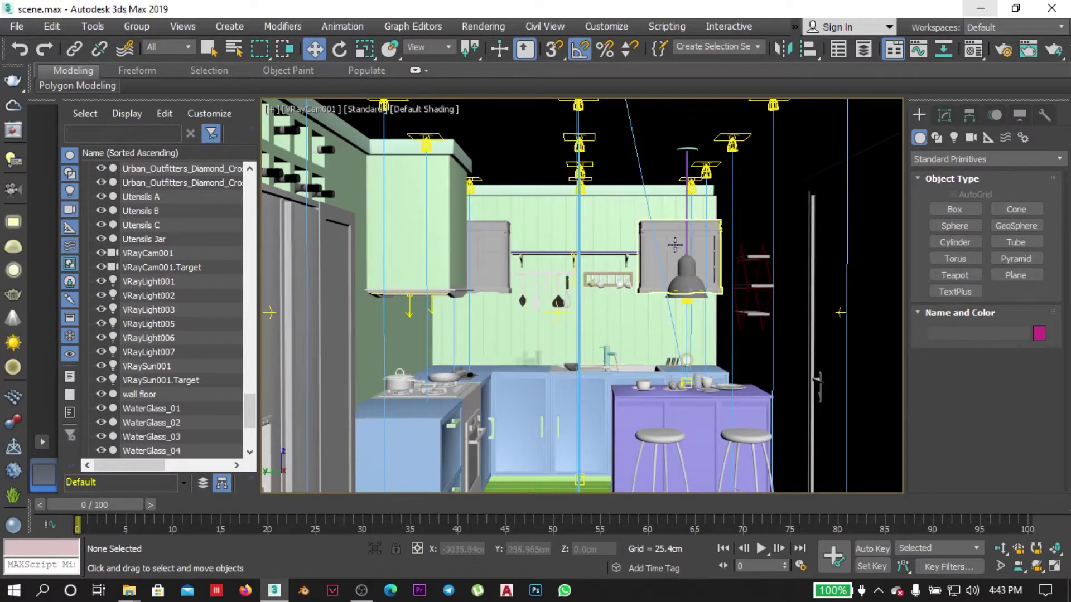
click(675, 244)
ctrl+click(444, 406)
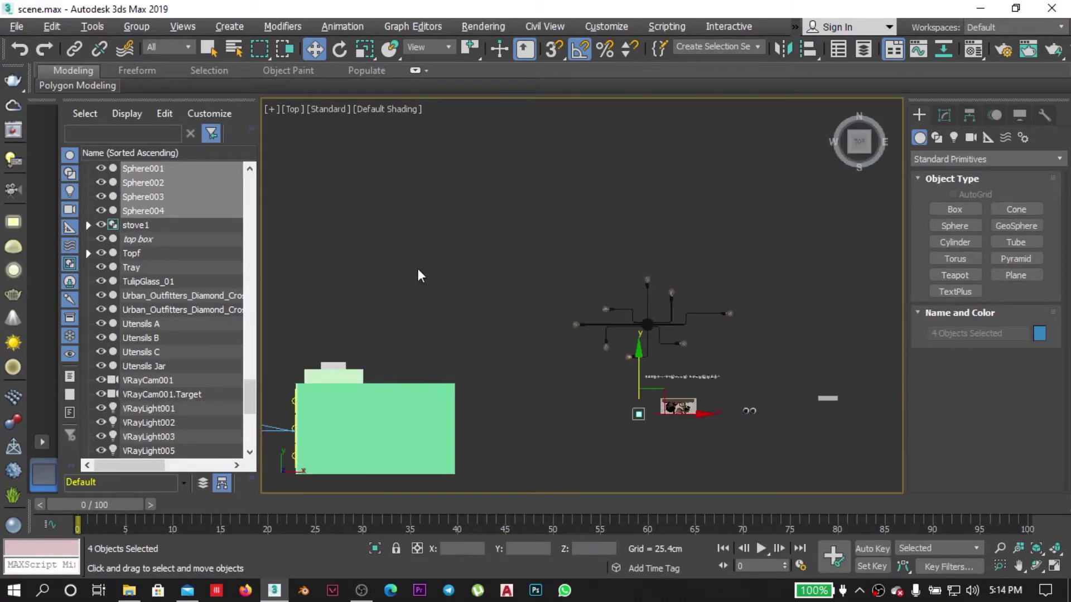
Group the selected objects as Group050 and view them in front-view wireframe.
click(545, 322)
scroll(416, 409, up, 5)
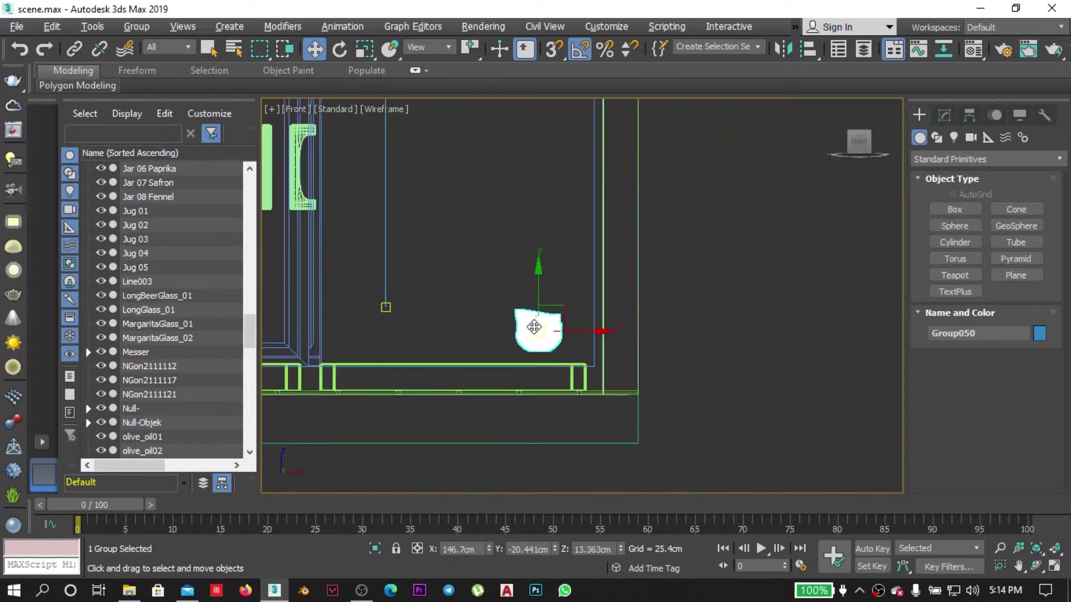
key(f)
key(F3)
scroll(497, 349, up, 5)
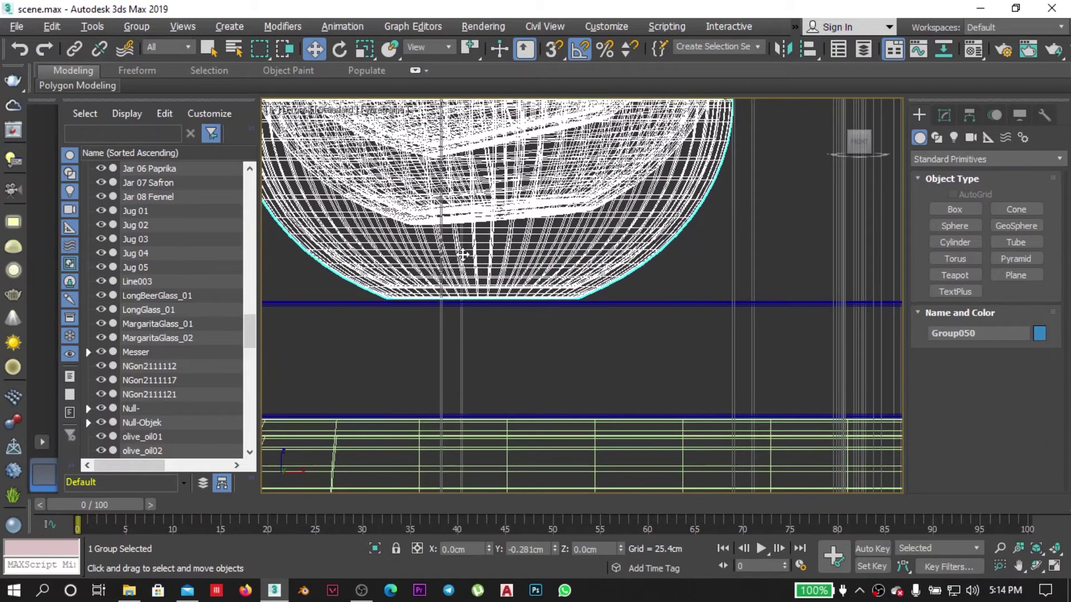
key(t)
Clone the olive oil bottles to a new spot and check the copies.
shift+drag(495, 310, 519, 335)
click(538, 364)
scroll(694, 357, down, 8)
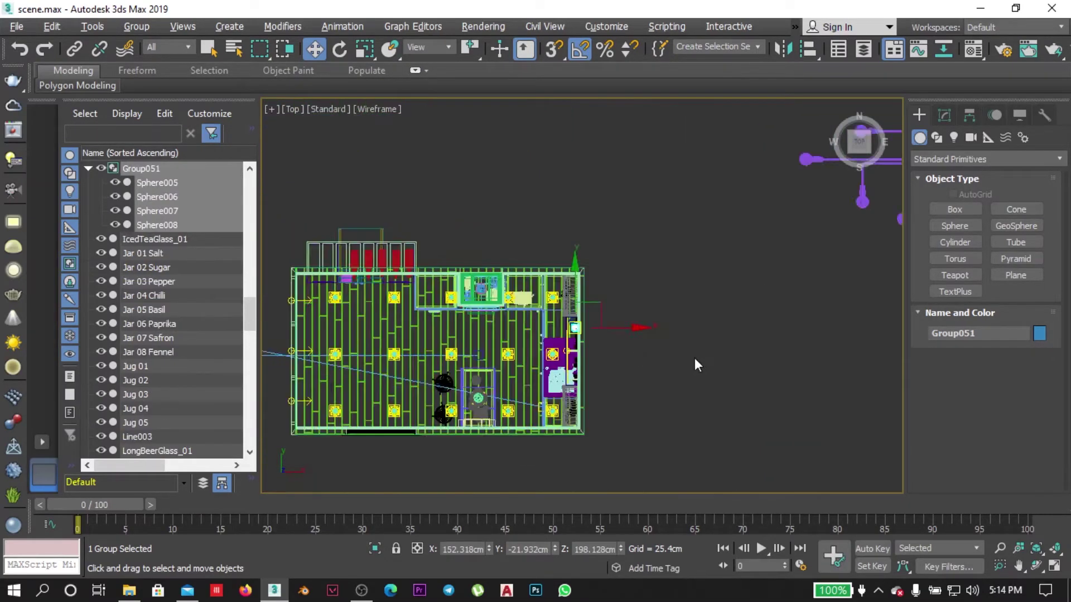
scroll(654, 338, down, 3)
scroll(424, 357, up, 4)
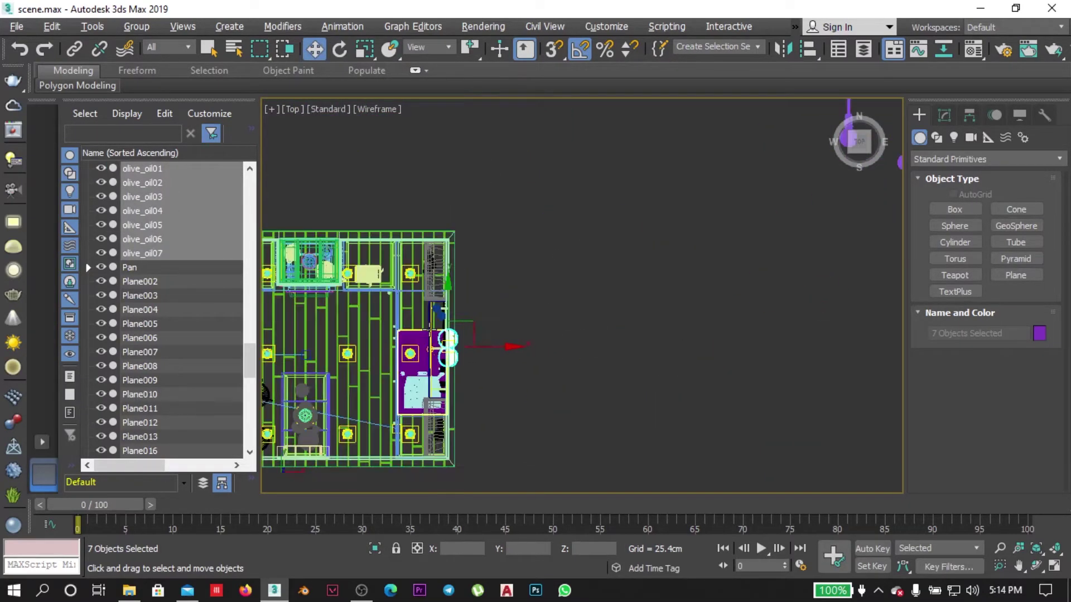
scroll(502, 391, up, 4)
key(w)
key(f)
scroll(479, 290, up, 5)
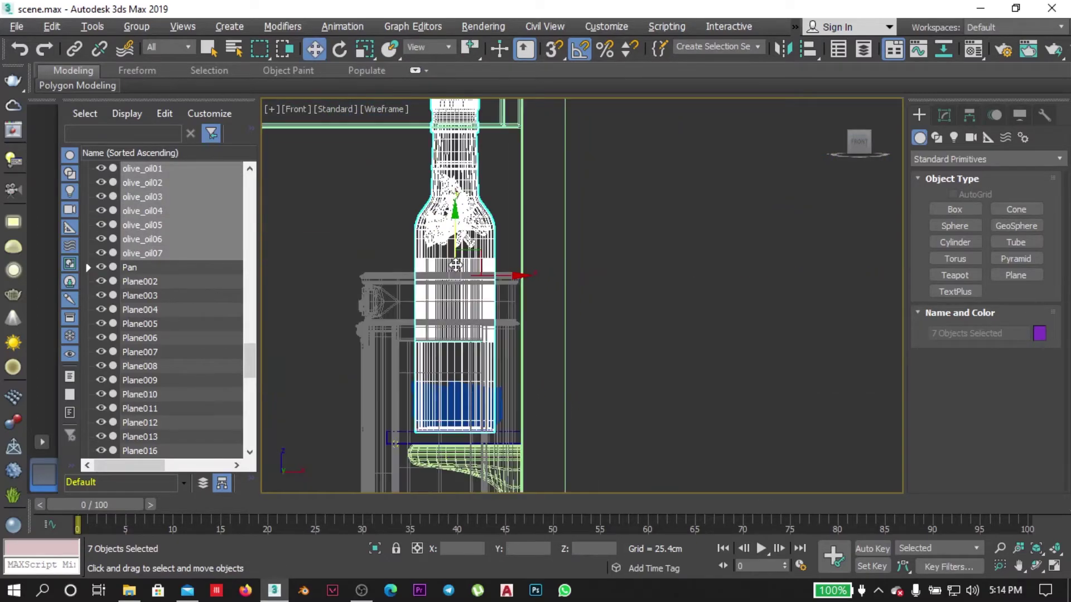
scroll(478, 290, down, 2)
scroll(463, 277, down, 2)
key(t)
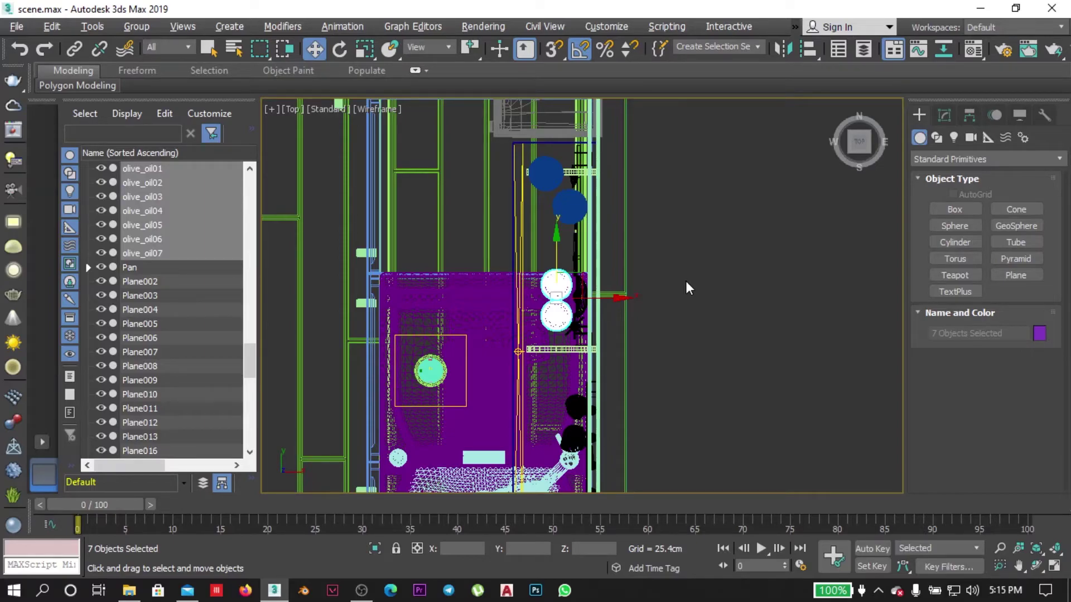
scroll(686, 282, up, 2)
Move the two bottles to the right and group them as Group052.
drag(558, 301, 753, 319)
scroll(750, 320, up, 5)
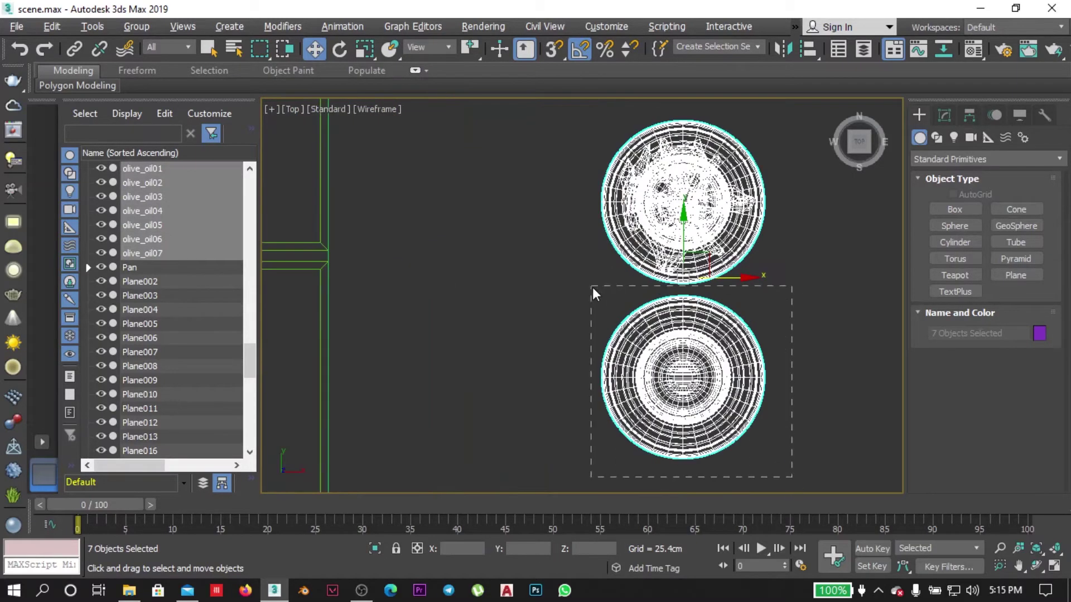
scroll(594, 293, down, 5)
click(136, 26)
click(151, 40)
click(548, 323)
Select all the utensil pieces and group them as Group053.
scroll(530, 292, up, 2)
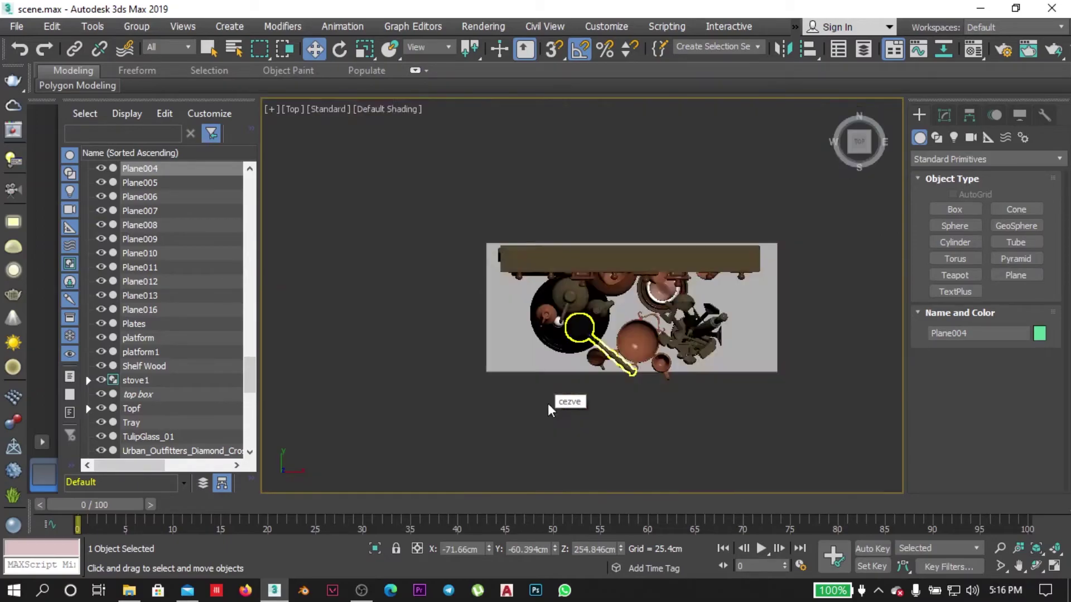
drag(692, 427, 469, 214)
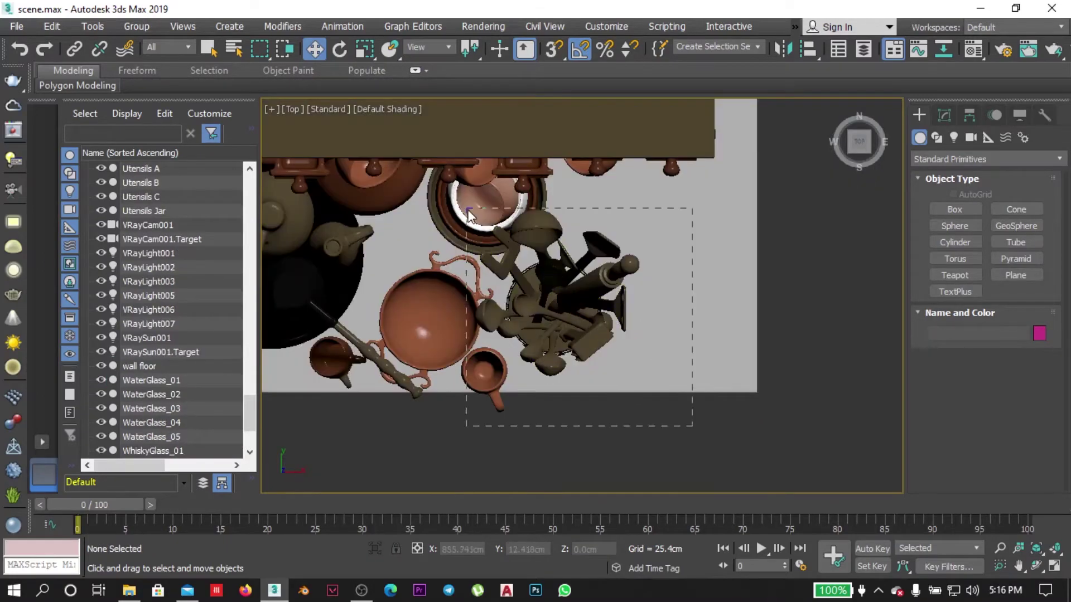
scroll(781, 323, down, 5)
click(158, 56)
key(Return)
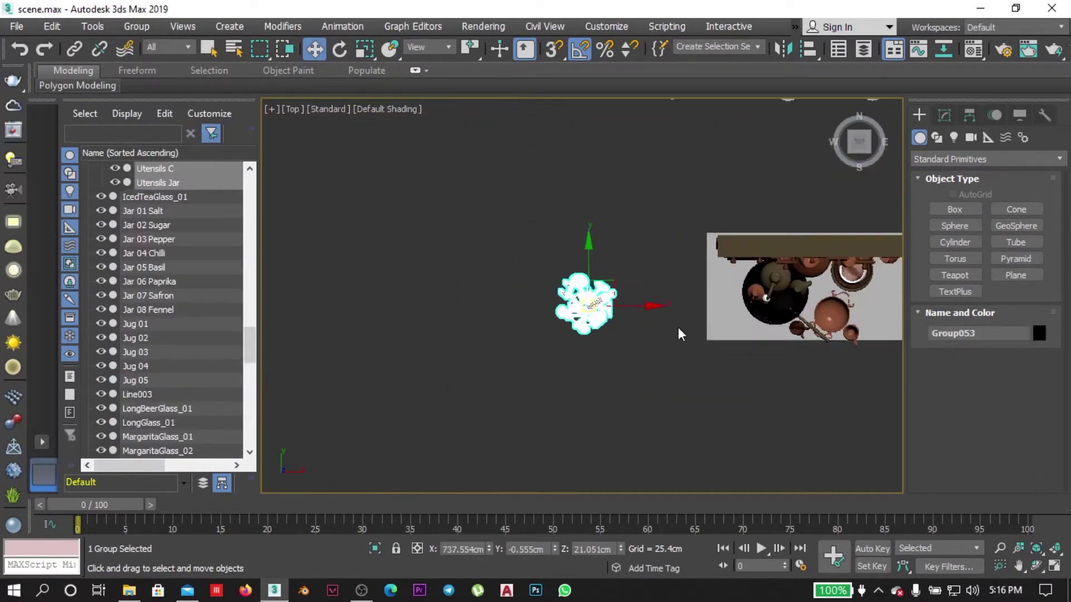
Frame the utensil jar group and inspect it in front, top and perspective views.
key(f)
key(F3)
key(z)
scroll(510, 220, down, 5)
scroll(510, 221, up, 6)
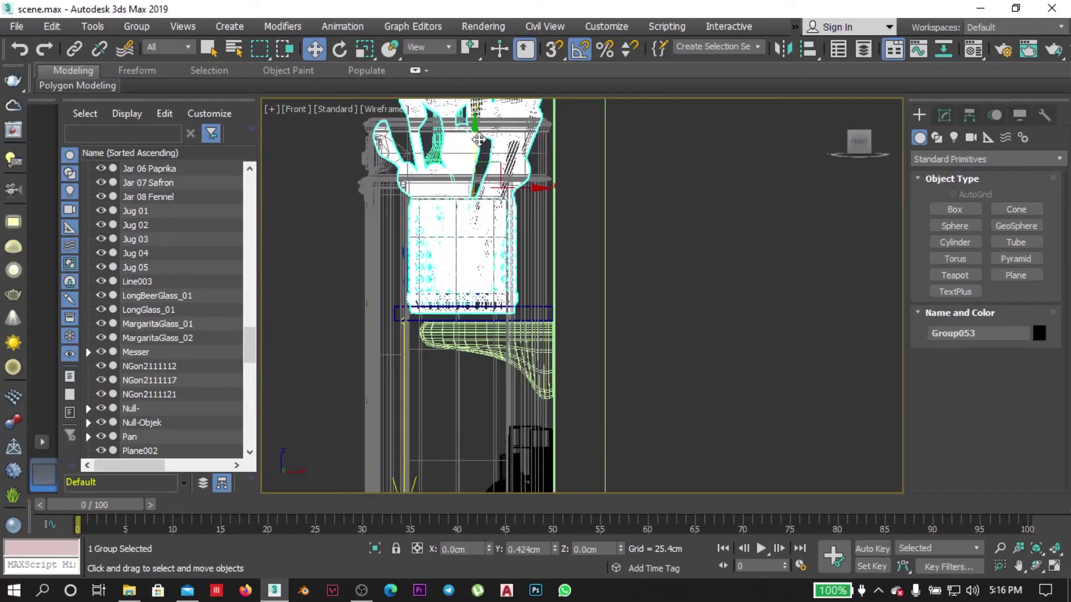
scroll(670, 334, up, 5)
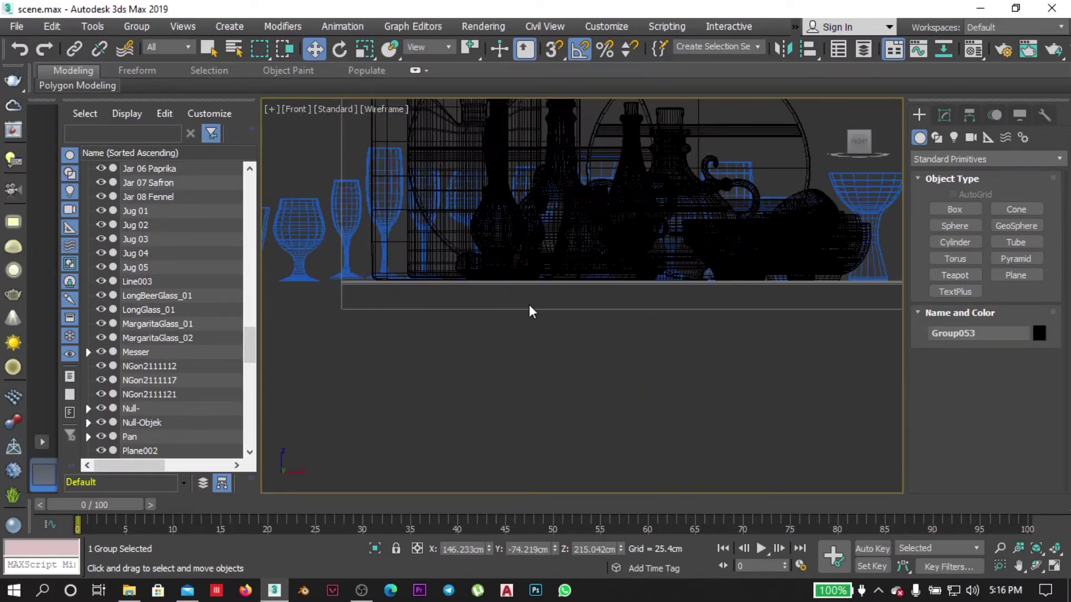
key(t)
key(p)
scroll(488, 313, down, 5)
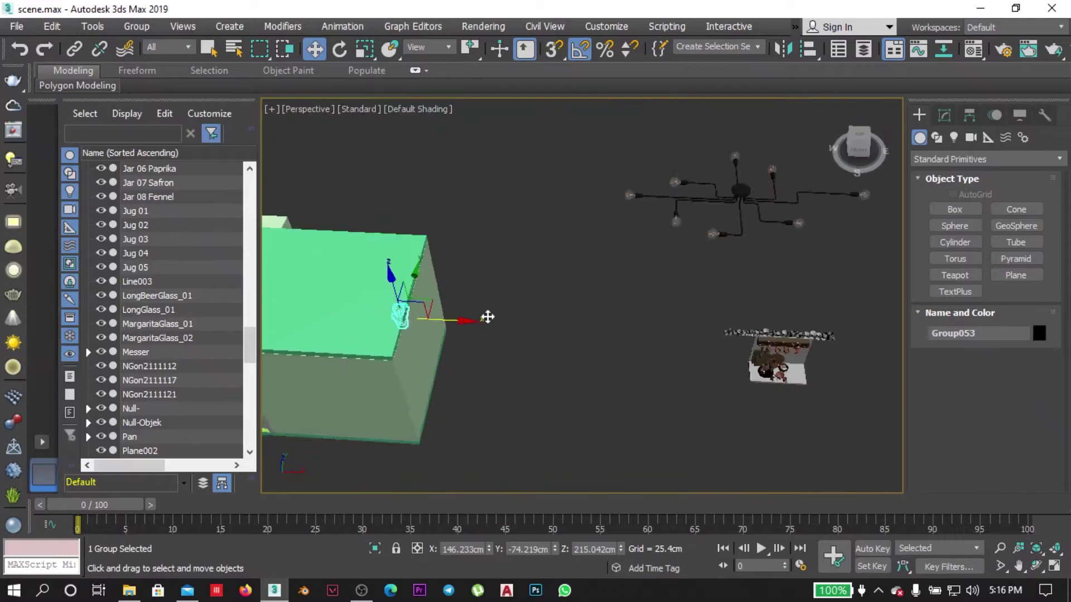
scroll(697, 362, up, 6)
Select Jug 04 and a second jug and rotate them in the top view.
click(696, 391)
ctrl+click(792, 370)
key(t)
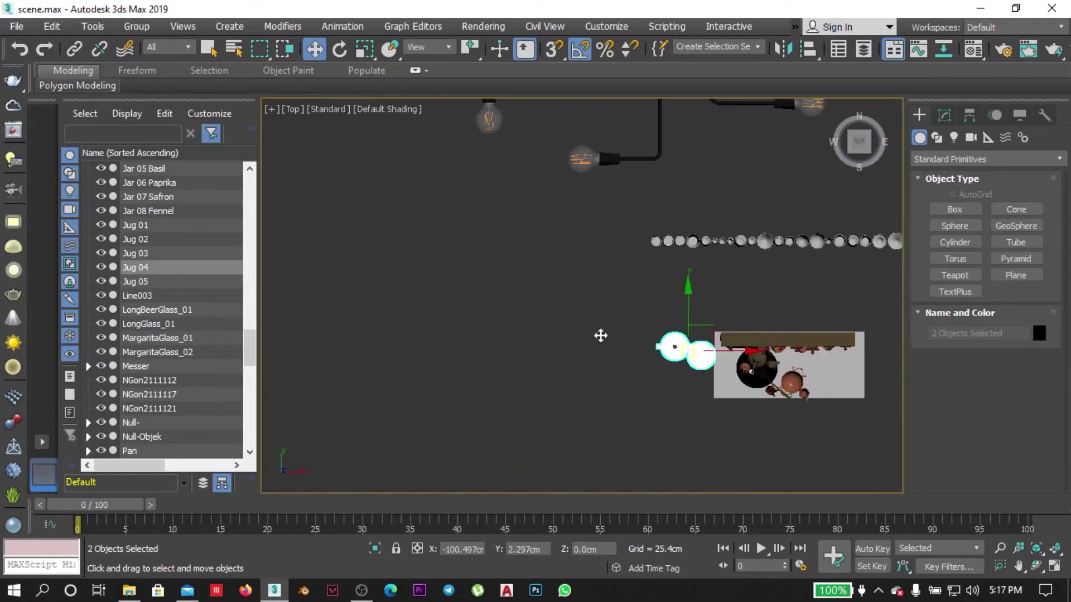
scroll(698, 309, up, 5)
key(e)
scroll(709, 272, up, 4)
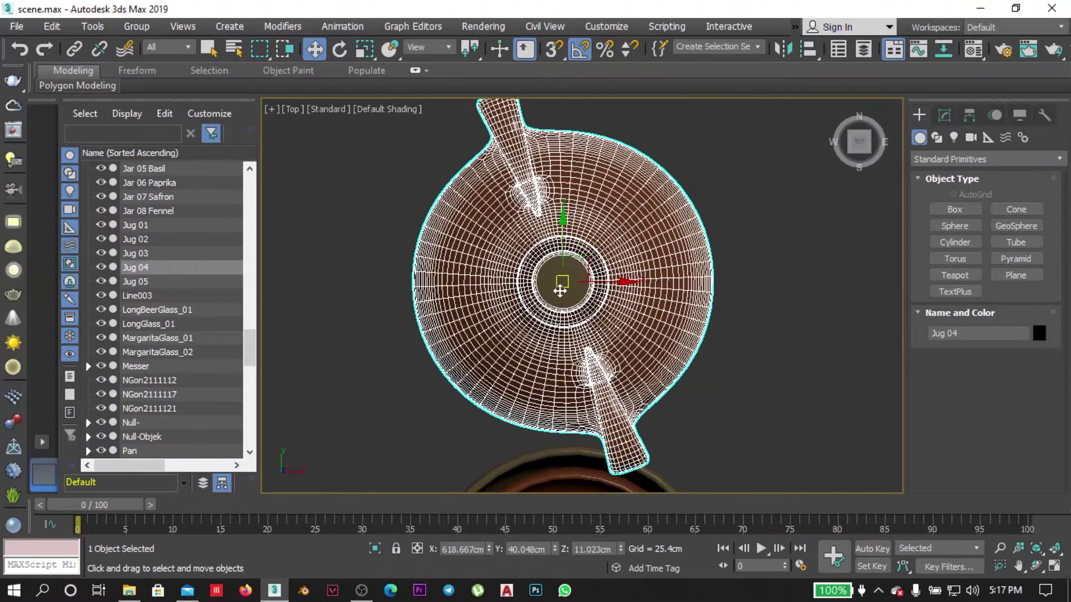
scroll(470, 331, down, 8)
key(w)
key(f)
scroll(470, 331, up, 3)
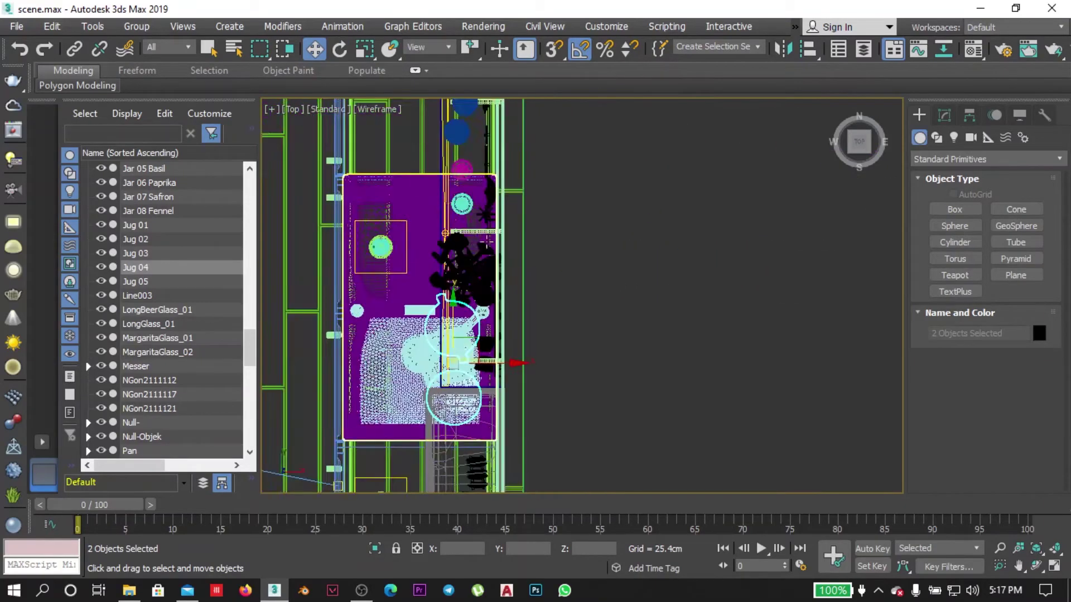
Check Group053, then restore the two-jug selection and review their placement.
click(471, 334)
scroll(470, 399, down, 2)
scroll(470, 399, down, 3)
key(t)
key(ctrl+z)
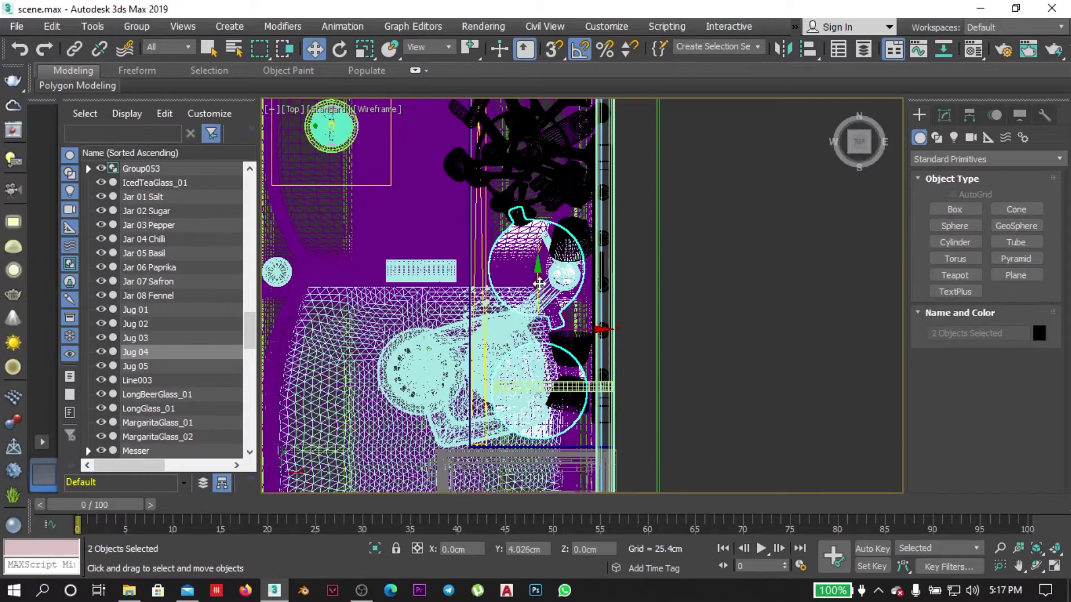
key(f)
scroll(536, 307, down, 3)
scroll(532, 329, up, 4)
key(t)
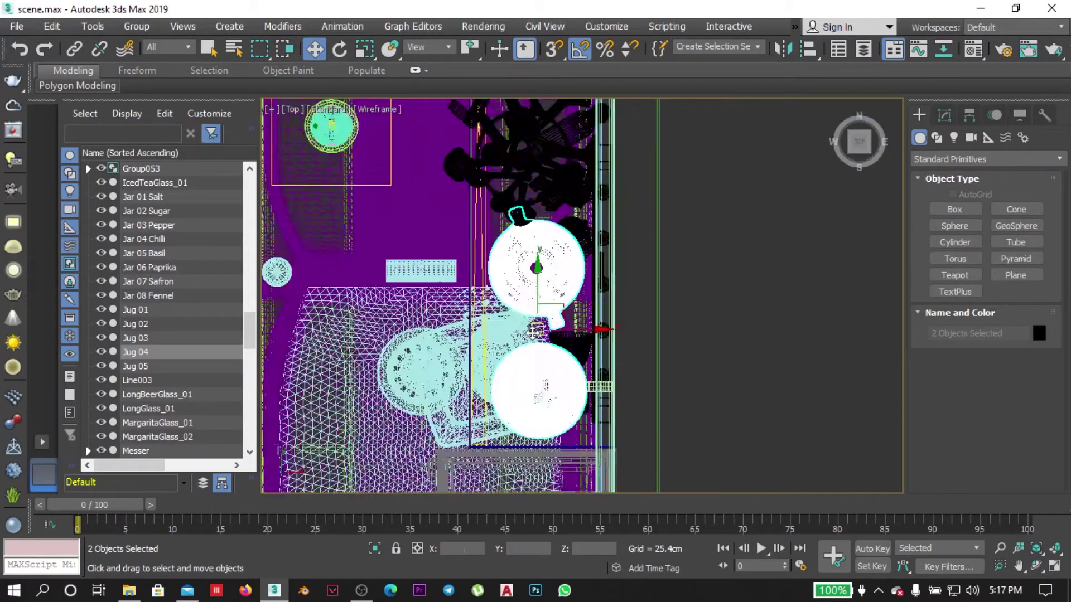
scroll(533, 333, up, 2)
click(802, 305)
Isolate the two glass-door cabinets from the kitchen camera view.
key(c)
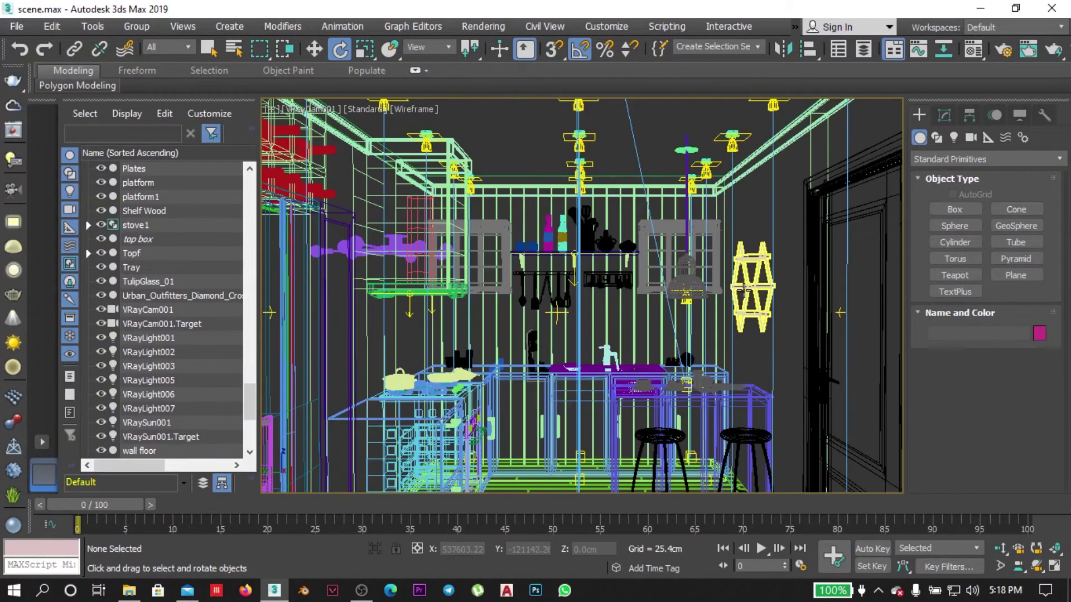
click(465, 247)
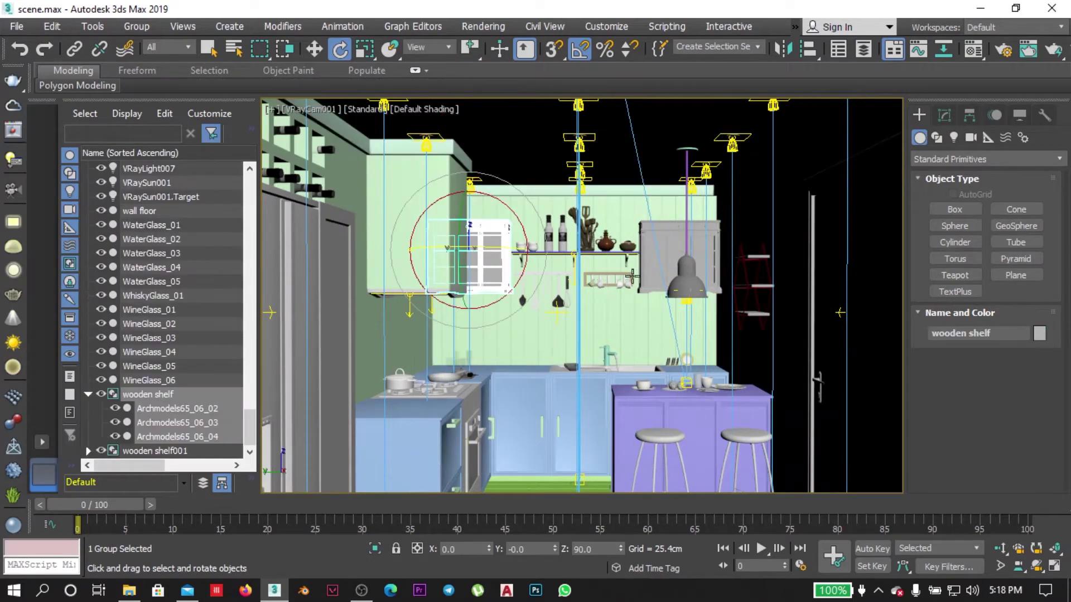
ctrl+click(681, 251)
key(alt+q)
key(t)
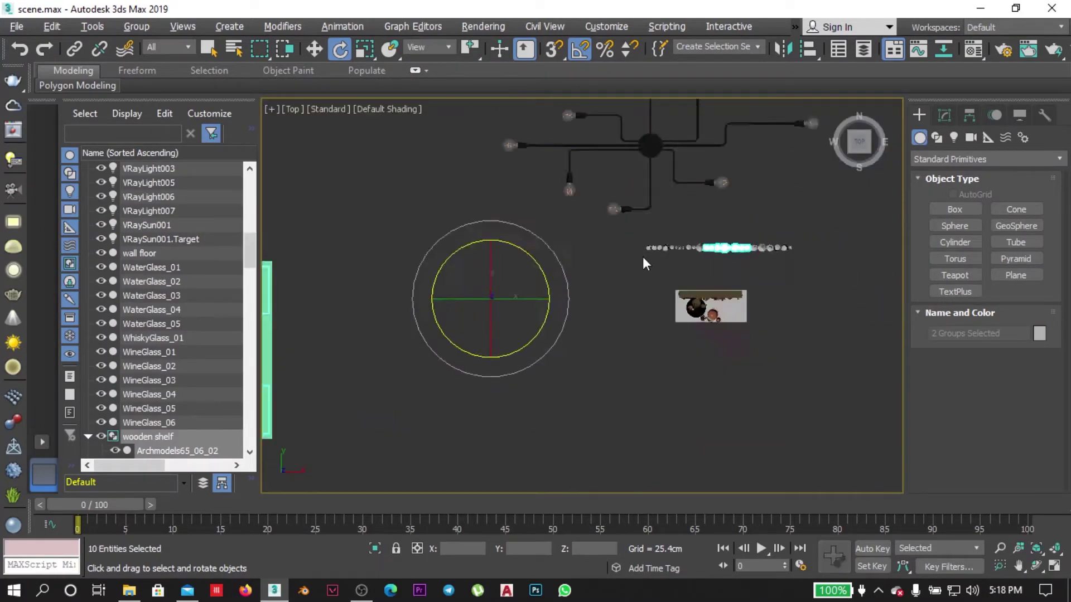
key(ctrl+a)
key(p)
Select the wooden shelf and frame it in a wireframe top view.
click(659, 357)
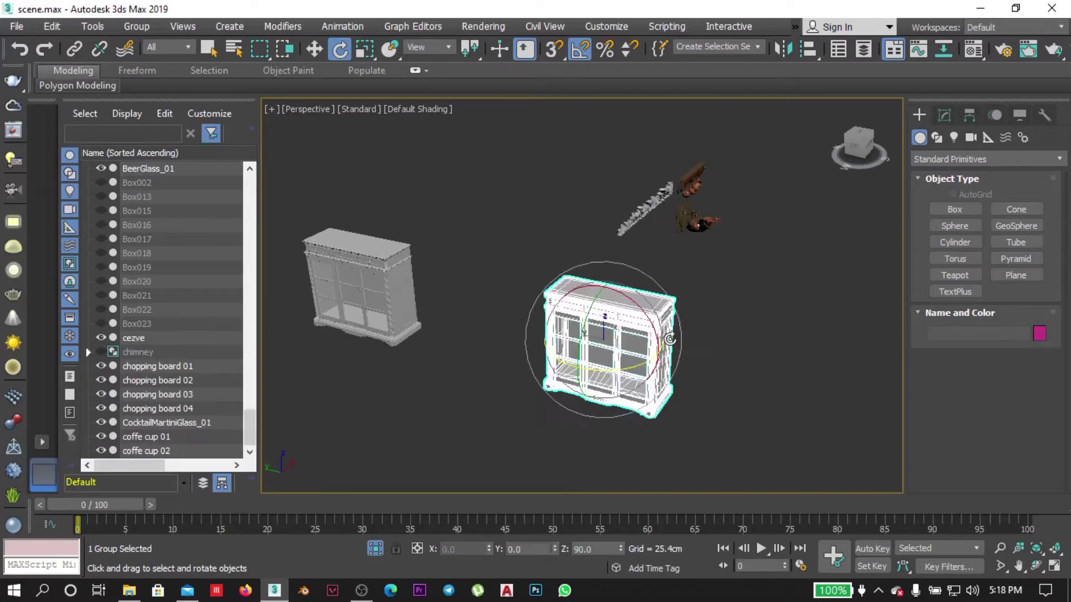
key(z)
key(t)
key(F3)
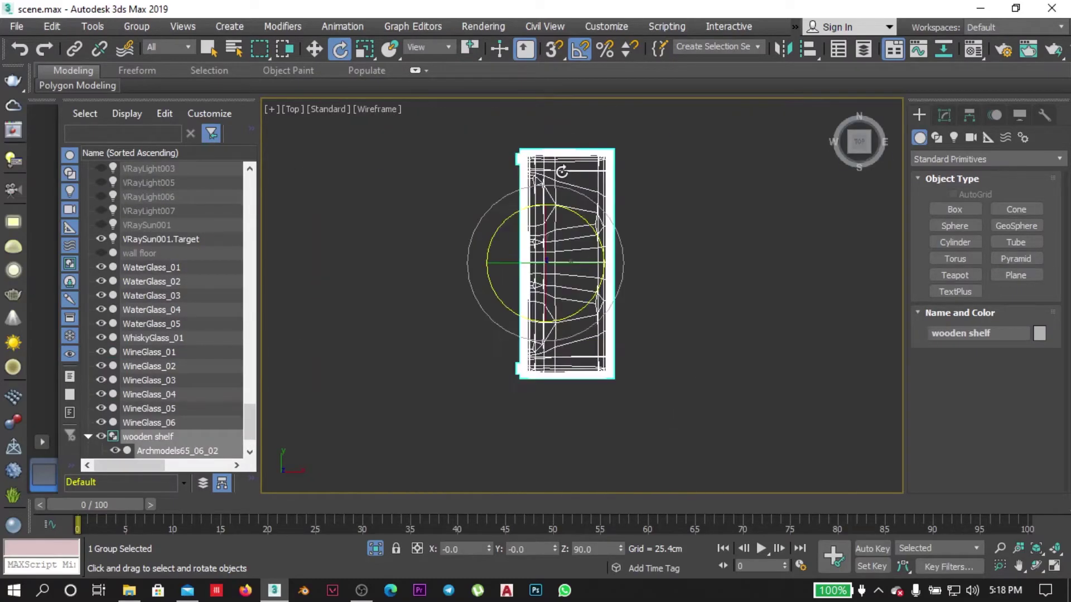
Create a shelf Plane, convert it to Editable Poly, and add a Shell modifier.
click(1015, 275)
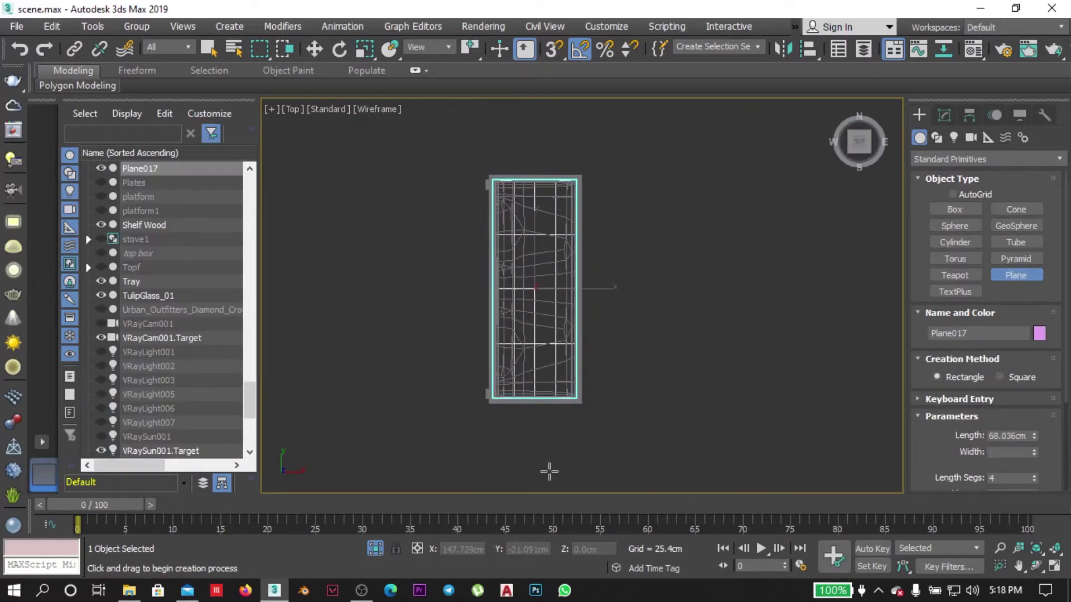
key(e)
right_click(533, 249)
click(758, 464)
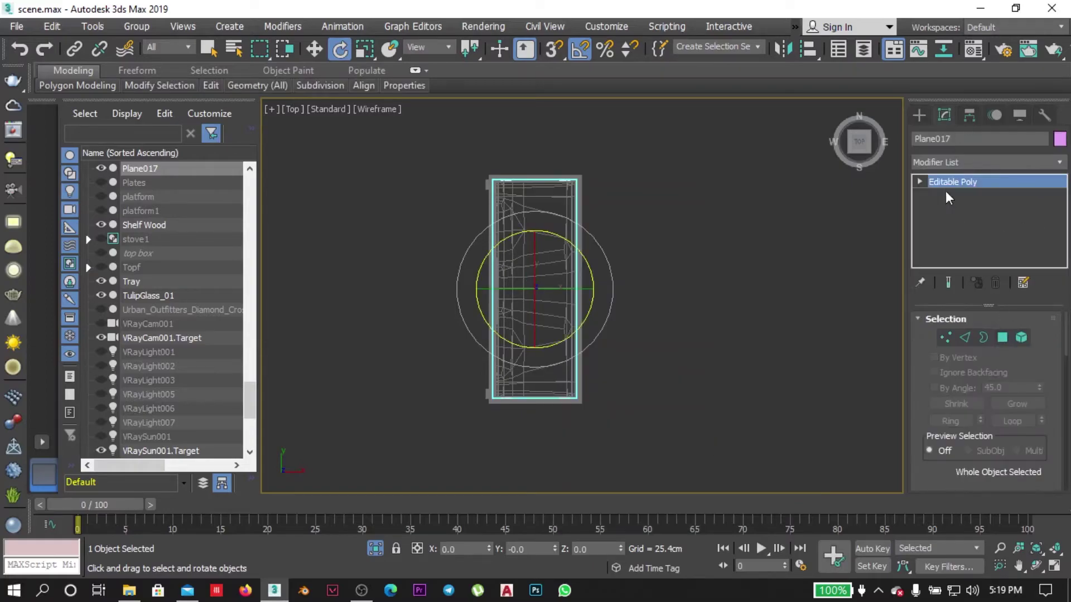
click(987, 162)
click(1010, 363)
Clone the shelf plane higher inside the cabinet.
key(f)
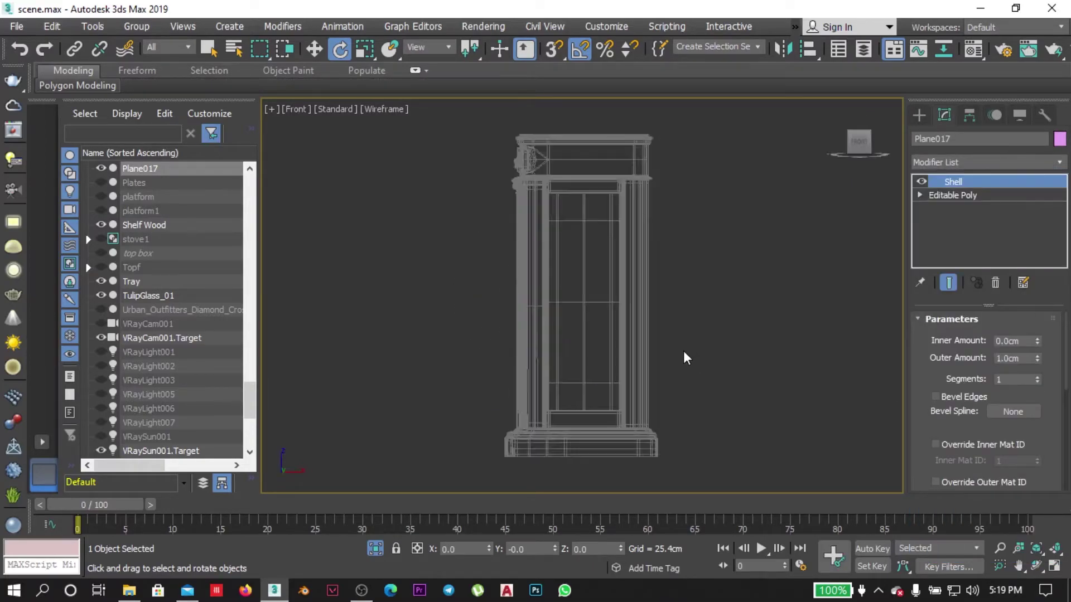
key(w)
key(l)
scroll(708, 290, up, 3)
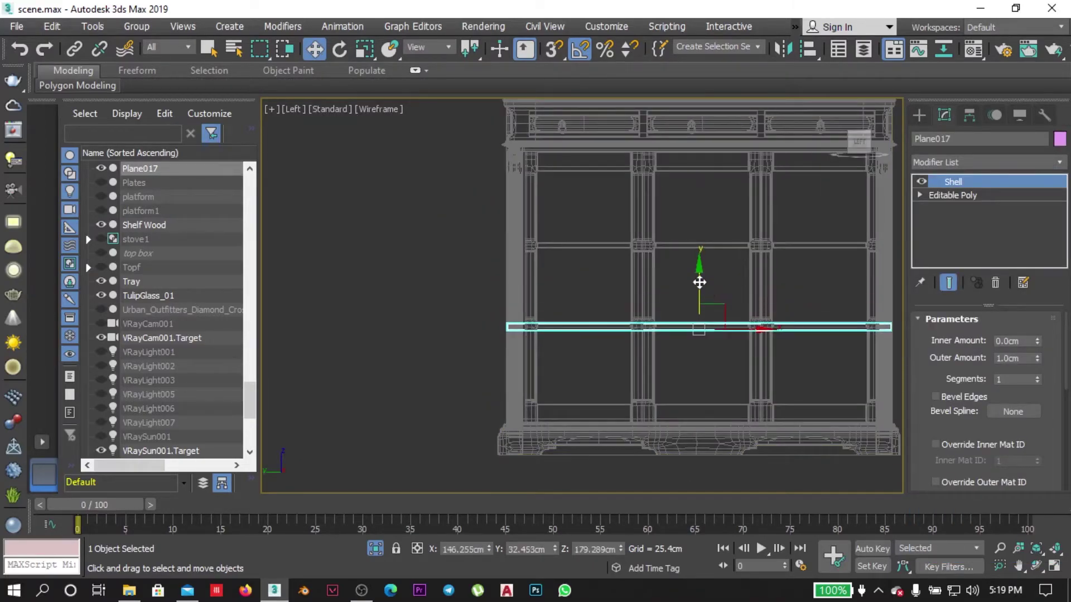
shift+drag(714, 198, 713, 312)
click(538, 363)
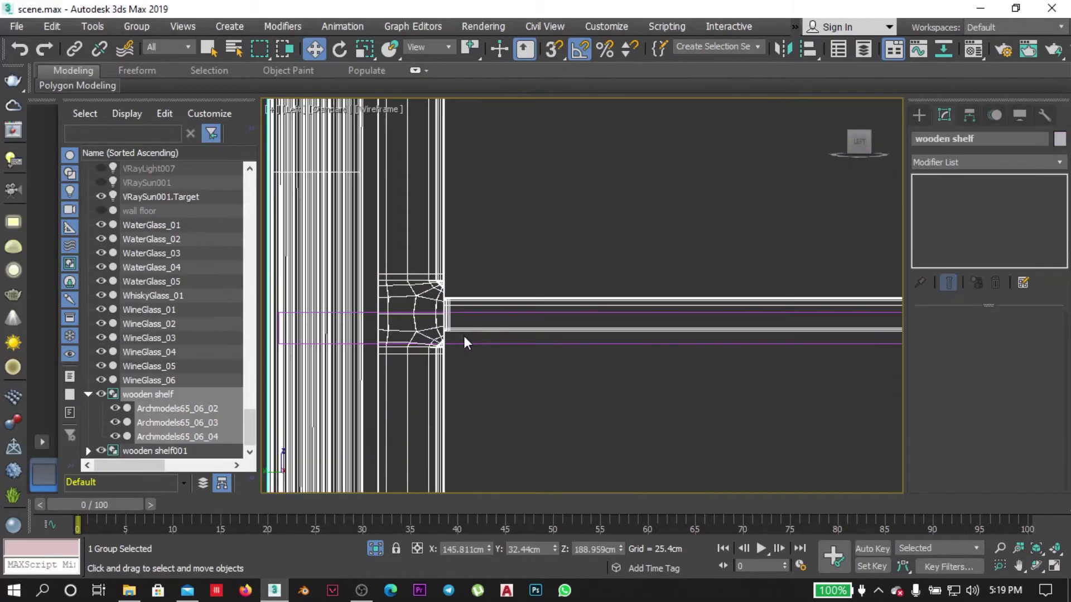
key(p)
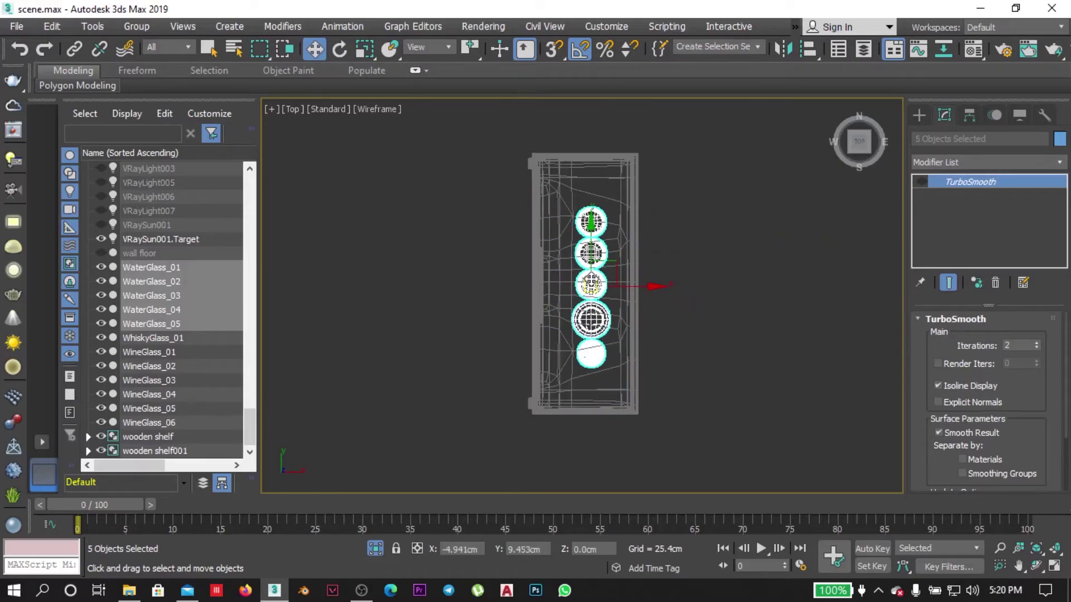
Frame the selected glasses and pick individual glasses on the shelf to reposition.
key(f)
key(z)
key(p)
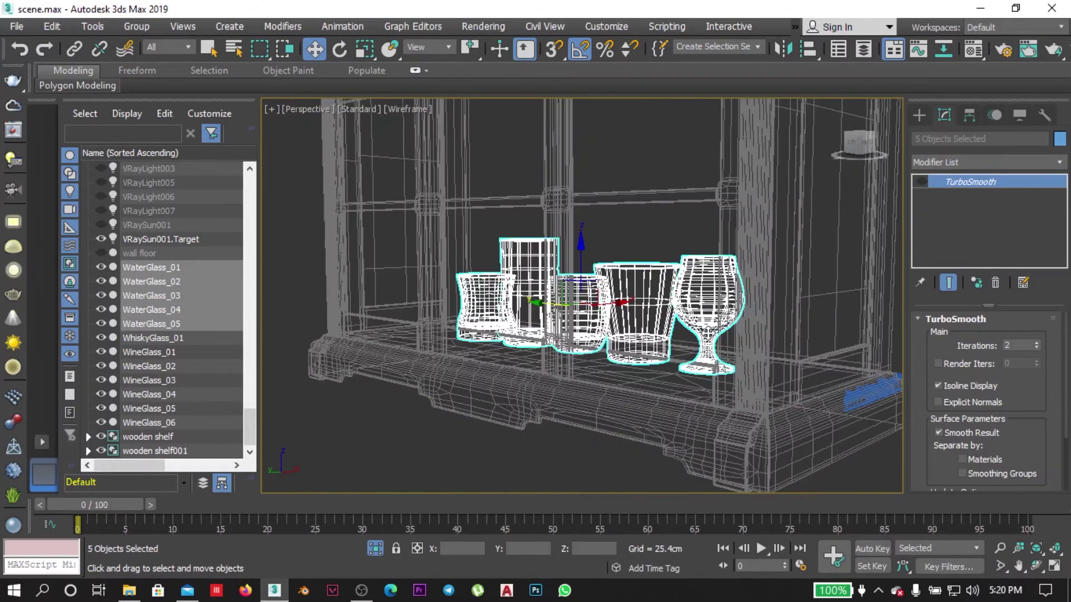
key(t)
scroll(597, 298, down, 2)
click(606, 238)
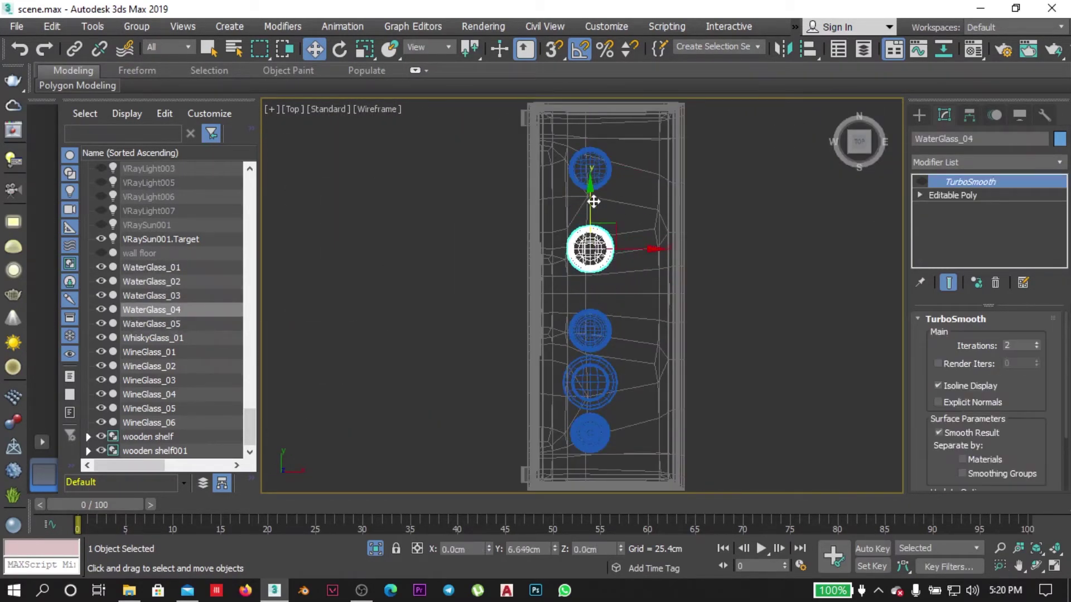
click(636, 338)
key(ctrl+z)
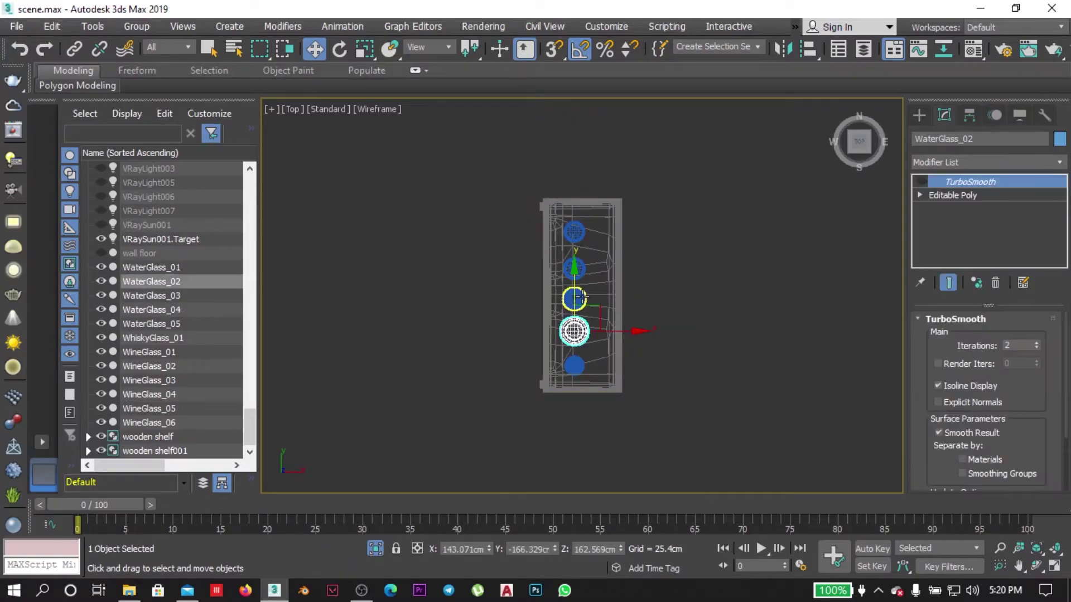
key(shift+z)
Select the group of ten glasses and the right-hand row, rotating and moving them onto the shelves.
key(e)
drag(773, 184, 841, 237)
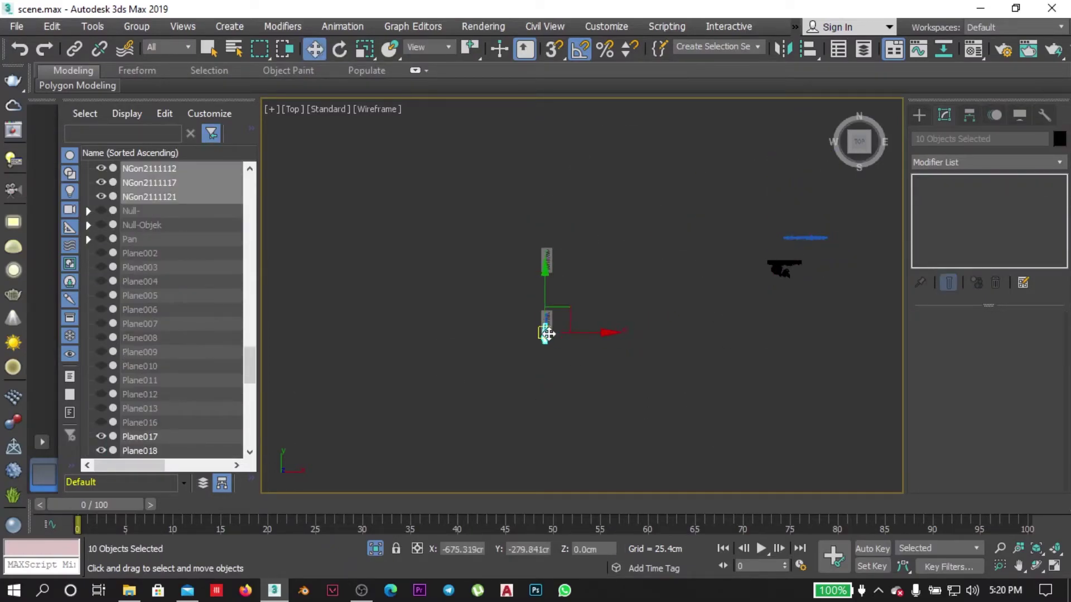
key(f)
key(z)
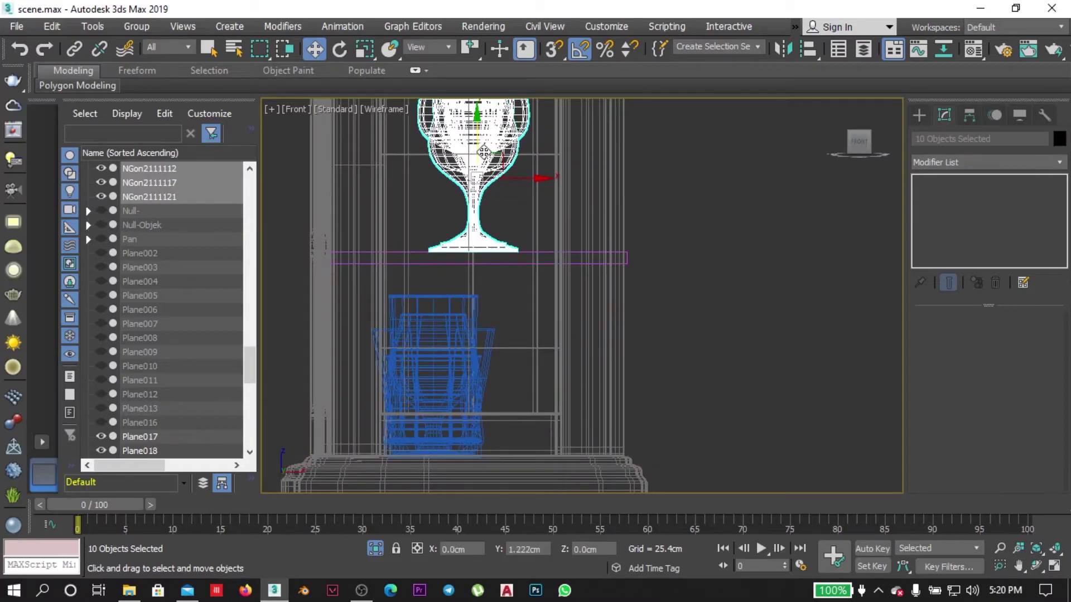
scroll(483, 152, up, 3)
scroll(540, 325, down, 5)
scroll(474, 418, down, 3)
scroll(474, 418, up, 3)
drag(835, 457, 569, 333)
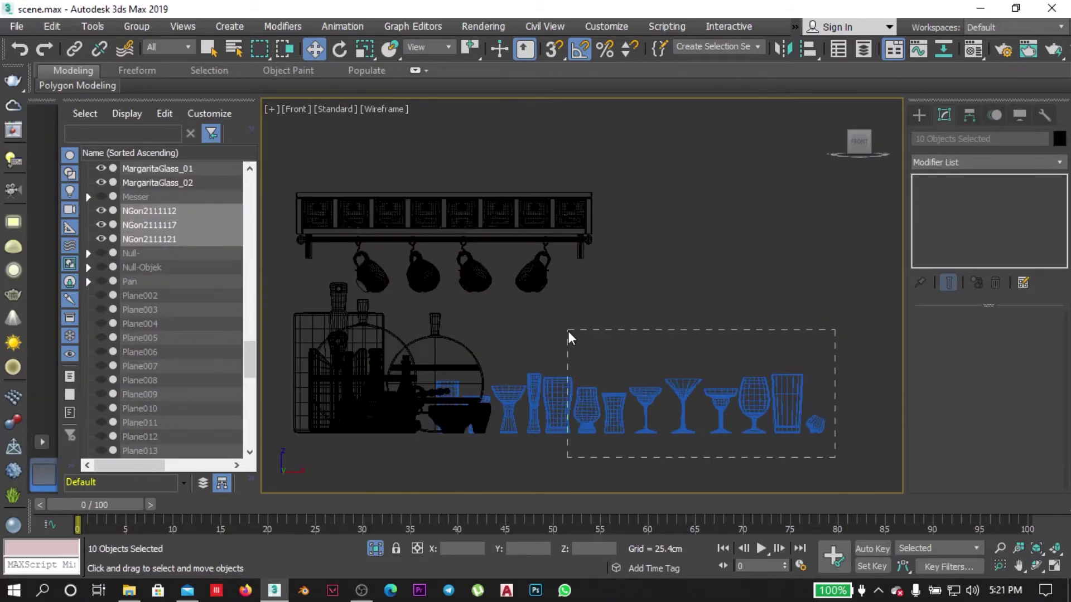
key(e)
key(w)
key(t)
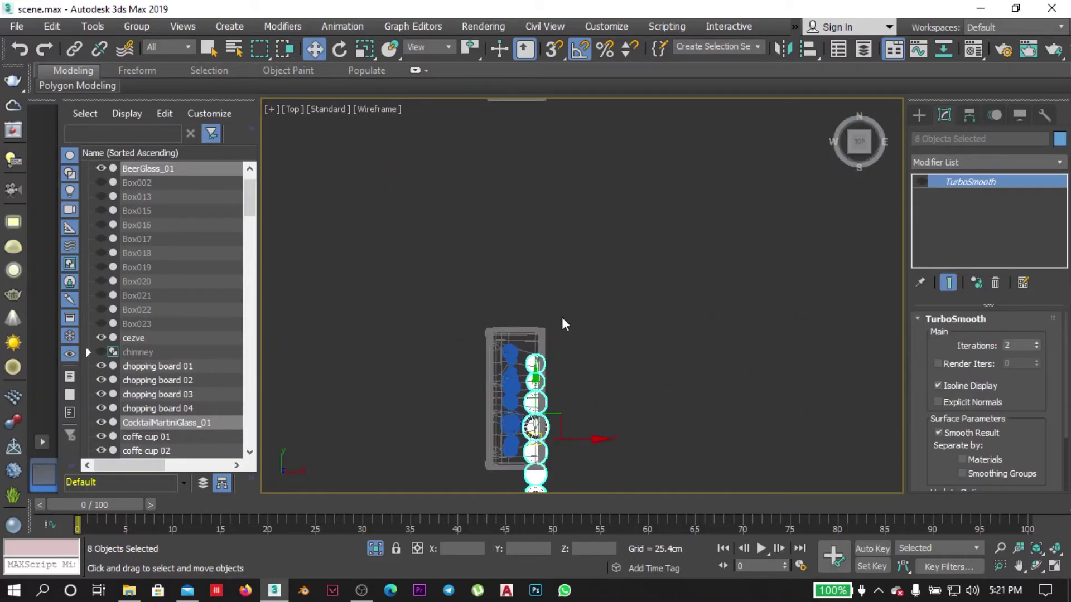
Check the glasses from the front and undo the last scaling change.
scroll(562, 325, up, 3)
key(f)
scroll(534, 229, up, 5)
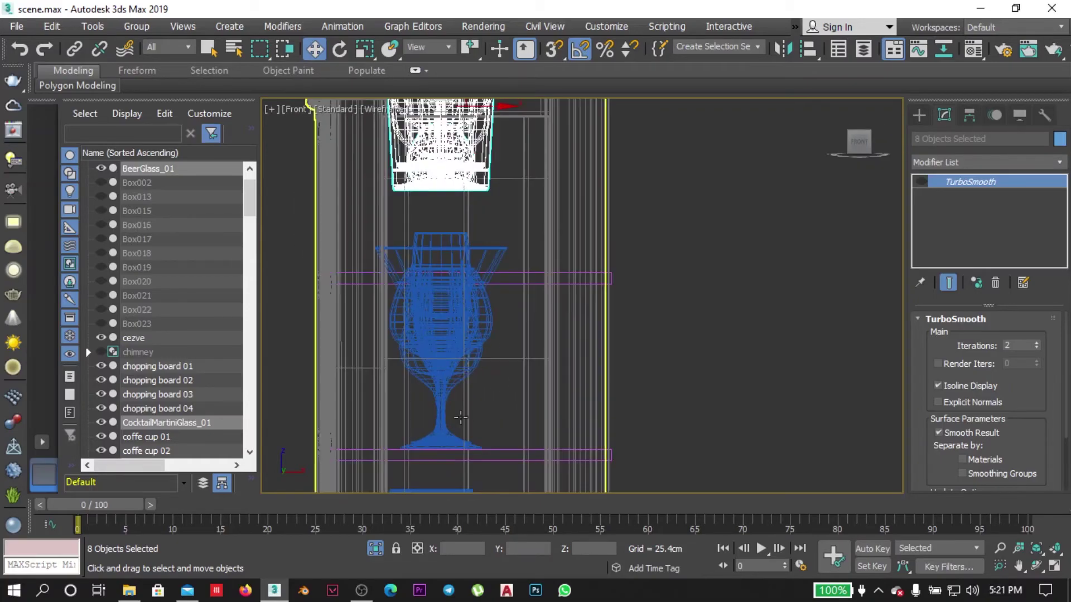
key(r)
key(shift+z)
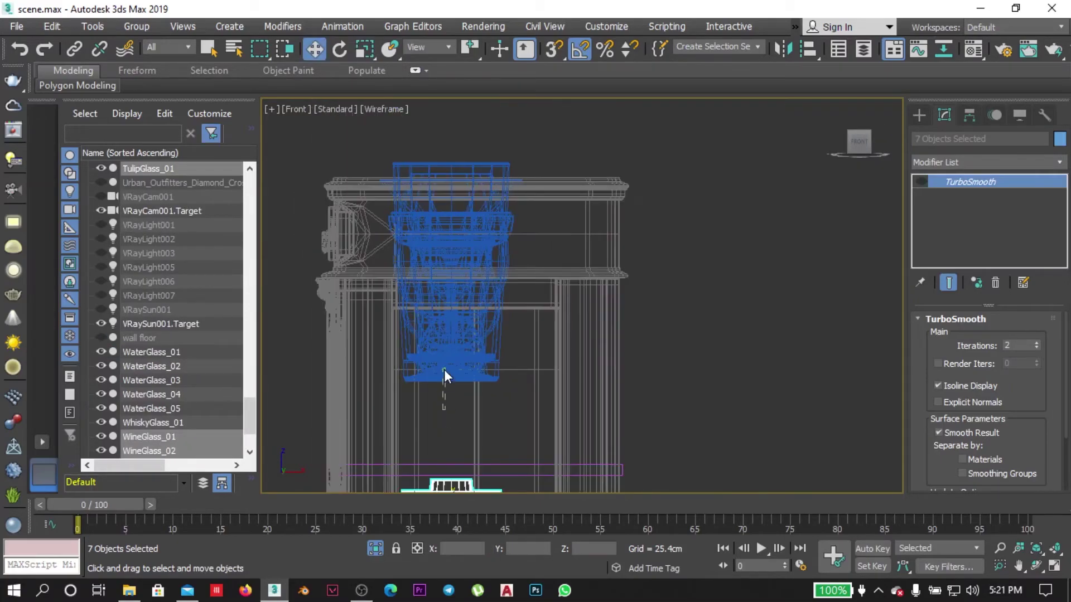
key(ctrl+z)
Step back through earlier views to zoom in on the glass cabinet.
key(shift+z)
key(shift+z)
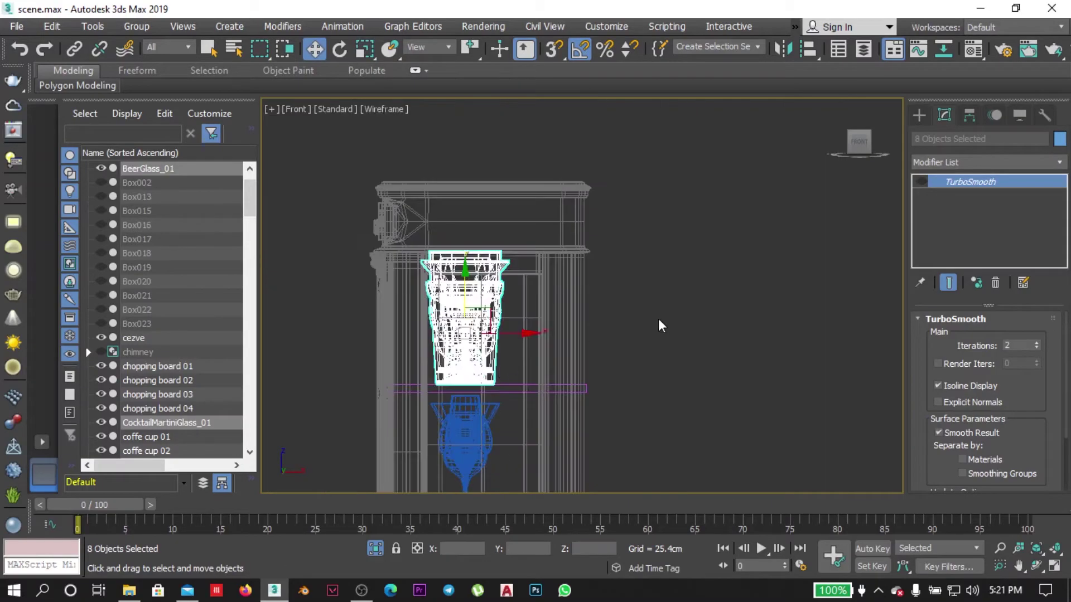
key(shift+z)
key(ctrl+z)
key(shift+z)
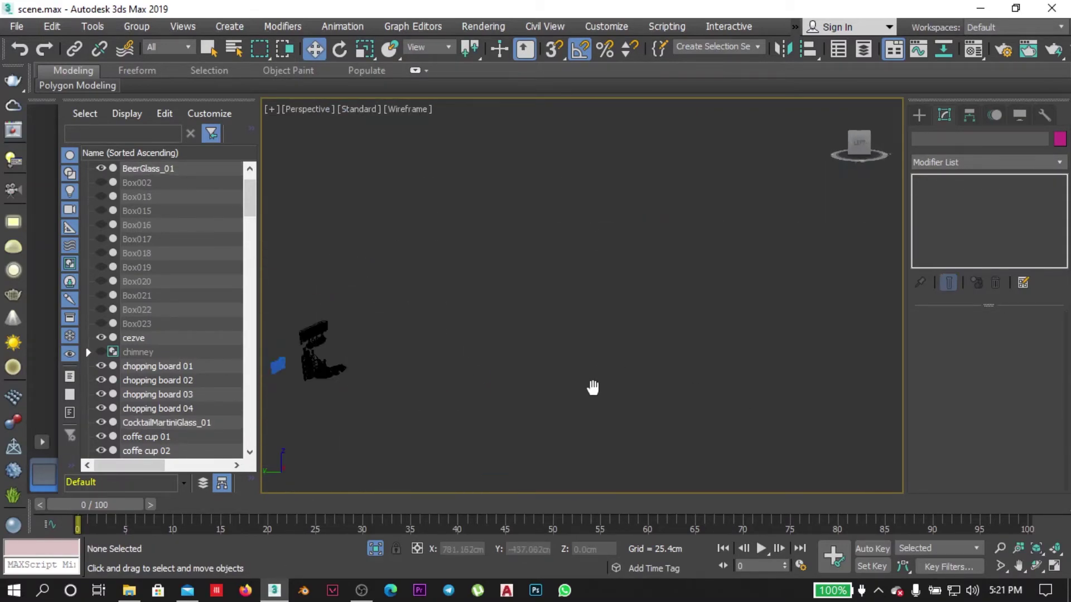
key(shift+z)
key(ctrl+z)
key(ctrl+z)
key(shift+z)
key(shift+z)
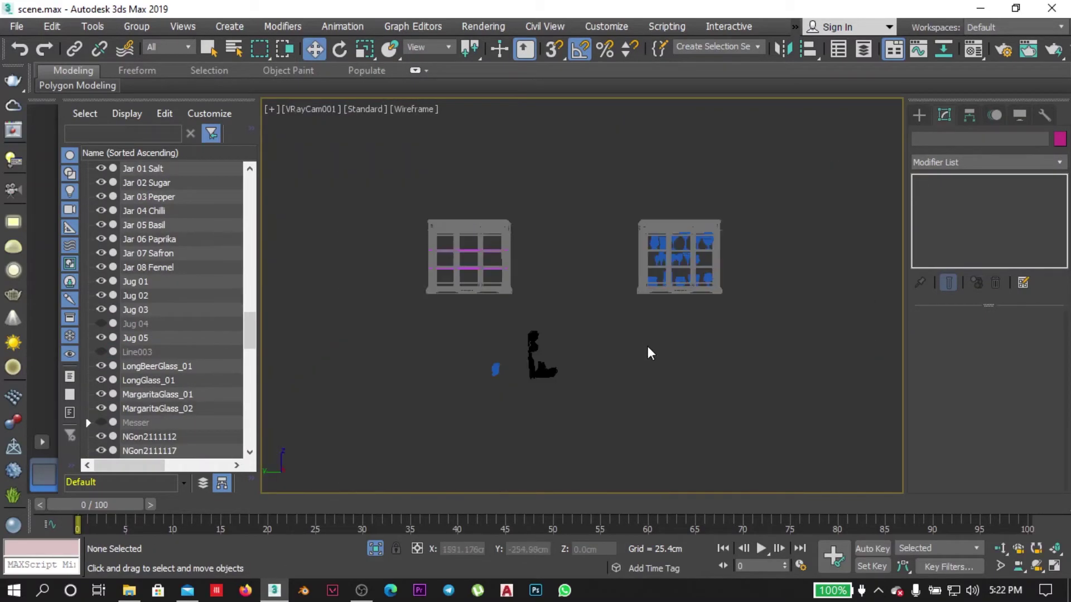
key(shift+z)
key(shift+z)
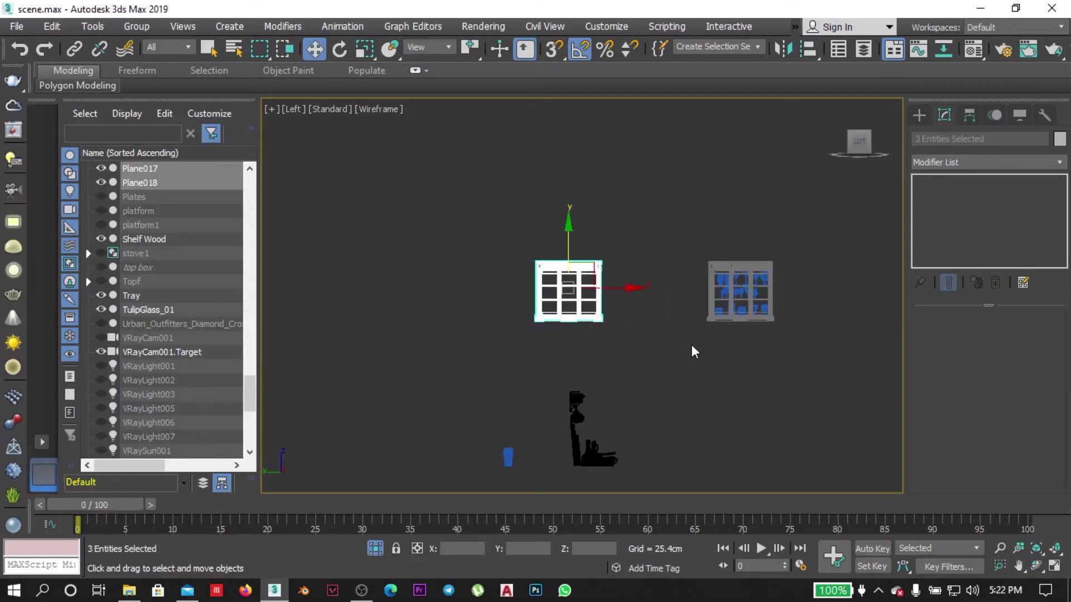
Clone the filled glass cabinet, with its glasses, beside the original and check it from above.
shift+drag(611, 299, 538, 299)
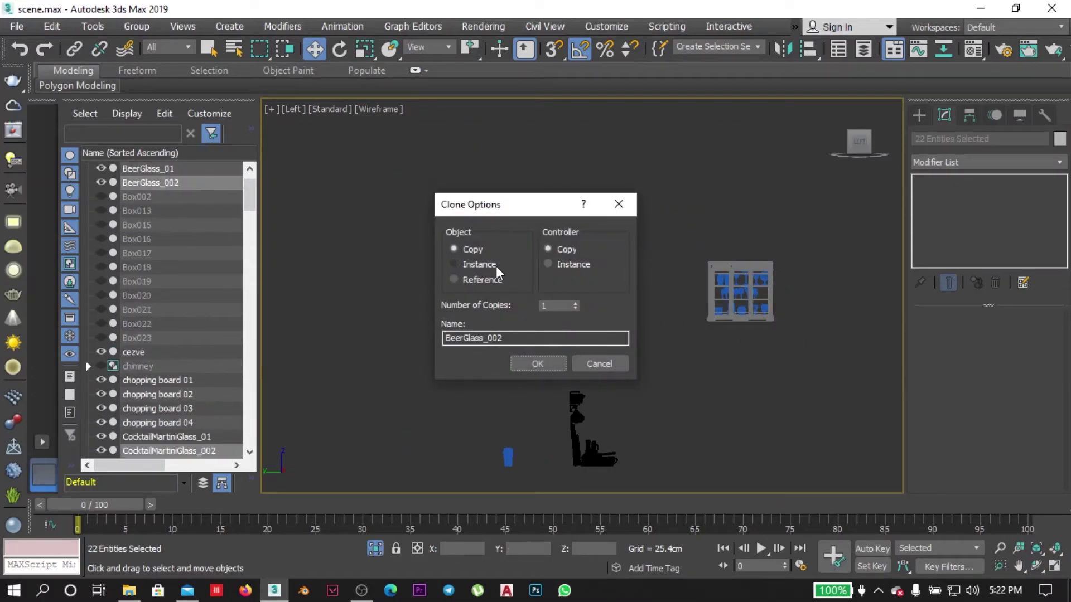
click(535, 364)
key(t)
scroll(592, 399, up, 2)
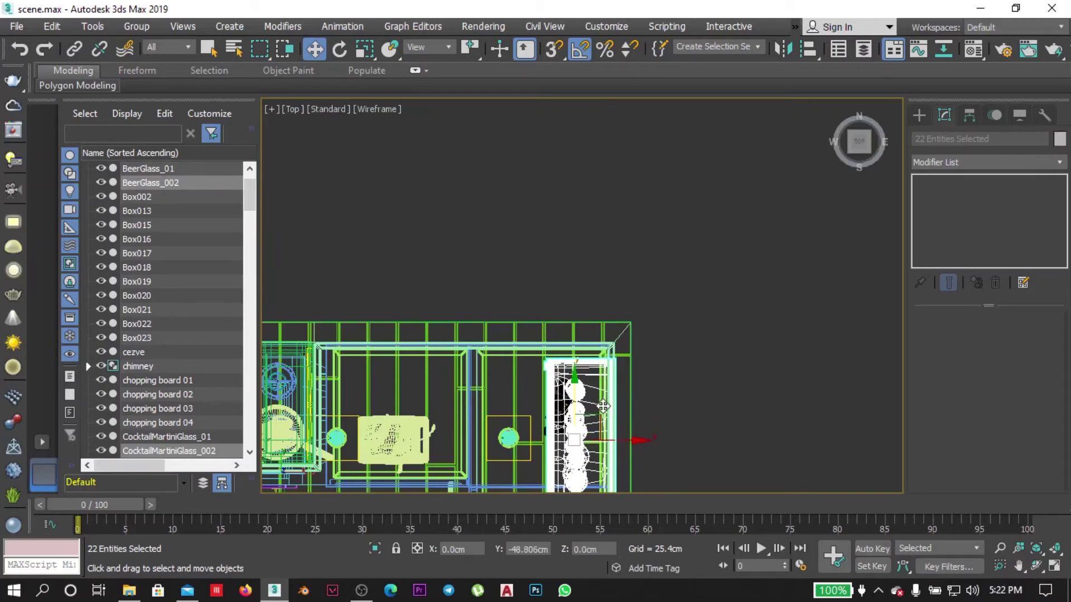
scroll(596, 353, up, 2)
scroll(595, 354, down, 3)
key(shift+z)
key(shift+z)
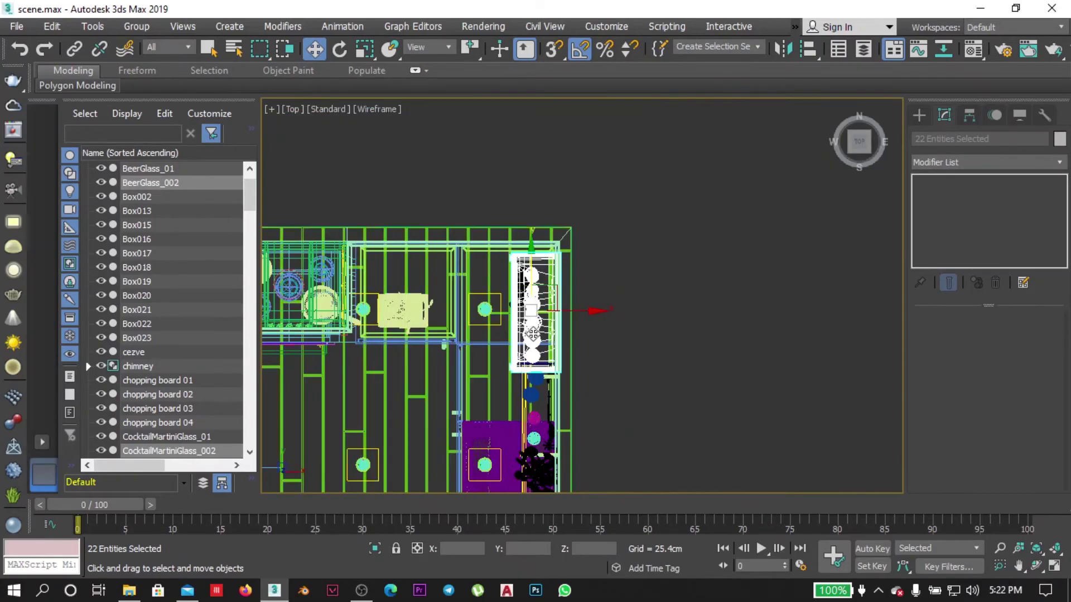
scroll(590, 255, down, 2)
scroll(594, 234, up, 2)
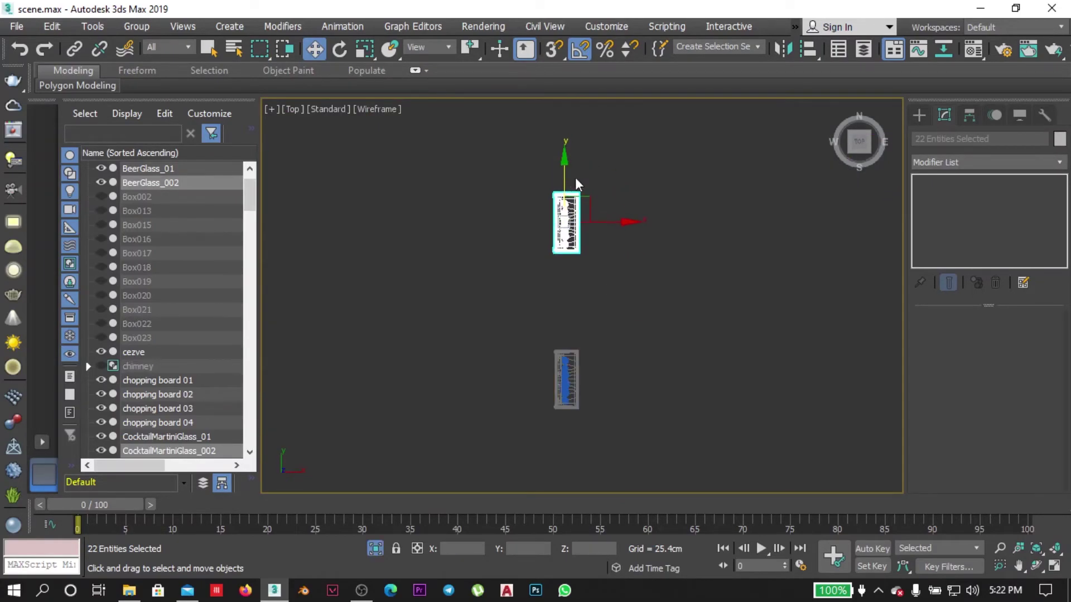
Rename the right cabinet's glass object to 'glass' in the Scene Explorer.
key(p)
click(668, 266)
key(F3)
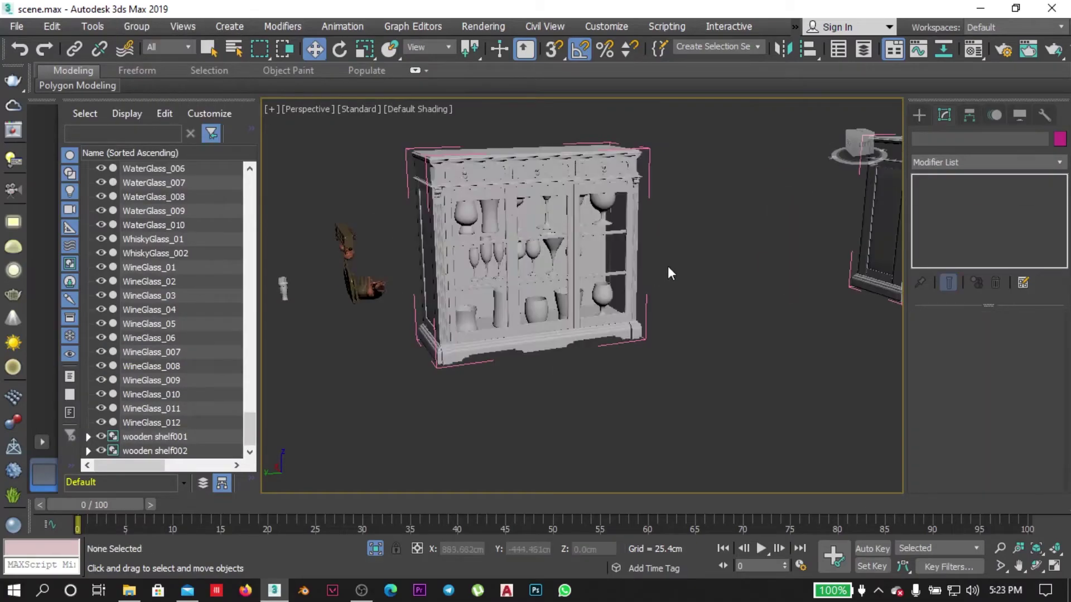
click(608, 251)
scroll(502, 279, down, 3)
ctrl+click(189, 380)
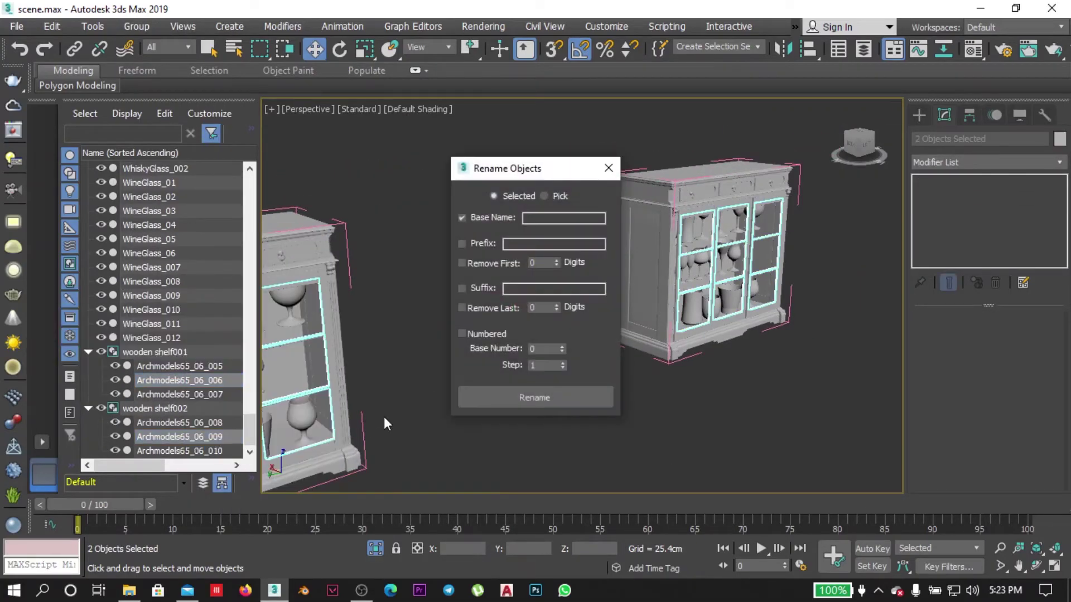
click(87, 352)
click(179, 437)
text(glass)
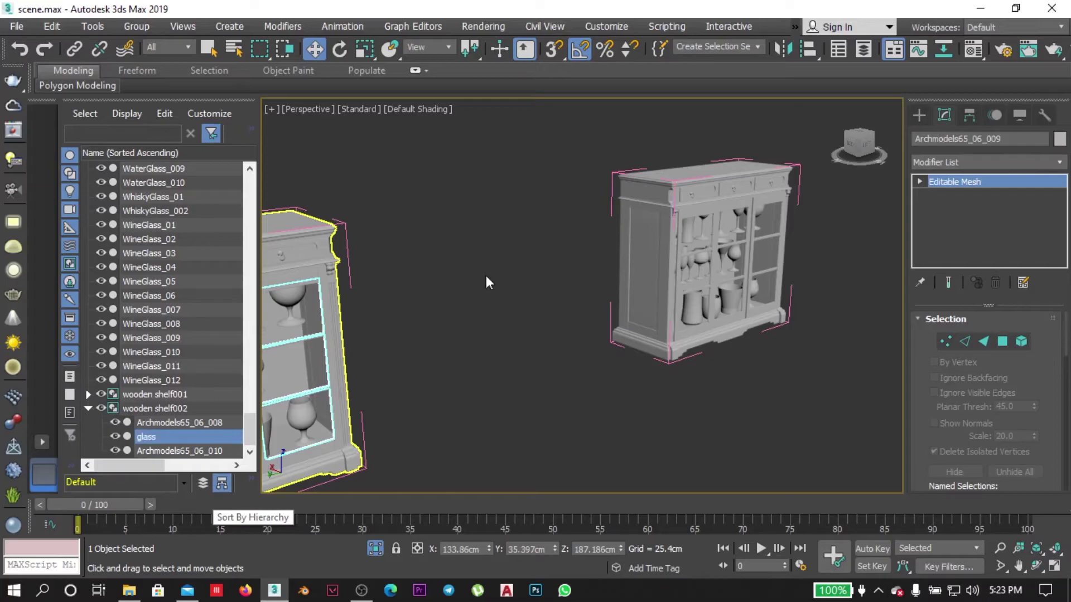
click(725, 251)
right_click(168, 423)
click(204, 471)
text(glass1)
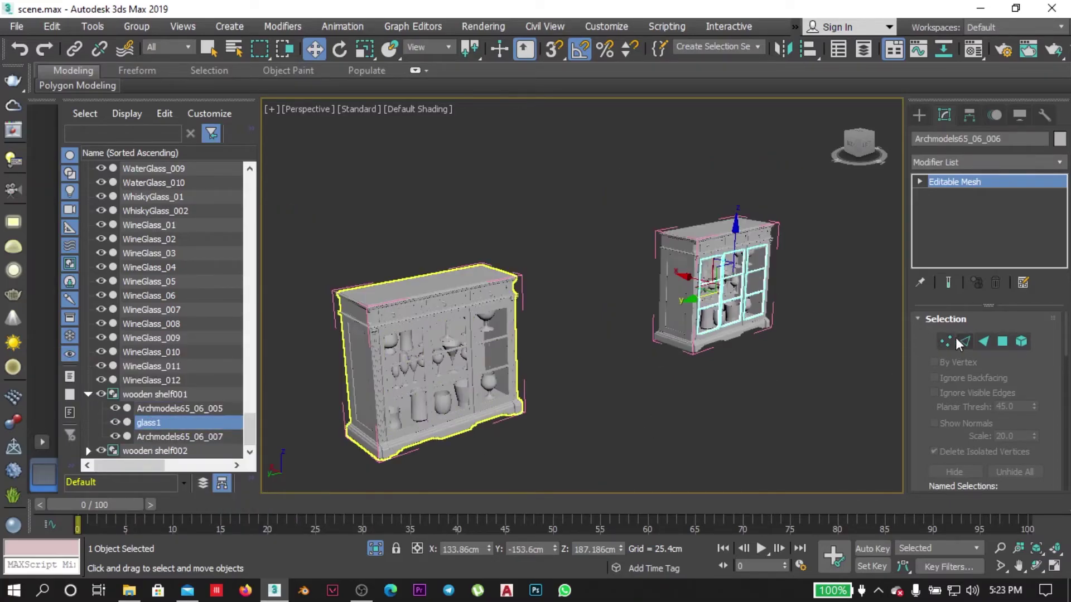
Select everything in view, end isolation, and show the whole scene in the top view.
key(ctrl+a)
click(137, 27)
key(alt+q)
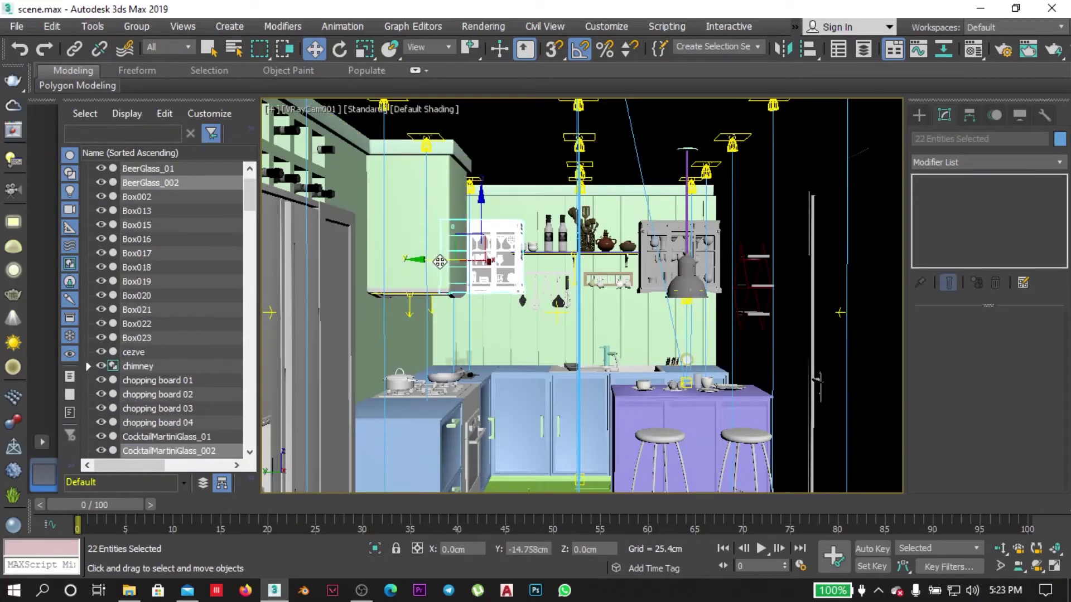
key(t)
key(F3)
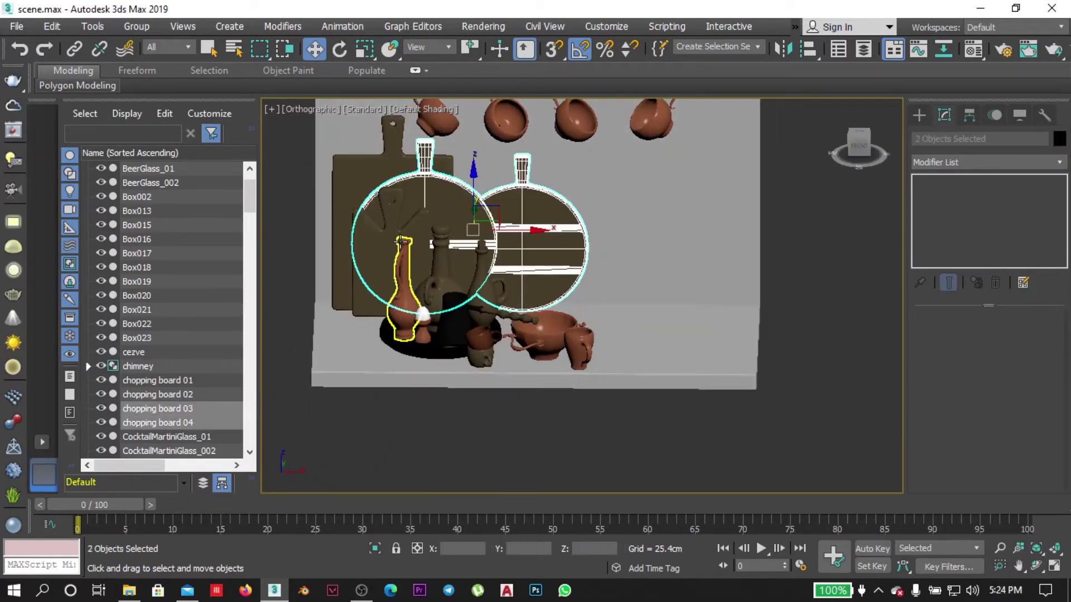
Scale the four chopping boards down uniformly to 70%.
key(t)
key(e)
key(w)
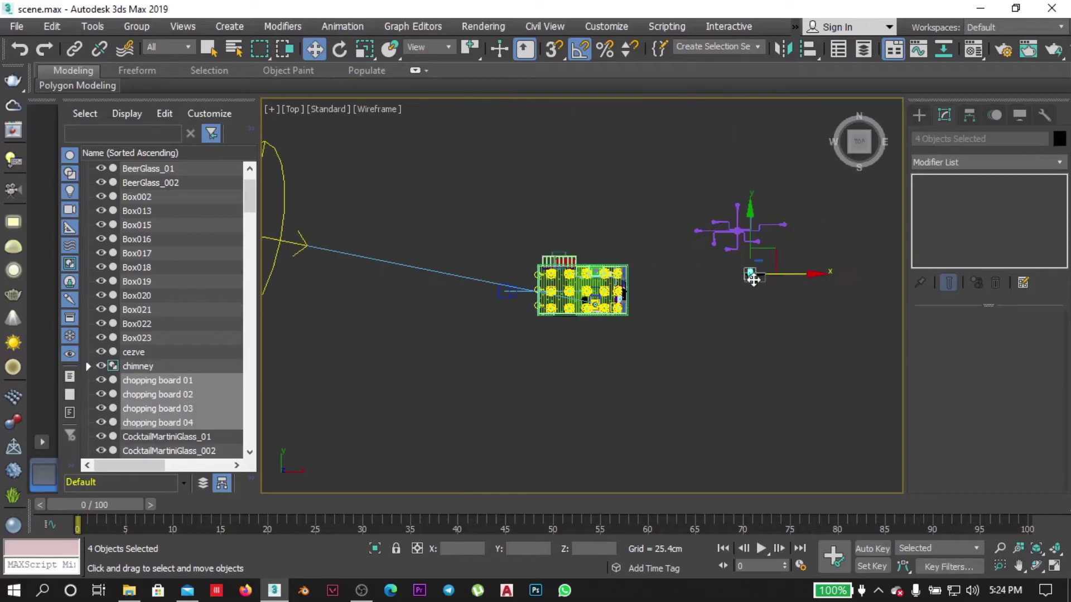
key(F3)
key(l)
key(r)
drag(708, 247, 691, 294)
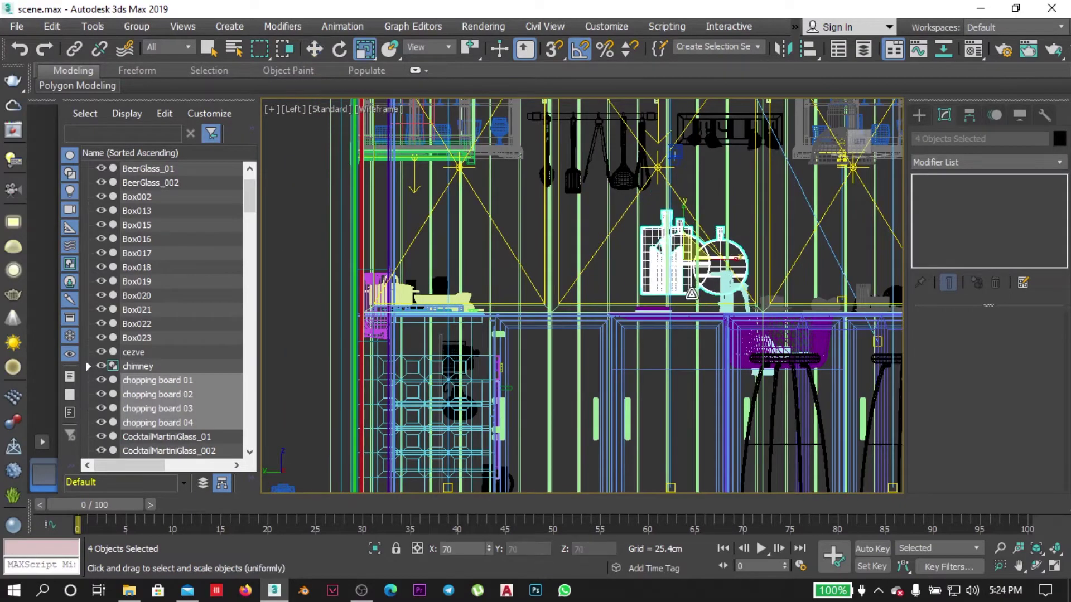
Add Box013 to the chopping board selection, isolate it briefly, and return to the camera view.
key(t)
key(f)
ctrl+click(569, 314)
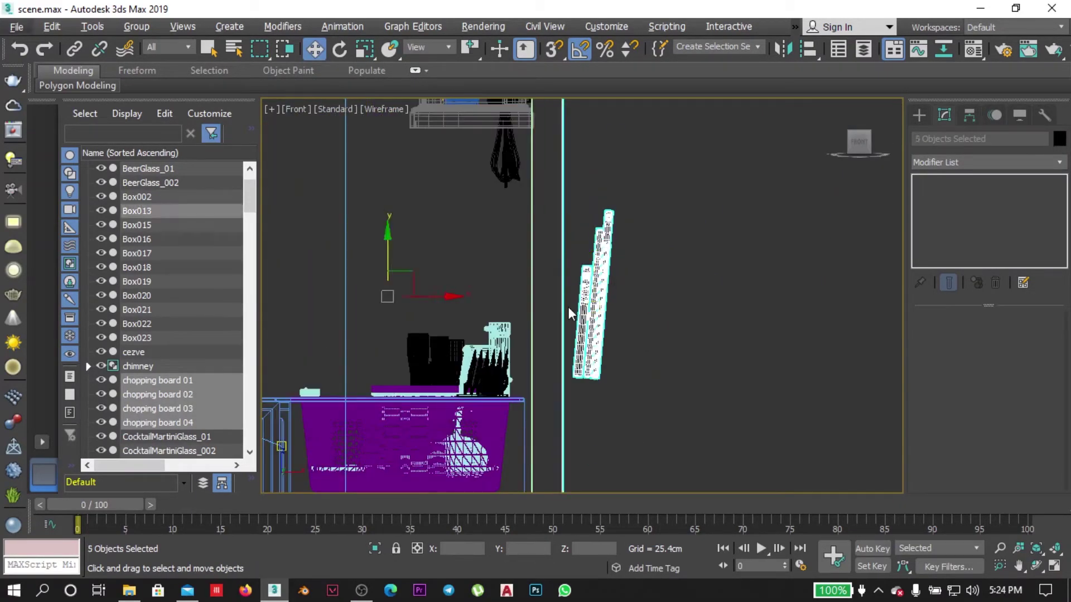
key(alt+q)
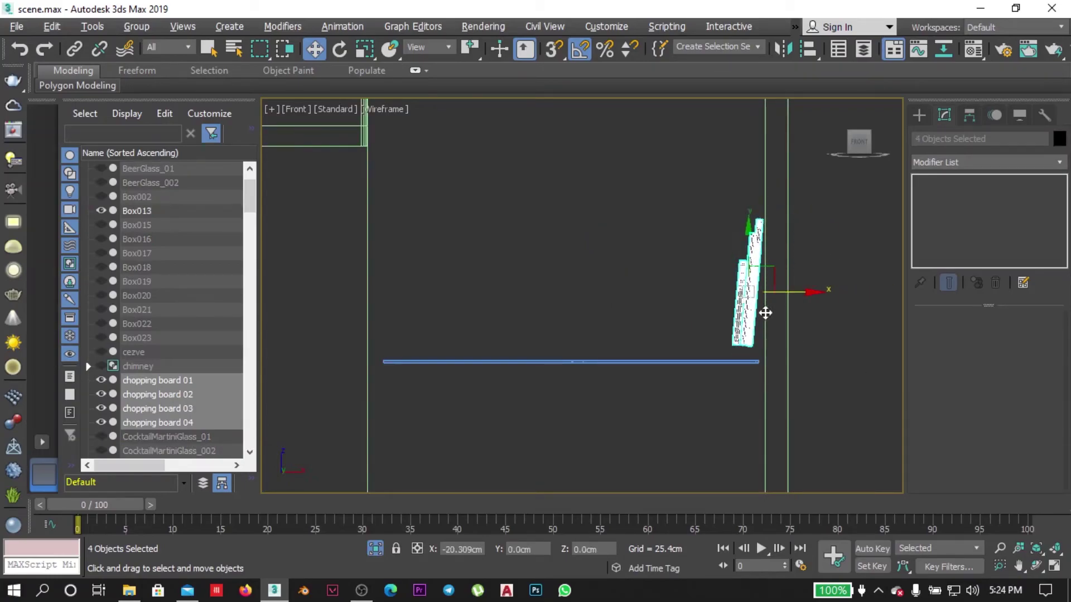
key(alt+q)
key(c)
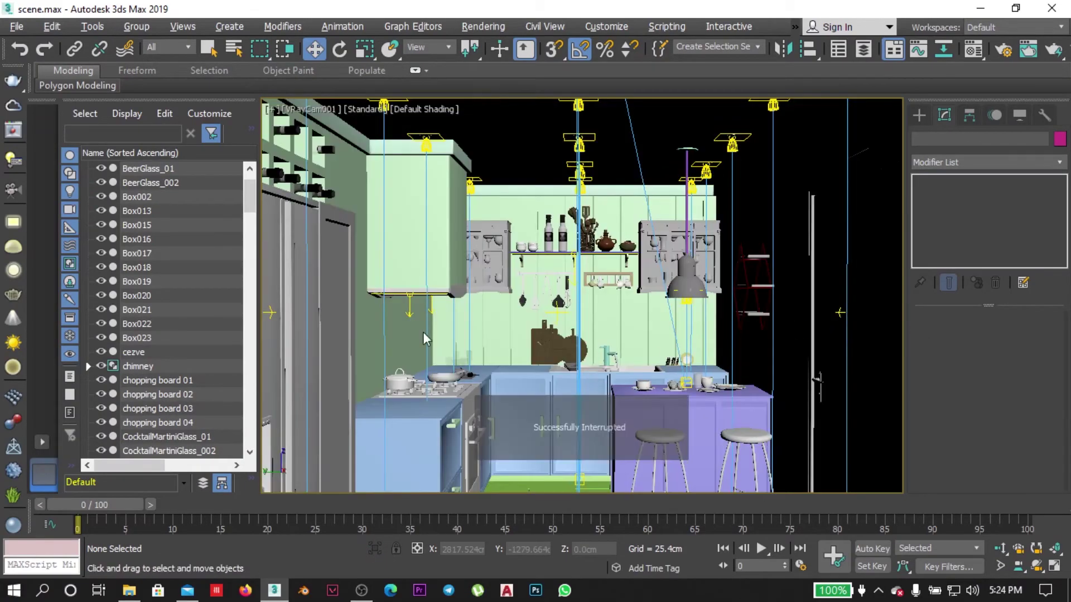
Select the ceiling lamp Group049 and frame it in the top view.
key(t)
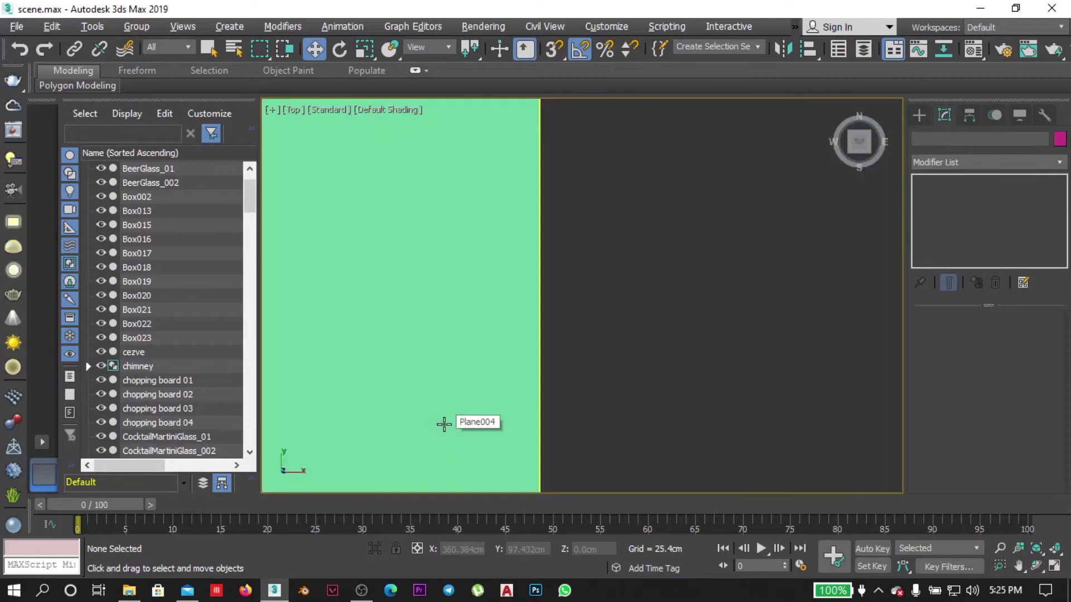
scroll(442, 423, down, 5)
click(533, 343)
key(z)
key(shift+z)
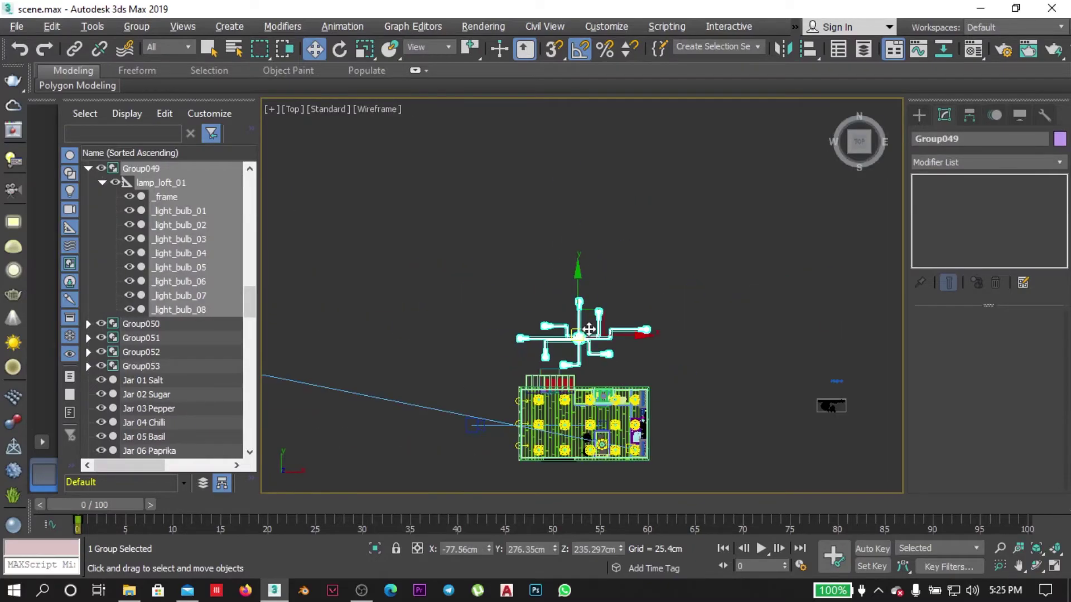
key(z)
key(shift+z)
scroll(651, 384, up, 4)
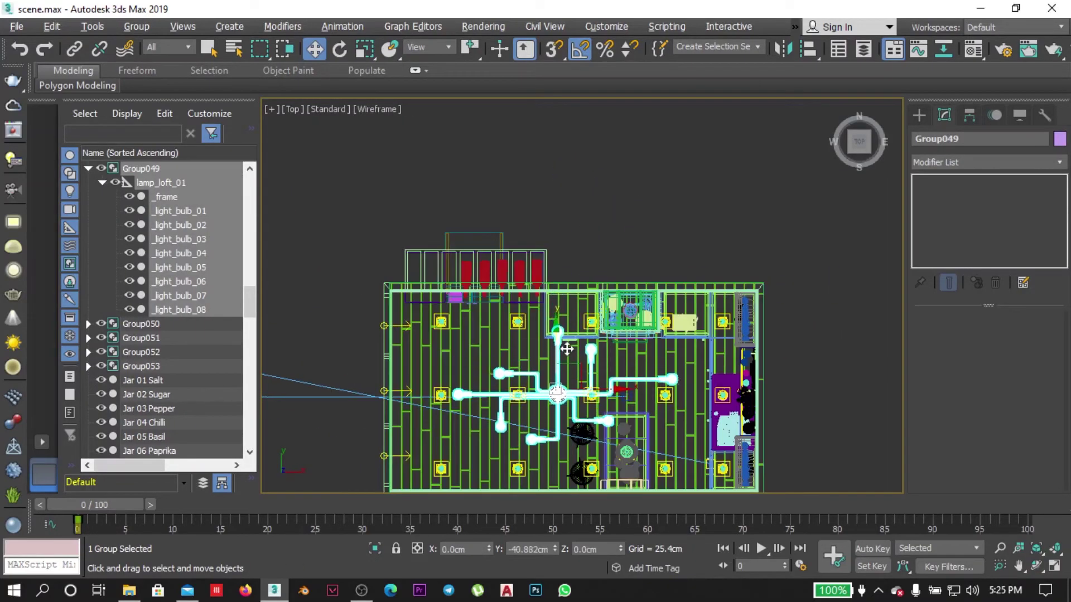
Frame Group049 again from the front and top views, then return to the kitchen camera.
key(f)
key(z)
key(shift+z)
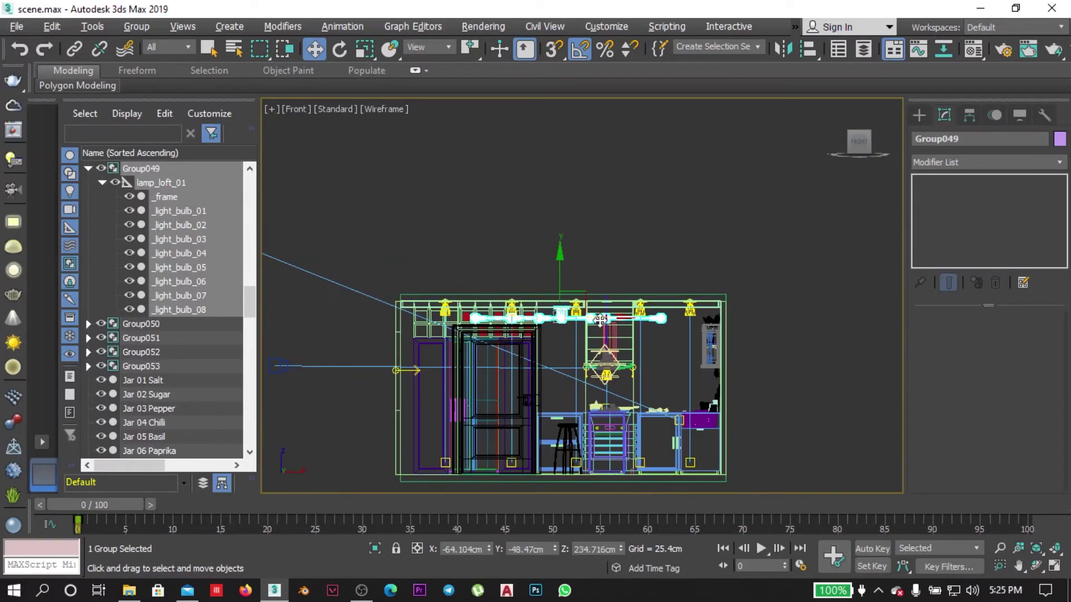
key(t)
key(z)
key(c)
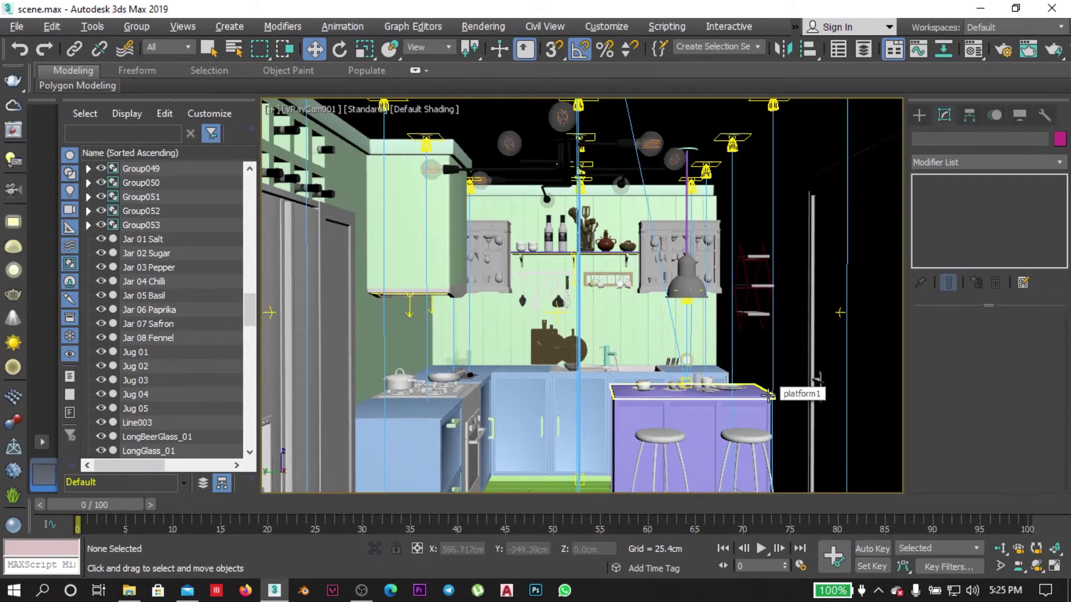
key(ctrl+z)
key(shift+z)
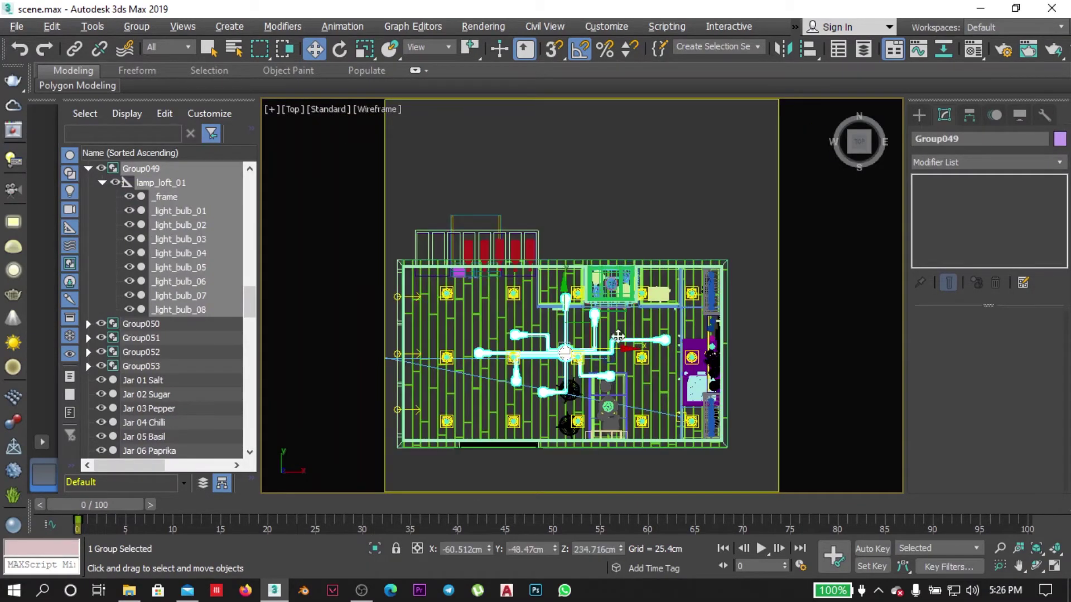
key(c)
Check VRayIES016's settings, close its lamp group, then render VRayCam001 with a maximized frame buffer.
key(alt+q)
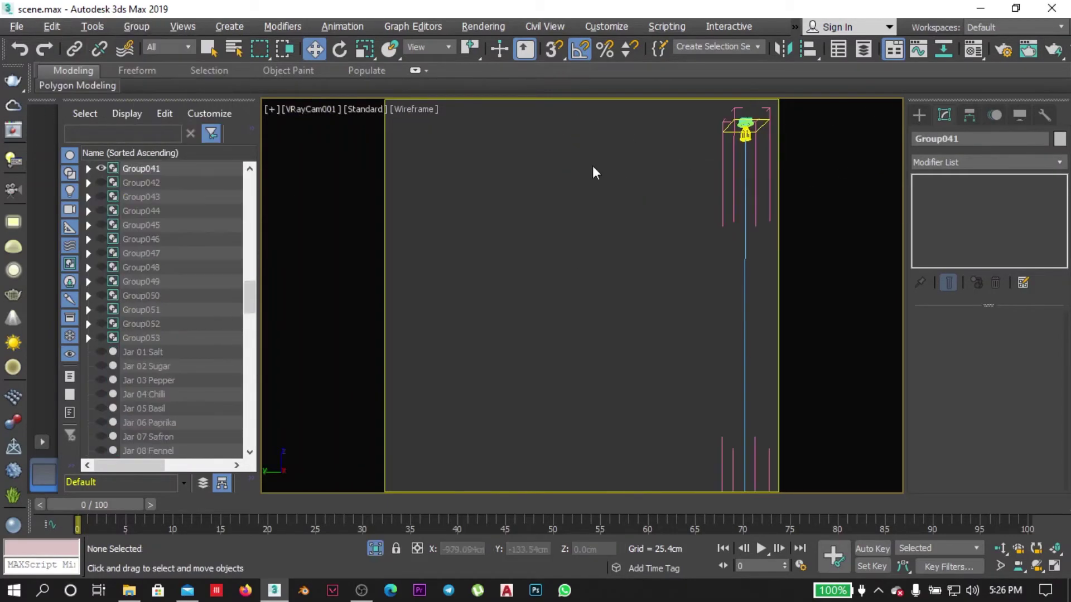
click(745, 130)
scroll(1035, 474, down, 1)
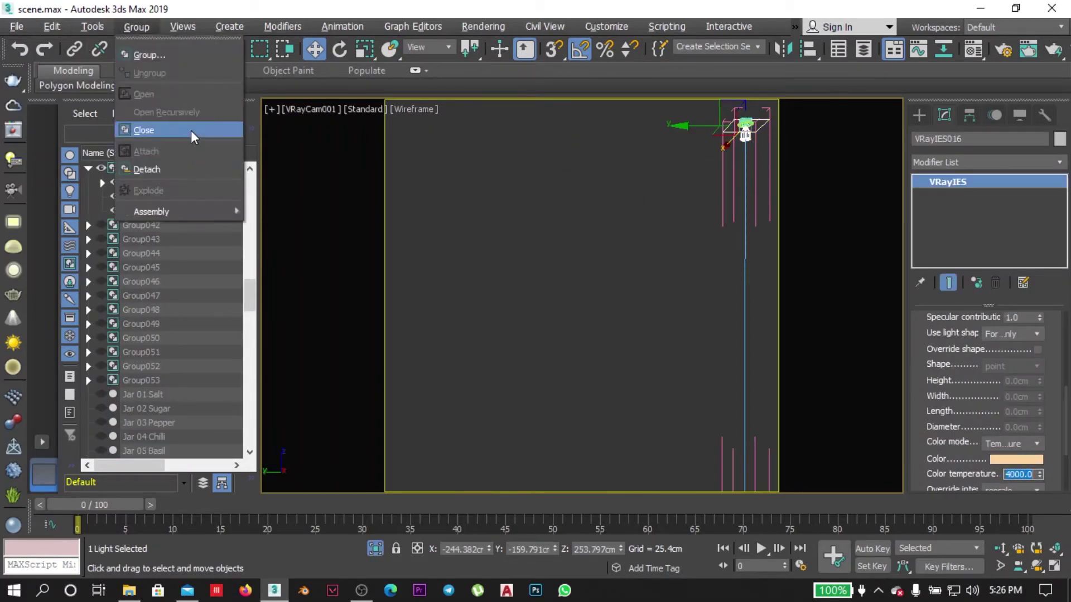
click(192, 130)
key(F3)
key(shift+q)
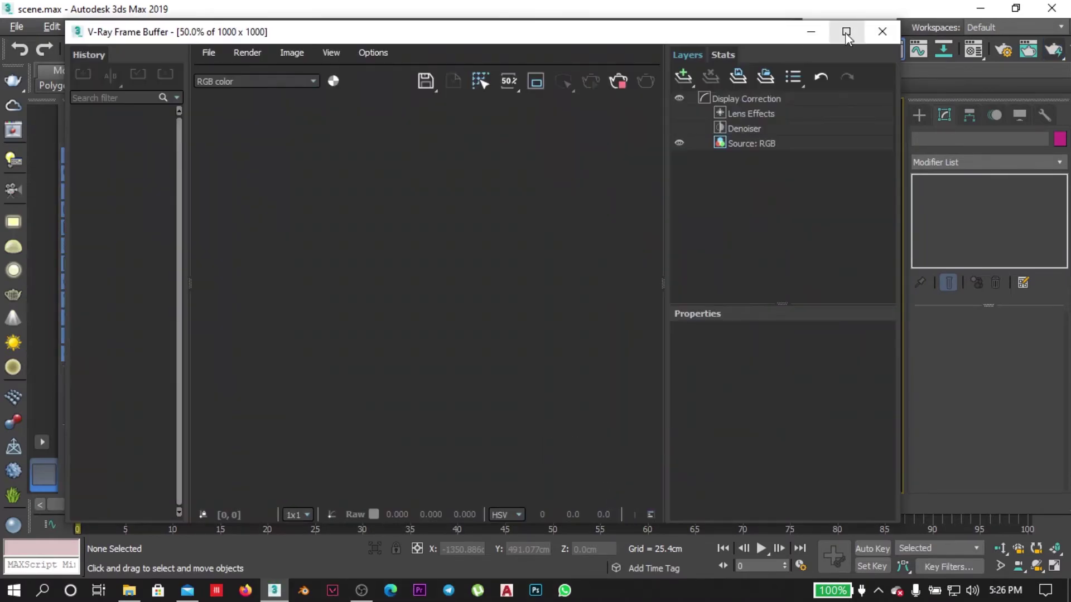
click(845, 32)
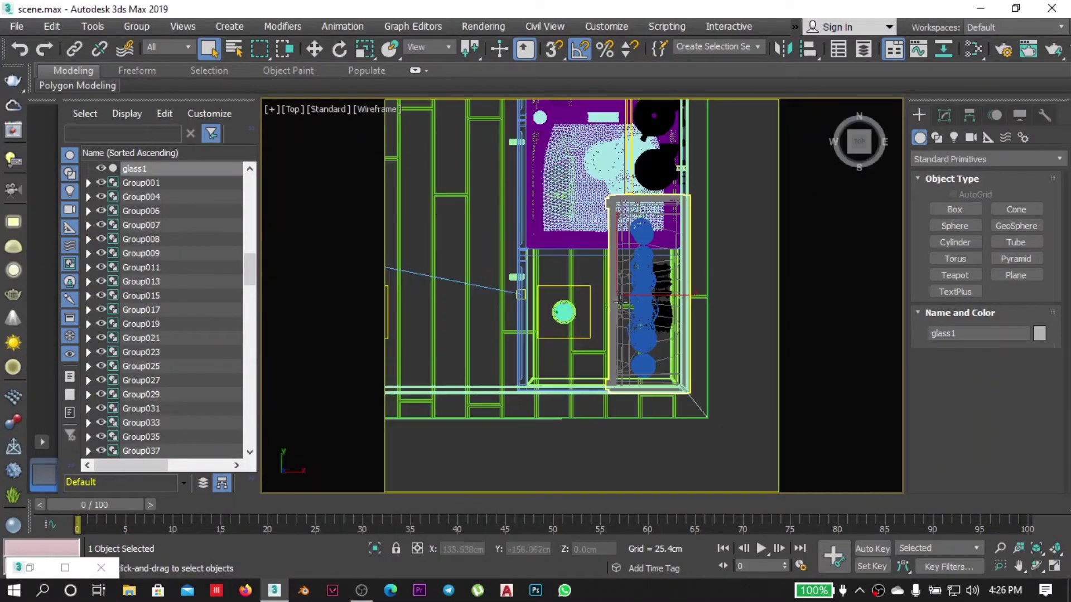
Select the cabinet and lower kitchen objects and frame them in Front and Top views.
drag(610, 210, 729, 430)
key(f)
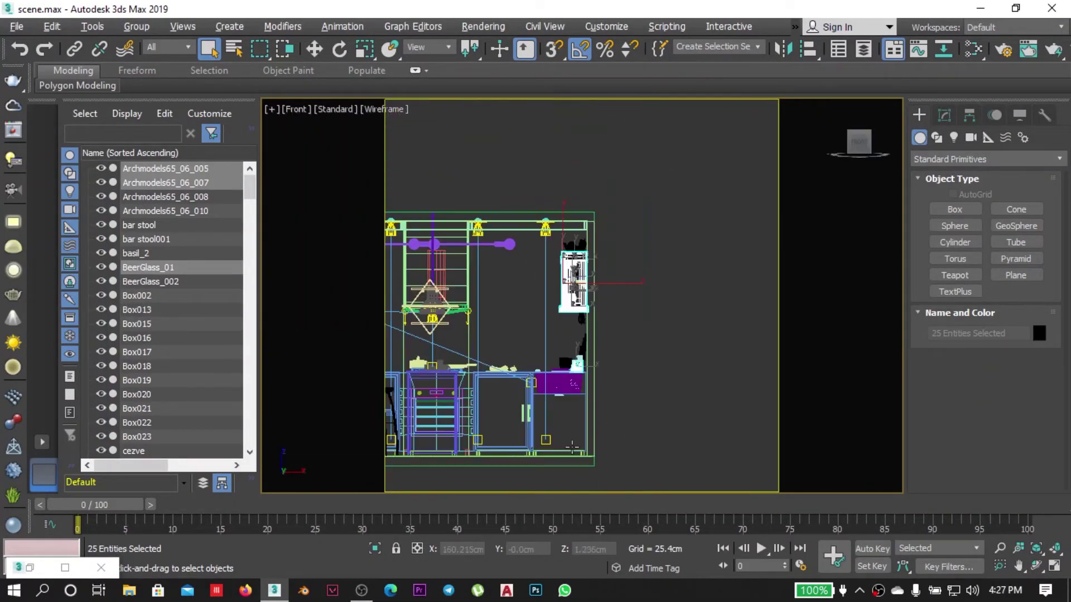
scroll(530, 329, down, 3)
drag(658, 434, 387, 324)
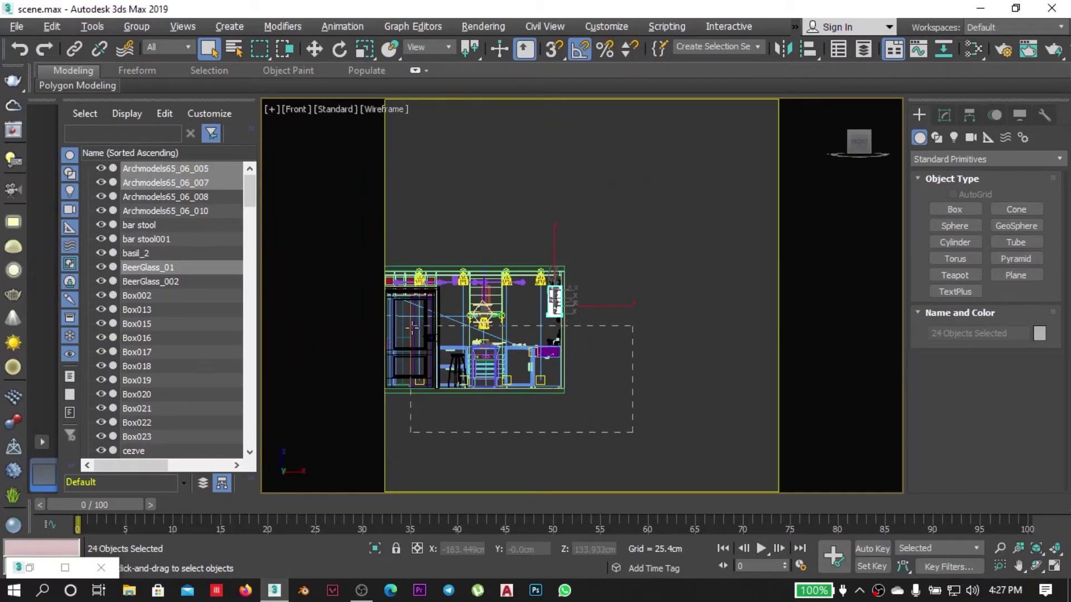
key(z)
key(t)
key(w)
key(z)
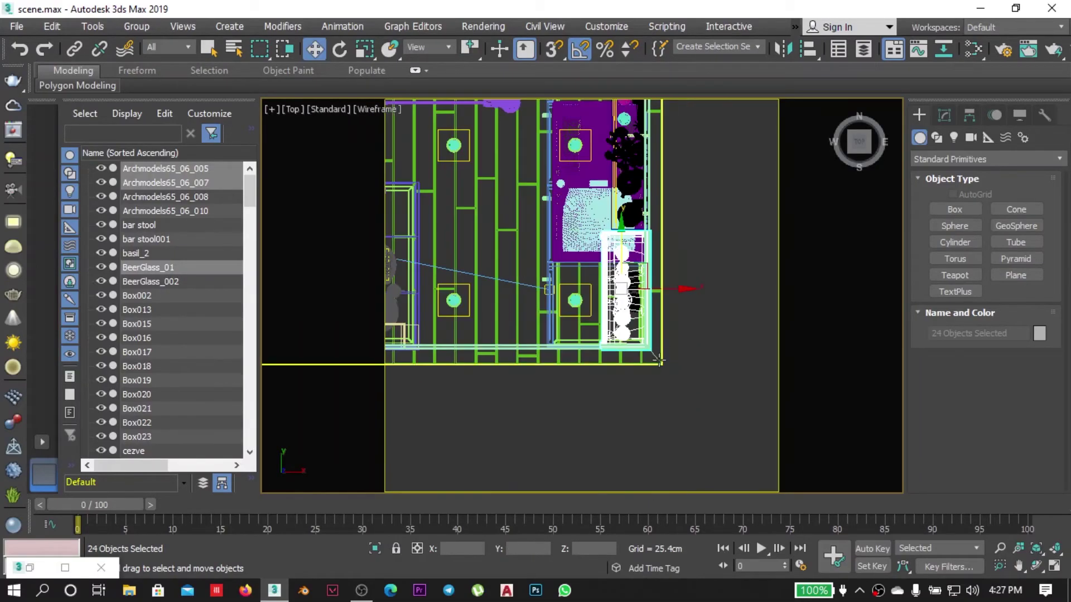
key(f)
scroll(644, 384, down, 3)
Add Box013 to the selection and isolate the cabinet for a closer look.
ctrl+click(645, 384)
key(alt+q)
key(t)
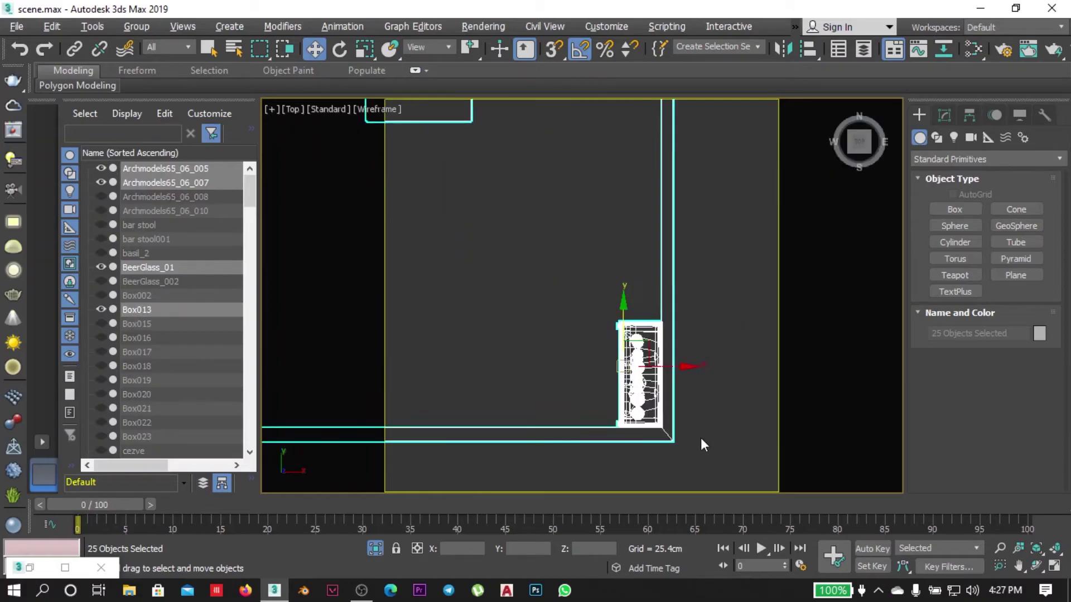
scroll(700, 437, up, 3)
scroll(701, 438, up, 3)
scroll(700, 437, up, 3)
End isolation and limit the selection filter to lights in the Top view.
key(c)
key(alt+q)
key(ctrl+d)
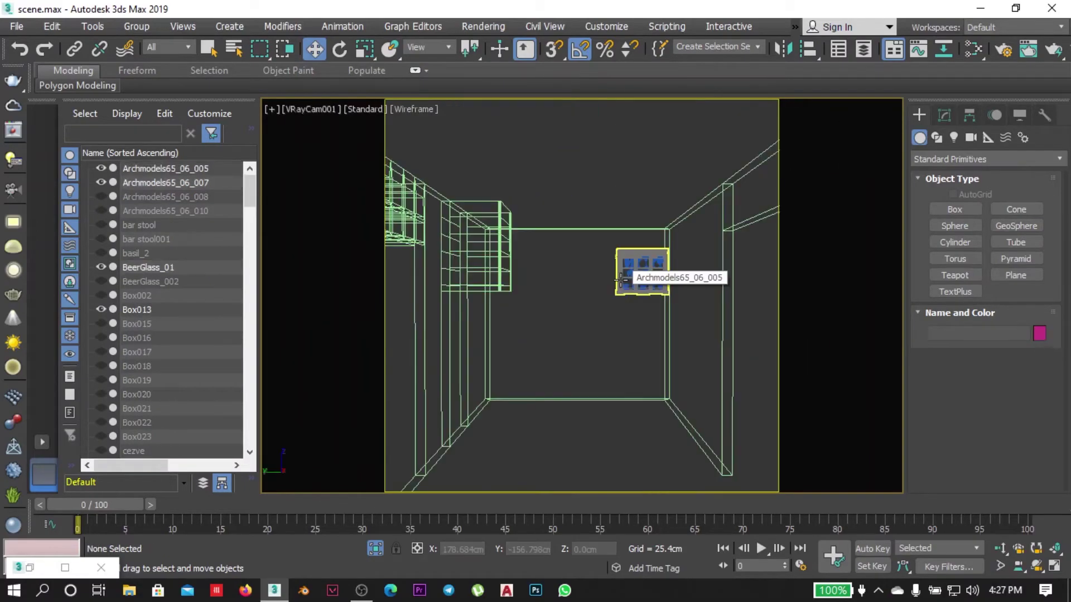
key(t)
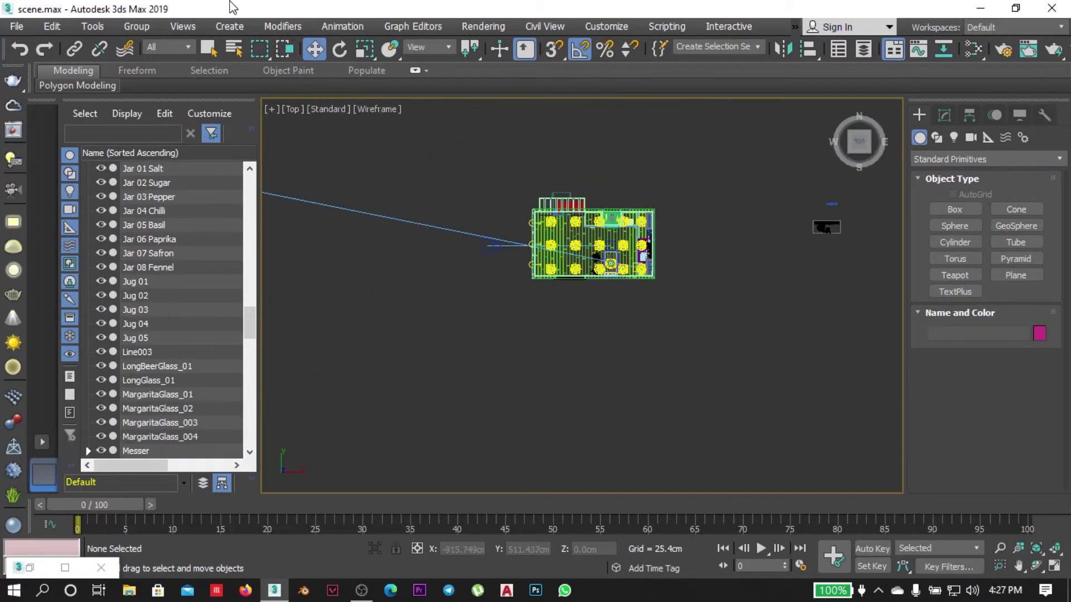
click(155, 92)
scroll(598, 256, up, 3)
click(598, 256)
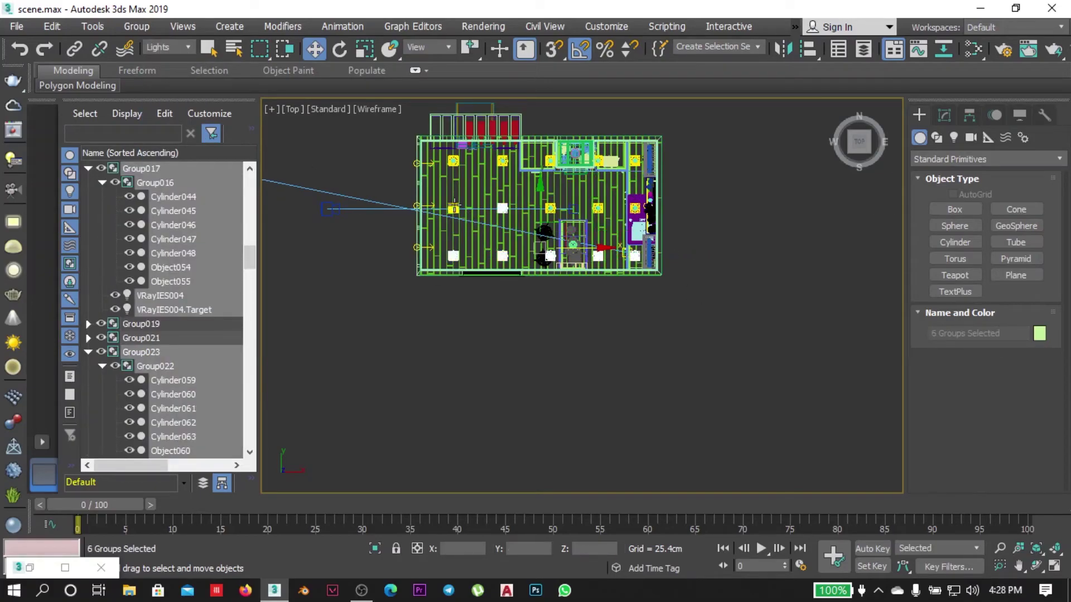
Review the scene in Front view and deselect all the groups.
key(f)
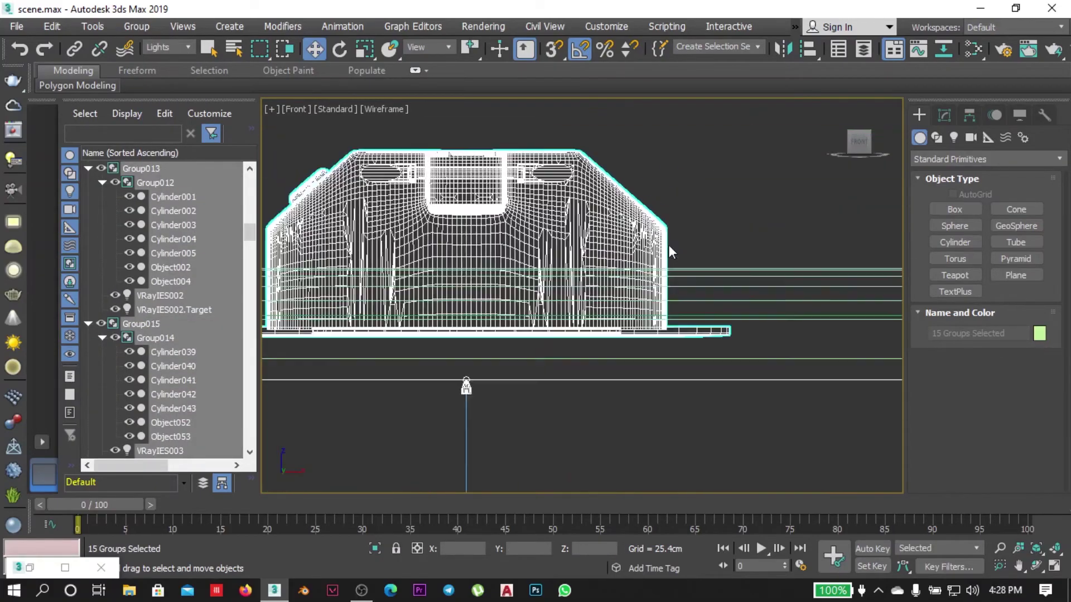
scroll(693, 316, up, 3)
scroll(546, 309, up, 2)
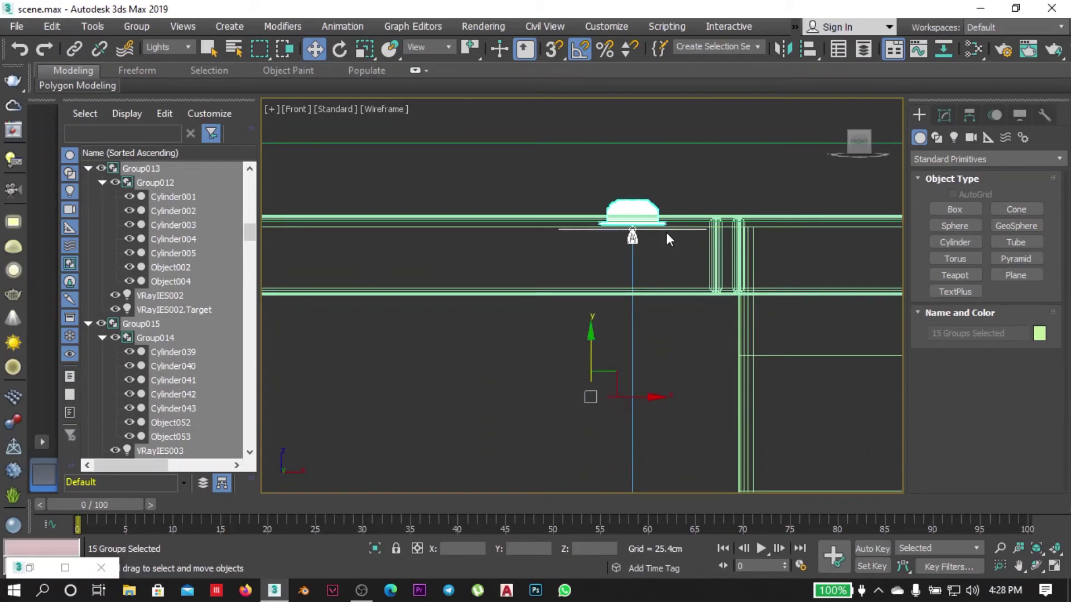
scroll(667, 240, down, 3)
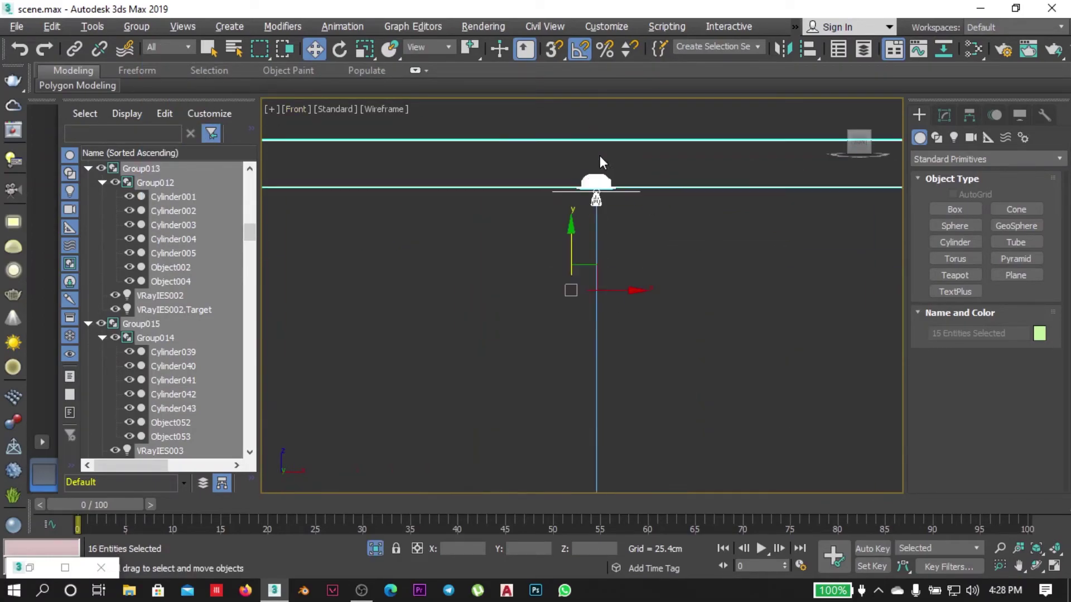
click(731, 241)
Select the frying pan body and frame it in shaded Perspective view.
key(p)
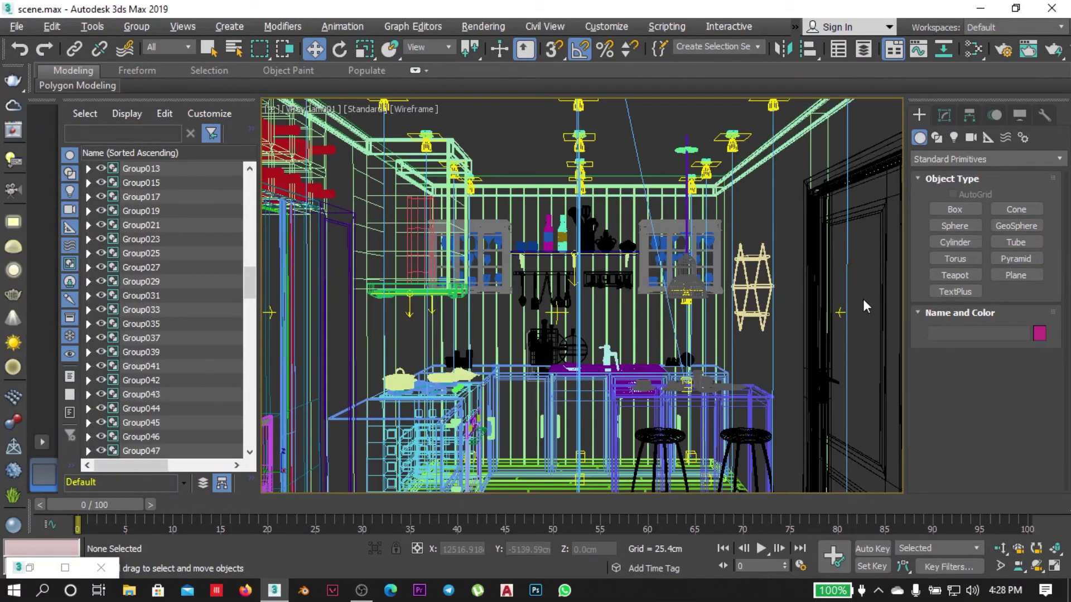
key(F3)
click(658, 301)
key(z)
scroll(658, 301, up, 2)
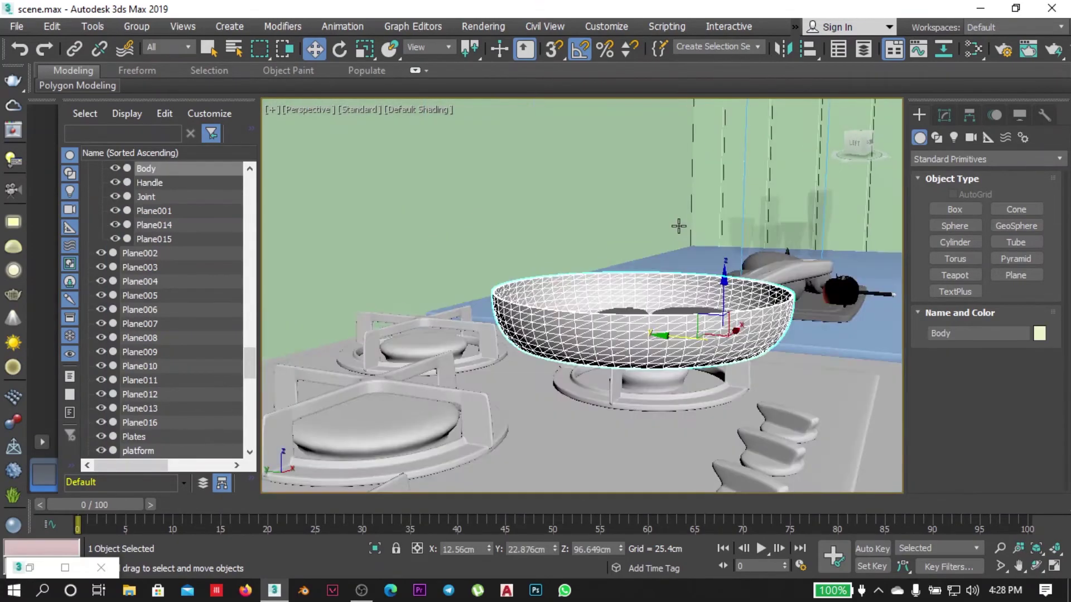
scroll(731, 251, down, 5)
Select cups group Group009 and frame it in wireframe Top and Front views.
click(724, 258)
key(t)
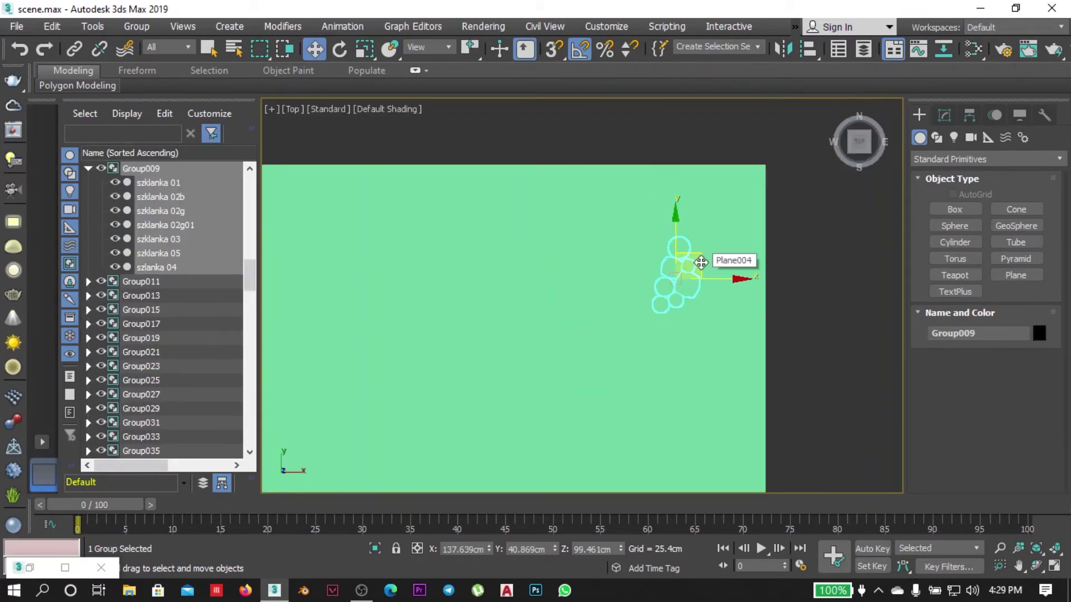
scroll(725, 256, down, 5)
key(F3)
key(f)
key(r)
key(z)
key(w)
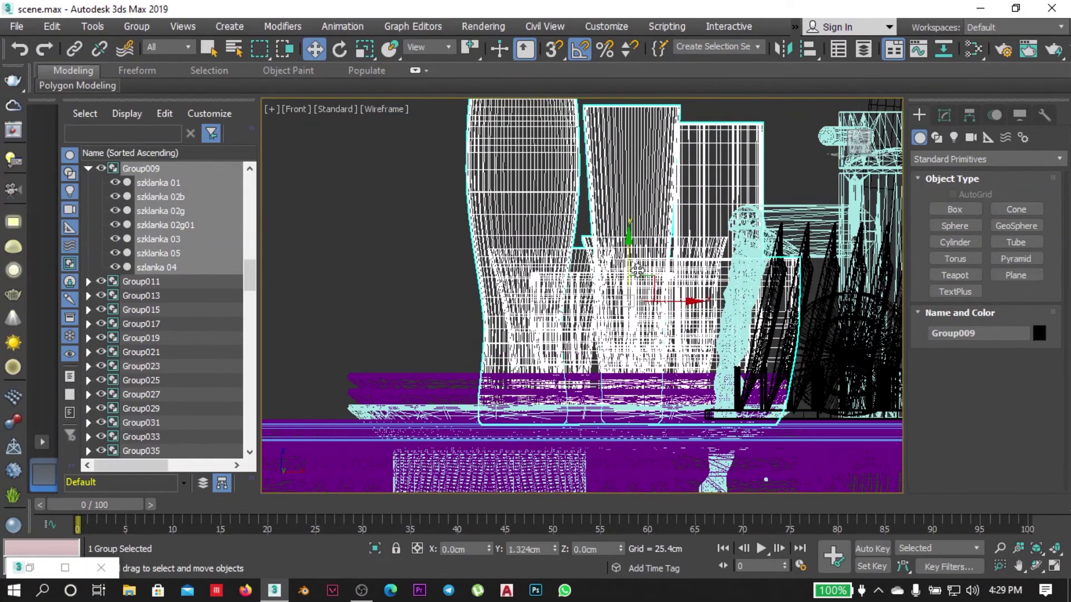
scroll(714, 323, down, 2)
scroll(714, 322, up, 2)
Set up VRayCam002 framing the stovetop with the pot and frying pan.
key(shift+z)
key(ctrl+z)
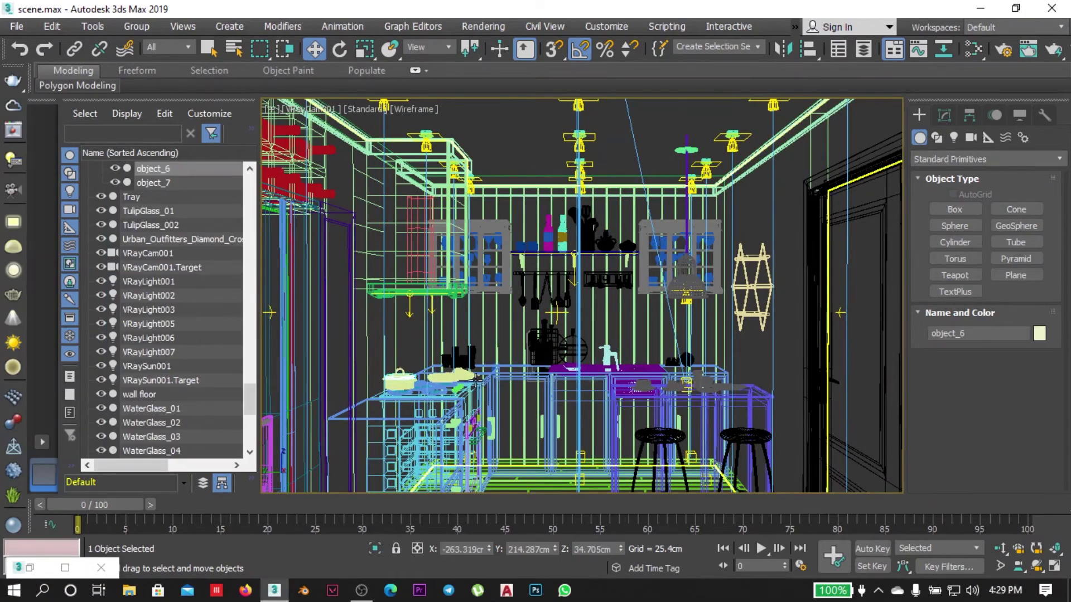
key(shift+z)
key(shift+z)
key(shift+z)
key(shift+z)
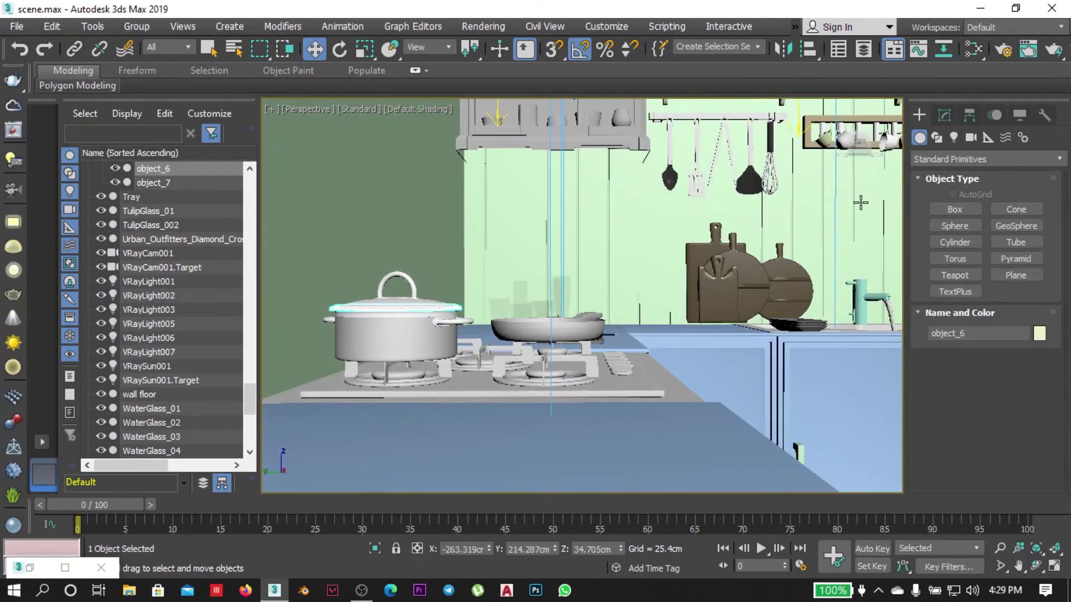
key(shift+z)
scroll(690, 324, up, 3)
scroll(690, 325, down, 3)
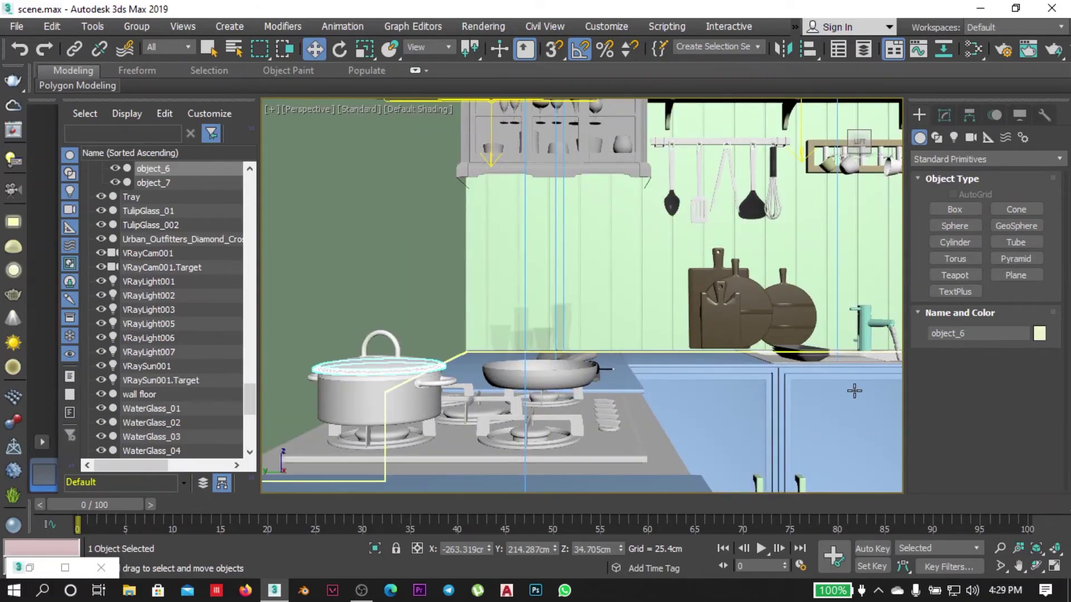
Look through VRayCam002, then return to the Perspective view.
key(t)
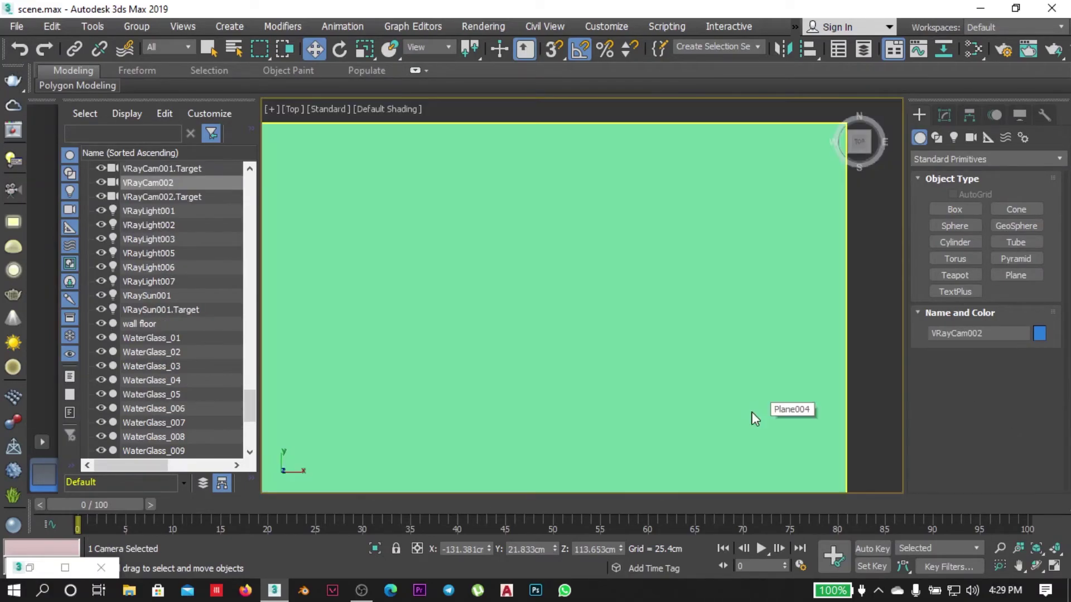
key(Escape)
key(c)
key(p)
key(c)
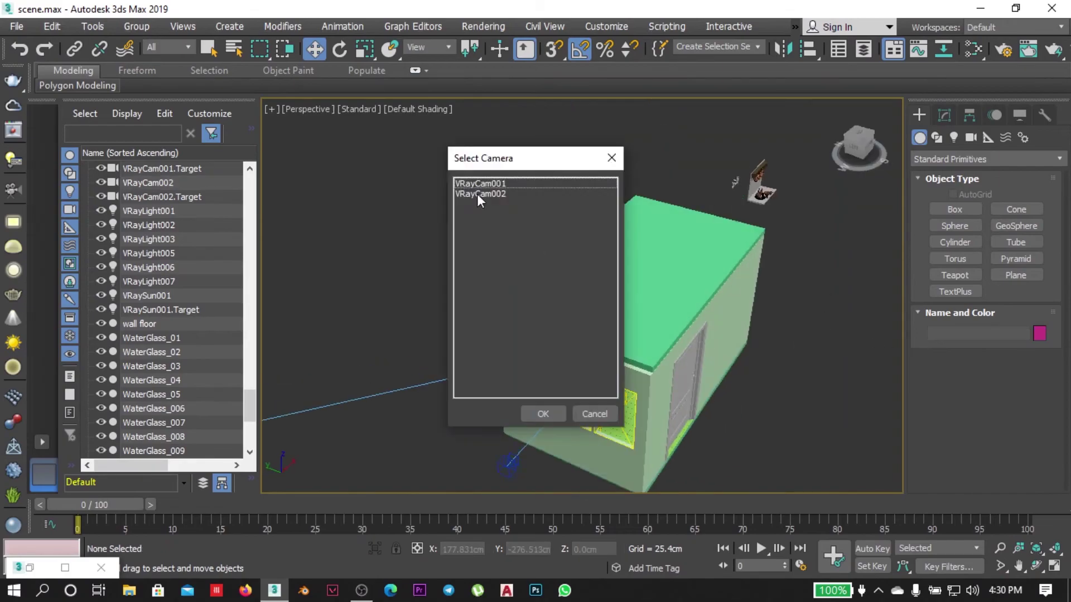
key(Return)
key(p)
Orbit to the purple counter with cups, add VRayCam003, and select VRayCam003.Target in wireframe Top view.
mouse_move(680, 342)
alt+middle_down()
mouse_move(707, 396)
mouse_move(770, 405)
mouse_move(768, 466)
mouse_move(735, 411)
mouse_move(763, 406)
mouse_move(690, 403)
mouse_move(701, 268)
mouse_move(730, 243)
alt+middle_up()
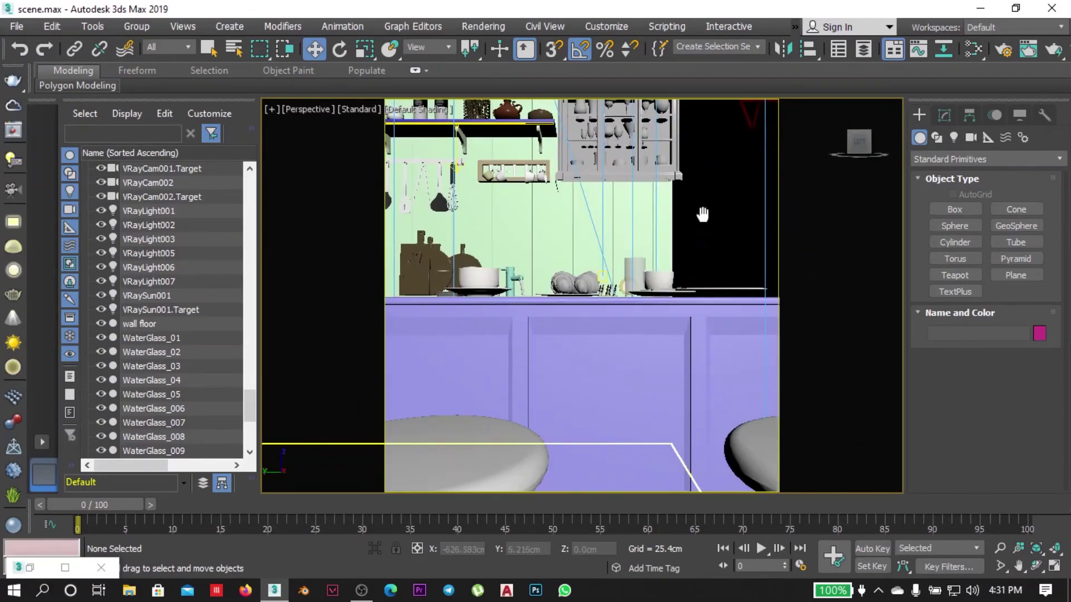
key(p)
key(c)
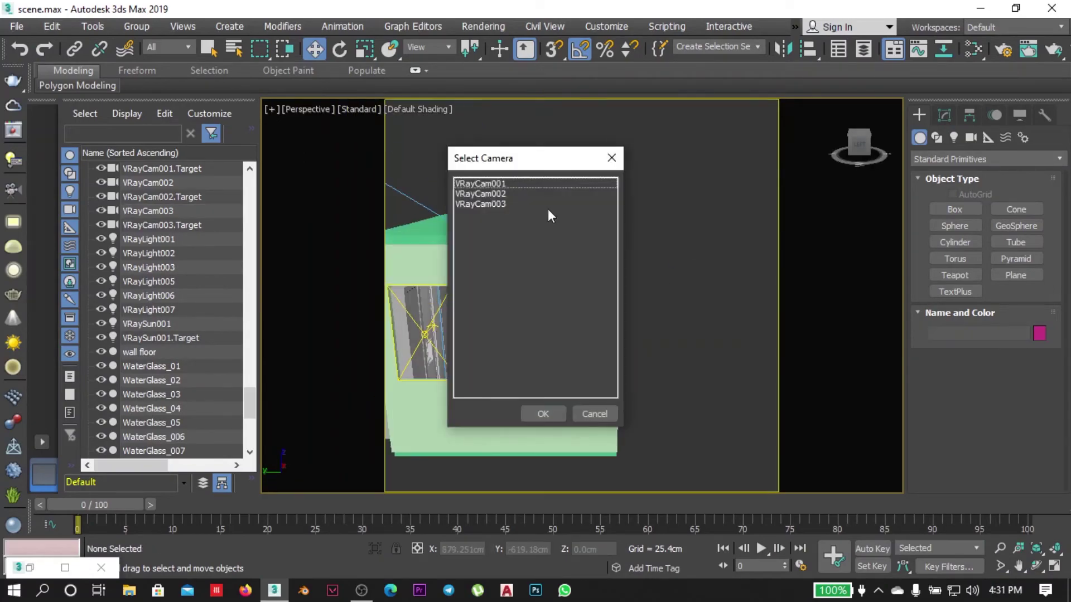
double_click(490, 189)
key(t)
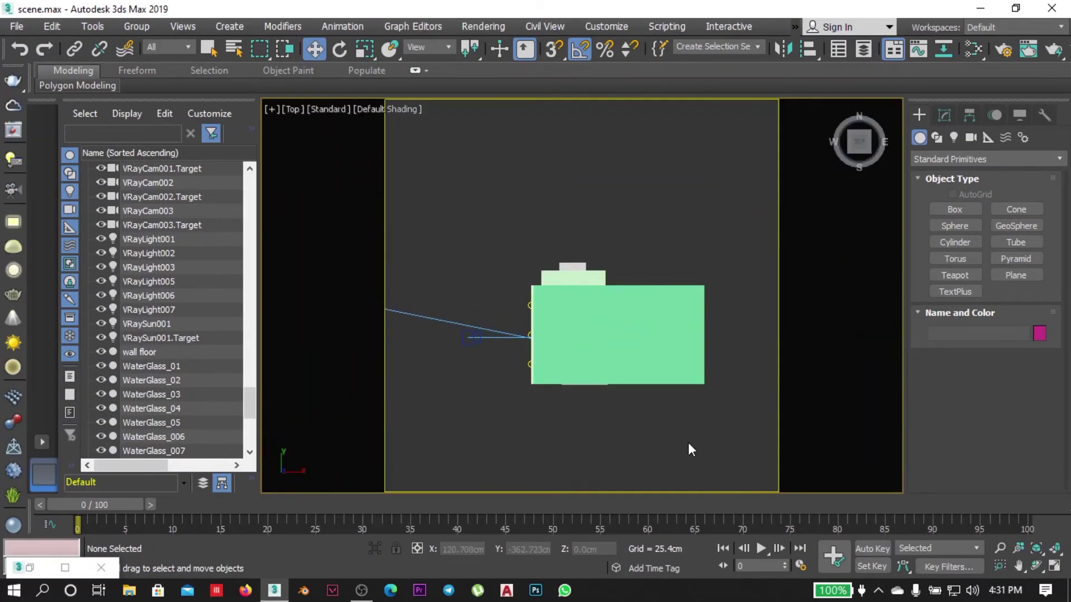
key(F3)
scroll(689, 391, up, 5)
click(698, 316)
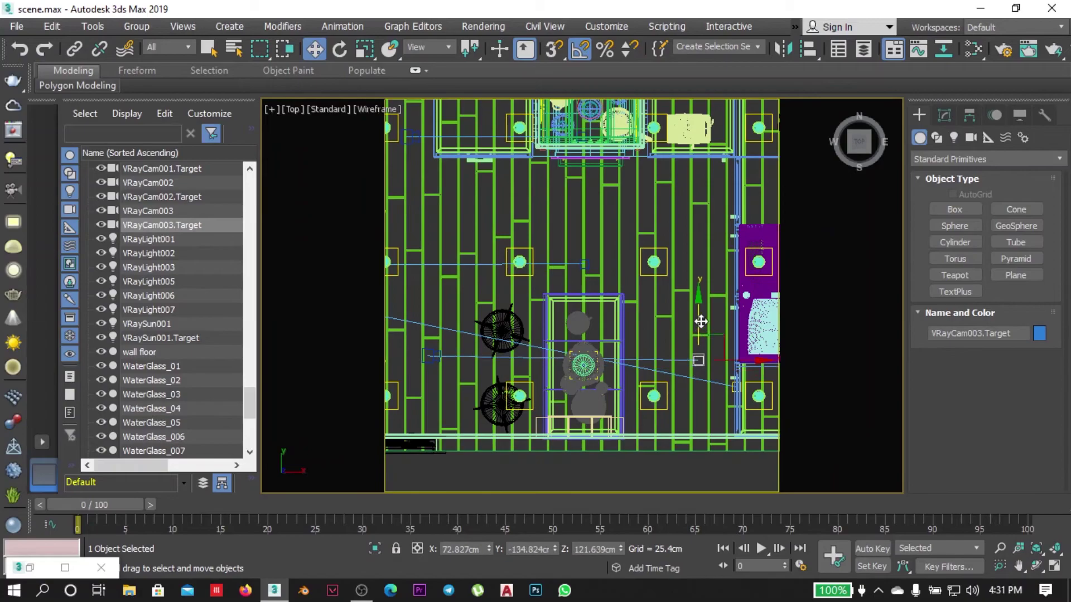
Select the 11 coffee set pieces and position them in the Top view.
scroll(632, 438, down, 5)
click(632, 438)
key(p)
scroll(607, 309, up, 10)
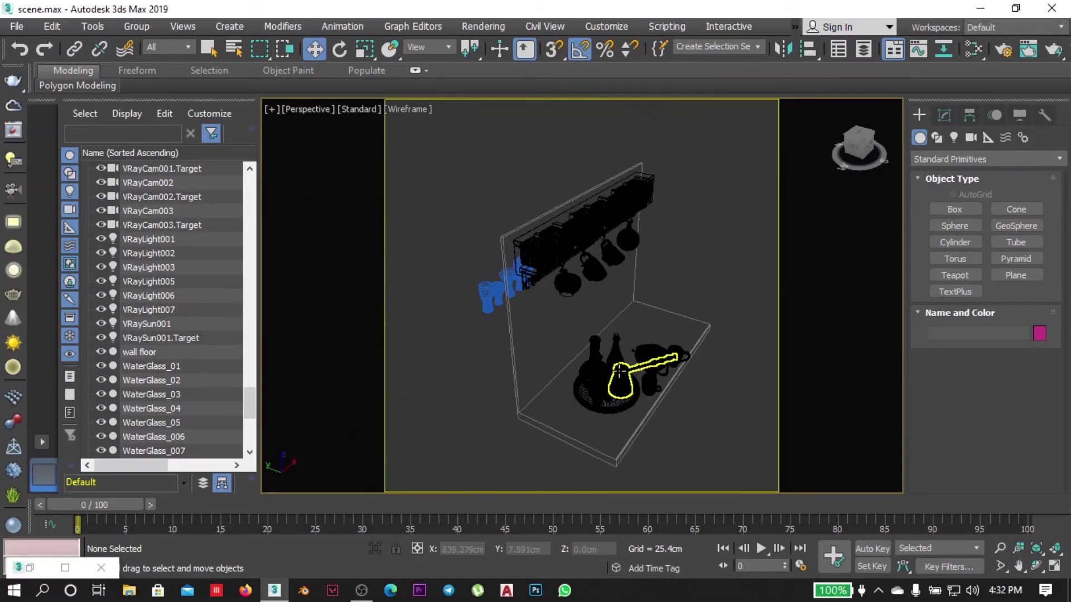
drag(697, 454, 577, 333)
key(t)
scroll(580, 307, down, 5)
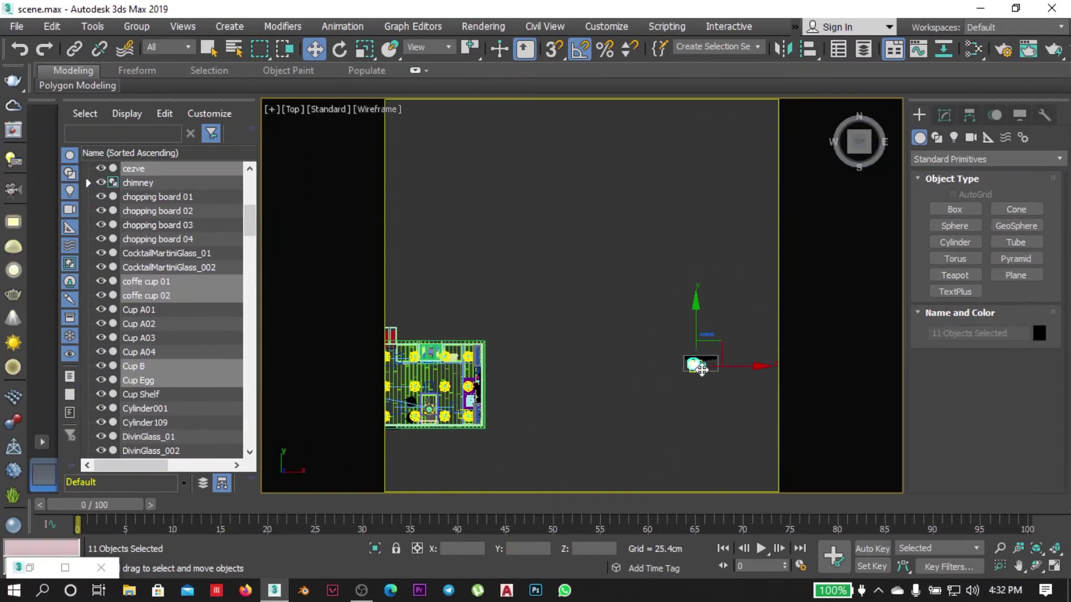
scroll(580, 307, up, 5)
scroll(581, 307, up, 3)
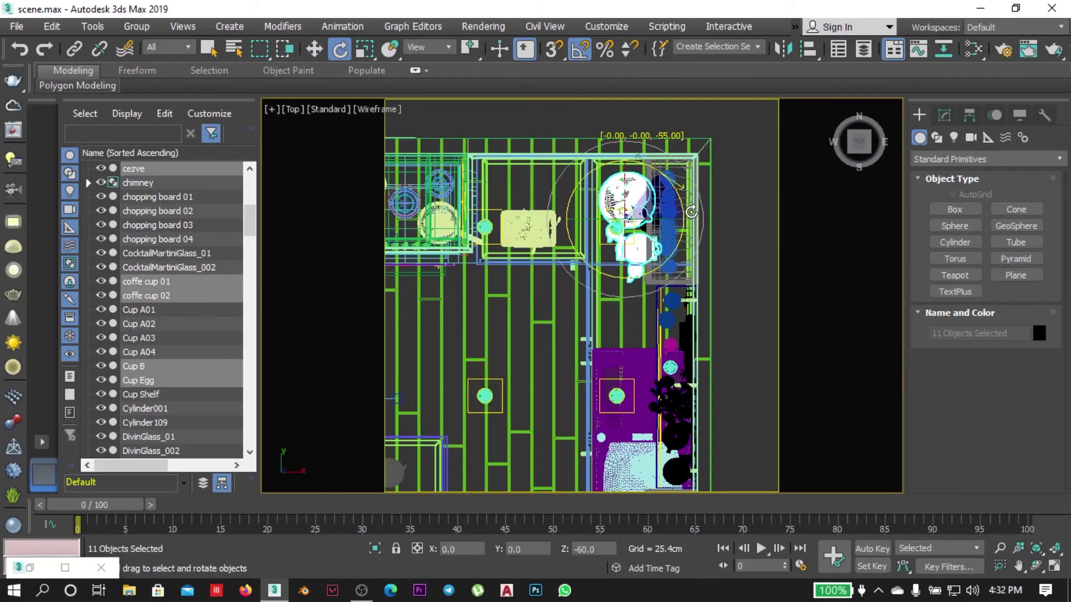
Rotate the coffee set -55° and seat it on the counter in Front and Left views.
key(f)
scroll(587, 224, up, 5)
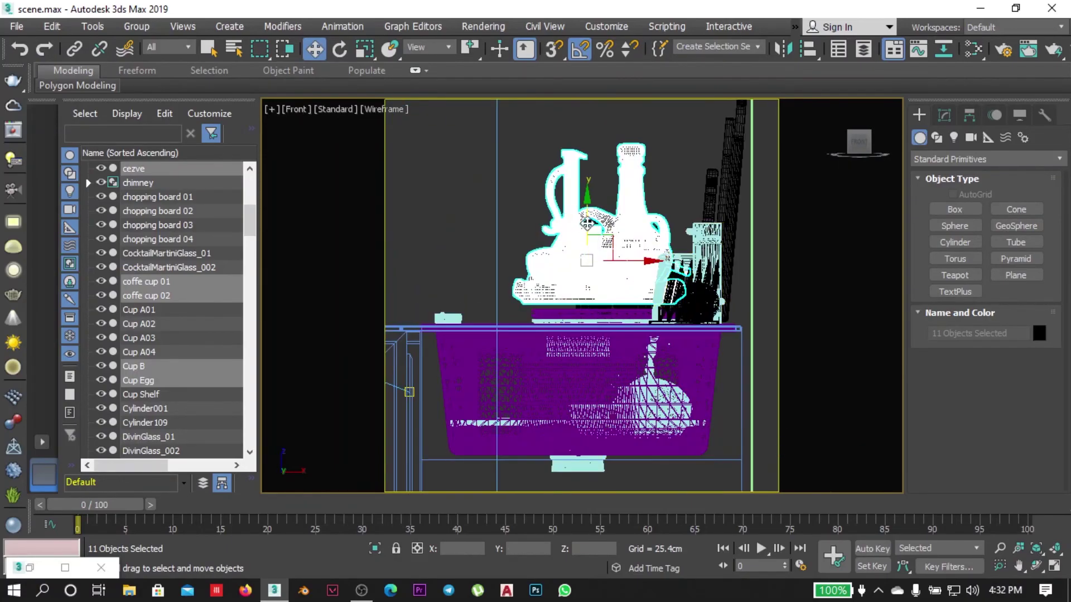
scroll(530, 324, up, 3)
scroll(530, 323, down, 5)
key(l)
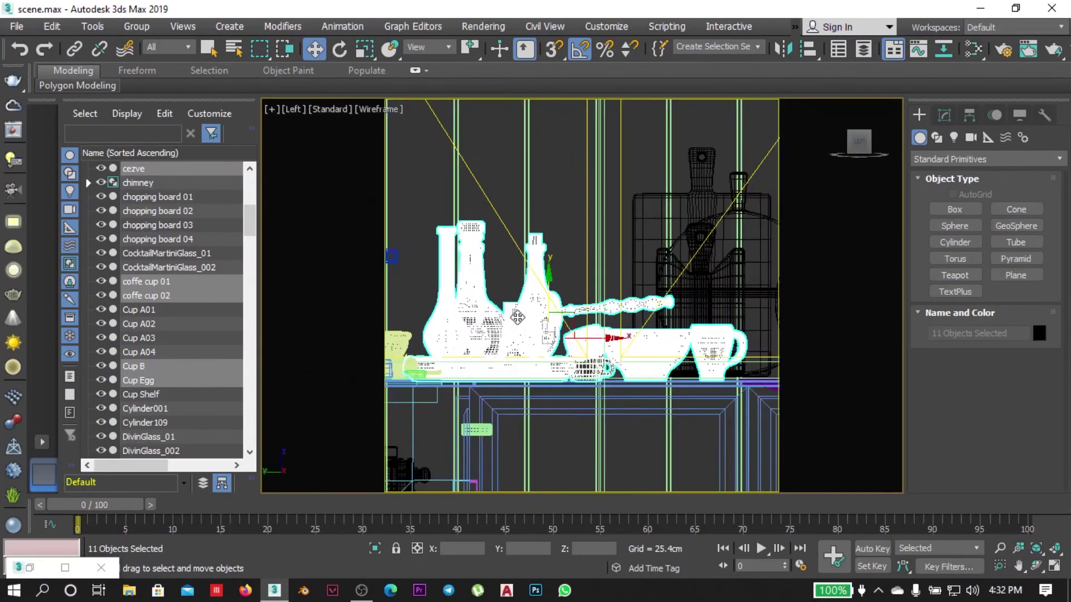
scroll(542, 335, down, 3)
scroll(547, 343, down, 3)
View the stove corner shaded through VRayCam002 with counter Plane002 selected.
key(c)
key(Return)
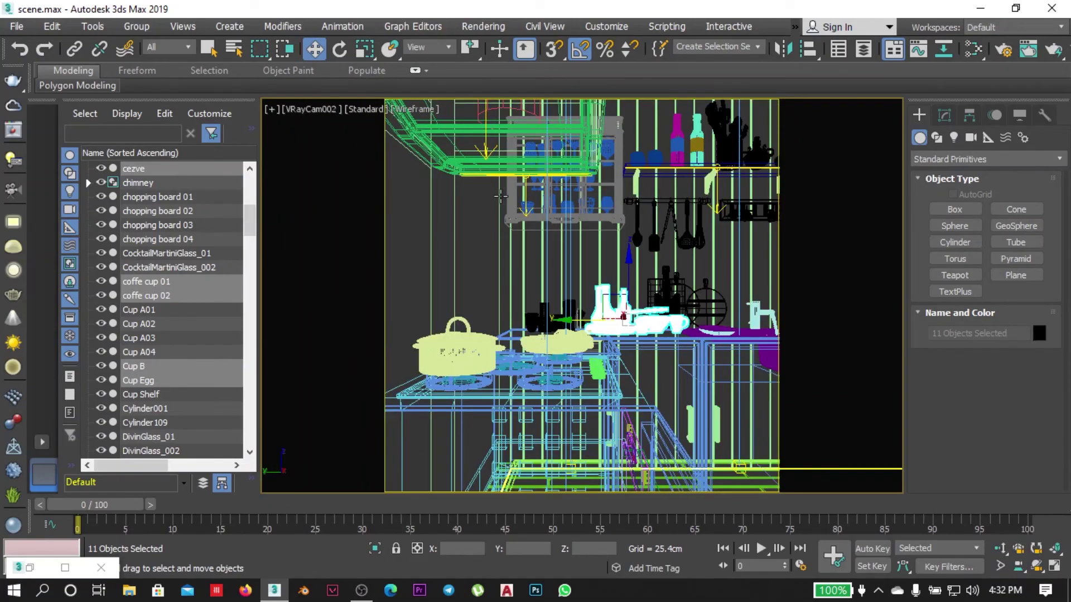
key(F3)
click(723, 420)
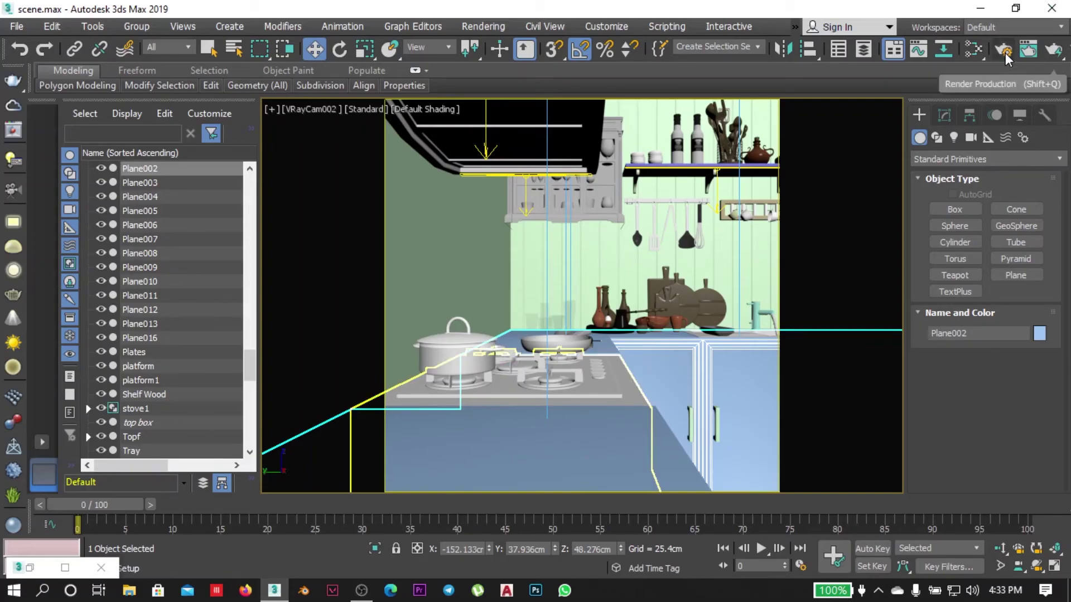
Start the V-Ray production render of the VRayCam002 view at 1000 x 1000.
key(F10)
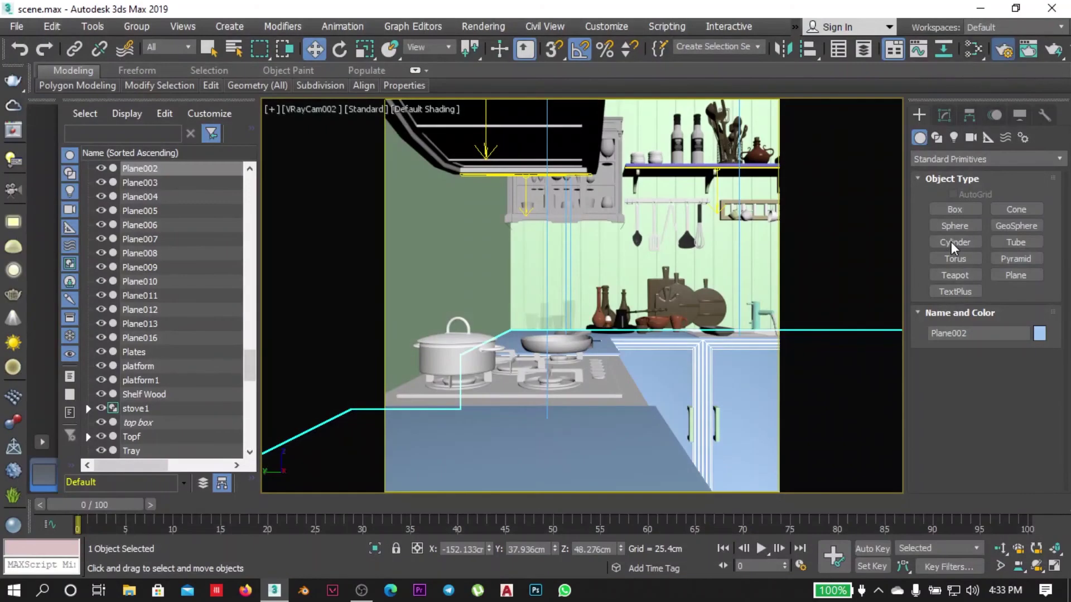
key(shift+q)
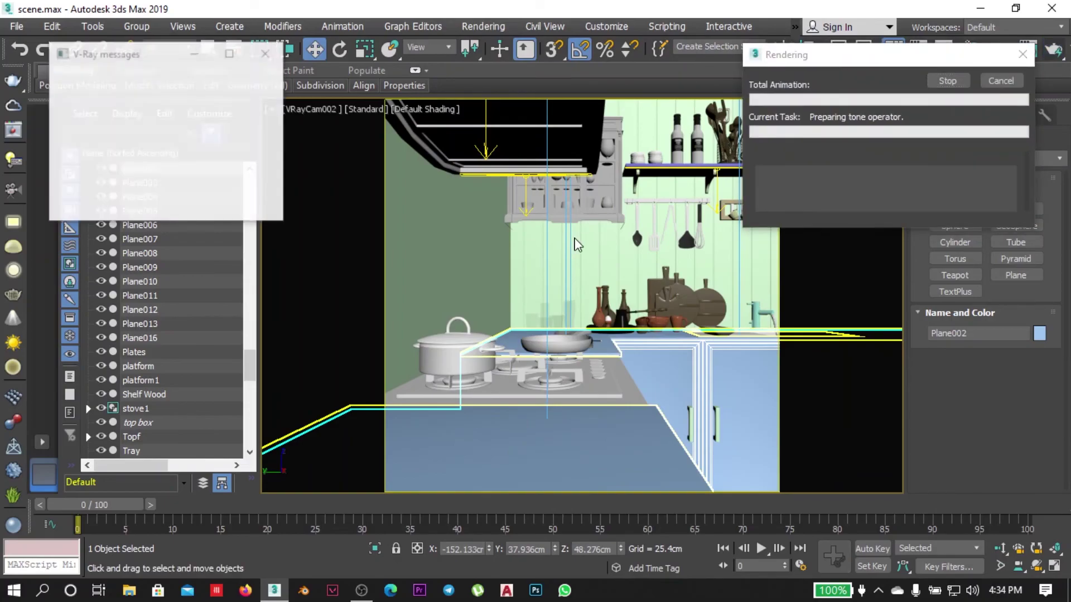